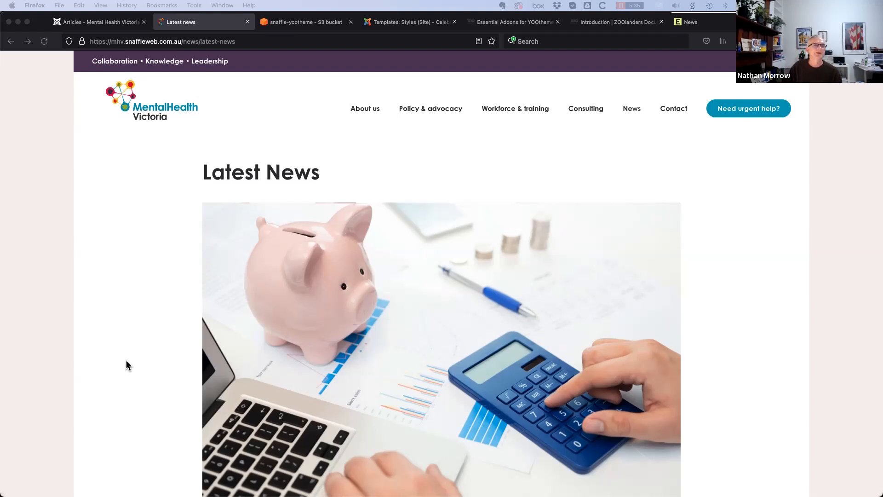
# Scroll through the Latest News articles, then switch to the admin Articles list filtered to Latest news
pyautogui.click(136, 351)
pyautogui.scroll(-5, 125, 356)
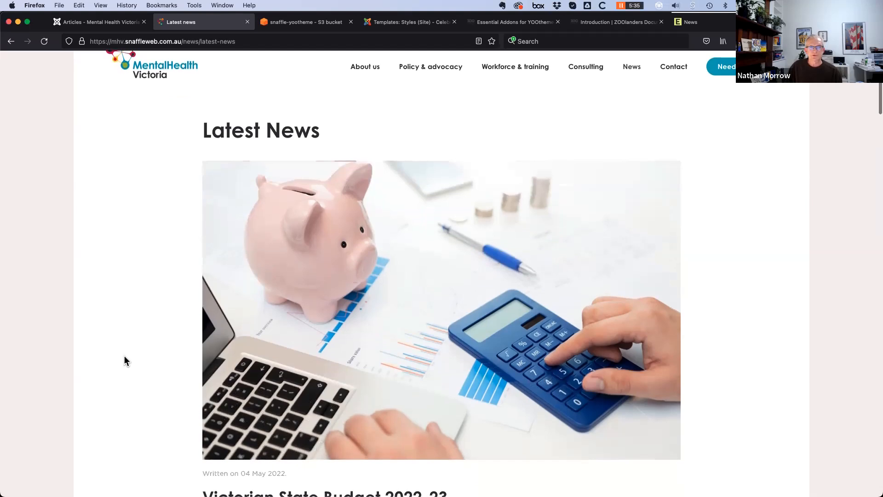
pyautogui.scroll(-5, 125, 362)
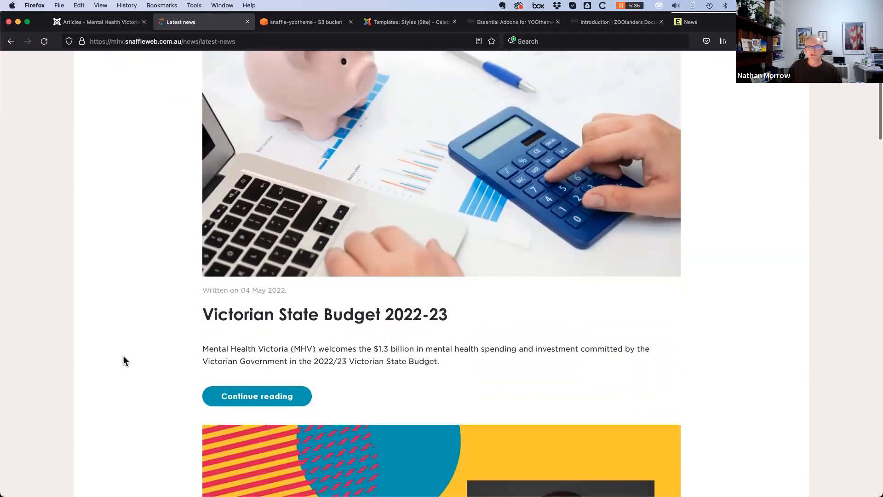
pyautogui.scroll(-8, 123, 356)
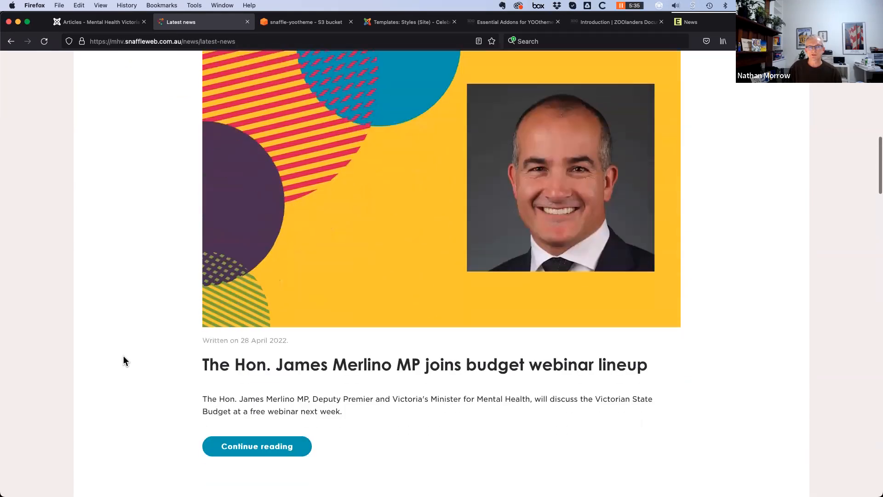
pyautogui.scroll(-5, 123, 357)
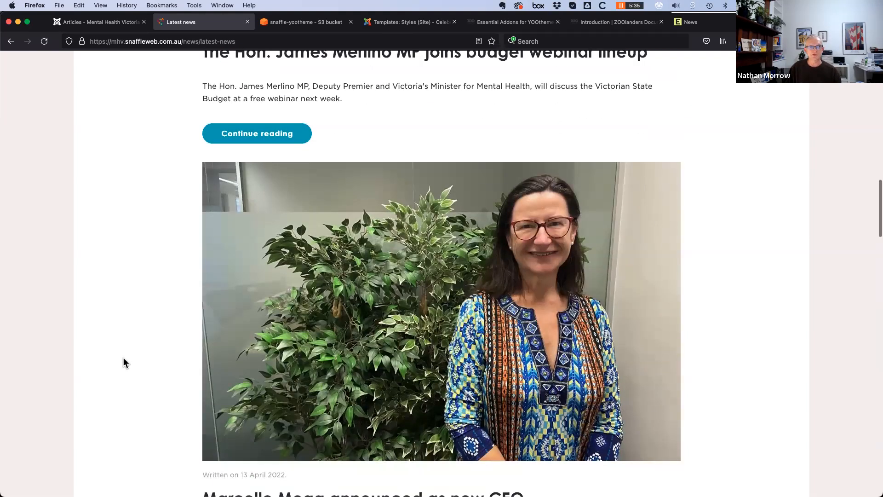
pyautogui.scroll(12, 123, 358)
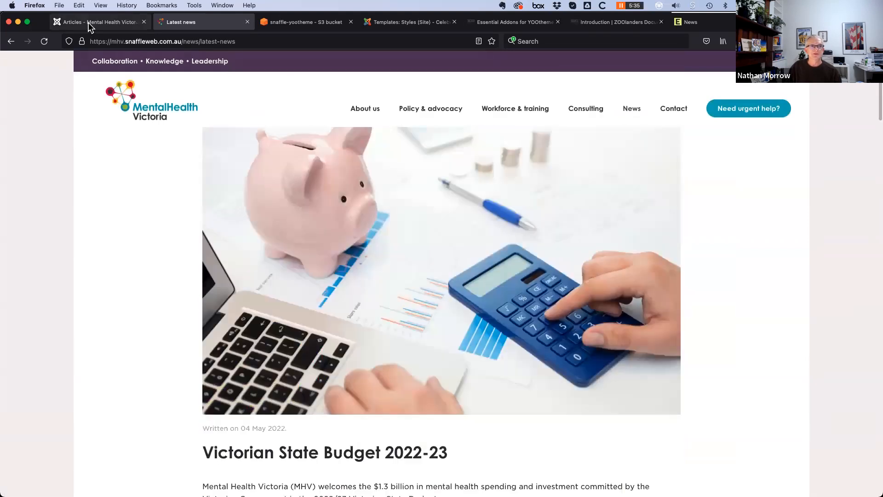
pyautogui.click(87, 22)
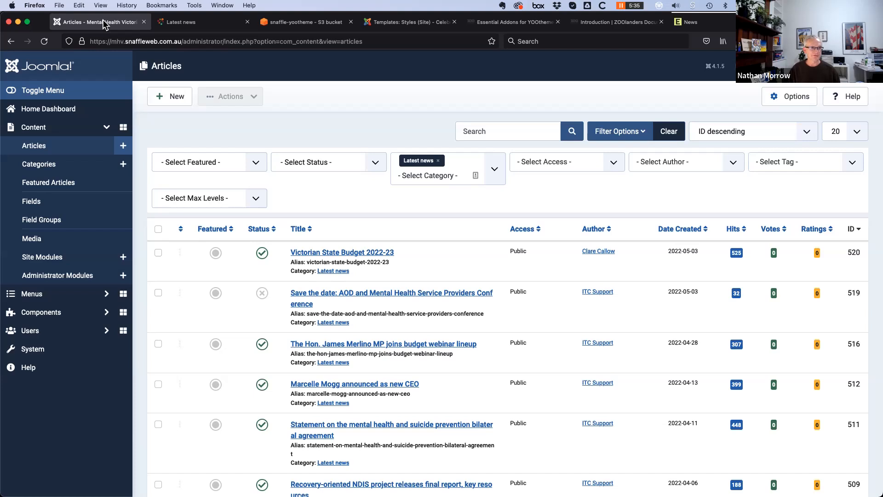
# Collapse the Content links and bring up the Main Menu items list
pyautogui.scroll(-3, 353, 407)
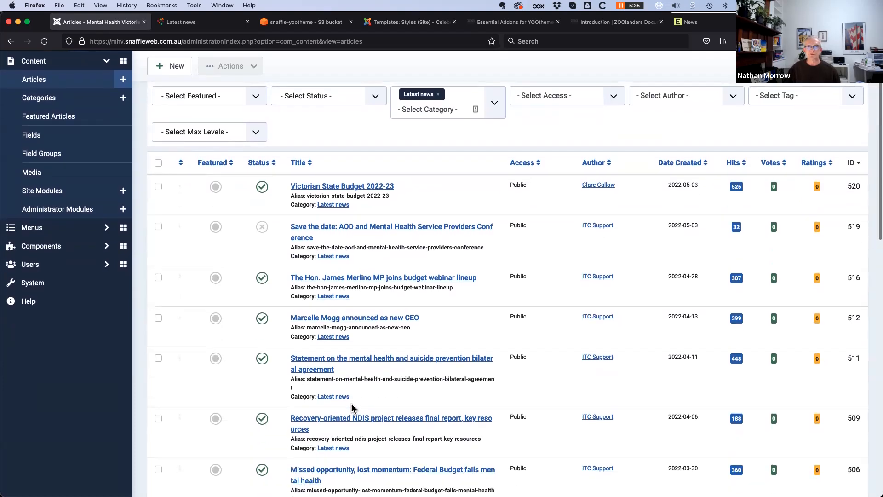
pyautogui.scroll(-3, 331, 407)
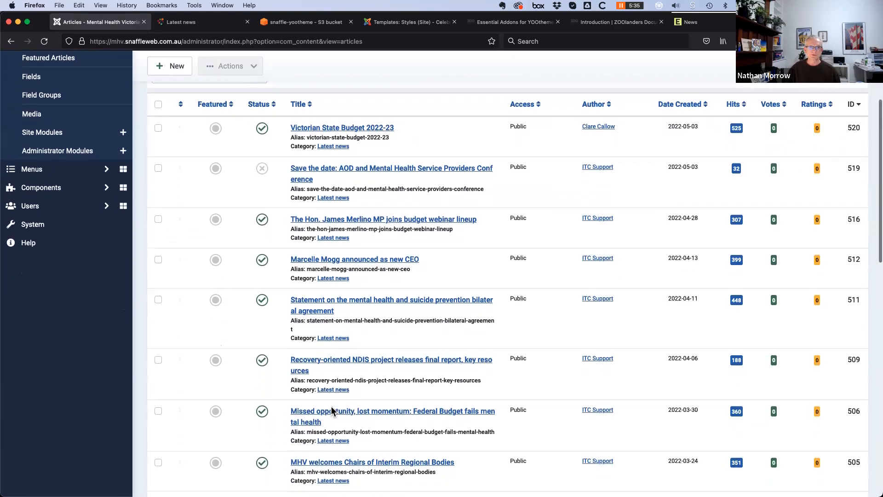
pyautogui.scroll(-3, 331, 407)
pyautogui.scroll(10, 331, 405)
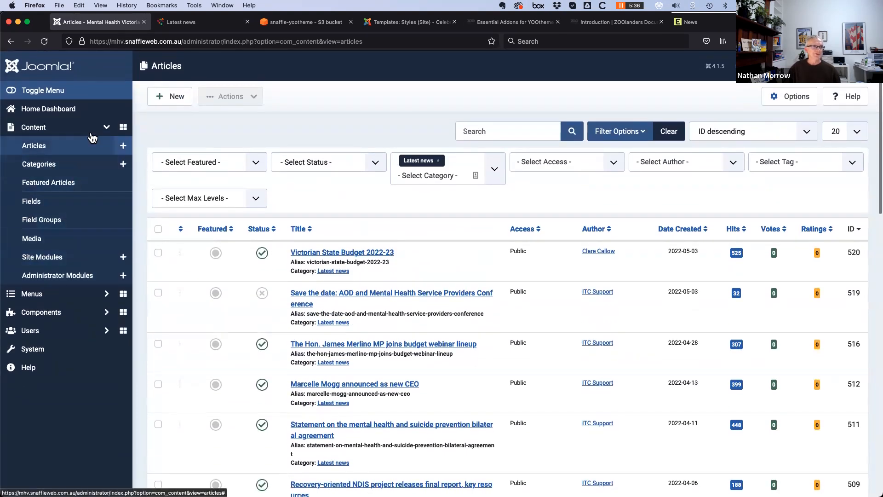
pyautogui.click(107, 128)
pyautogui.click(104, 146)
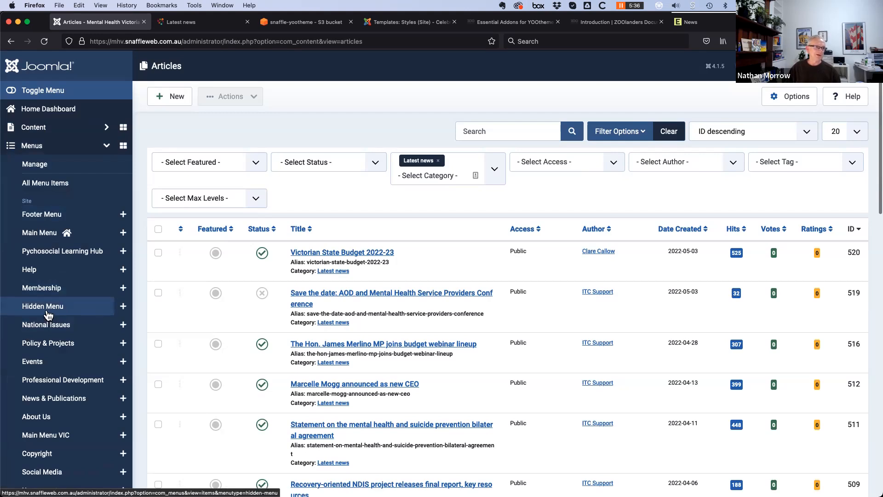
pyautogui.click(42, 235)
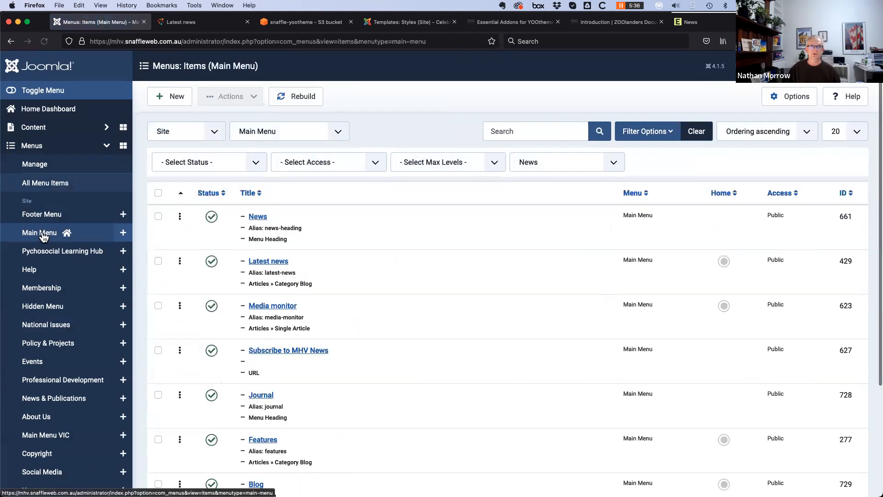
# Inspect the Latest news item's category and its 12-intro-article blog layout, then close it unchanged
pyautogui.click(263, 263)
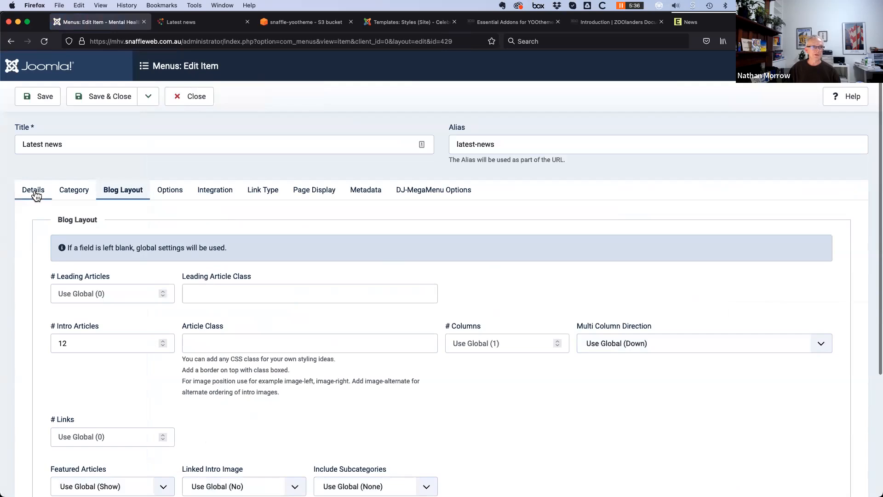
pyautogui.click(34, 190)
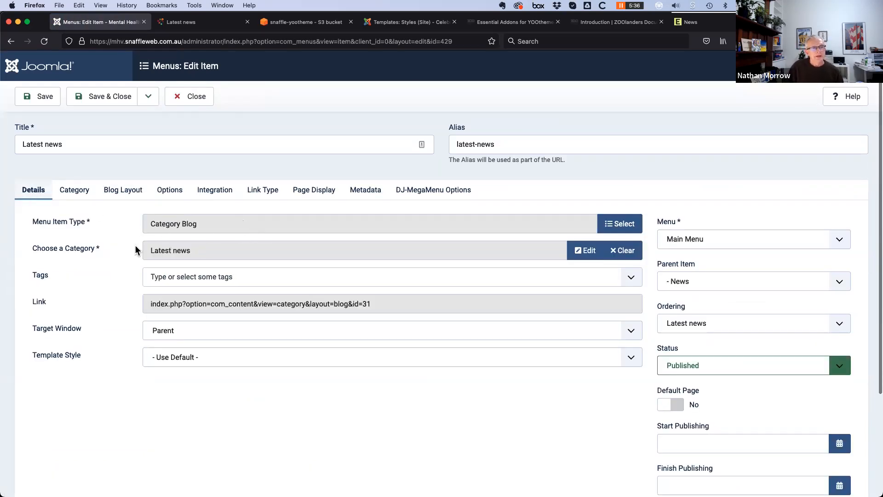
pyautogui.scroll(-1, 135, 250)
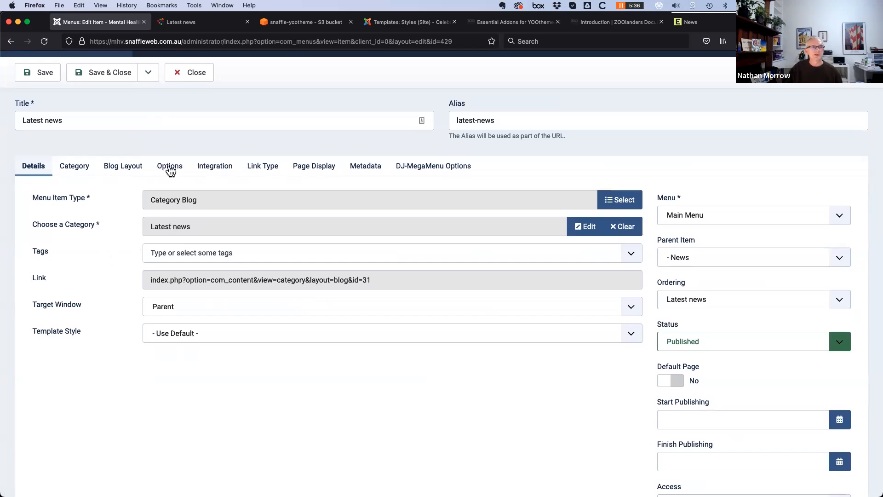
pyautogui.click(122, 172)
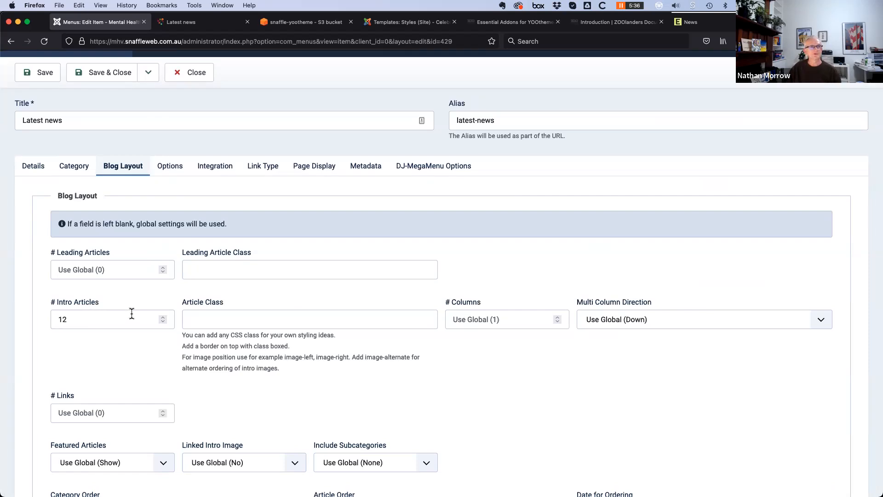
pyautogui.scroll(2, 60, 362)
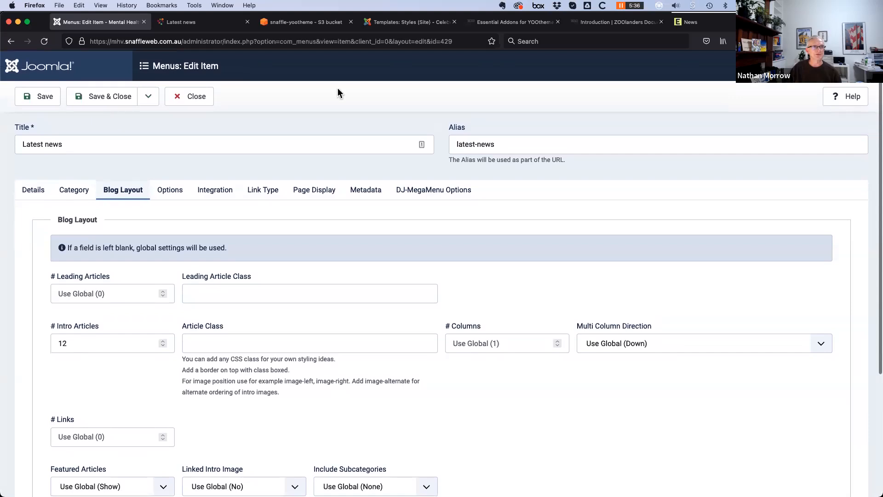
pyautogui.click(197, 97)
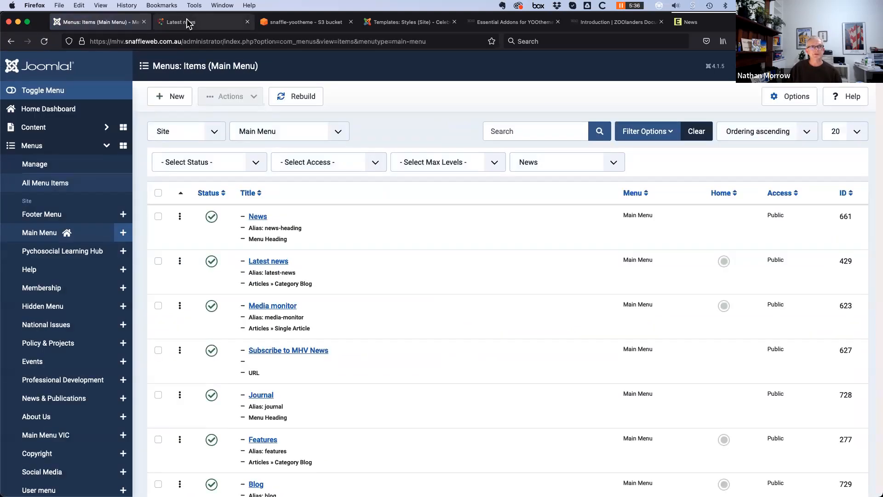
# Look over the live Latest News listing, then return to the admin Home Dashboard
pyautogui.click(189, 23)
pyautogui.scroll(-3, 147, 314)
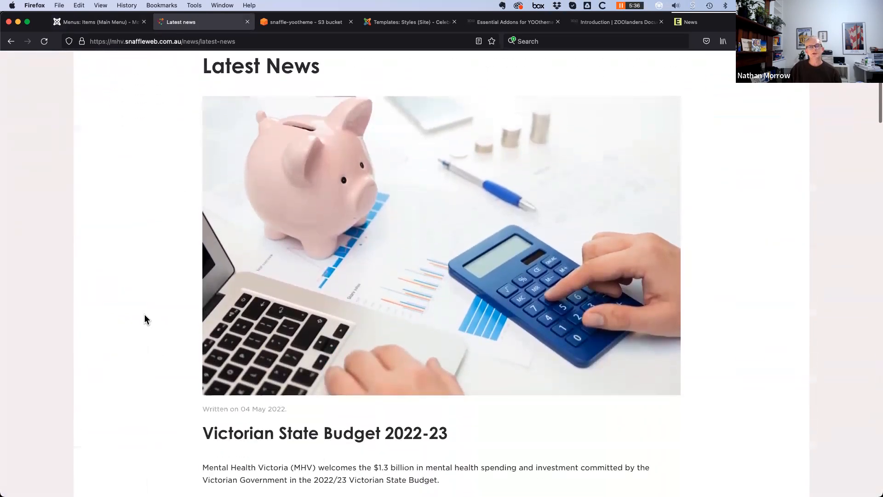
pyautogui.scroll(-6, 145, 318)
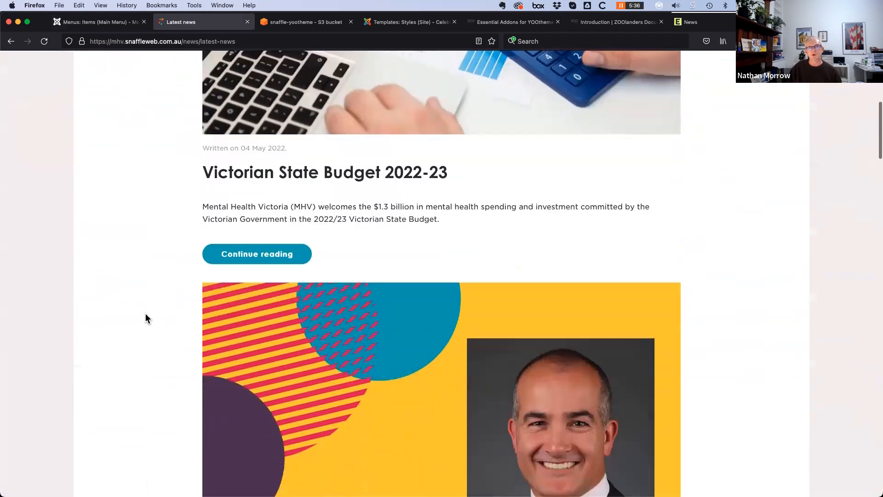
pyautogui.scroll(-10, 145, 314)
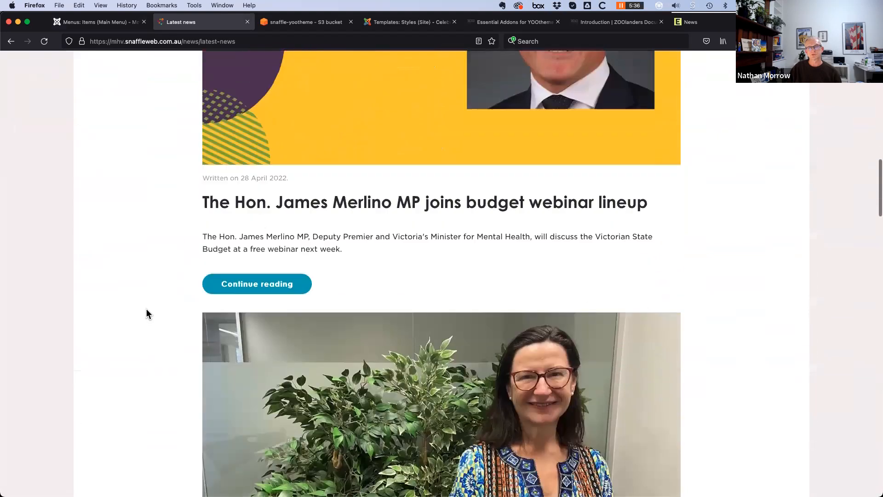
pyautogui.scroll(-6, 146, 308)
pyautogui.click(82, 22)
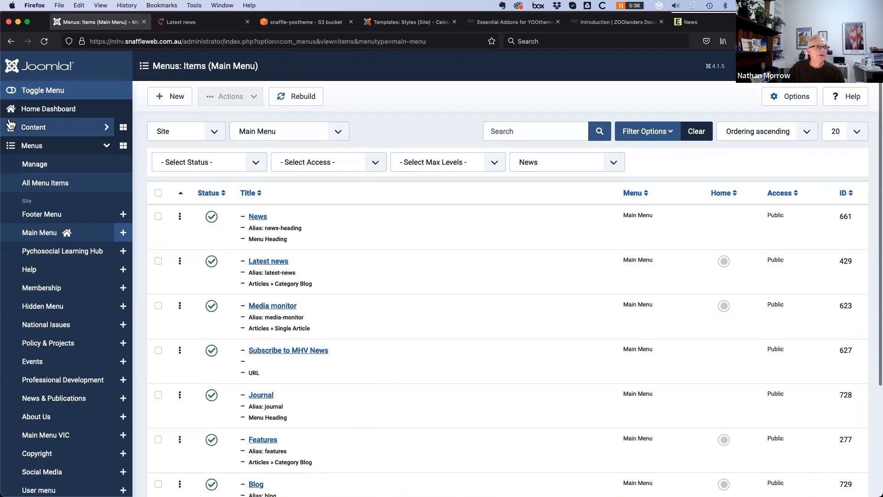
pyautogui.click(63, 108)
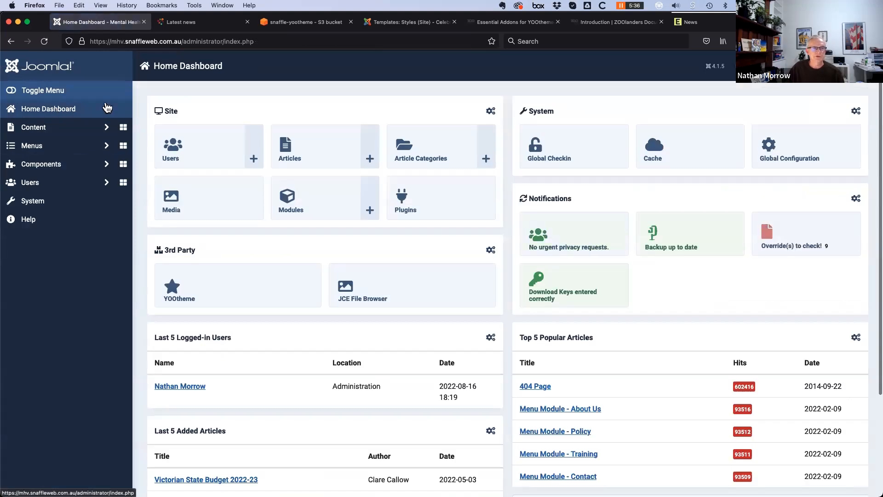
# Launch YOOtheme Pro from the dashboard and scroll the previewed Victorian State Budget 2022-23 news page
pyautogui.click(230, 294)
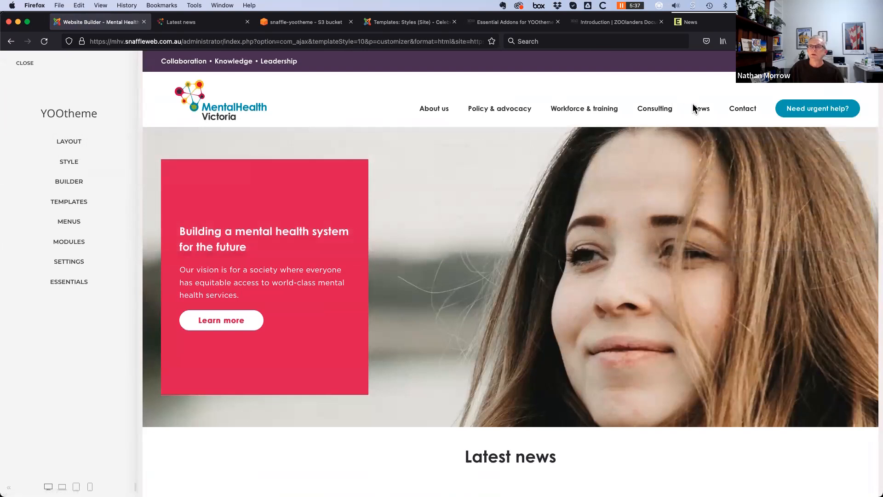
pyautogui.moveTo(705, 112)
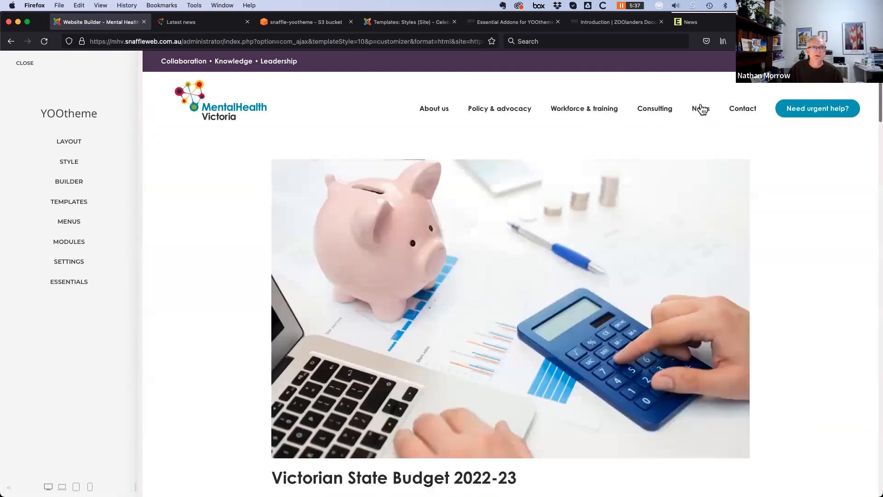
pyautogui.scroll(-7, 180, 406)
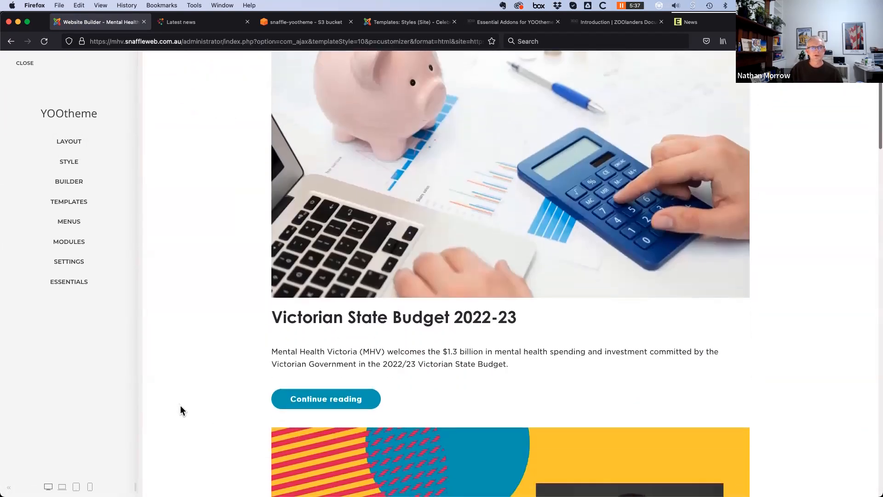
pyautogui.scroll(3, 183, 407)
pyautogui.scroll(4, 184, 407)
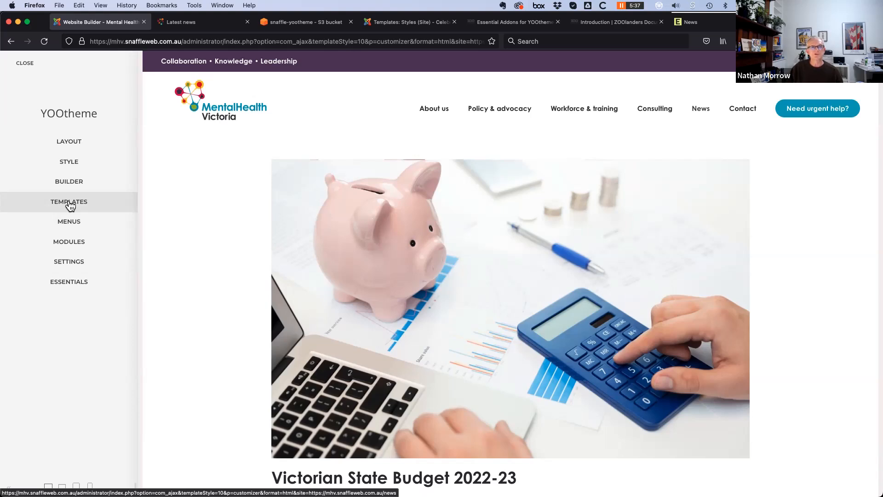
# Limit the Category - News template to the Latest news category and save it
pyautogui.click(70, 202)
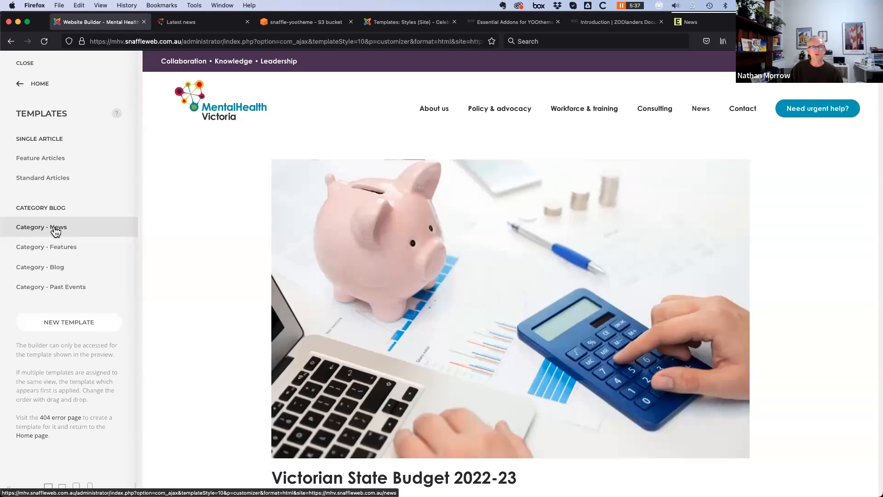
pyautogui.click(55, 228)
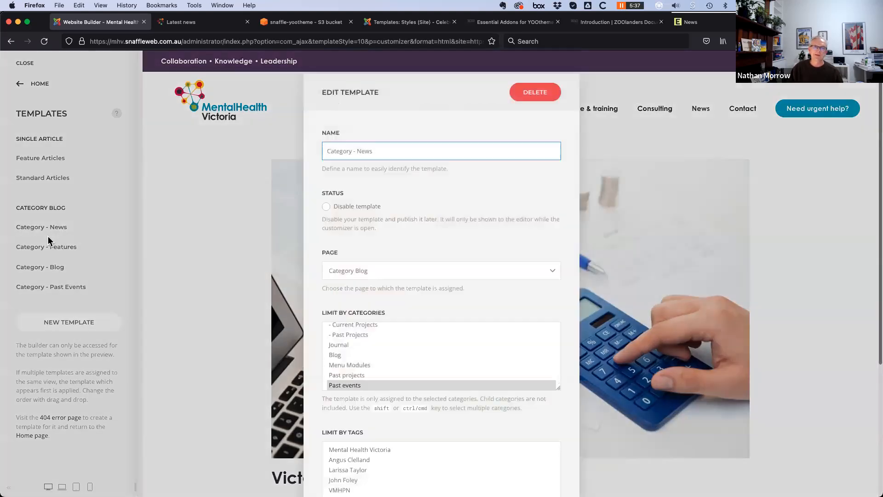
pyautogui.scroll(5, 409, 368)
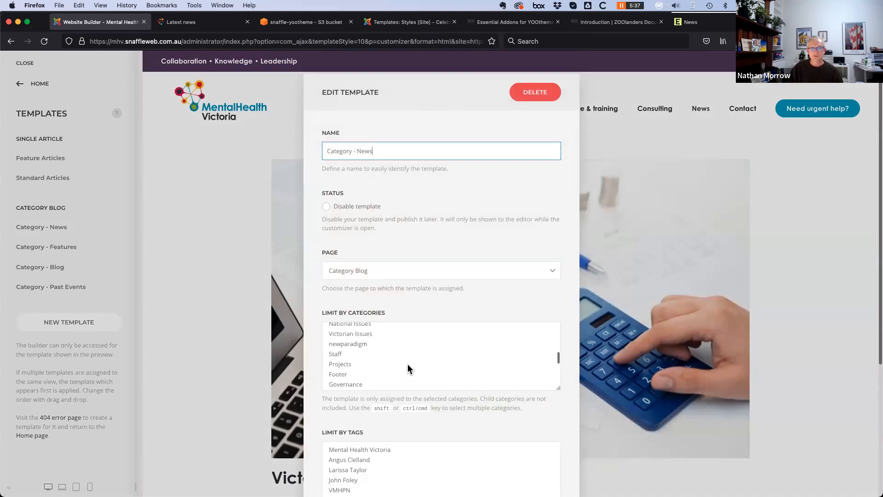
pyautogui.scroll(10, 404, 368)
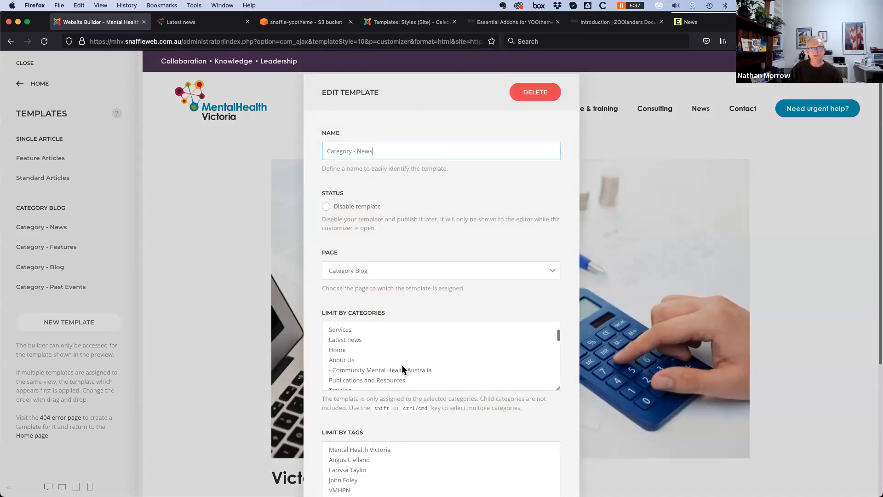
pyautogui.click(363, 371)
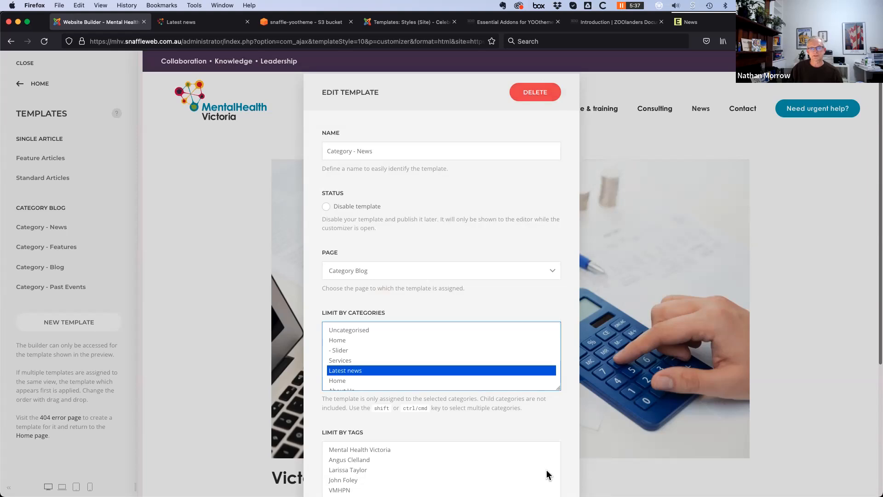
pyautogui.scroll(-5, 563, 476)
pyautogui.click(540, 454)
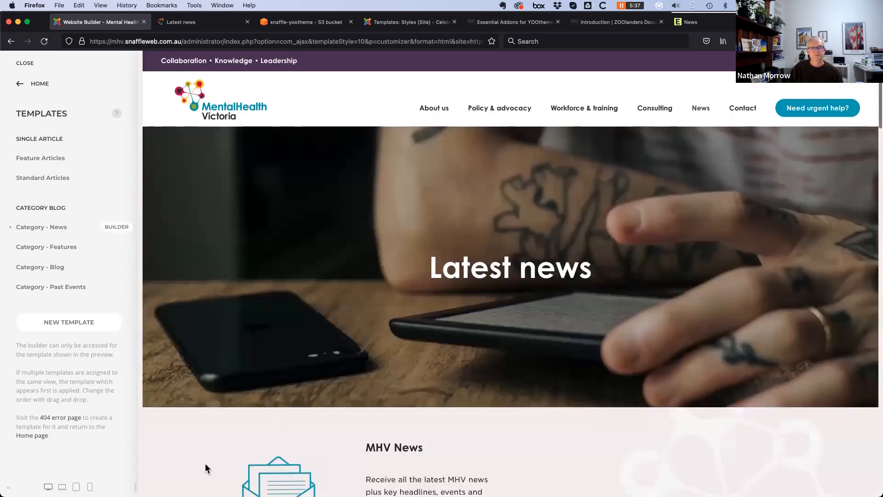
pyautogui.scroll(-7, 203, 464)
pyautogui.scroll(-6, 203, 463)
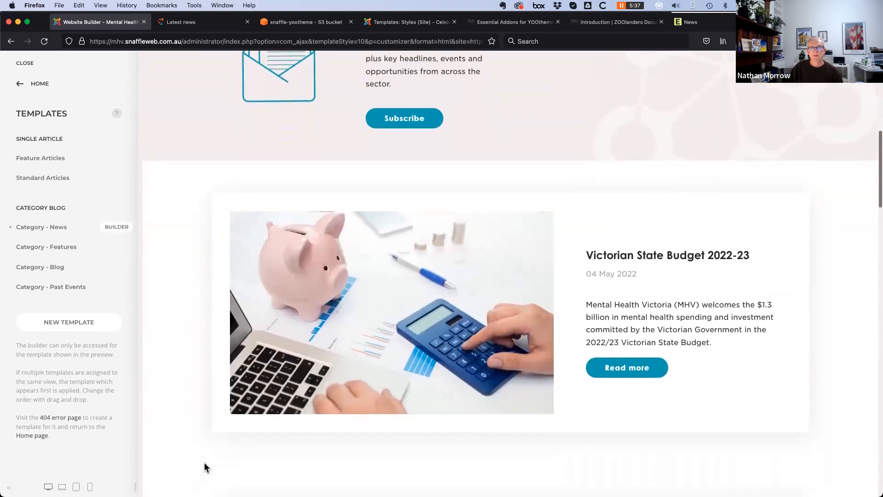
pyautogui.scroll(-6, 203, 462)
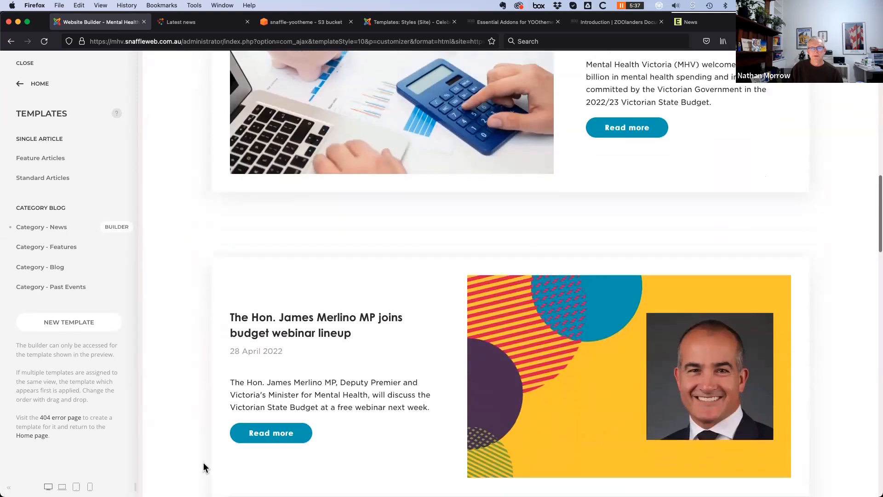
pyautogui.scroll(-5, 202, 465)
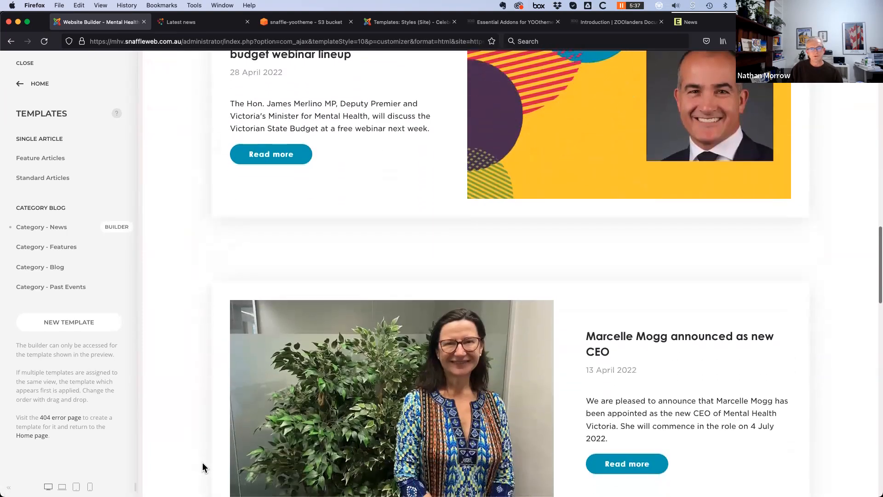
pyautogui.scroll(-3, 203, 465)
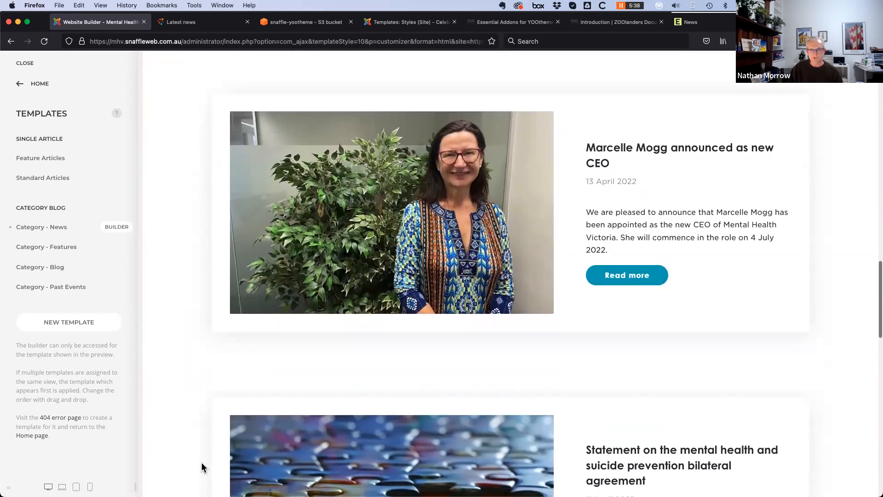
pyautogui.scroll(-4, 203, 468)
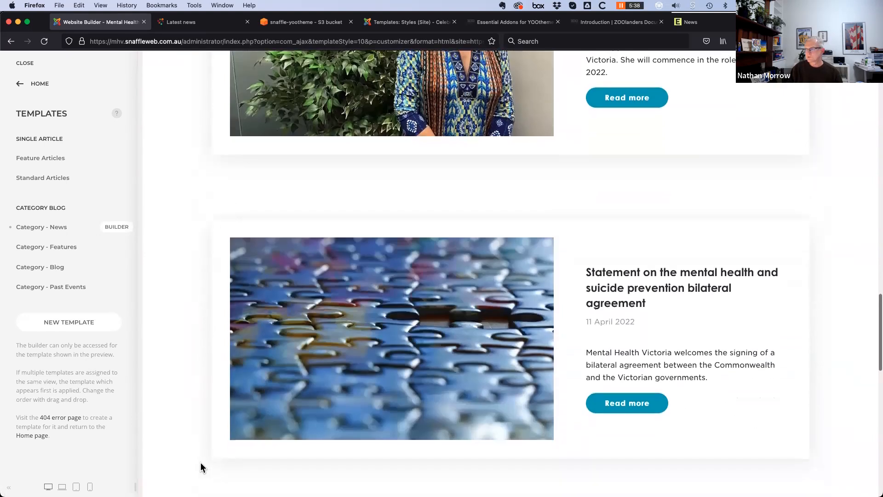
pyautogui.scroll(-2, 202, 468)
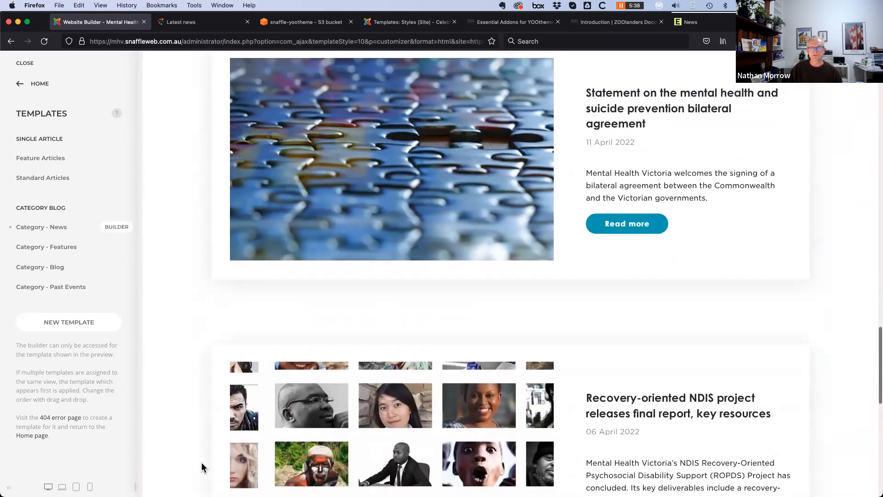
pyautogui.scroll(10, 202, 468)
pyautogui.scroll(12, 201, 468)
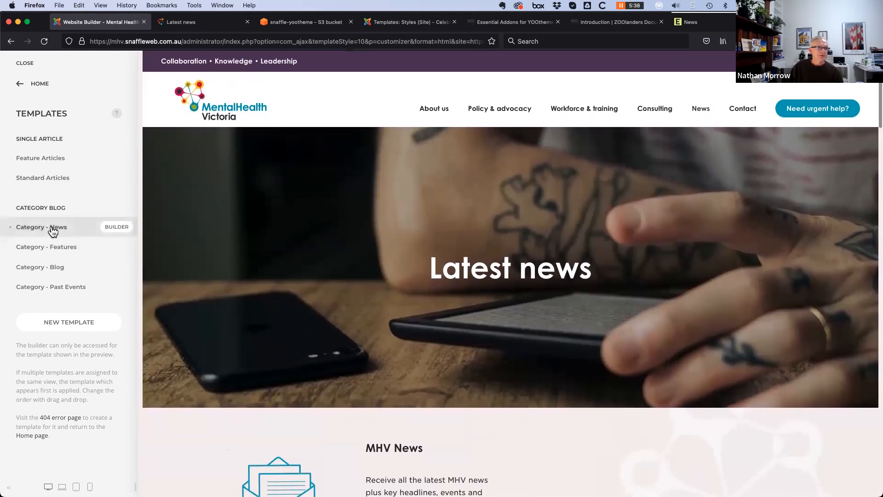
# Switch the Category - News template's category to Past events, save, and check the reloaded preview
pyautogui.click(59, 231)
pyautogui.scroll(-10, 415, 383)
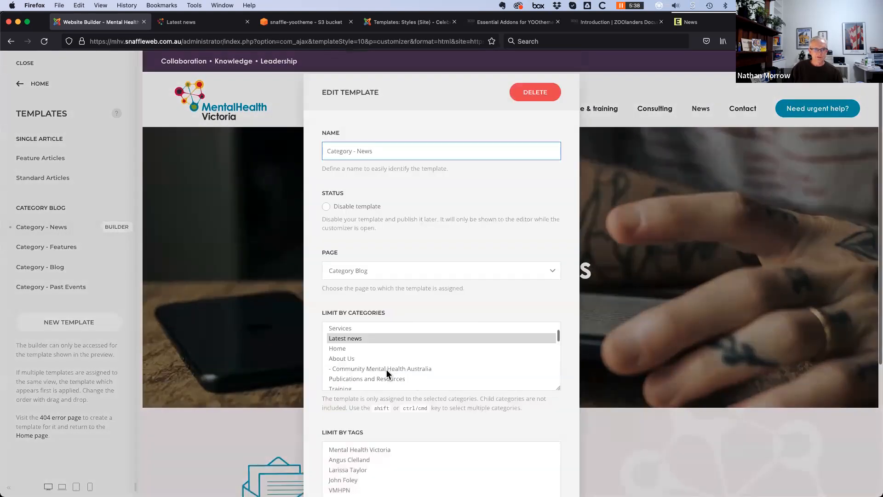
pyautogui.scroll(-3, 344, 384)
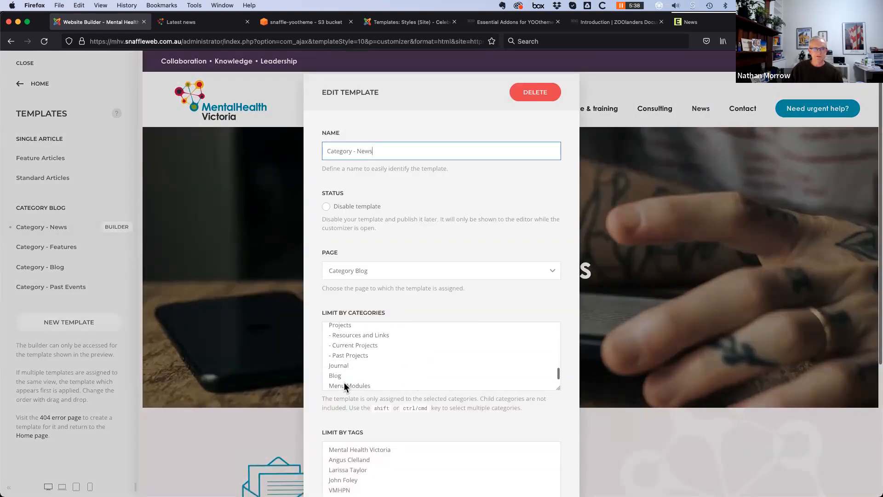
pyautogui.click(341, 382)
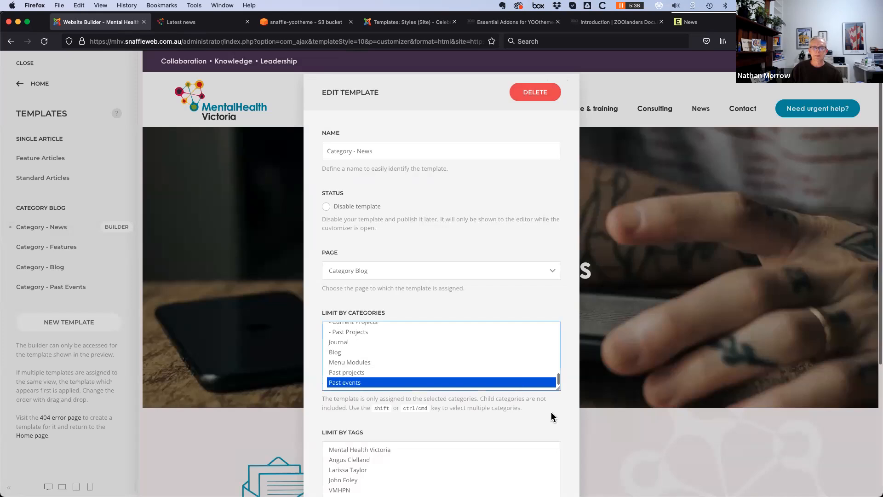
pyautogui.scroll(-5, 551, 416)
pyautogui.click(543, 454)
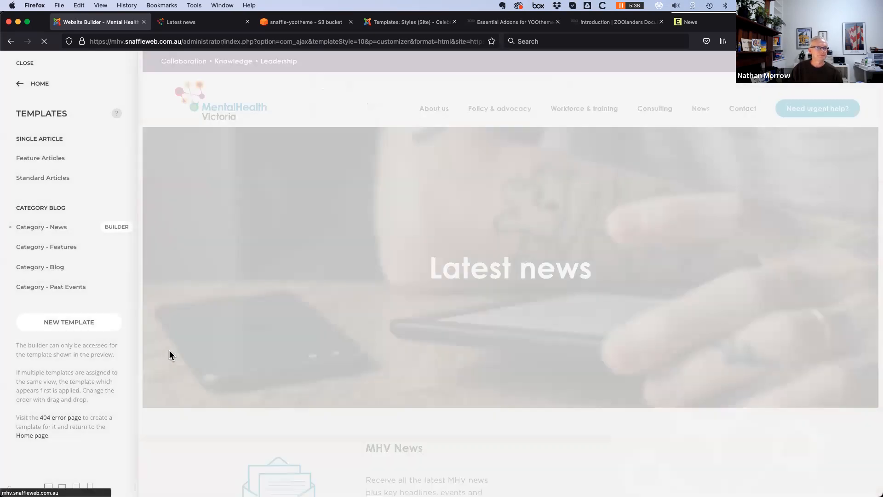
pyautogui.scroll(-2, 267, 396)
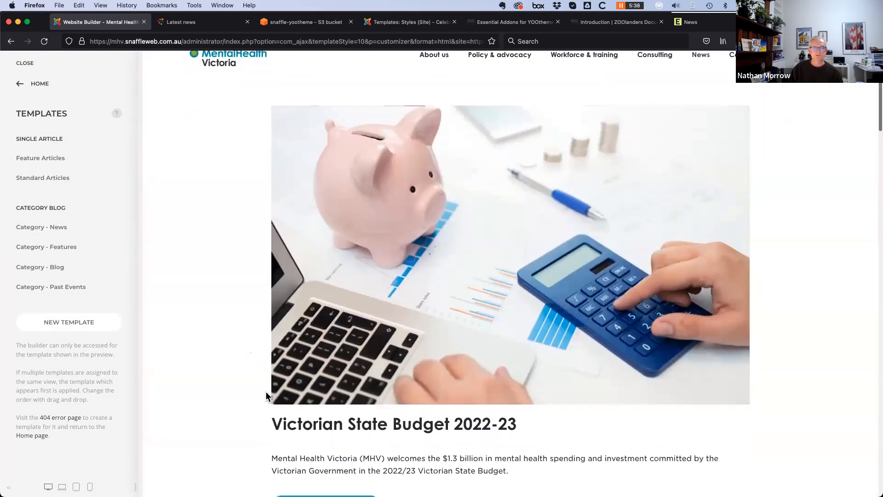
pyautogui.scroll(-3, 267, 396)
pyautogui.scroll(4, 229, 391)
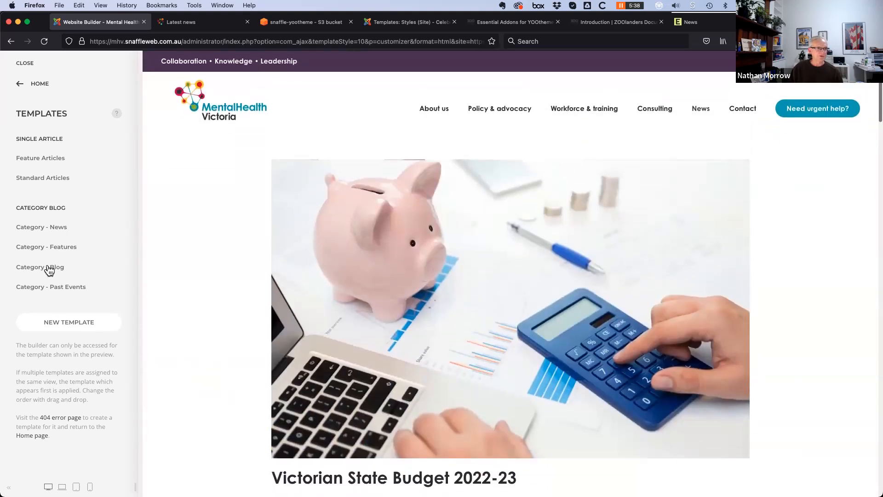
# Start a new template named Category - News Demo for Category Blog pages, limited to Latest news
pyautogui.click(71, 323)
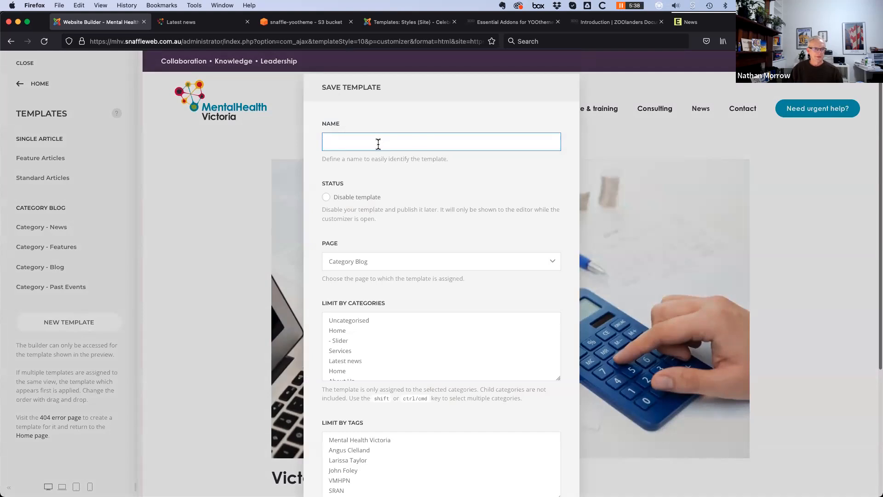
pyautogui.write('Category - News Demo')
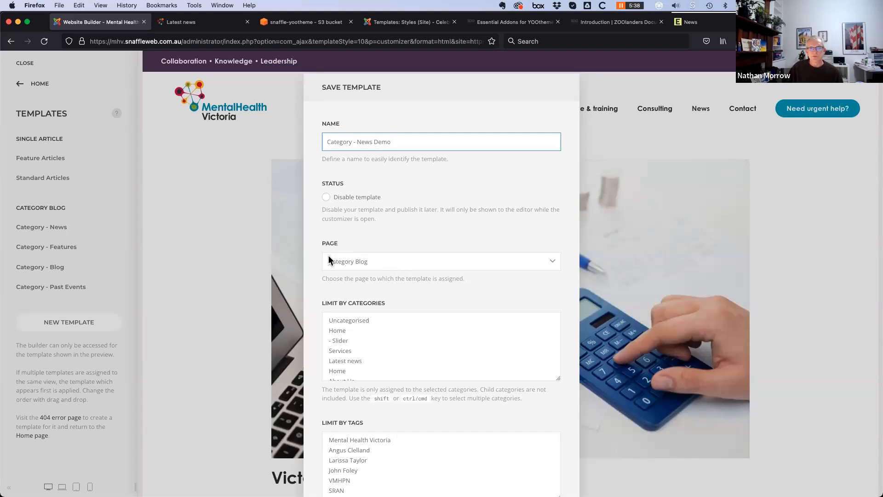
pyautogui.scroll(-3, 328, 261)
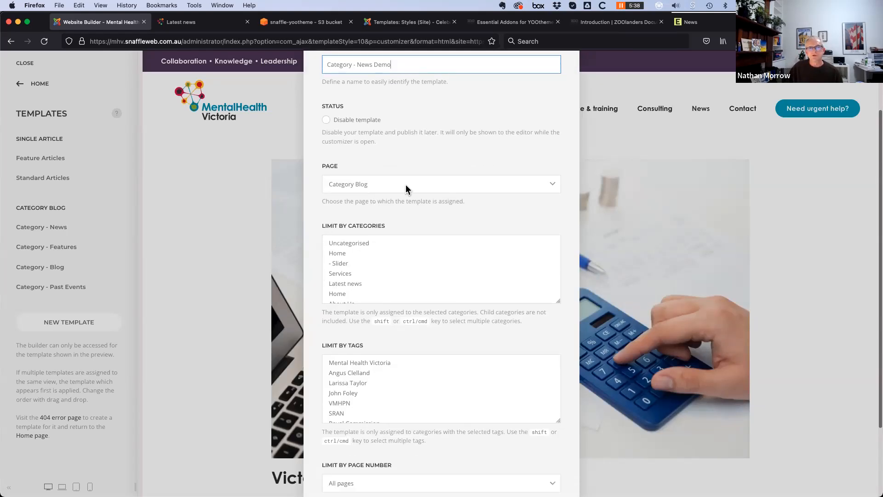
pyautogui.click(421, 186)
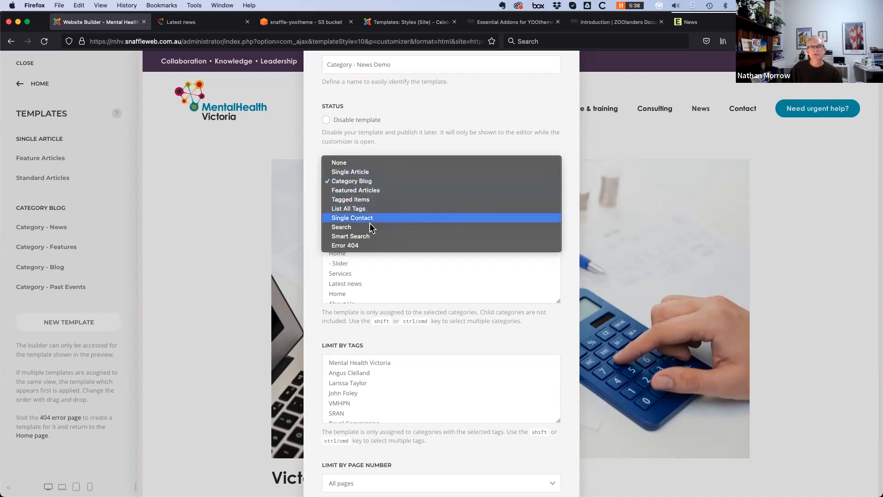
pyautogui.click(418, 126)
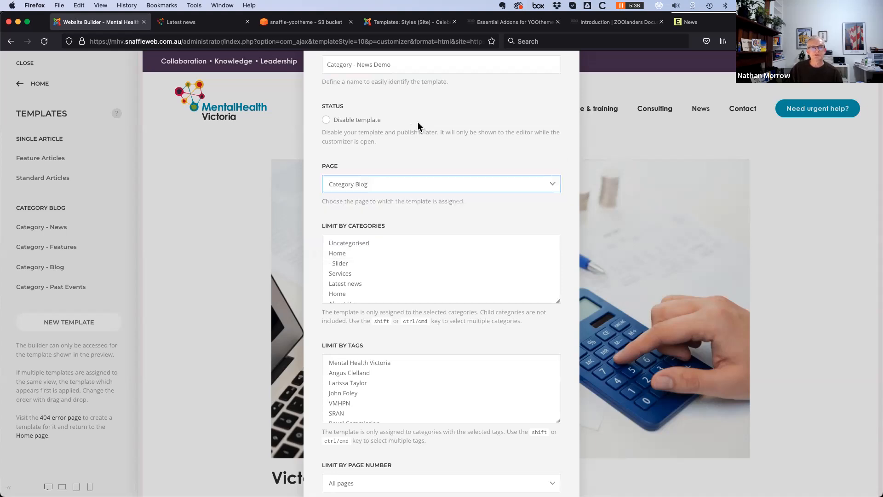
pyautogui.scroll(-2, 440, 216)
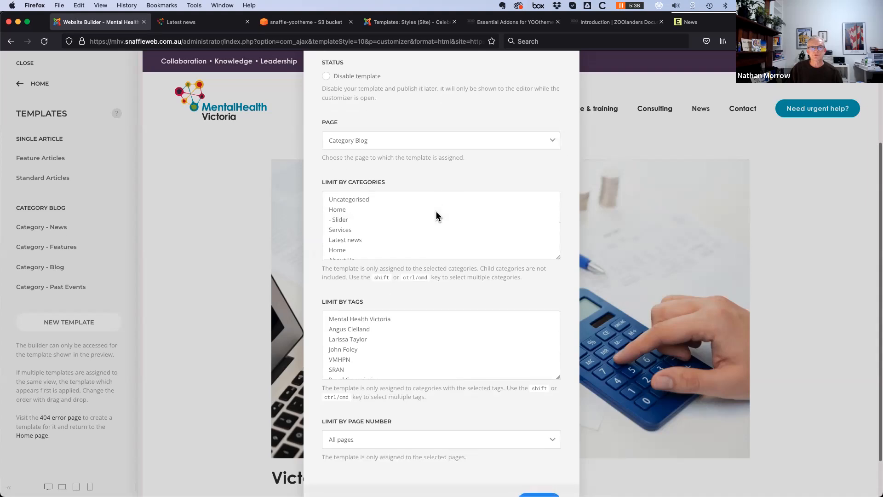
pyautogui.click(354, 241)
# Set the template's page number condition to All pages and save the template
pyautogui.scroll(-3, 379, 247)
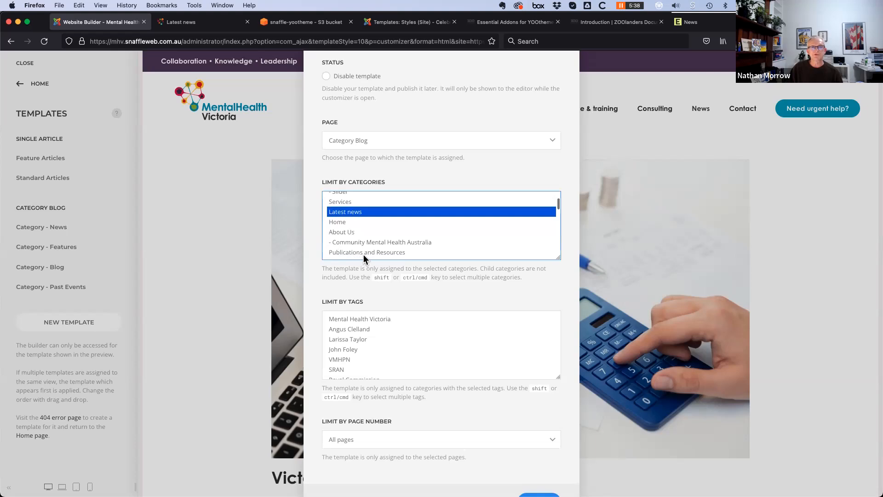
pyautogui.scroll(-2, 576, 376)
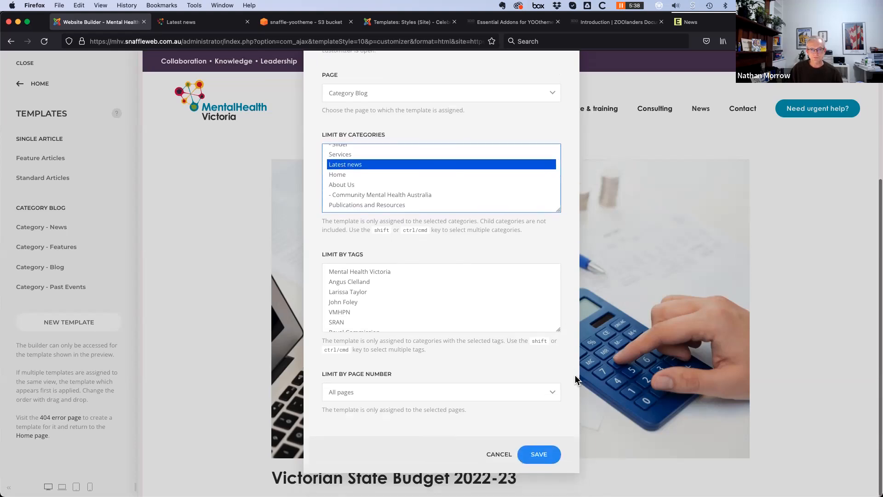
pyautogui.scroll(-5, 346, 331)
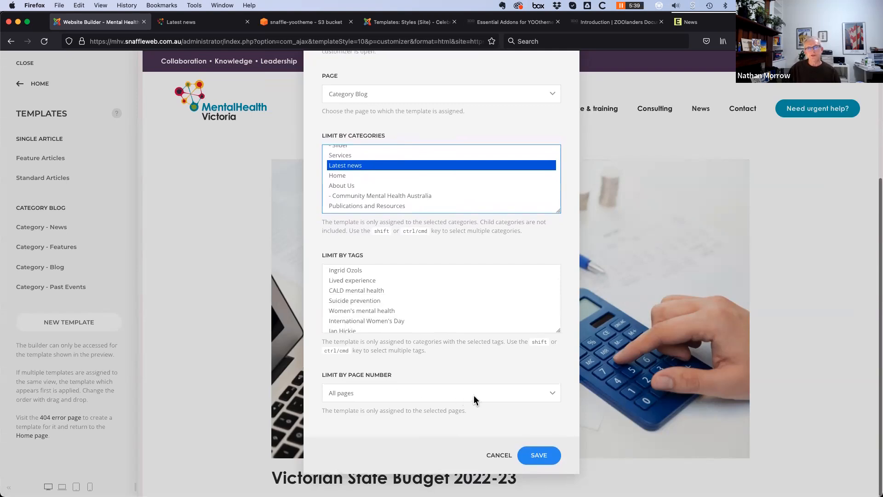
pyautogui.click(551, 396)
pyautogui.click(551, 402)
pyautogui.click(551, 397)
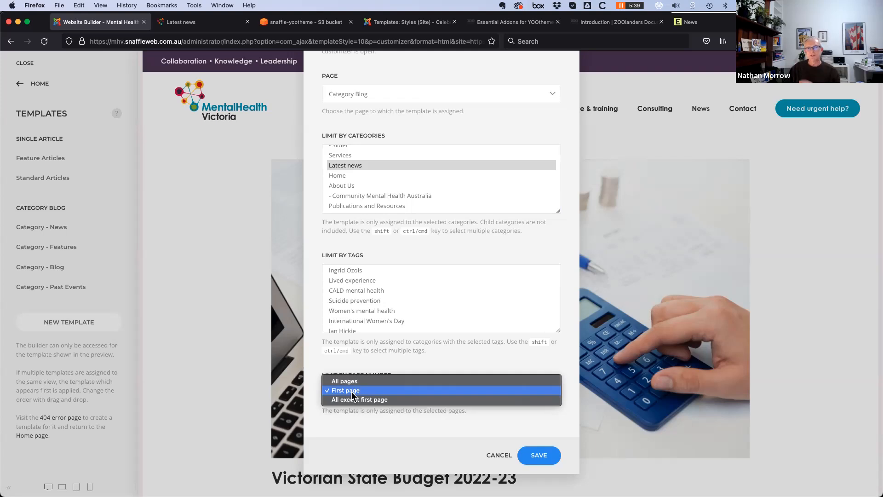
pyautogui.click(410, 400)
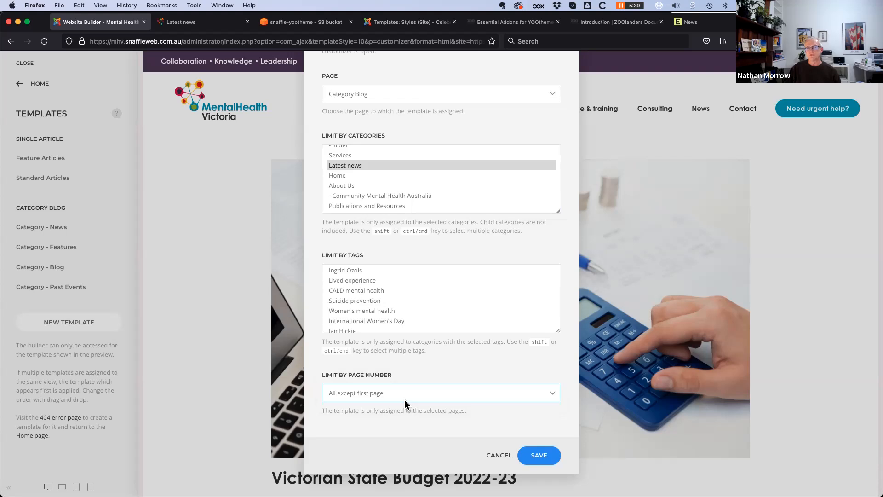
pyautogui.click(419, 401)
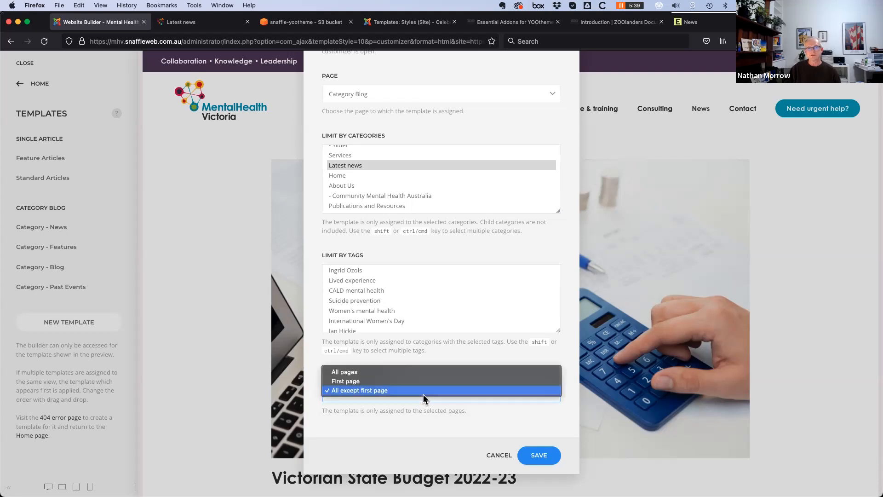
pyautogui.click(421, 373)
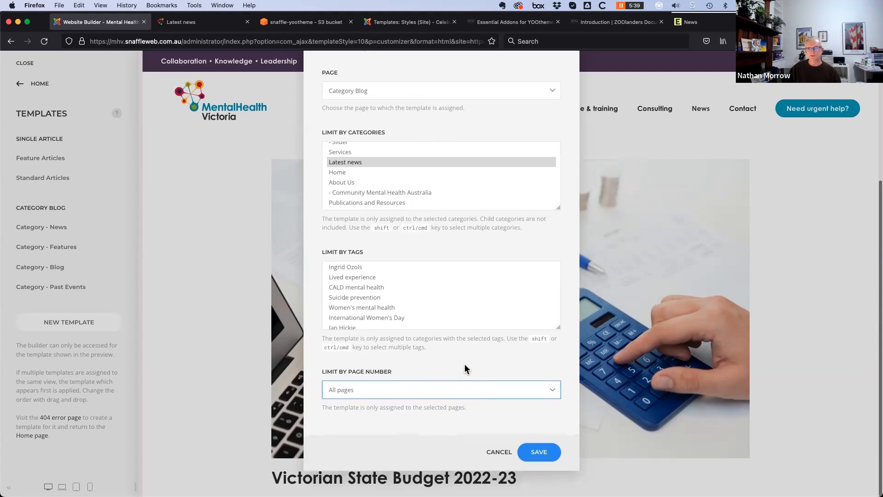
pyautogui.click(536, 458)
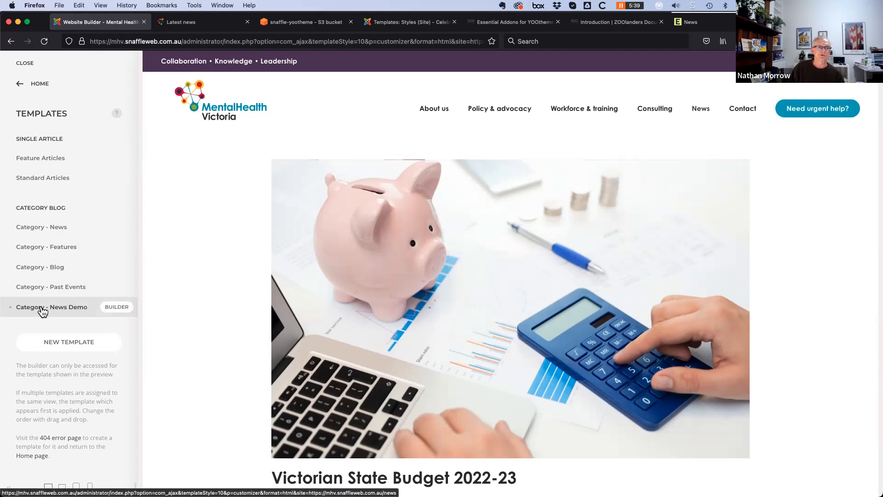
# Move Category - News Demo to the top of the category templates and open its builder
pyautogui.moveTo(42, 313); pyautogui.dragTo(40, 223)
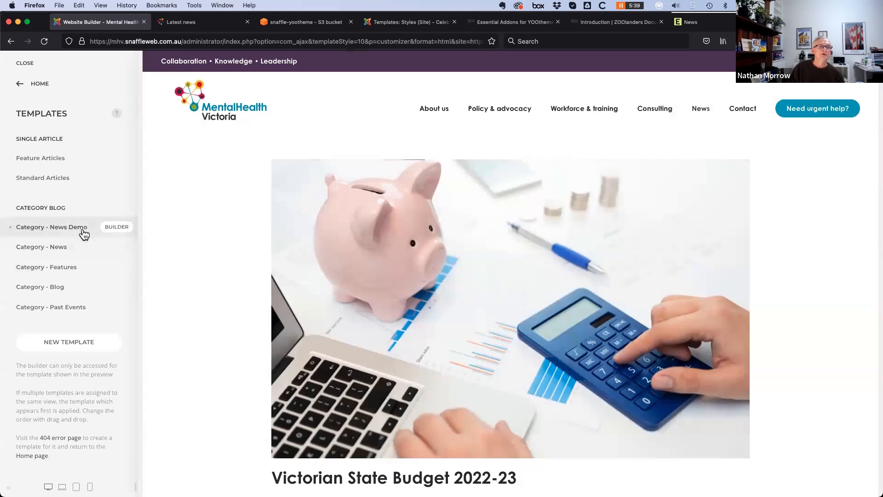
pyautogui.click(116, 227)
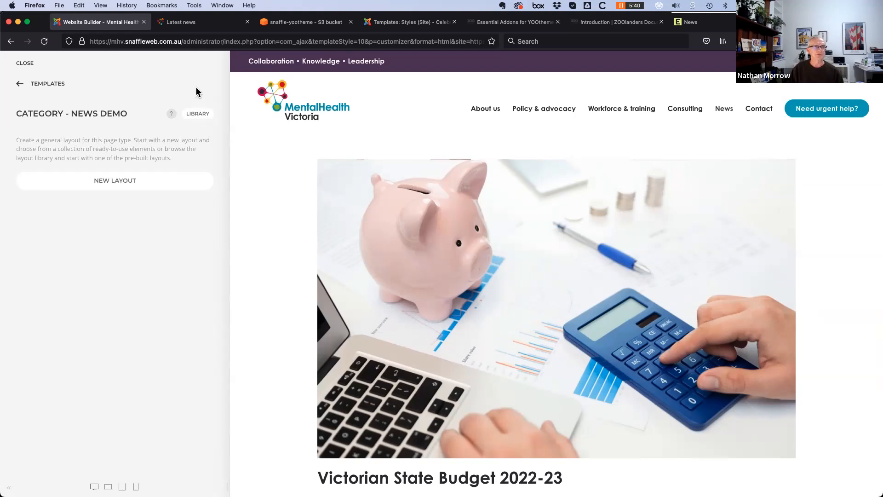
# Open the layout library, glance at My Layouts, and browse the Pro Layouts
pyautogui.click(201, 116)
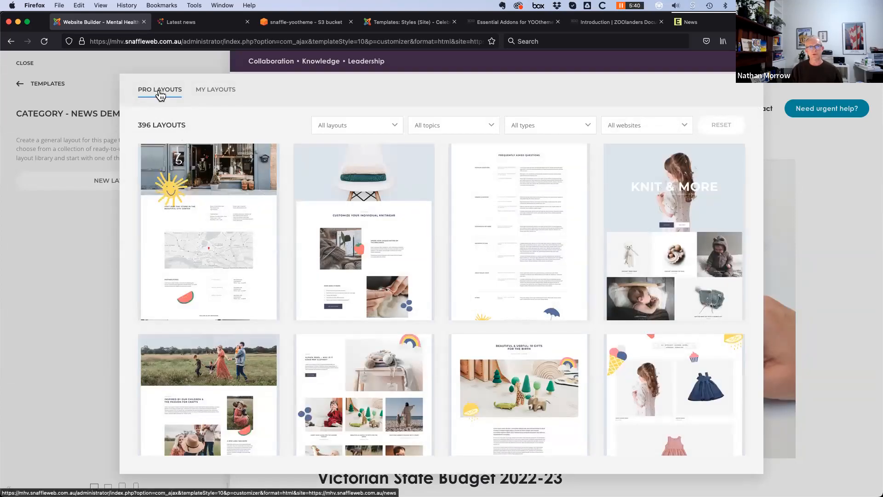
pyautogui.click(213, 91)
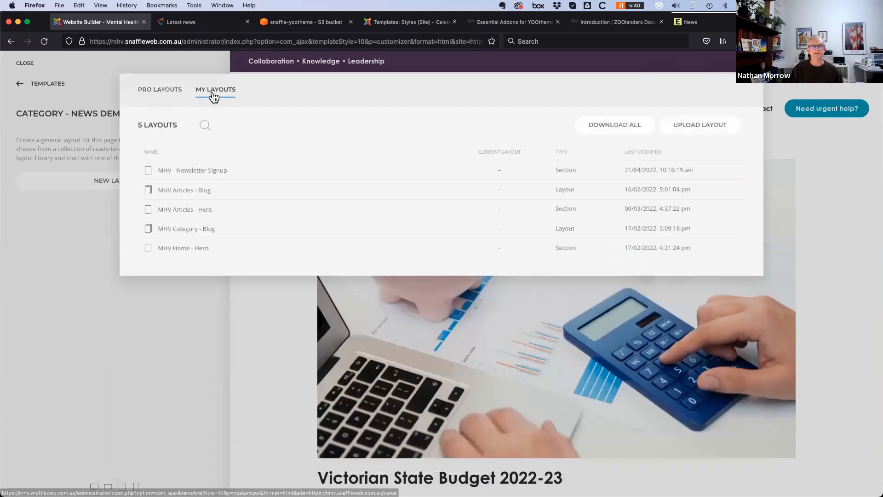
pyautogui.click(153, 94)
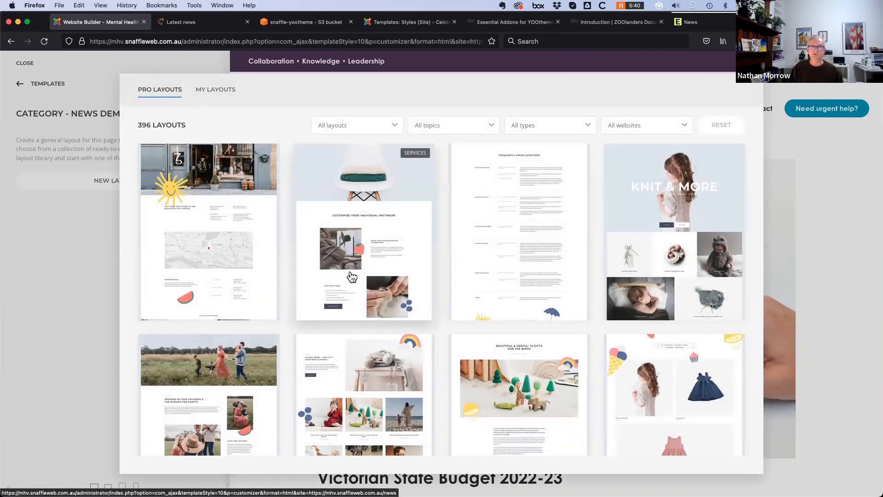
pyautogui.scroll(-10, 350, 285)
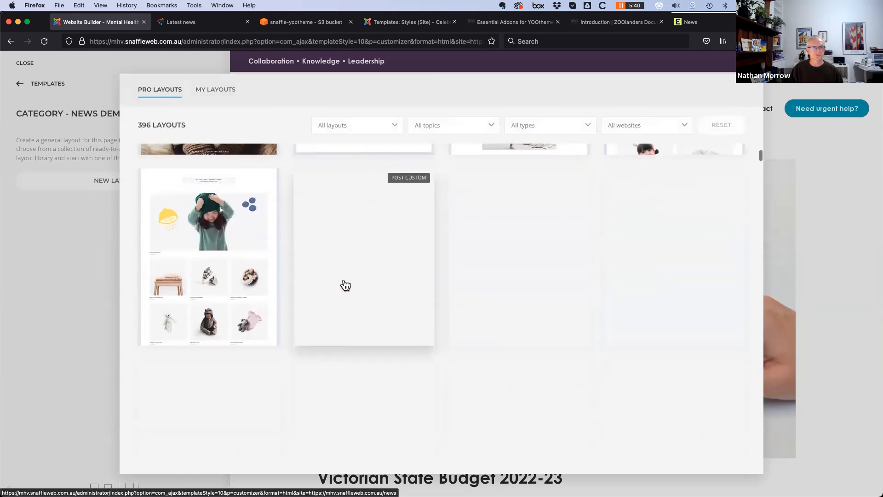
pyautogui.scroll(-5, 345, 285)
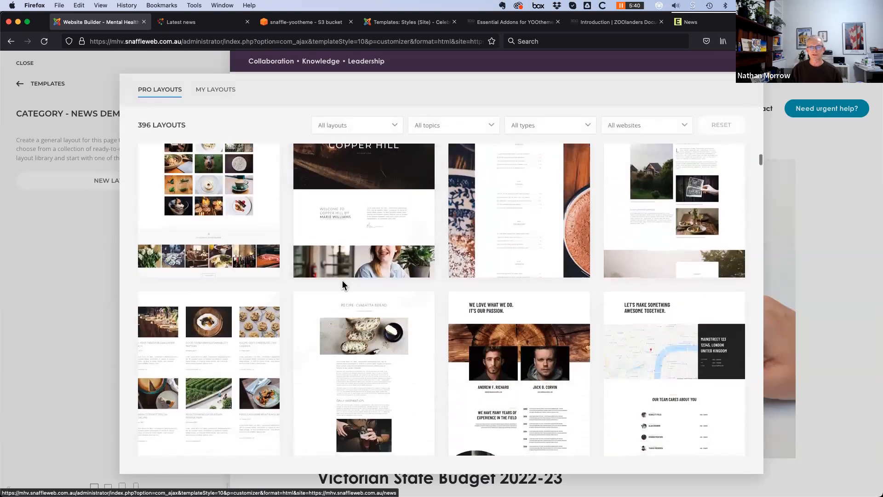
pyautogui.scroll(-6, 345, 286)
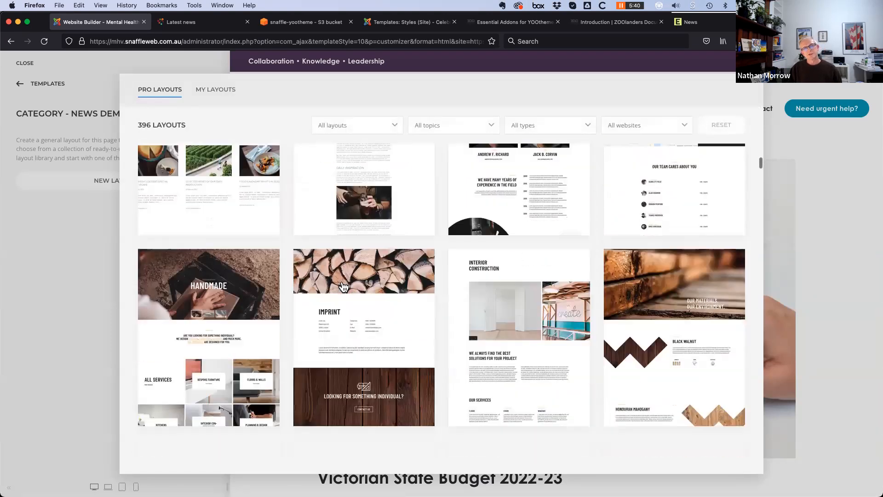
pyautogui.scroll(-2, 344, 288)
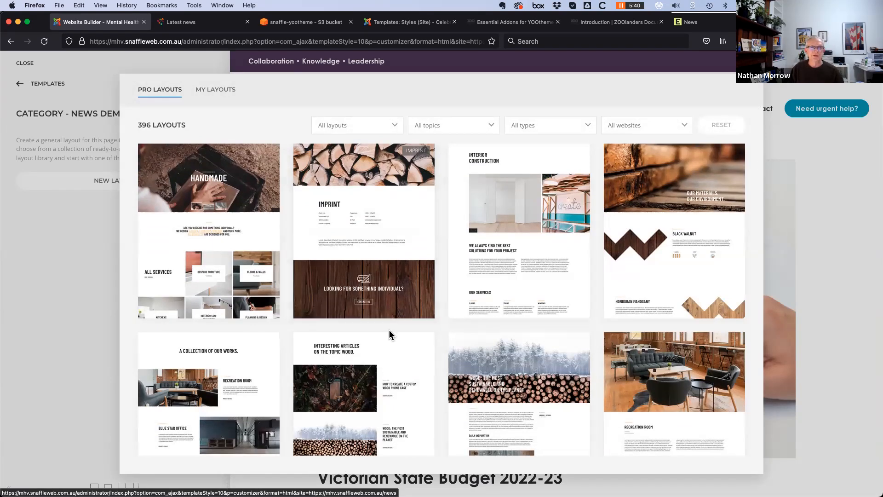
pyautogui.scroll(4, 387, 334)
pyautogui.scroll(8, 386, 336)
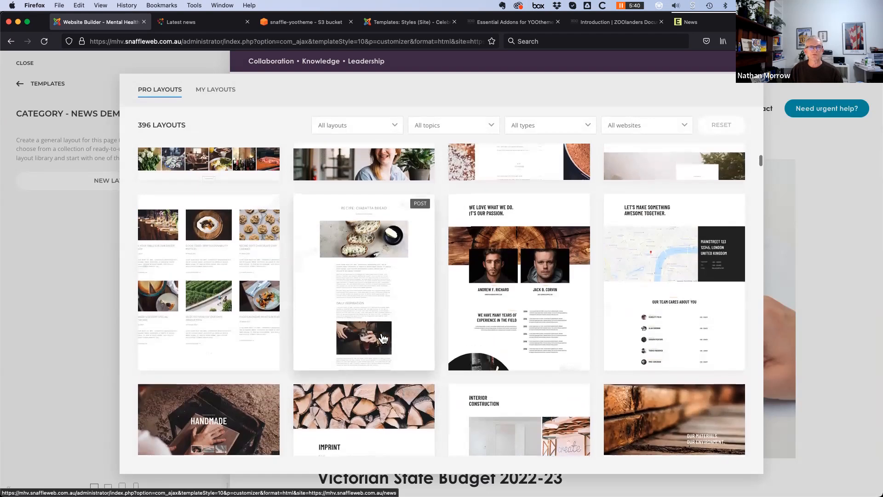
pyautogui.scroll(10, 396, 330)
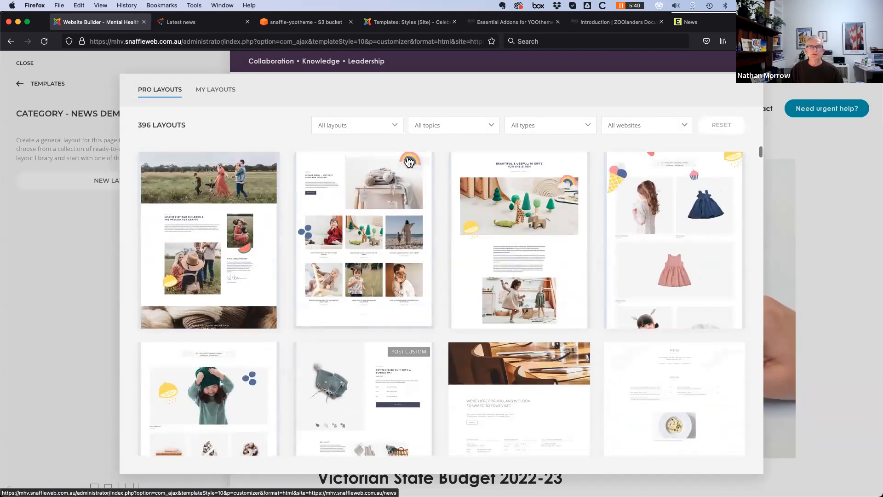
# Filter the Pro Layouts to the Index page type and scroll through the 71 results
pyautogui.click(388, 125)
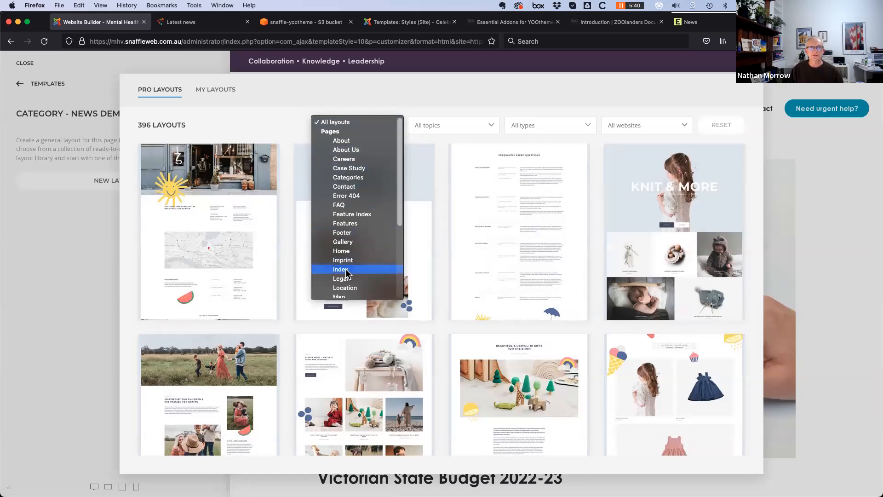
pyautogui.click(370, 271)
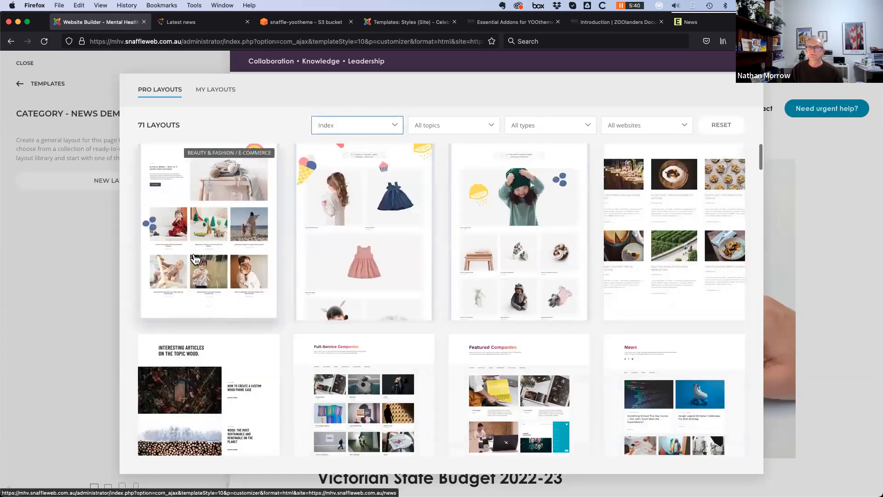
pyautogui.scroll(-5, 455, 304)
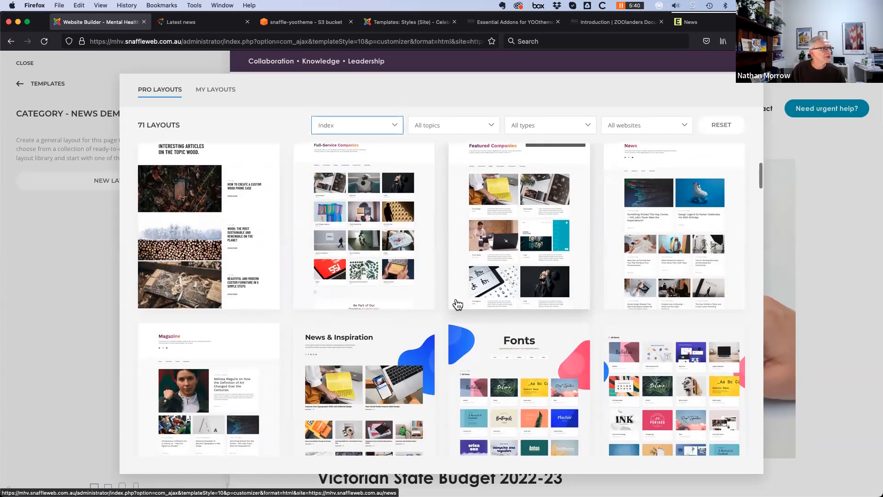
pyautogui.scroll(-2, 456, 304)
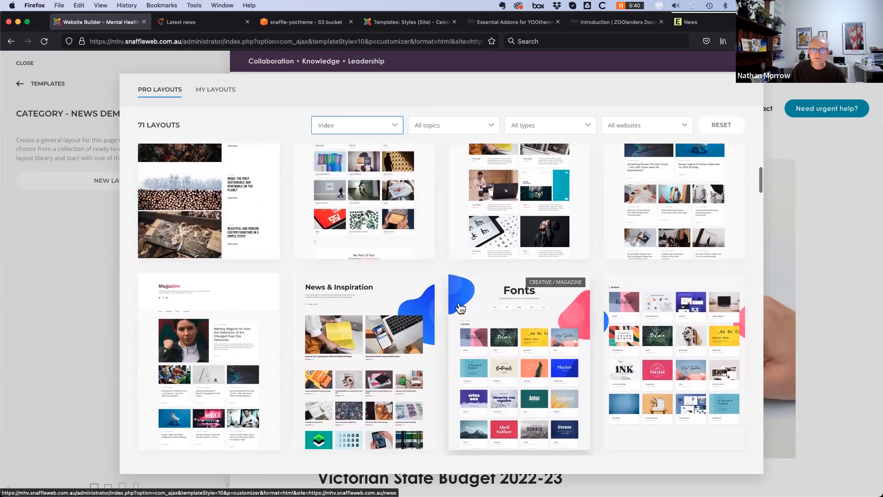
pyautogui.scroll(-5, 460, 308)
pyautogui.scroll(-6, 460, 308)
pyautogui.scroll(-2, 543, 209)
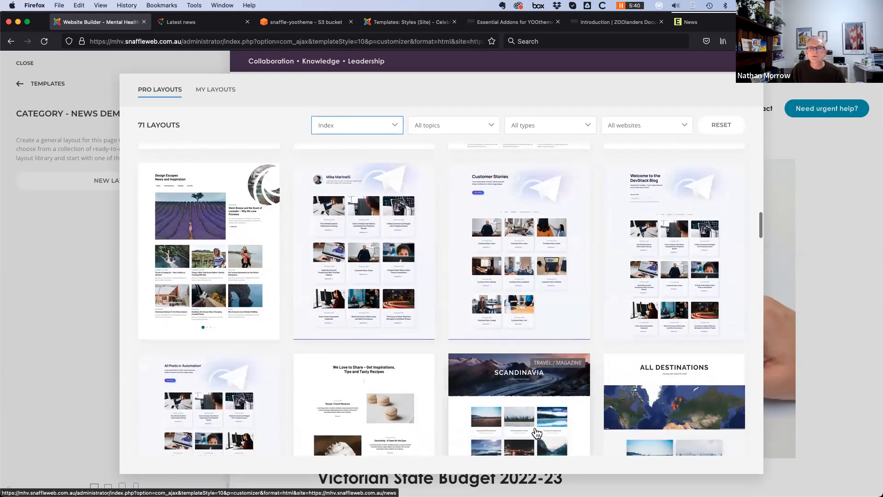
pyautogui.scroll(-2, 535, 434)
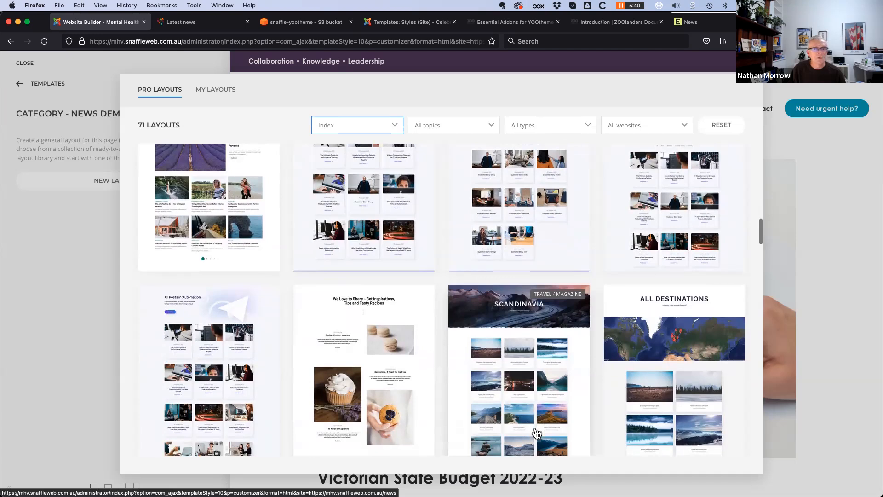
pyautogui.scroll(-8, 535, 432)
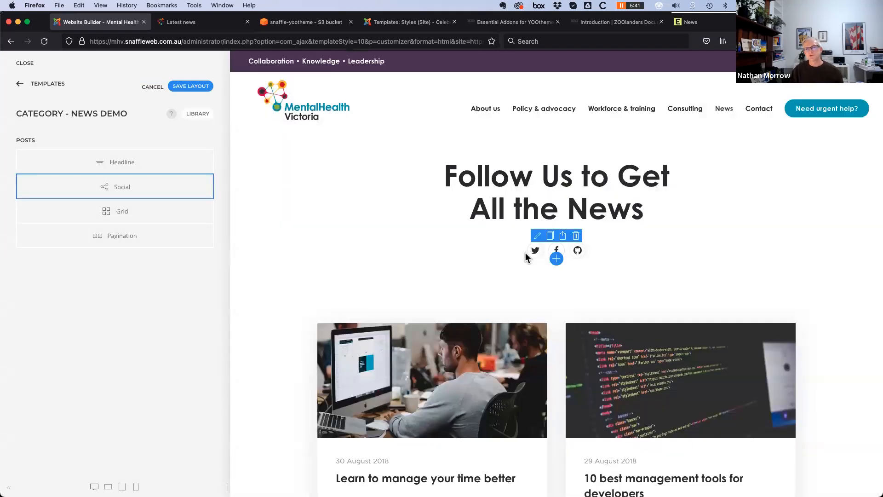
# Save the News Demo layout into the template, downloading its media files
pyautogui.scroll(-5, 448, 354)
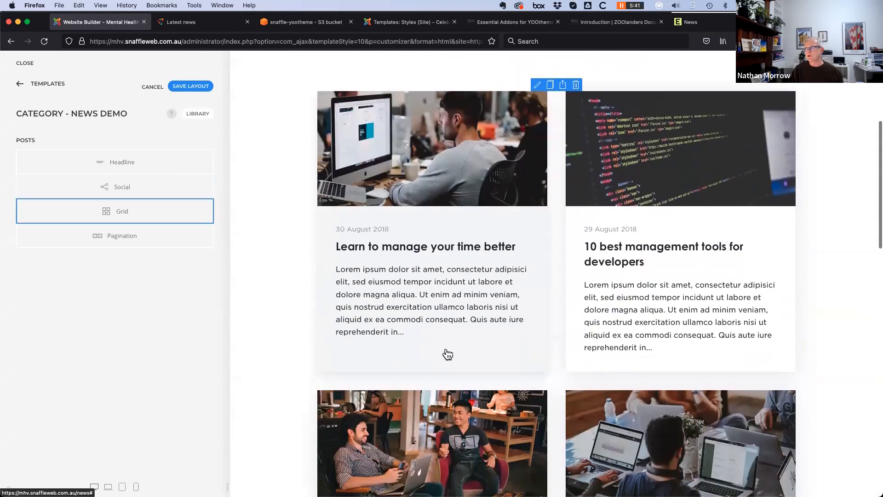
pyautogui.scroll(-3, 447, 354)
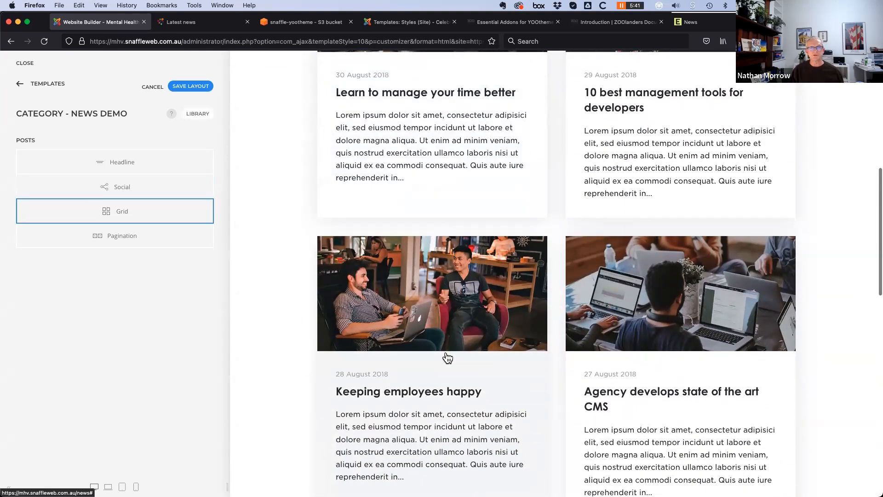
pyautogui.scroll(-4, 447, 358)
pyautogui.scroll(-6, 446, 360)
pyautogui.scroll(8, 444, 361)
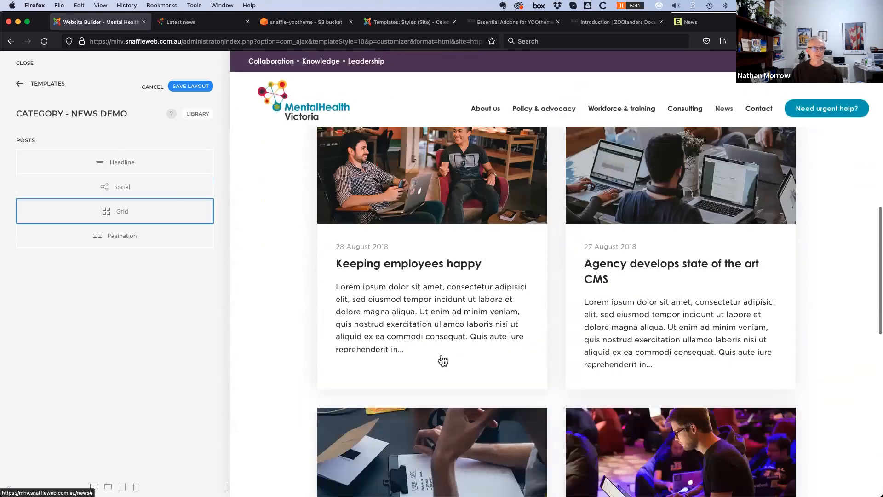
pyautogui.scroll(10, 444, 361)
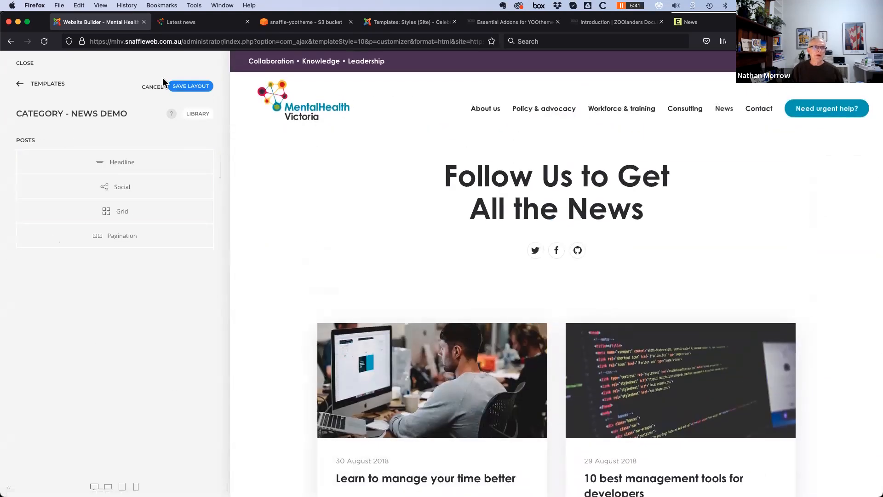
pyautogui.click(190, 87)
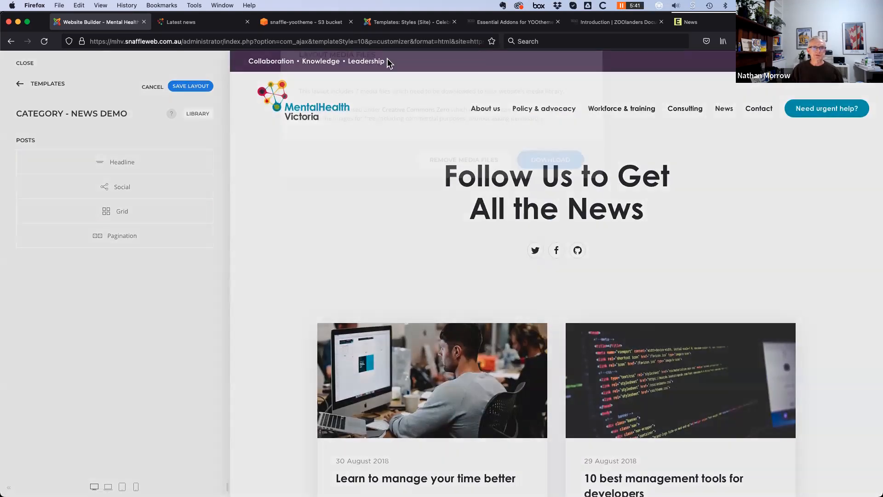
pyautogui.click(550, 192)
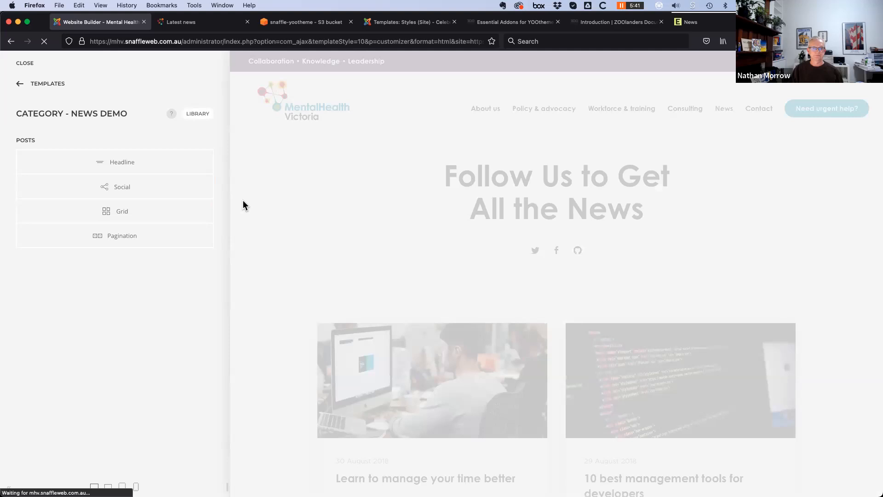
# Bring up the Grid element's settings showing its six sample article items
pyautogui.scroll(-2, 430, 422)
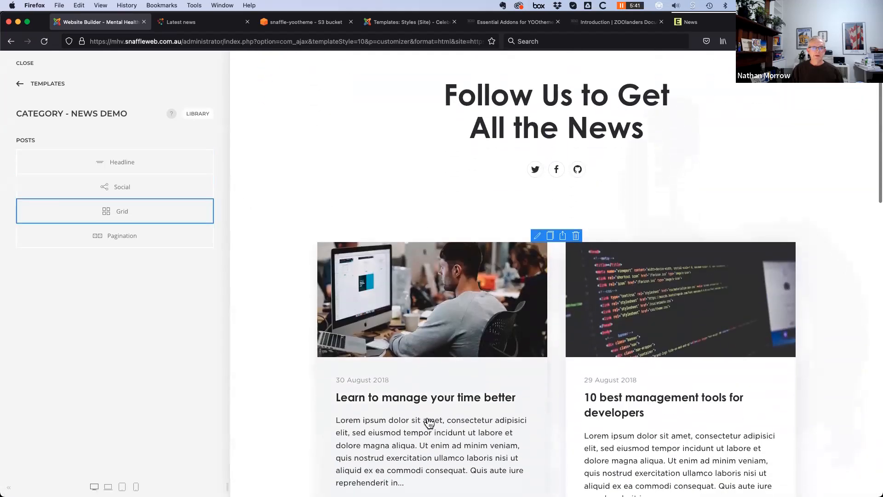
pyautogui.scroll(-3, 429, 422)
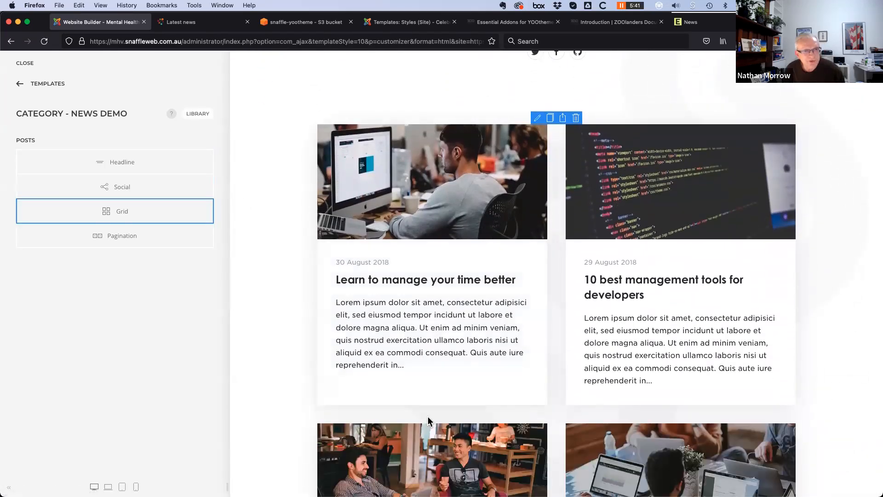
pyautogui.click(134, 220)
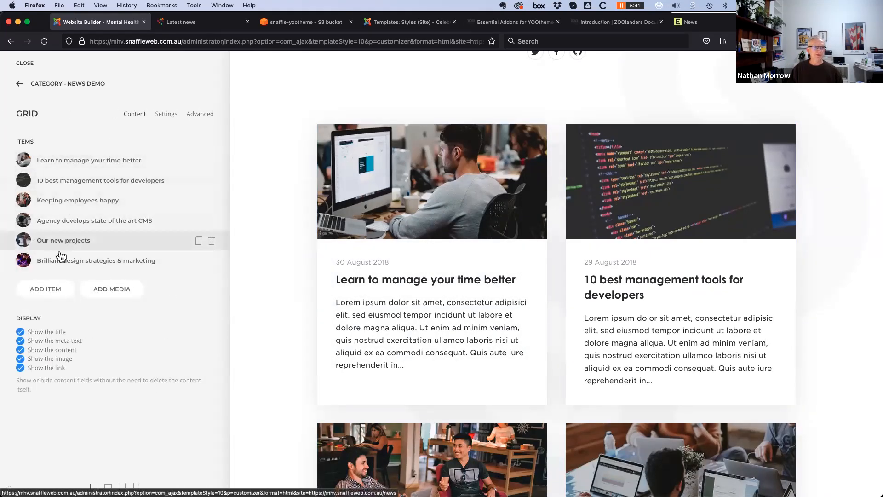
# Open a news grid item, showing its empty title, meta, content and image fields
pyautogui.click(50, 290)
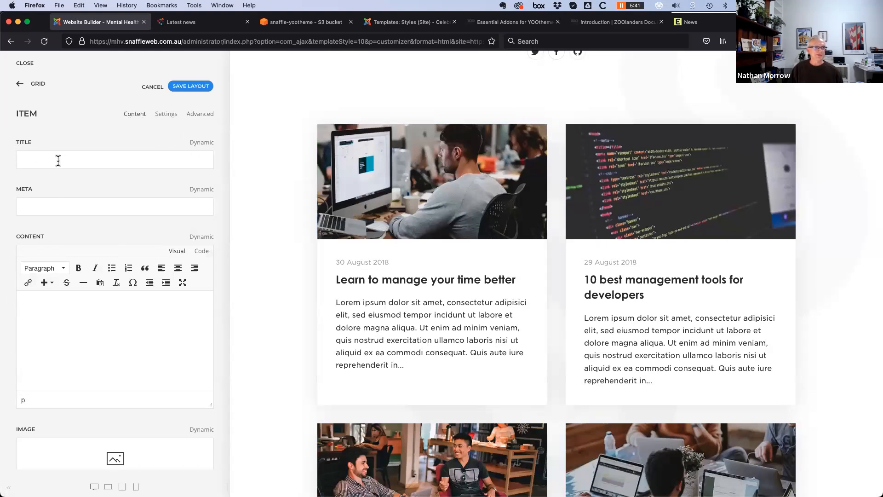
pyautogui.scroll(-2, 112, 212)
pyautogui.scroll(2, 26, 129)
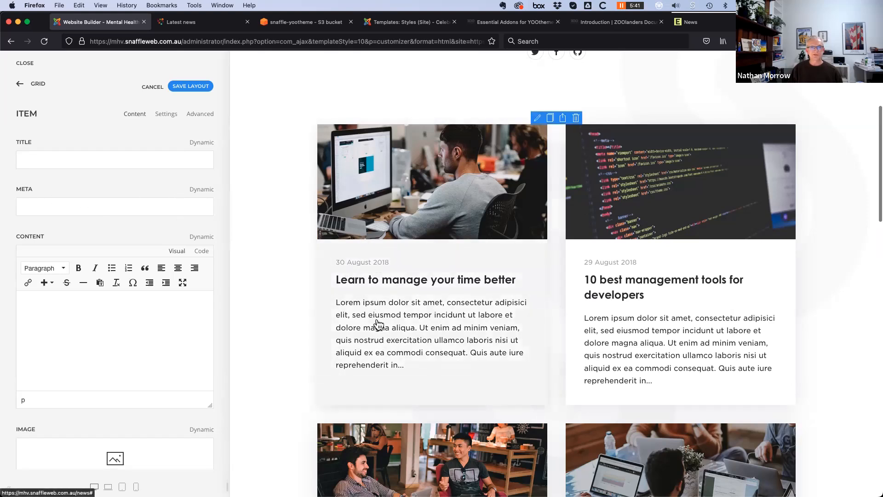
pyautogui.scroll(-1, 381, 346)
pyautogui.scroll(-4, 381, 346)
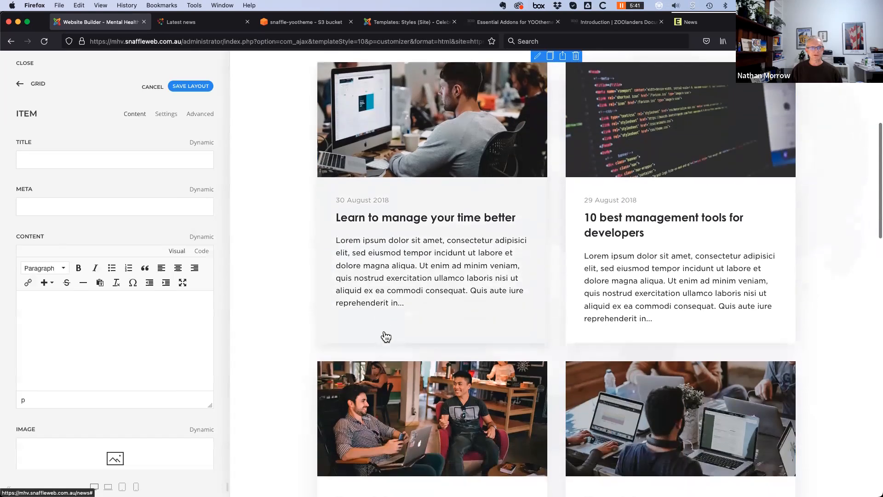
pyautogui.scroll(-1, 47, 242)
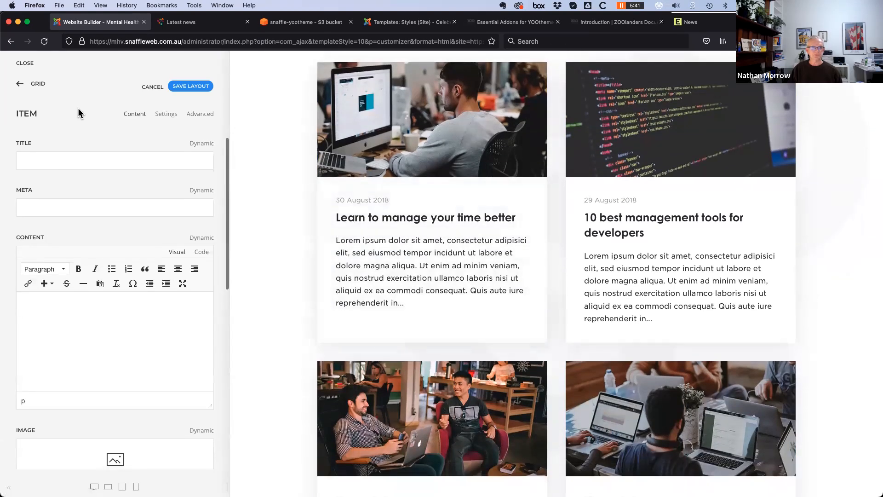
# On the item's Advanced tab, set Dynamic Content to Page > Articles
pyautogui.click(205, 119)
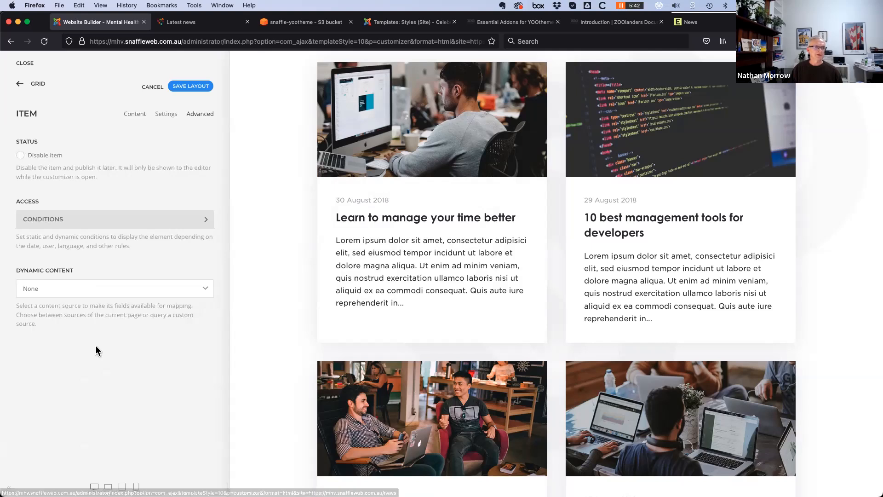
pyautogui.click(118, 293)
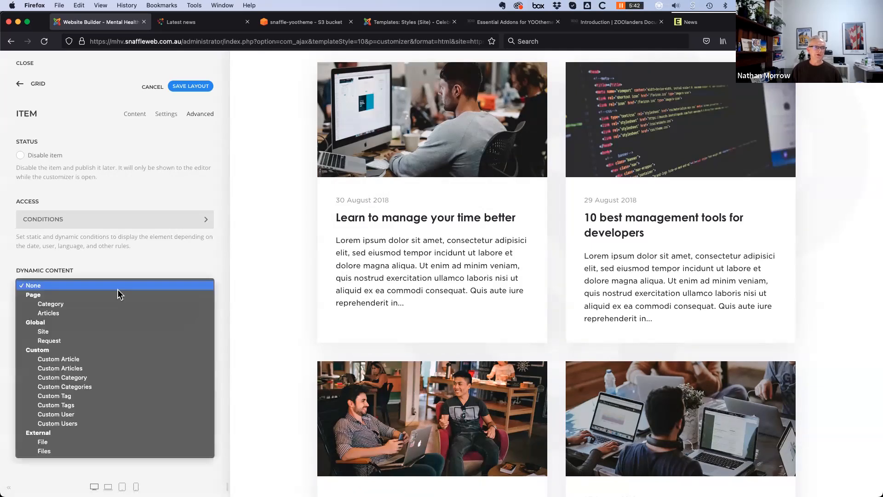
pyautogui.click(92, 312)
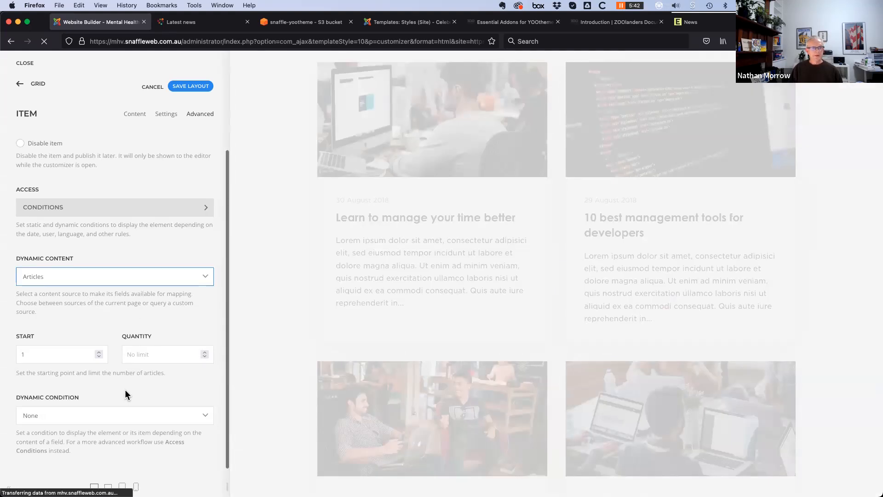
pyautogui.scroll(-1, 125, 389)
# Limit the article source to a quantity of 6, starting at 1
pyautogui.click(154, 357)
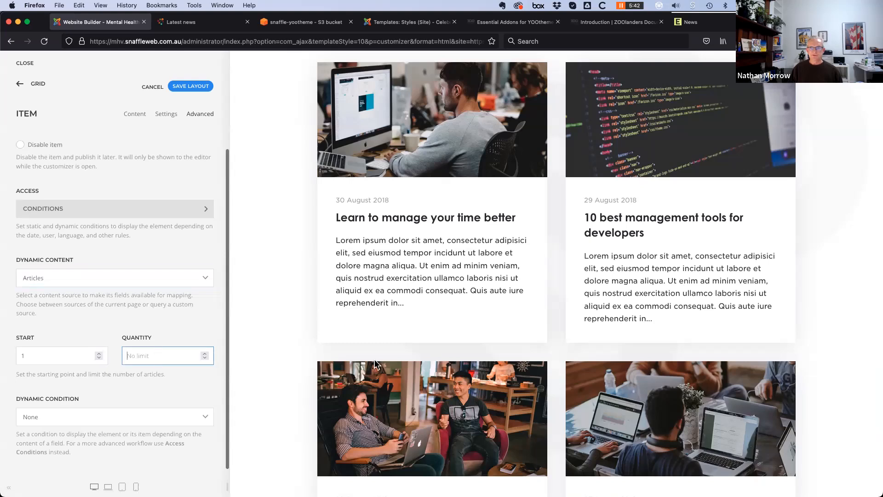
pyautogui.scroll(-3, 385, 411)
pyautogui.scroll(6, 385, 411)
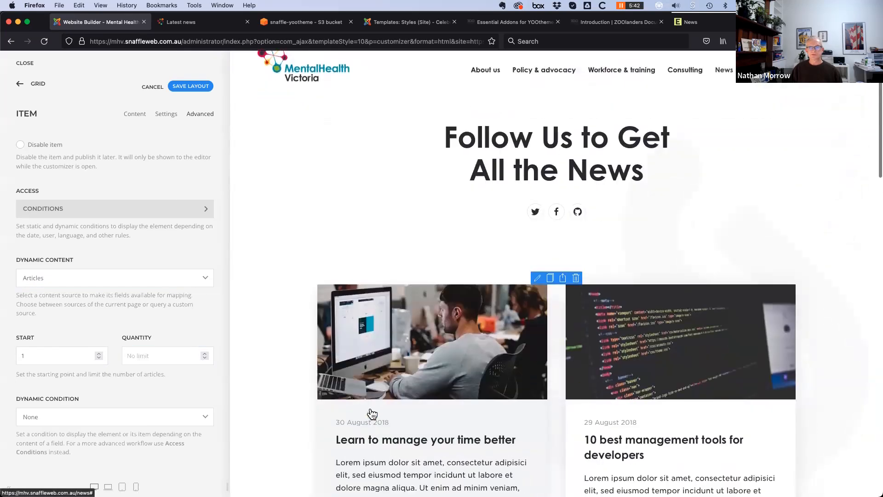
pyautogui.scroll(-10, 370, 408)
pyautogui.scroll(10, 368, 409)
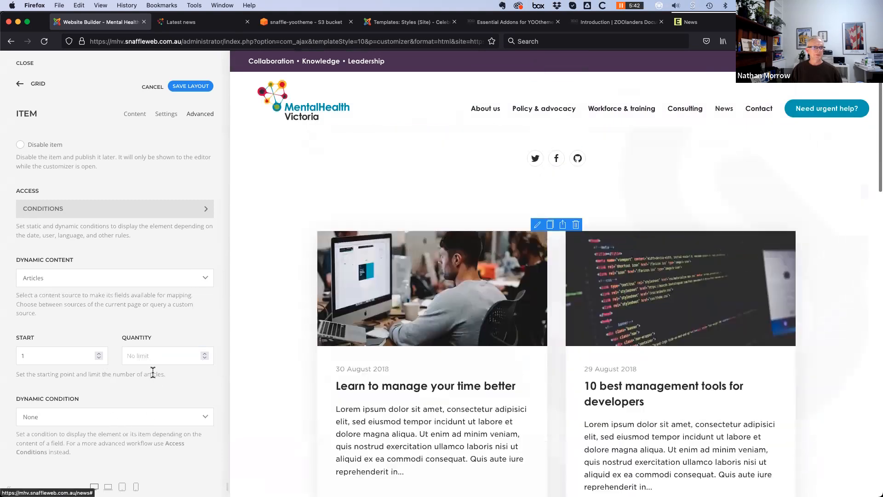
pyautogui.click(161, 356)
pyautogui.write('6')
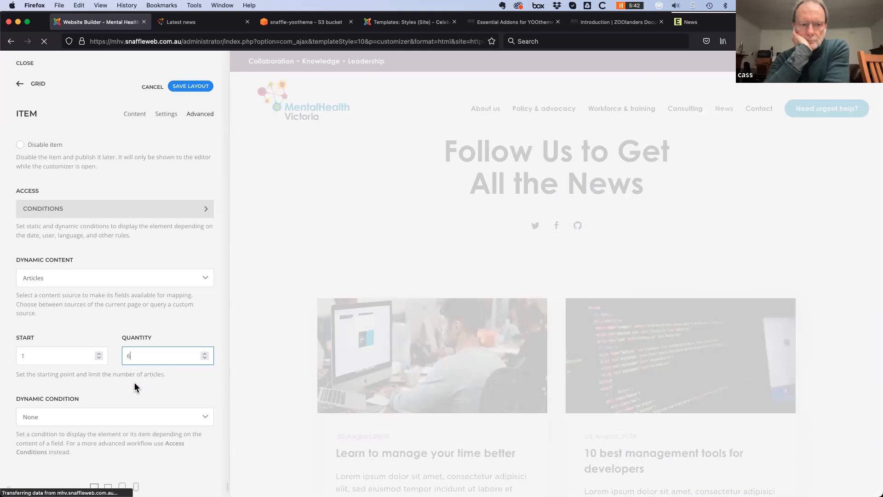
pyautogui.scroll(-15, 298, 427)
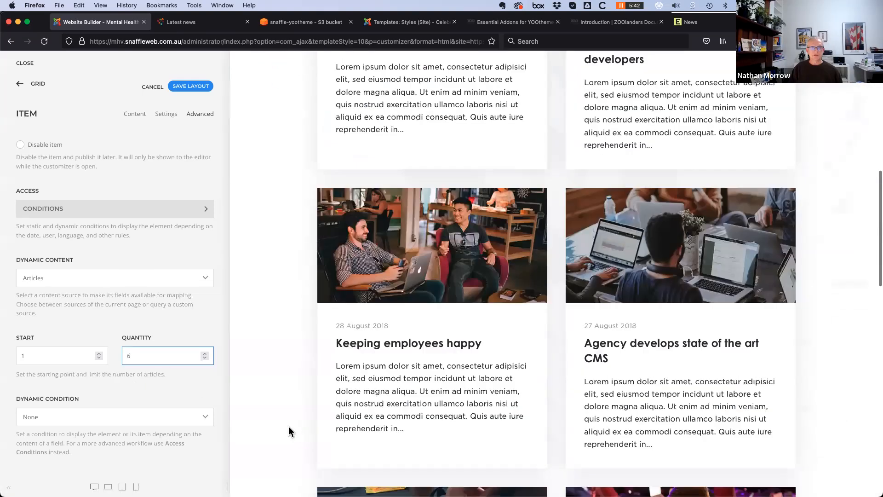
pyautogui.scroll(-3, 359, 409)
pyautogui.scroll(5, 386, 396)
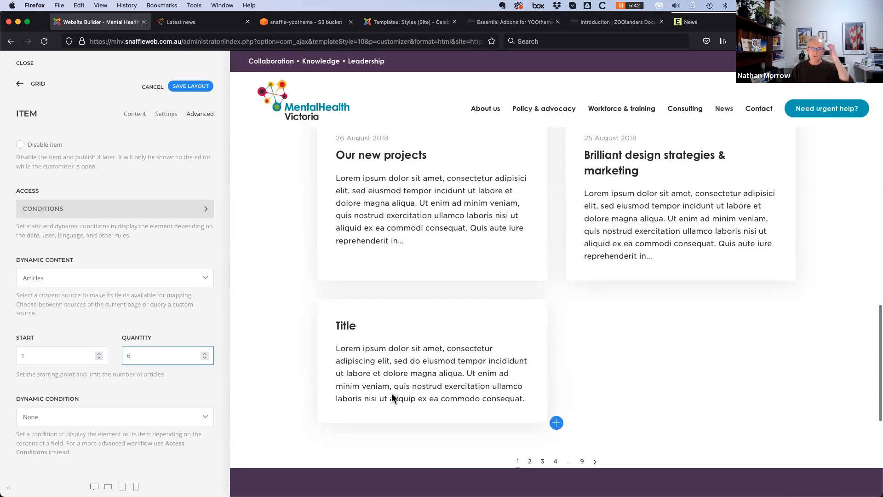
pyautogui.click(90, 111)
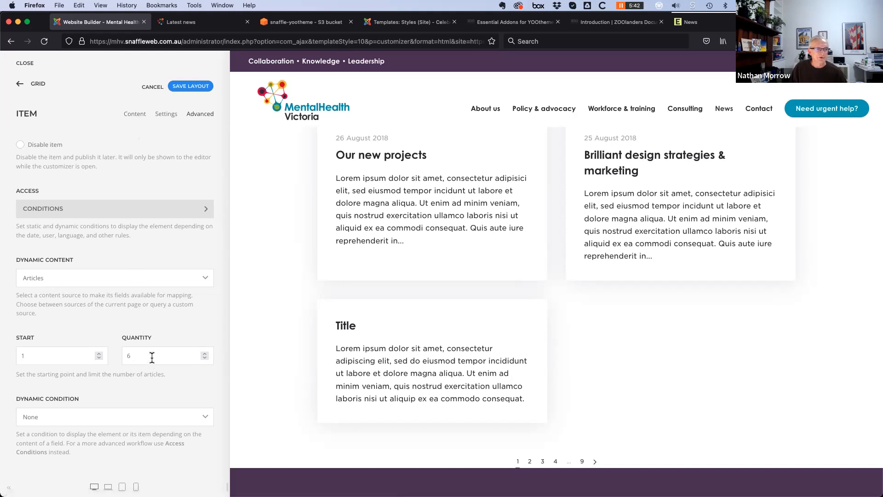
# Map the item Title dynamically to Article > Title so headlines like Victorian State Budget 2022-23 appear
pyautogui.click(136, 115)
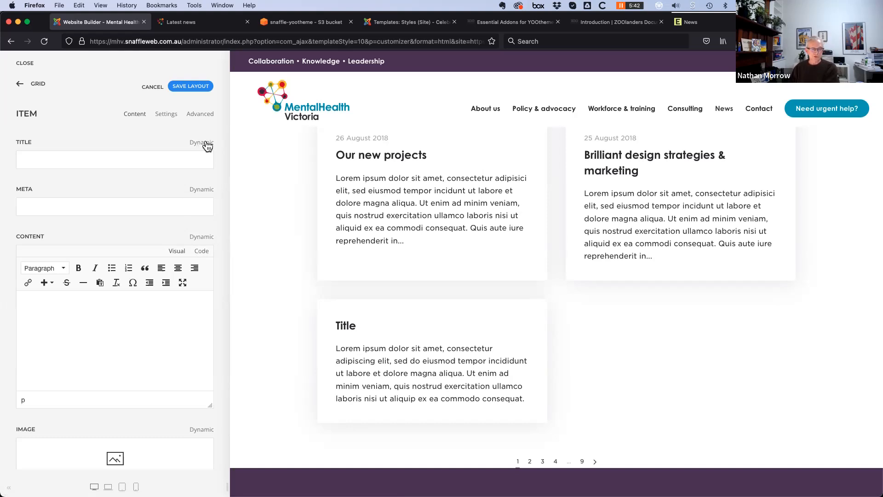
pyautogui.click(206, 143)
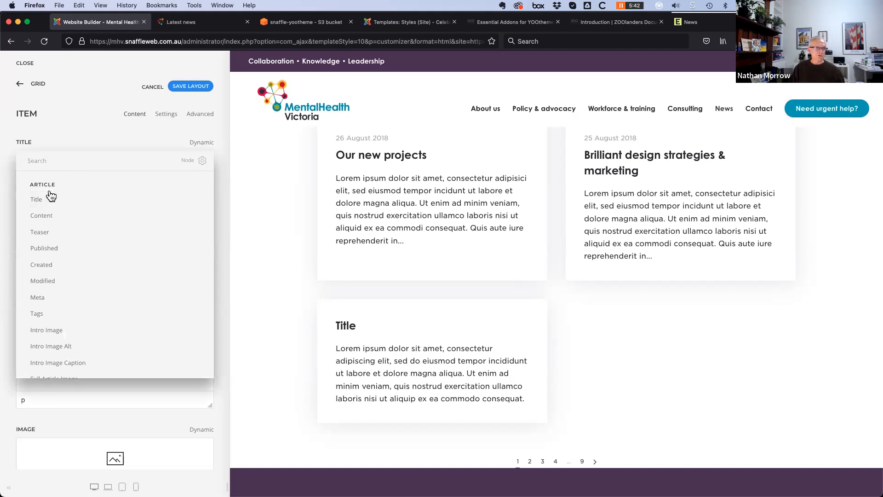
pyautogui.scroll(-3, 84, 331)
pyautogui.scroll(-8, 84, 331)
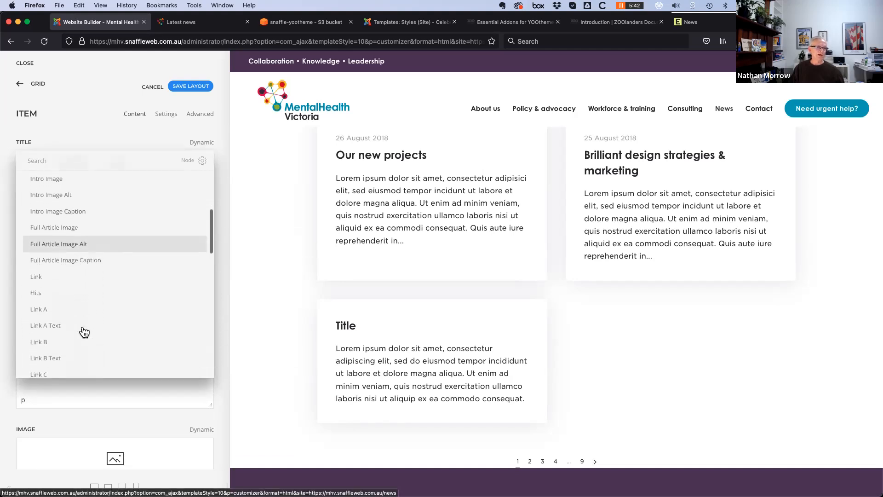
pyautogui.scroll(-9, 84, 331)
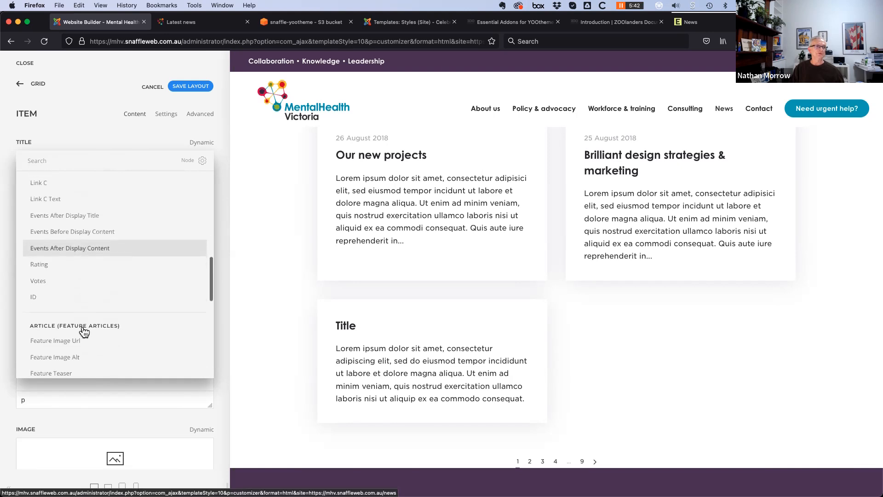
pyautogui.scroll(4, 84, 331)
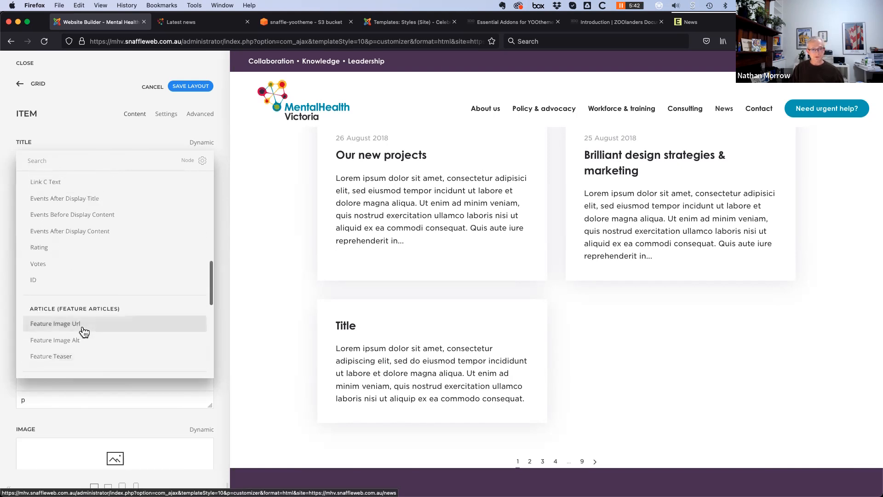
pyautogui.scroll(-5, 85, 332)
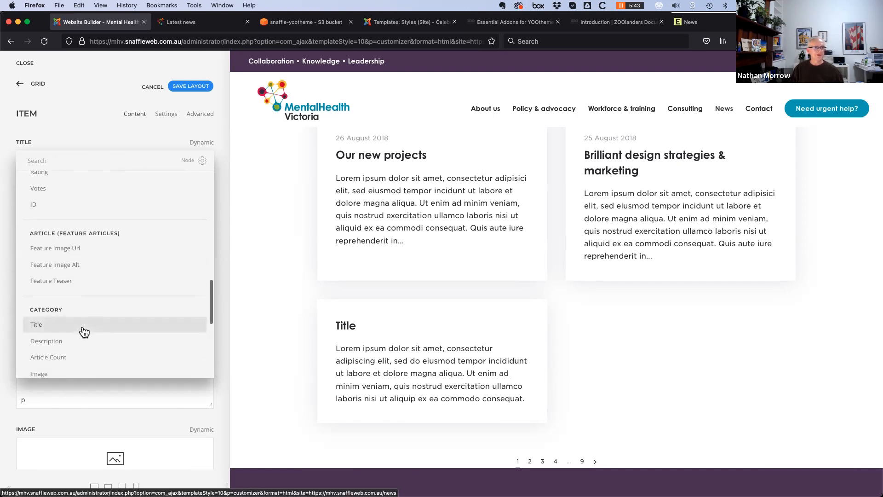
pyautogui.scroll(4, 84, 332)
pyautogui.scroll(8, 84, 332)
pyautogui.scroll(-8, 85, 332)
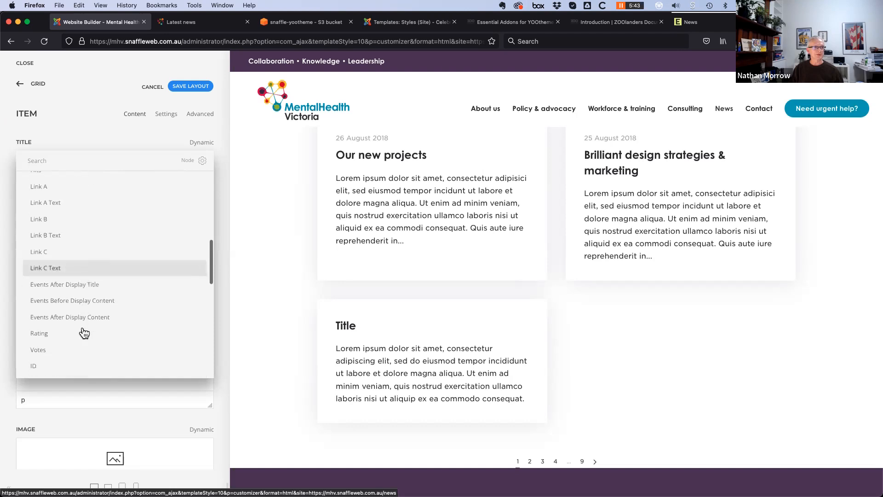
pyautogui.scroll(-11, 84, 332)
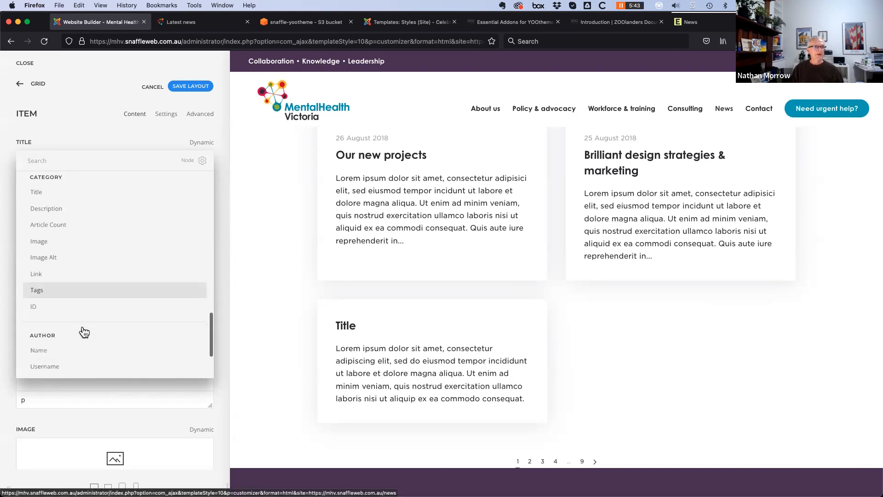
pyautogui.scroll(-3, 85, 331)
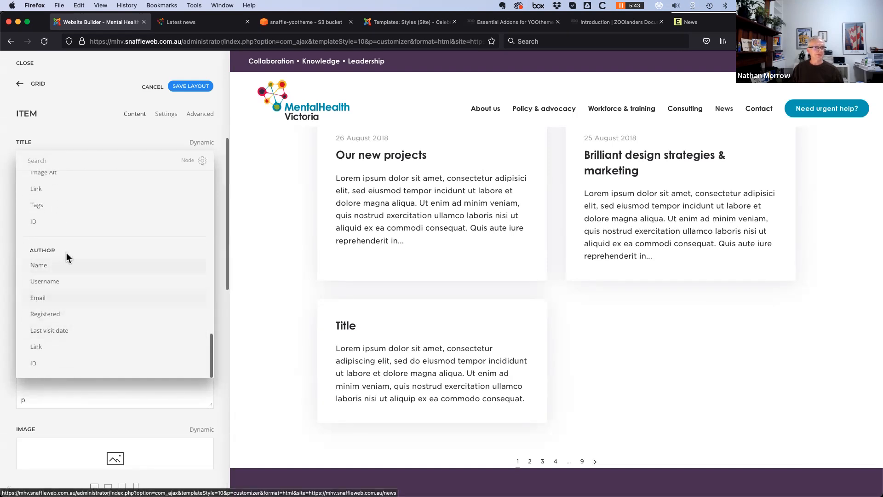
pyautogui.scroll(10, 133, 320)
pyautogui.scroll(-8, 115, 328)
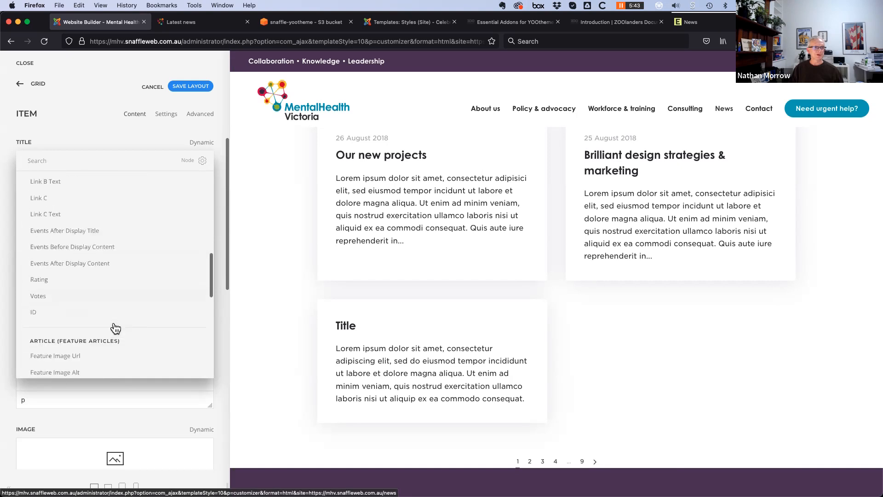
pyautogui.scroll(-1, 115, 328)
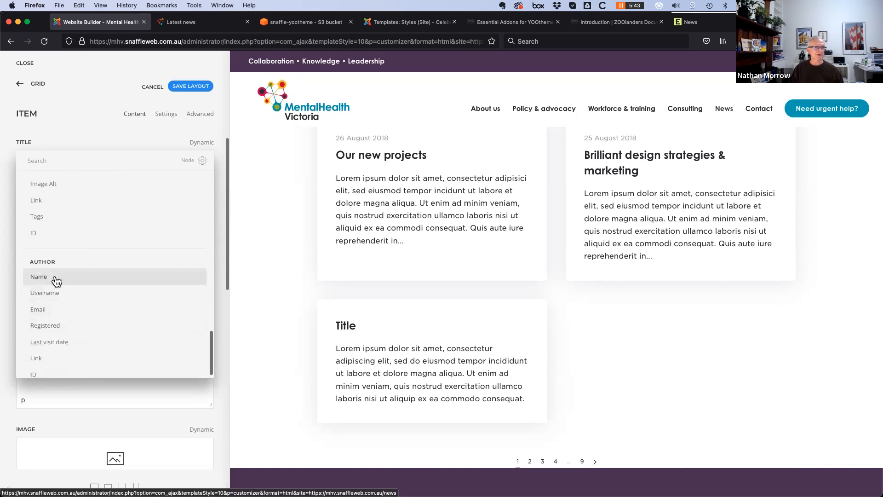
pyautogui.scroll(10, 116, 306)
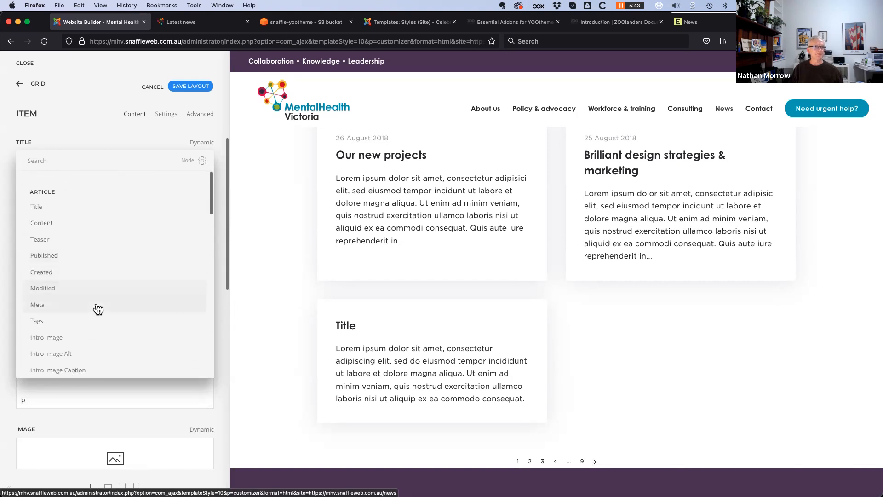
pyautogui.click(70, 203)
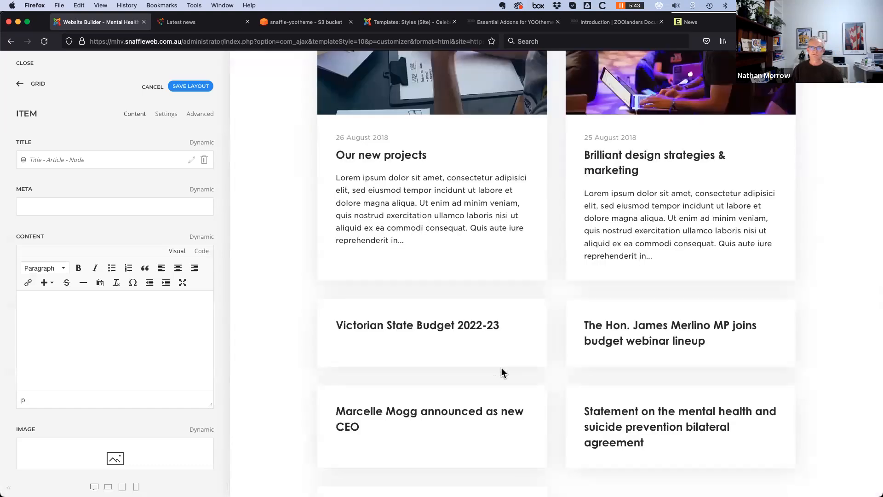
pyautogui.scroll(-3, 282, 363)
pyautogui.scroll(-3, 350, 373)
pyautogui.scroll(2, 345, 365)
pyautogui.scroll(3, 331, 382)
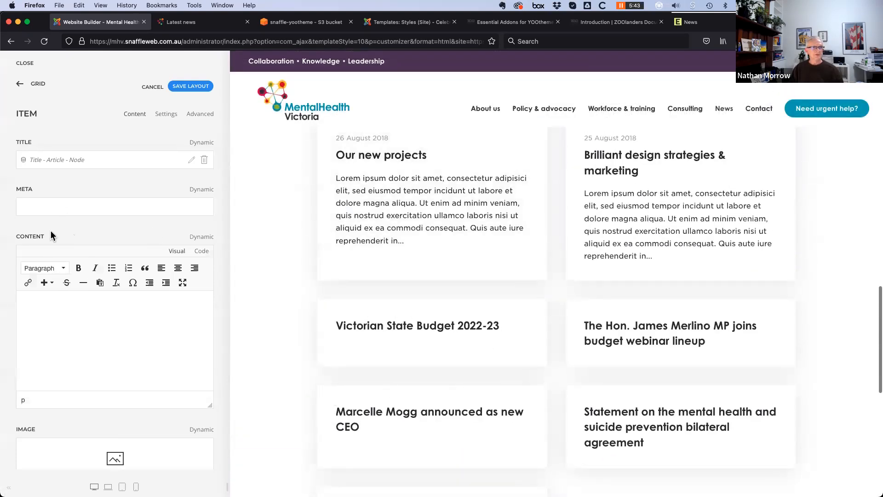
# Map the item Meta field to each article's published date
pyautogui.click(202, 190)
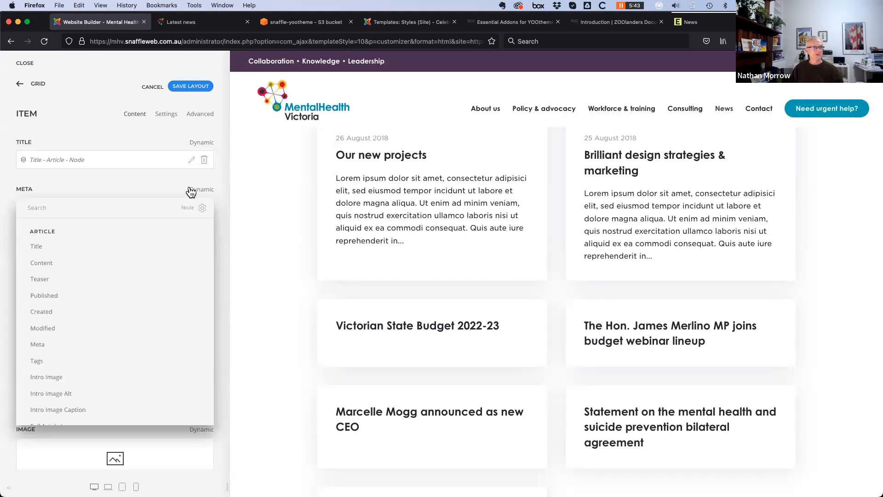
pyautogui.click(59, 295)
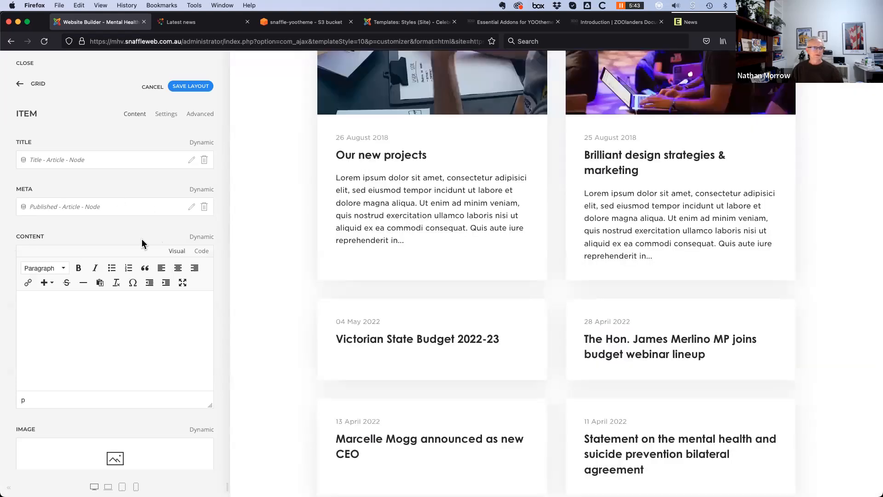
pyautogui.scroll(-3, 144, 243)
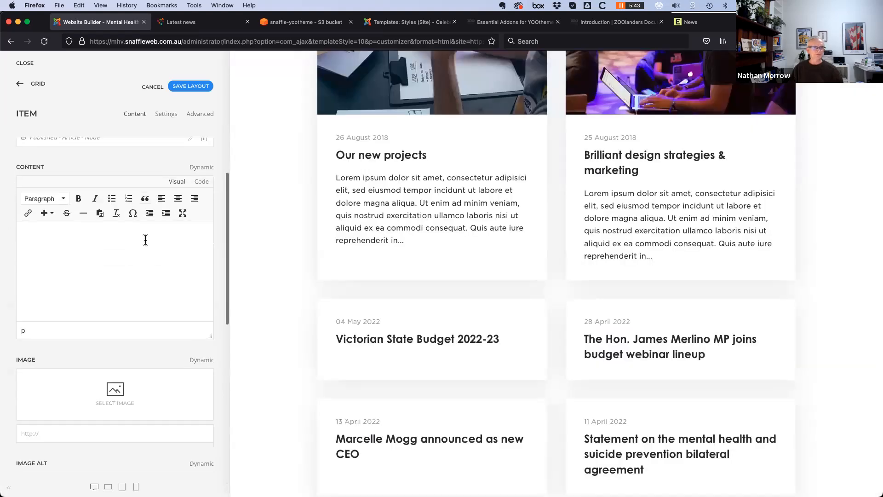
# Map the item Content field to the article Teaser
pyautogui.click(203, 167)
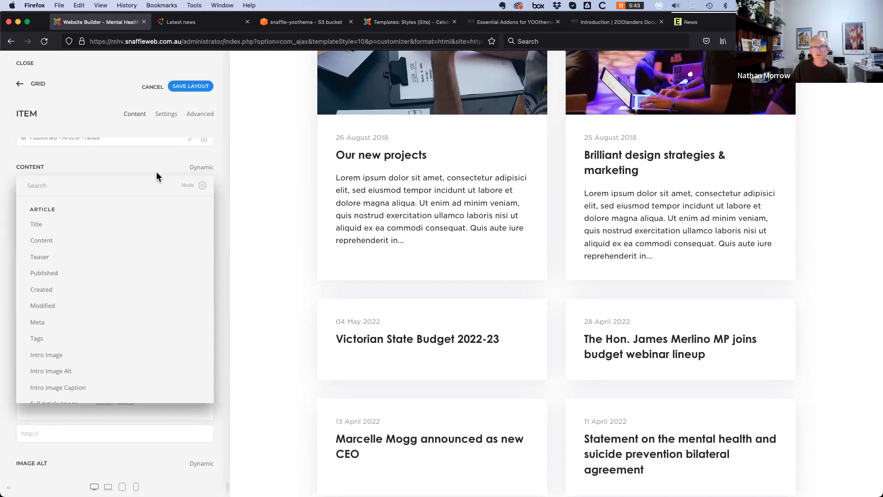
pyautogui.click(50, 261)
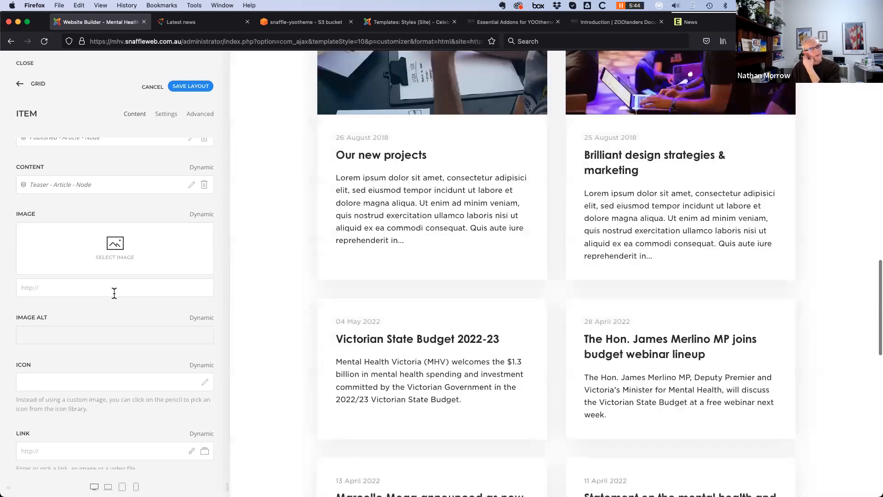
pyautogui.scroll(3, 113, 294)
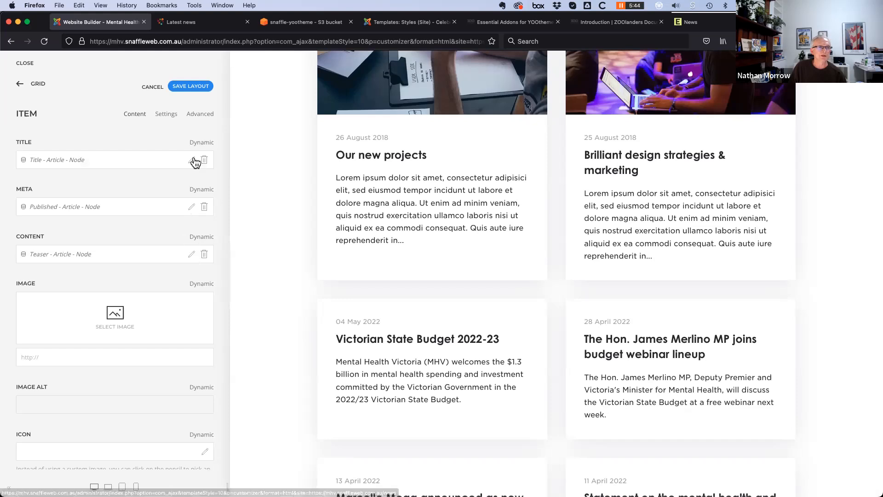
# Try a 100-character Content Length on the teaser, then clear it so full teasers return
pyautogui.click(190, 255)
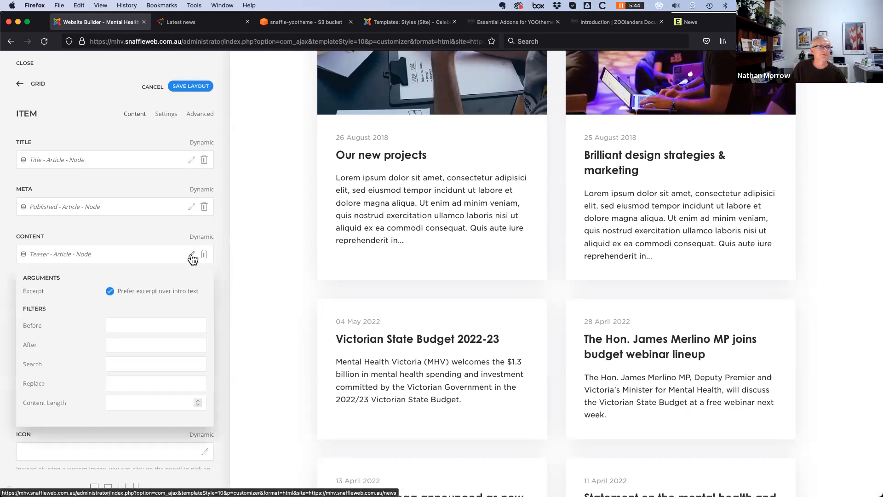
pyautogui.scroll(-2, 135, 301)
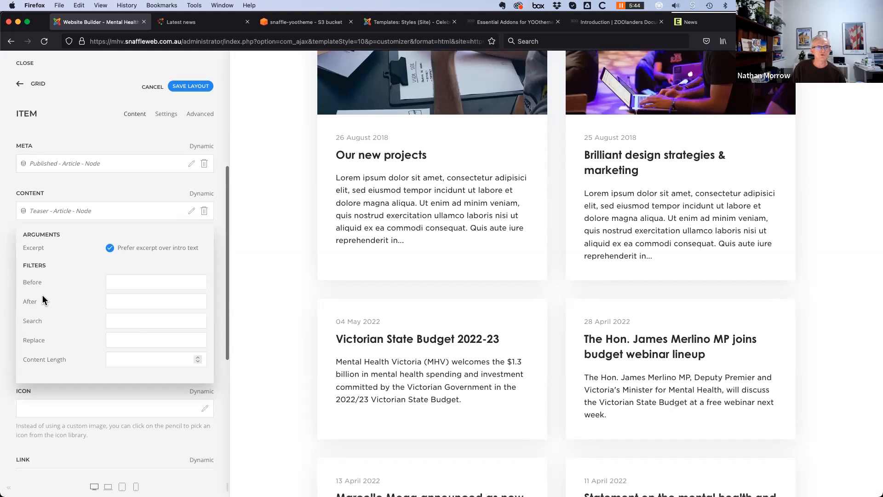
pyautogui.moveTo(35, 248)
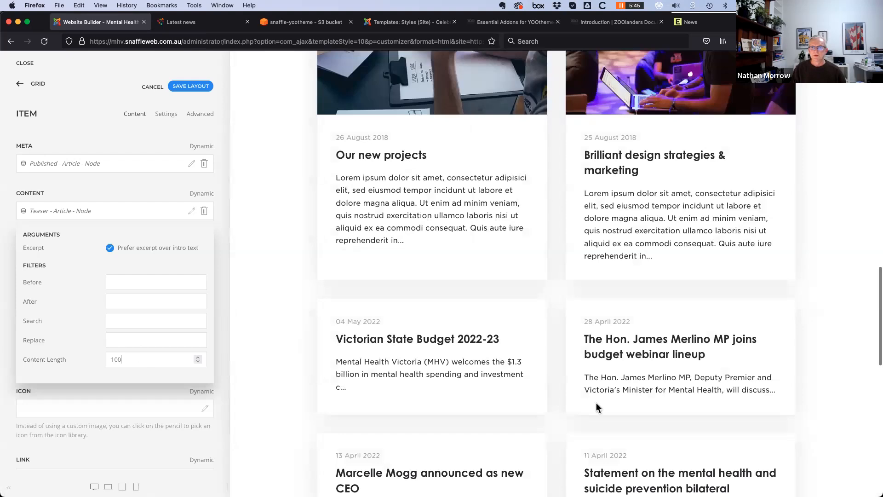
pyautogui.scroll(-3, 534, 397)
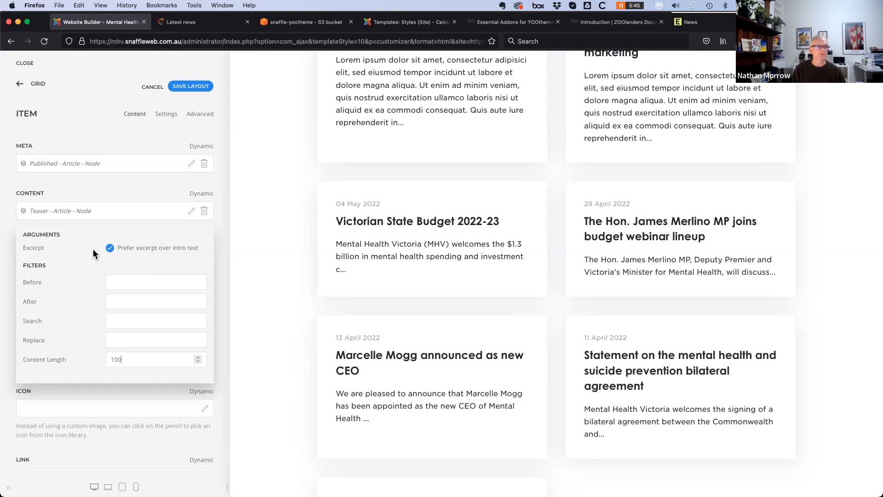
pyautogui.moveTo(98, 356); pyautogui.dragTo(37, 347)
pyautogui.press('BackSpace')
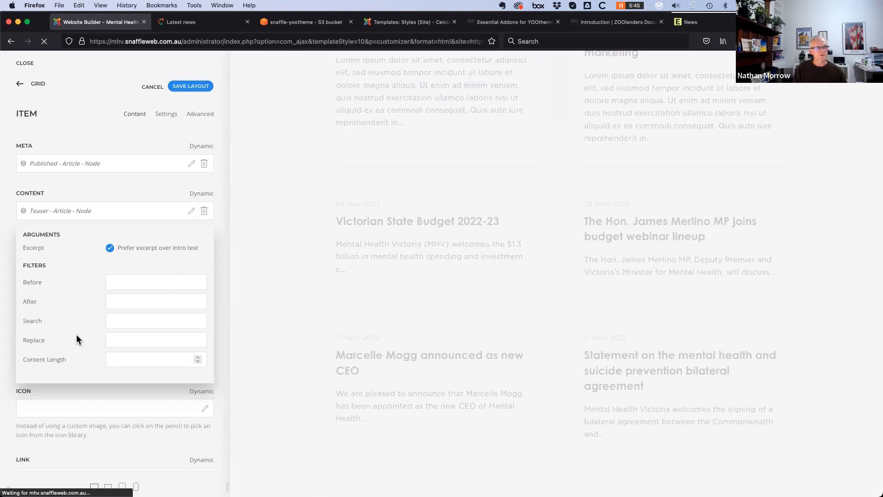
pyautogui.click(222, 365)
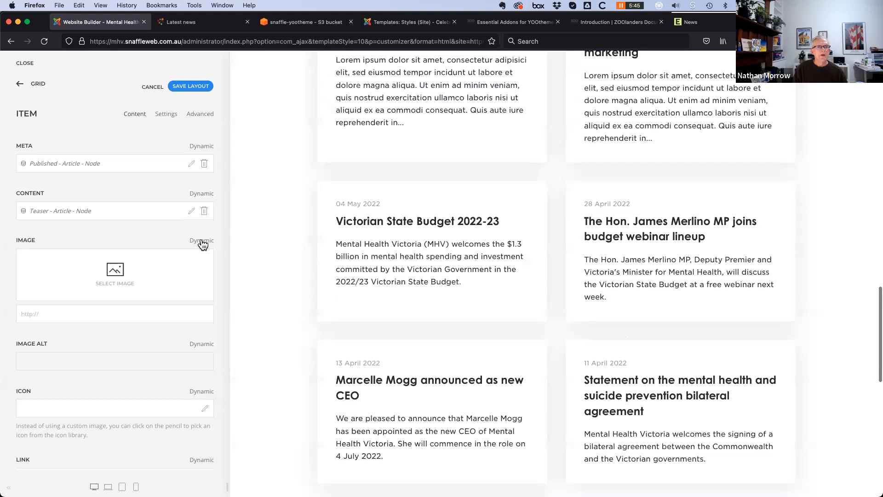
pyautogui.click(201, 241)
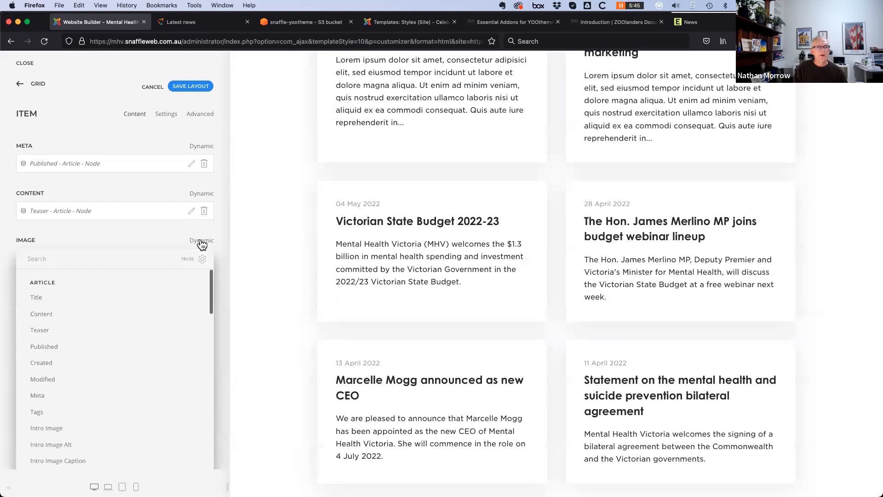
# Map the item Image to Article Intro Image and Image Alt to Intro Image Alt
pyautogui.scroll(-1, 51, 433)
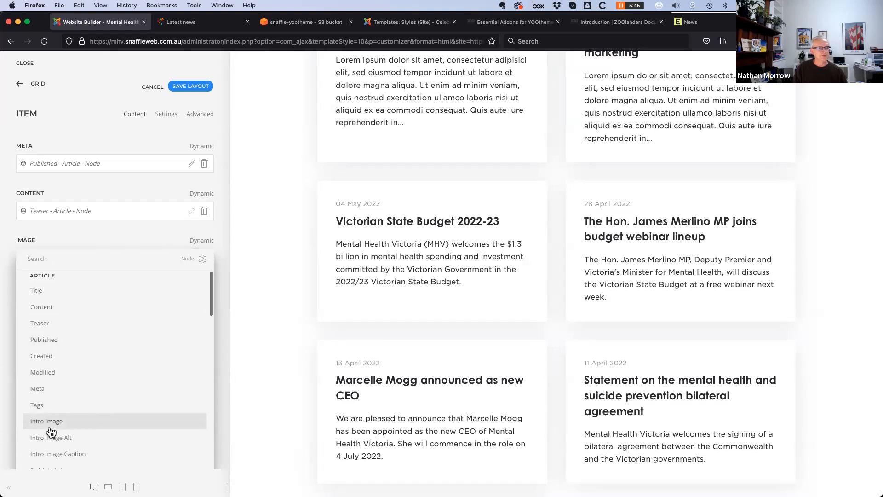
pyautogui.scroll(-4, 51, 432)
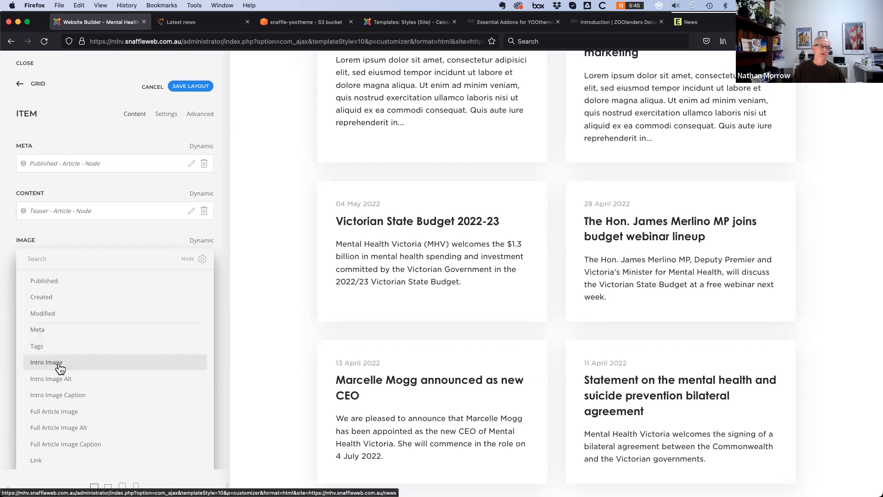
pyautogui.click(58, 363)
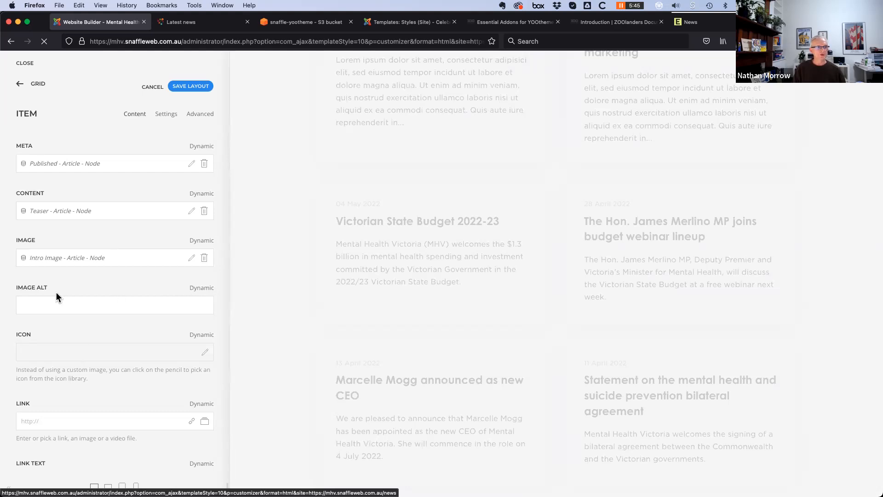
pyautogui.click(202, 290)
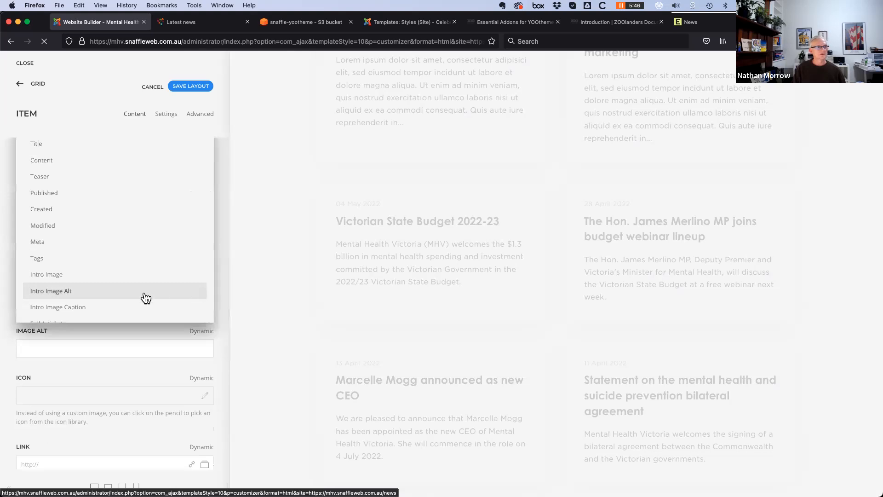
pyautogui.click(57, 291)
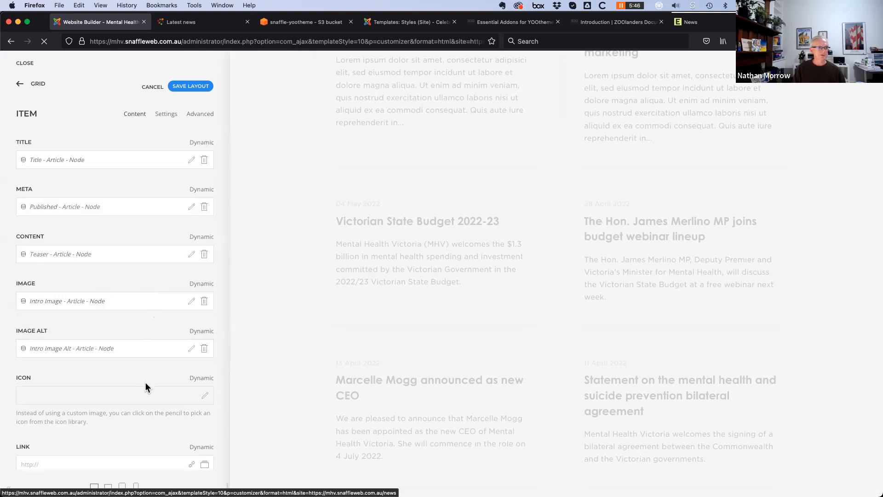
pyautogui.scroll(-3, 120, 392)
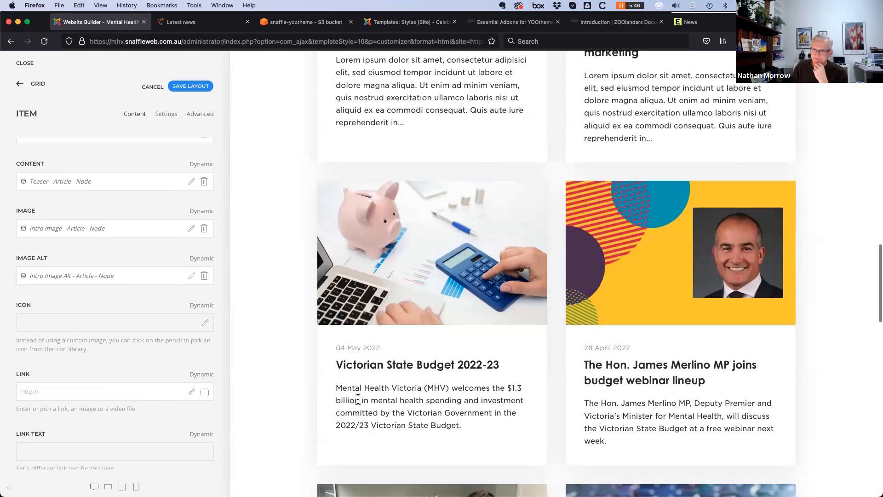
pyautogui.scroll(-4, 353, 399)
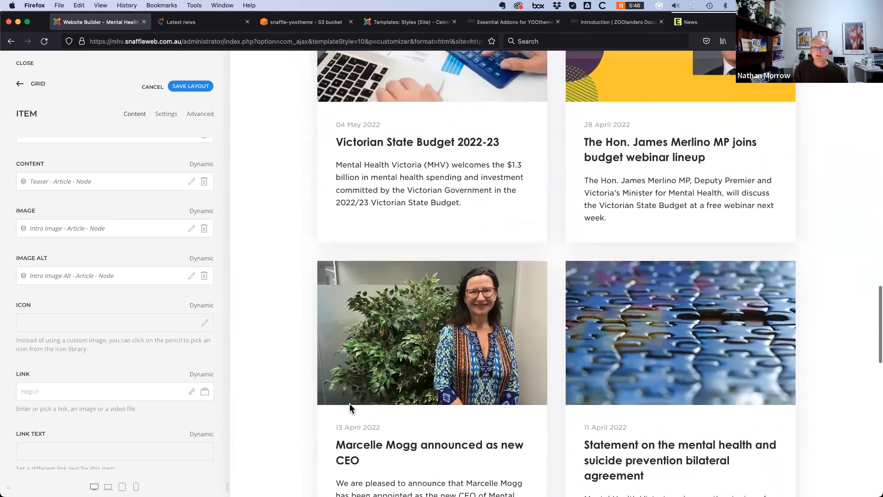
pyautogui.scroll(8, 349, 404)
pyautogui.scroll(-3, 350, 405)
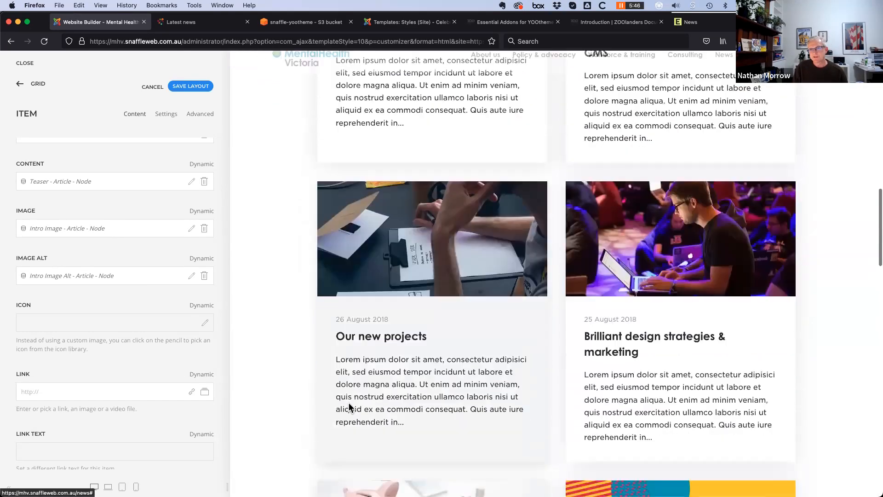
pyautogui.scroll(-3, 720, 301)
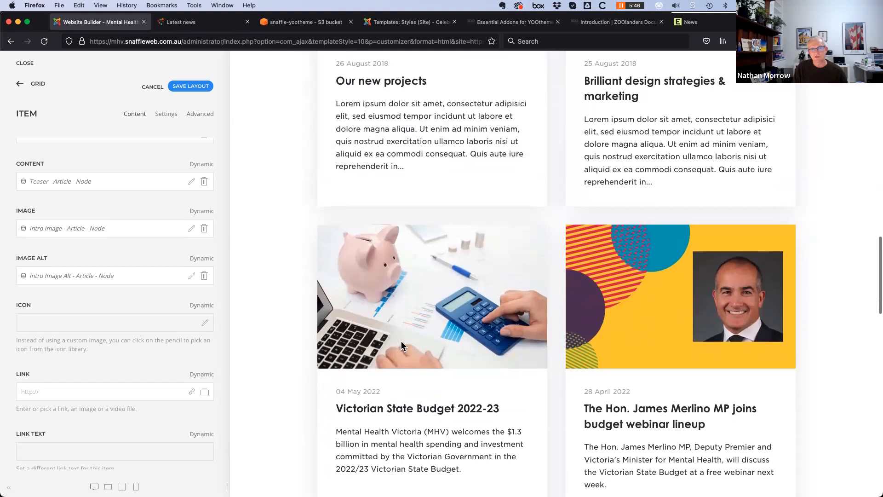
pyautogui.scroll(-2, 405, 354)
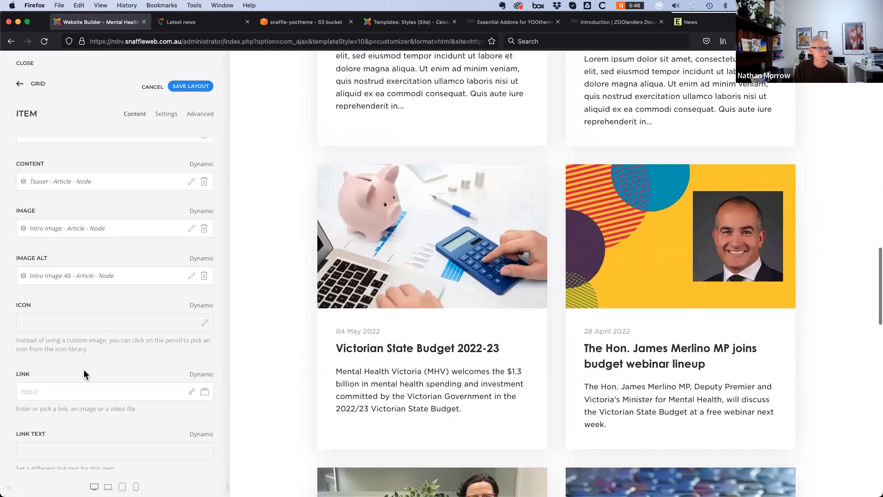
pyautogui.scroll(-2, 85, 375)
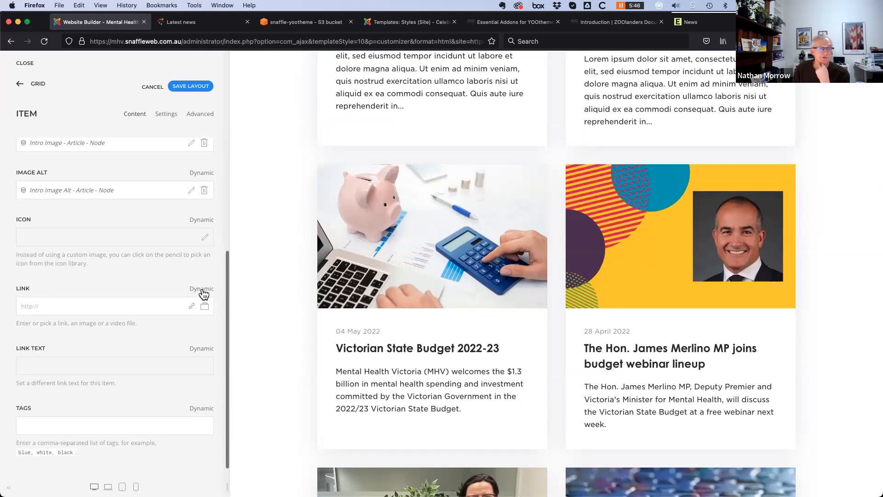
# Map the item Link dynamically to the Article Link field
pyautogui.click(202, 290)
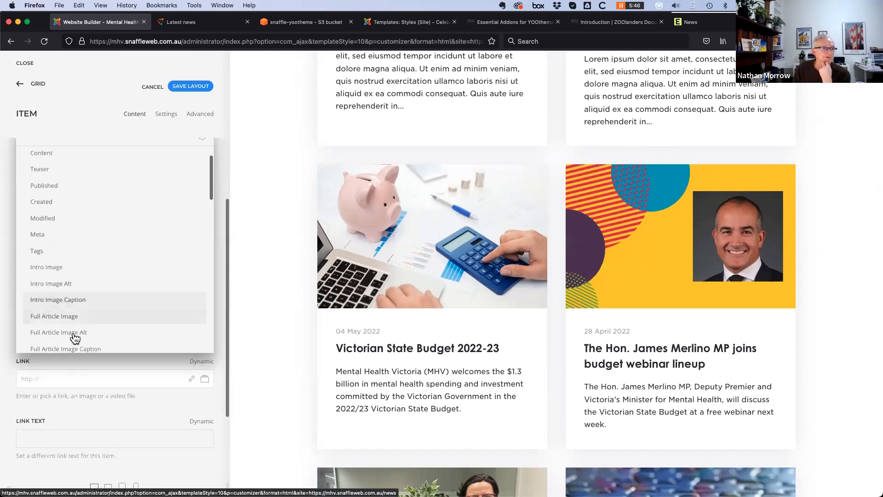
pyautogui.scroll(-5, 75, 338)
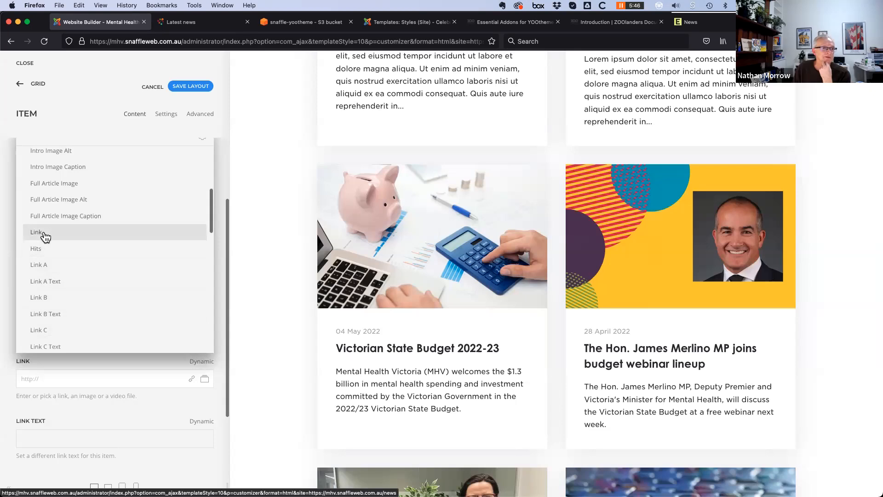
pyautogui.click(46, 237)
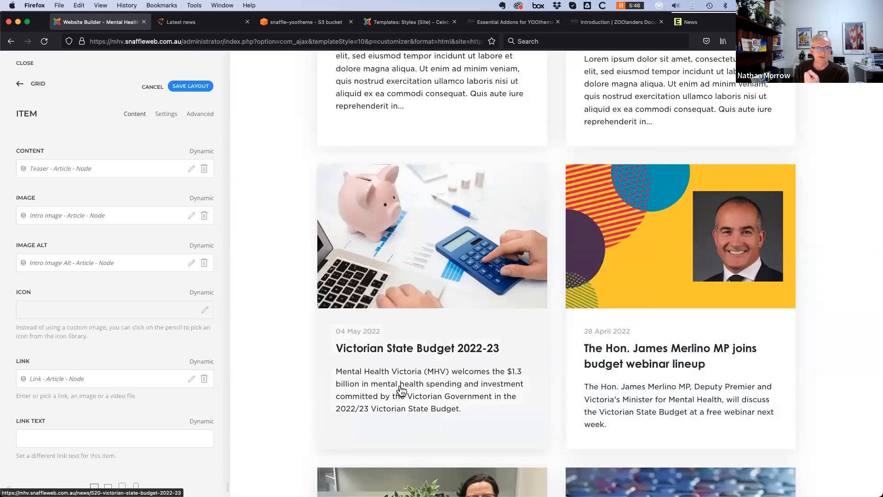
# Save the layout with the dynamic grid card mappings
pyautogui.scroll(-5, 389, 398)
pyautogui.scroll(-4, 409, 442)
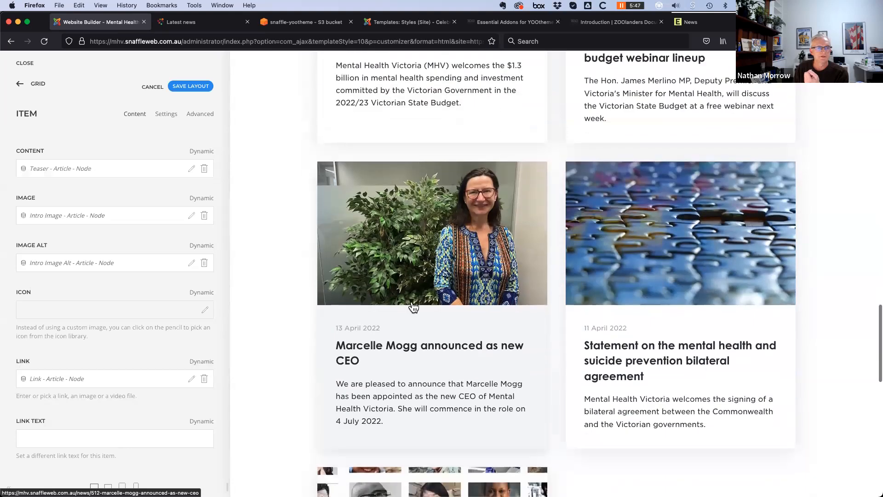
pyautogui.scroll(-2, 33, 437)
pyautogui.scroll(4, 31, 406)
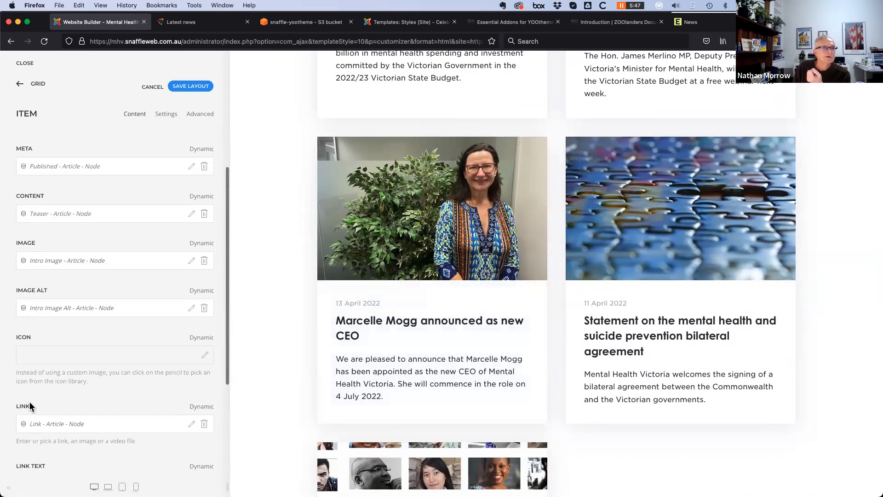
pyautogui.click(186, 88)
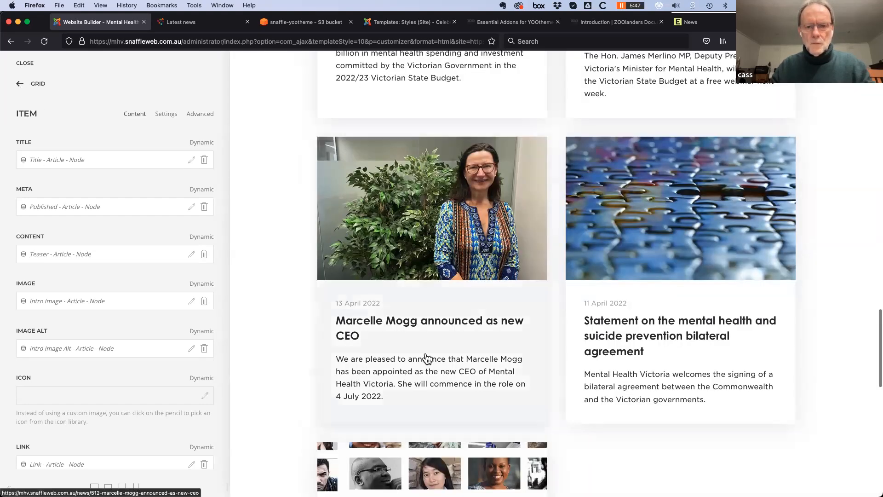
pyautogui.scroll(4, 423, 360)
pyautogui.scroll(-20, 424, 358)
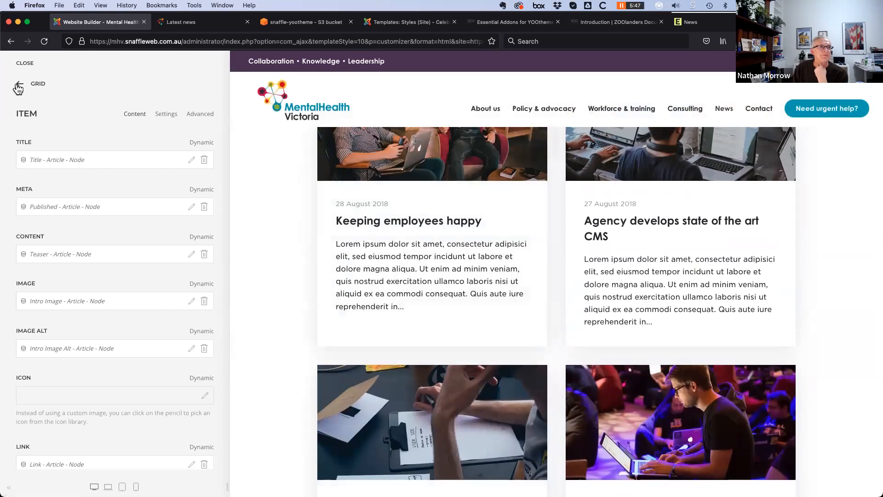
pyautogui.click(20, 84)
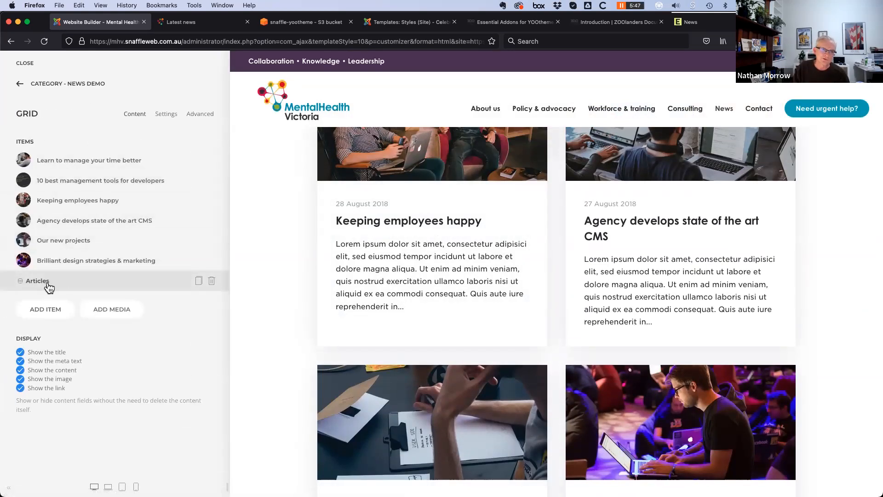
pyautogui.moveTo(53, 280); pyautogui.dragTo(51, 155)
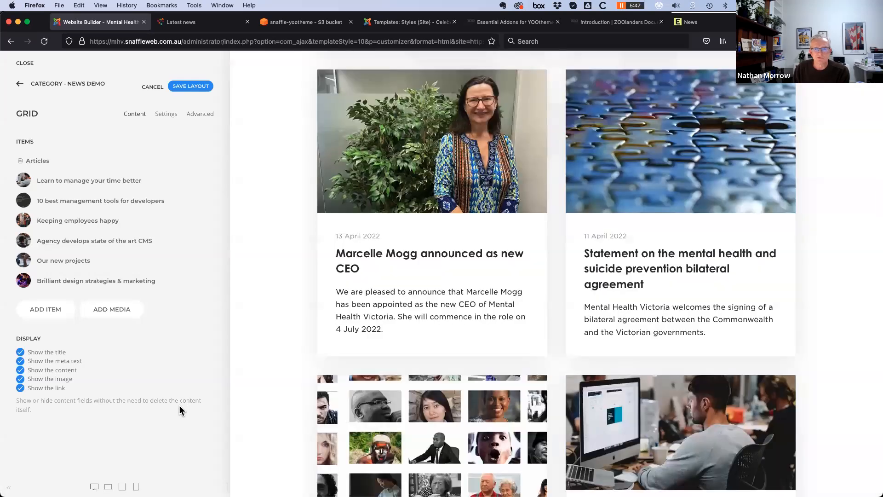
pyautogui.scroll(10, 306, 412)
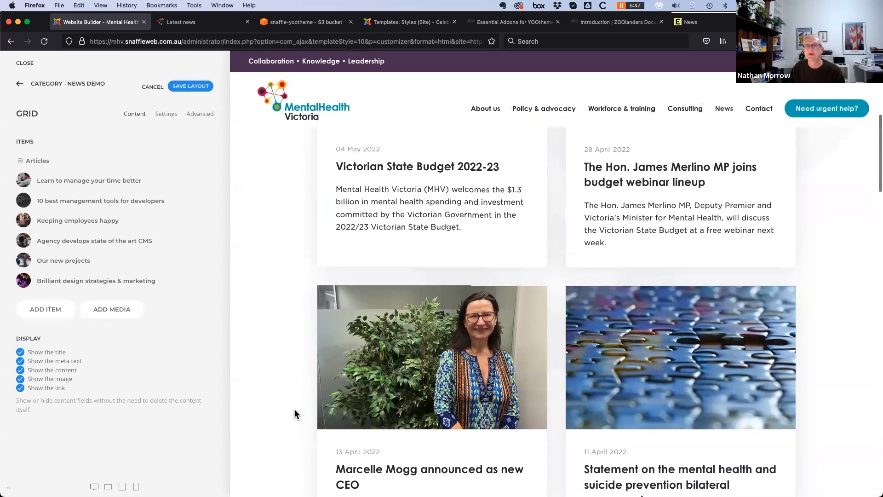
pyautogui.scroll(4, 293, 410)
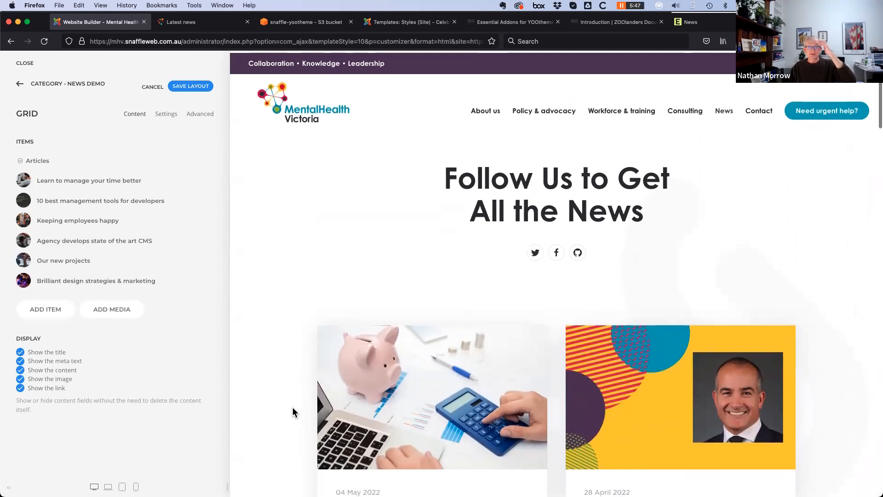
pyautogui.scroll(-9, 290, 409)
pyautogui.scroll(-10, 291, 407)
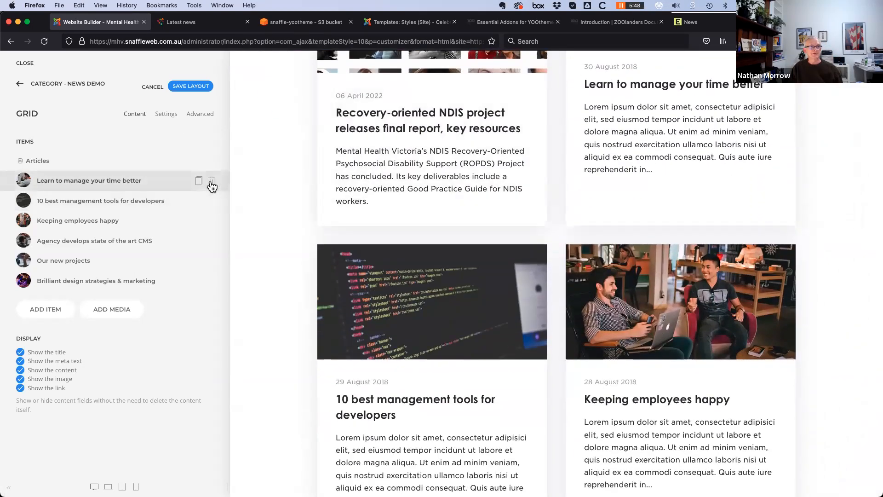
# Delete the six sample items, from Learn to manage your time better to Brilliant design strategies, leaving only Articles
pyautogui.click(211, 181)
pyautogui.click(211, 181)
pyautogui.click(211, 182)
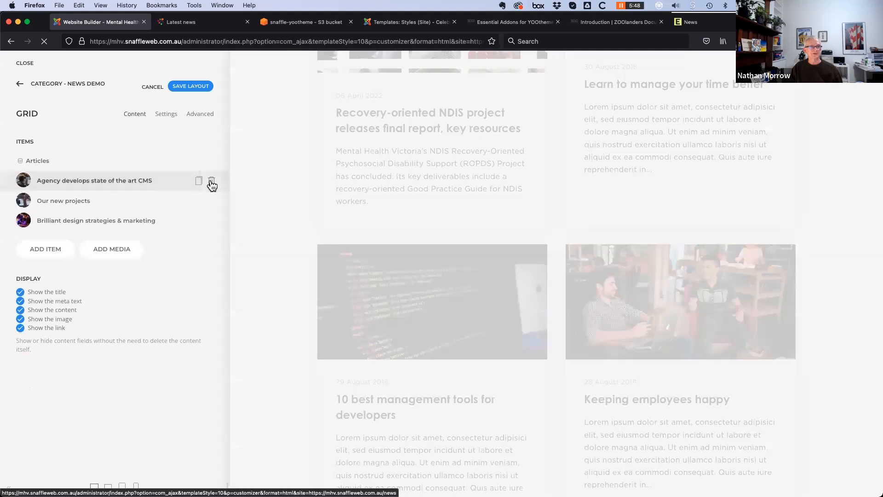
pyautogui.click(211, 181)
pyautogui.click(211, 181)
pyautogui.click(211, 181)
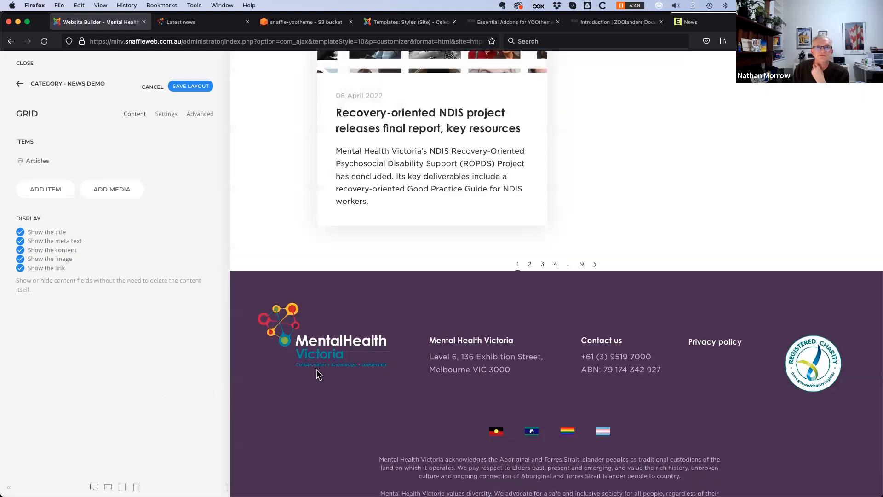
pyautogui.scroll(15, 316, 370)
pyautogui.scroll(10, 299, 371)
pyautogui.scroll(-3, 296, 372)
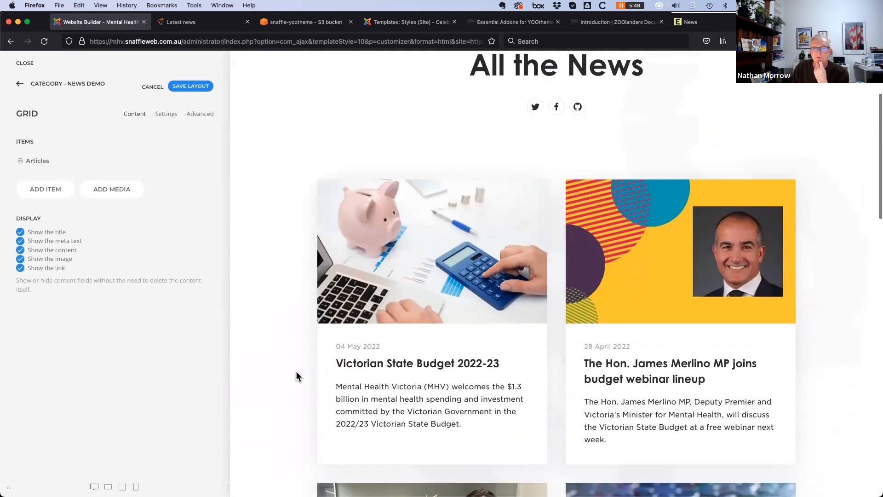
pyautogui.scroll(-3, 296, 377)
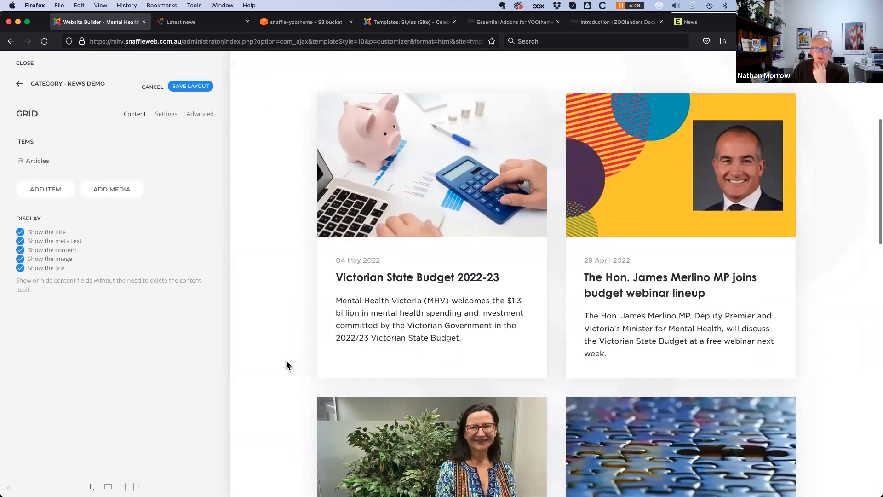
pyautogui.scroll(-5, 286, 366)
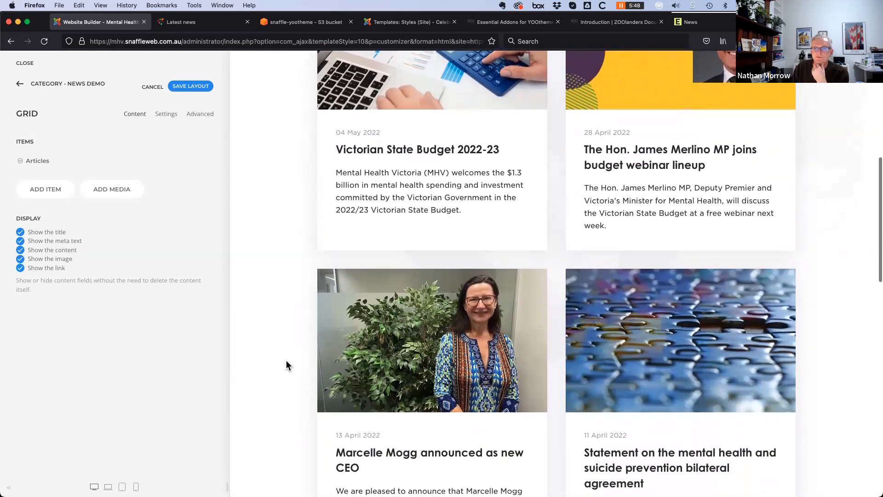
pyautogui.scroll(-13, 286, 360)
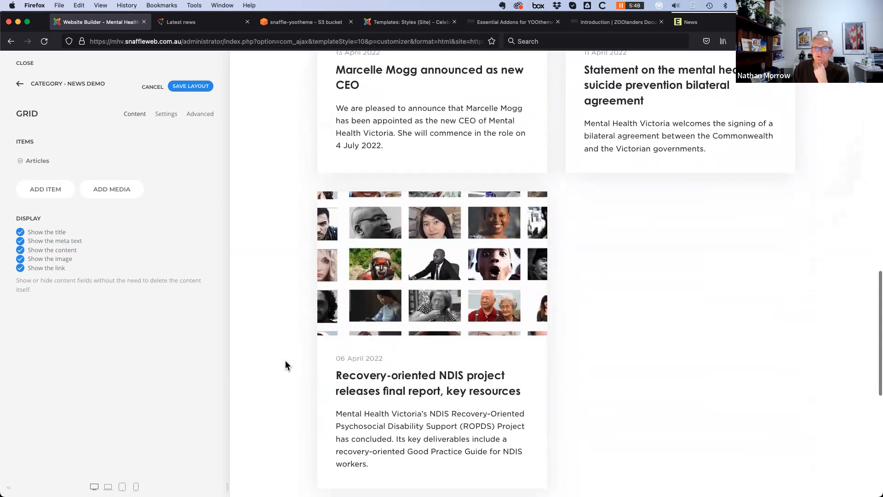
pyautogui.scroll(-5, 285, 360)
pyautogui.scroll(4, 405, 278)
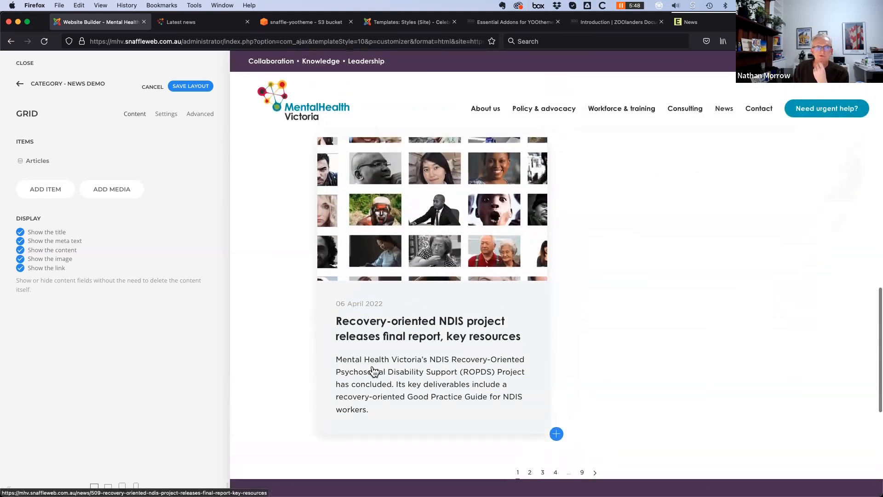
pyautogui.scroll(7, 374, 370)
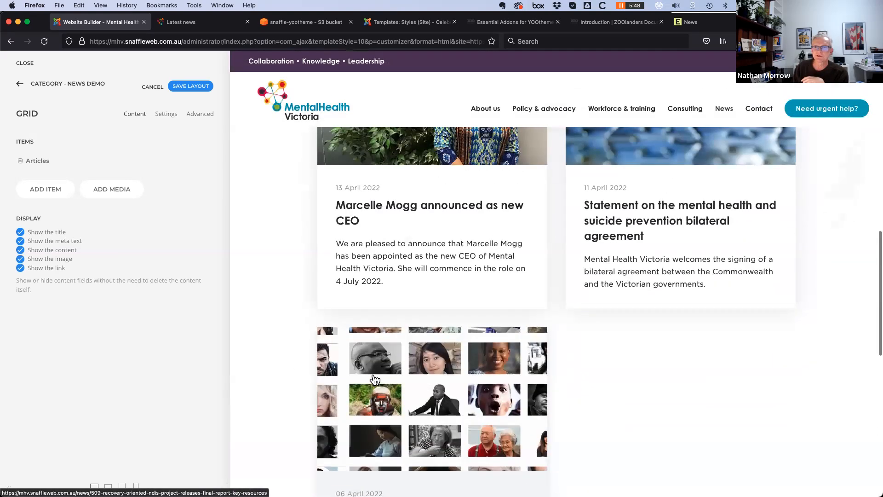
pyautogui.scroll(15, 373, 379)
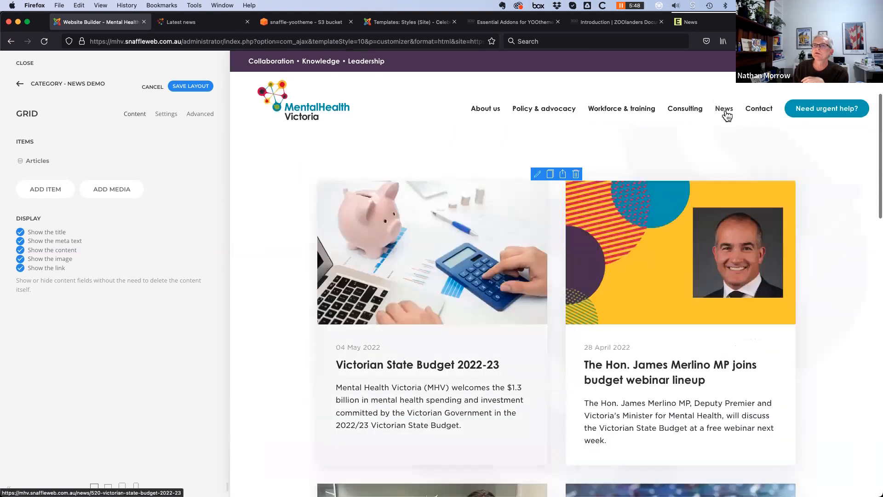
# Stay on the page at the leave prompt and save the layout
pyautogui.moveTo(726, 115)
pyautogui.moveTo(727, 113)
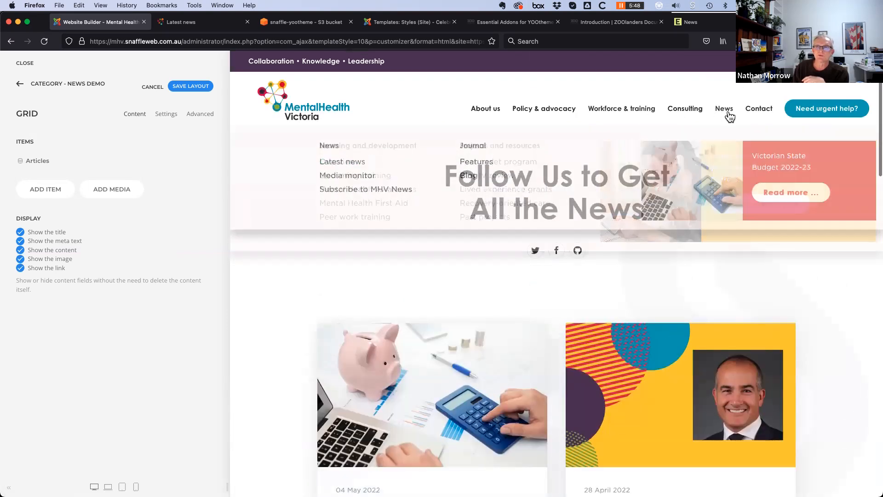
pyautogui.click(347, 165)
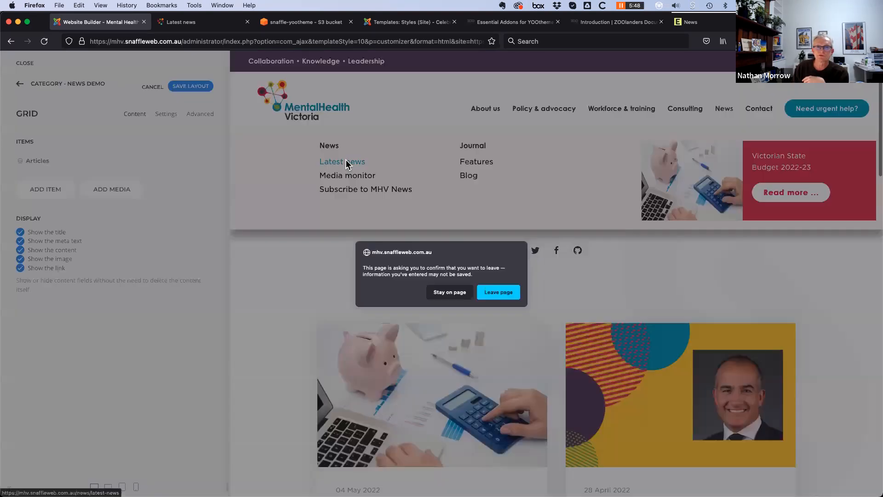
pyautogui.click(450, 292)
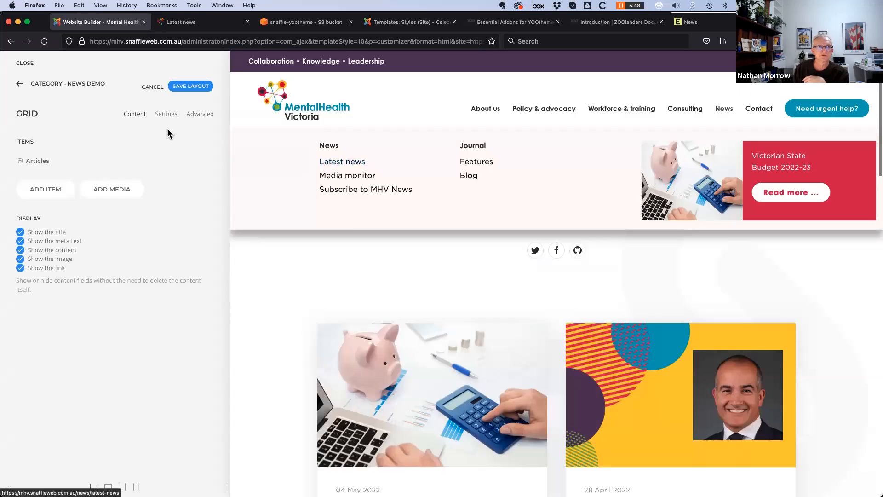
pyautogui.click(190, 87)
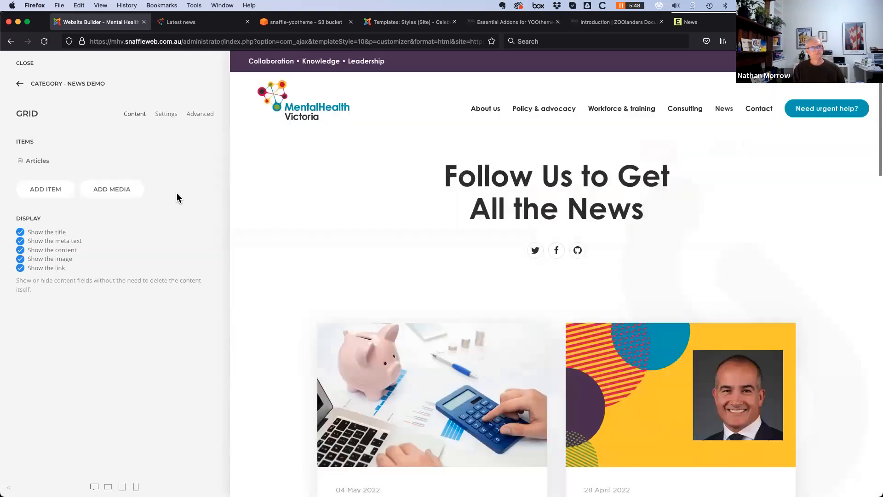
# Reload the News > Latest news preview and check its six article cards and pagination
pyautogui.scroll(-2, 416, 387)
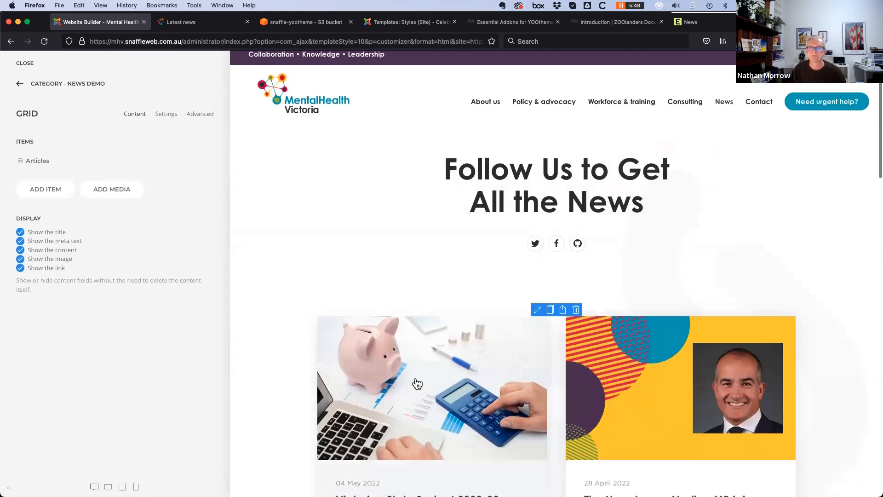
pyautogui.scroll(2, 408, 386)
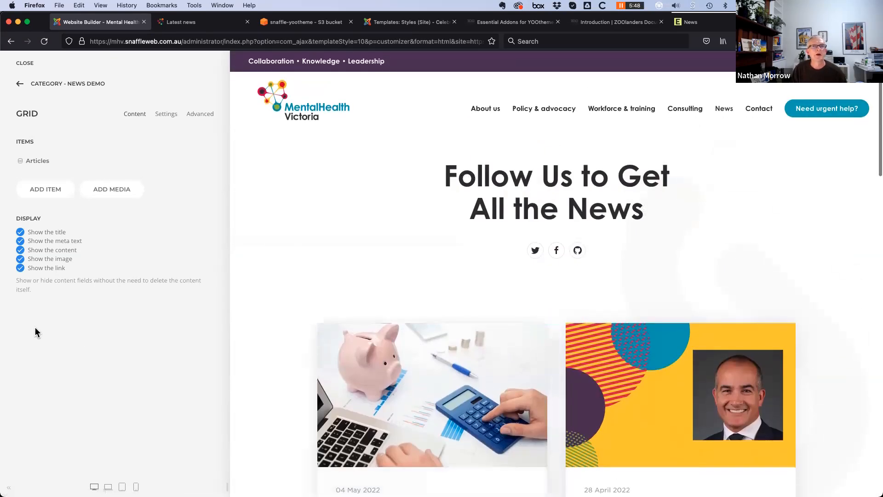
pyautogui.scroll(-3, 339, 357)
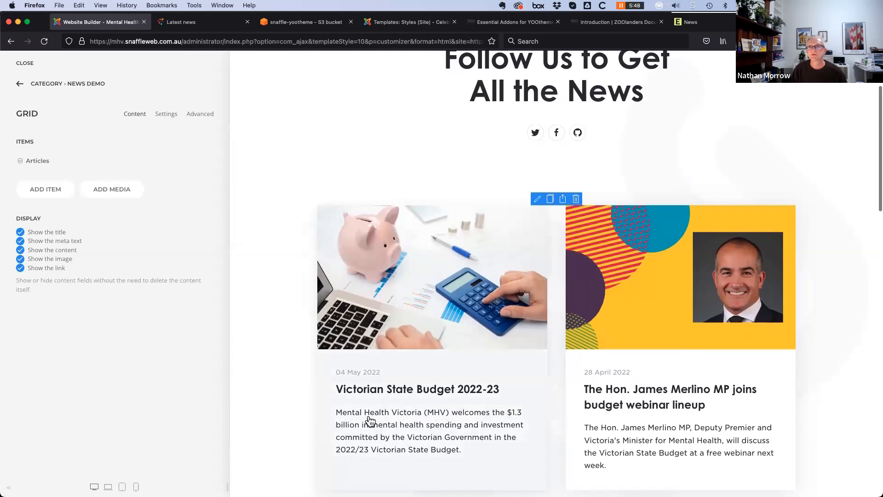
pyautogui.scroll(3, 366, 420)
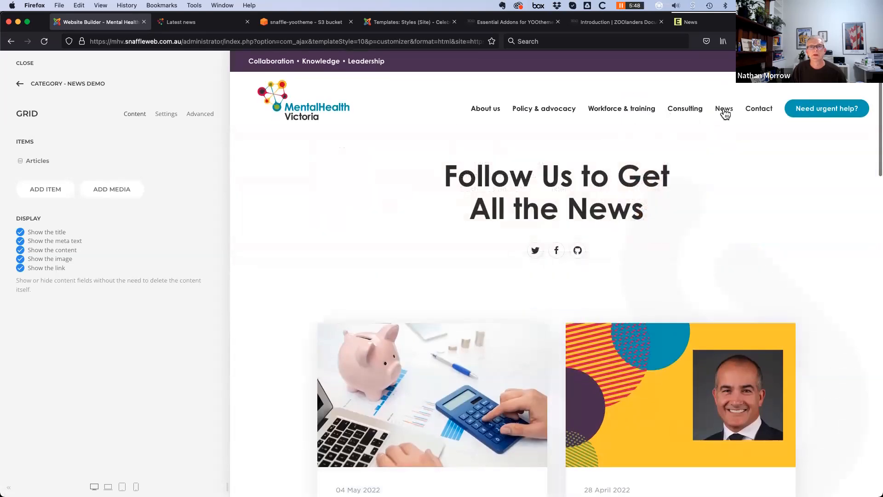
pyautogui.moveTo(734, 115)
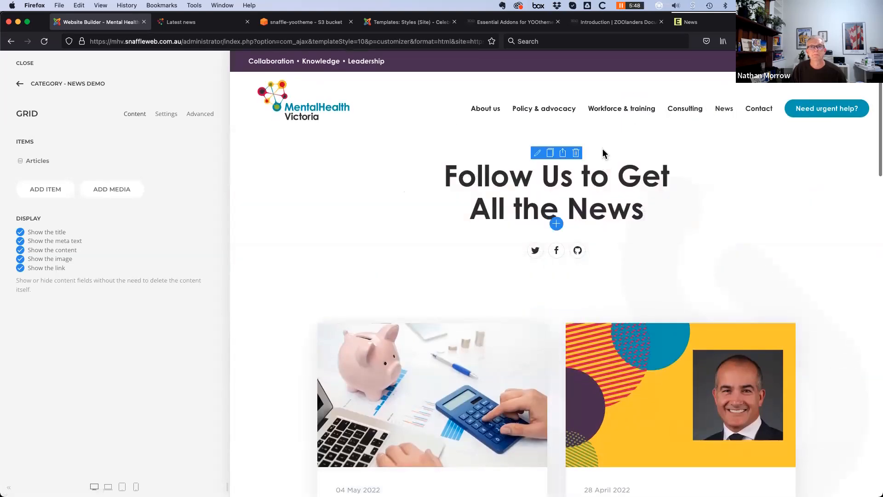
pyautogui.click(361, 163)
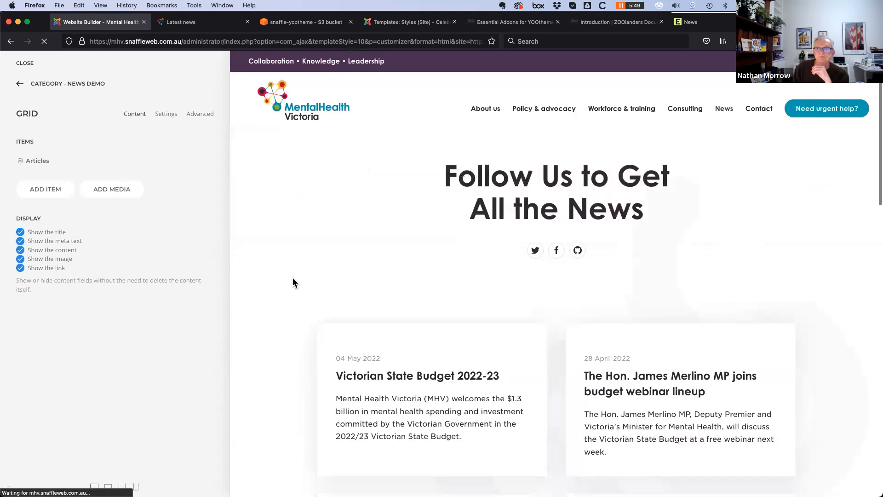
pyautogui.scroll(-3, 290, 276)
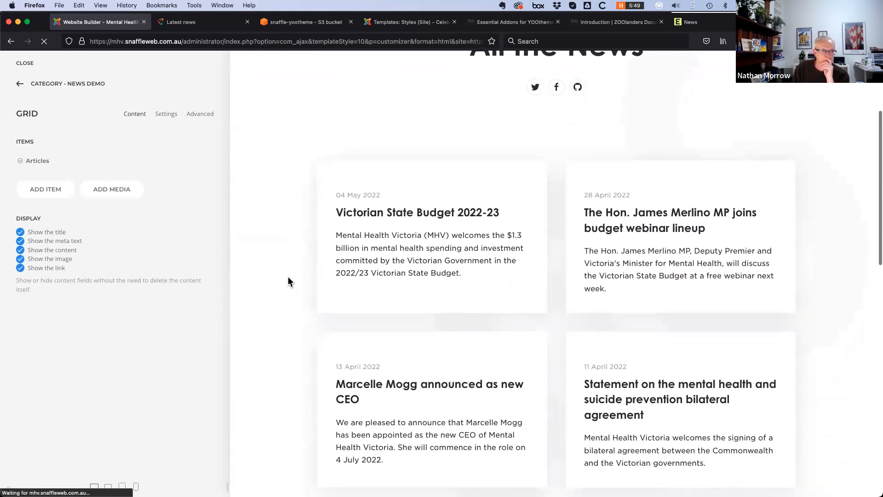
pyautogui.scroll(-4, 286, 278)
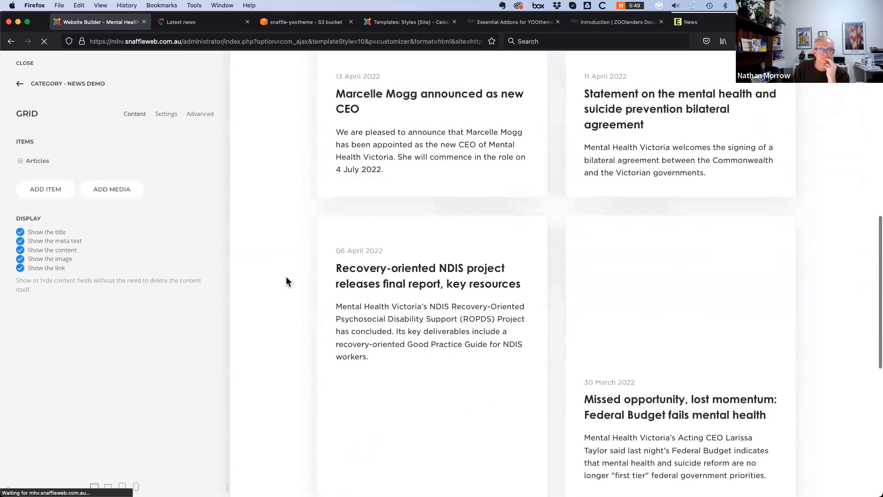
pyautogui.scroll(-5, 286, 279)
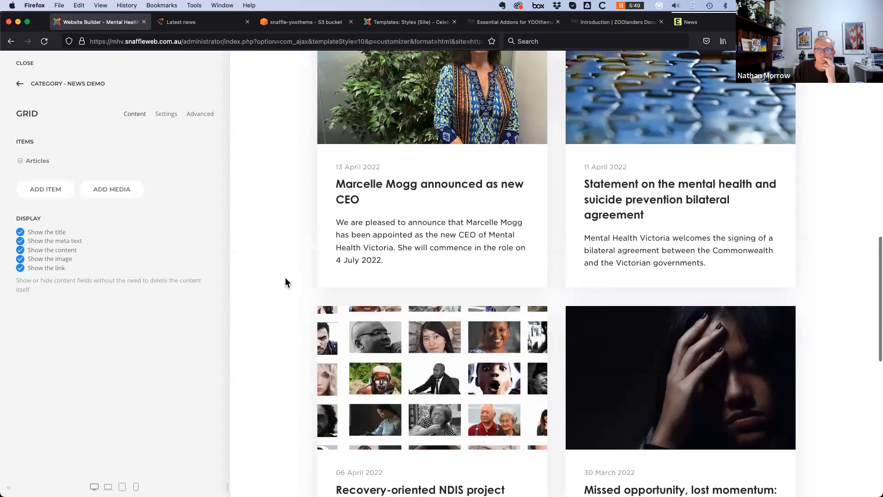
pyautogui.scroll(-3, 292, 266)
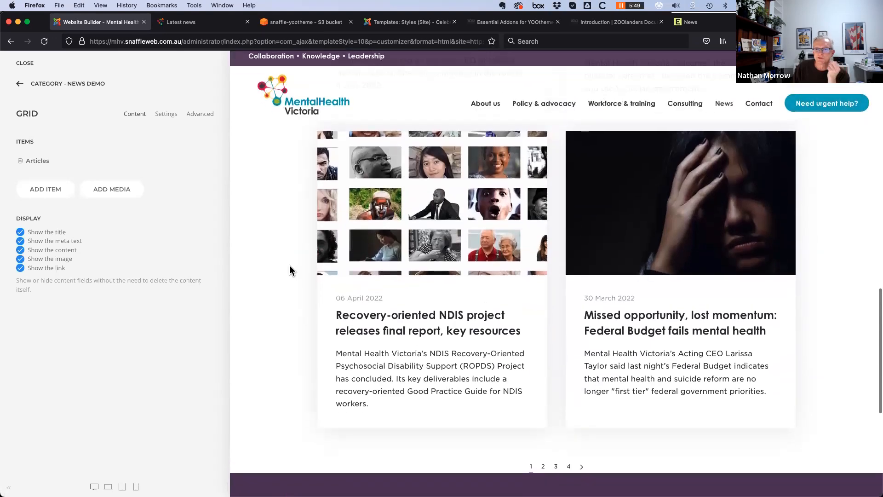
pyautogui.scroll(12, 665, 253)
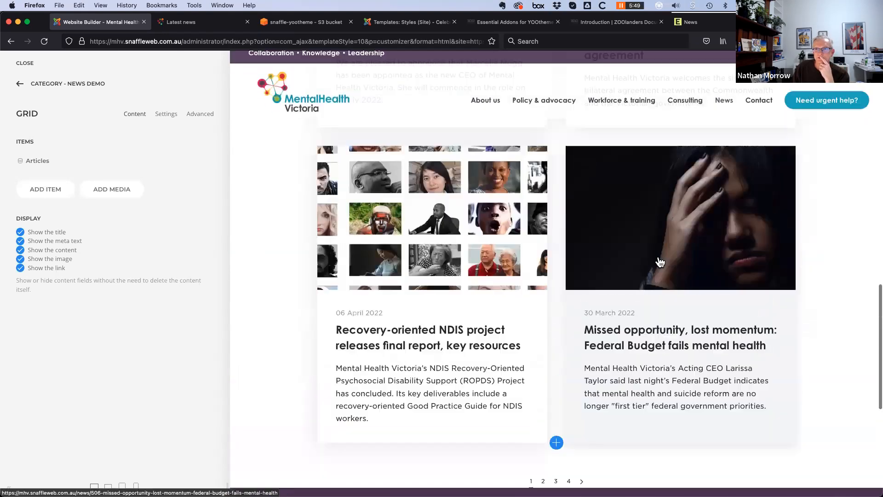
pyautogui.scroll(6, 658, 261)
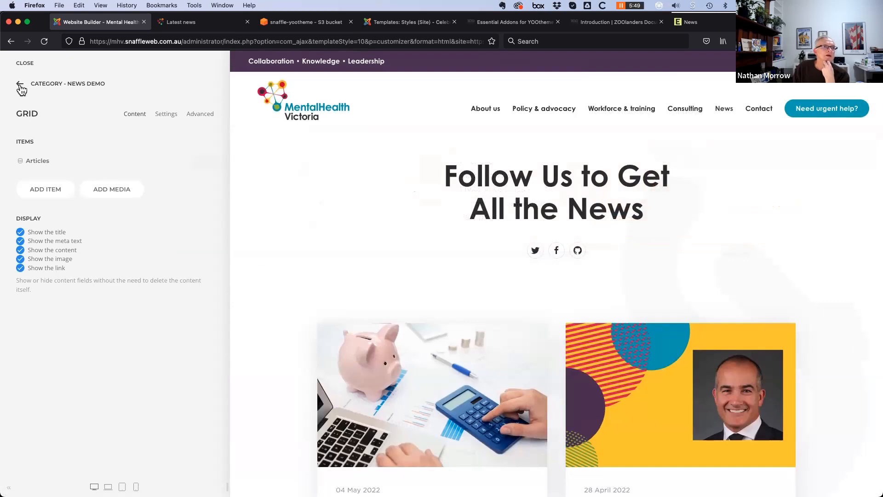
# Back out of the Category - News Demo layout to the YOOtheme templates list
pyautogui.click(20, 86)
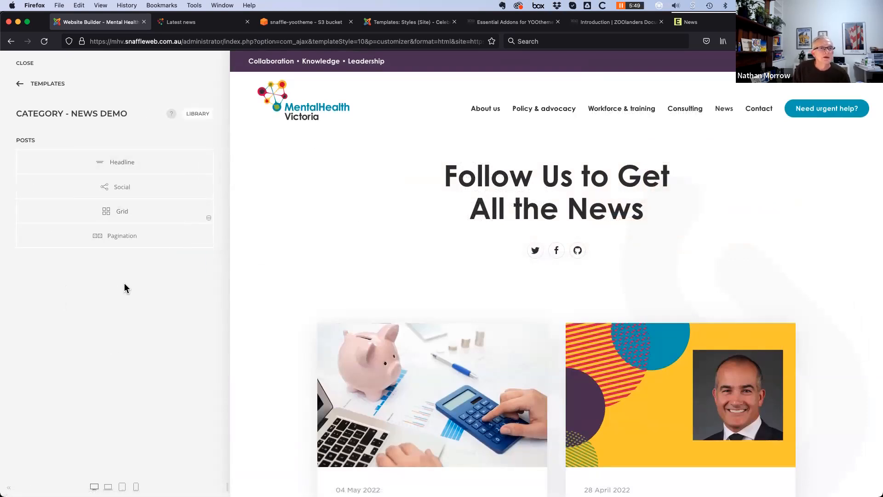
pyautogui.click(20, 84)
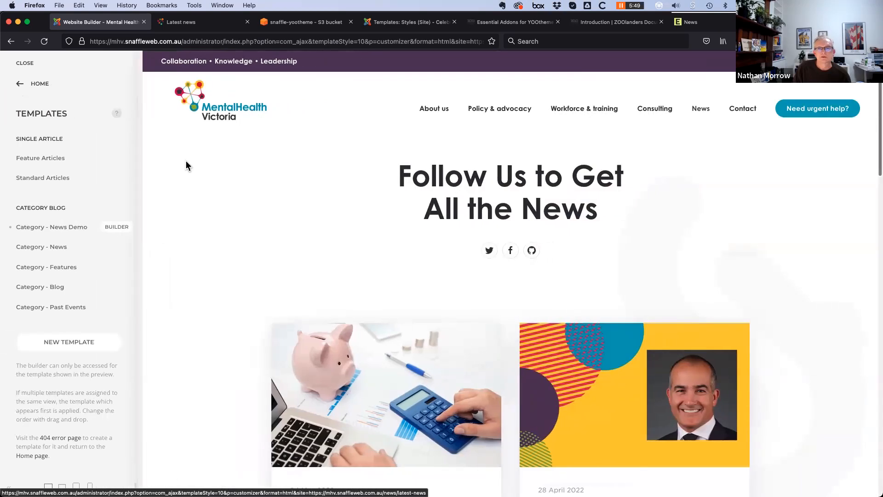
pyautogui.scroll(-3, 268, 410)
pyautogui.scroll(-6, 265, 409)
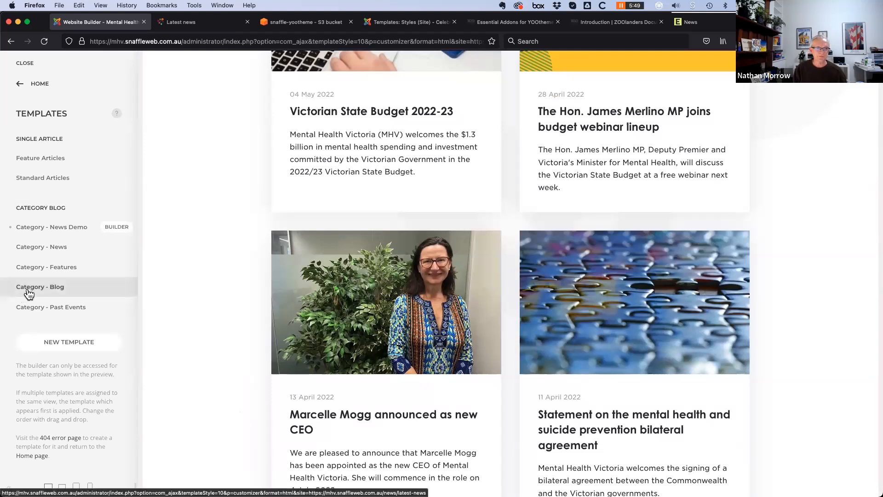
# Assign the Category - News template to the Latest news category and save it
pyautogui.click(54, 249)
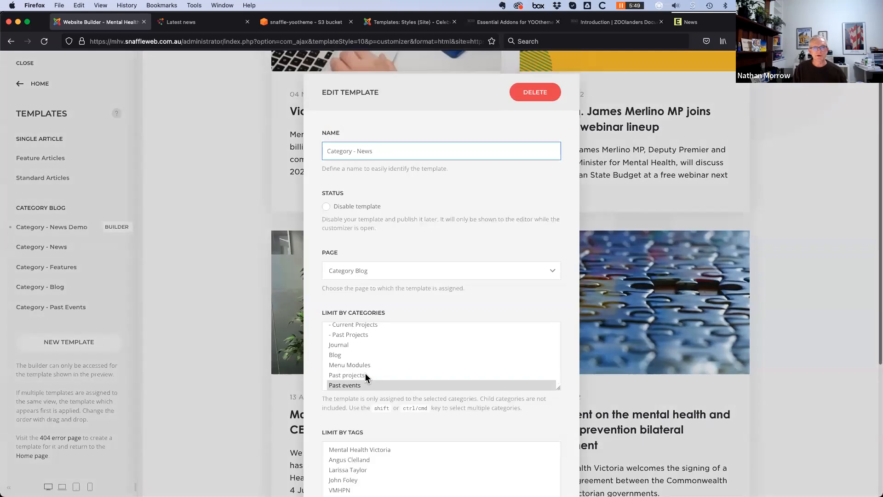
pyautogui.scroll(10, 366, 372)
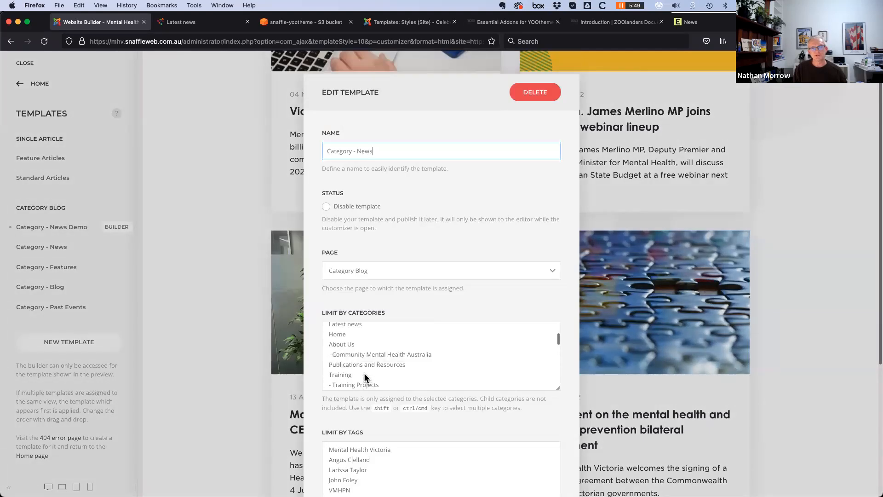
pyautogui.click(348, 371)
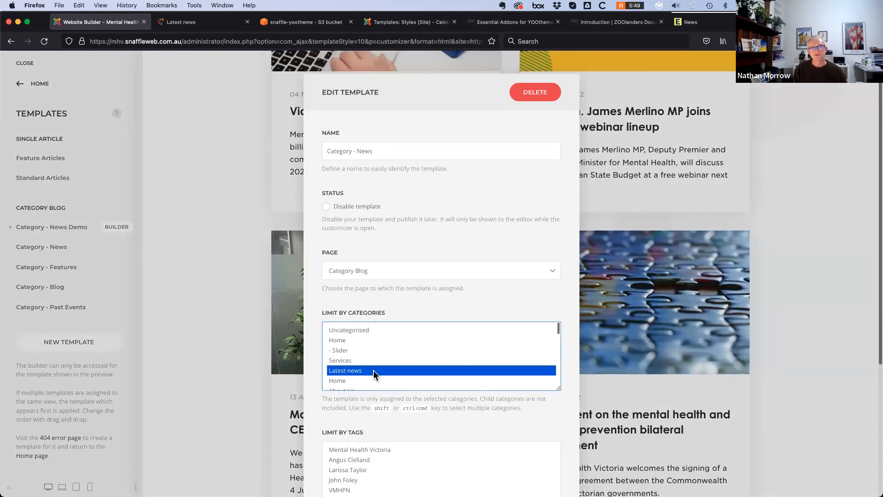
pyautogui.scroll(-5, 565, 433)
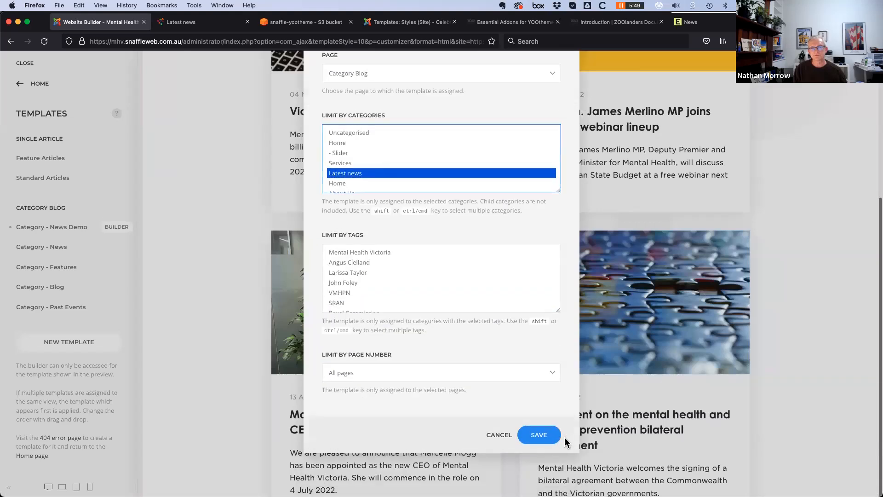
pyautogui.click(542, 457)
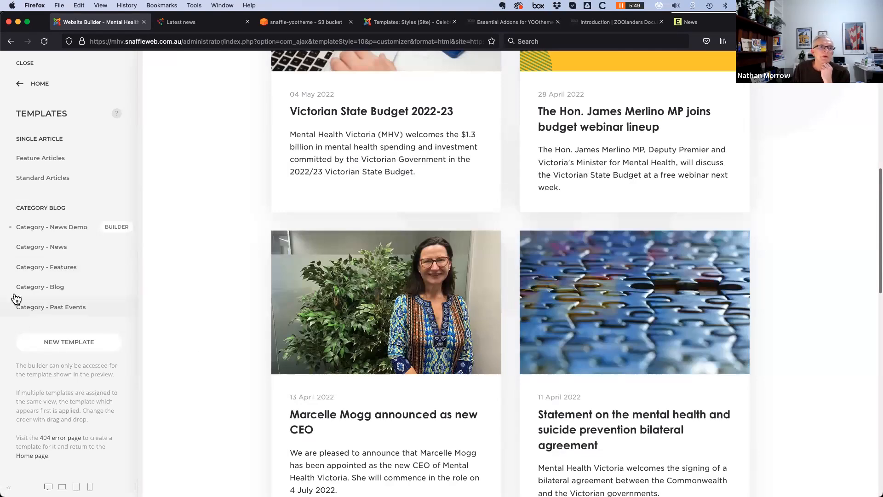
# Move Category - News above Category - News Demo and review the alternating article cards in the preview
pyautogui.moveTo(32, 247); pyautogui.dragTo(39, 224)
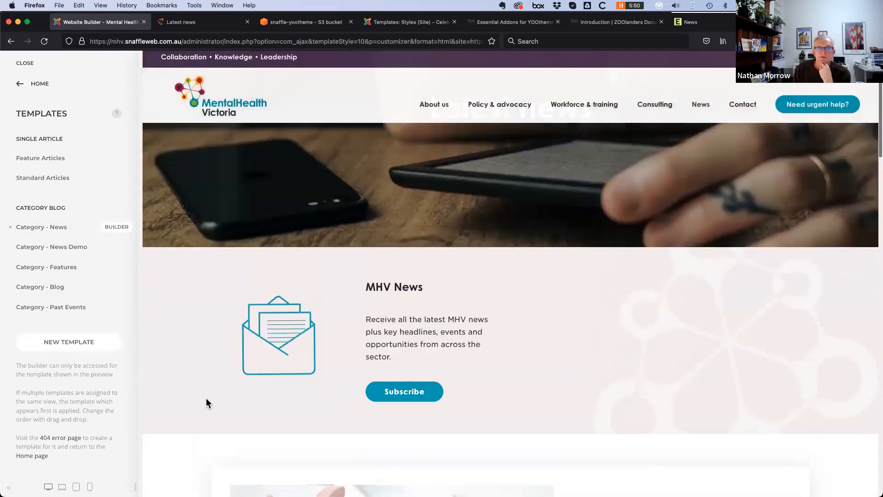
pyautogui.scroll(-5, 207, 399)
pyautogui.scroll(-7, 206, 399)
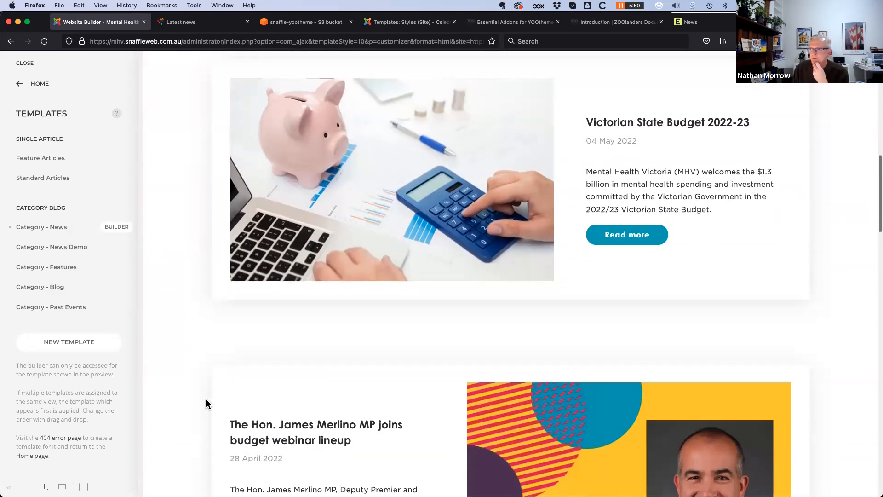
pyautogui.scroll(-4, 206, 399)
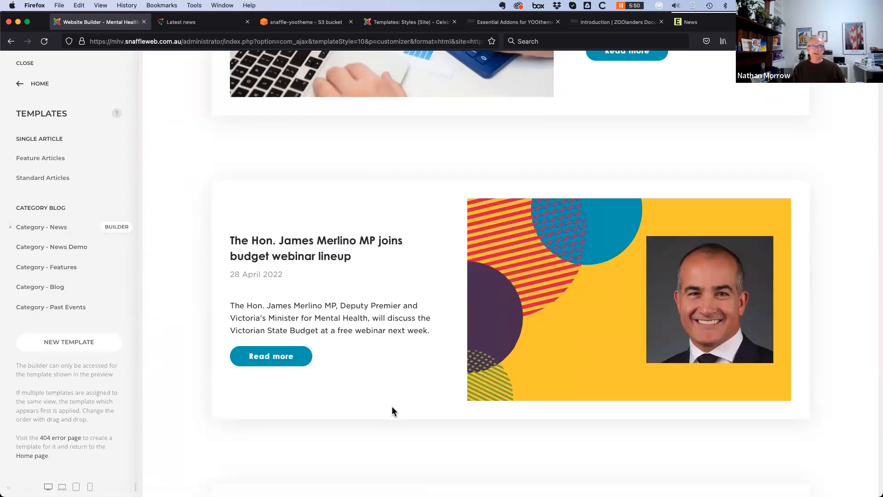
pyautogui.scroll(15, 392, 408)
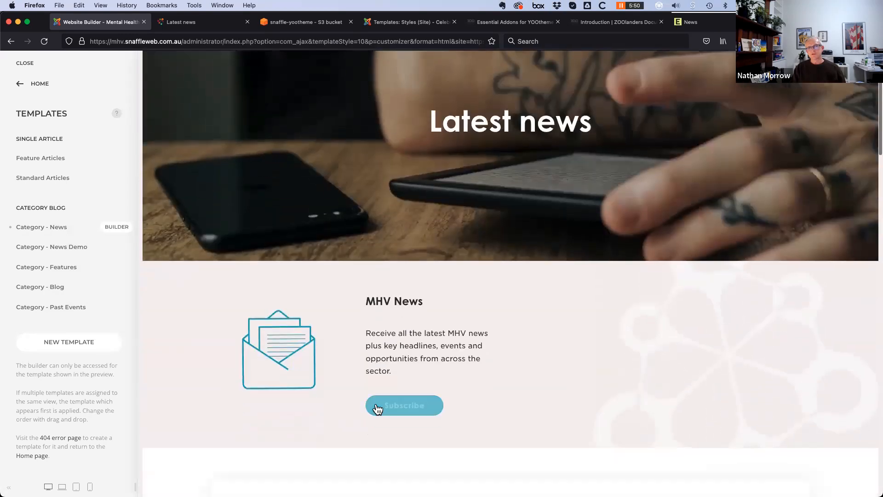
pyautogui.scroll(-10, 377, 408)
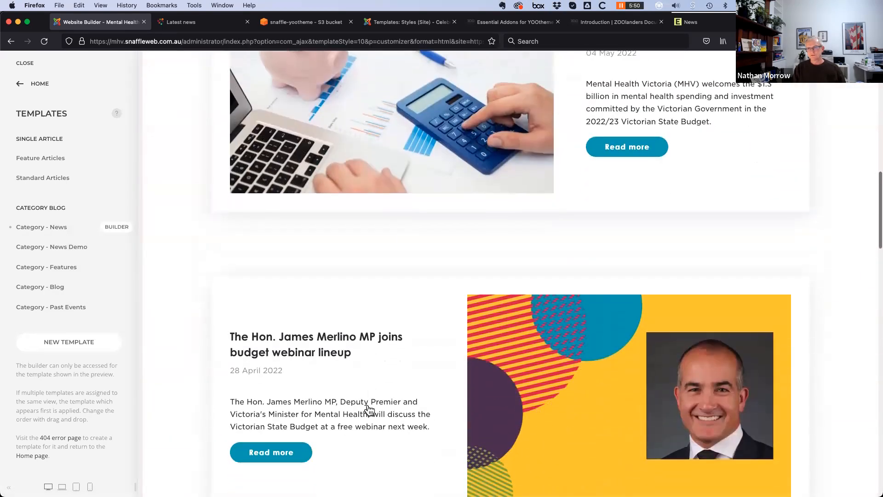
pyautogui.scroll(-5, 368, 408)
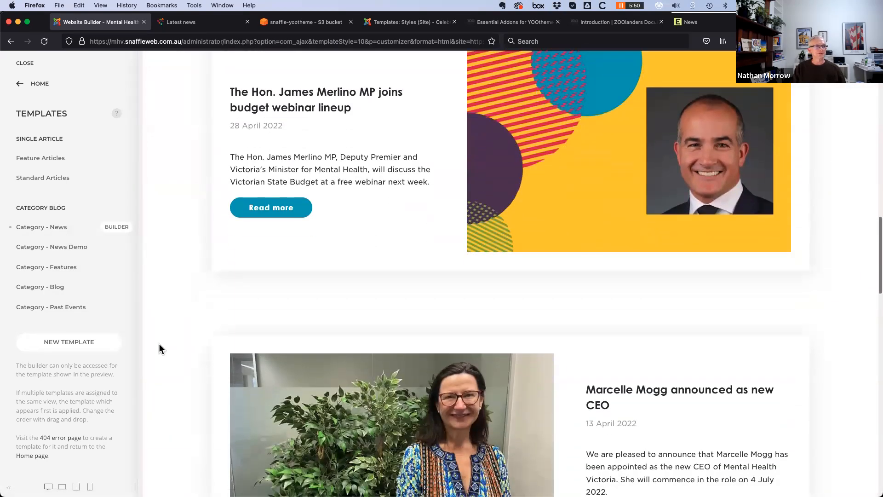
pyautogui.scroll(-5, 159, 346)
# Open Category - News in the builder, showing its Posts section of five Panels and Pagination
pyautogui.click(117, 227)
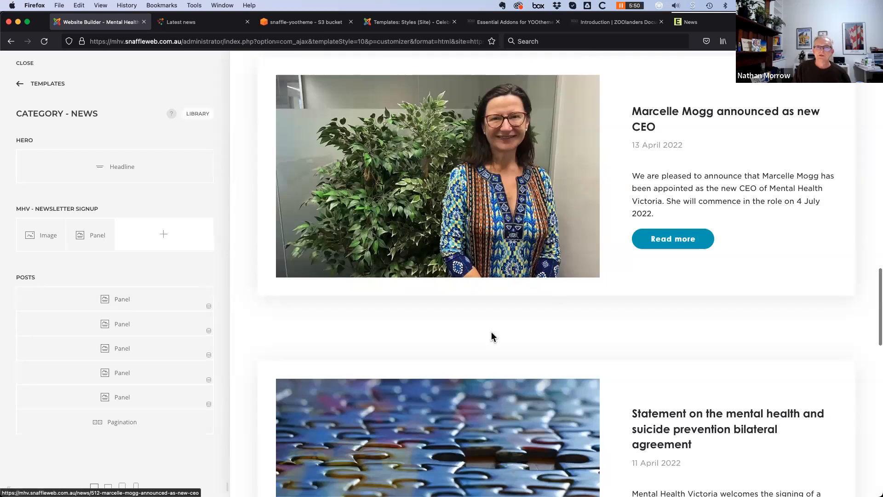
pyautogui.scroll(10, 491, 332)
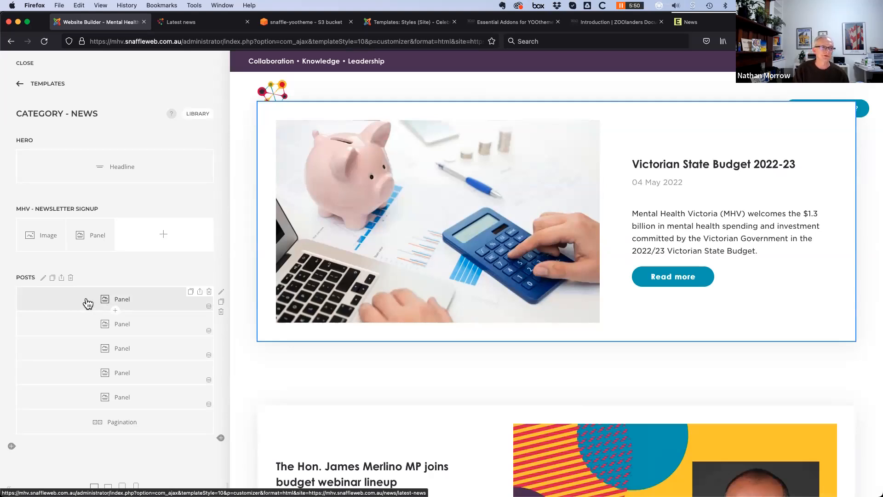
pyautogui.click(88, 303)
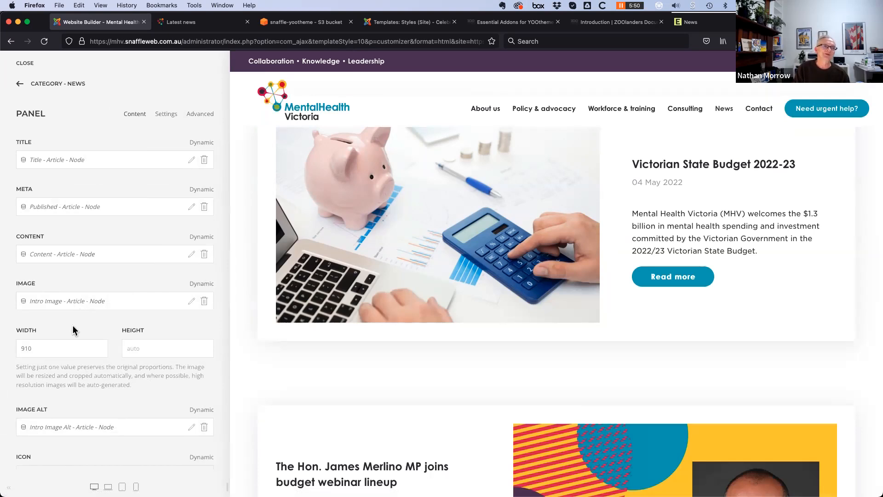
pyautogui.scroll(2, 438, 329)
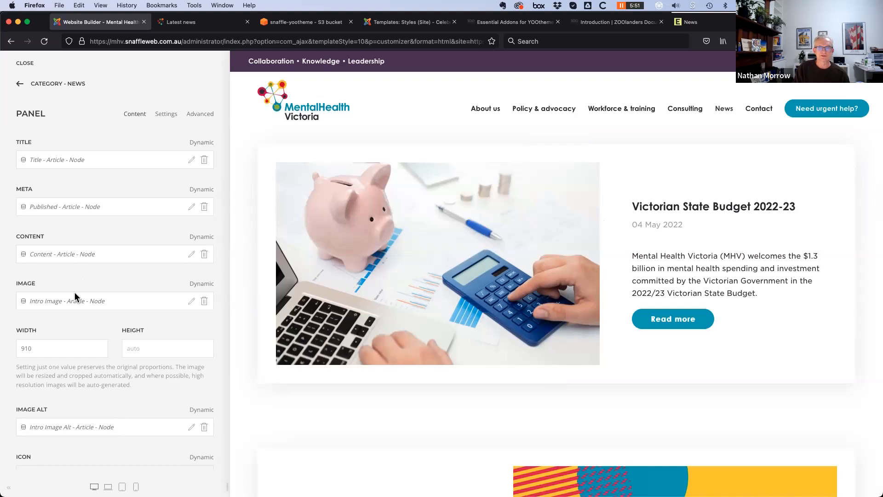
pyautogui.scroll(-3, 77, 307)
pyautogui.scroll(3, 76, 304)
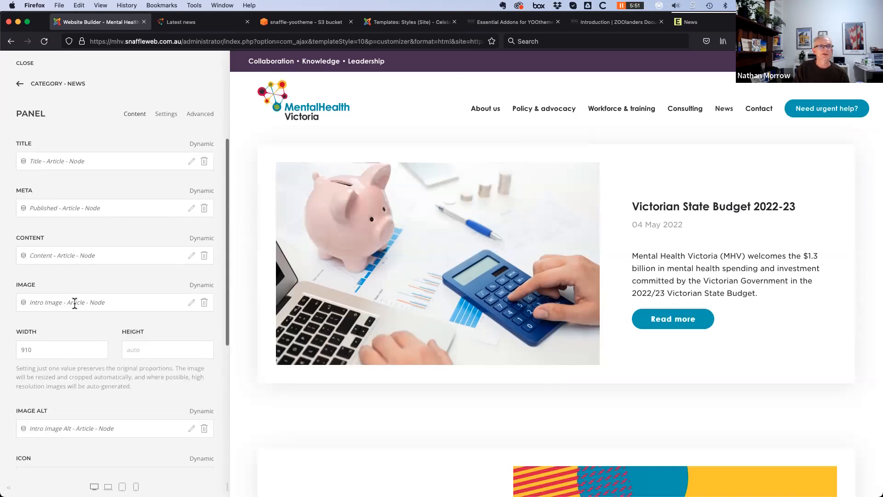
pyautogui.click(200, 118)
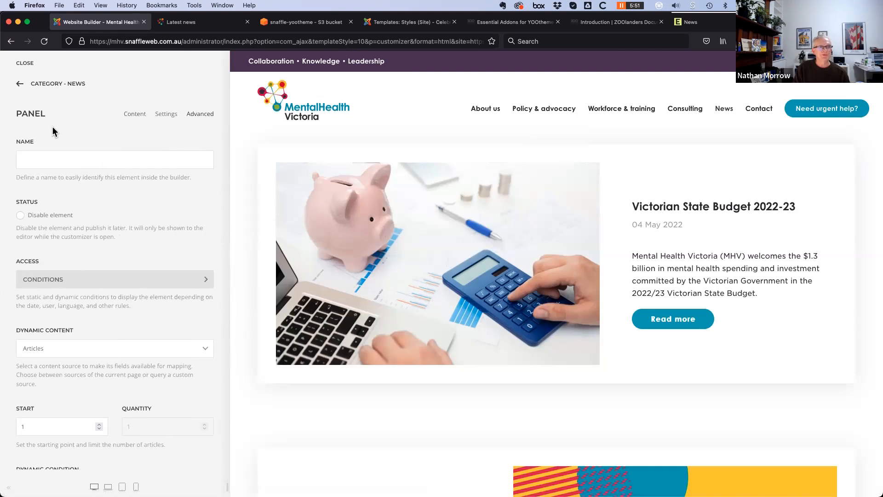
pyautogui.scroll(-6, 118, 272)
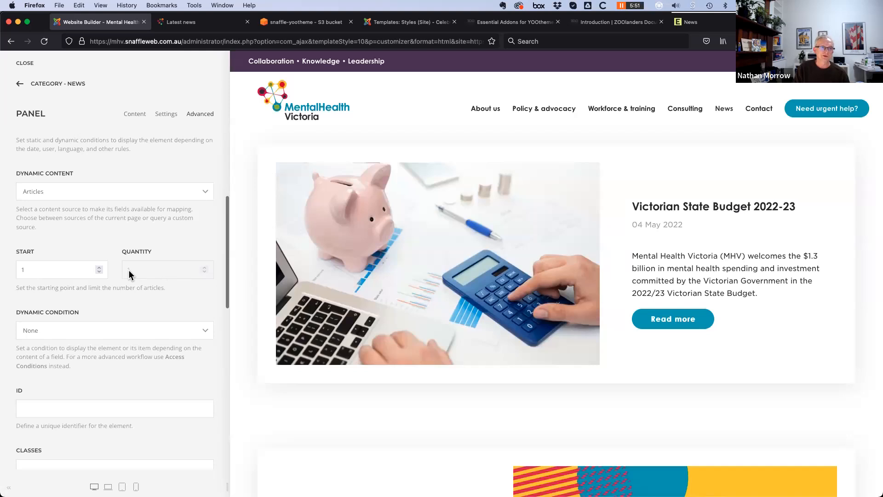
pyautogui.click(20, 83)
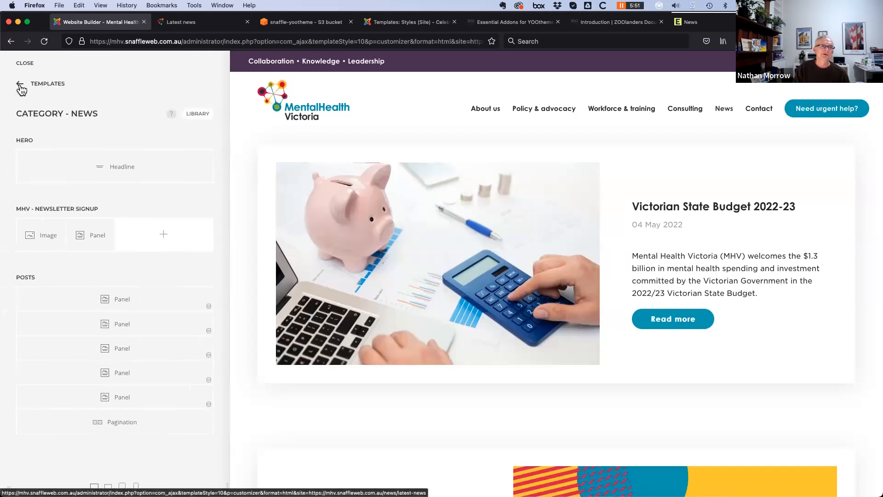
pyautogui.click(143, 330)
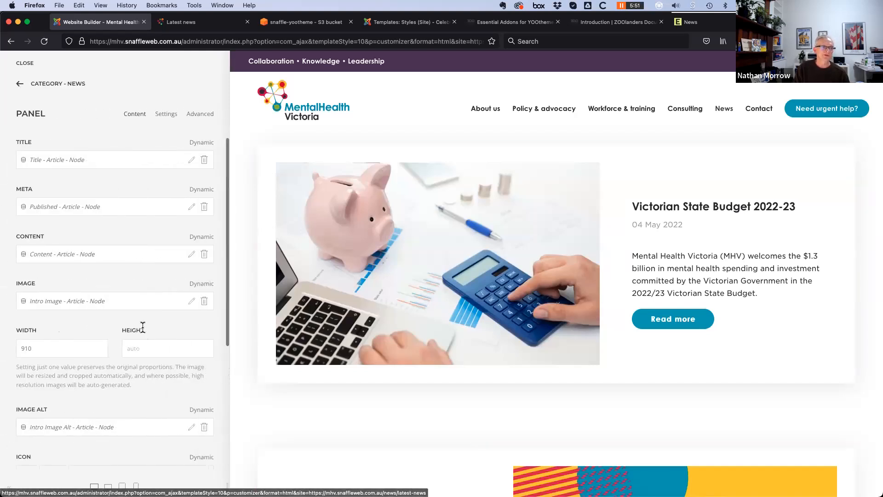
pyautogui.click(171, 115)
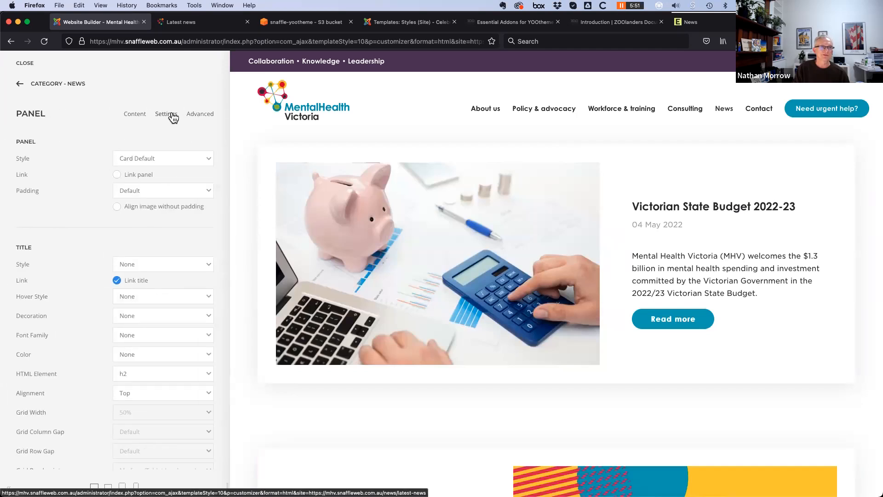
pyautogui.click(201, 115)
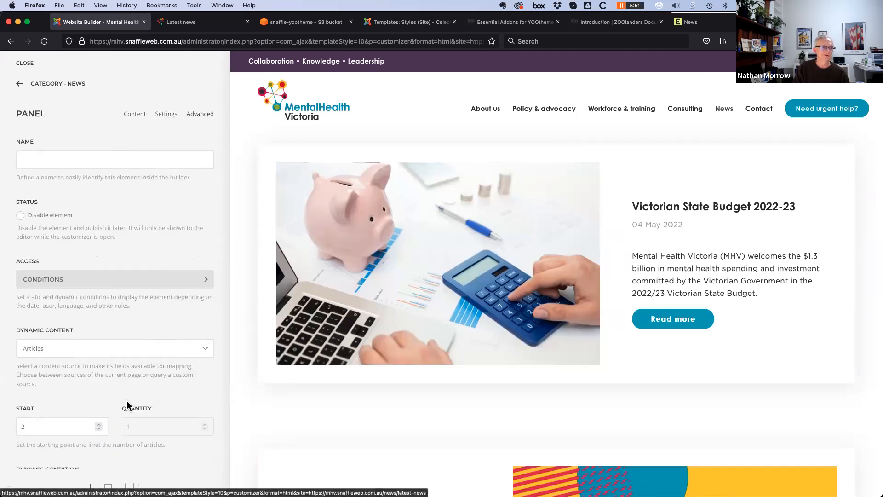
pyautogui.scroll(-3, 133, 398)
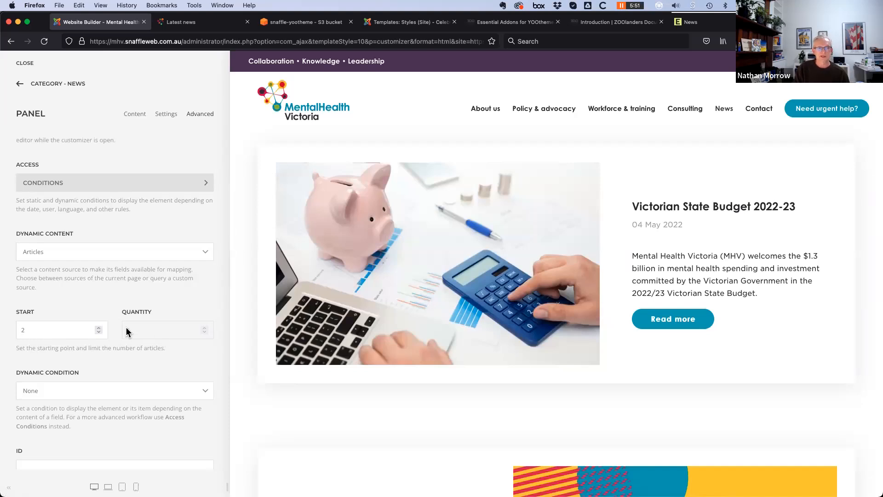
pyautogui.click(19, 84)
pyautogui.click(143, 353)
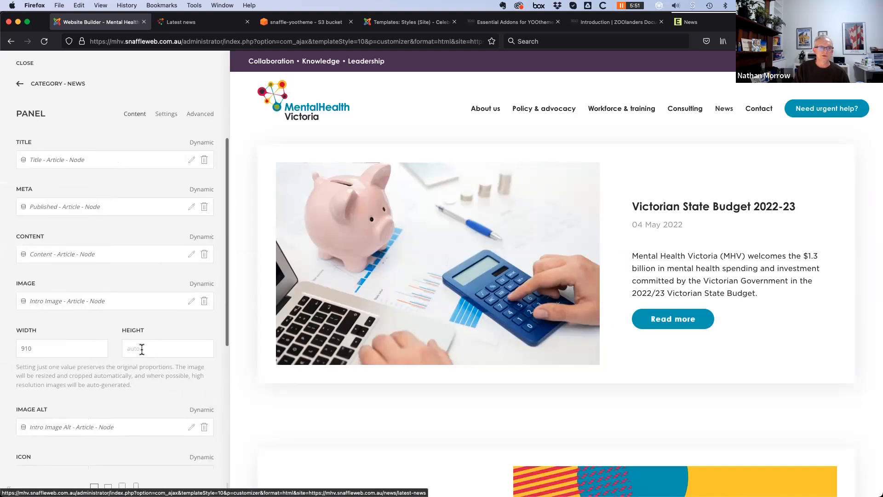
pyautogui.click(201, 115)
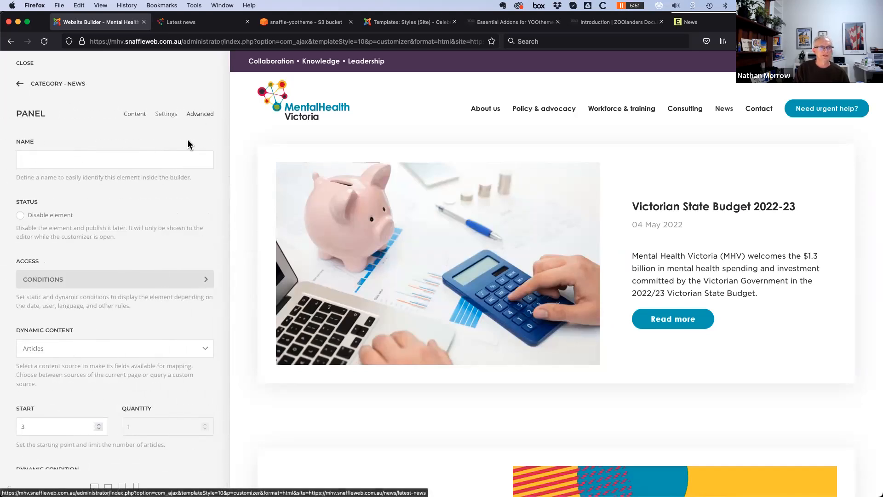
pyautogui.click(20, 85)
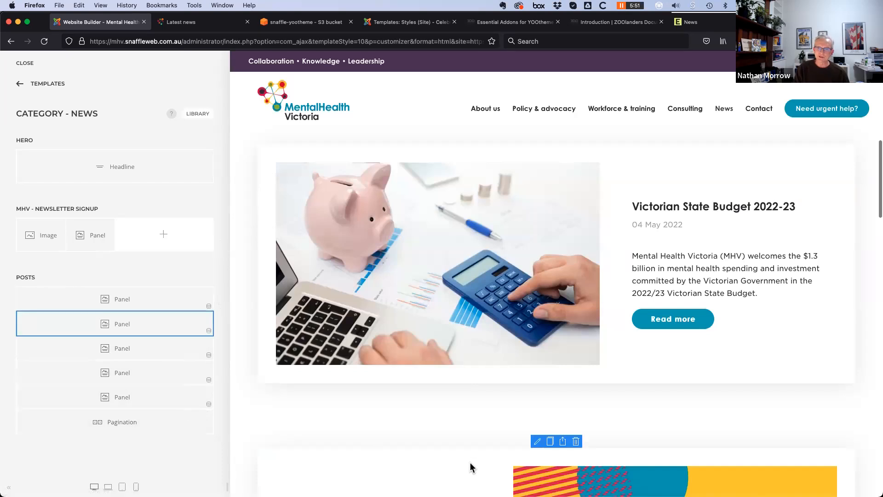
# Scroll down through the Category - News posts preview and back up toward the Latest news hero
pyautogui.scroll(-15, 470, 467)
pyautogui.scroll(-10, 545, 358)
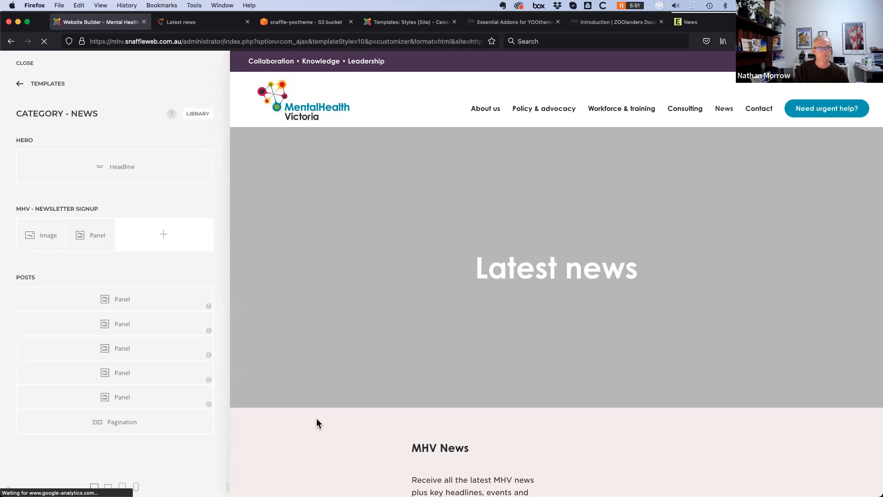
pyautogui.scroll(-8, 317, 423)
pyautogui.scroll(-4, 315, 423)
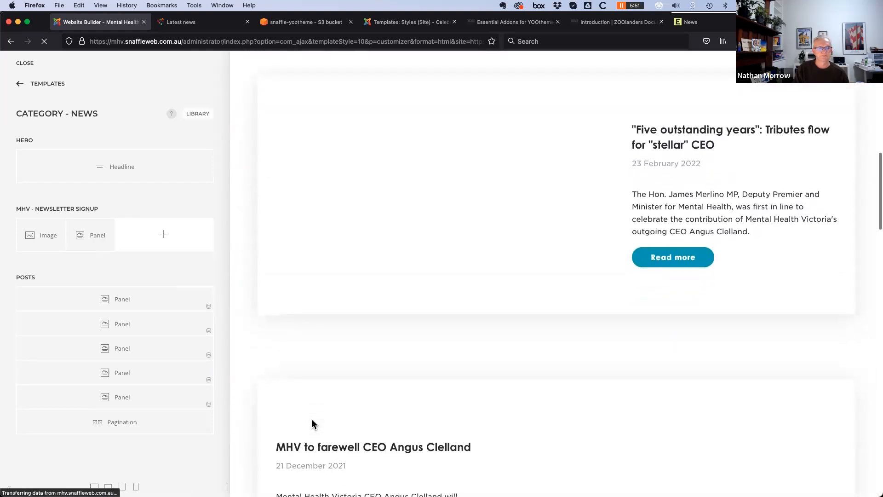
pyautogui.scroll(-5, 312, 422)
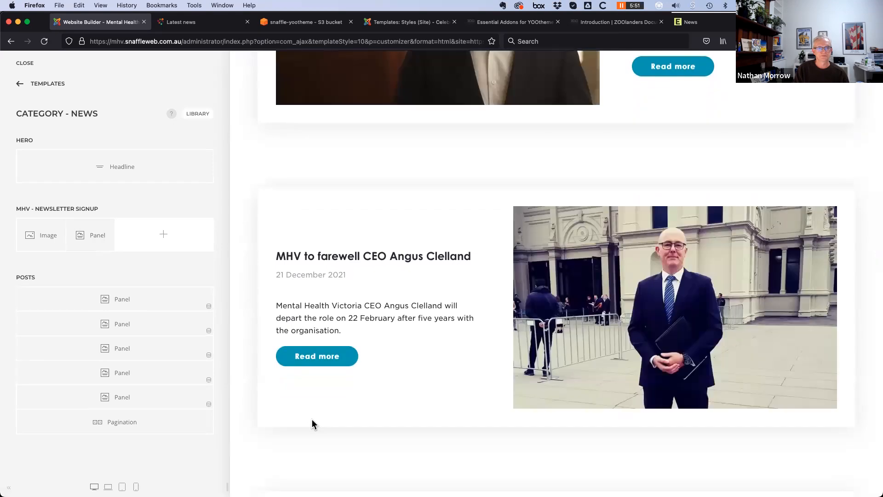
pyautogui.scroll(-5, 312, 423)
pyautogui.scroll(-1, 312, 423)
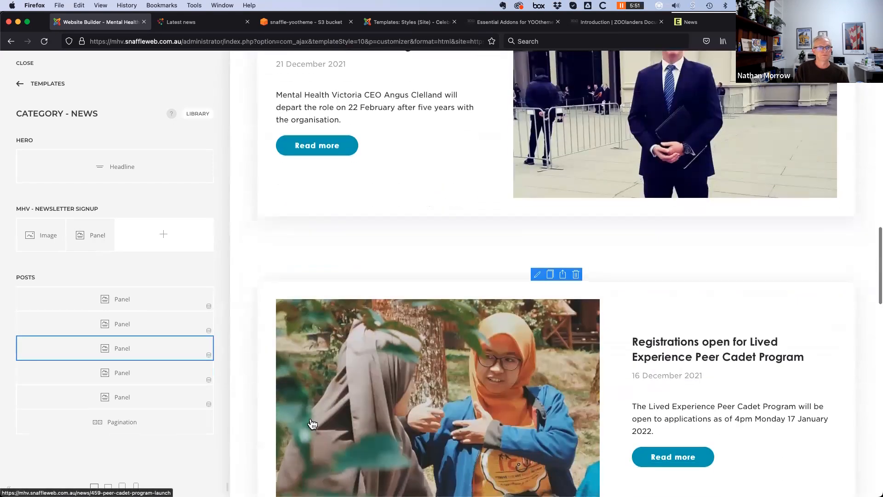
pyautogui.scroll(-3, 311, 419)
pyautogui.scroll(10, 311, 419)
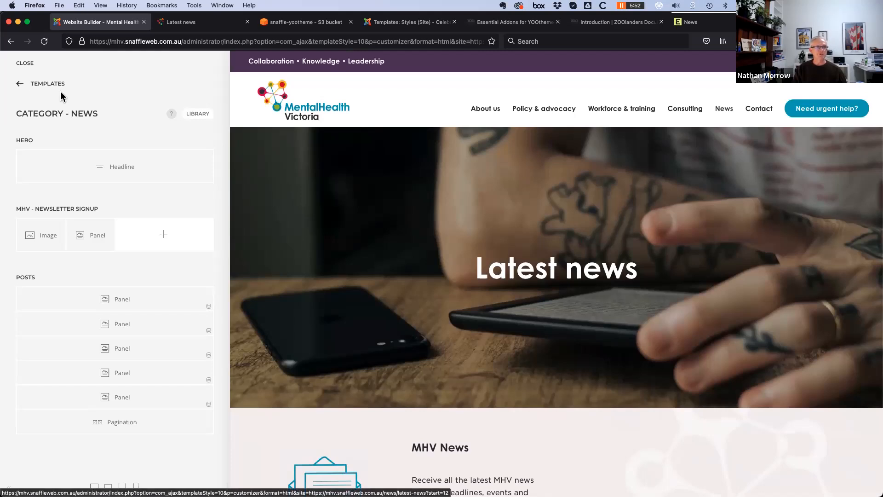
# Confirm the first post Panel sources Articles starting at 1, then return to the Category - News layout
pyautogui.click(162, 301)
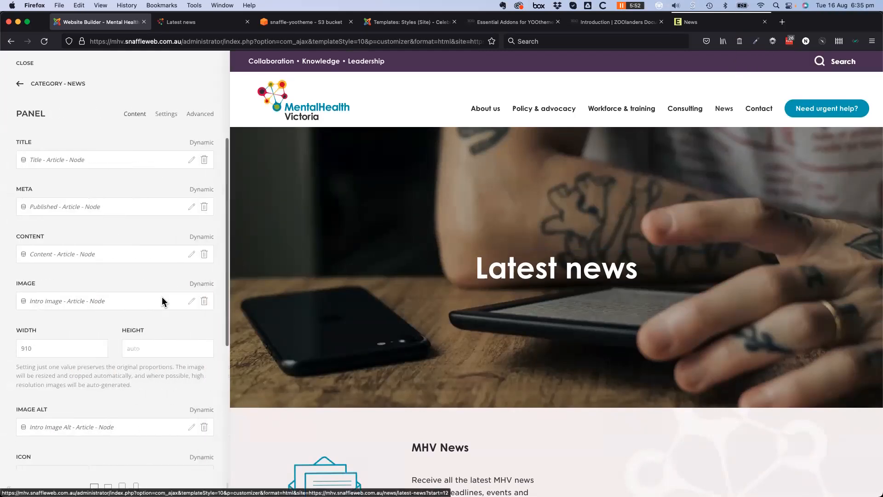
pyautogui.click(201, 116)
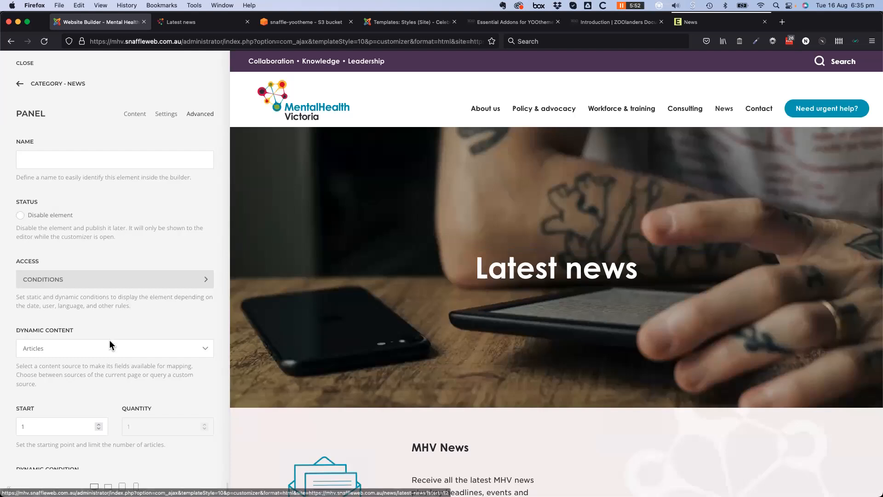
pyautogui.scroll(-8, 110, 339)
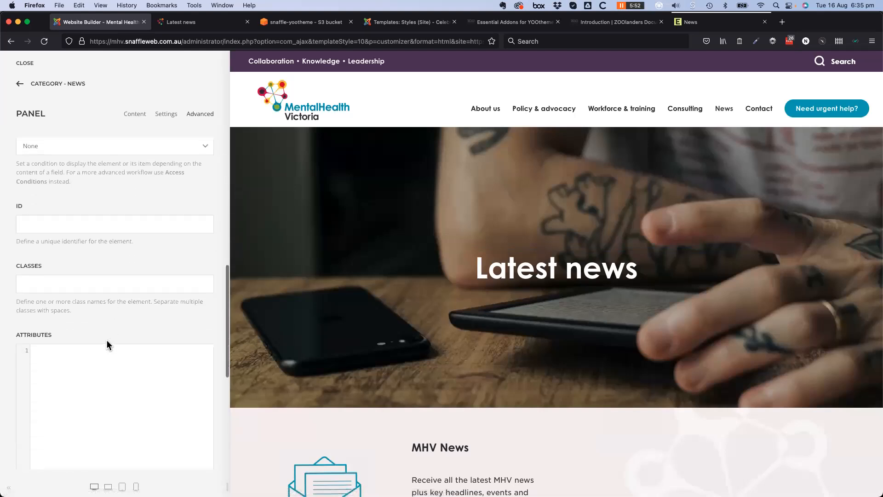
pyautogui.scroll(7, 103, 341)
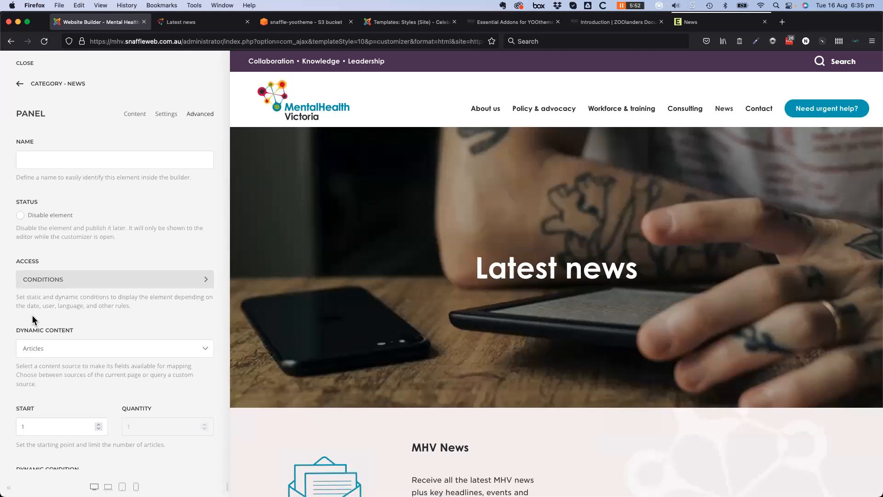
pyautogui.click(20, 85)
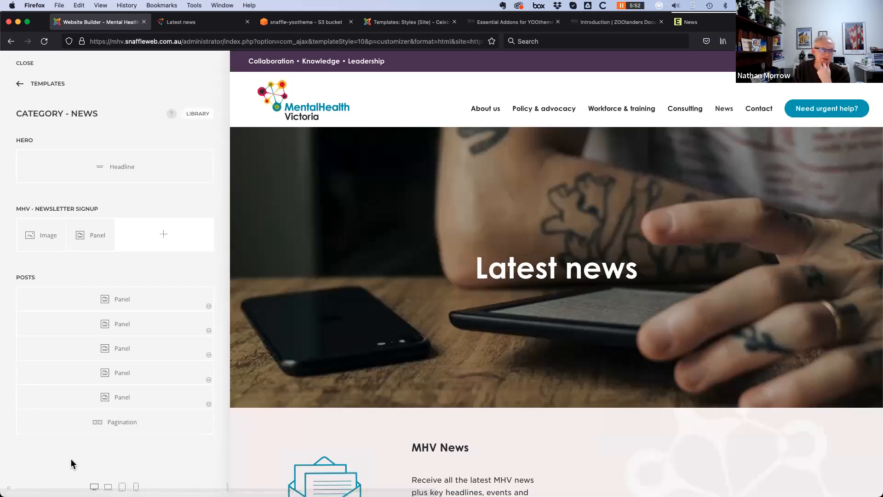
# Move Category - News Demo ahead of Category - News and open its article Grid settings
pyautogui.click(20, 86)
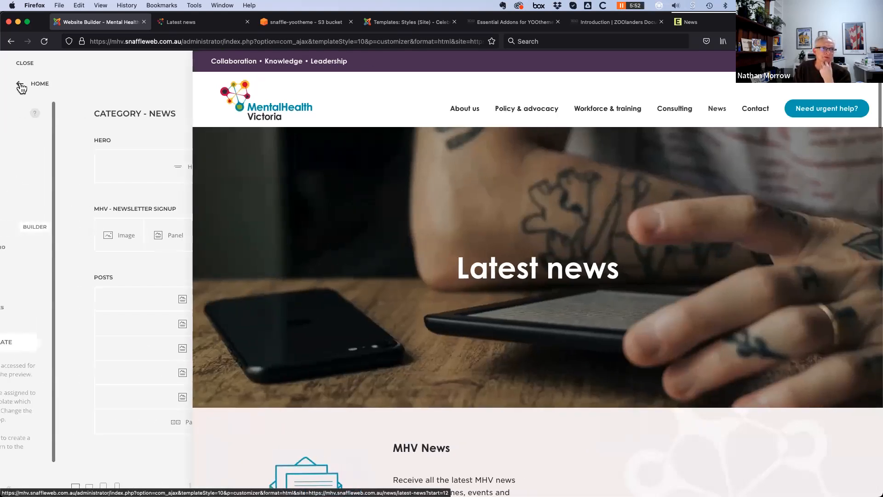
pyautogui.moveTo(59, 251); pyautogui.dragTo(53, 229)
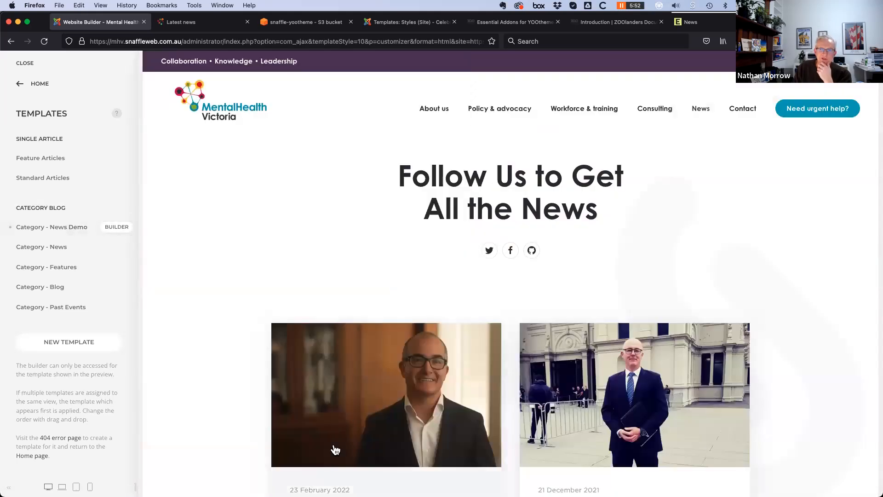
pyautogui.scroll(-3, 336, 450)
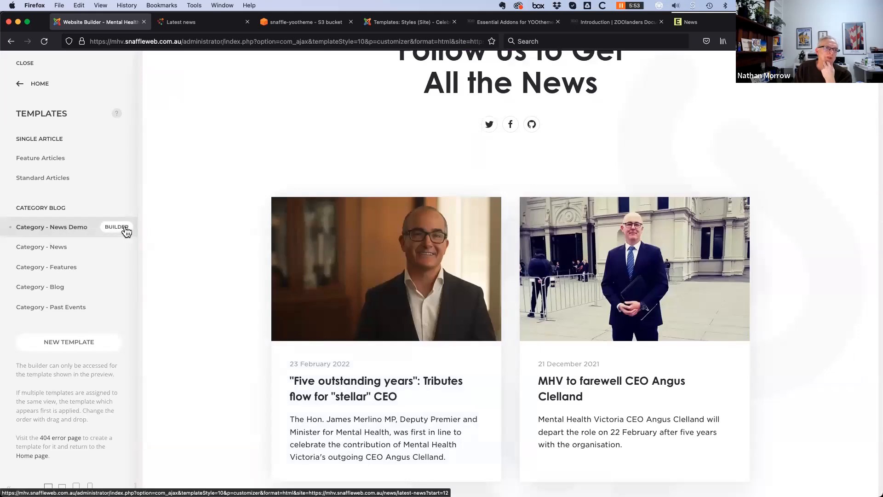
pyautogui.click(125, 231)
pyautogui.click(133, 215)
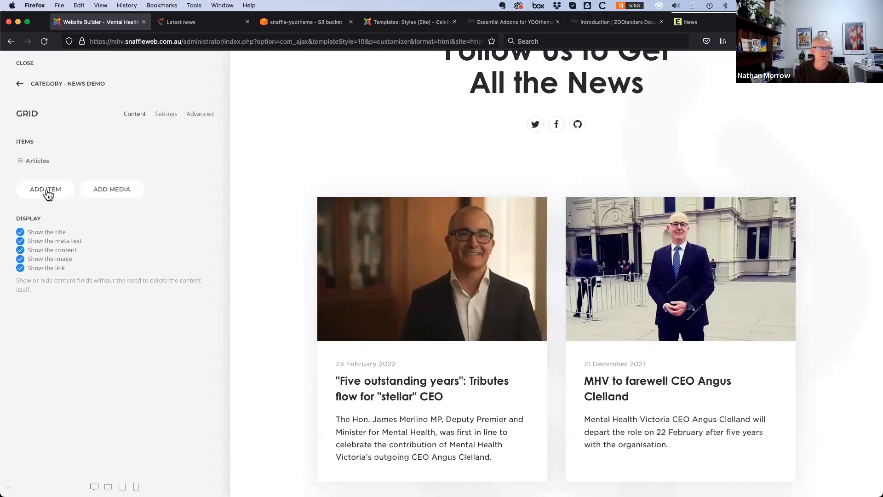
# Add a grid item titled 'Basic Static' with the content 'Some content here'
pyautogui.click(52, 190)
pyautogui.click(69, 160)
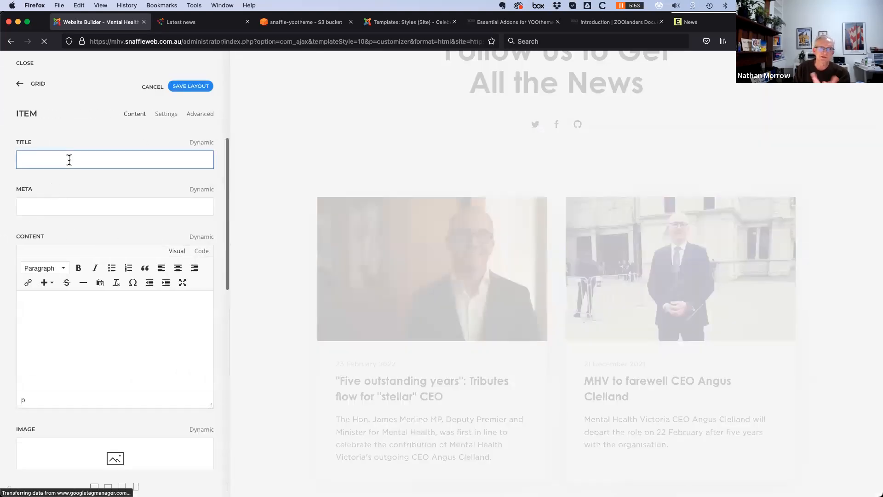
pyautogui.write('Basic Static')
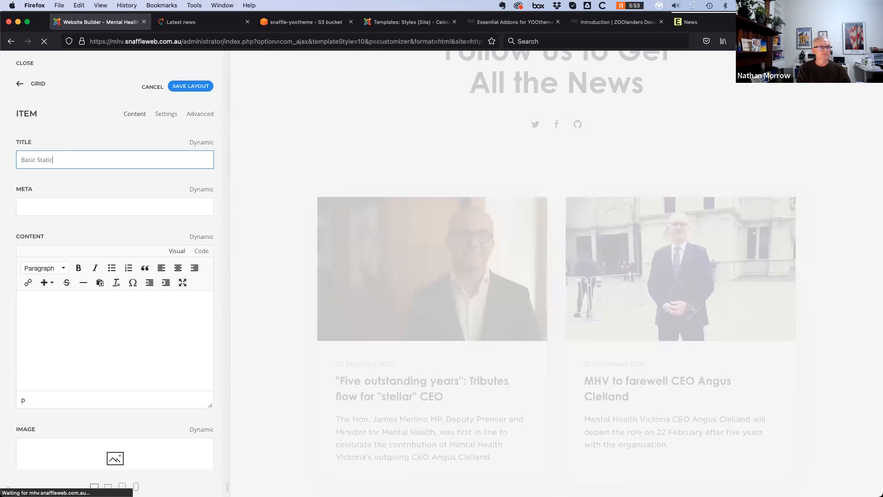
pyautogui.press('Tab')
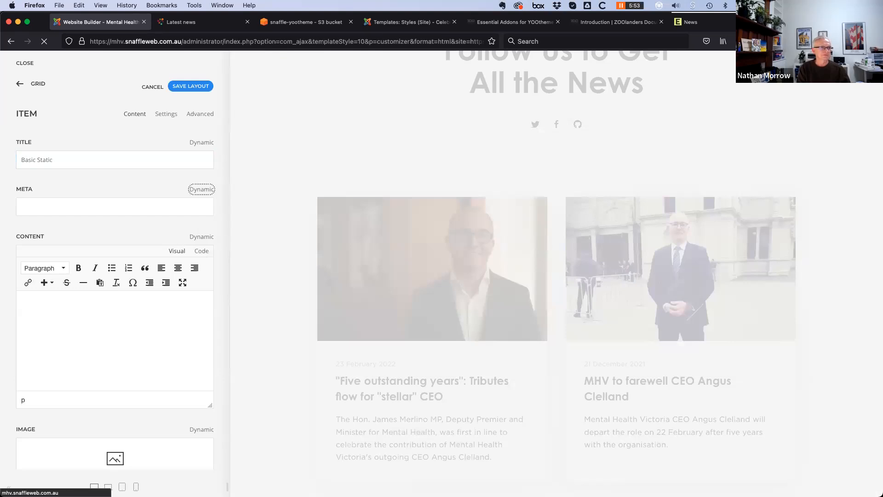
pyautogui.press('Tab')
pyautogui.press('Tab')
pyautogui.press('Tab')
pyautogui.press('Tab')
pyautogui.click(88, 325)
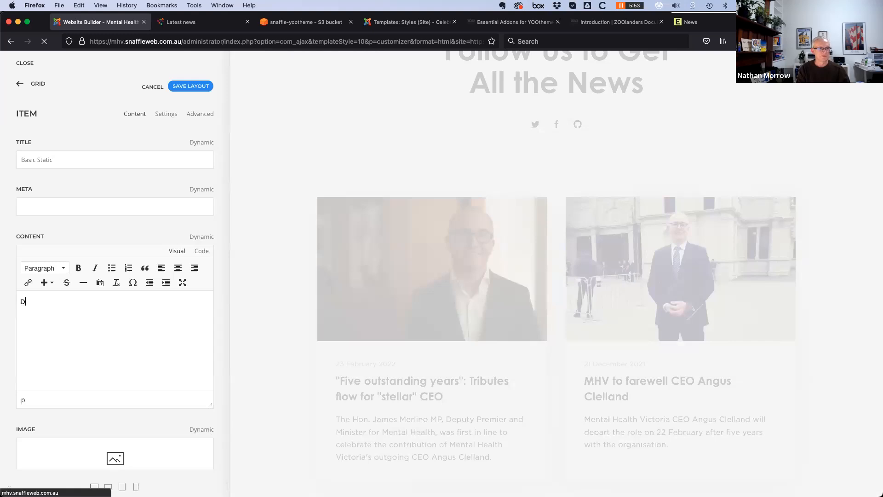
pyautogui.write('Some content here')
pyautogui.scroll(-5, 83, 445)
pyautogui.scroll(5, 79, 448)
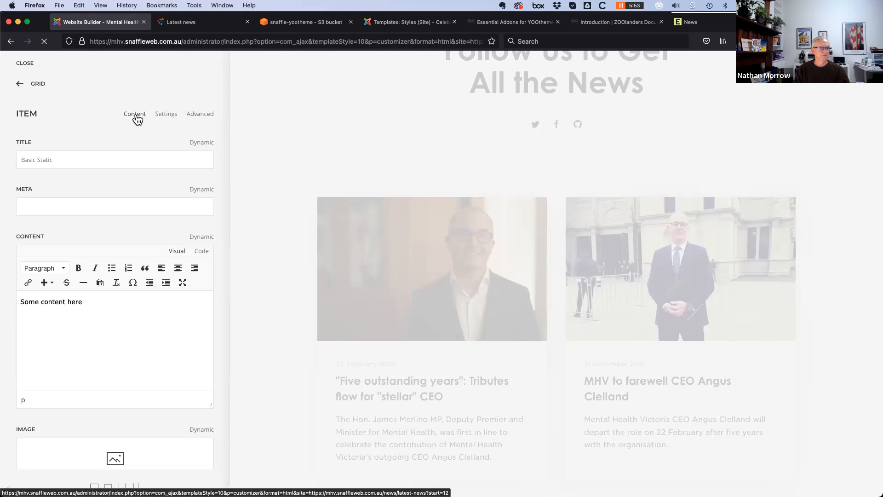
pyautogui.click(19, 85)
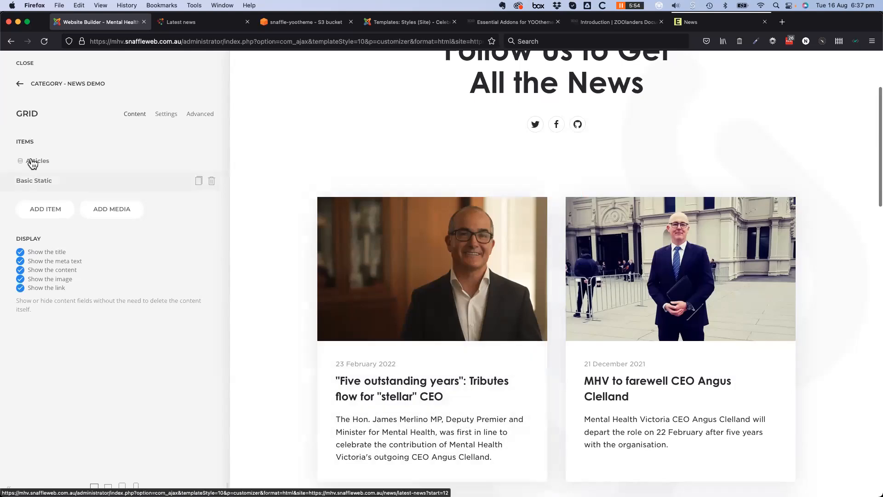
# Place Basic Static above Articles in the grid items and save the layout
pyautogui.moveTo(28, 181); pyautogui.dragTo(31, 159)
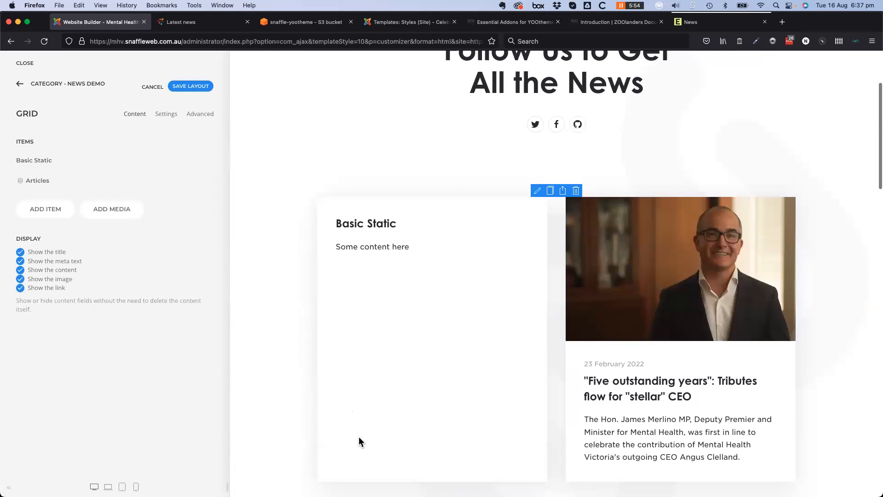
pyautogui.scroll(-3, 359, 441)
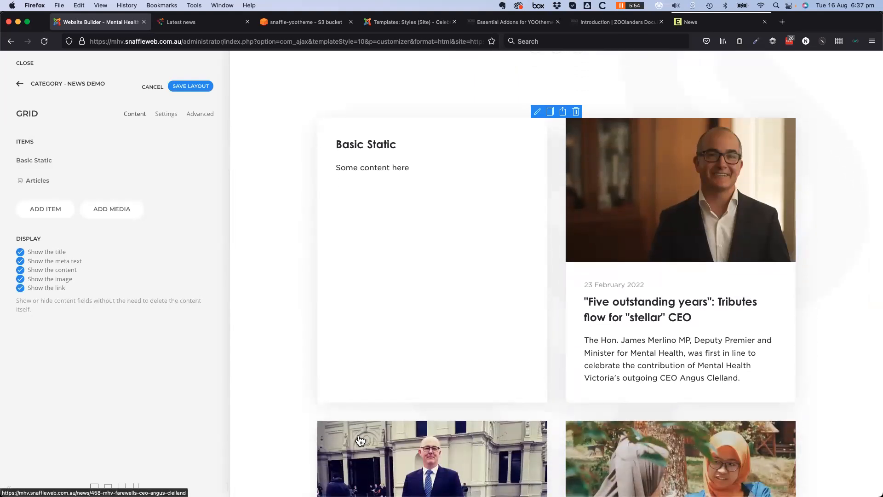
pyautogui.scroll(8, 359, 440)
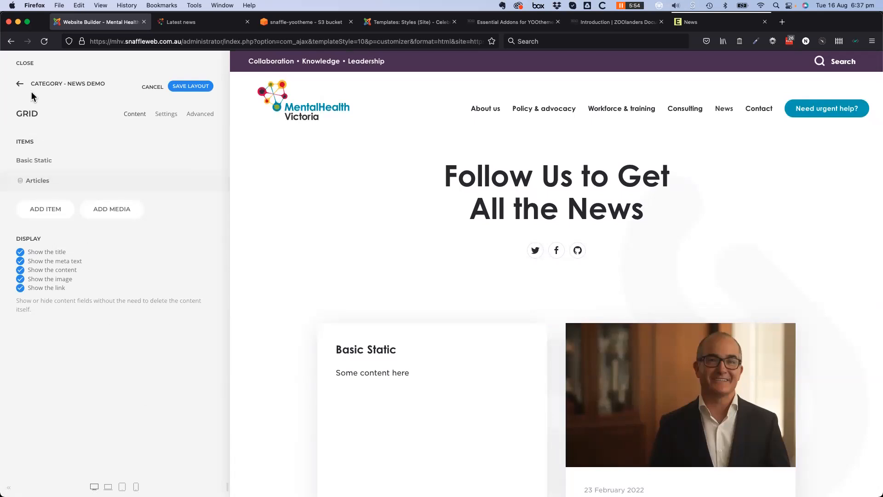
pyautogui.click(195, 86)
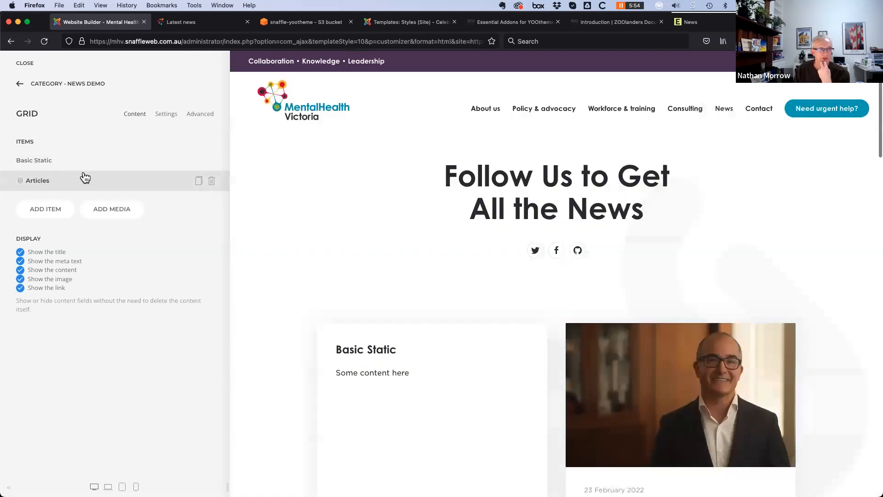
# Load the News & Inspiration pro layout from the Library, replacing the current layout
pyautogui.click(21, 83)
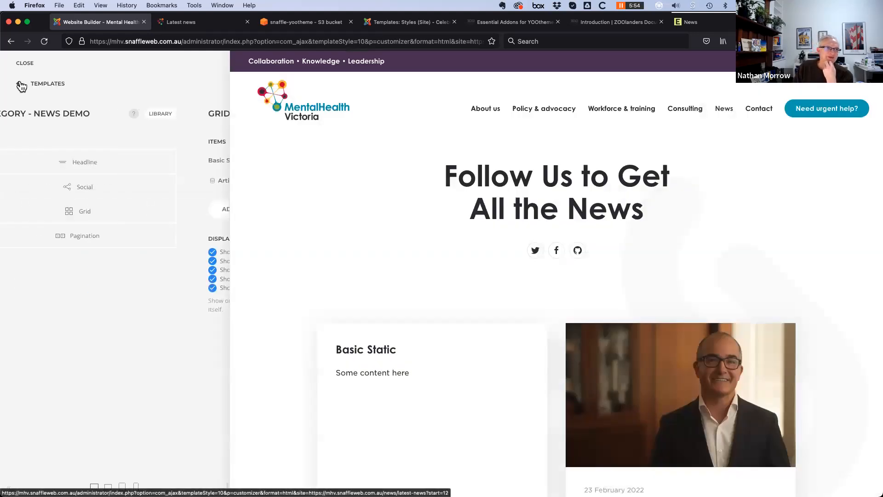
pyautogui.click(203, 114)
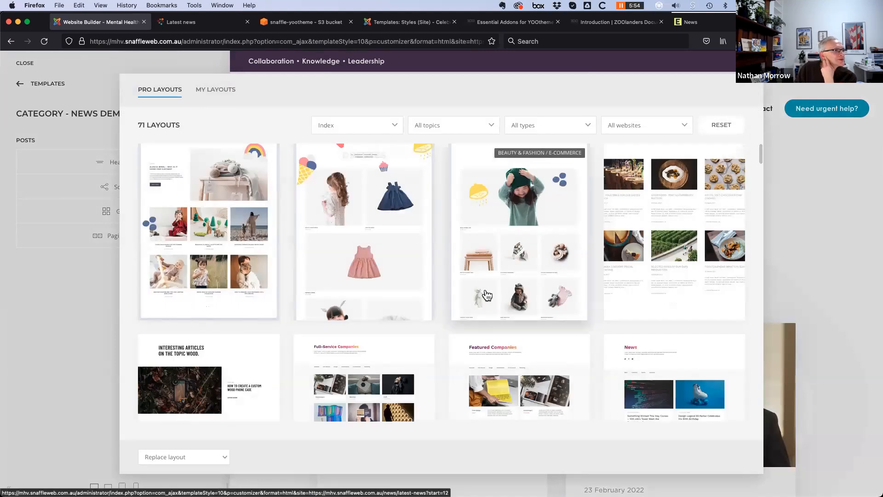
pyautogui.scroll(-10, 516, 327)
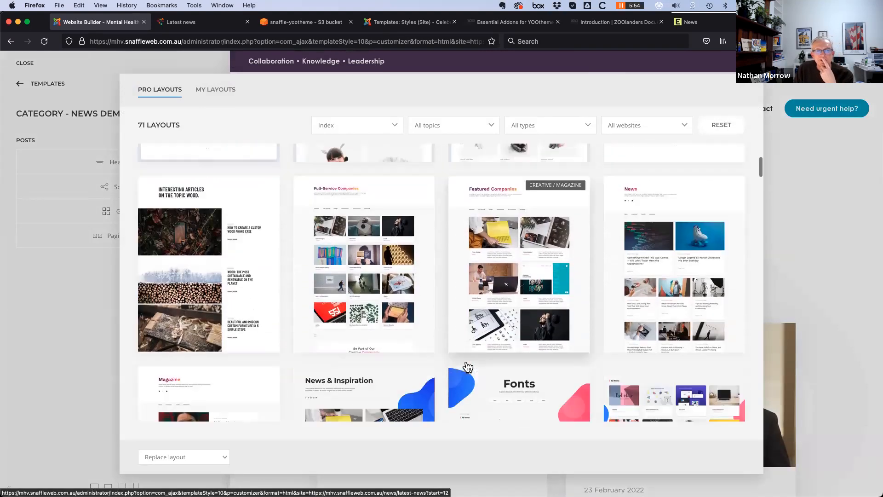
pyautogui.scroll(-5, 468, 367)
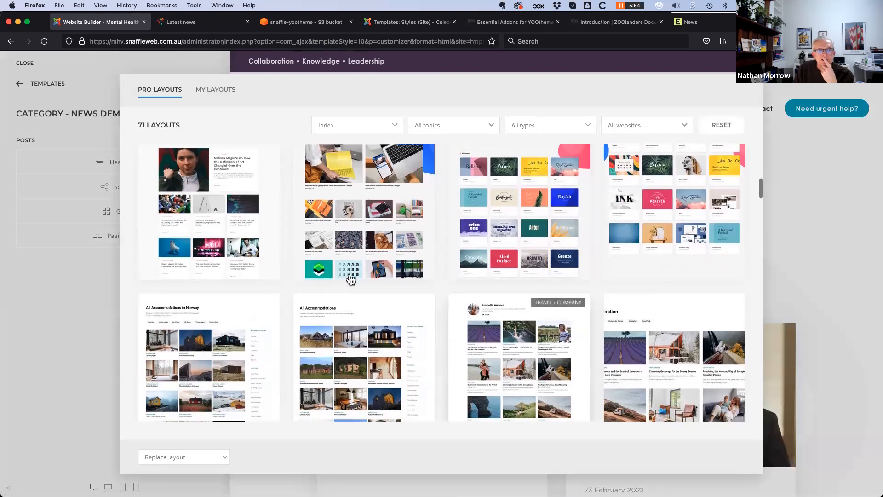
pyautogui.scroll(2, 373, 286)
pyautogui.click(372, 286)
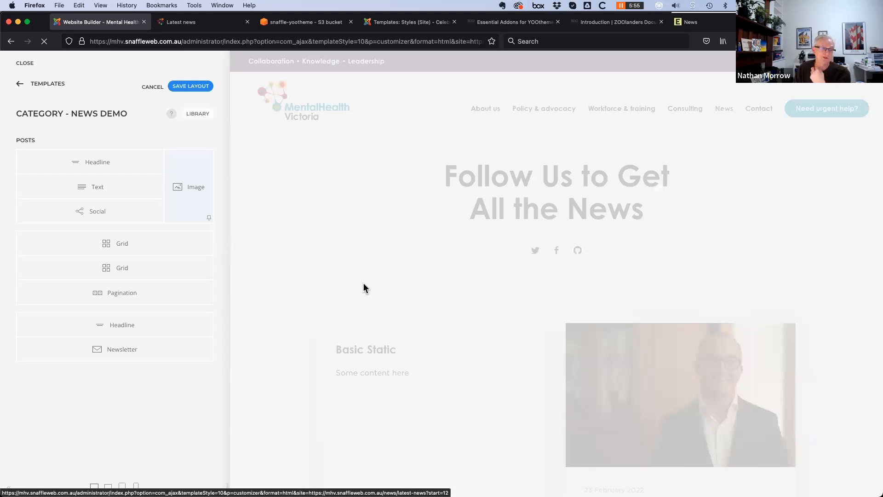
# Open the first grid's settings and review its Advanced options
pyautogui.scroll(-5, 353, 294)
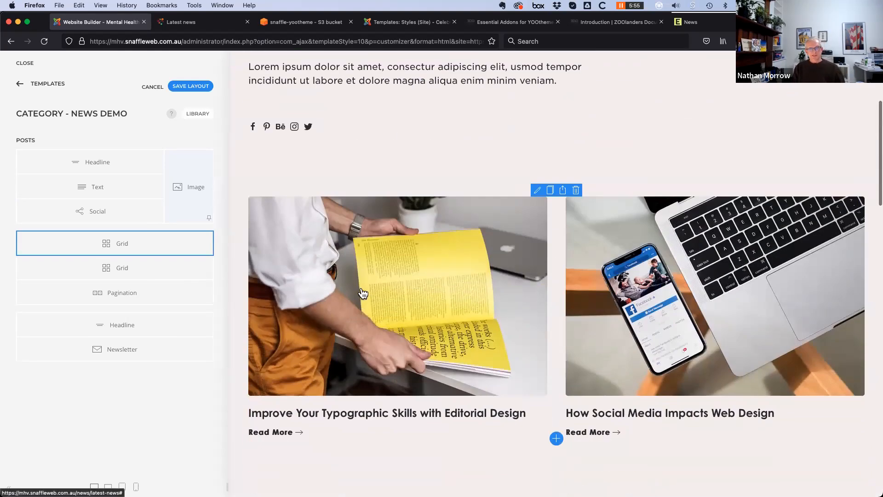
pyautogui.click(148, 248)
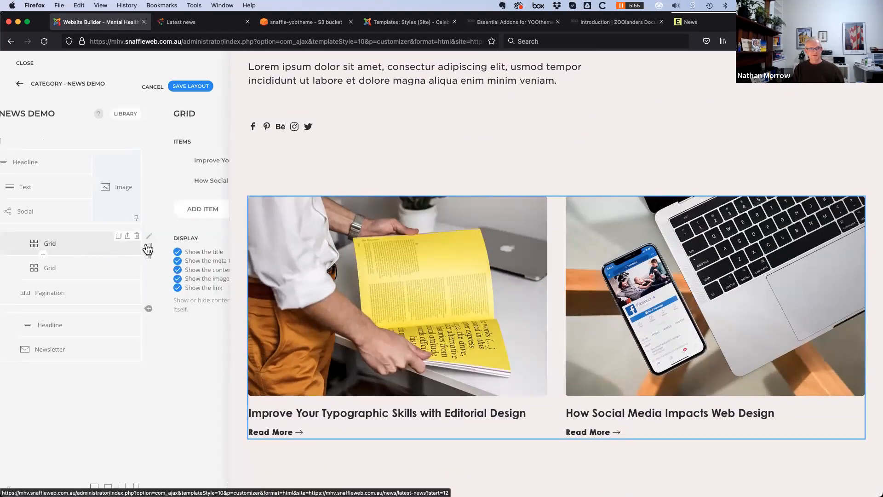
pyautogui.click(200, 114)
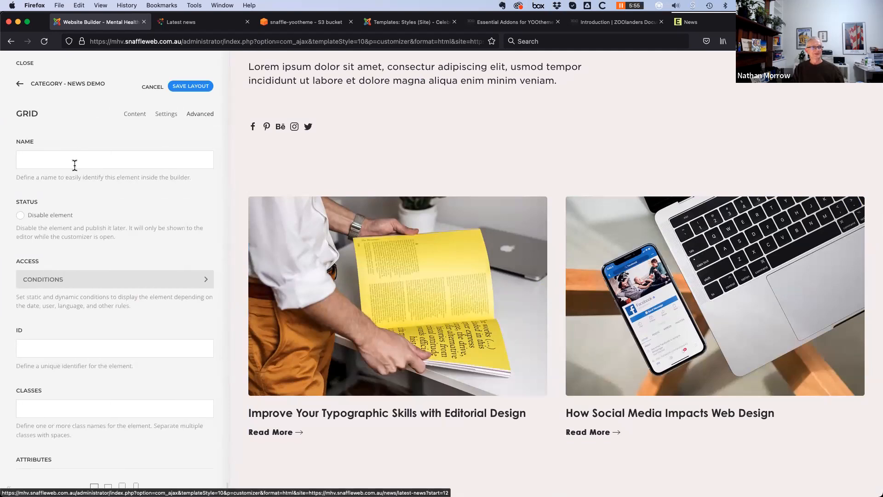
pyautogui.scroll(-3, 170, 339)
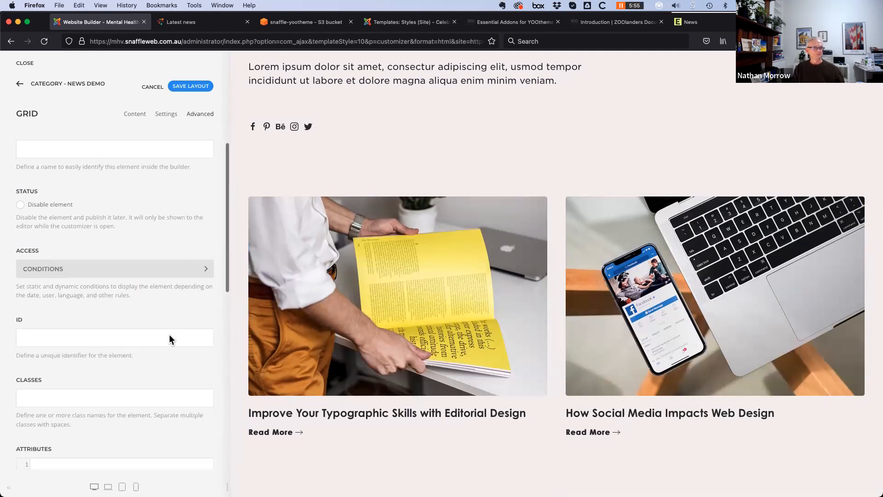
pyautogui.scroll(3, 164, 339)
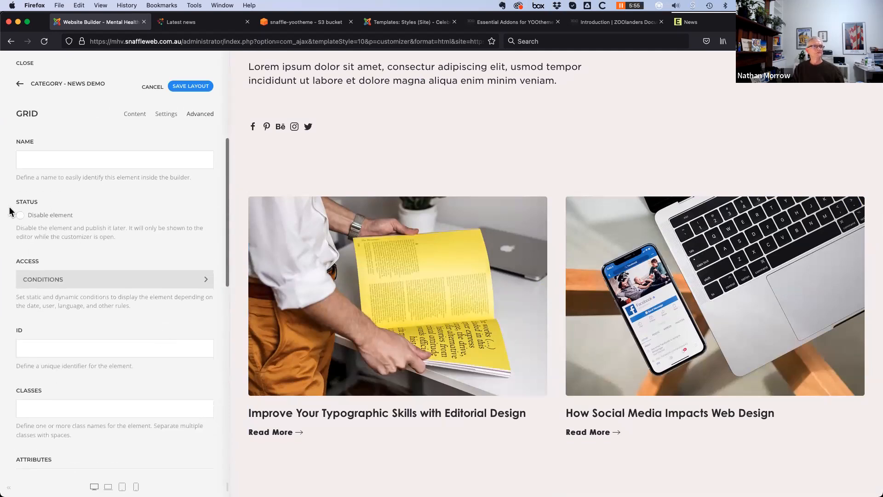
# Add a grid item sourcing Articles dynamically, with quantity 2
pyautogui.click(135, 115)
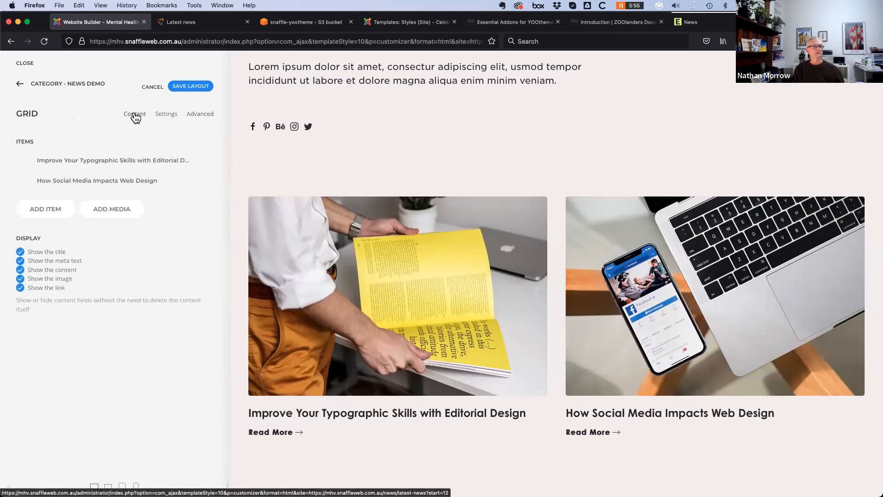
pyautogui.click(52, 211)
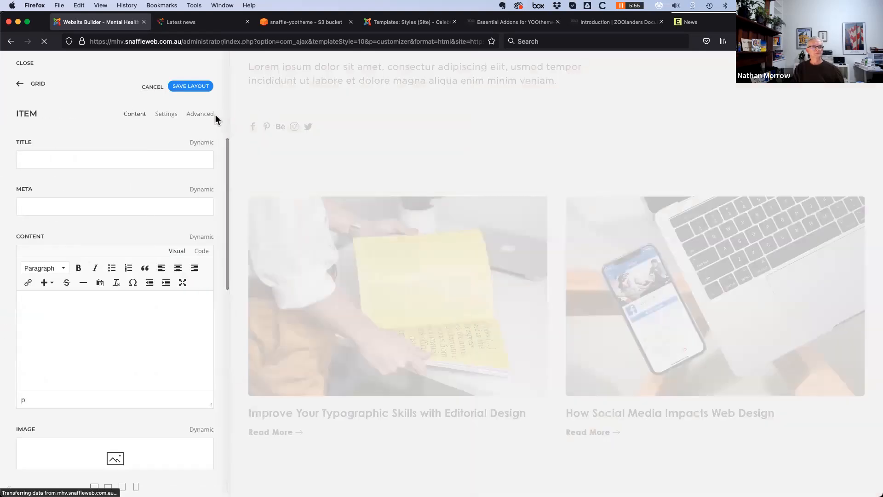
pyautogui.click(207, 118)
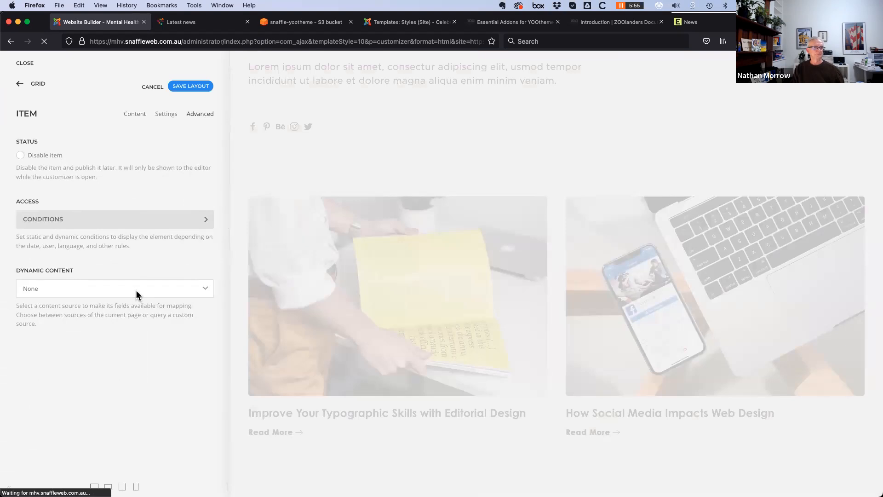
pyautogui.click(136, 294)
pyautogui.click(128, 313)
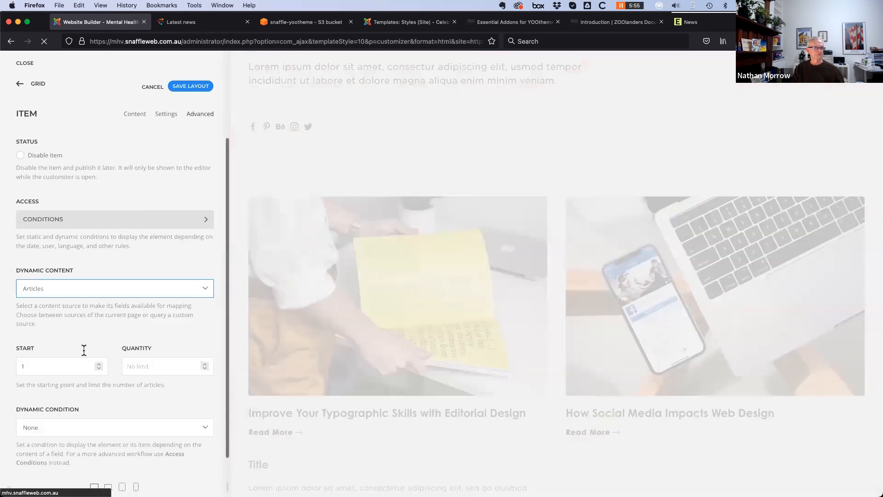
pyautogui.scroll(-1, 97, 368)
pyautogui.click(169, 357)
pyautogui.write('2')
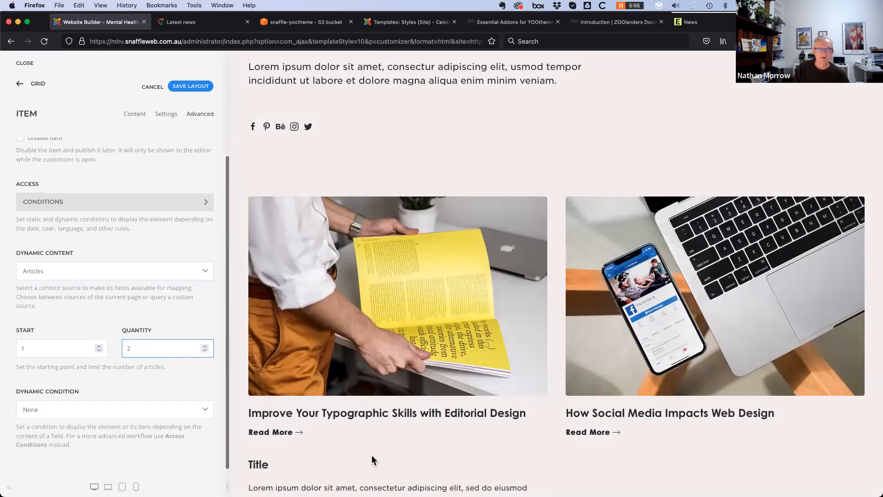
pyautogui.scroll(-3, 371, 455)
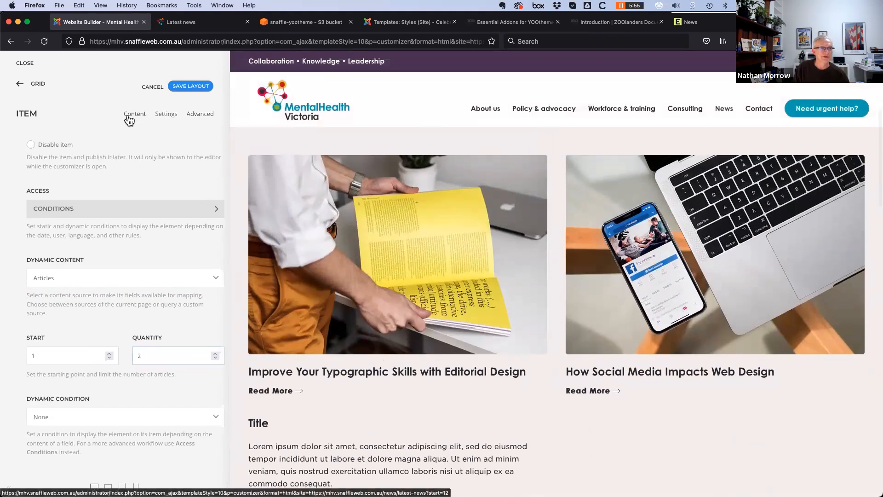
# Map the grid item's title to the article Title field, leaving the meta field unmapped
pyautogui.click(132, 113)
pyautogui.click(202, 143)
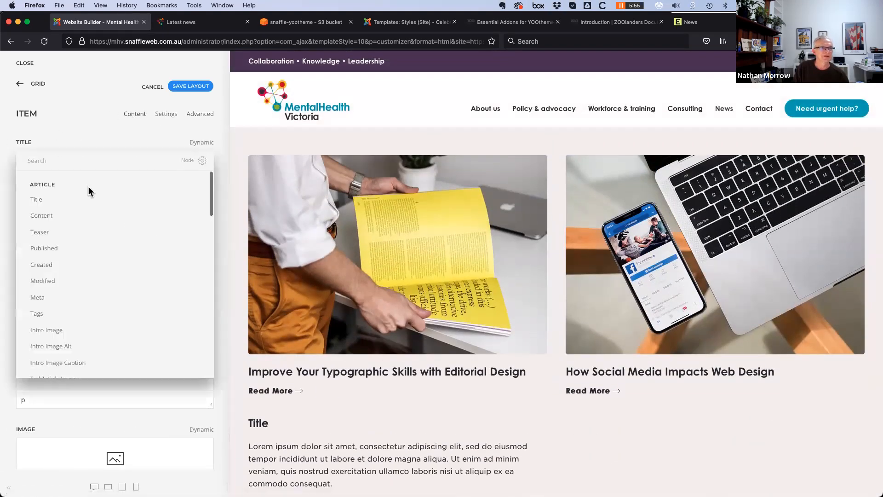
pyautogui.click(65, 201)
pyautogui.click(202, 190)
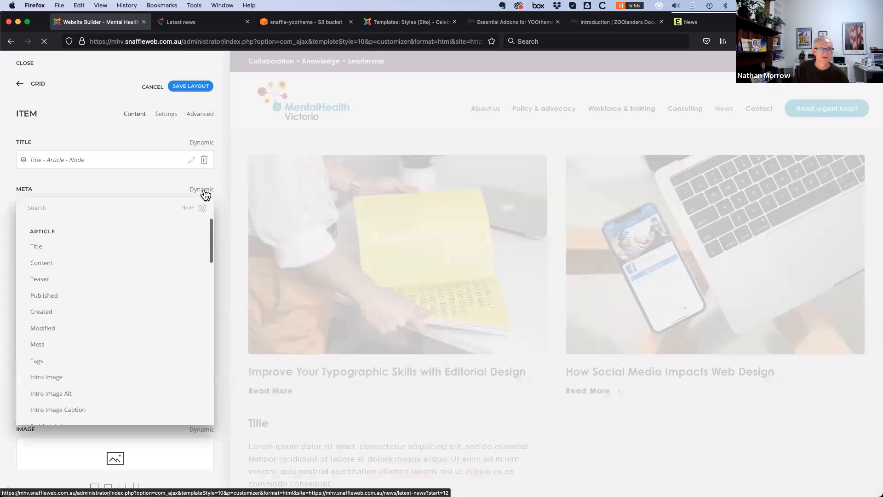
pyautogui.click(109, 186)
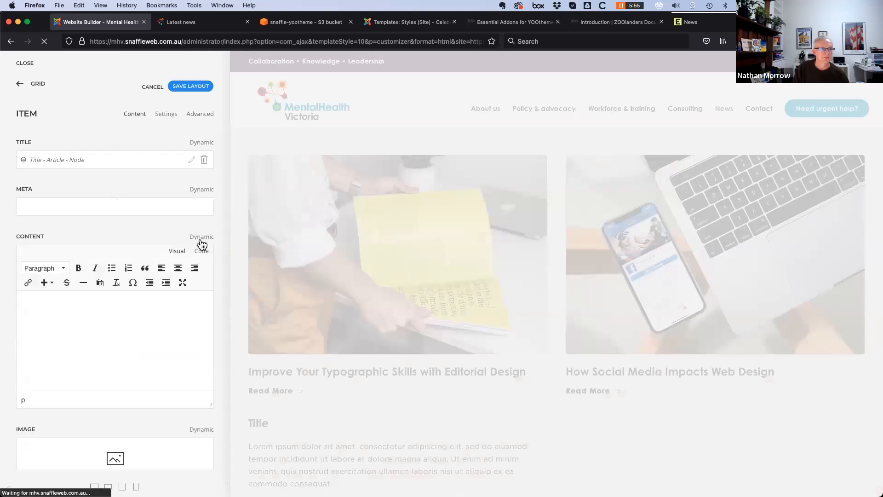
pyautogui.scroll(-3, 99, 352)
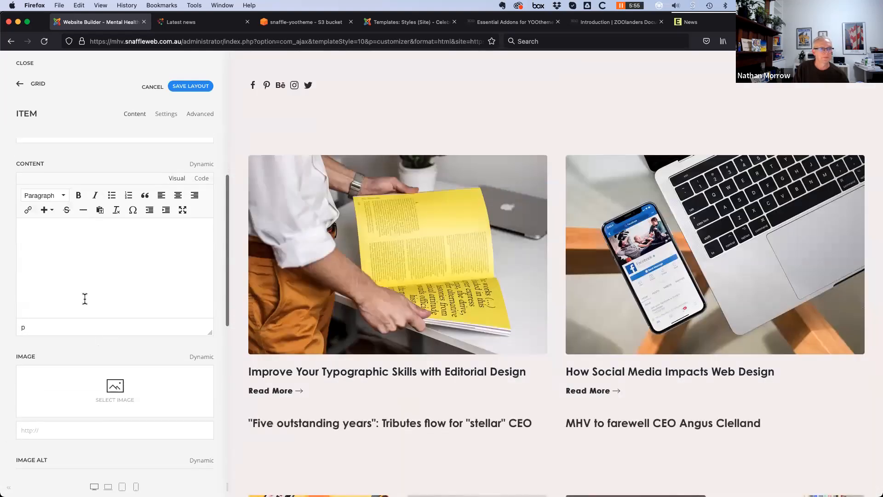
pyautogui.scroll(-3, 134, 384)
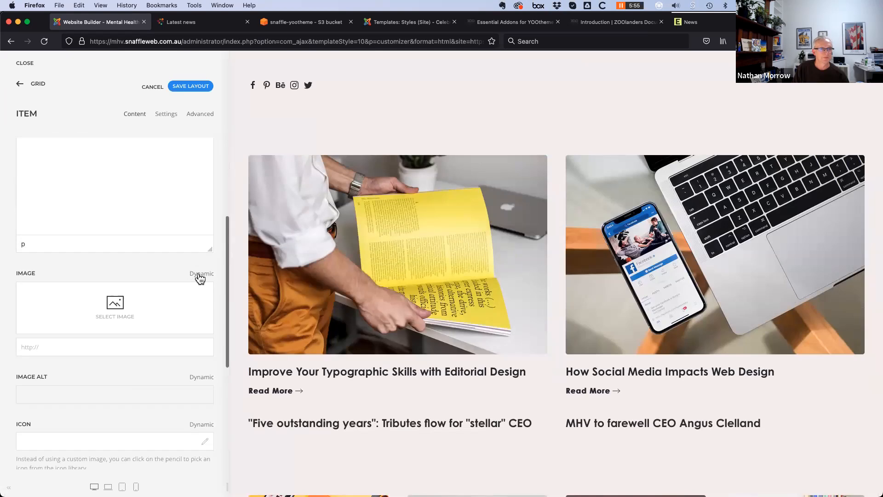
# Map the item's image to Intro Image and its link to the article Link
pyautogui.click(200, 278)
pyautogui.scroll(-2, 64, 427)
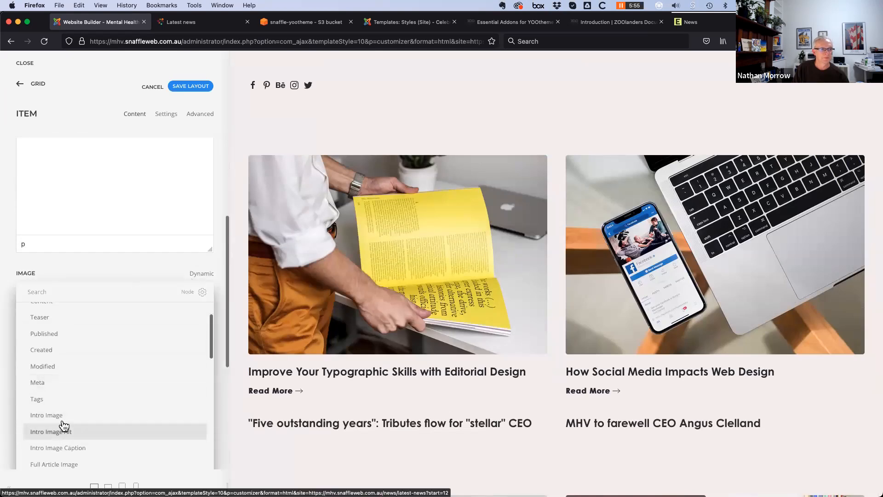
pyautogui.click(64, 417)
pyautogui.scroll(-5, 106, 418)
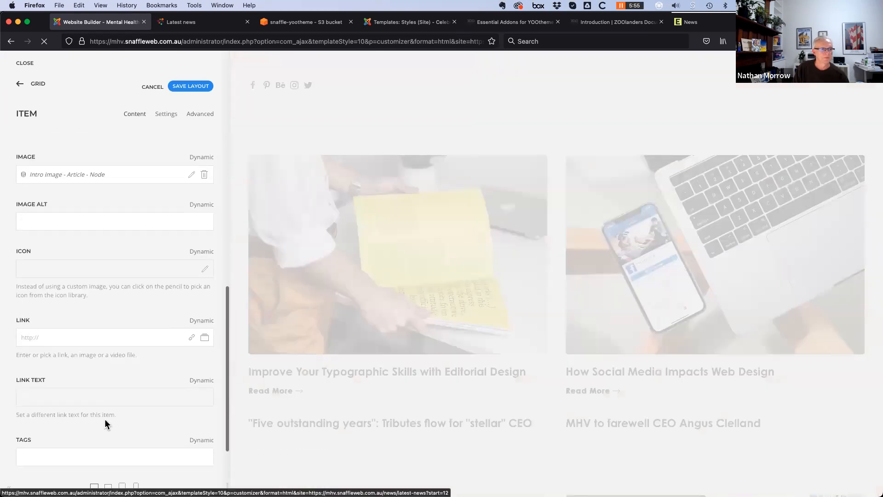
pyautogui.click(200, 304)
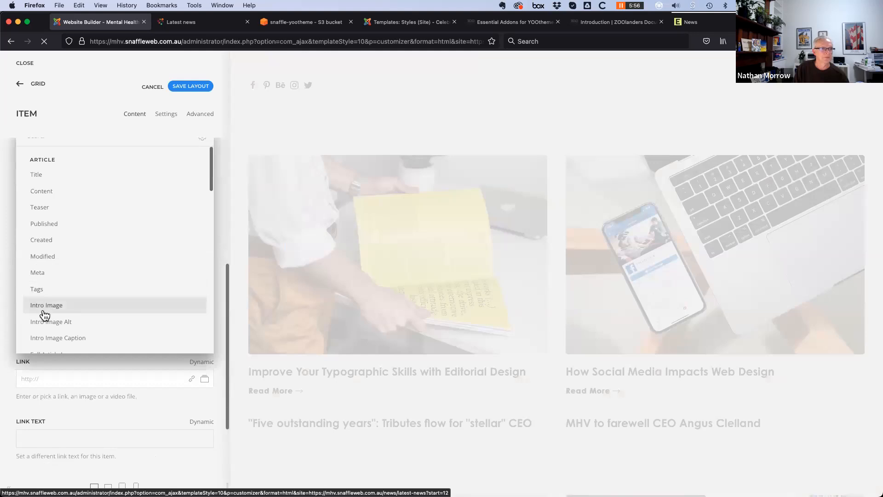
pyautogui.scroll(-3, 43, 313)
pyautogui.click(48, 260)
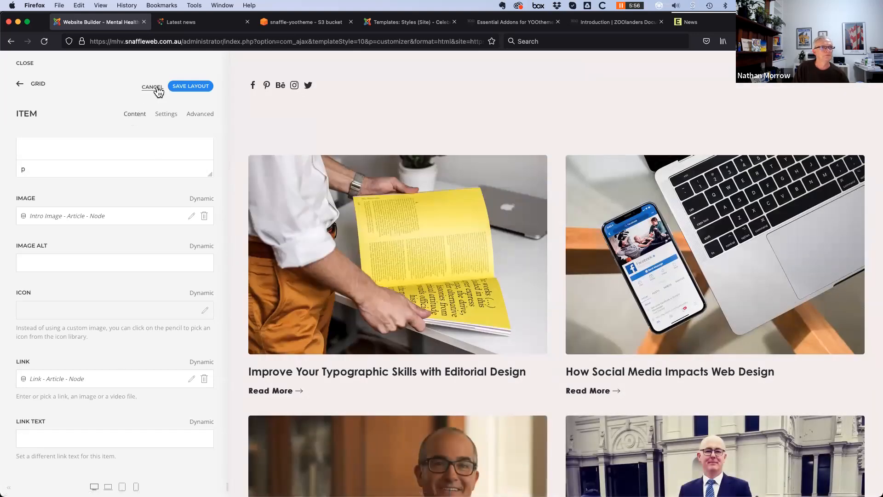
pyautogui.click(19, 85)
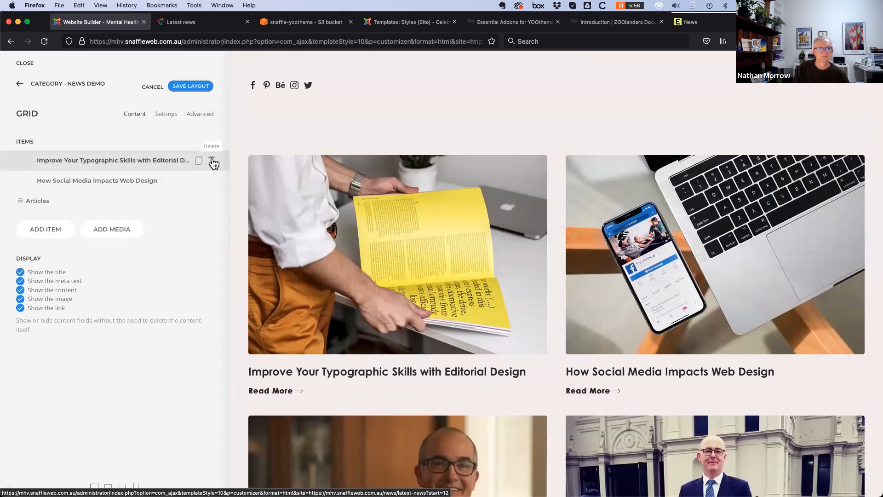
# Delete both static placeholder items, keeping only the Articles item in the first grid
pyautogui.click(212, 161)
pyautogui.click(213, 161)
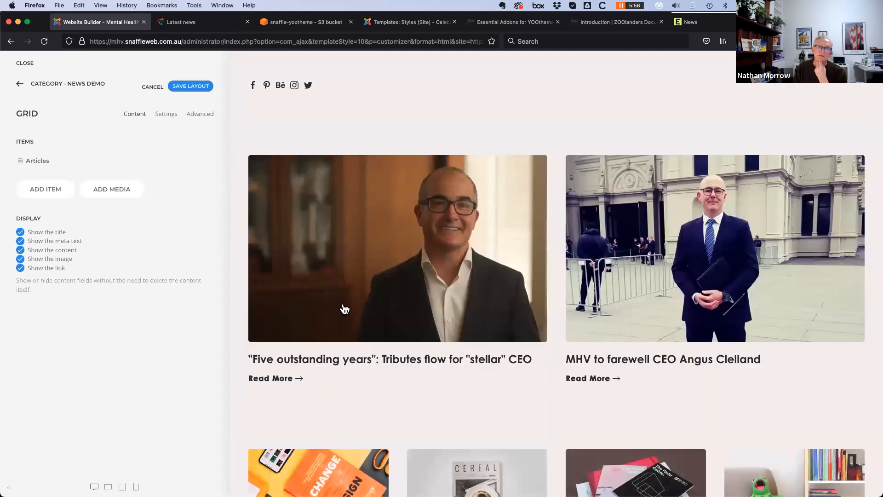
pyautogui.scroll(-3, 433, 403)
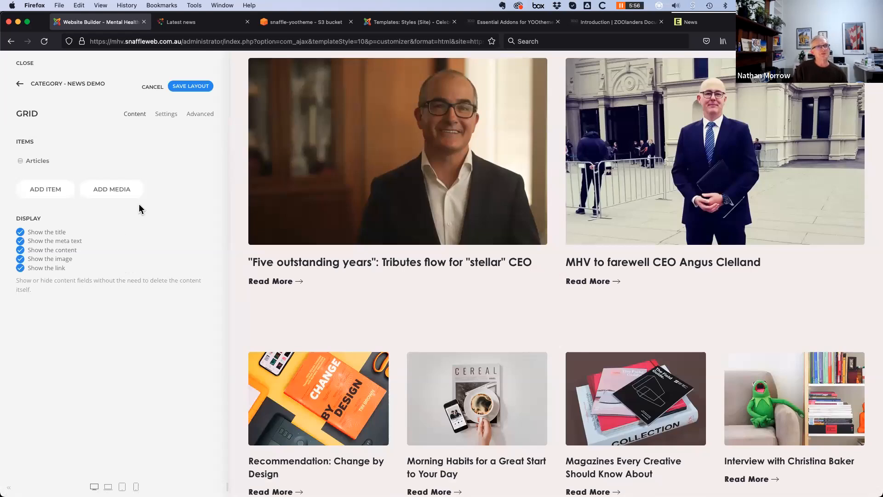
# Add an Articles-sourced item to the second grid with its Start set to 3
pyautogui.click(19, 88)
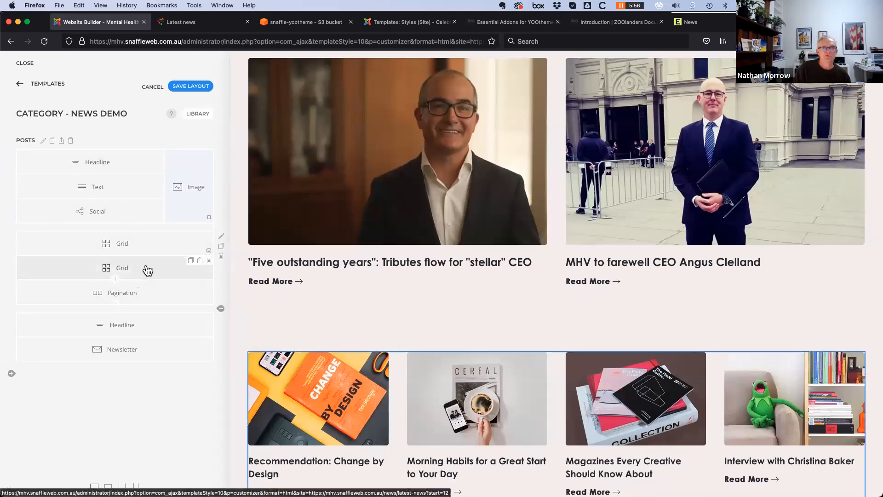
pyautogui.click(144, 268)
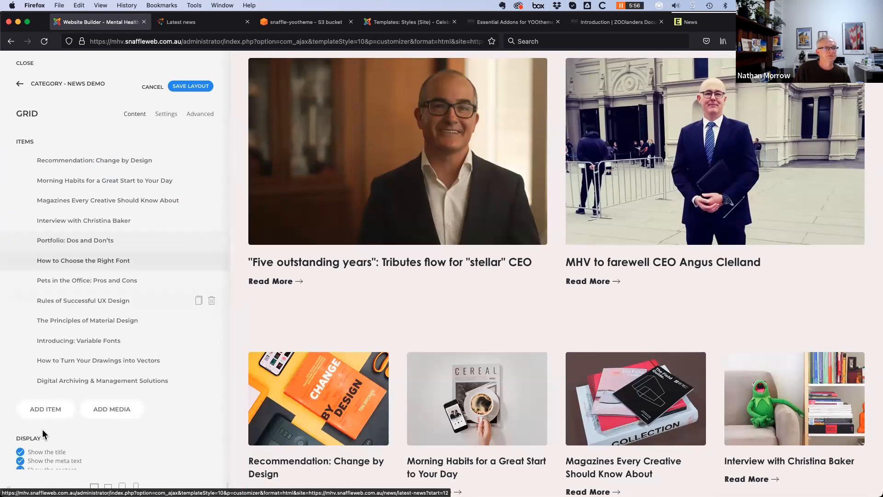
pyautogui.click(50, 410)
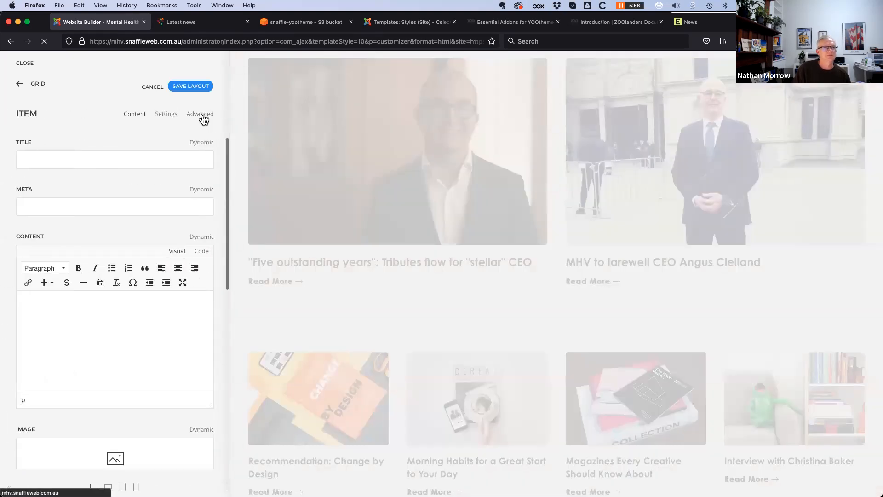
pyautogui.click(200, 114)
pyautogui.click(110, 291)
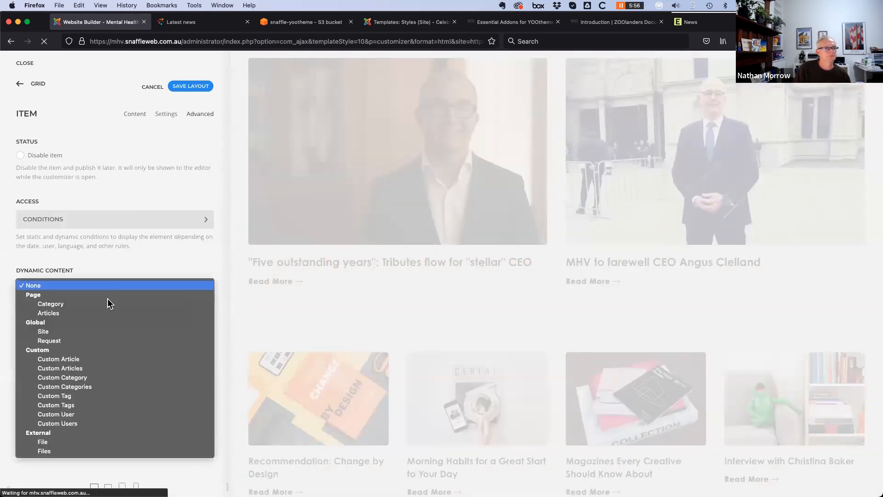
pyautogui.click(105, 312)
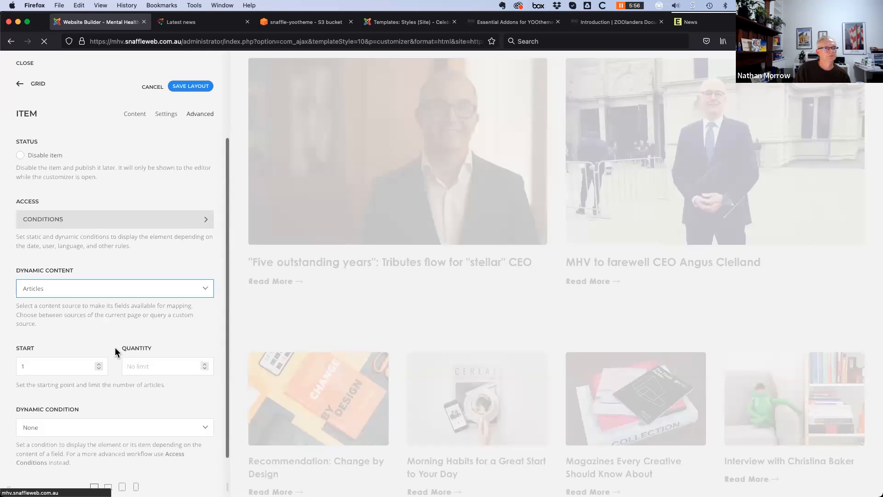
pyautogui.scroll(-1, 114, 347)
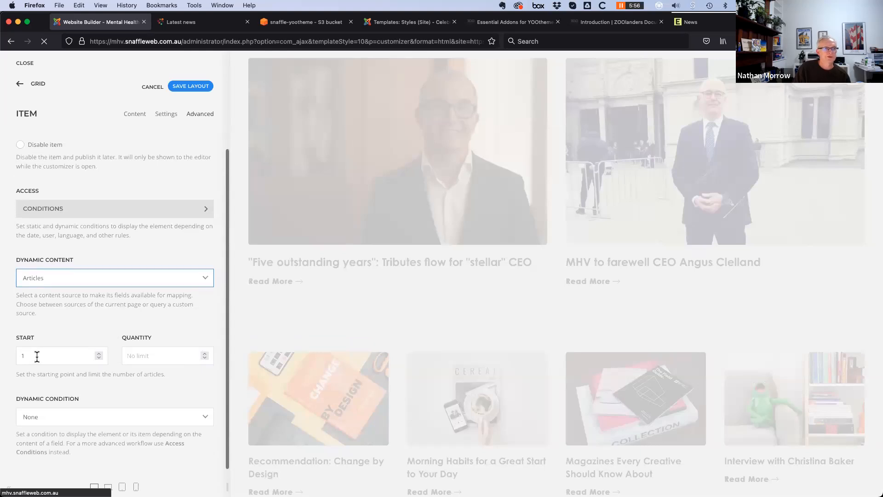
pyautogui.press('Tab')
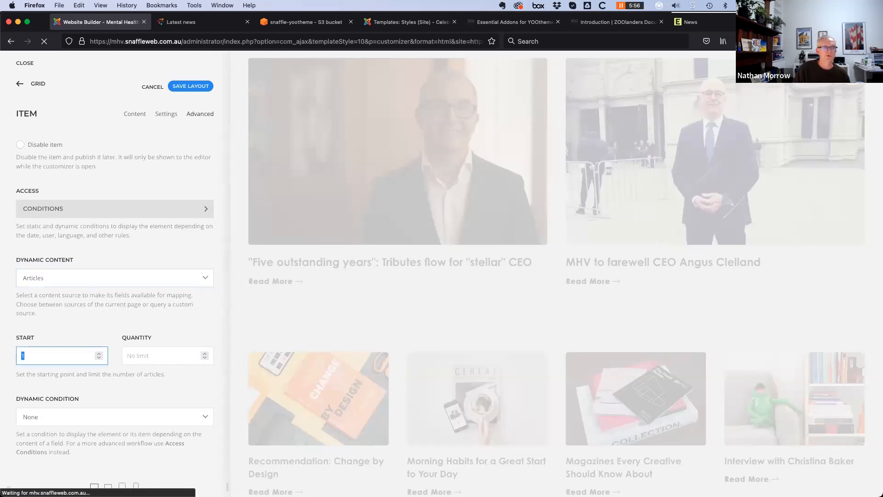
pyautogui.write('3')
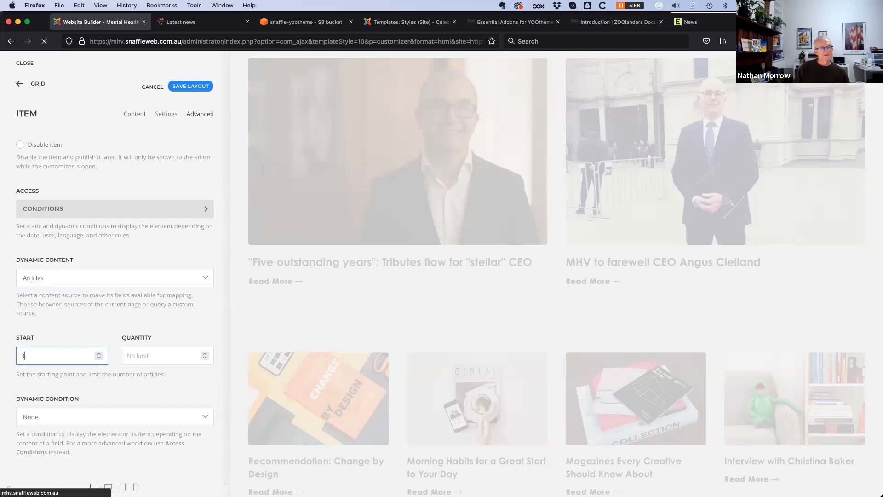
pyautogui.press('Tab')
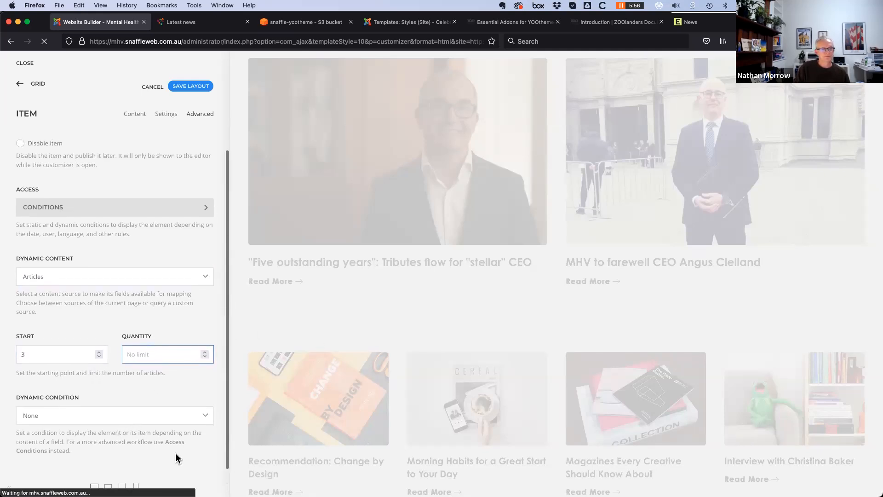
pyautogui.scroll(1, 83, 431)
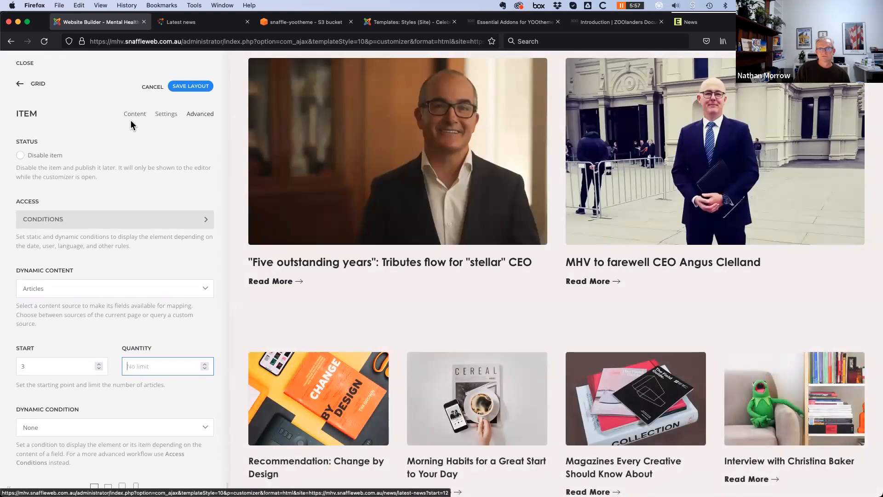
# Map the new item's title, image and link to Title, Intro Image and Link
pyautogui.click(134, 117)
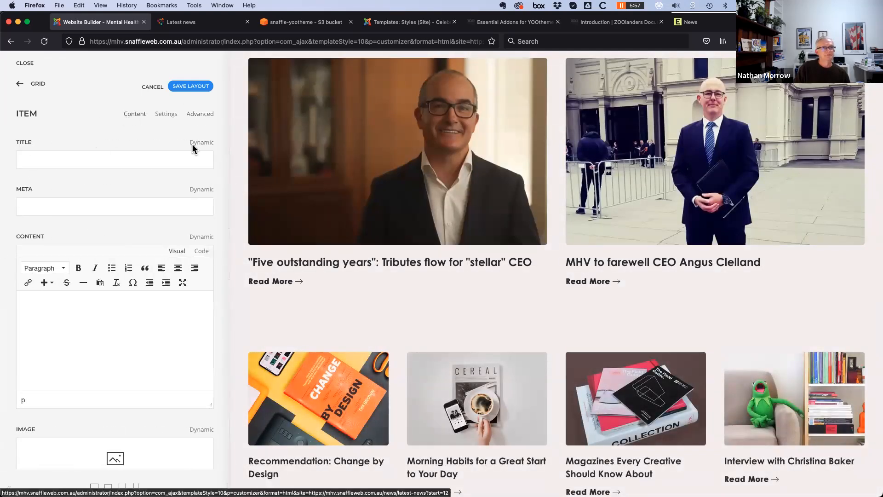
pyautogui.click(200, 146)
pyautogui.click(49, 199)
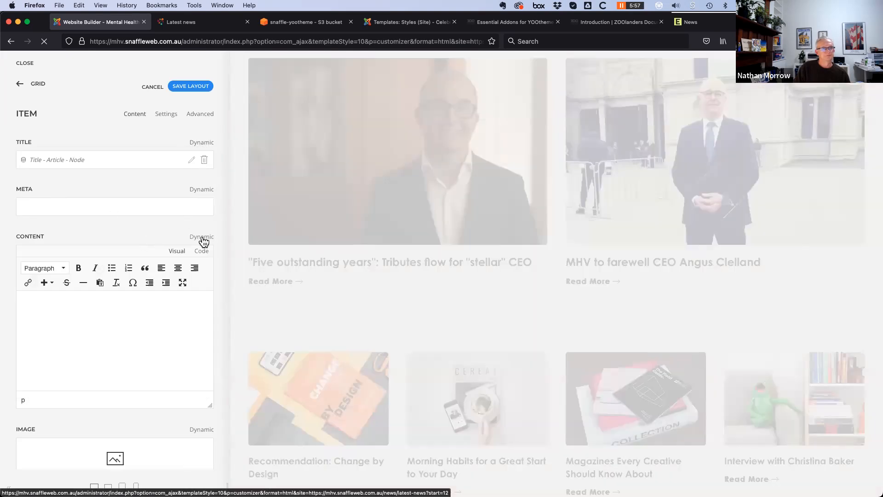
pyautogui.scroll(-4, 124, 338)
pyautogui.click(200, 260)
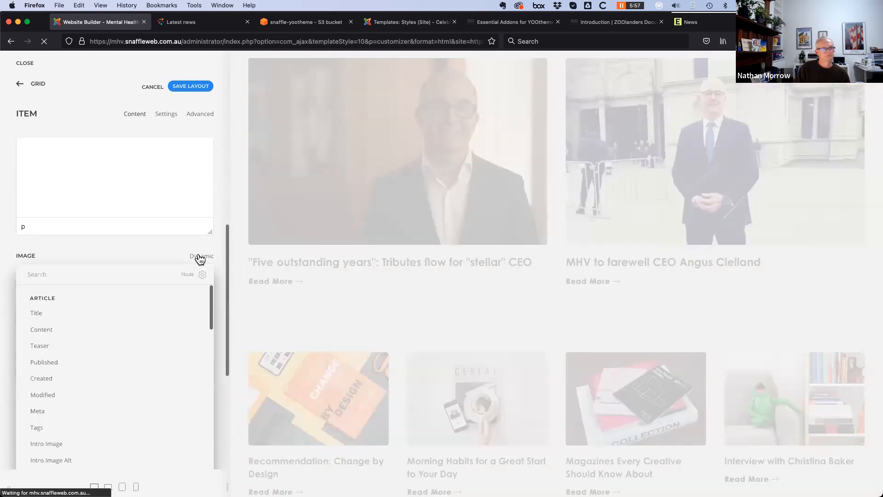
pyautogui.click(49, 447)
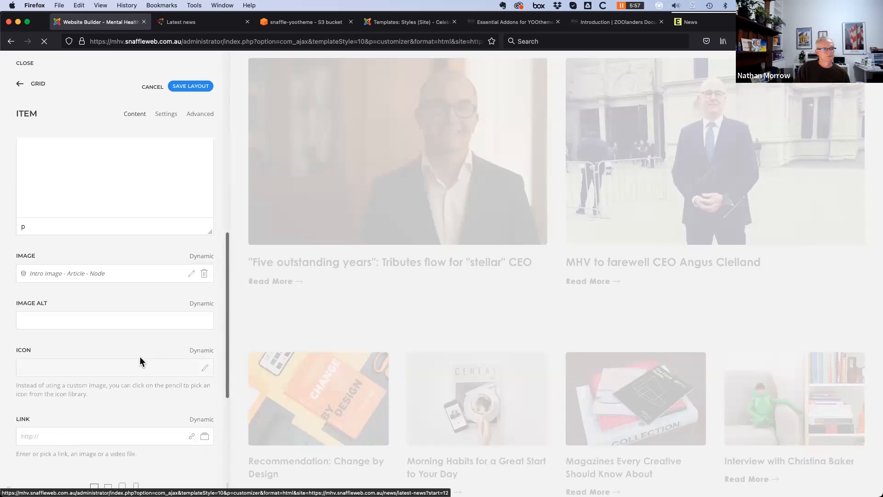
pyautogui.scroll(-3, 140, 356)
pyautogui.scroll(-1, 184, 299)
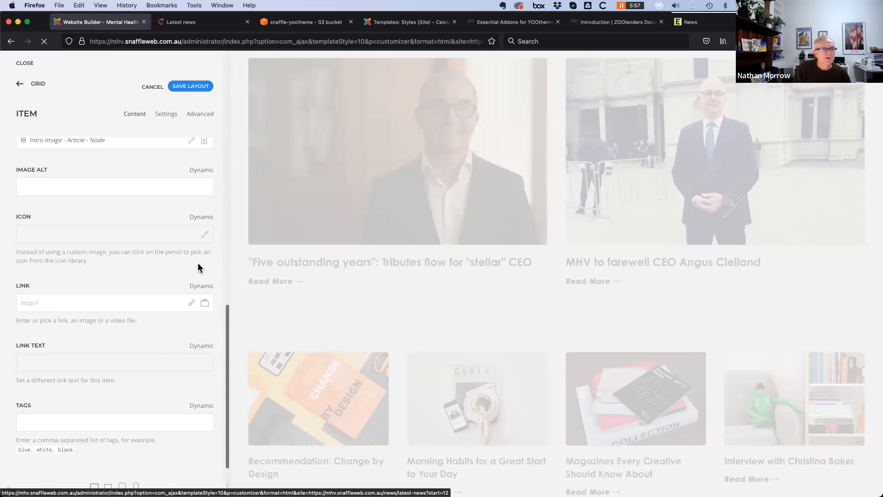
pyautogui.click(200, 286)
pyautogui.scroll(-10, 69, 318)
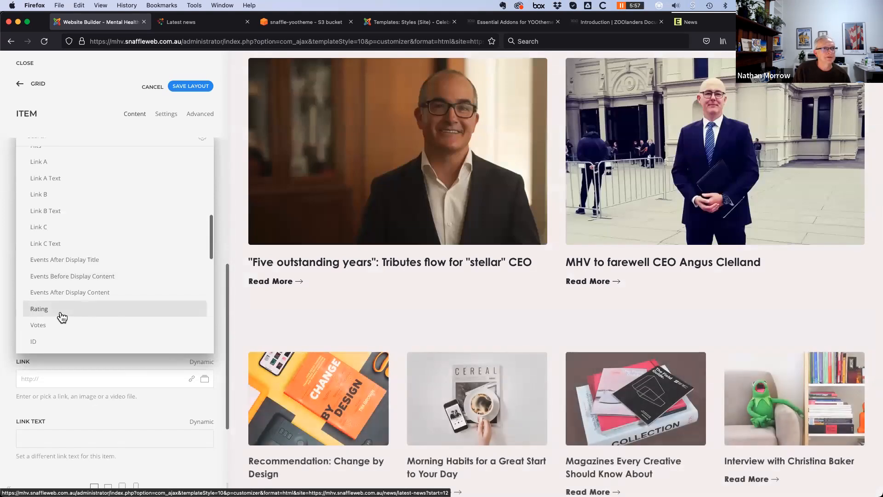
pyautogui.scroll(2, 46, 194)
pyautogui.click(46, 177)
pyautogui.scroll(-3, 101, 390)
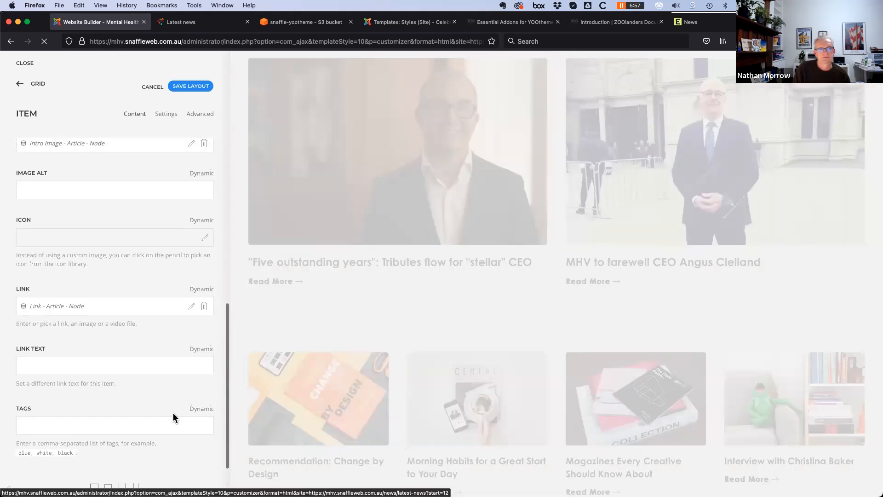
pyautogui.scroll(7, 125, 383)
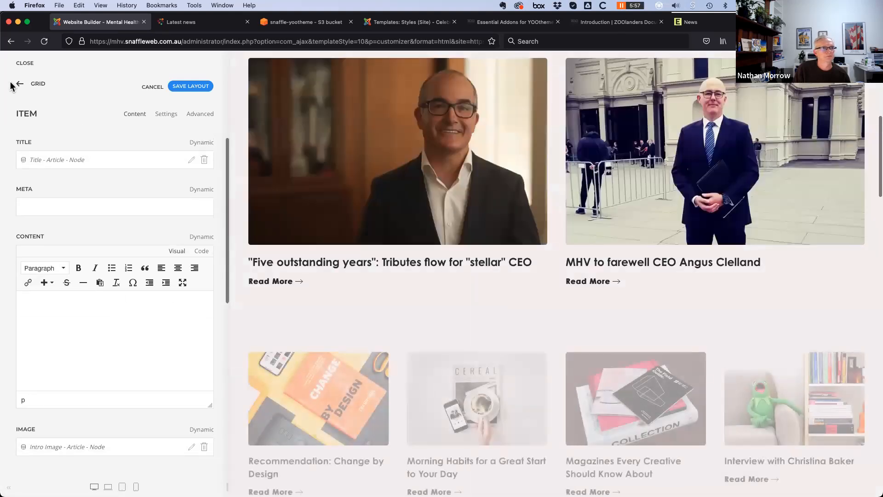
# Drag the Articles item to the top of the second grid's items and check the preview
pyautogui.click(19, 84)
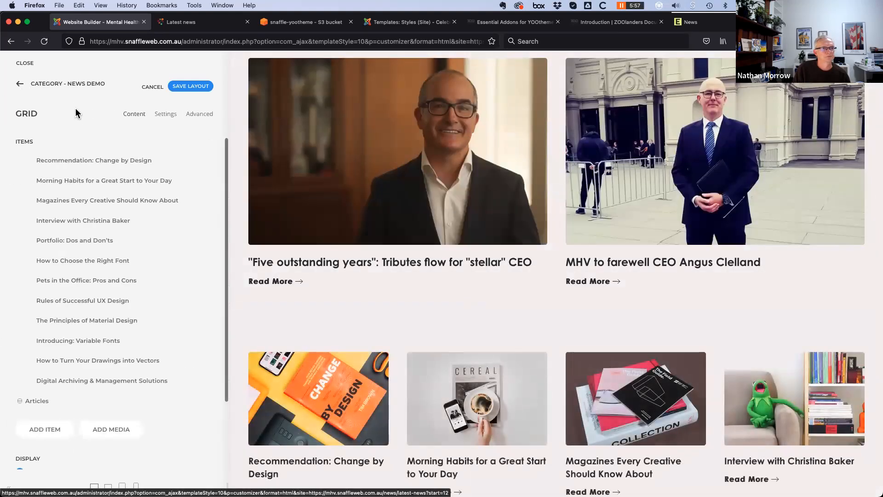
pyautogui.moveTo(38, 405); pyautogui.dragTo(48, 148)
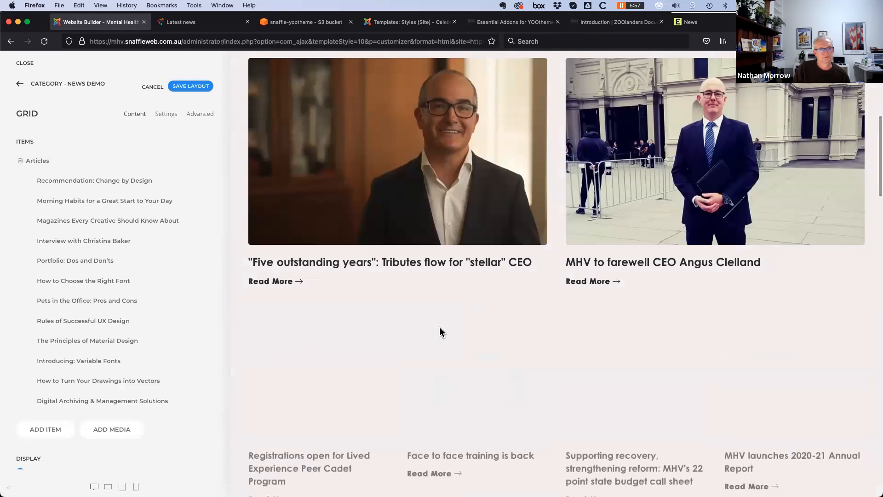
pyautogui.scroll(-3, 398, 411)
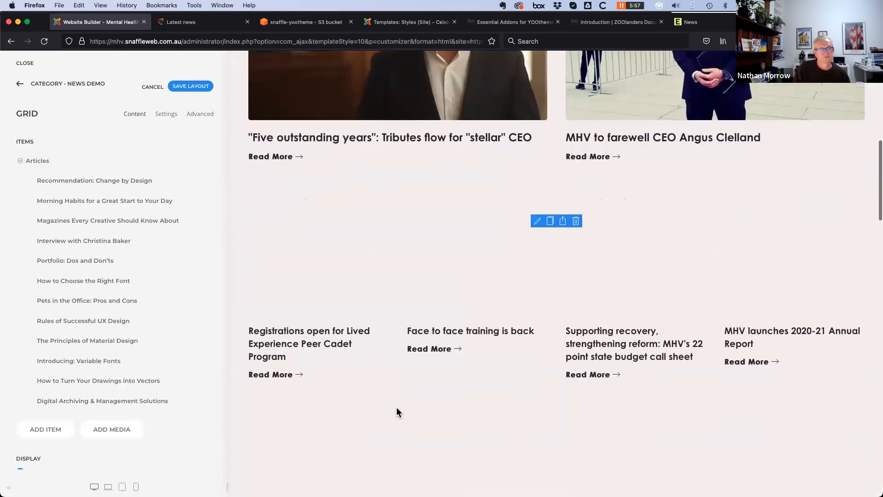
pyautogui.scroll(-3, 396, 406)
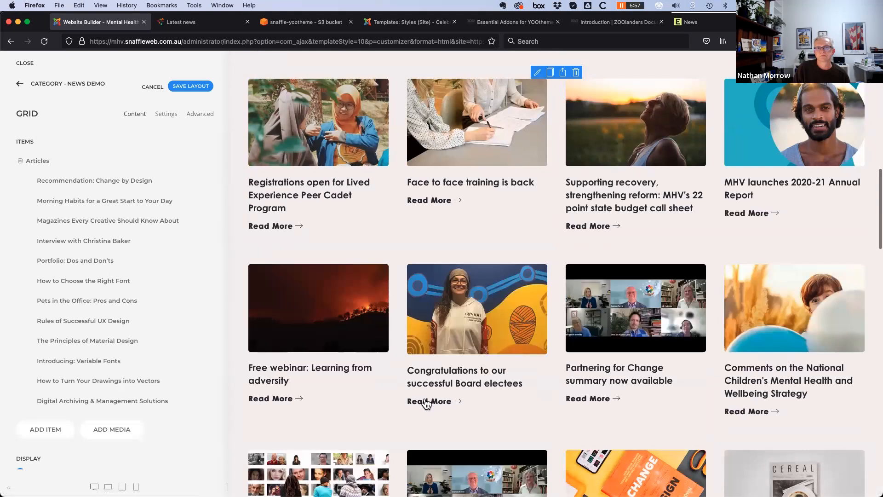
pyautogui.scroll(9, 329, 333)
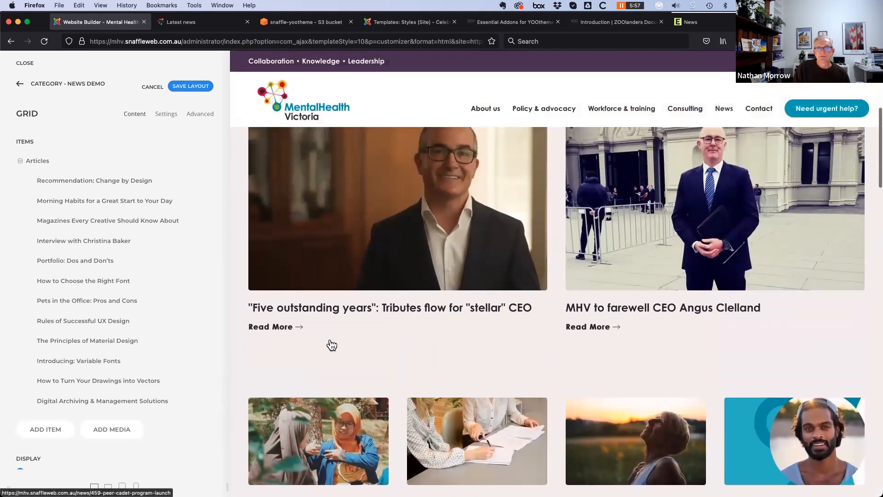
pyautogui.scroll(-3, 343, 173)
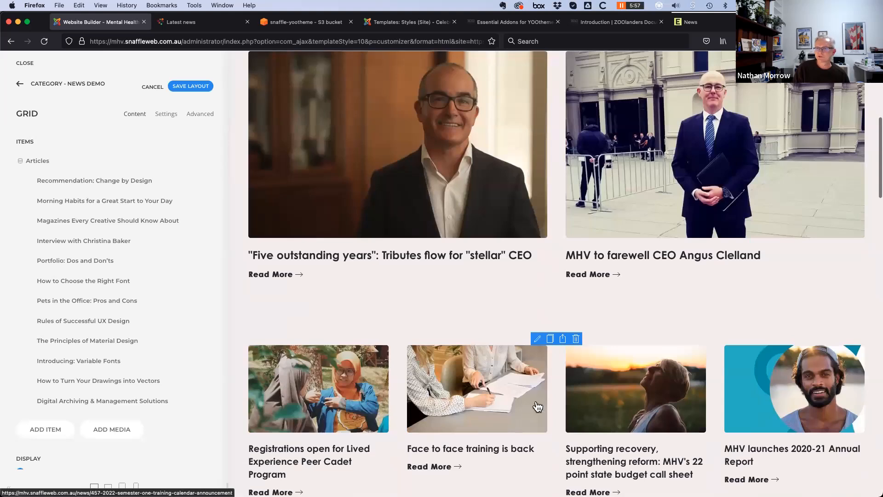
pyautogui.scroll(-1, 561, 411)
pyautogui.scroll(-2, 562, 411)
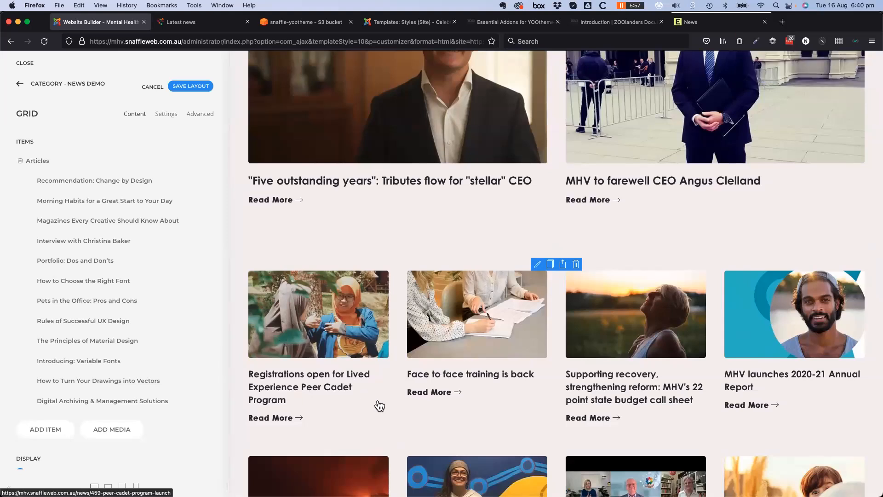
pyautogui.scroll(6, 378, 404)
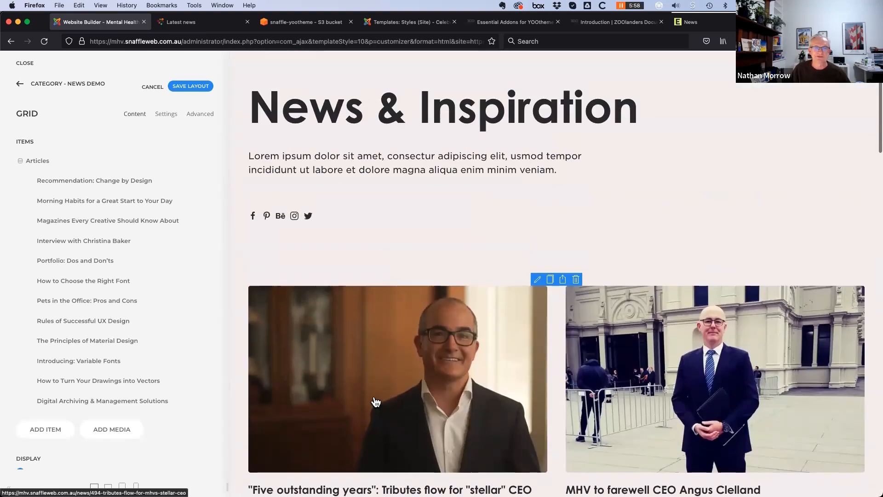
pyautogui.scroll(3, 376, 402)
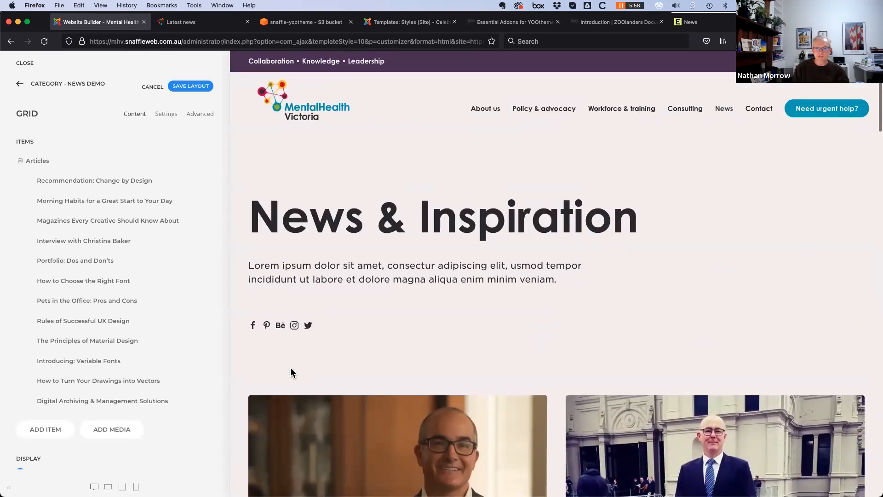
pyautogui.scroll(-6, 291, 372)
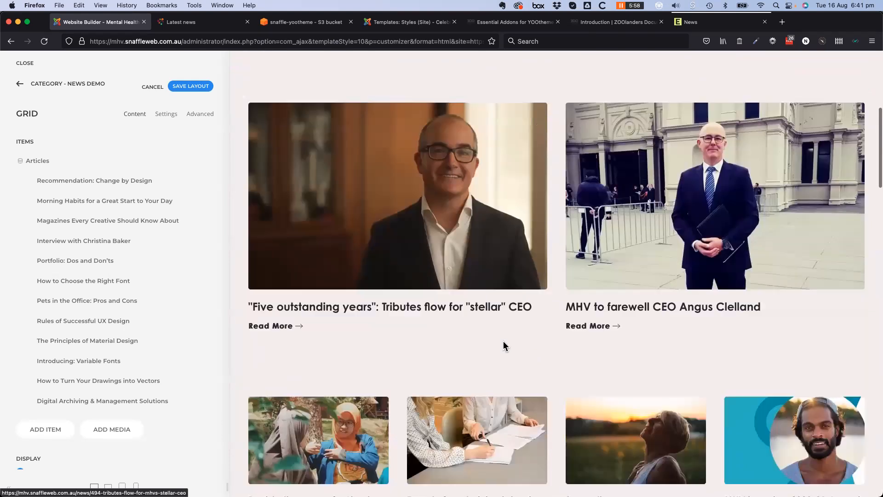
pyautogui.scroll(-3, 506, 345)
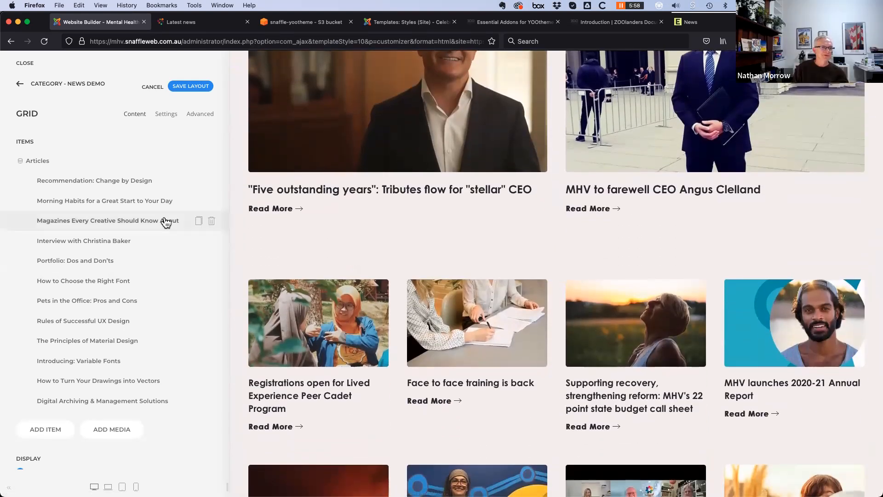
pyautogui.scroll(-3, 129, 281)
pyautogui.scroll(3, 69, 207)
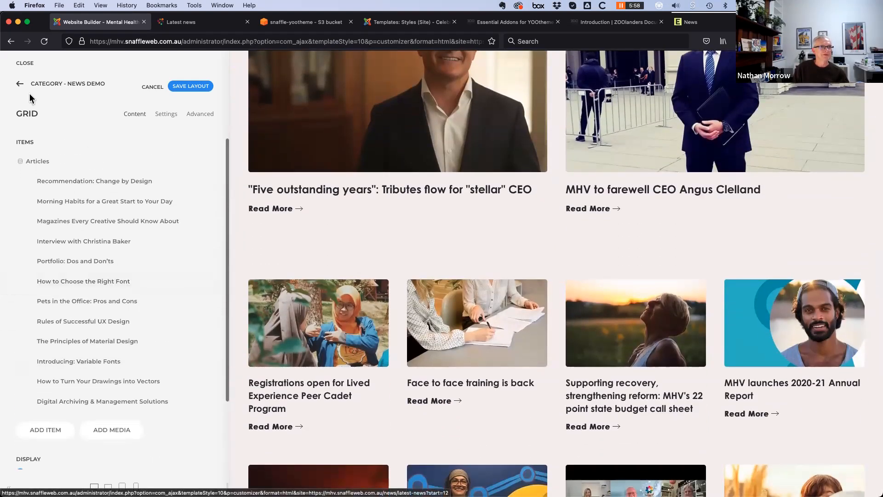
# Save the News Demo layout, back out to the customizer home, and switch to the ZOOlanders Docs tab
pyautogui.click(186, 88)
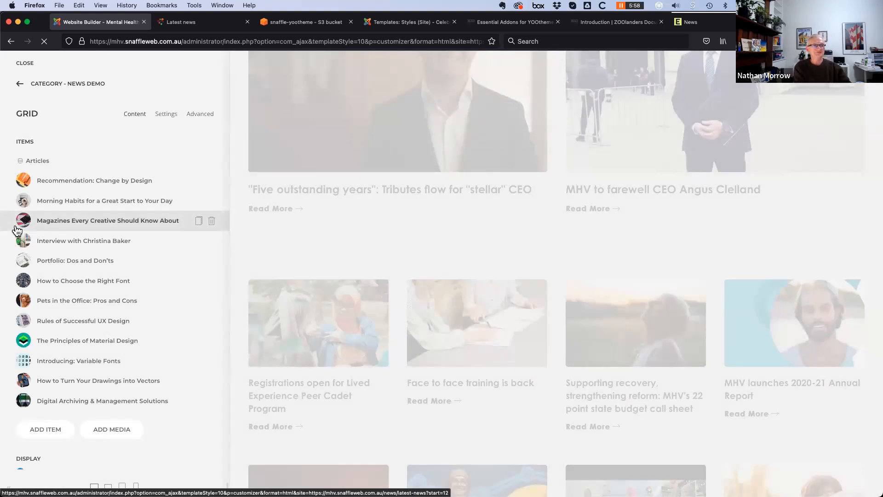
pyautogui.click(20, 84)
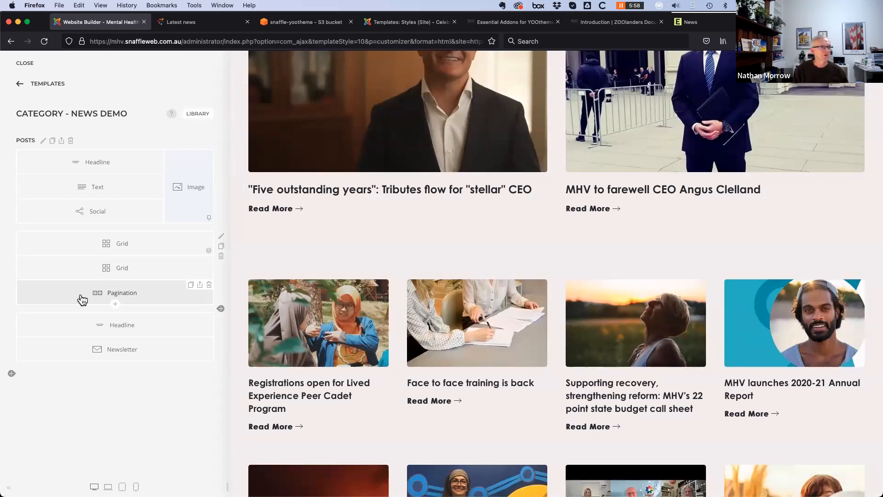
pyautogui.click(26, 87)
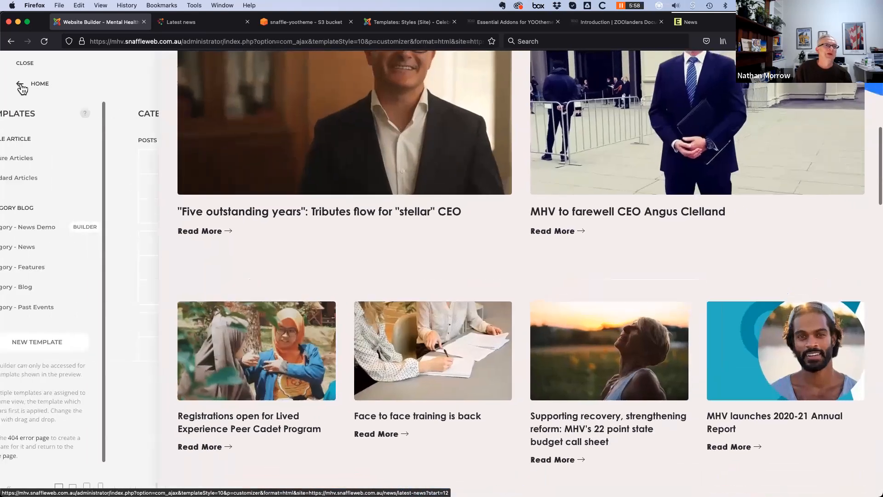
pyautogui.click(18, 87)
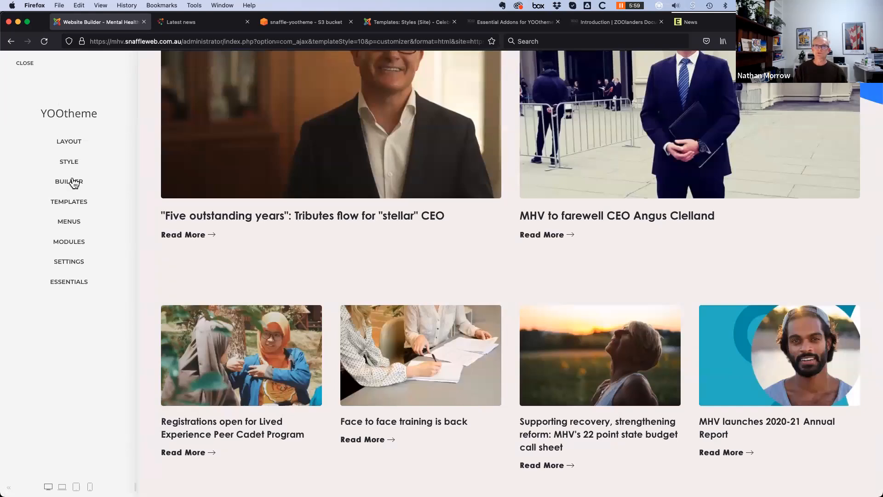
pyautogui.click(619, 23)
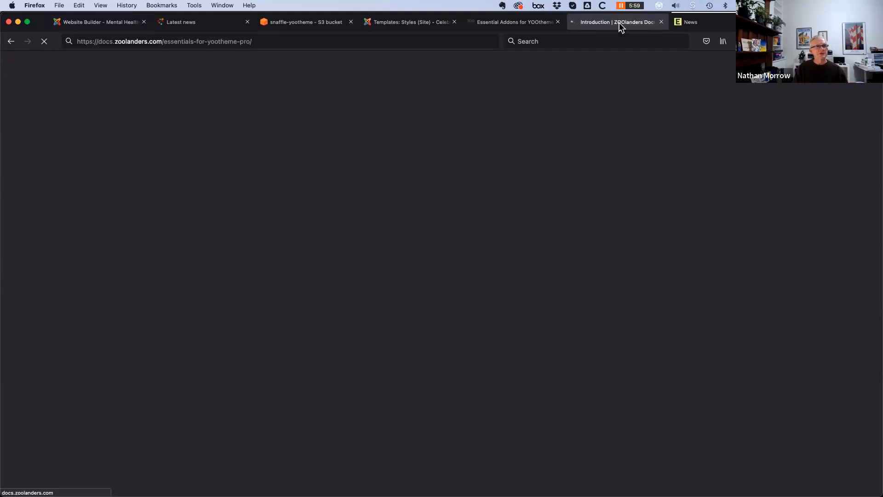
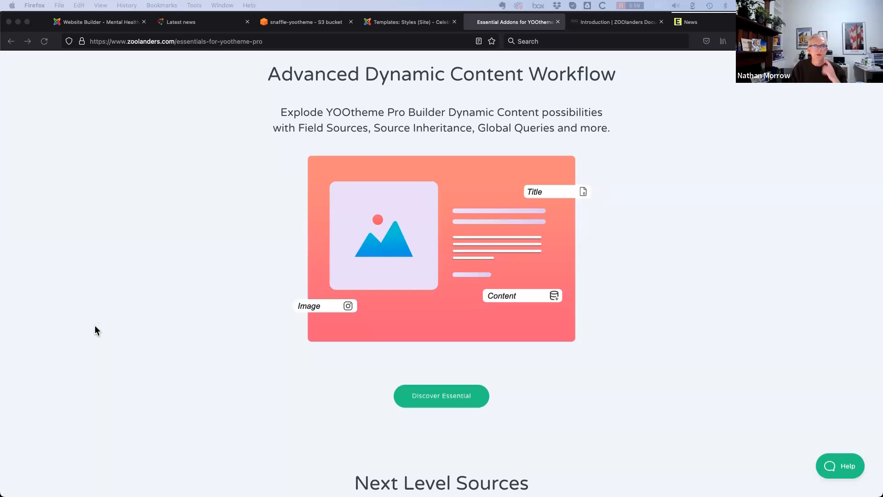
# Scroll through the Essential Addons page's sources, conditional rendering and icons sections
pyautogui.scroll(2, 99, 327)
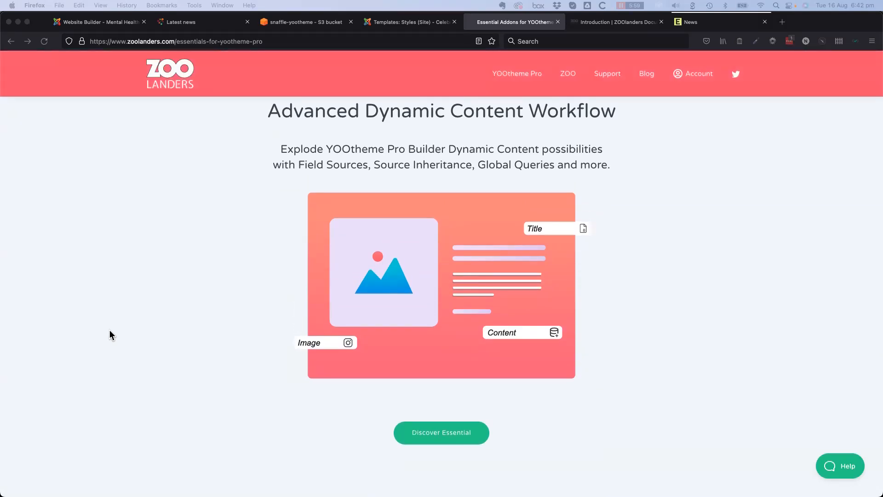
pyautogui.scroll(-9, 117, 348)
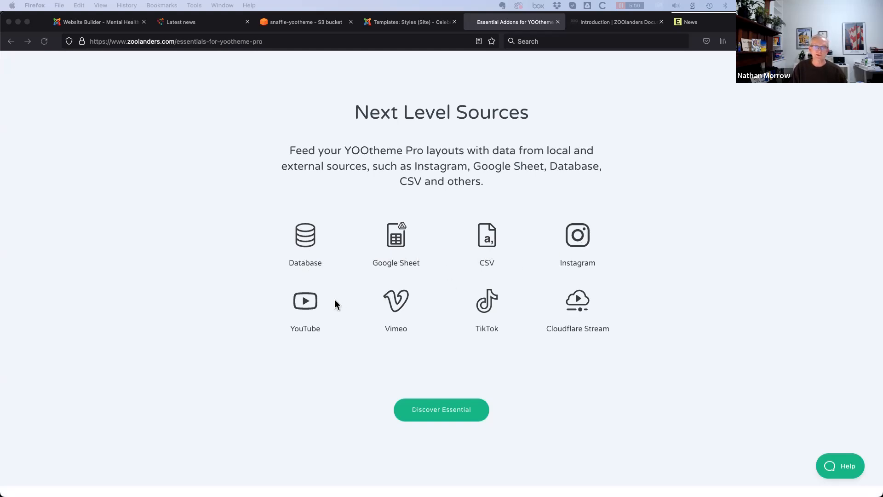
pyautogui.scroll(-2, 228, 375)
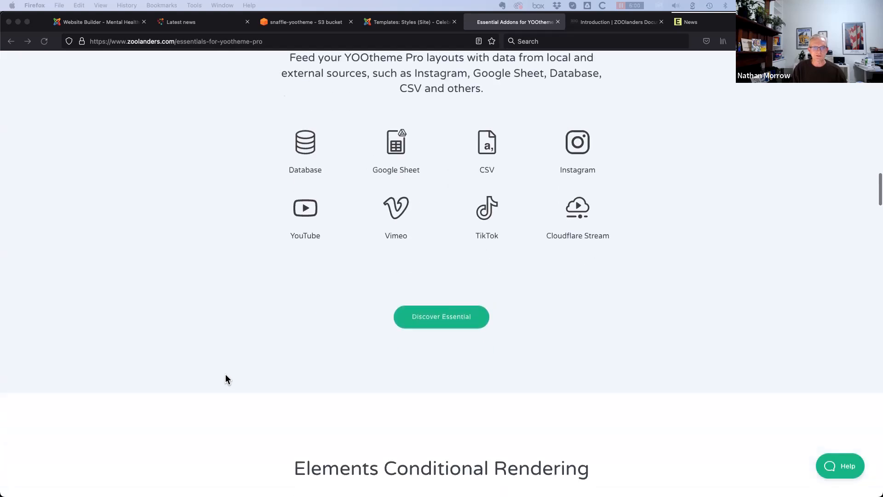
pyautogui.scroll(-4, 214, 377)
pyautogui.scroll(-4, 192, 394)
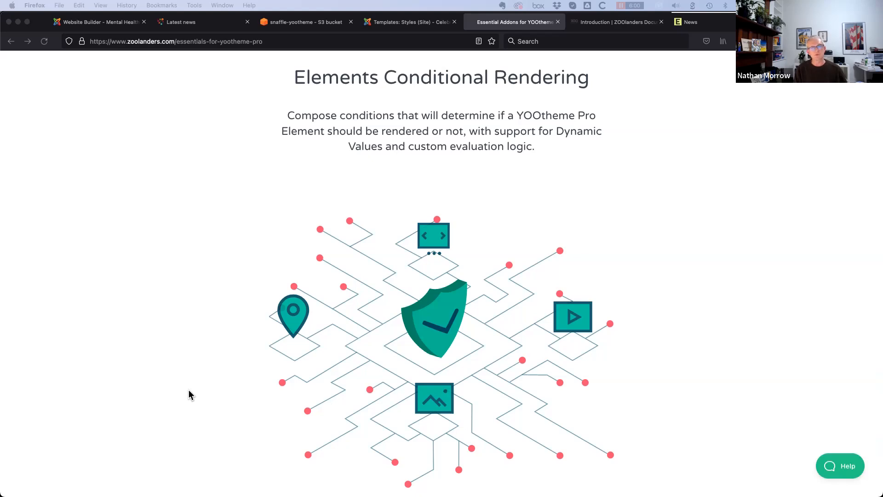
pyautogui.scroll(-3, 195, 400)
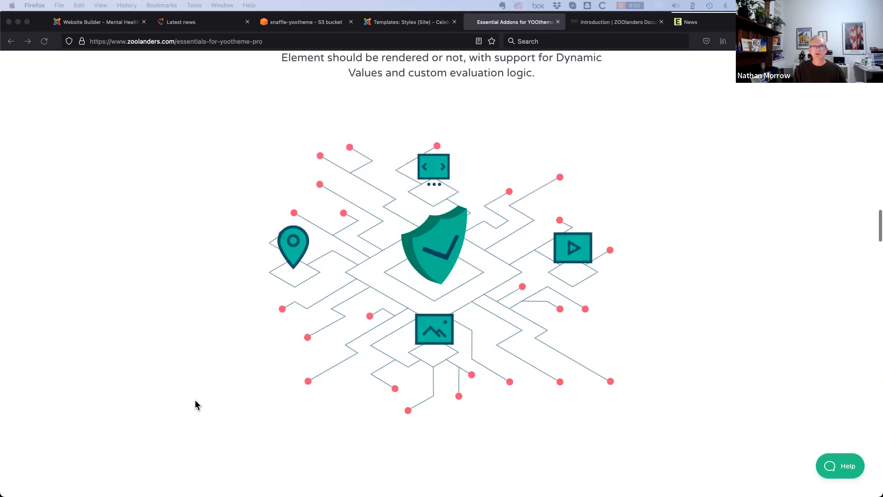
pyautogui.scroll(2, 187, 418)
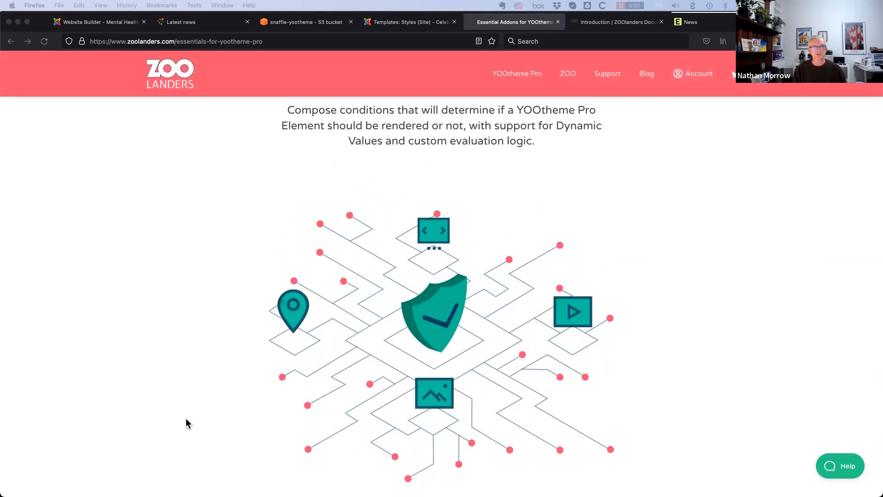
pyautogui.scroll(-3, 180, 416)
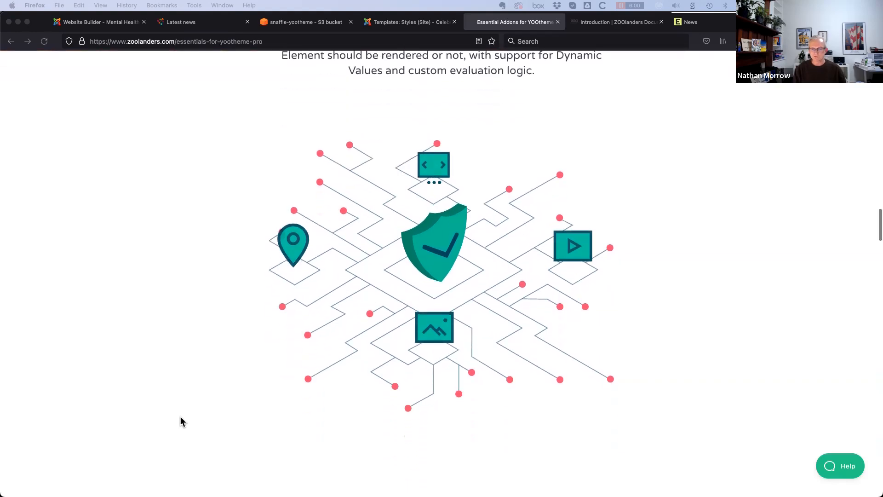
pyautogui.scroll(-2, 181, 417)
pyautogui.scroll(-1, 181, 422)
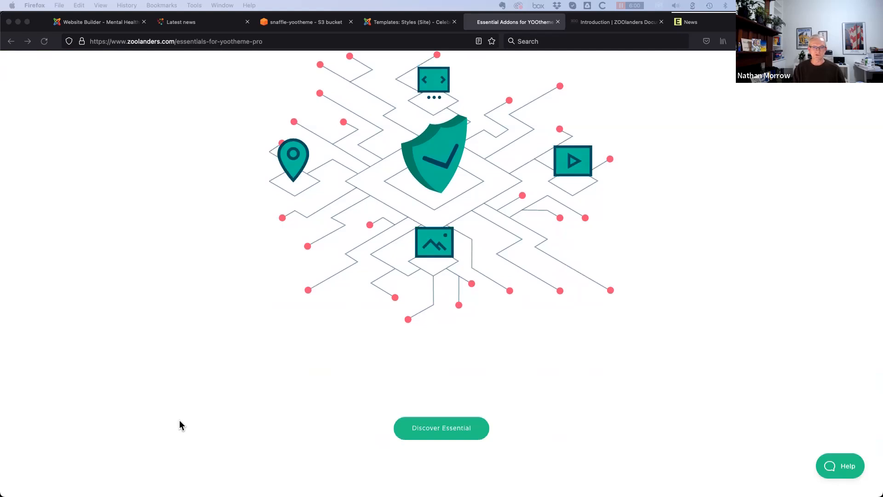
pyautogui.scroll(-2, 180, 422)
pyautogui.scroll(-3, 181, 421)
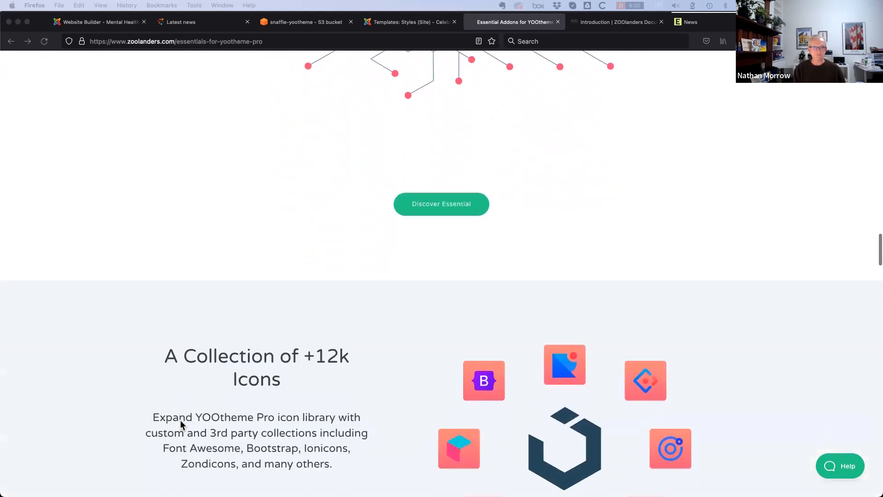
pyautogui.scroll(-3, 180, 420)
pyautogui.scroll(-2, 180, 420)
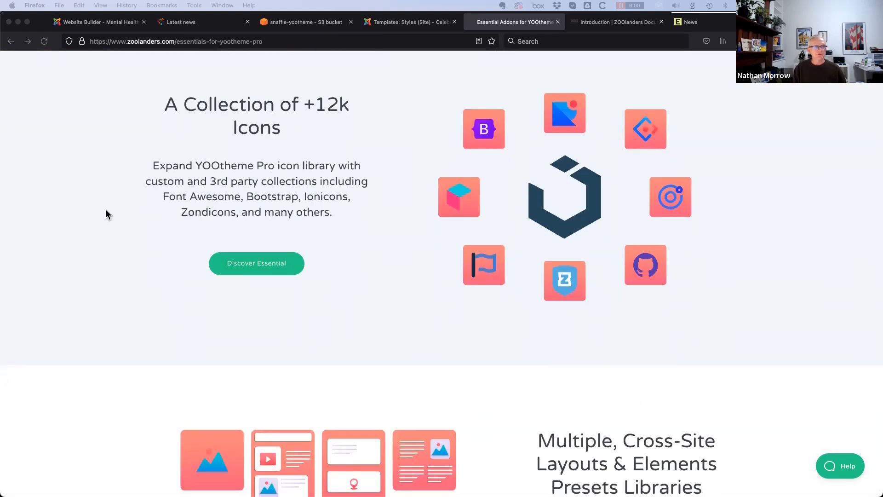
# Review the charts and forms sections, then return to the Website Builder tab
pyautogui.scroll(1, 172, 330)
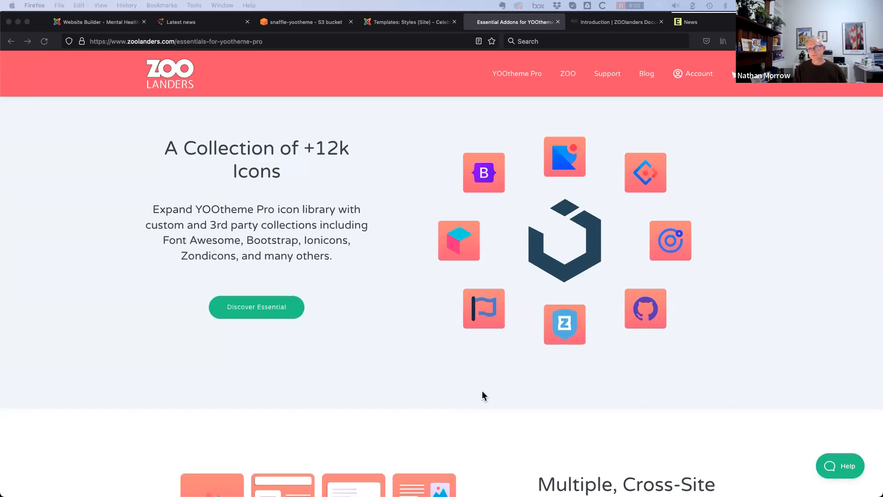
pyautogui.scroll(-5, 482, 391)
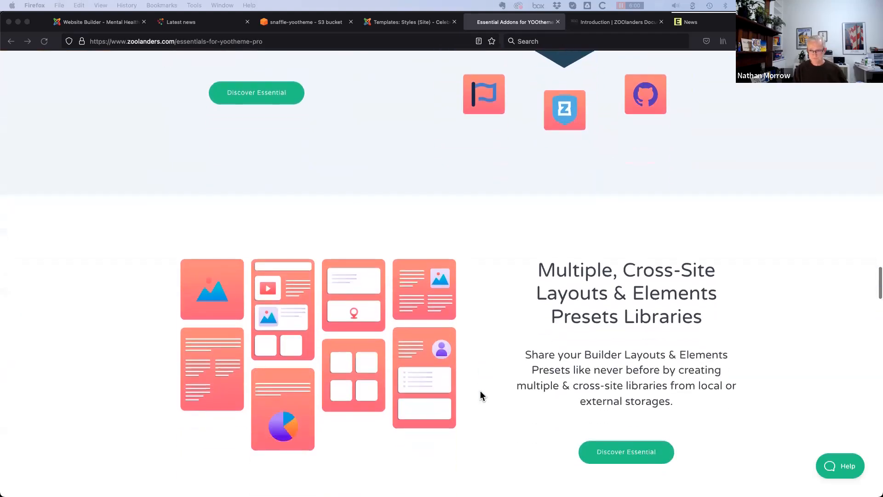
pyautogui.scroll(-2, 479, 392)
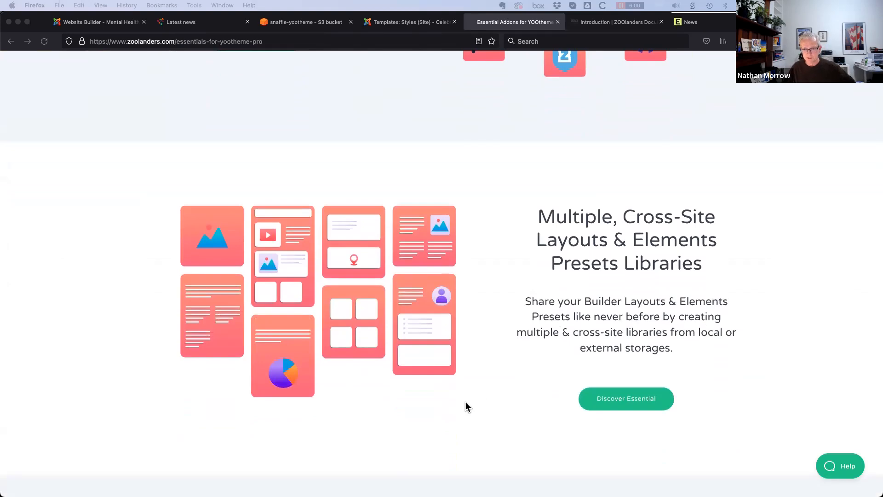
pyautogui.scroll(-2, 467, 404)
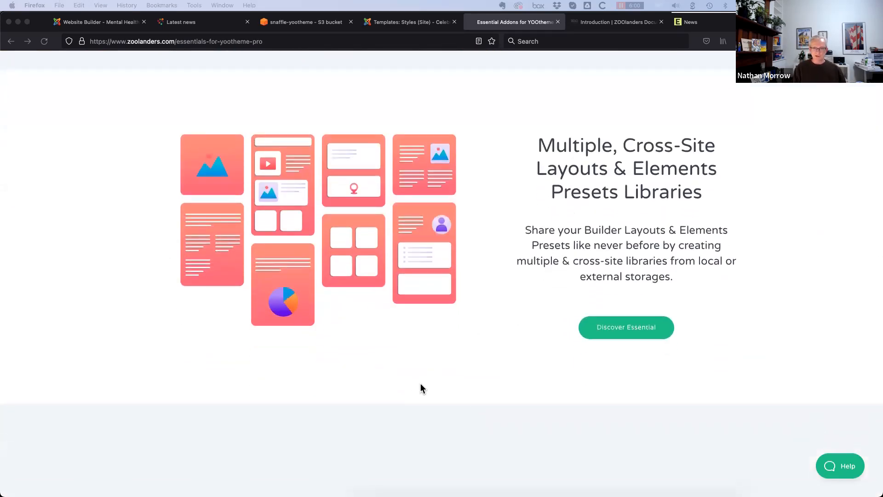
pyautogui.scroll(-5, 423, 385)
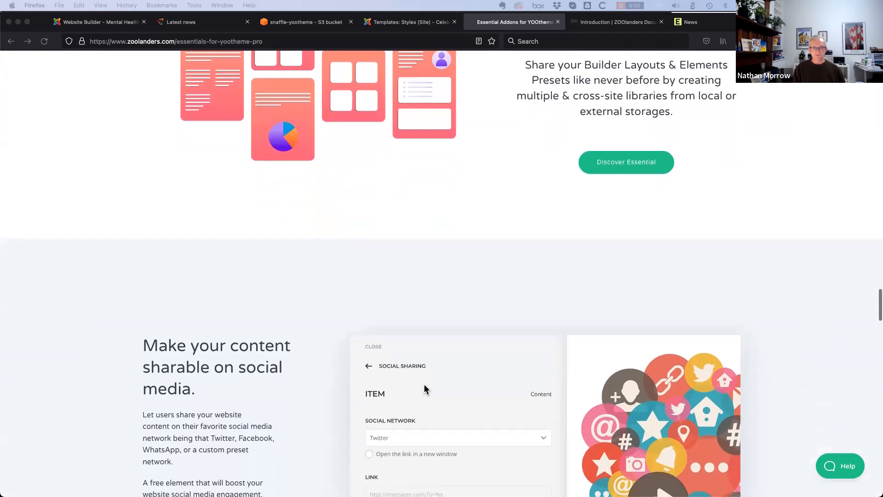
pyautogui.scroll(-8, 424, 385)
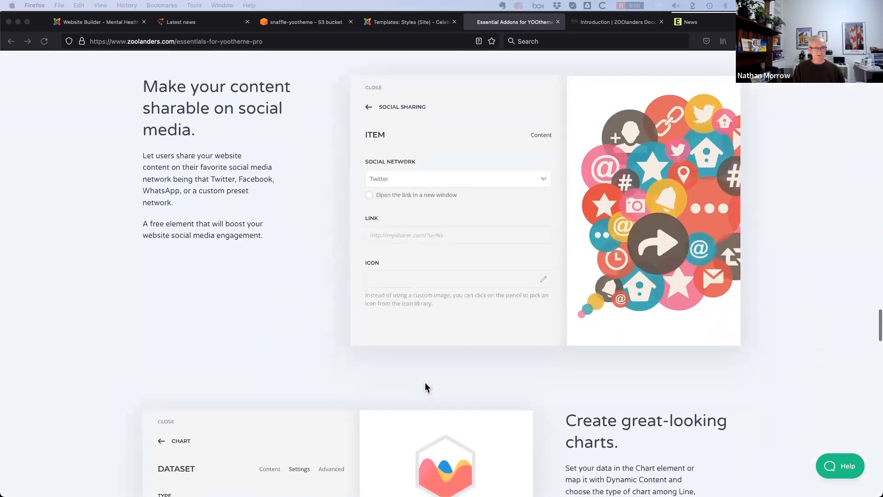
pyautogui.scroll(-6, 425, 387)
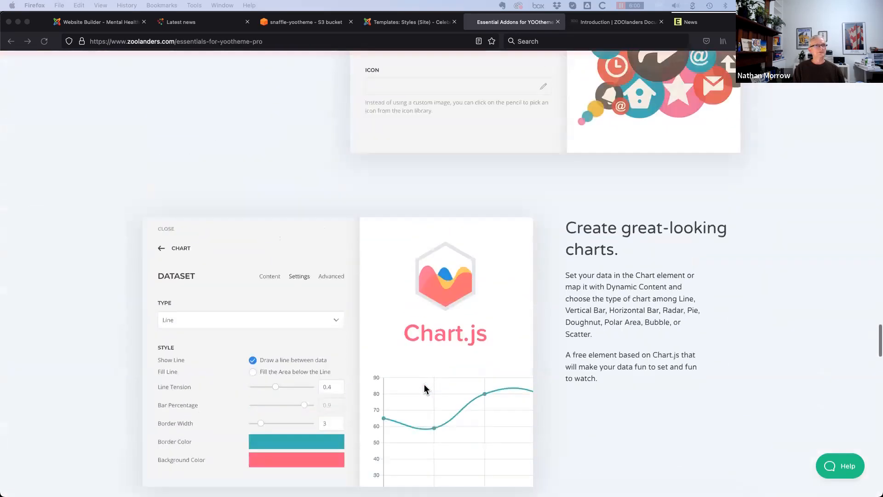
pyautogui.scroll(20, 425, 385)
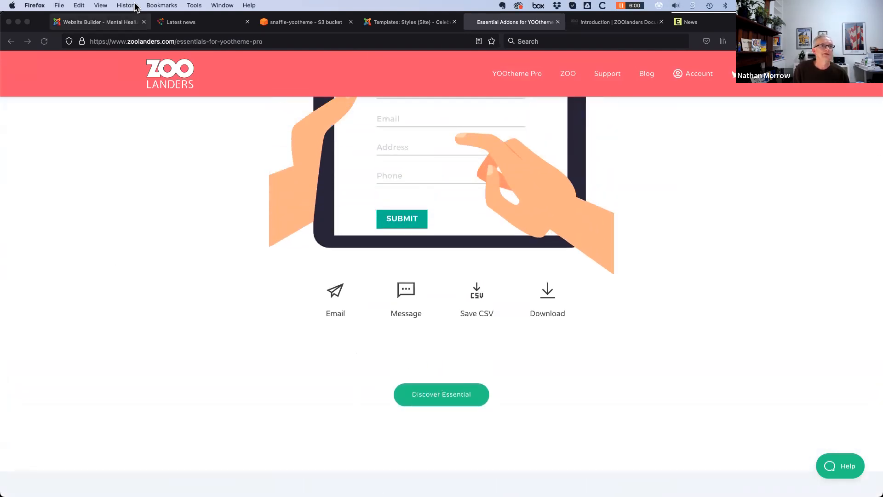
pyautogui.click(115, 22)
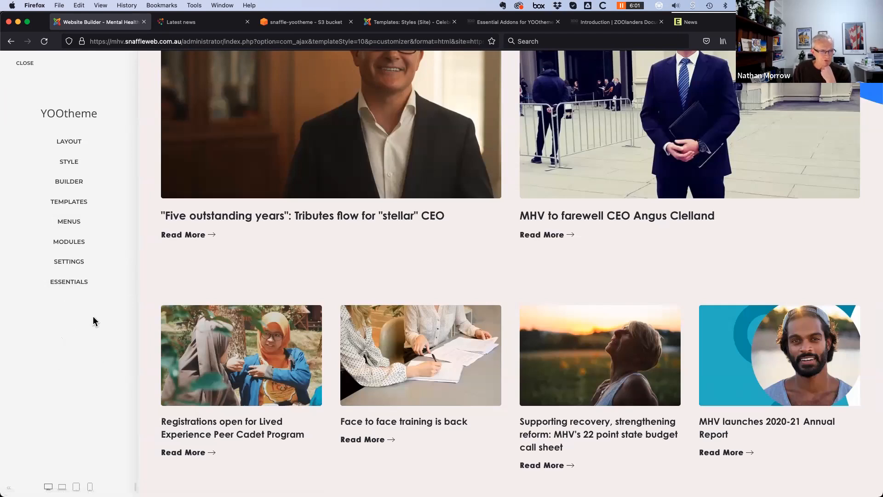
# In Essentials Sources, try a CSV source and cancel it, then start a Database source instead
pyautogui.click(72, 285)
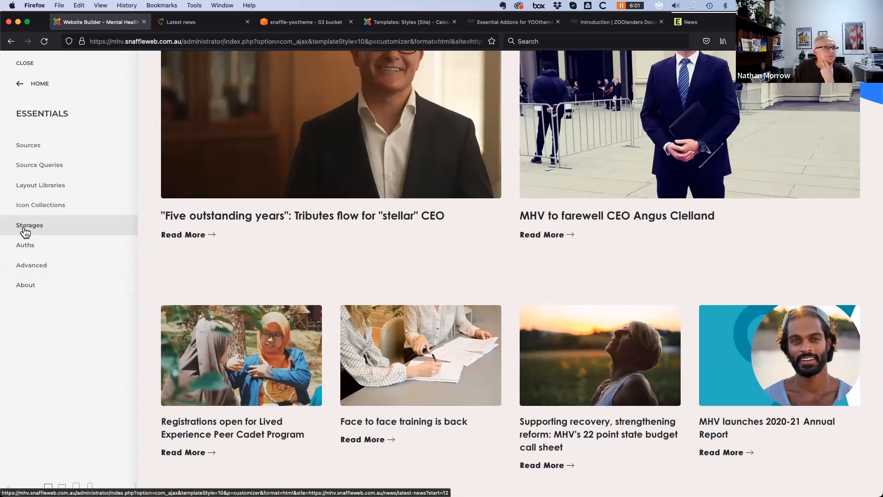
pyautogui.click(31, 148)
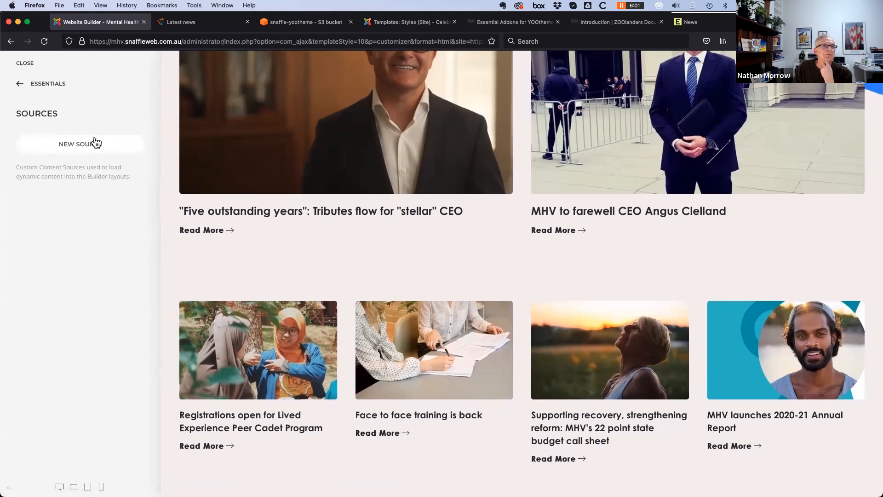
pyautogui.click(81, 146)
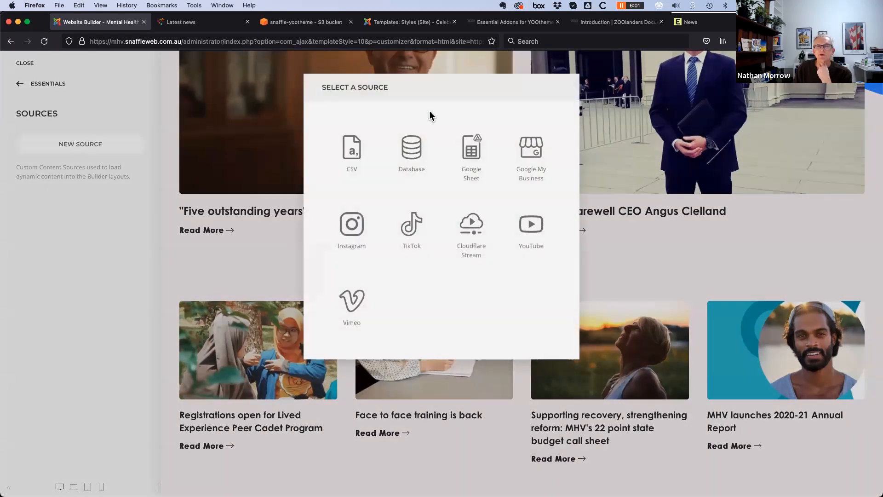
pyautogui.click(353, 156)
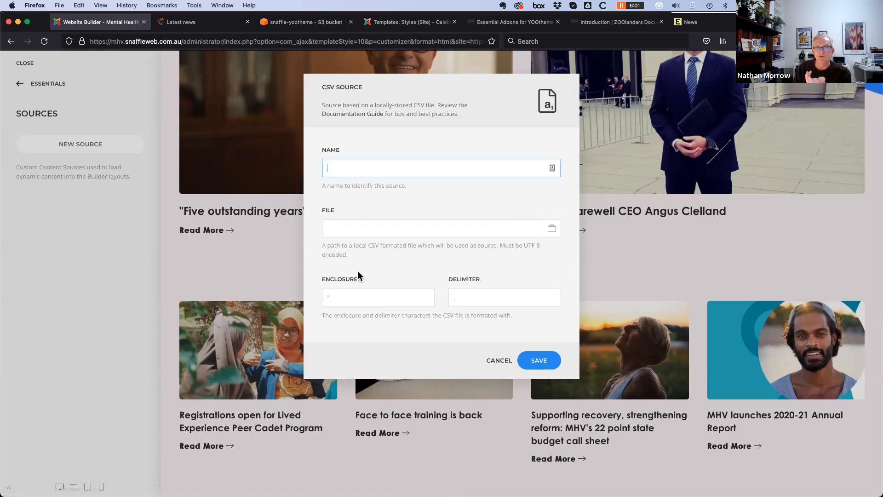
pyautogui.click(497, 362)
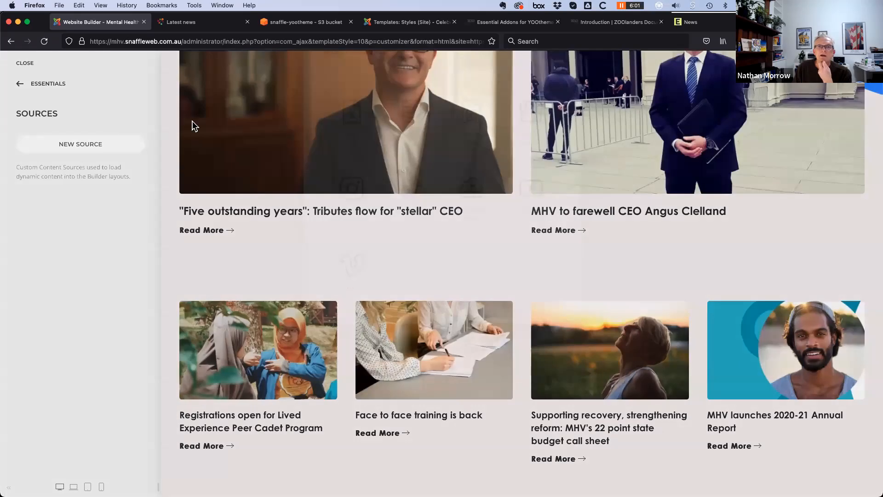
pyautogui.click(80, 144)
pyautogui.click(410, 143)
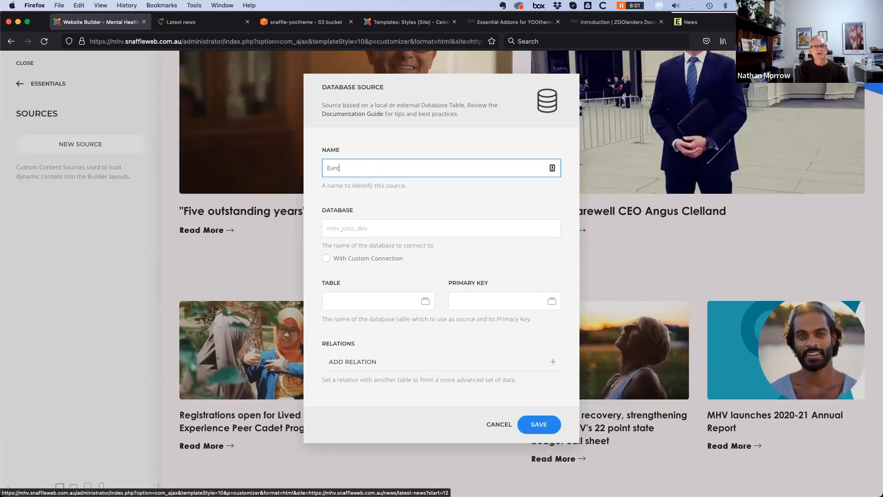
# Filter the table list with 'b_even' and pick nkc1q_eb_events as the source table
pyautogui.click(368, 228)
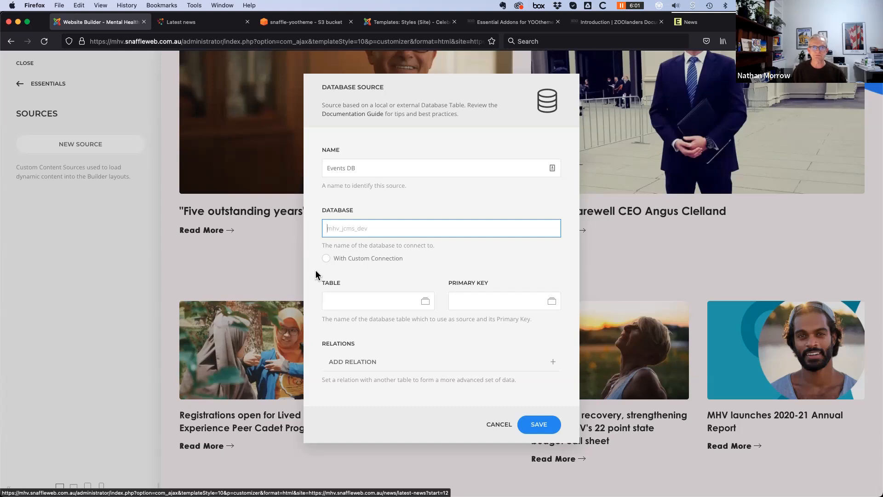
pyautogui.click(426, 303)
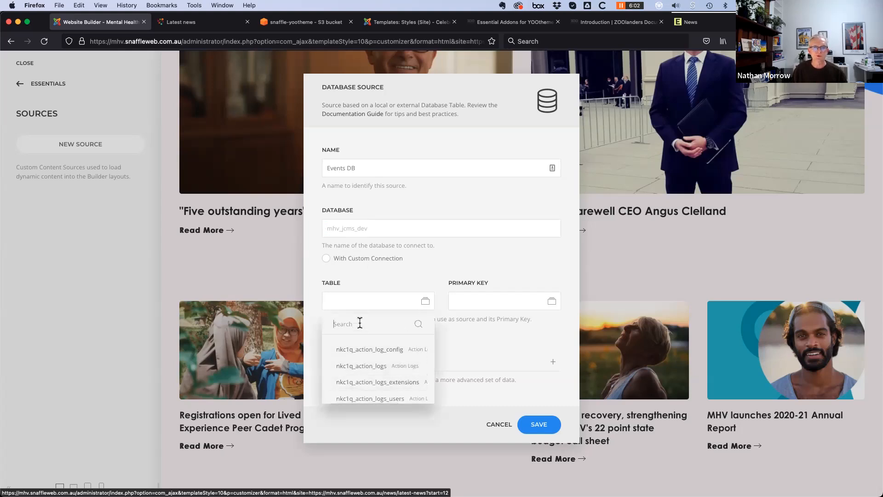
pyautogui.write('even')
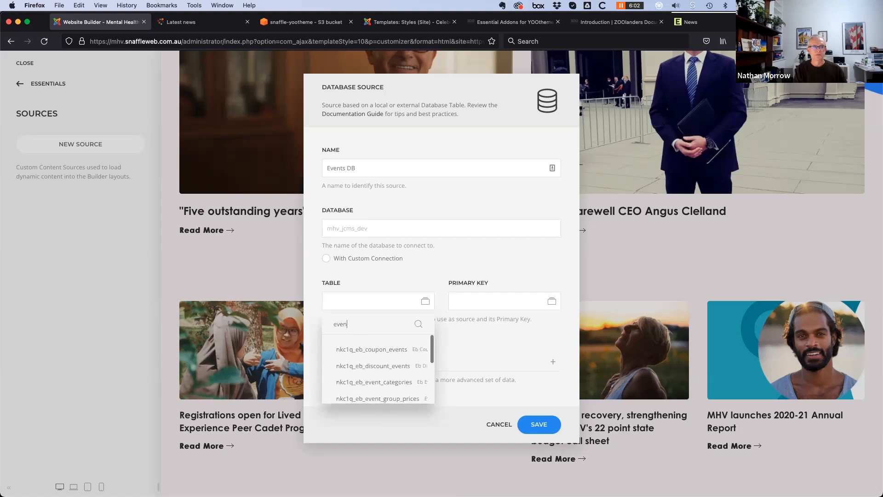
pyautogui.press('BackSpace')
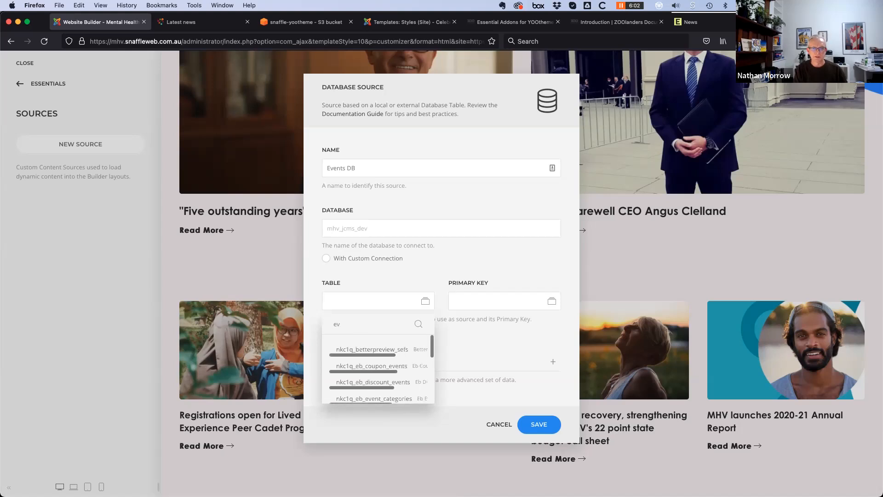
pyautogui.press('BackSpace')
pyautogui.write('b_even')
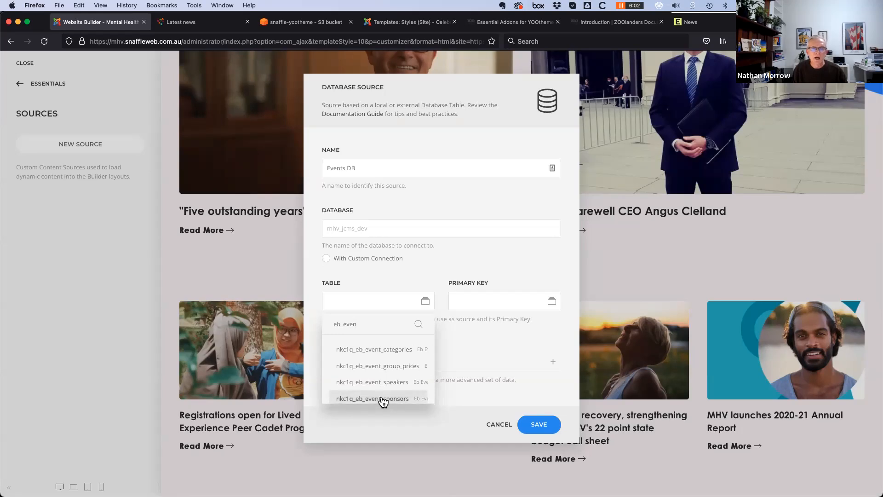
pyautogui.scroll(-2, 372, 385)
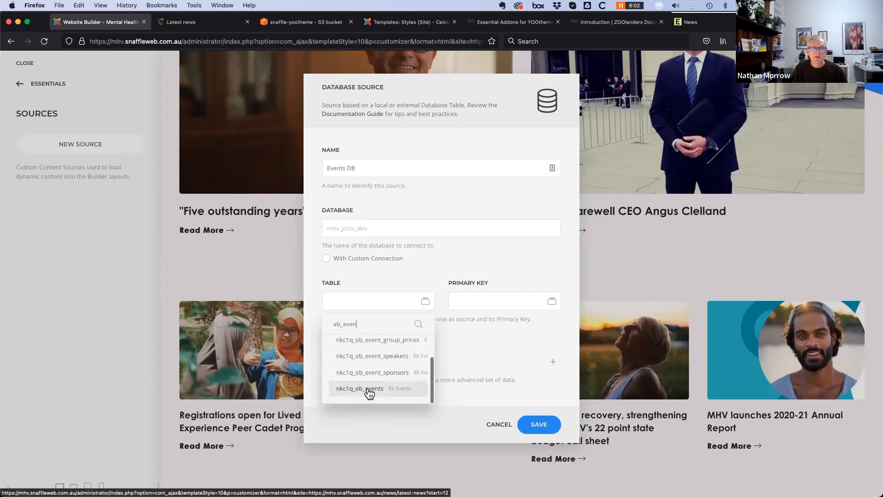
pyautogui.click(368, 388)
# Set id as the primary key and begin adding a relation
pyautogui.click(552, 301)
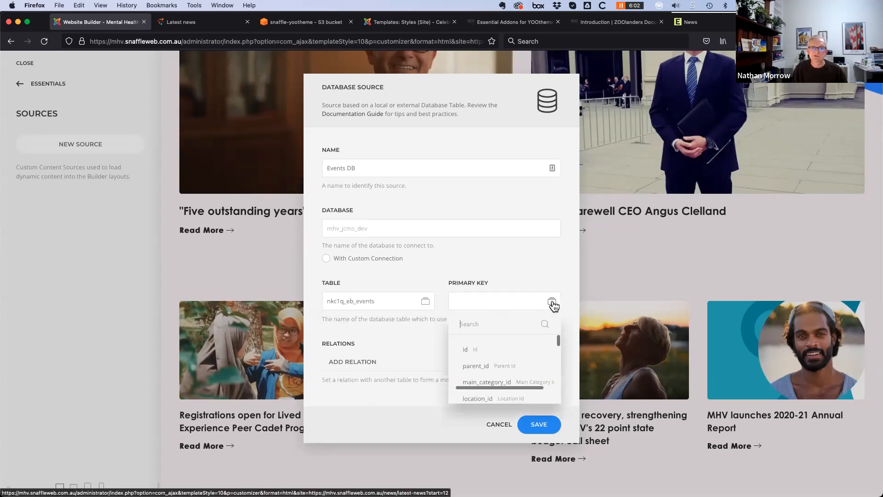
pyautogui.scroll(-5, 497, 381)
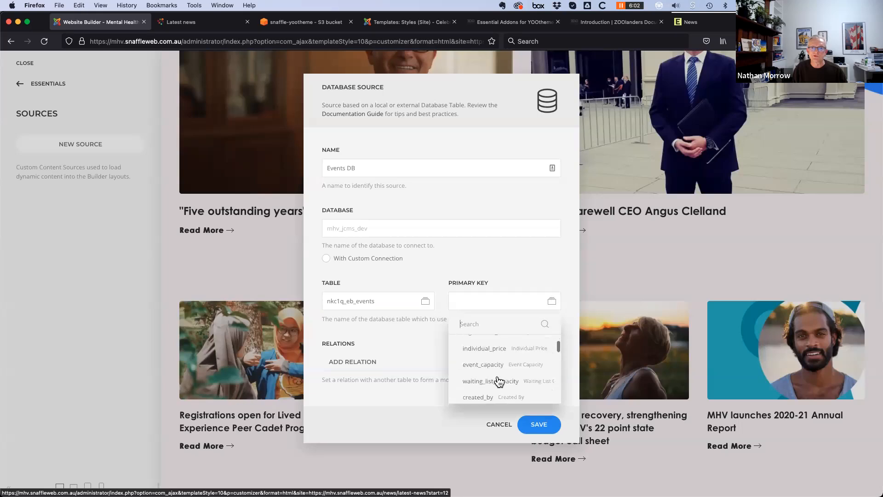
pyautogui.scroll(5, 495, 378)
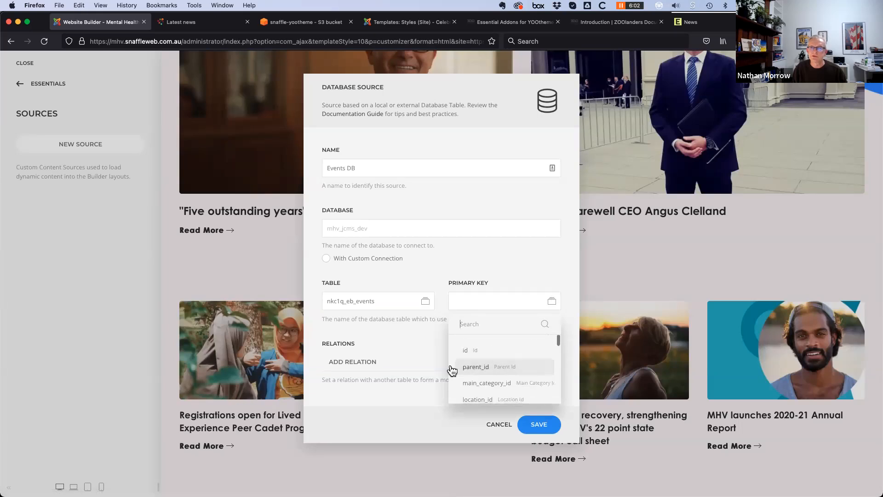
pyautogui.click(468, 348)
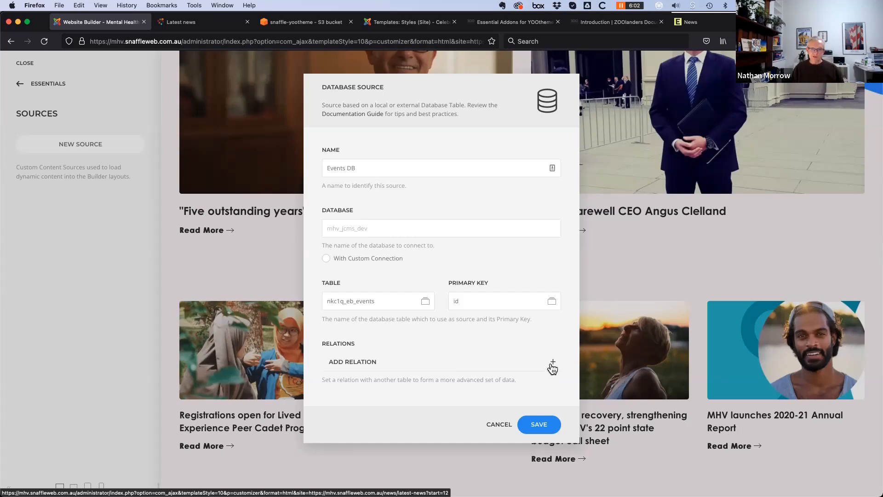
pyautogui.click(552, 366)
# Set the relation to One to Many, delete it, and save the Events DB source
pyautogui.scroll(-3, 447, 419)
pyautogui.click(423, 355)
pyautogui.click(426, 362)
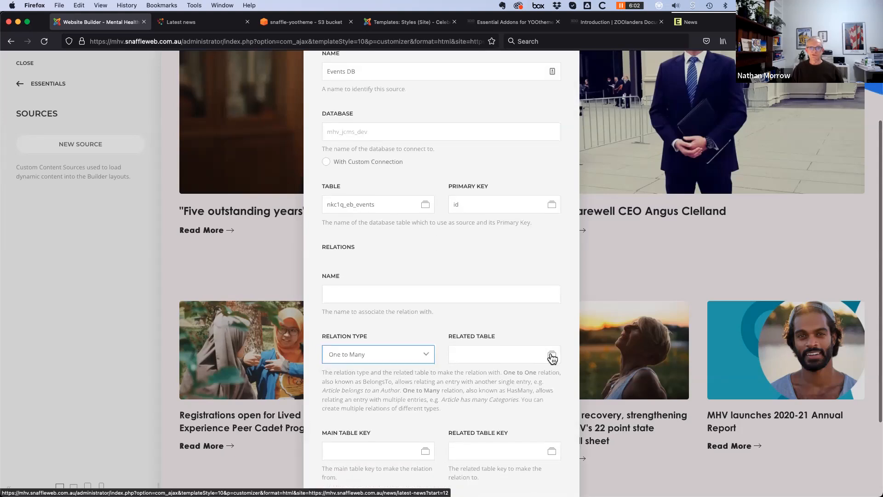
pyautogui.scroll(-3, 497, 429)
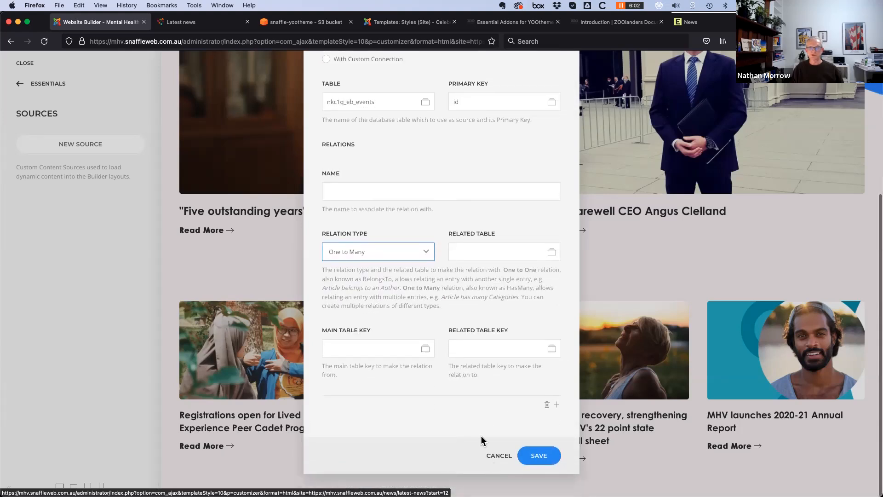
pyautogui.scroll(3, 457, 425)
pyautogui.scroll(-2, 484, 454)
pyautogui.scroll(1, 482, 454)
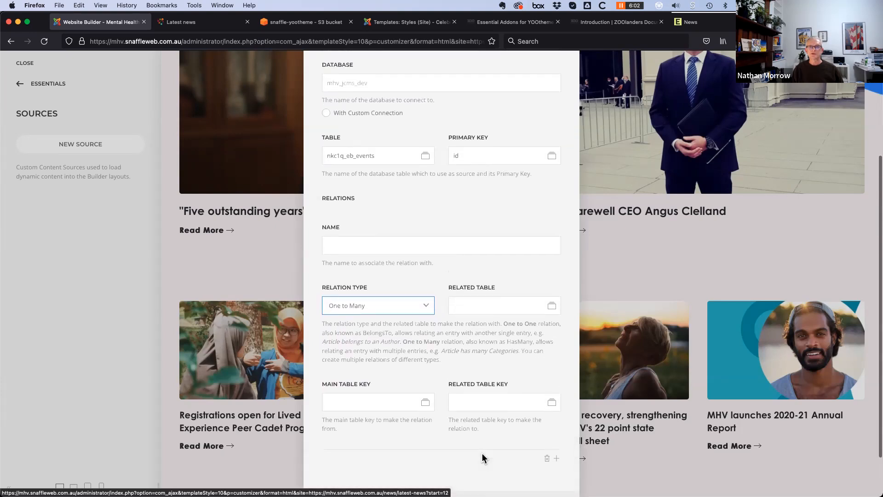
pyautogui.scroll(-2, 482, 453)
pyautogui.click(547, 405)
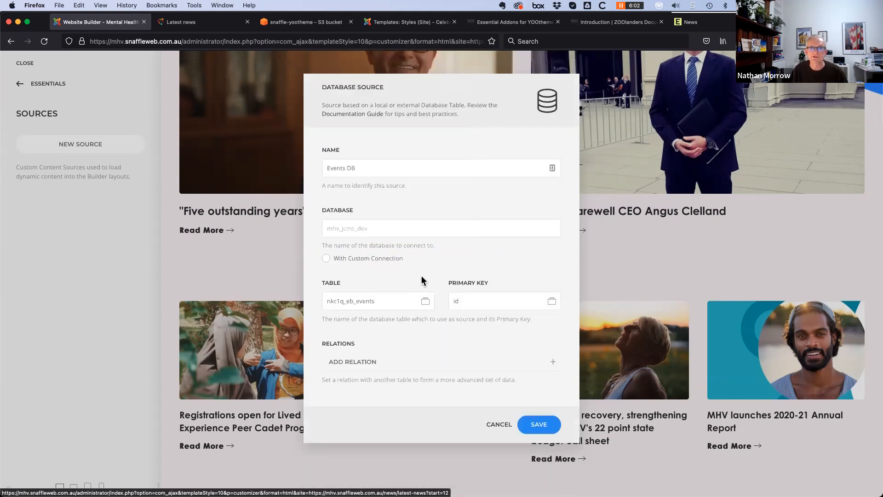
pyautogui.click(541, 425)
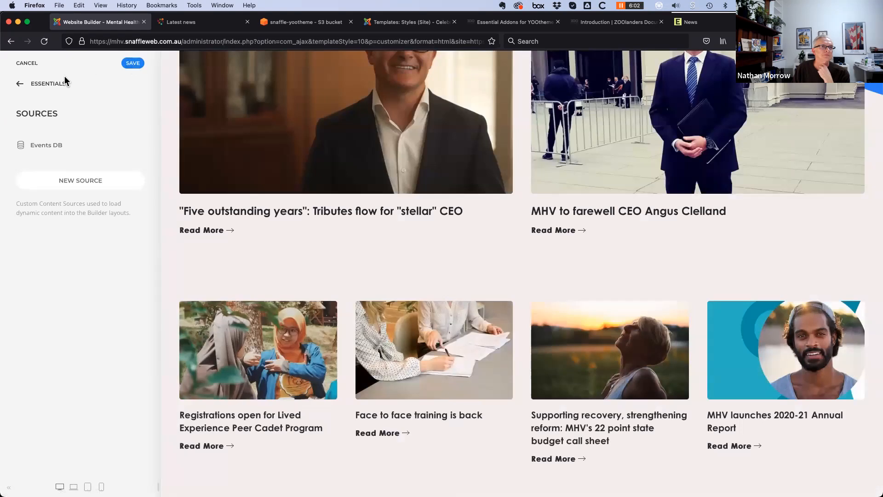
# Save the customizer changes and go back to the main theme menu
pyautogui.click(133, 64)
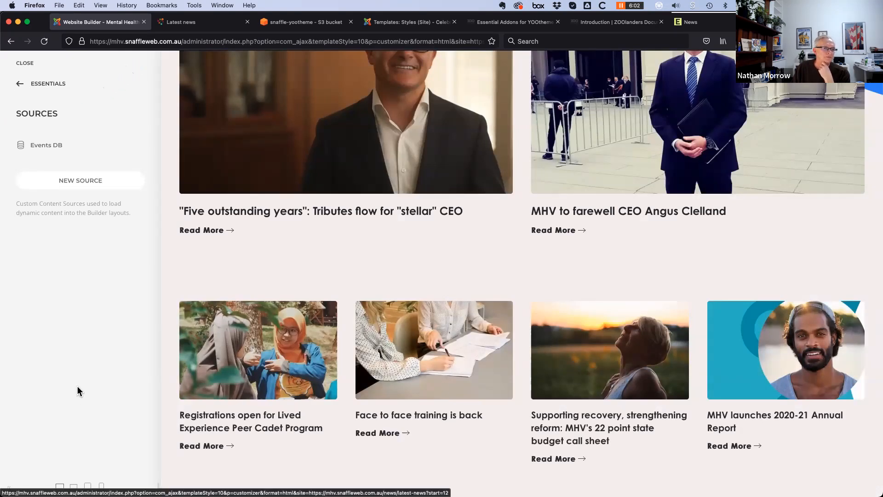
pyautogui.click(20, 85)
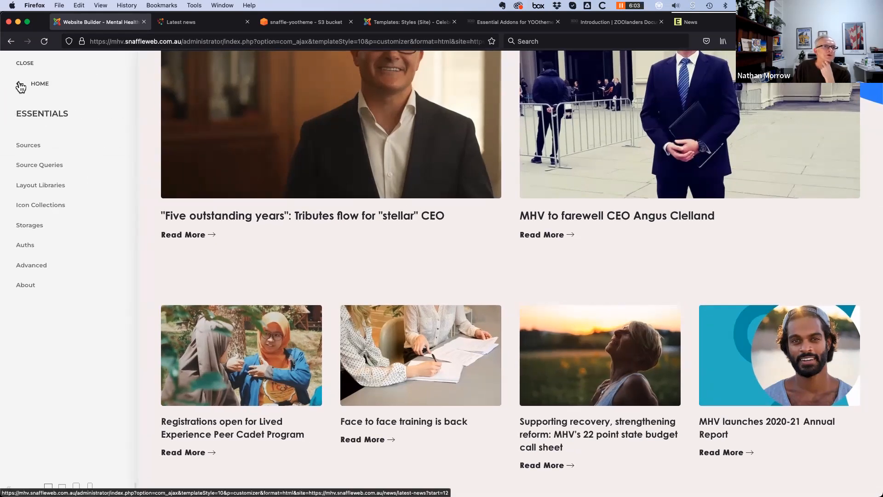
pyautogui.click(19, 84)
# Under Templates, open the Category - News Demo template in the builder
pyautogui.click(66, 202)
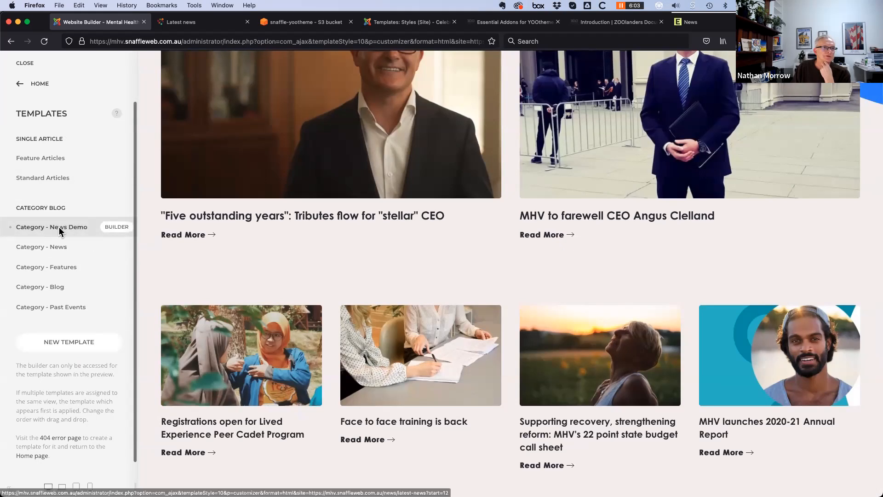
pyautogui.click(59, 227)
pyautogui.click(582, 144)
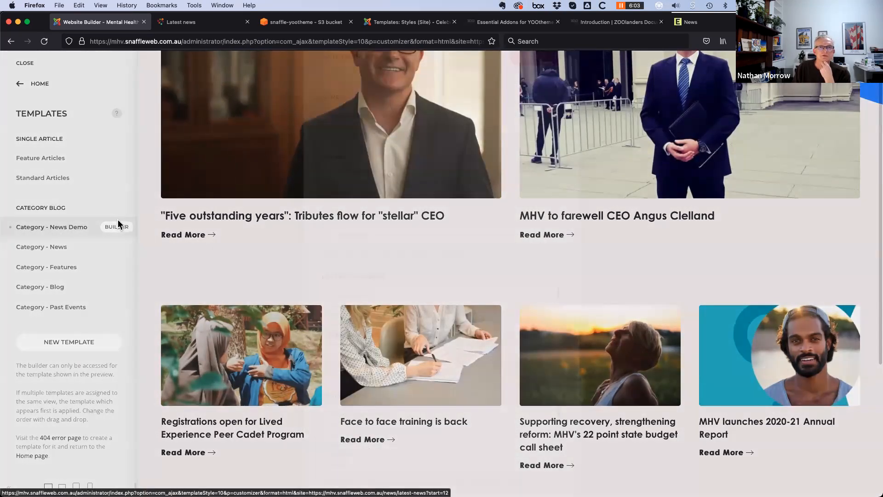
pyautogui.click(118, 225)
pyautogui.click(121, 233)
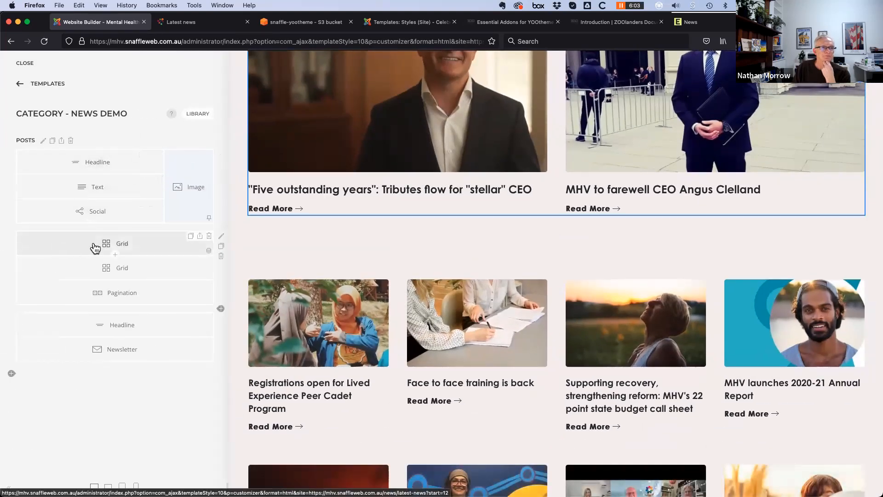
# Open the first Grid's Articles item and browse the Meta field's dynamic source list
pyautogui.click(138, 243)
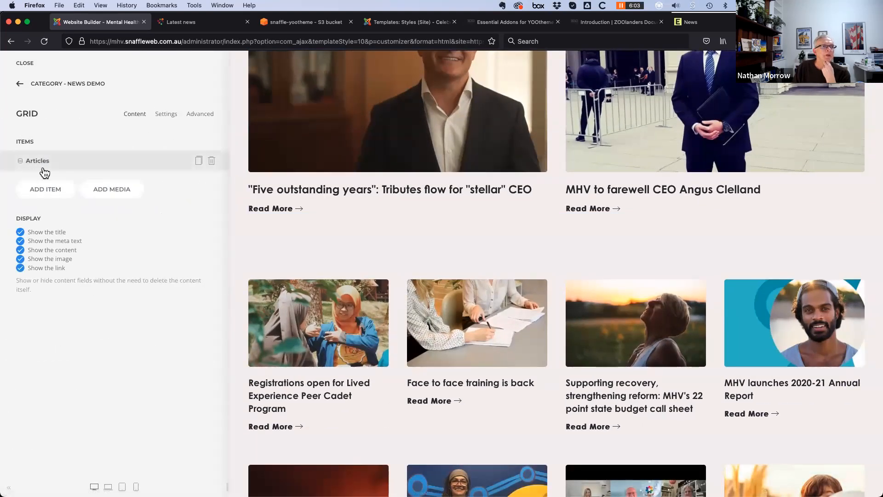
pyautogui.click(78, 161)
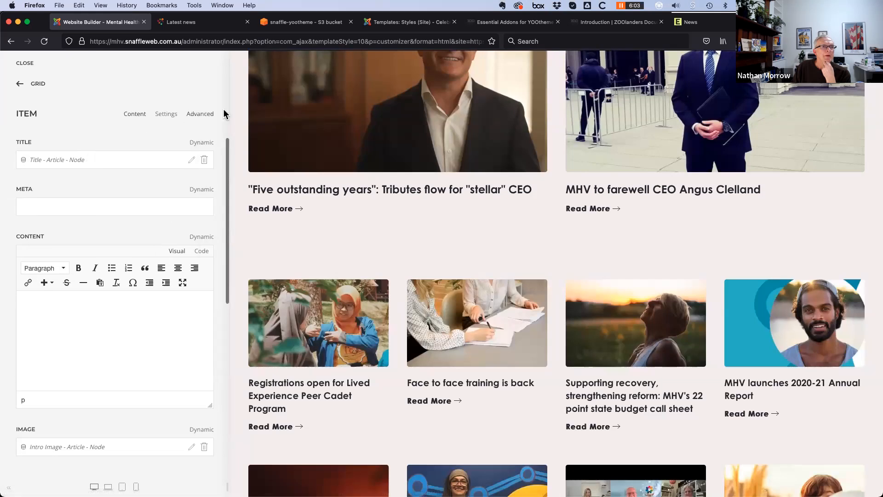
pyautogui.click(202, 190)
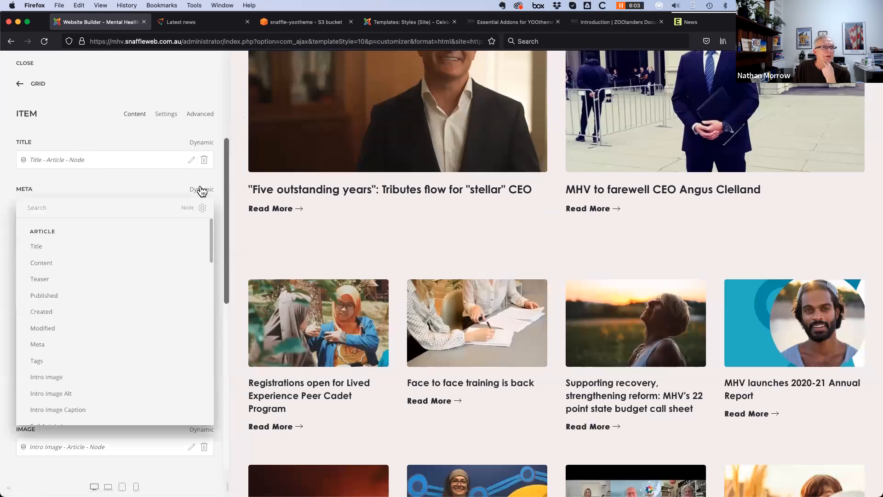
pyautogui.scroll(-4, 100, 339)
pyautogui.scroll(-8, 101, 339)
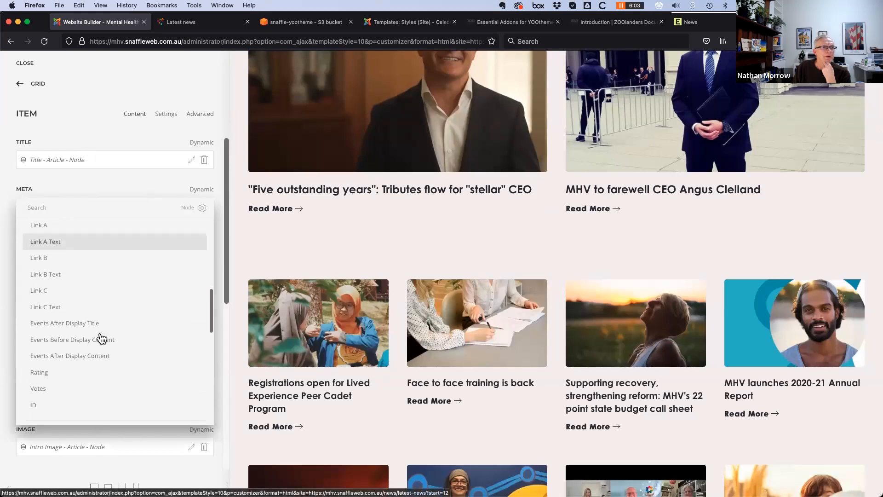
pyautogui.scroll(-5, 99, 339)
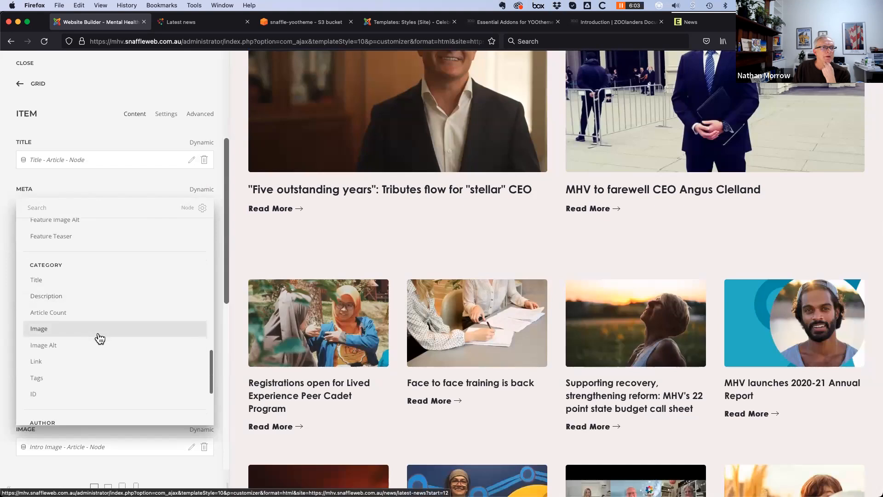
pyautogui.scroll(18, 97, 339)
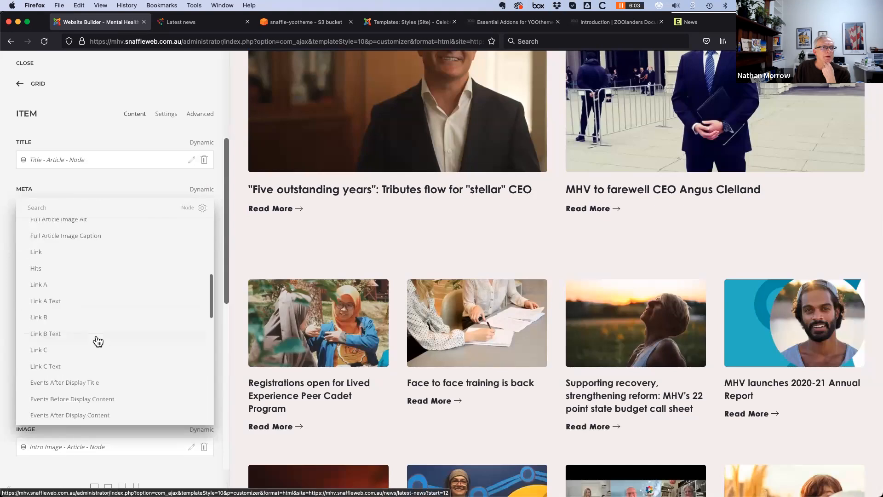
pyautogui.click(85, 185)
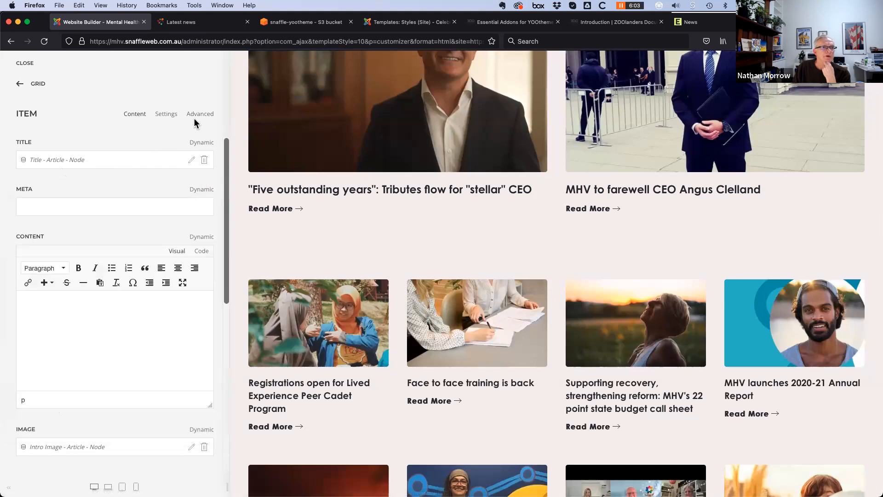
# Check the Advanced dynamic content sources, keep Articles, and return to the Grid settings
pyautogui.click(204, 114)
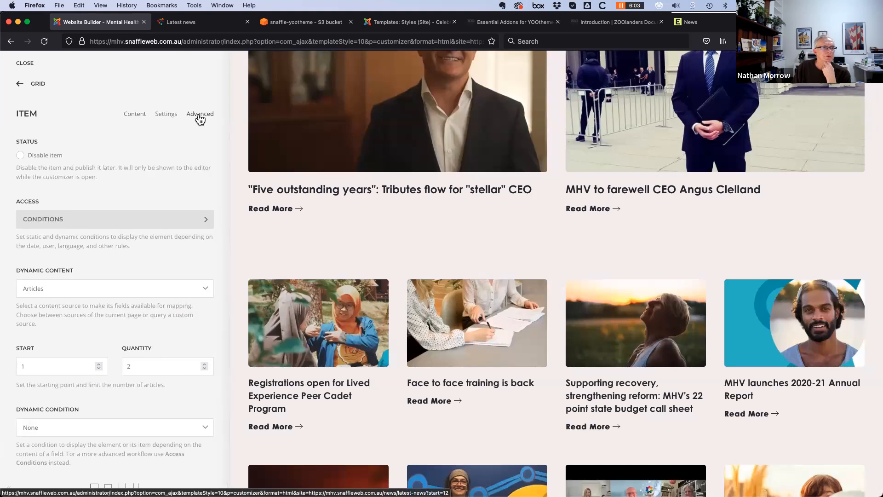
pyautogui.click(193, 288)
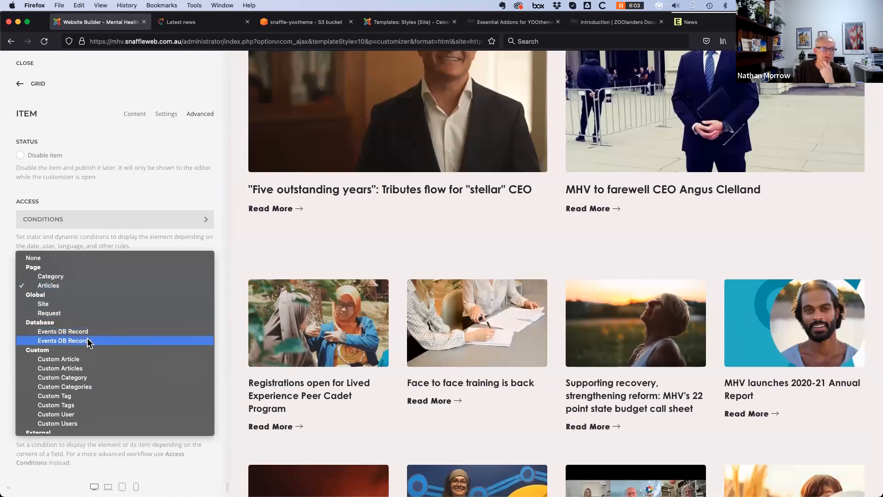
pyautogui.click(94, 242)
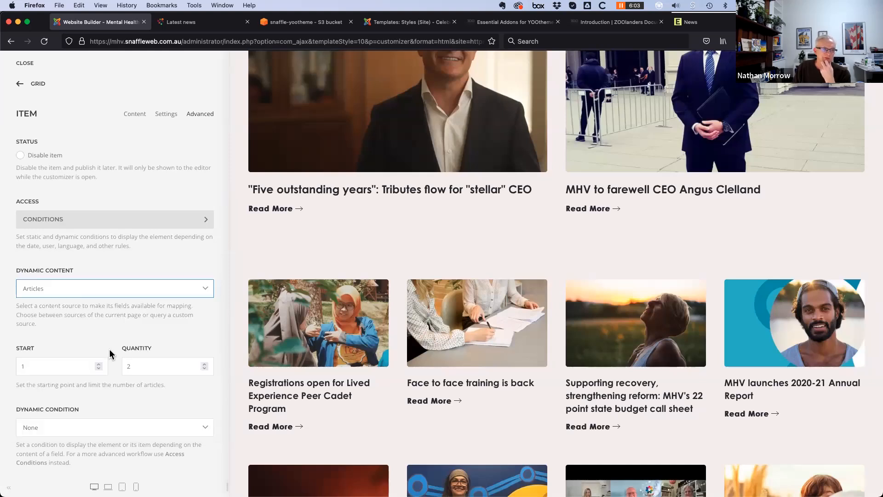
pyautogui.click(84, 312)
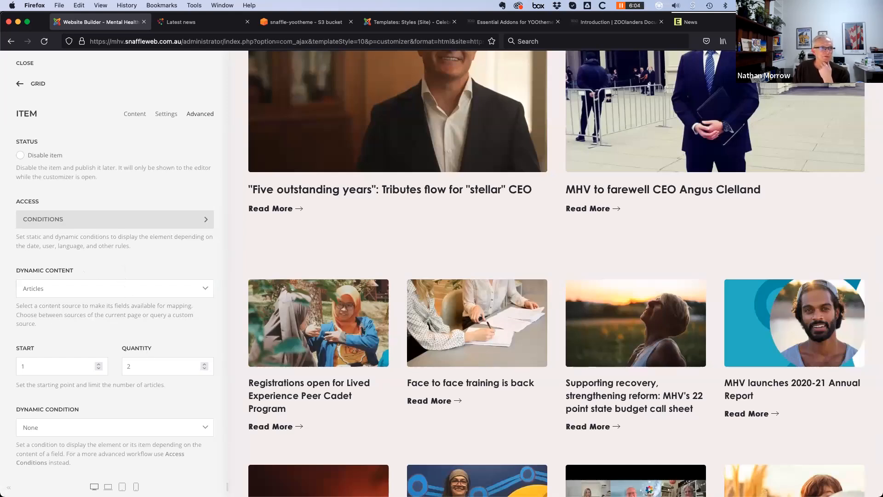
pyautogui.click(20, 84)
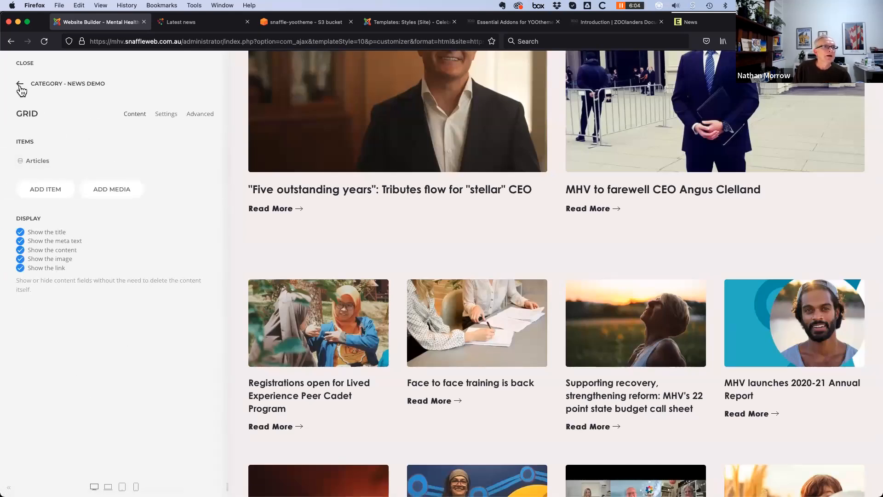
# Go back to Essentials > Storages and open the MHV - Yootheme Amazon S3 storage settings
pyautogui.click(19, 84)
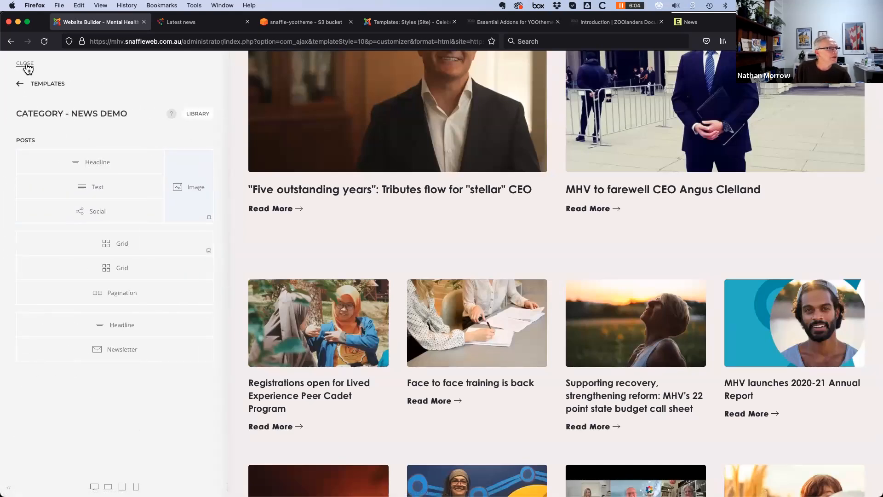
pyautogui.click(23, 86)
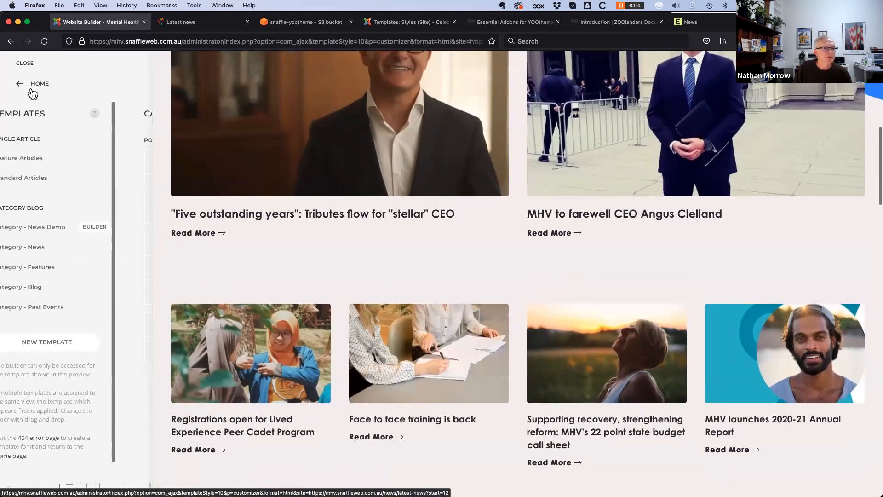
pyautogui.click(19, 84)
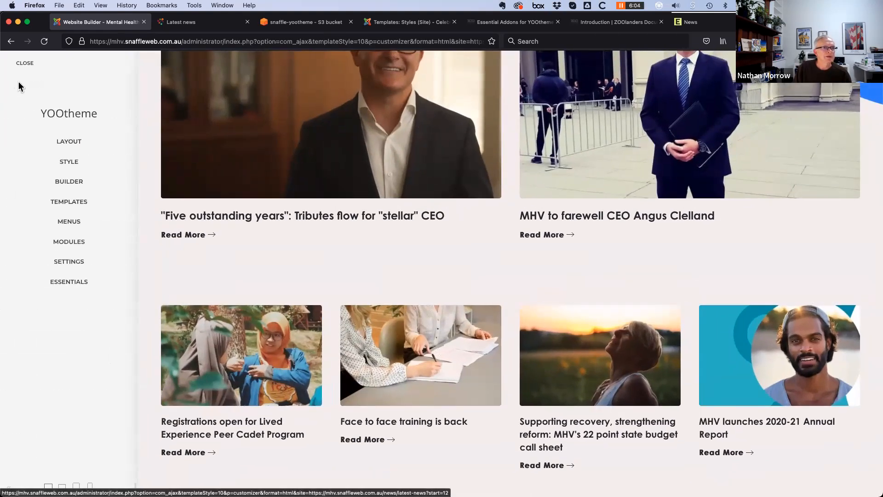
pyautogui.click(69, 281)
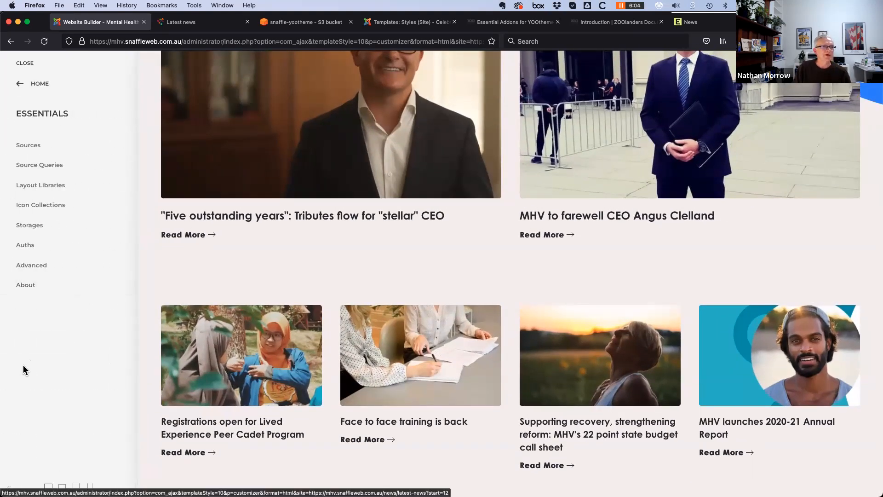
pyautogui.click(45, 226)
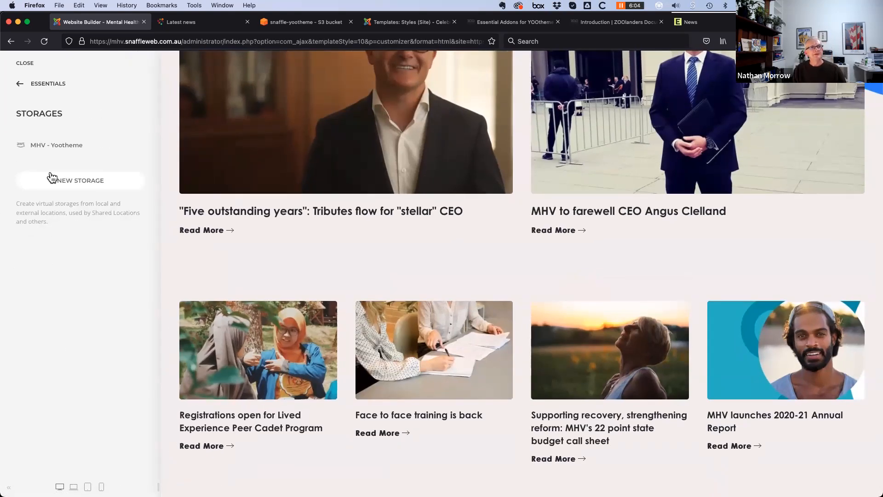
pyautogui.click(51, 145)
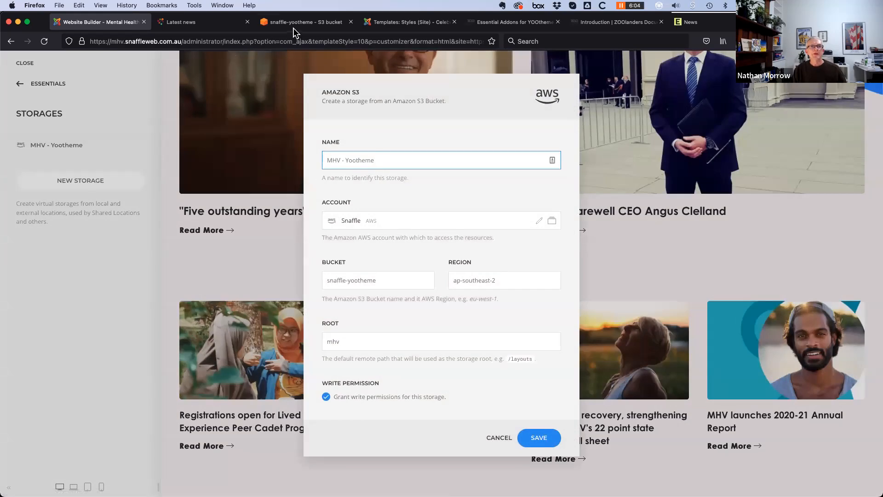
pyautogui.click(298, 23)
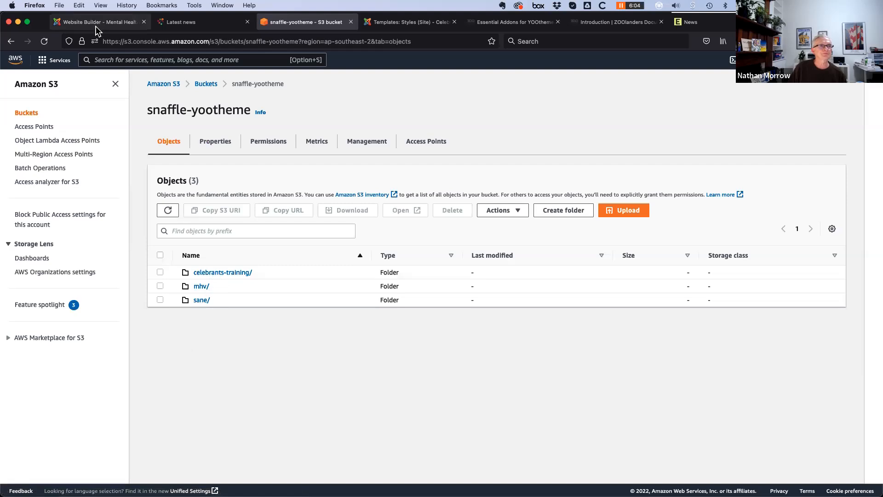
# Review the snaffle-yootheme bucket's celebrants-training, mhv and sane folders, then return to the builder
pyautogui.click(78, 26)
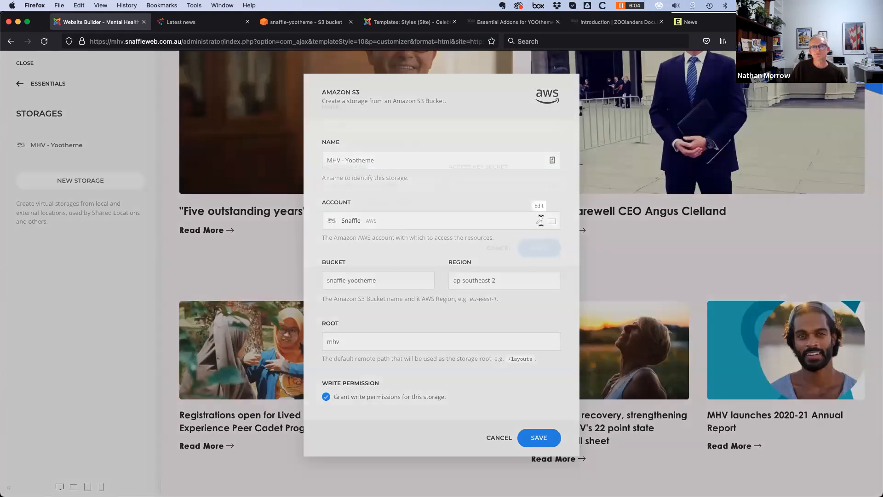
# Inspect the AWS account connection without changes and save the MHV - Yootheme storage
pyautogui.click(539, 221)
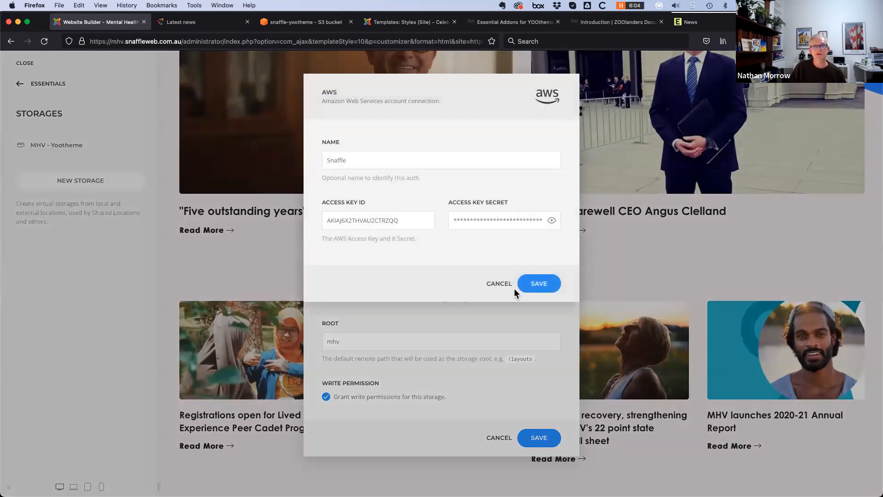
pyautogui.click(500, 284)
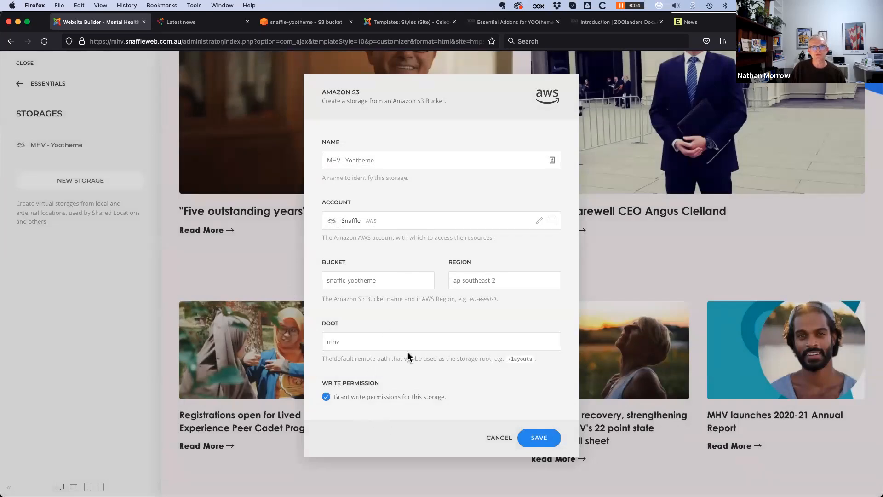
pyautogui.click(536, 438)
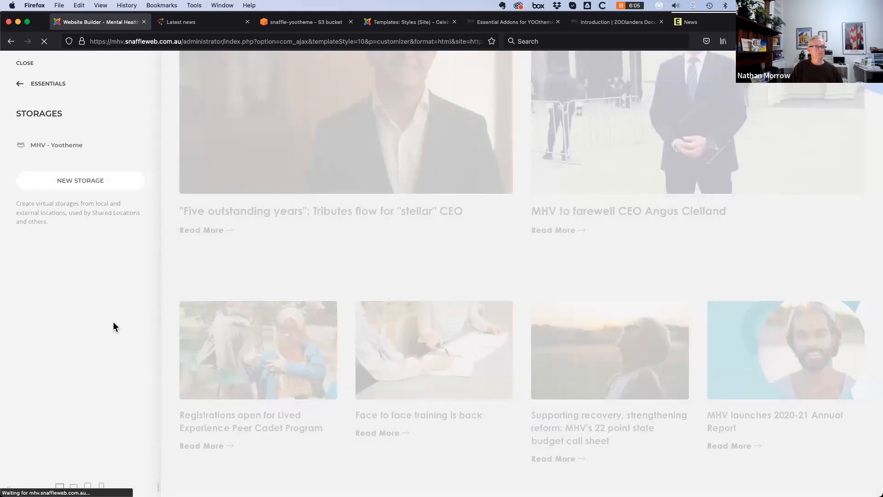
# Under Layout Libraries, add 'MHV Layouts' using MHV - Yootheme storage and save it
pyautogui.click(19, 86)
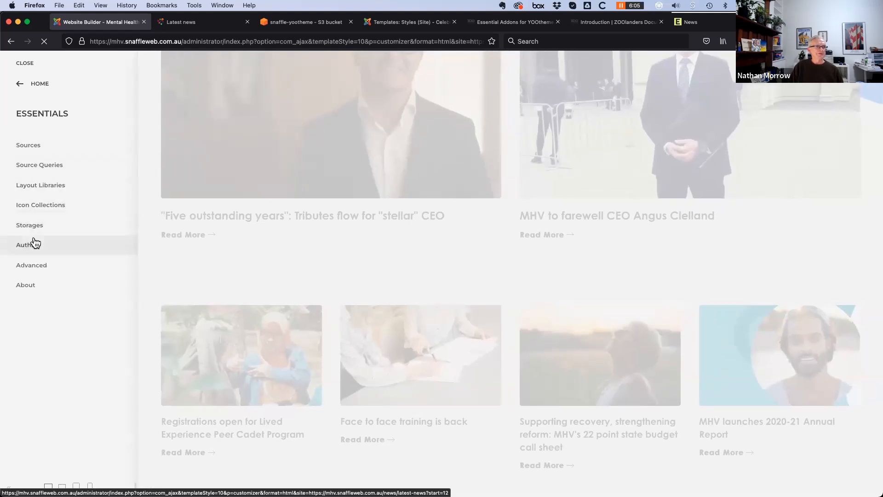
pyautogui.click(39, 185)
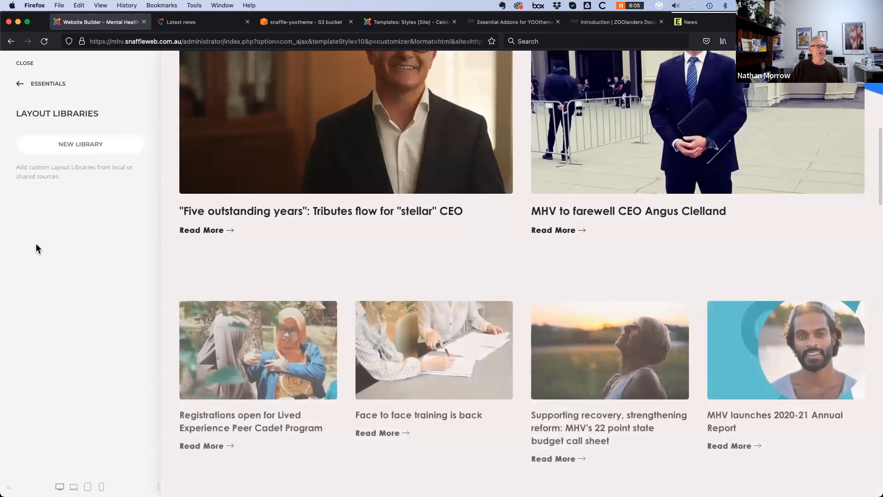
pyautogui.click(76, 146)
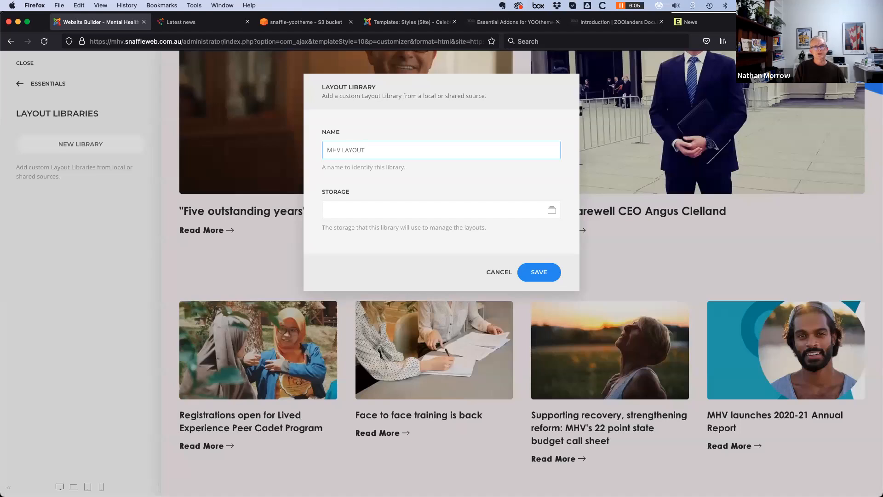
pyautogui.press('Tab')
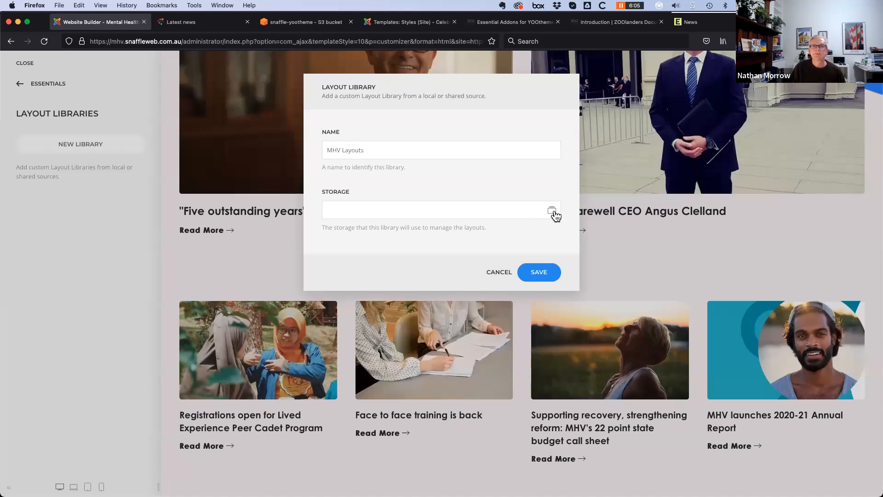
pyautogui.click(554, 213)
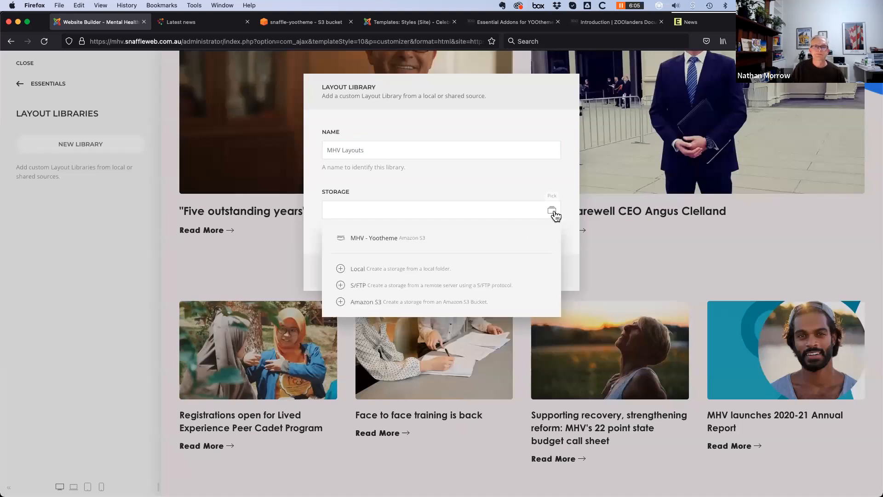
pyautogui.click(379, 245)
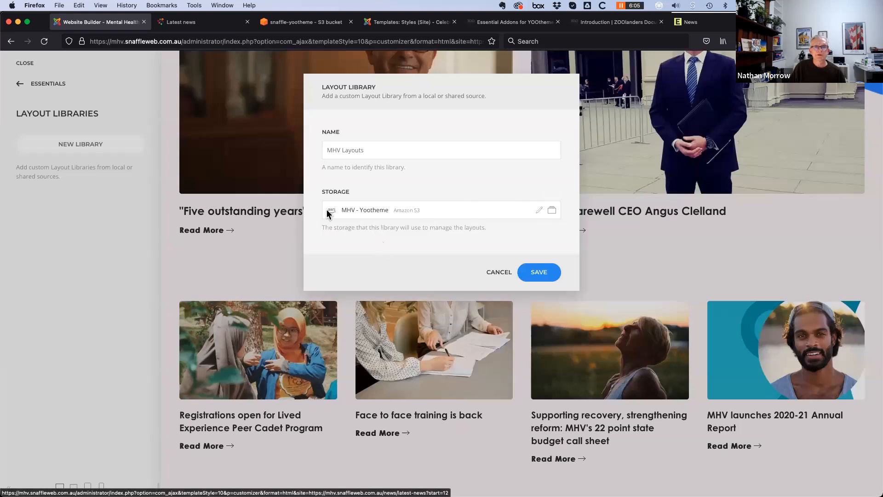
pyautogui.click(541, 274)
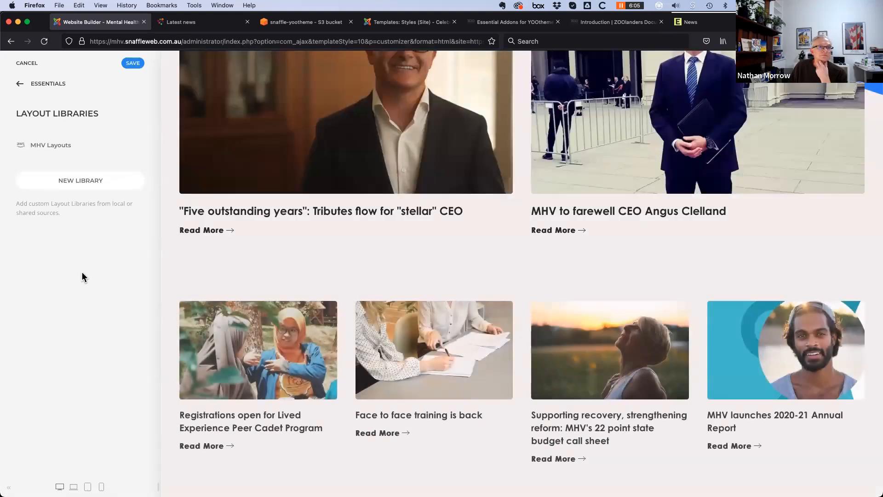
# Save the customizer changes, then reopen the Category - News Demo template in the builder
pyautogui.click(132, 64)
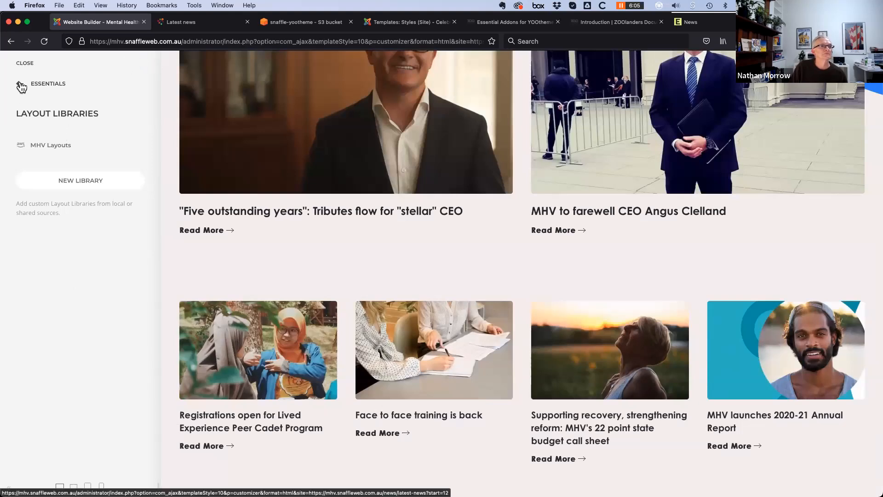
pyautogui.click(21, 86)
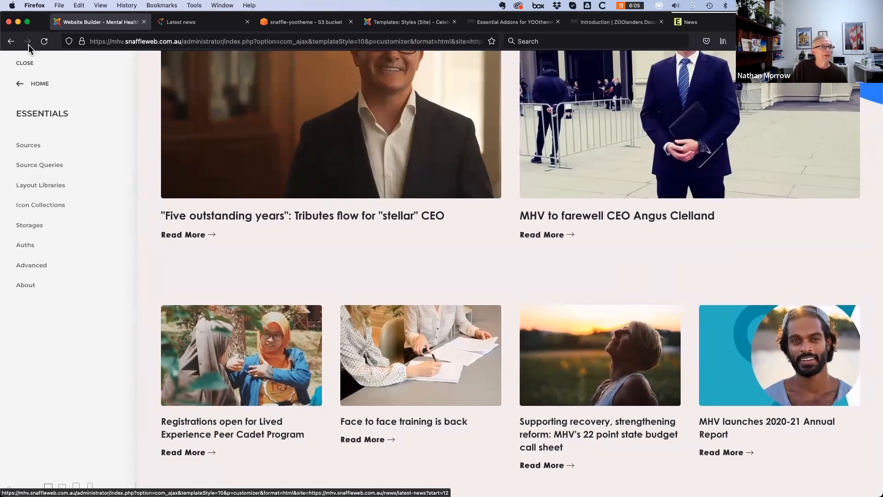
pyautogui.click(18, 86)
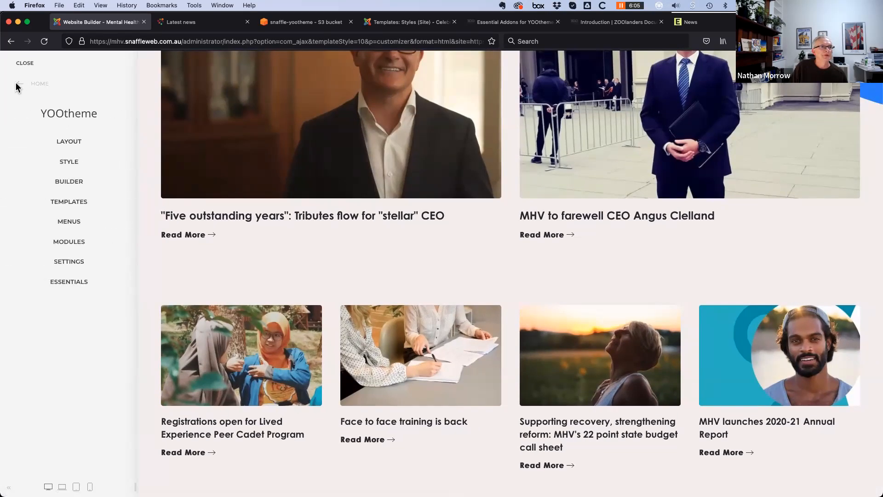
pyautogui.click(74, 207)
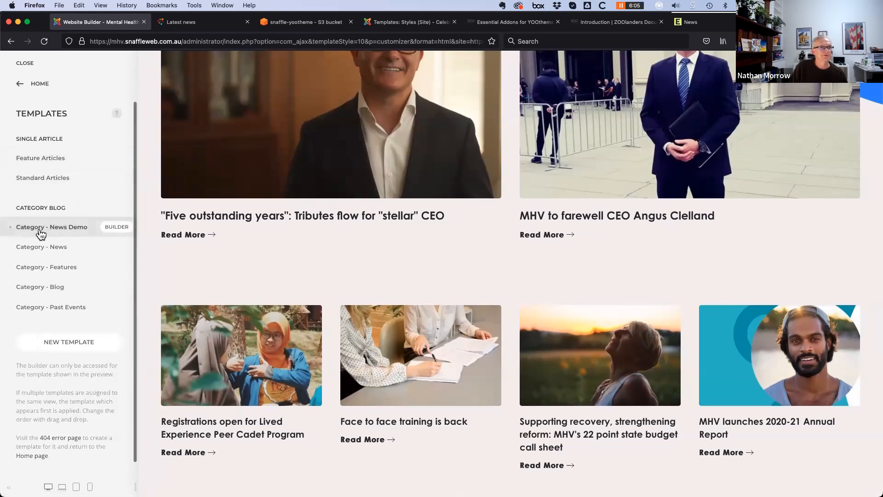
pyautogui.click(117, 227)
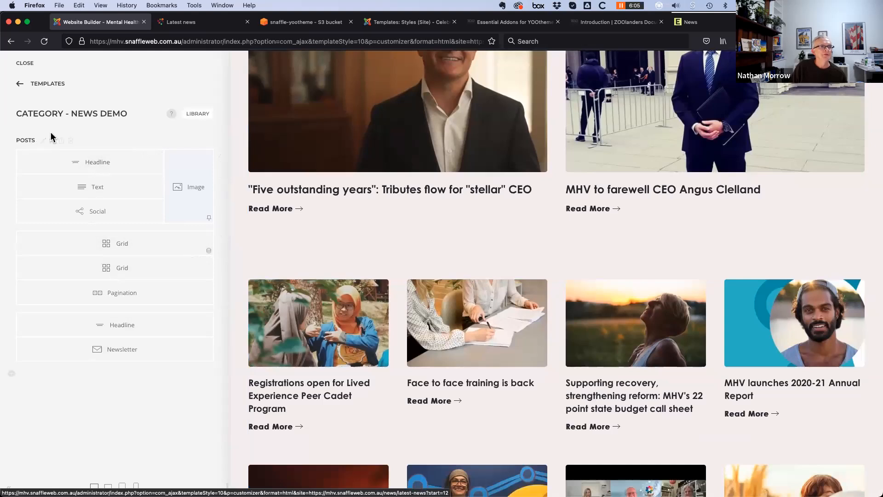
pyautogui.scroll(3, 452, 405)
pyautogui.scroll(6, 452, 407)
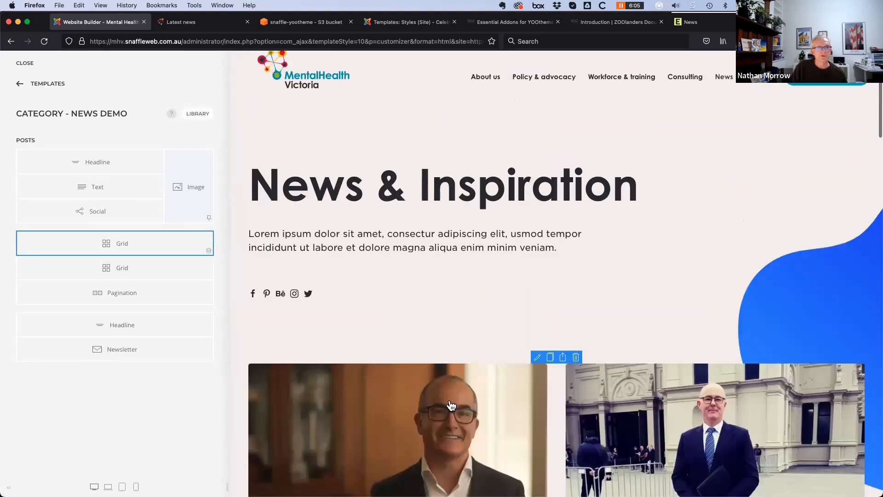
pyautogui.scroll(-2, 451, 407)
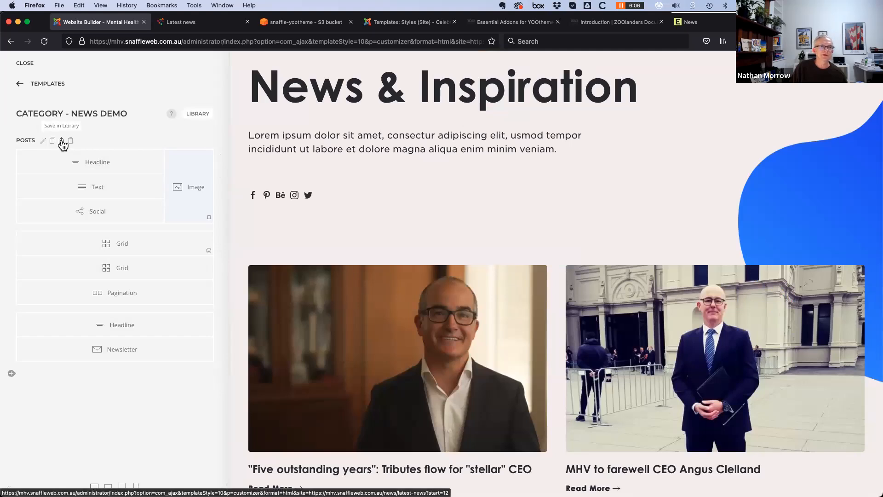
# Save the Posts section to the library as 'MHV News Demo' under MHV Layouts
pyautogui.click(61, 141)
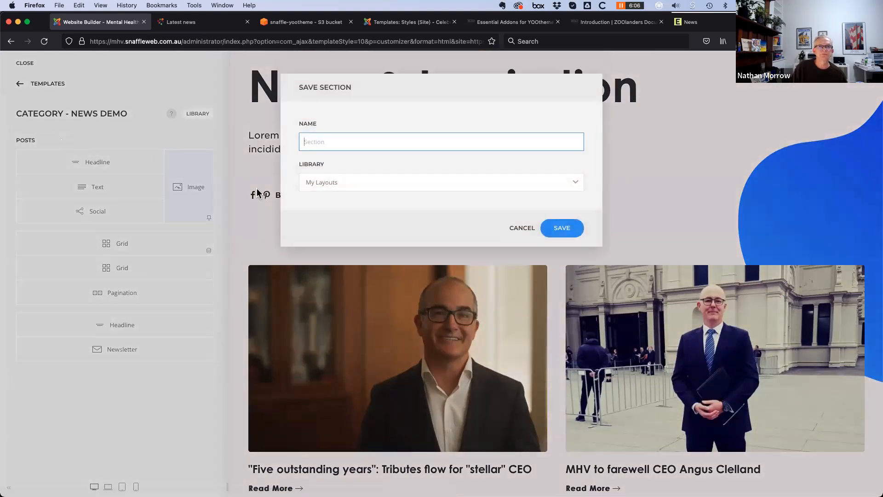
pyautogui.click(325, 138)
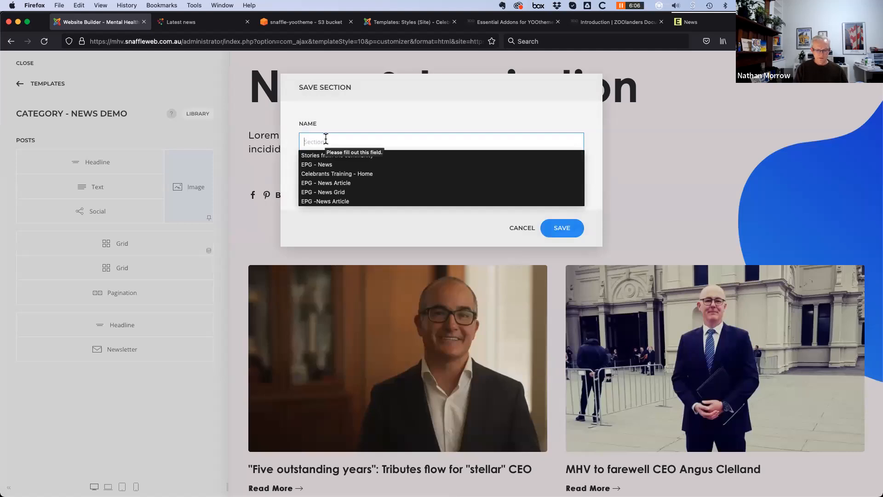
pyautogui.write('MHV')
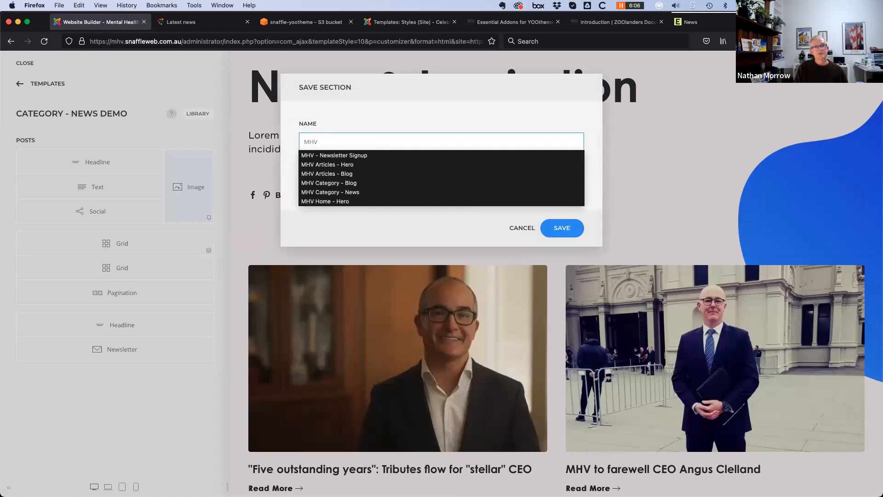
pyautogui.write(' news')
pyautogui.press('BackSpace')
pyautogui.press('BackSpace')
pyautogui.press('BackSpace')
pyautogui.write('News Dem')
pyautogui.press('Tab')
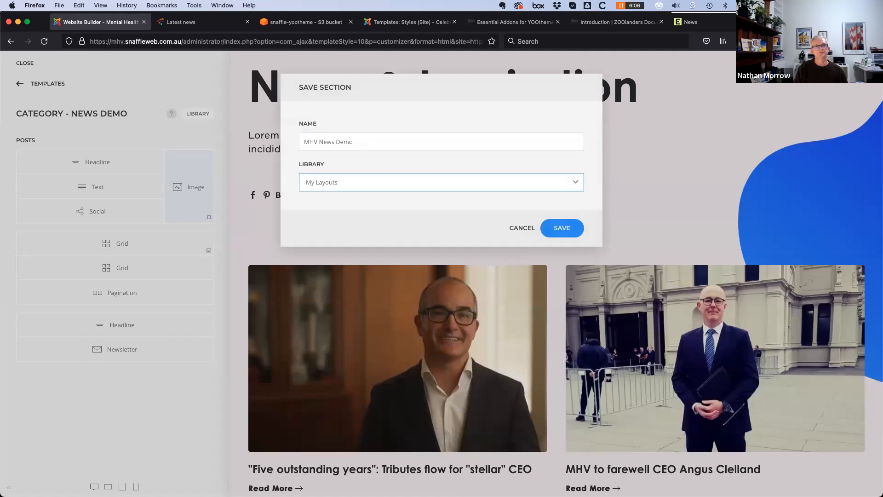
pyautogui.click(485, 190)
pyautogui.click(485, 189)
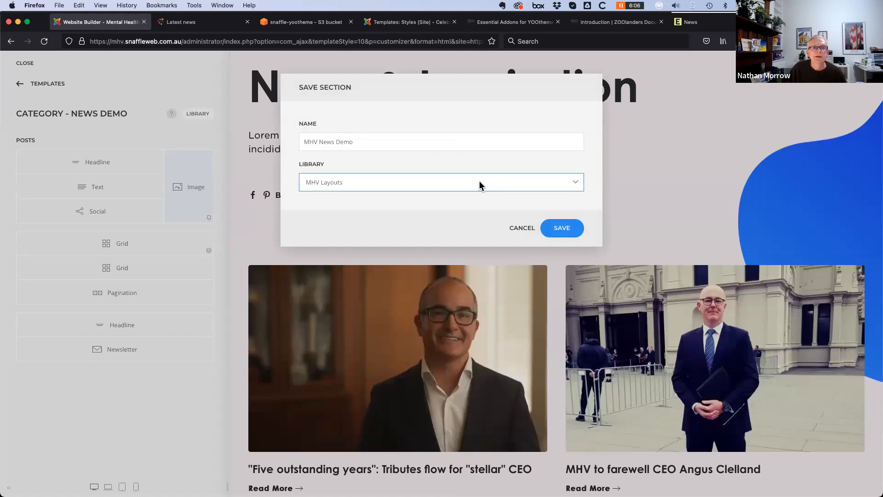
pyautogui.click(480, 185)
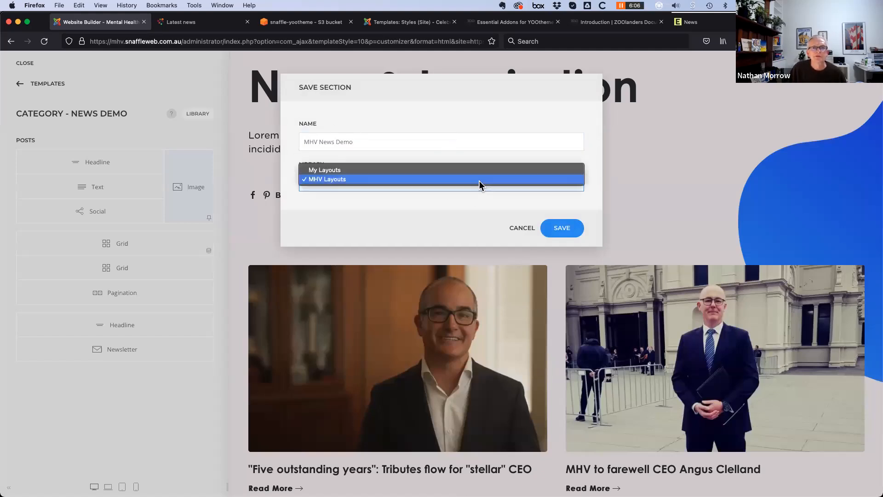
pyautogui.click(335, 180)
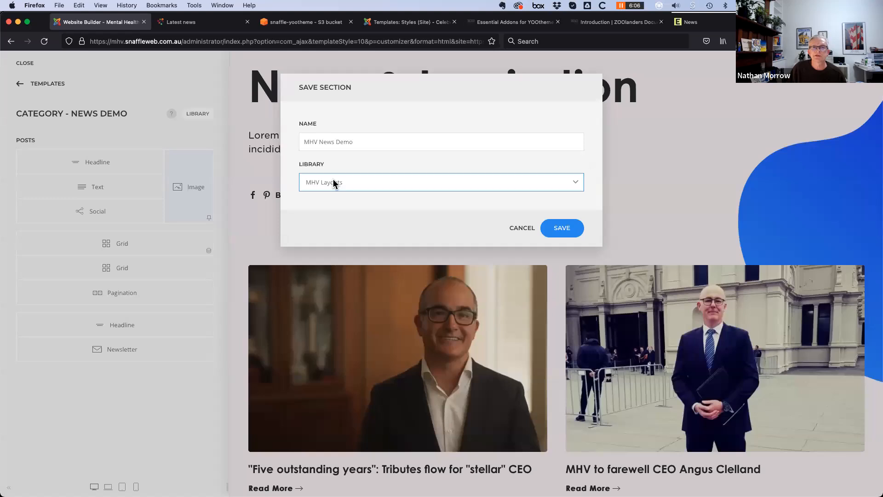
pyautogui.click(566, 233)
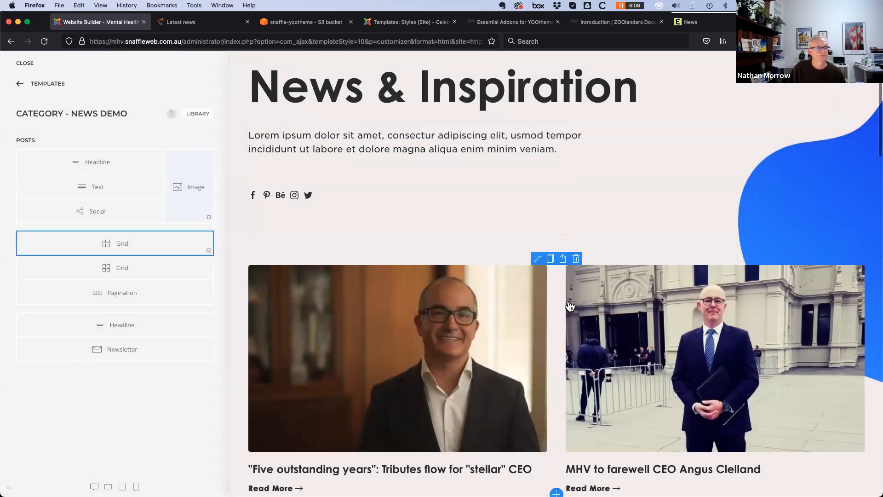
pyautogui.click(20, 84)
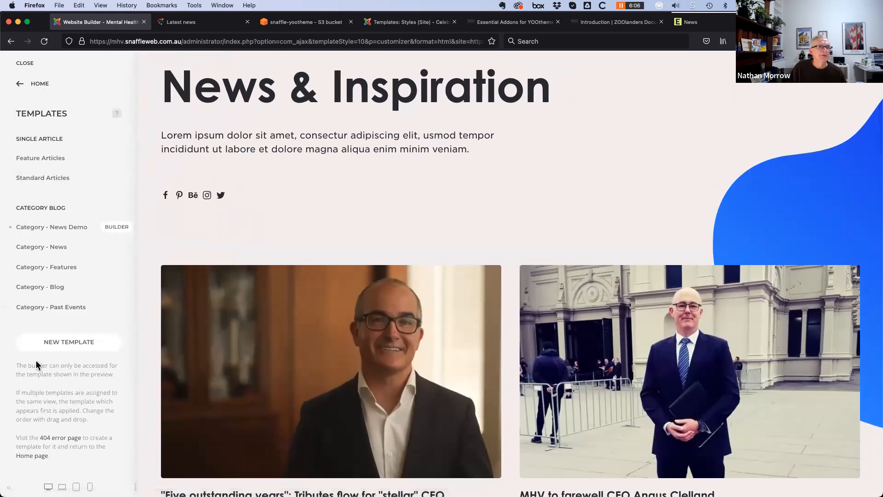
pyautogui.click(45, 247)
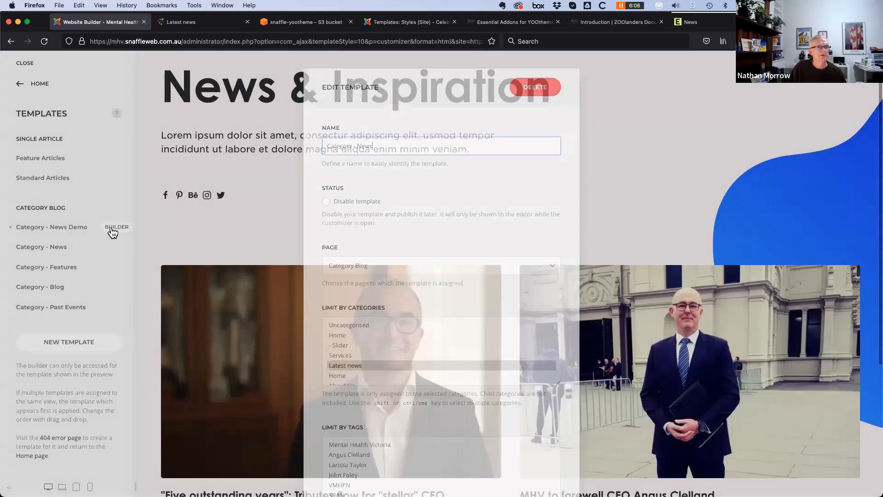
pyautogui.click(115, 228)
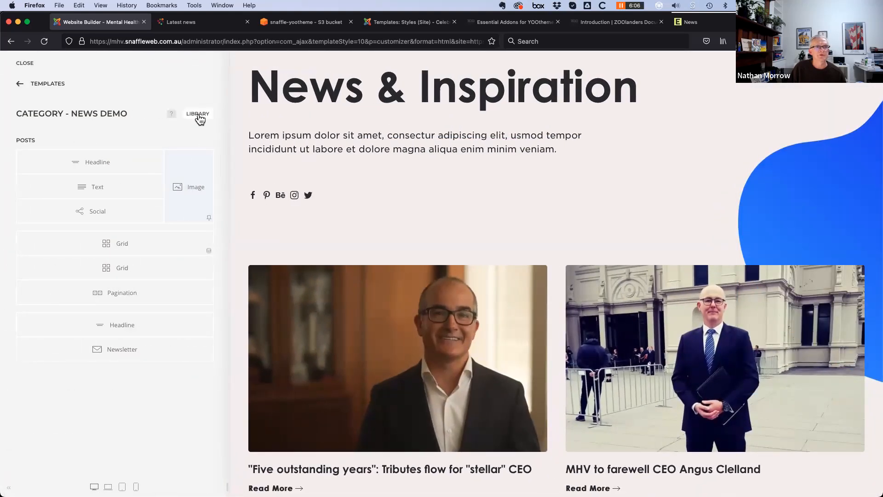
pyautogui.click(199, 115)
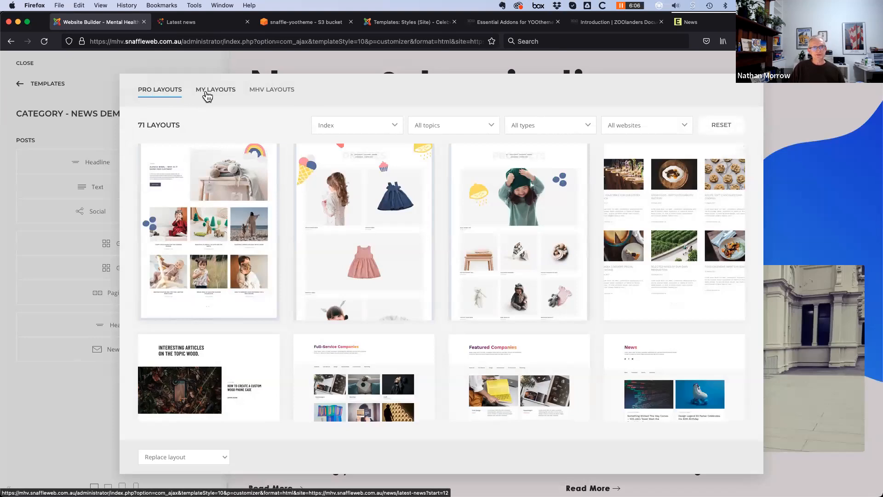
pyautogui.click(213, 94)
pyautogui.click(272, 91)
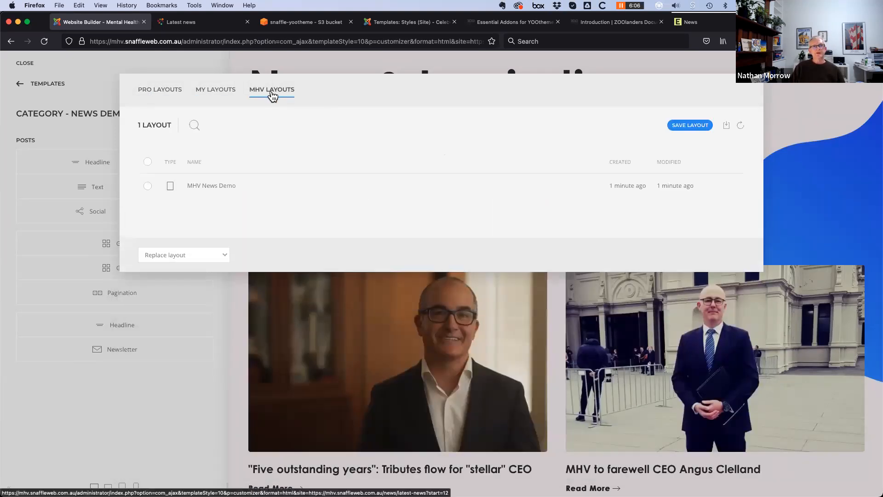
pyautogui.click(216, 93)
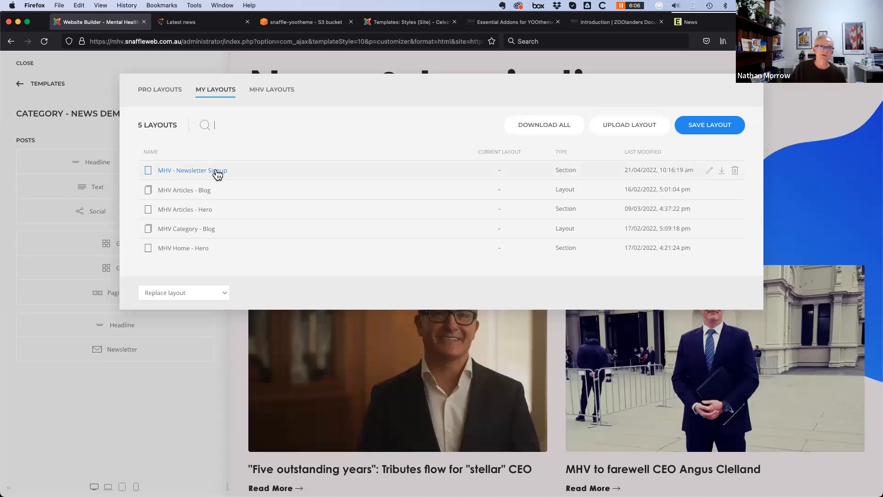
pyautogui.click(276, 95)
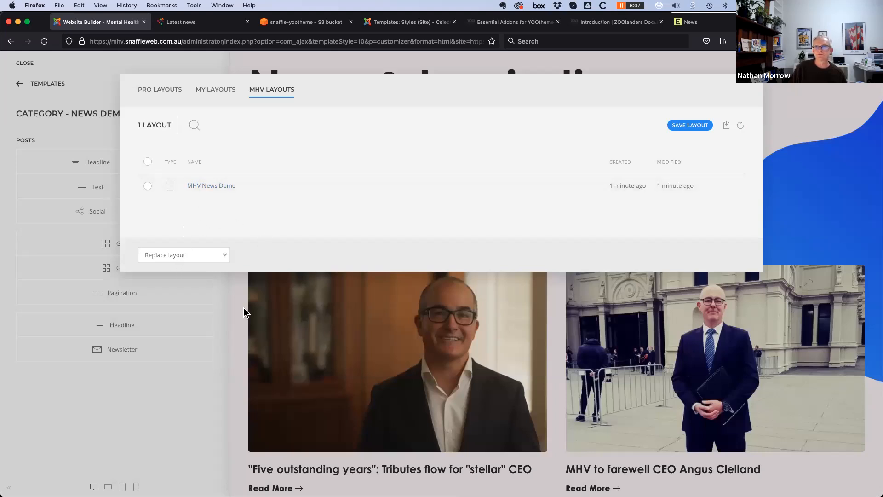
pyautogui.click(140, 431)
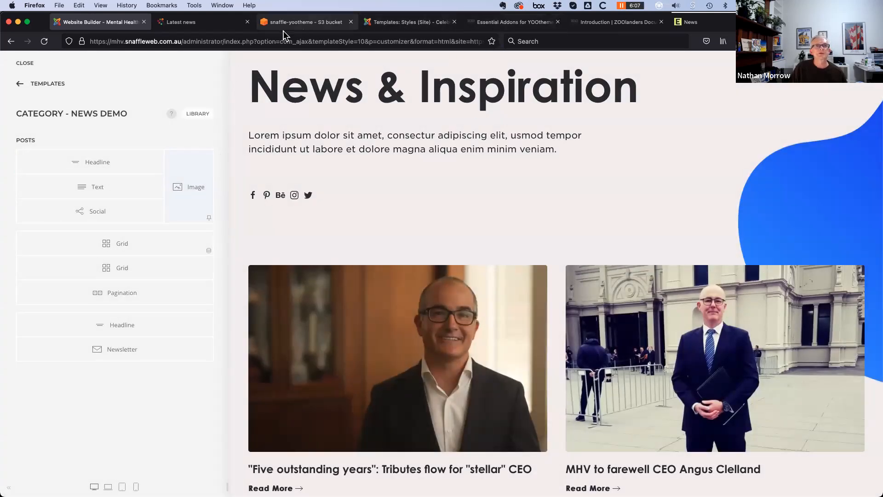
# Open the Celebrants site's yootheme - Default style and edit its home page in the builder
pyautogui.click(396, 25)
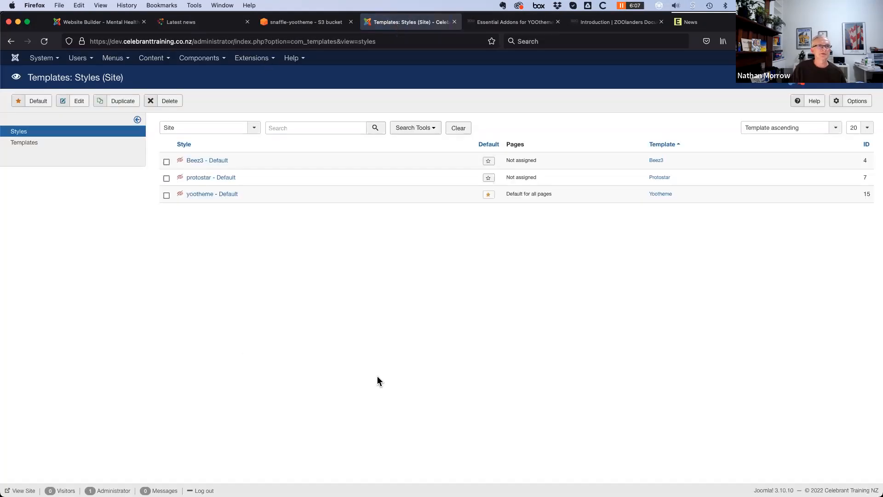
pyautogui.click(223, 200)
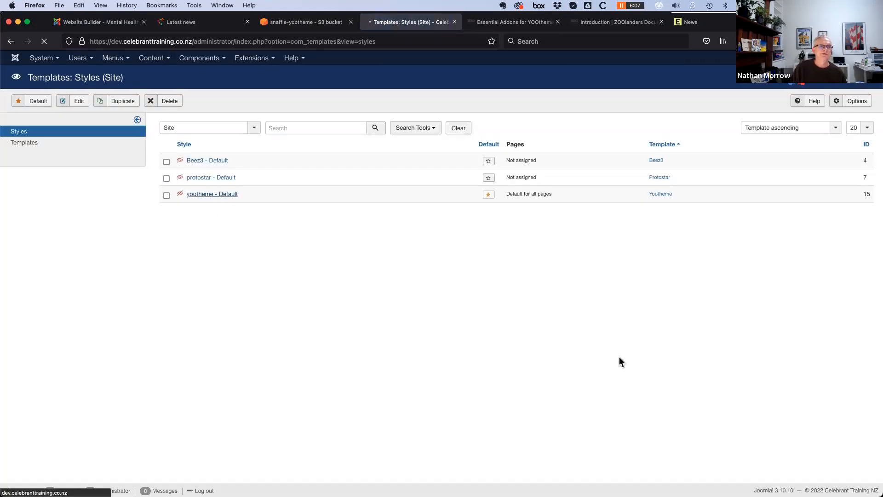
pyautogui.click(128, 249)
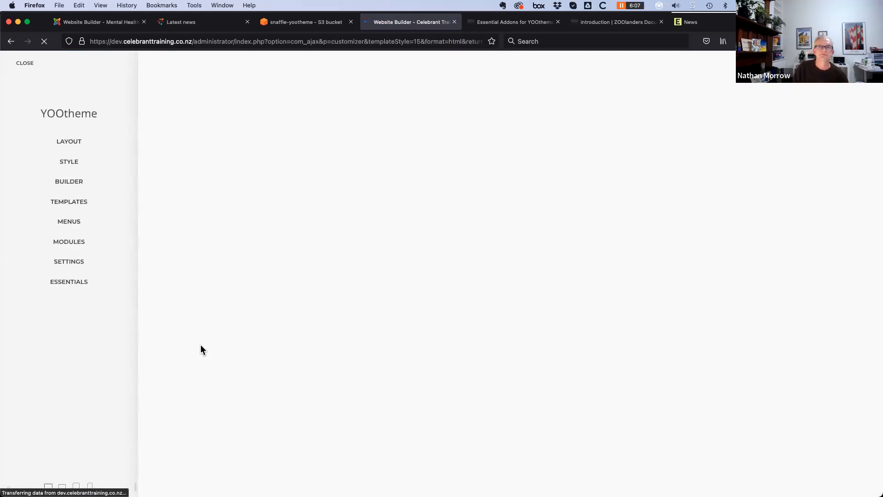
pyautogui.click(69, 181)
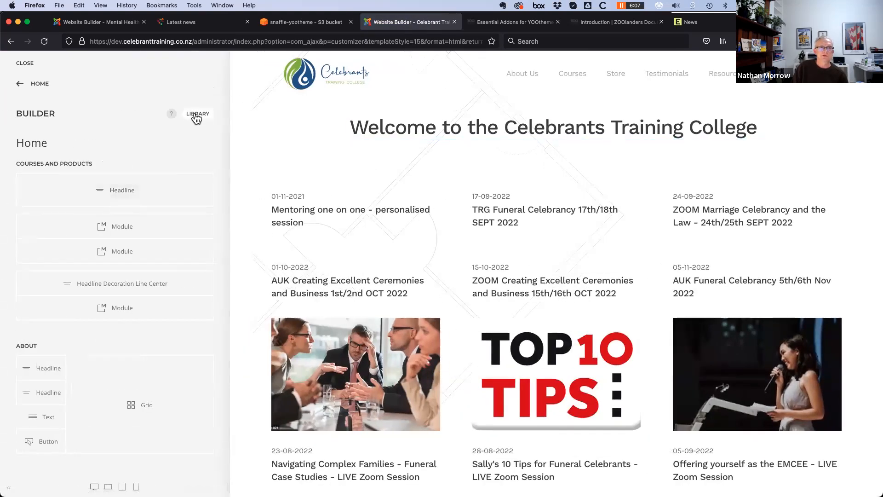
# Select MHV News Demo in the MHV Layouts library, cancelling the Save Layout prompt
pyautogui.click(198, 114)
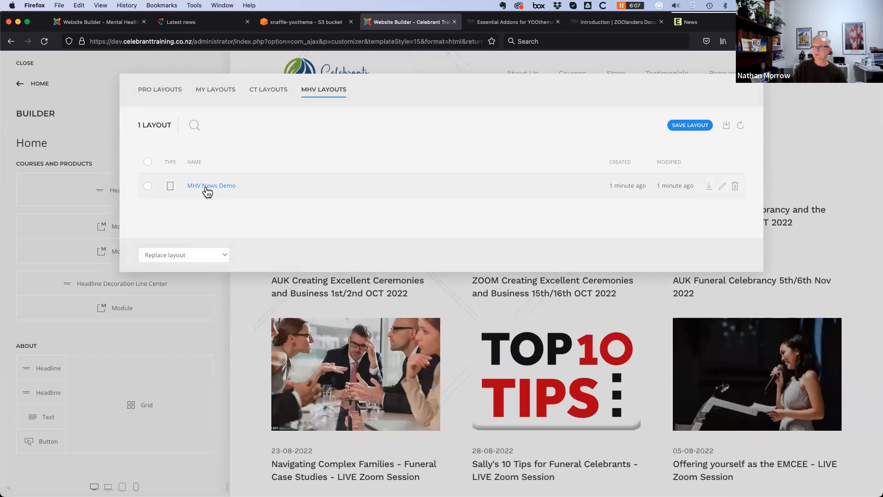
pyautogui.click(147, 186)
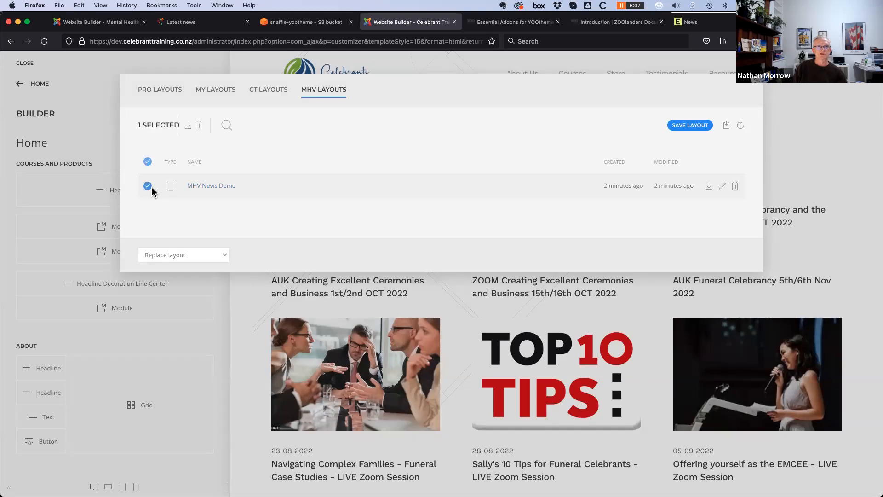
pyautogui.click(693, 126)
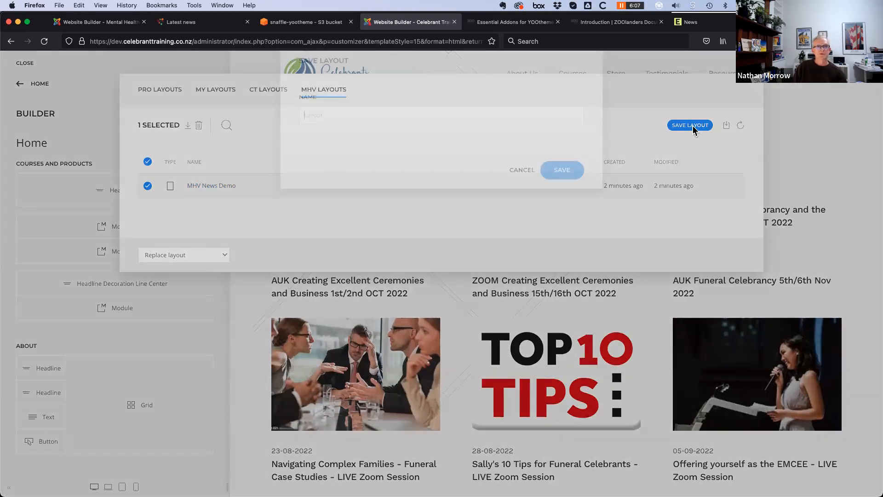
pyautogui.click(521, 198)
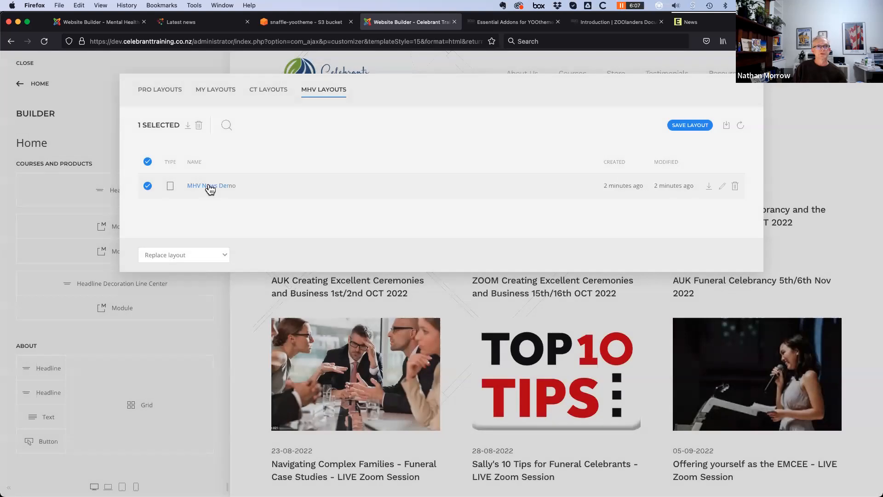
# Load MHV News Demo into the Celebrants home page, preview it, then discard the unsaved changes
pyautogui.click(211, 186)
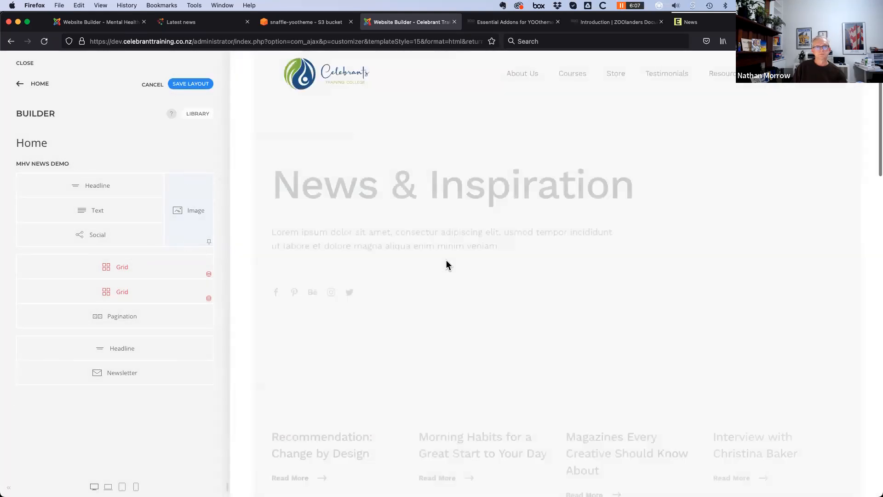
pyautogui.scroll(-5, 508, 399)
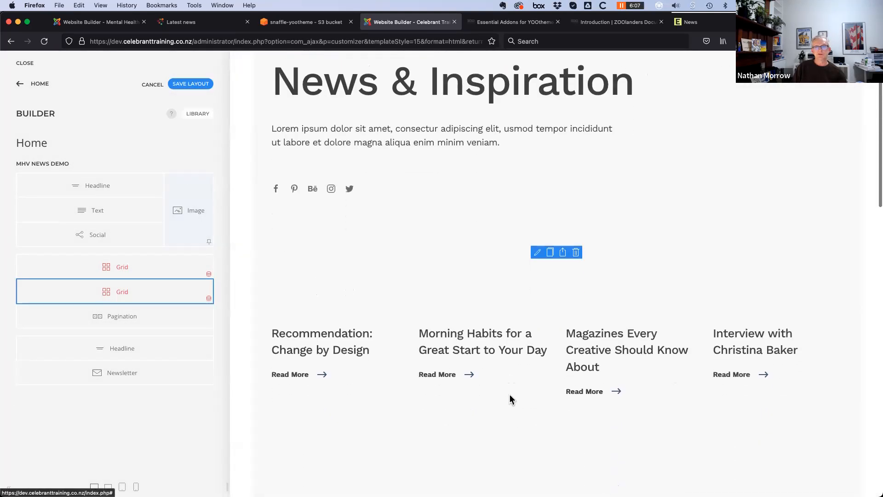
pyautogui.scroll(-6, 508, 400)
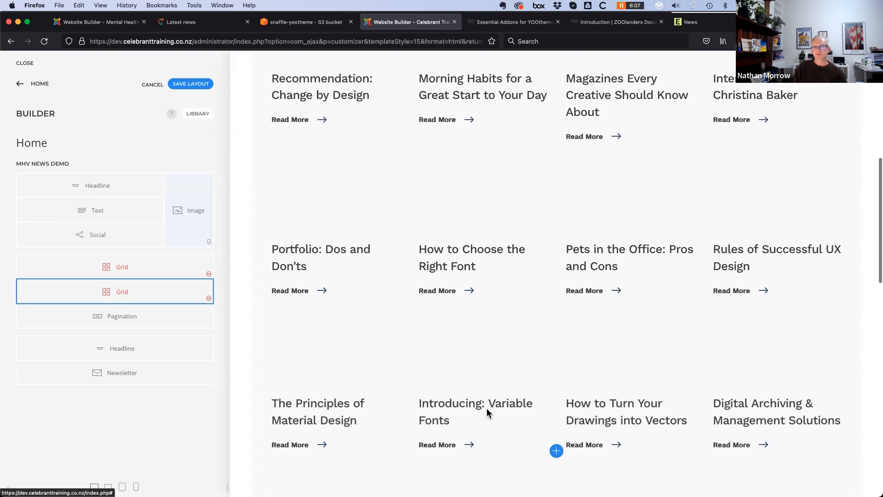
pyautogui.scroll(10, 485, 411)
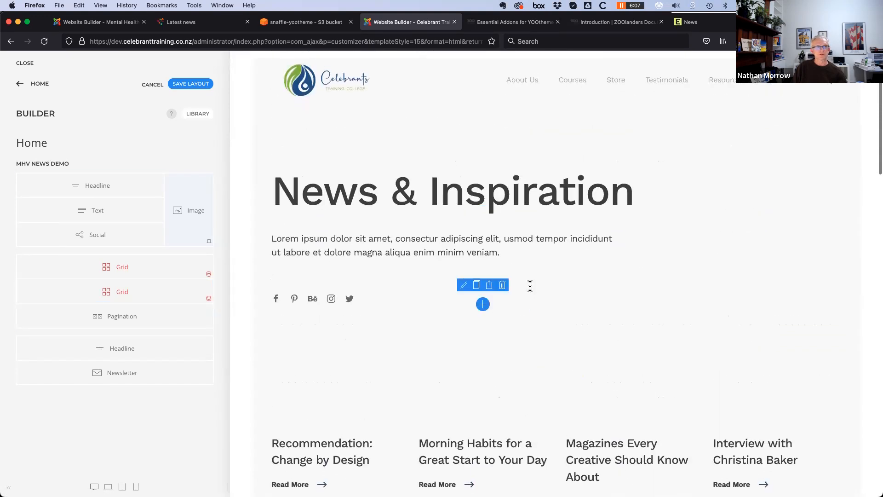
pyautogui.click(20, 84)
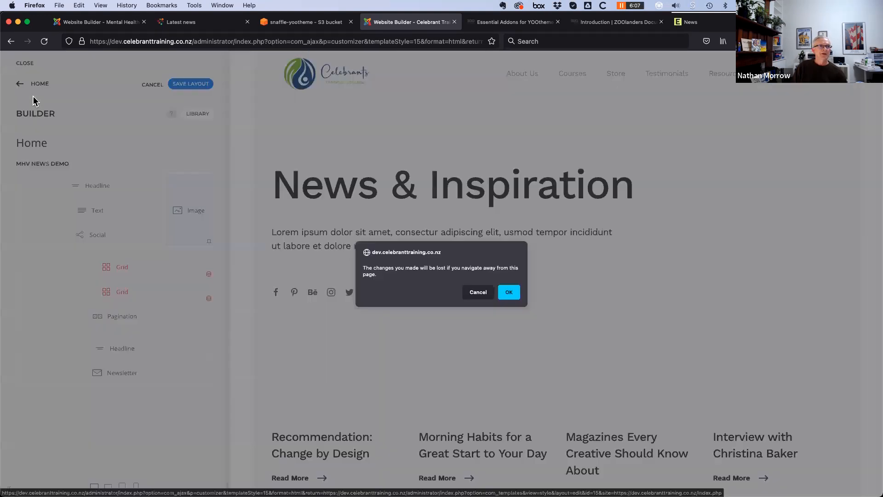
pyautogui.click(509, 293)
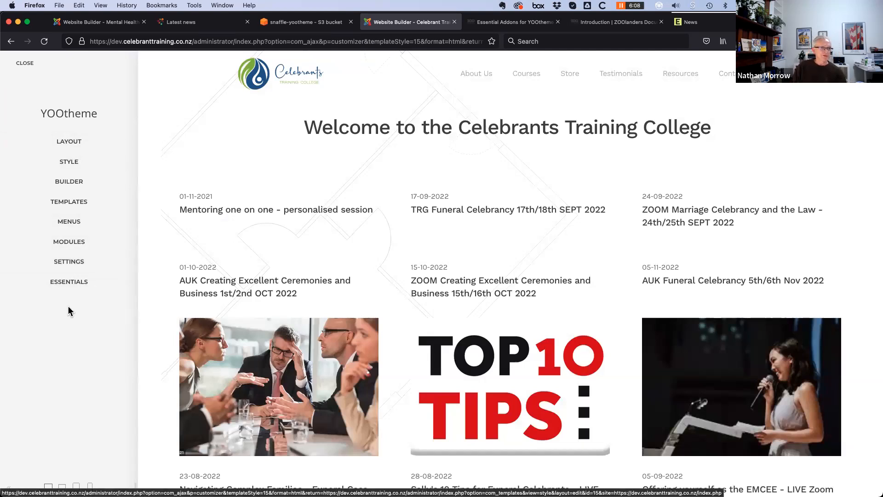
# Back in the Mental Health Victoria builder, add a Panel element below Social
pyautogui.click(100, 21)
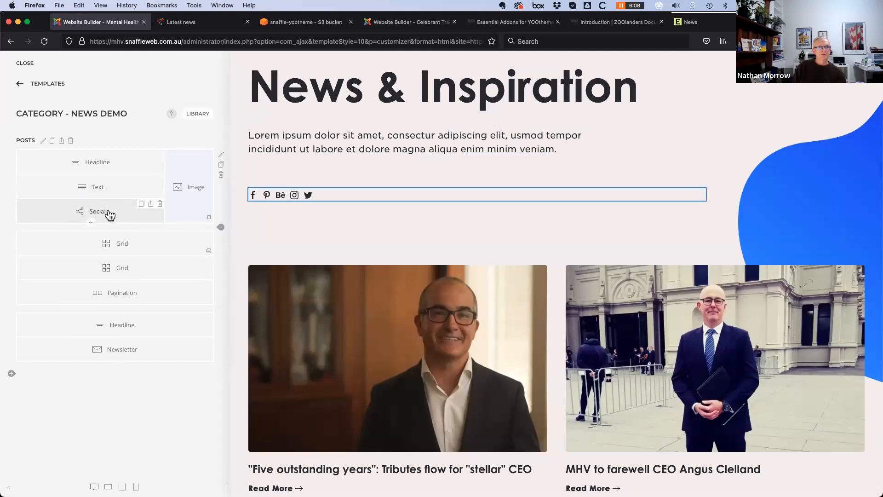
pyautogui.click(90, 223)
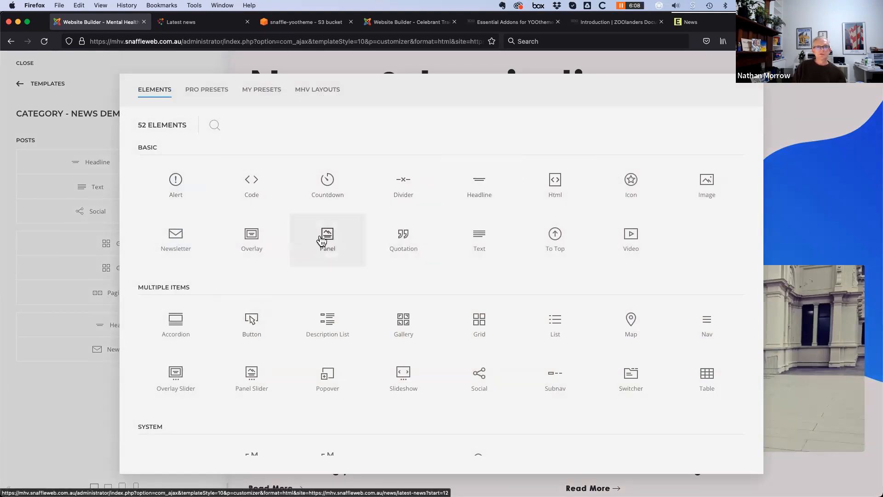
pyautogui.click(327, 235)
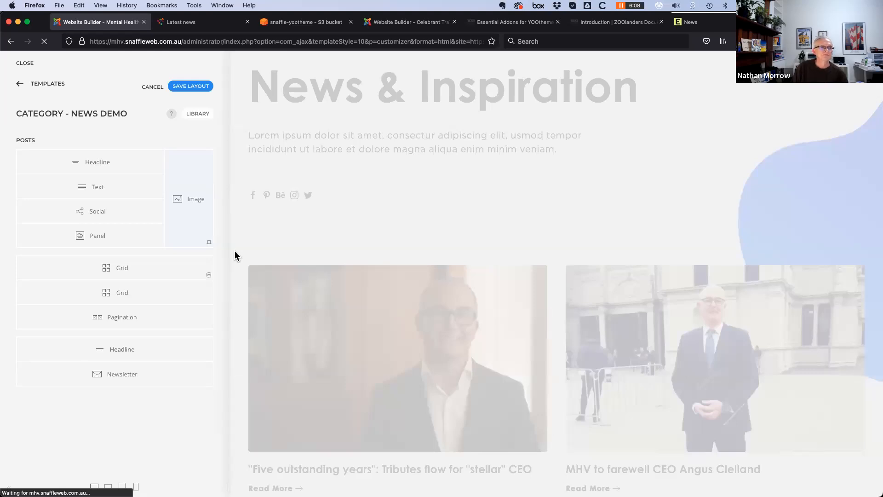
# Enter 'Test' as the panel's title and scroll its settings to the Icon field
pyautogui.click(107, 240)
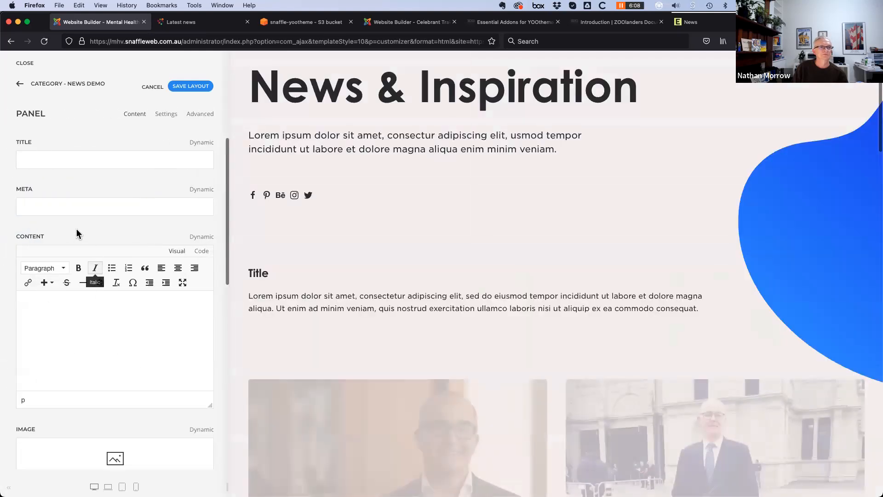
pyautogui.scroll(-4, 72, 230)
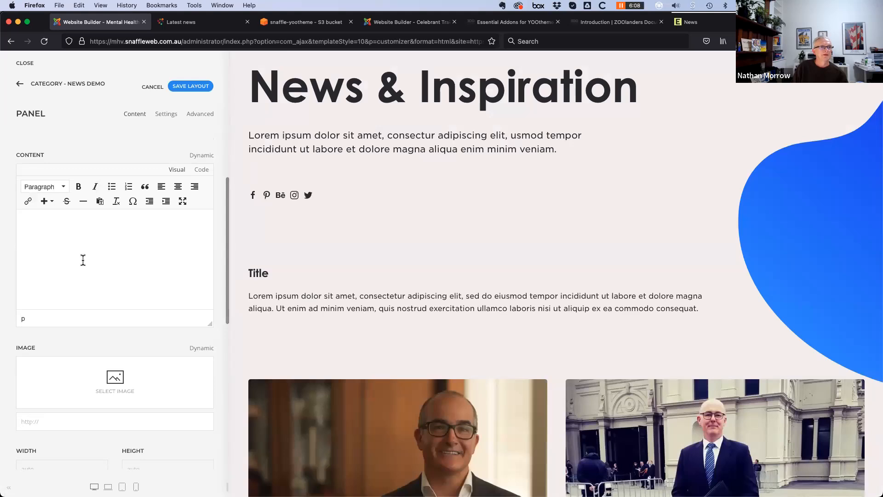
pyautogui.scroll(4, 84, 233)
pyautogui.write('Test panel')
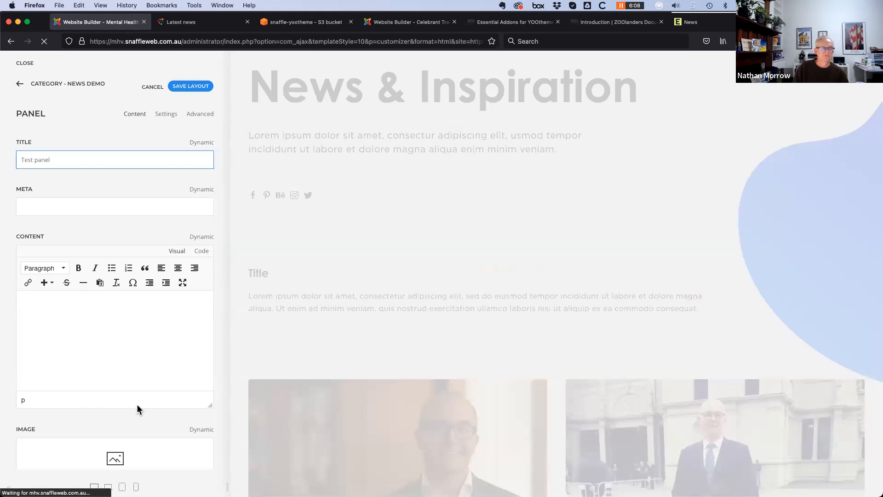
pyautogui.scroll(-5, 136, 405)
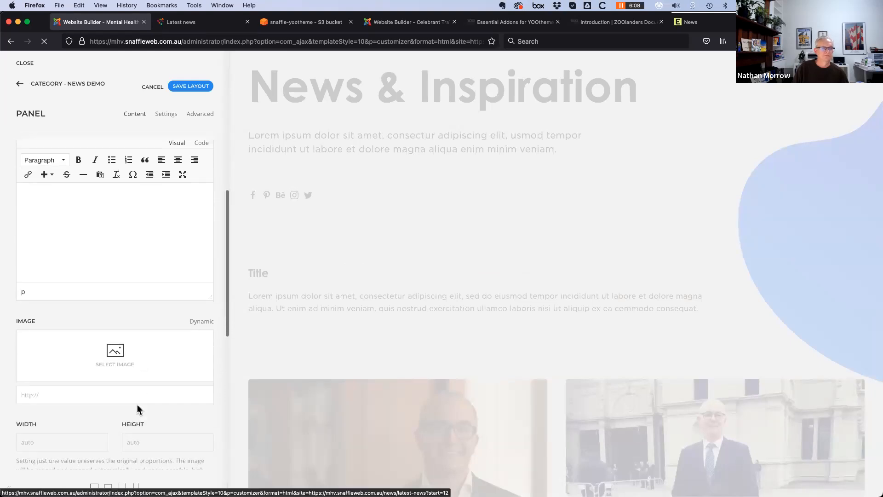
pyautogui.scroll(-4, 136, 405)
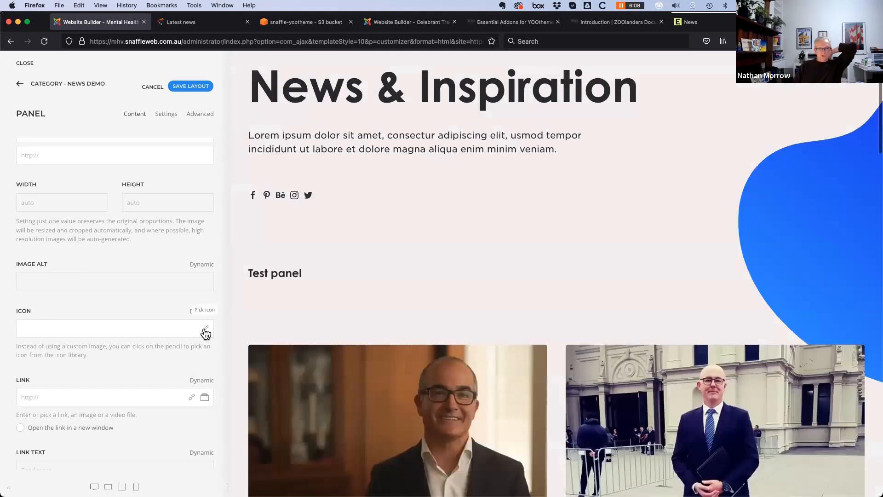
# Give the Test panel the Font Awesome 6 brands 'joomla' icon and save the layout
pyautogui.click(205, 331)
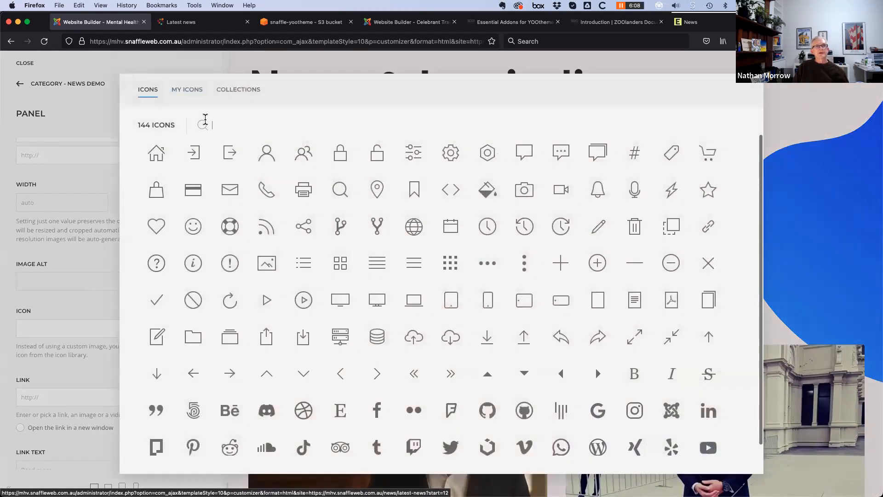
pyautogui.click(241, 94)
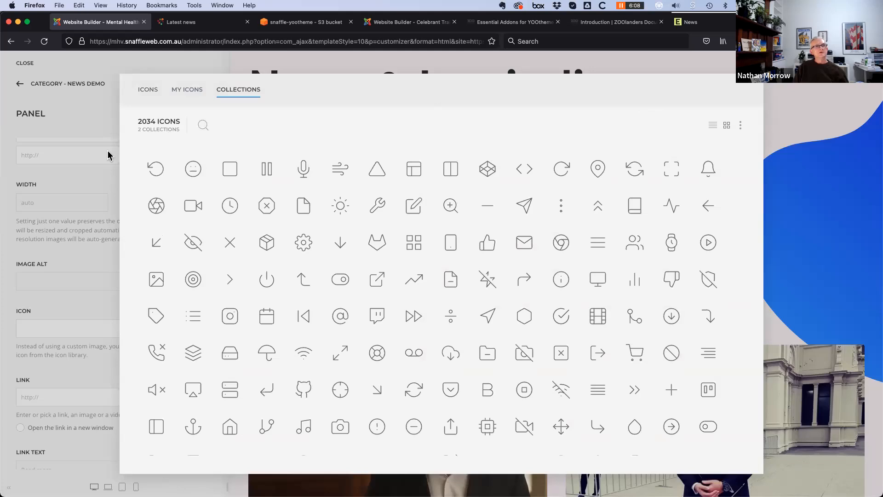
pyautogui.click(740, 127)
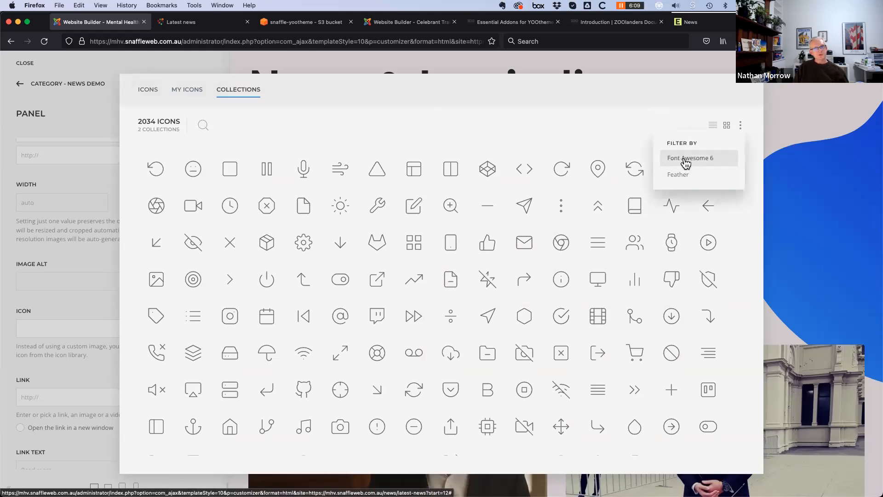
pyautogui.click(686, 161)
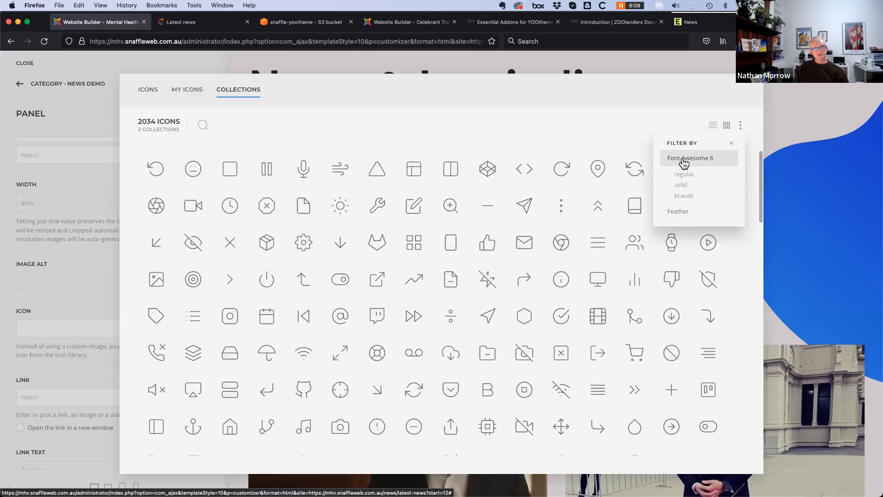
pyautogui.click(684, 196)
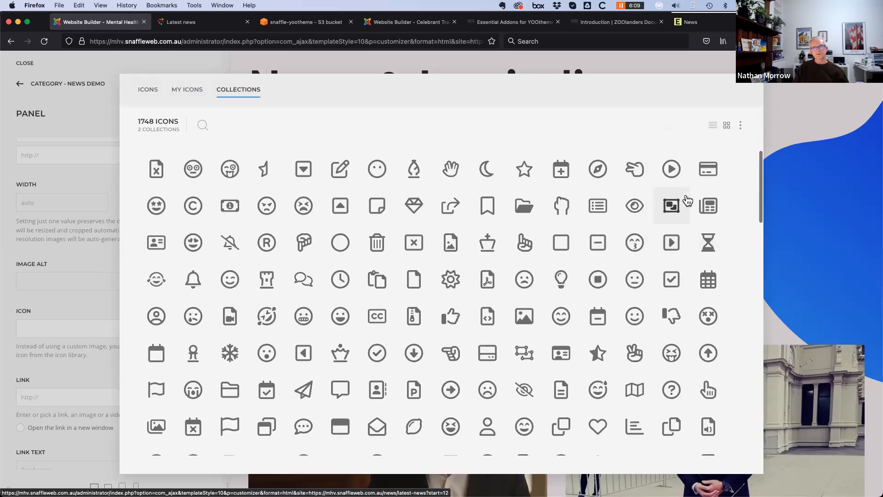
pyautogui.click(221, 124)
pyautogui.write('joomla')
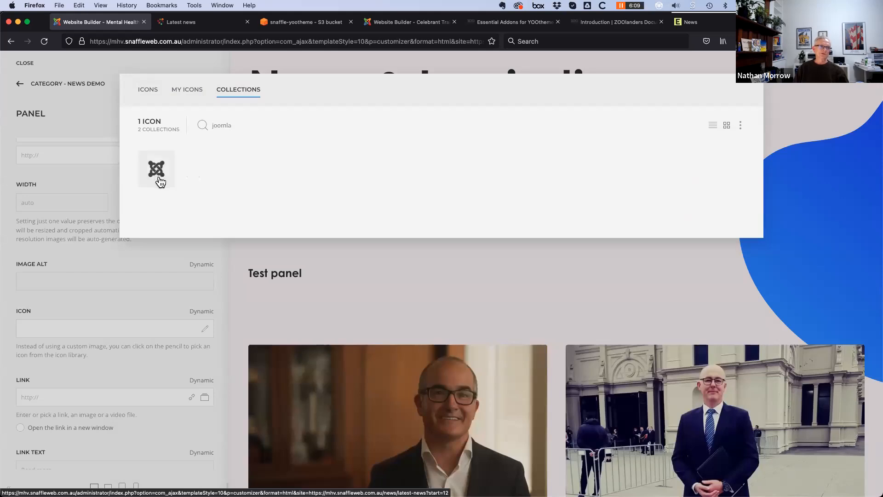
pyautogui.click(157, 169)
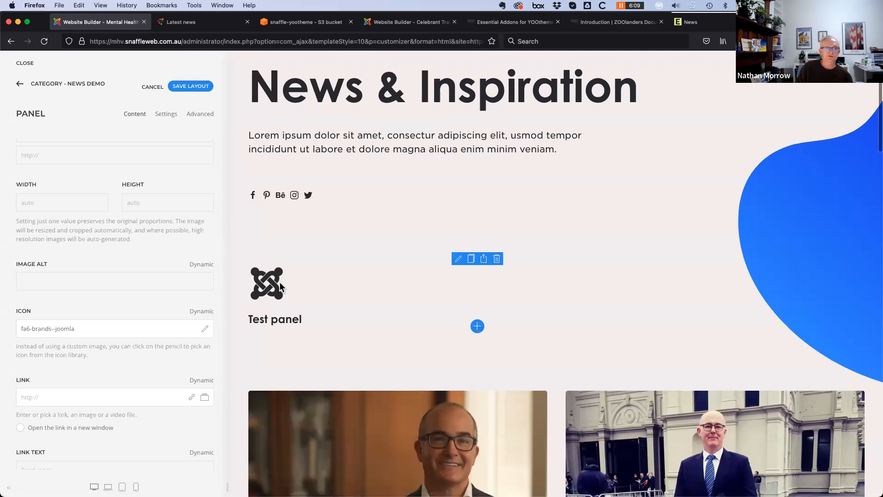
pyautogui.click(191, 88)
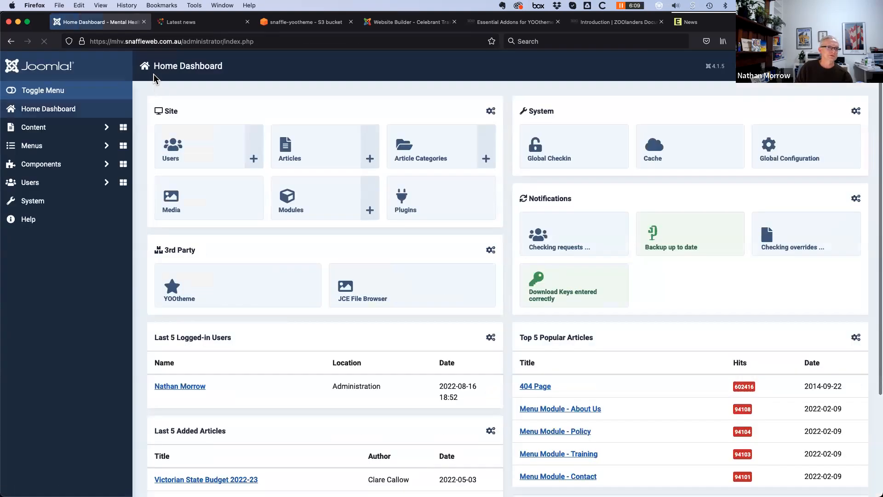
# Add the Bootstrap icon set under Essentials > Icon Collections in YOOtheme
pyautogui.click(229, 287)
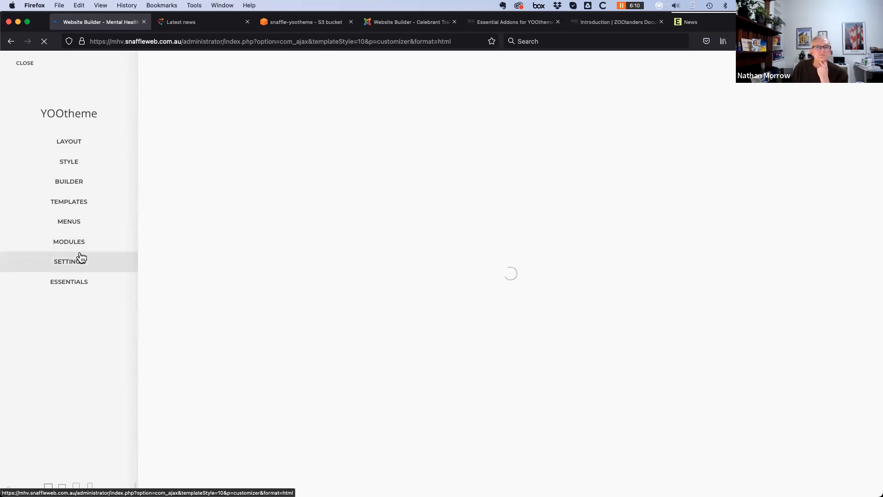
pyautogui.click(70, 289)
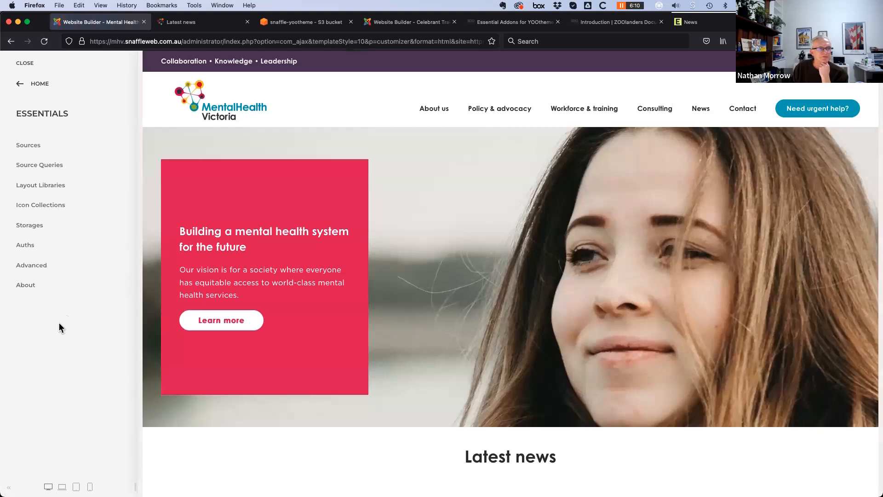
pyautogui.click(40, 205)
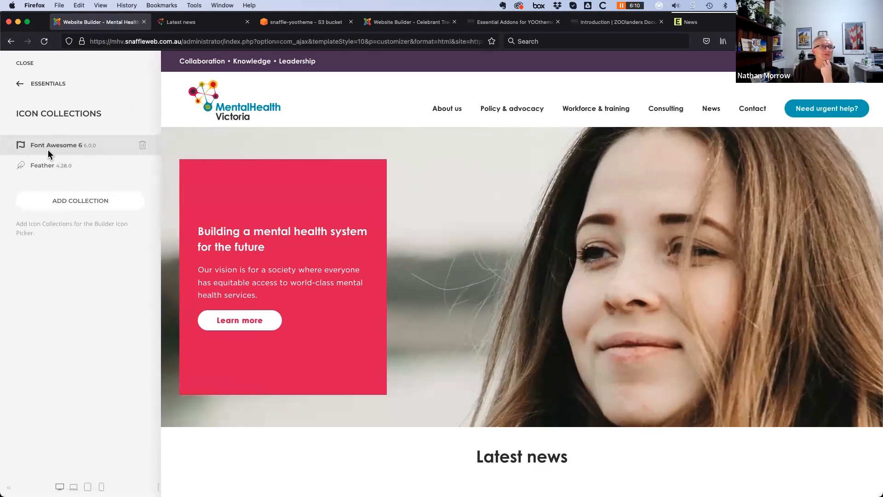
pyautogui.click(85, 200)
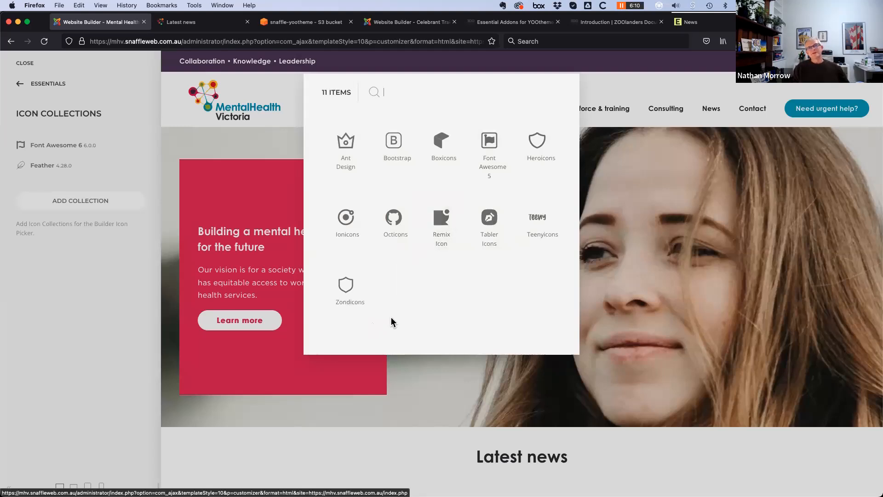
pyautogui.click(393, 144)
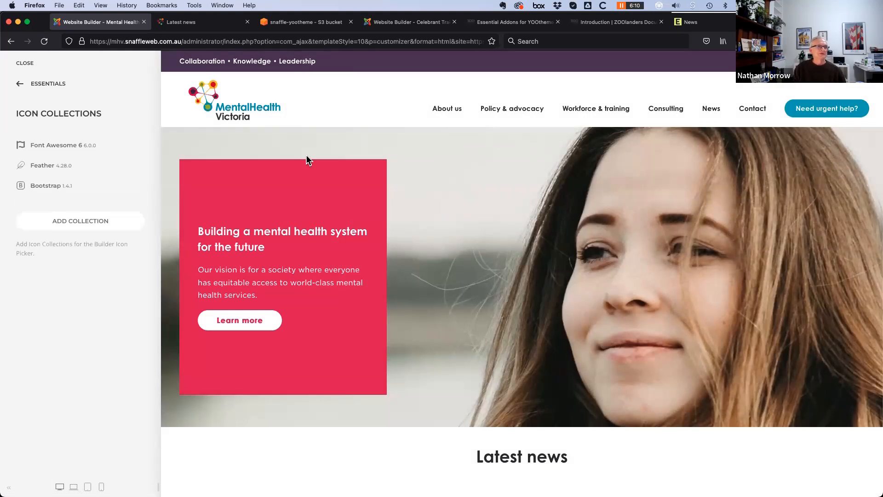
pyautogui.click(20, 86)
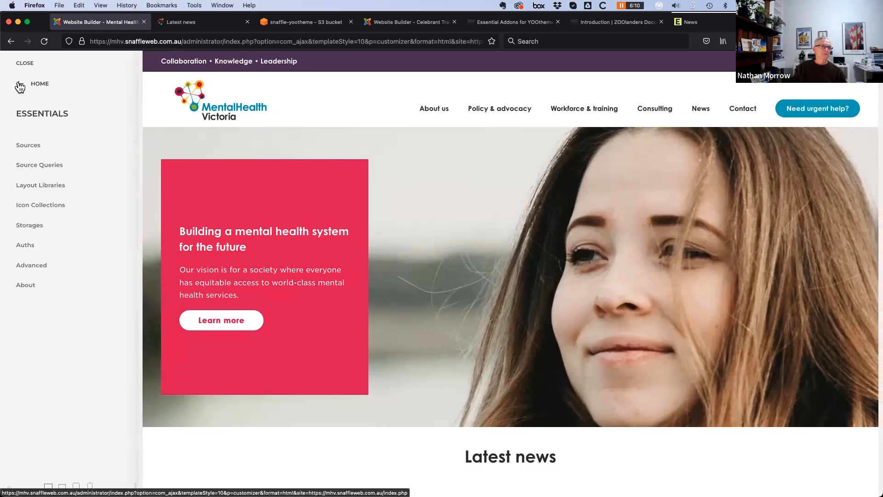
pyautogui.click(19, 87)
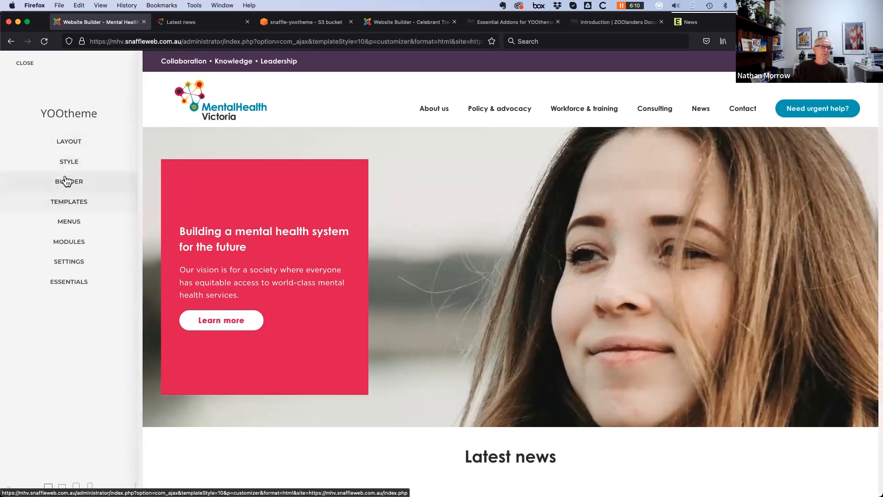
# Reopen the Category - News Demo layout and edit the Test panel's settings
pyautogui.click(71, 202)
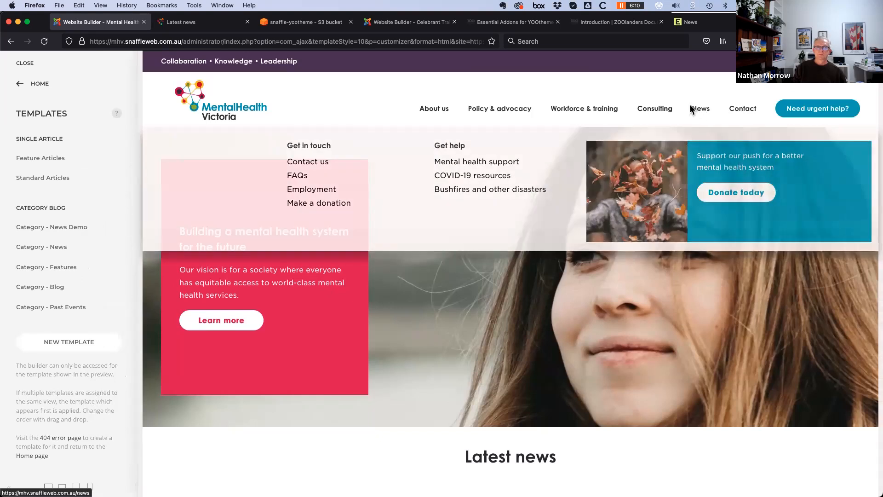
pyautogui.click(69, 227)
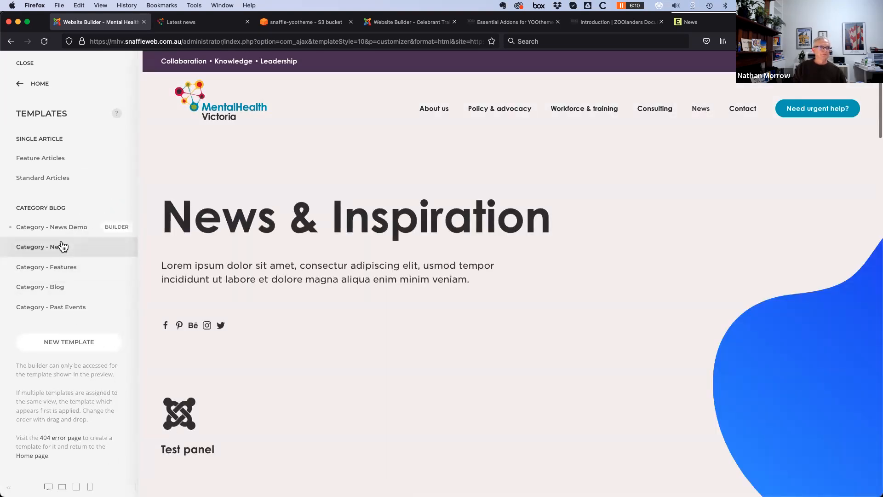
pyautogui.click(122, 230)
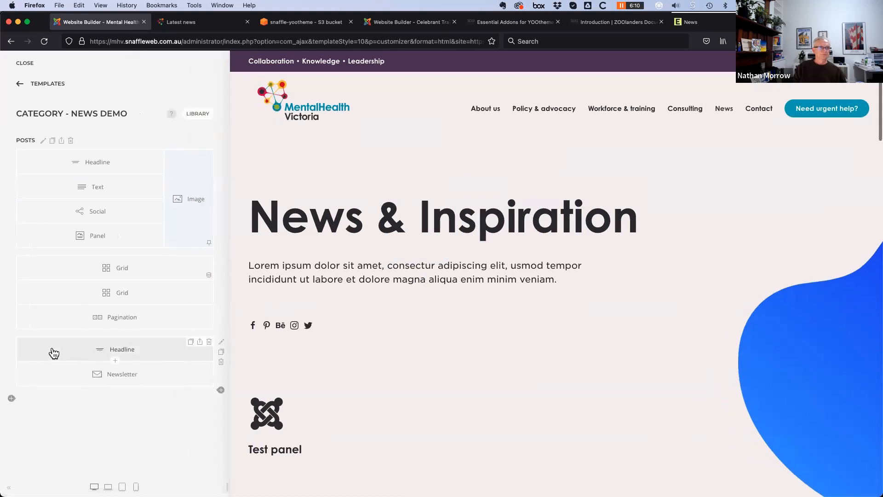
pyautogui.click(98, 238)
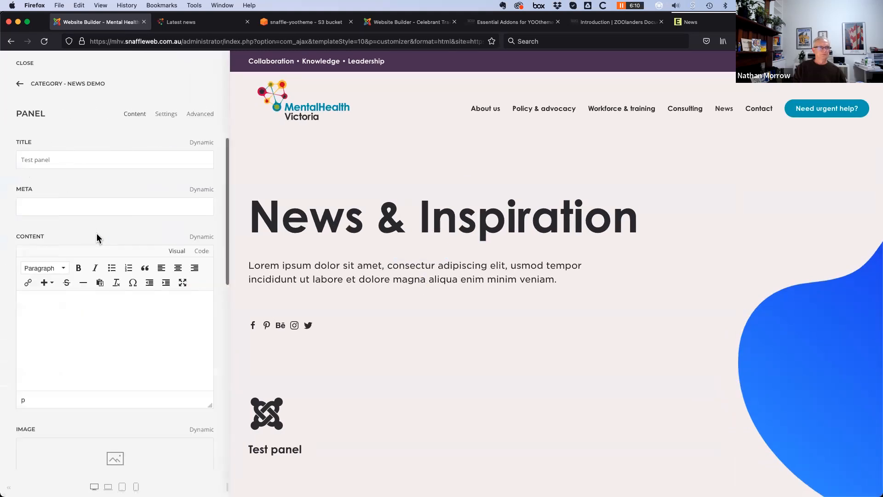
pyautogui.scroll(-10, 98, 379)
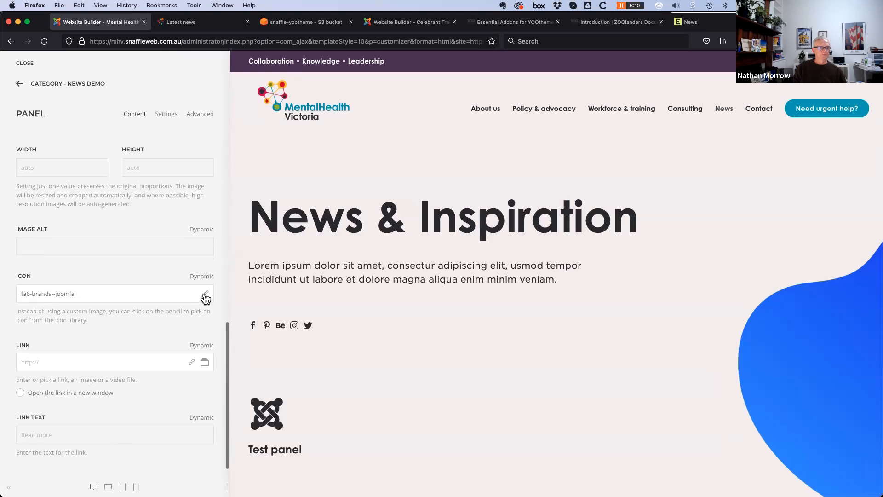
# Choose the filled Bootstrap HD badge icon for the Test panel
pyautogui.click(205, 296)
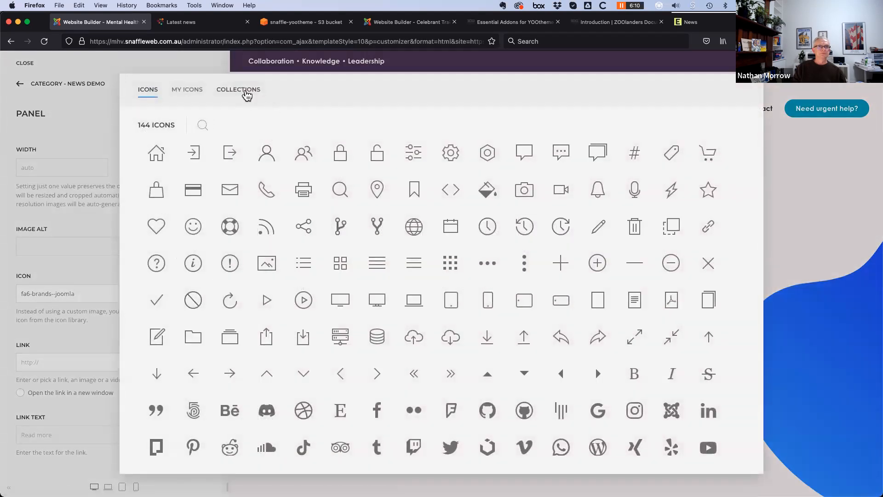
pyautogui.click(247, 94)
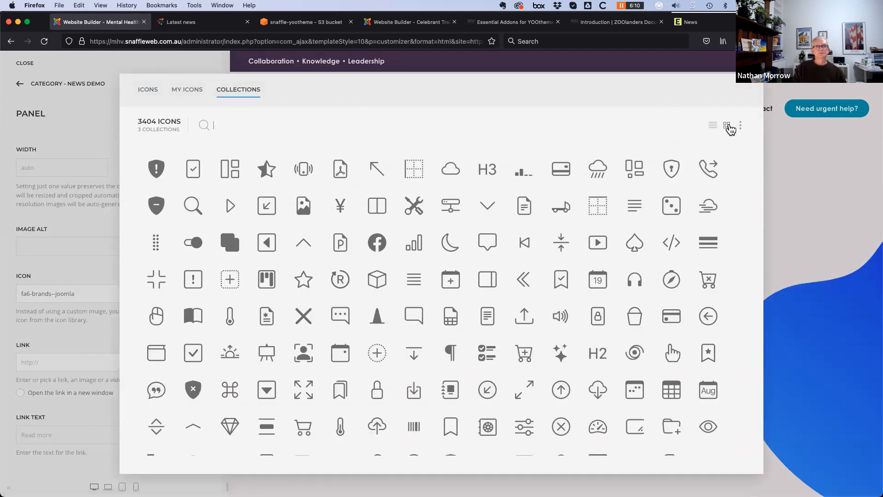
pyautogui.click(740, 125)
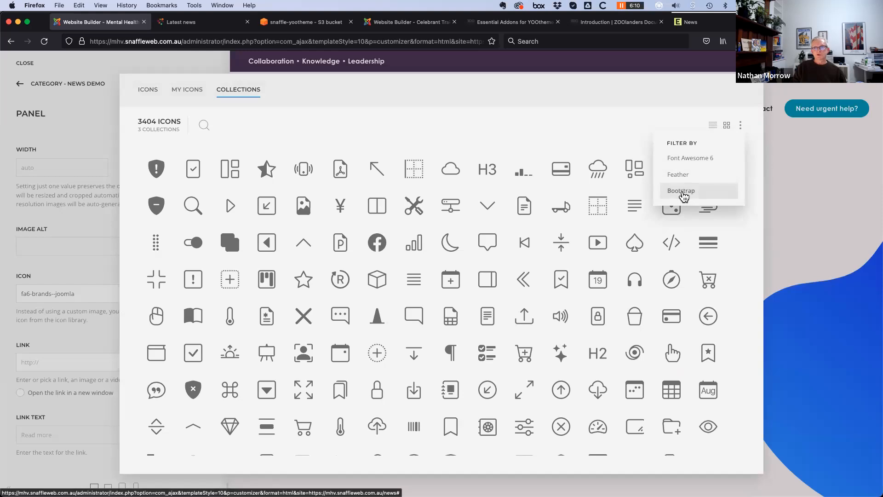
pyautogui.click(684, 196)
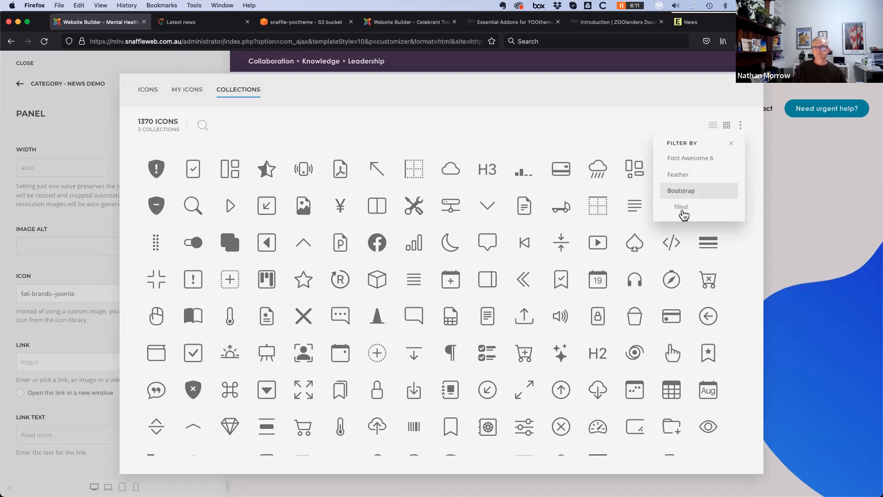
pyautogui.click(681, 208)
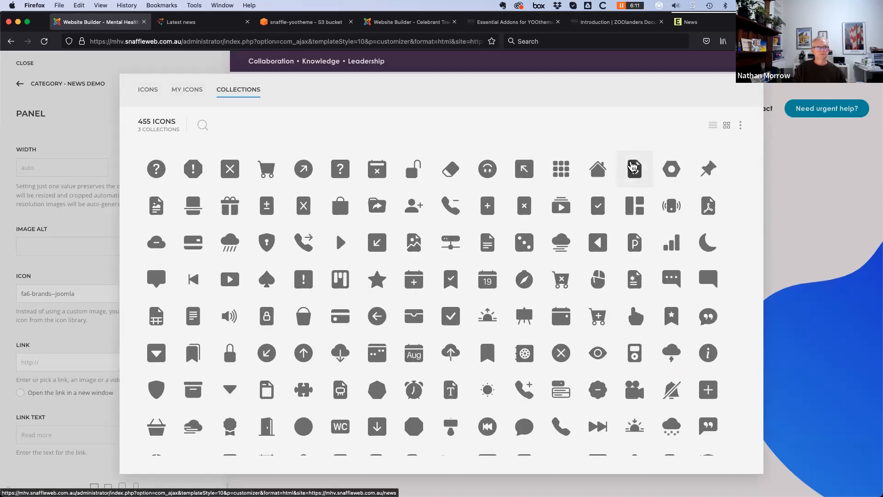
pyautogui.scroll(-7, 373, 359)
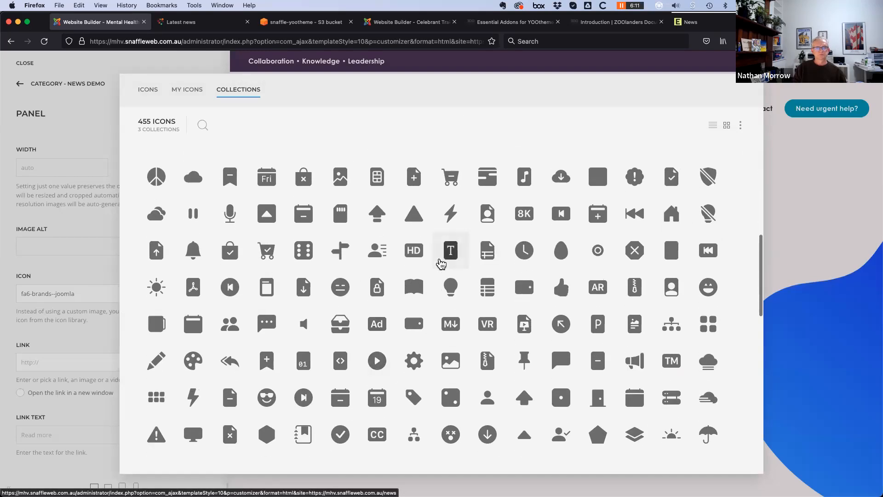
pyautogui.click(414, 253)
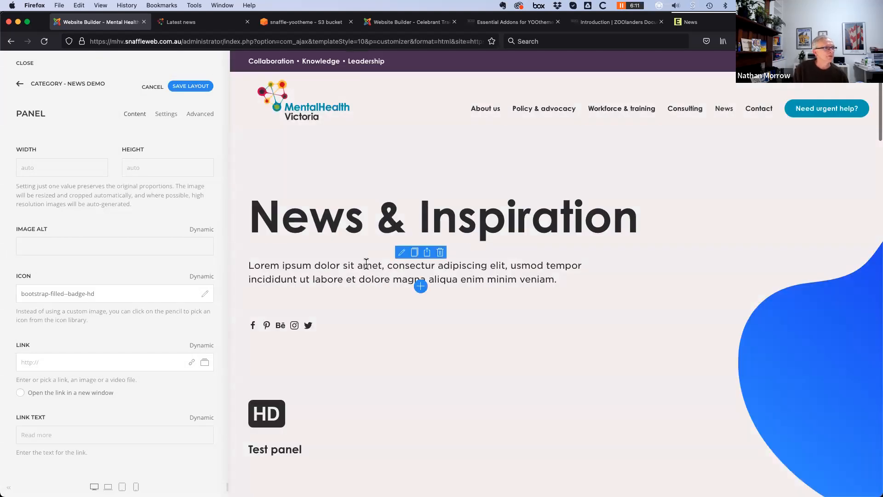
# Return to the News Demo layout and open the Posts section's Advanced settings
pyautogui.click(20, 83)
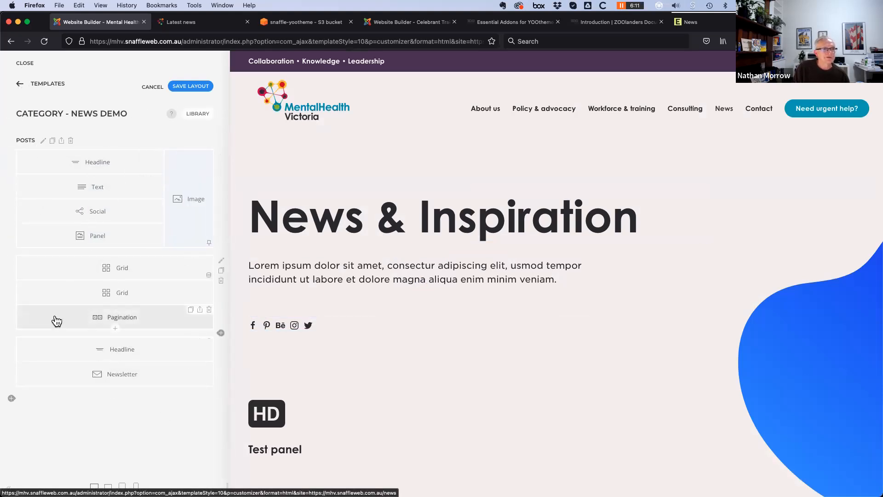
pyautogui.click(43, 143)
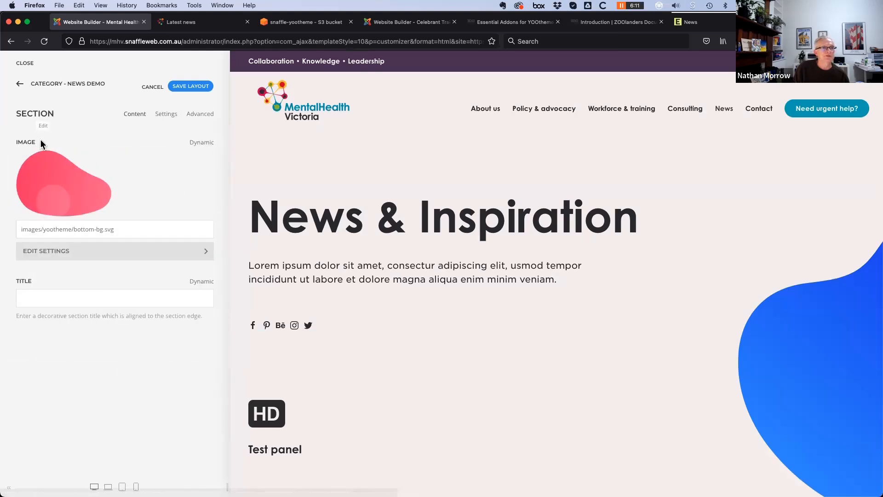
pyautogui.click(202, 116)
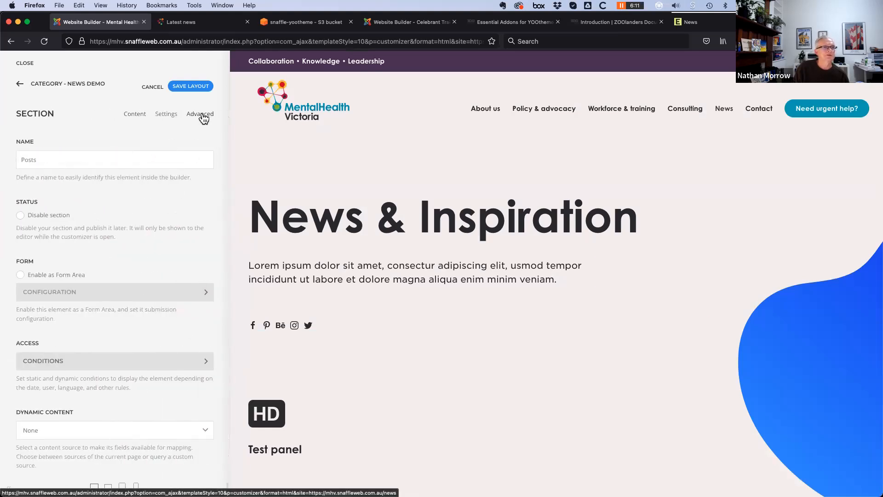
pyautogui.scroll(-3, 144, 361)
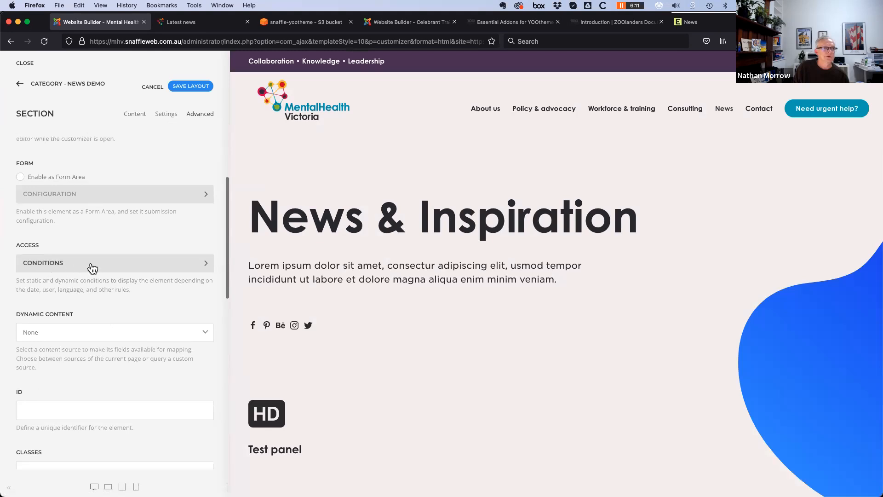
# Add a new display condition of type User Access to the section
pyautogui.click(150, 269)
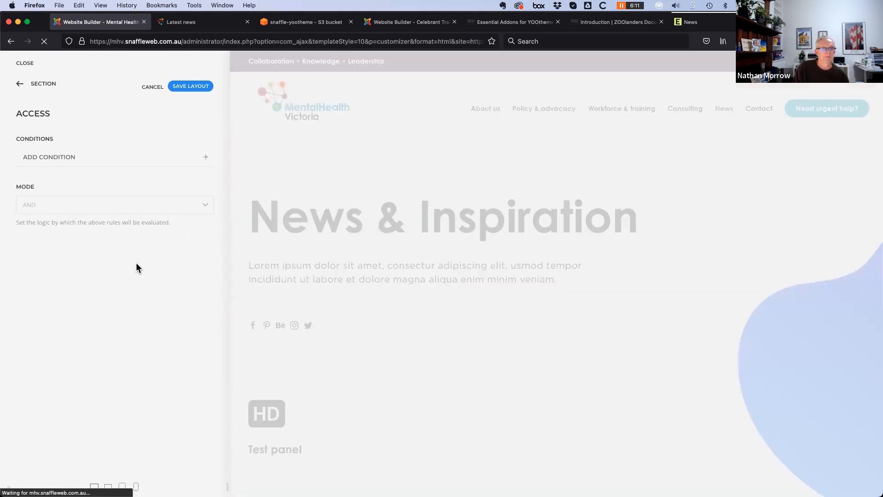
pyautogui.click(205, 158)
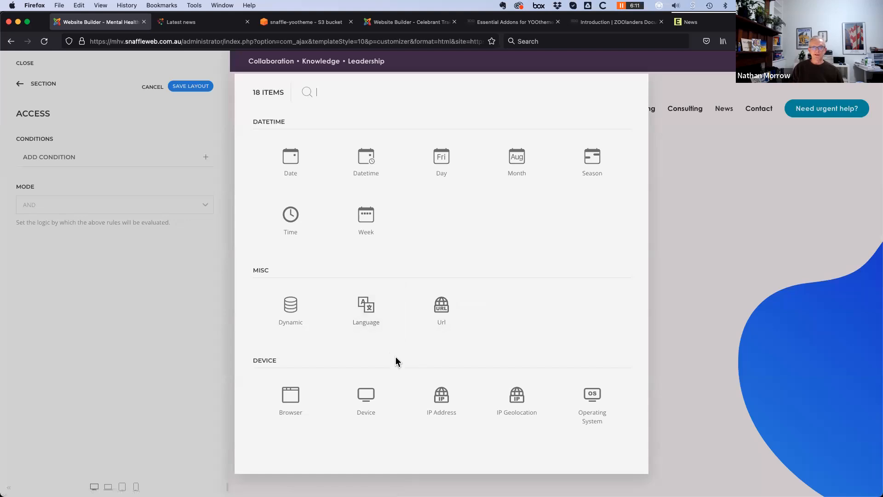
pyautogui.scroll(-3, 506, 324)
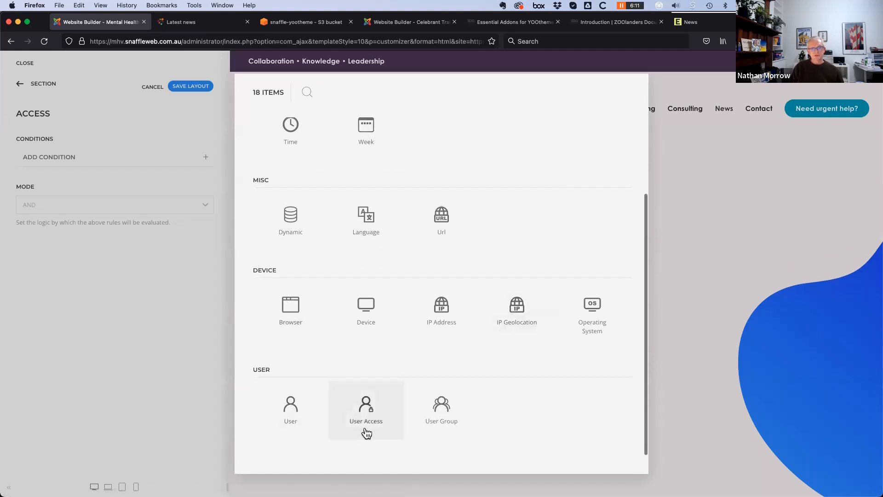
pyautogui.click(368, 416)
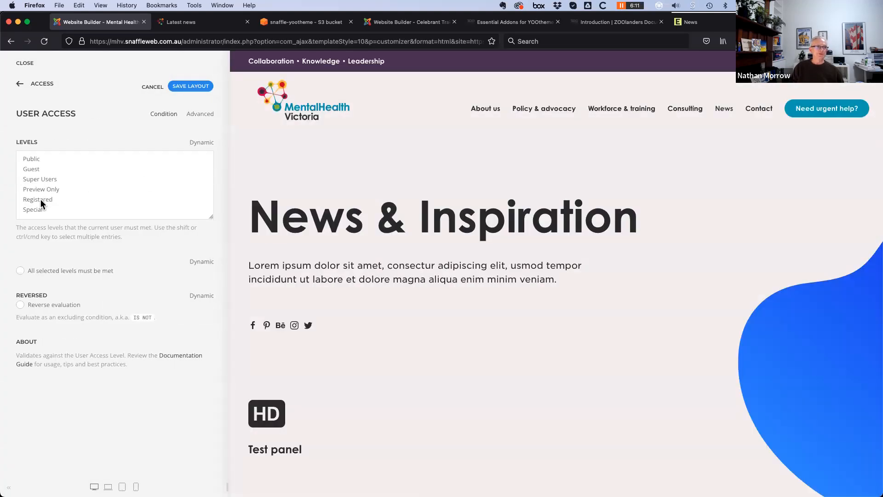
# Set the User Access level to Registered and return to the Category - News Demo element list
pyautogui.click(41, 198)
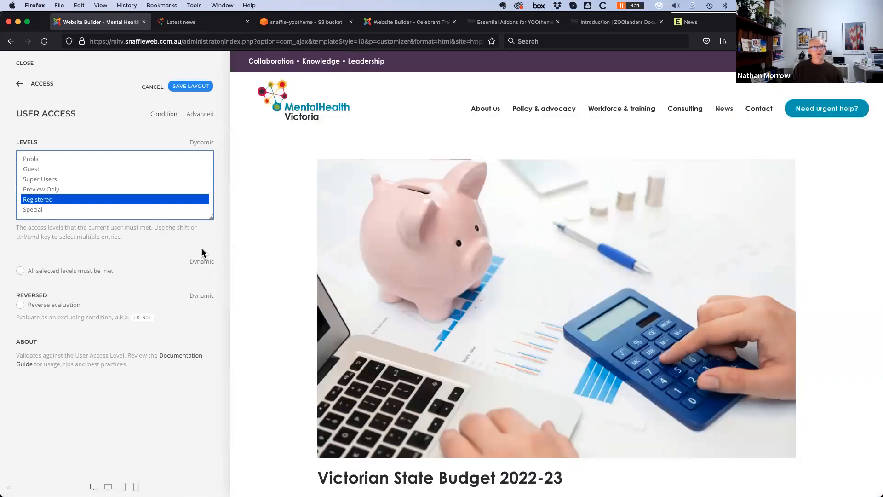
pyautogui.scroll(-2, 313, 404)
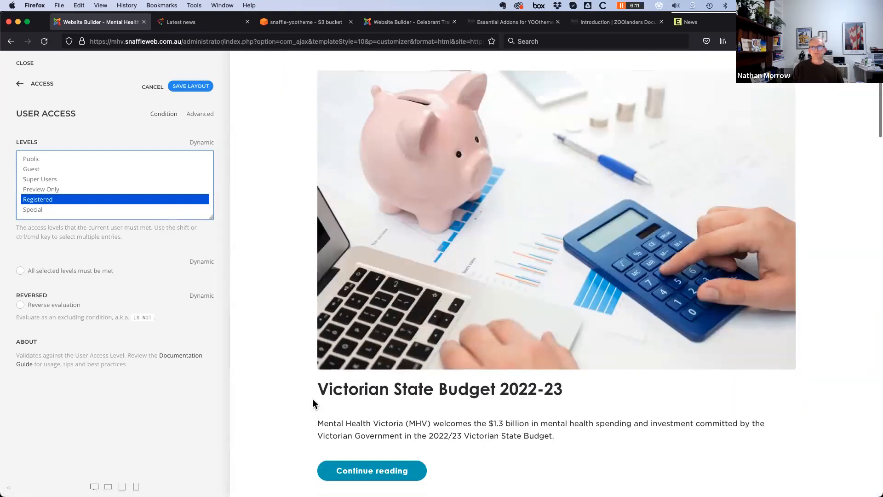
pyautogui.scroll(-7, 313, 404)
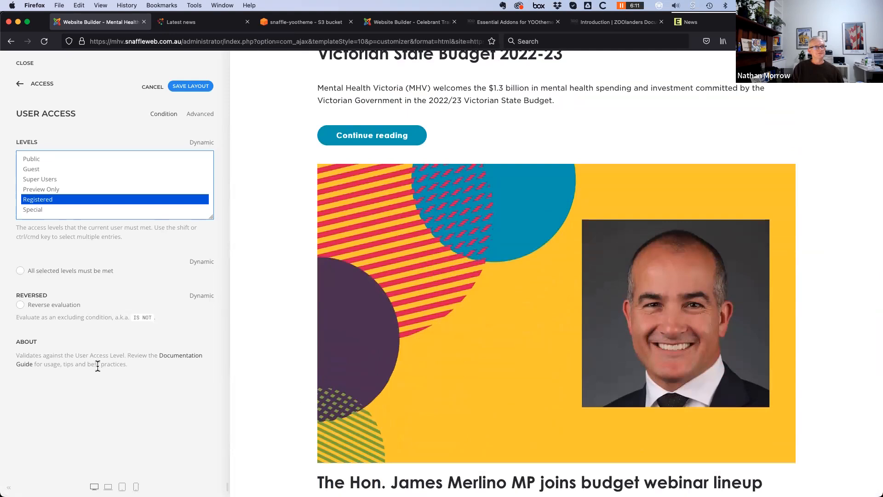
pyautogui.click(20, 84)
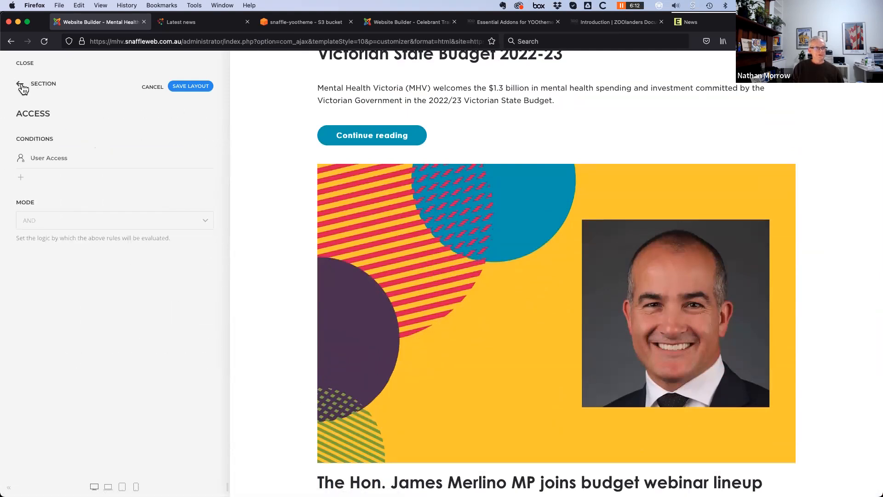
pyautogui.click(21, 85)
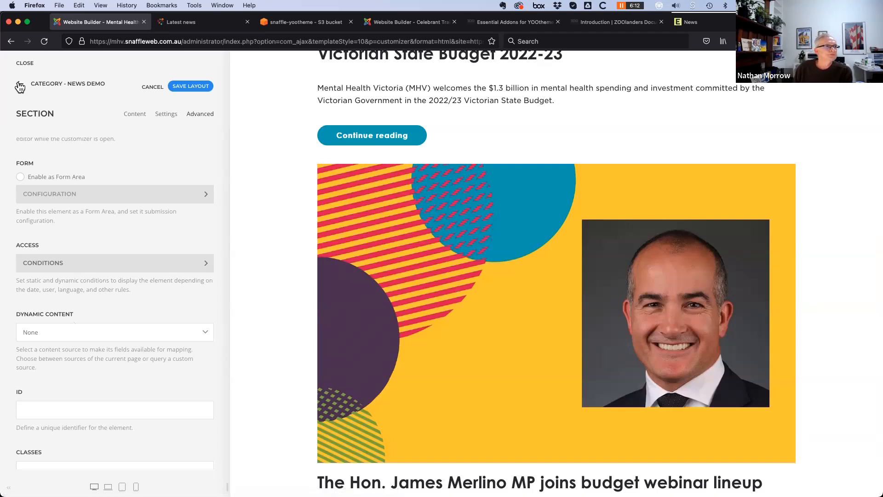
pyautogui.click(20, 86)
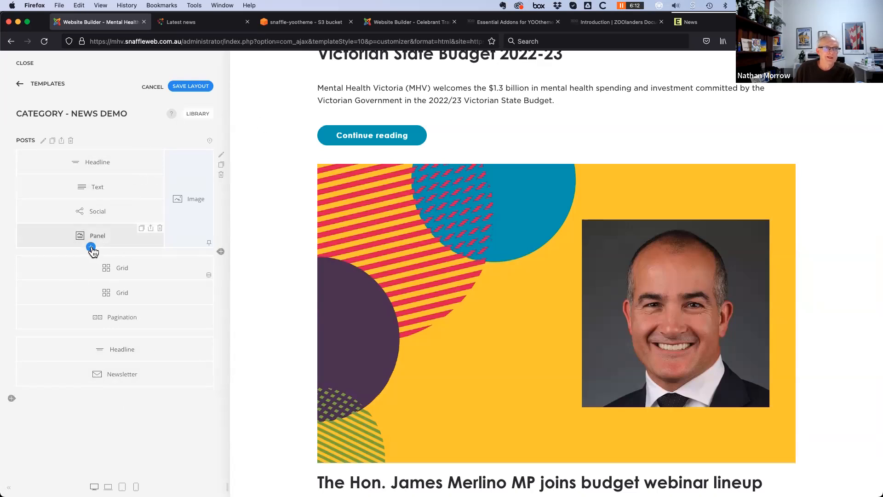
# Open the element picker below the Panel element and switch to Pro Presets
pyautogui.click(93, 248)
pyautogui.scroll(-10, 299, 360)
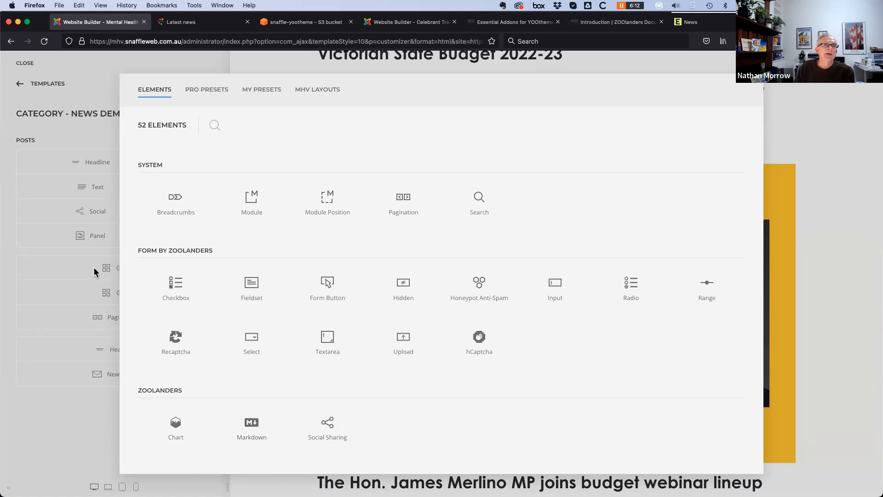
pyautogui.click(204, 96)
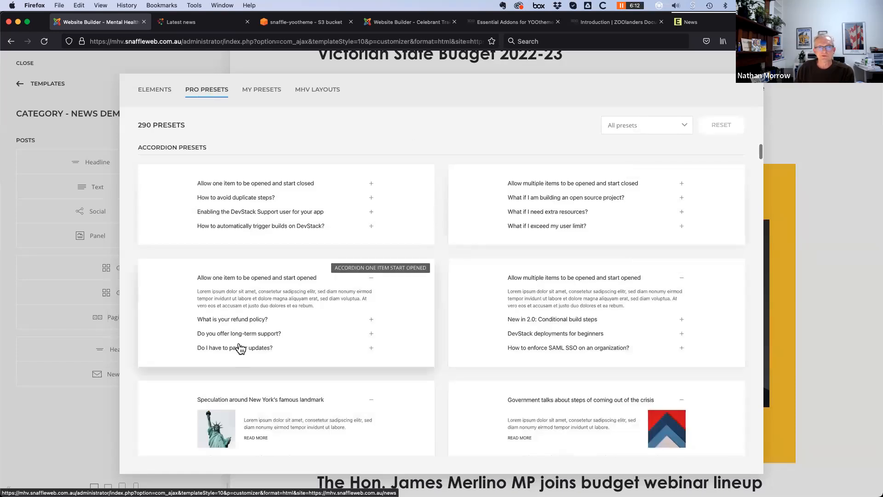
# Scroll through the 290 Pro presets, covering list, map, overlay and module presets
pyautogui.scroll(-10, 388, 384)
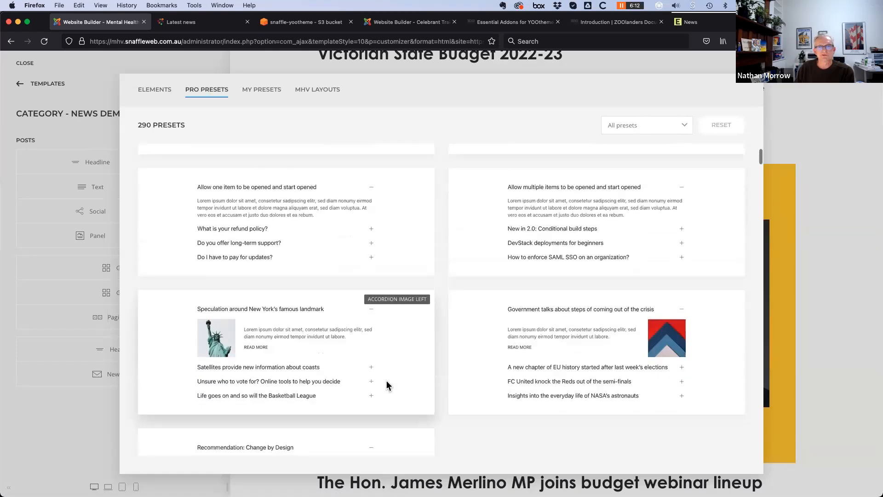
pyautogui.scroll(-10, 387, 380)
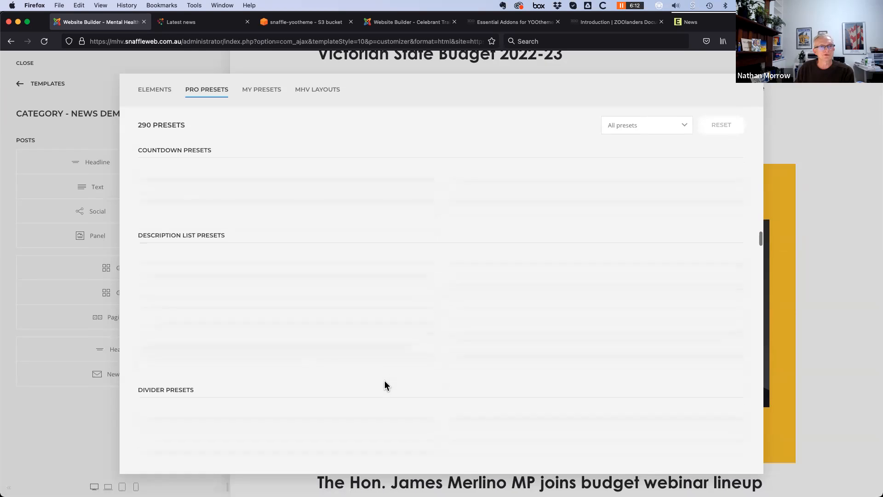
pyautogui.scroll(-15, 384, 386)
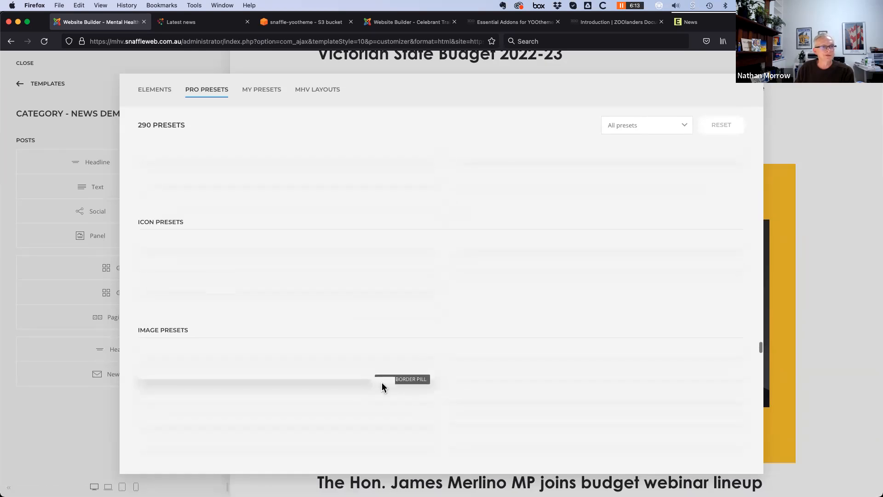
pyautogui.scroll(-3, 383, 389)
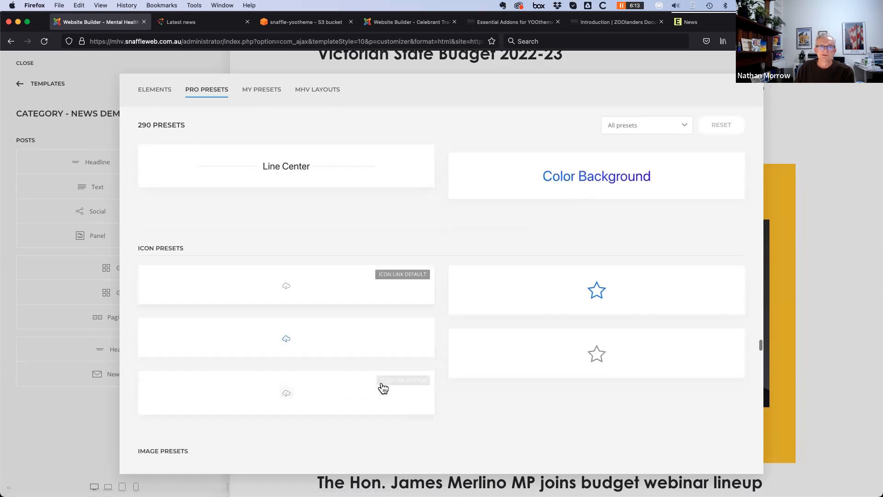
pyautogui.scroll(-10, 383, 388)
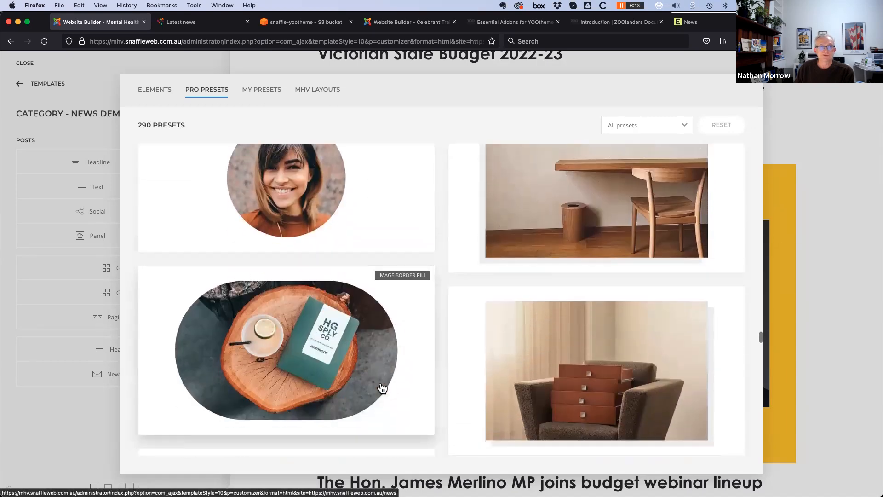
pyautogui.scroll(-10, 383, 389)
pyautogui.scroll(-10, 380, 388)
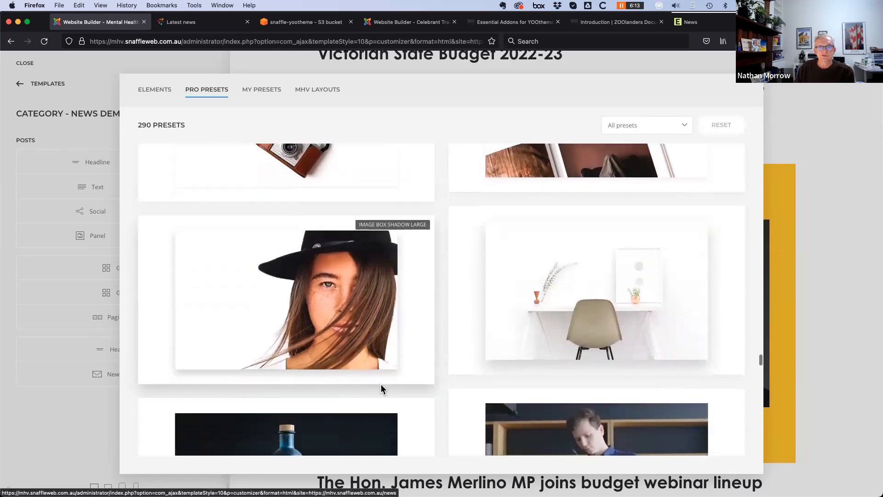
pyautogui.scroll(-8, 380, 385)
pyautogui.scroll(-10, 380, 391)
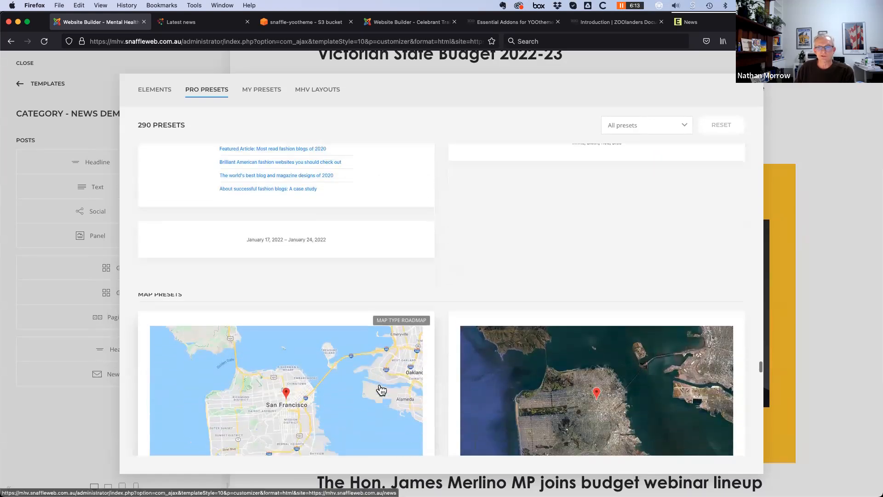
pyautogui.scroll(-5, 382, 389)
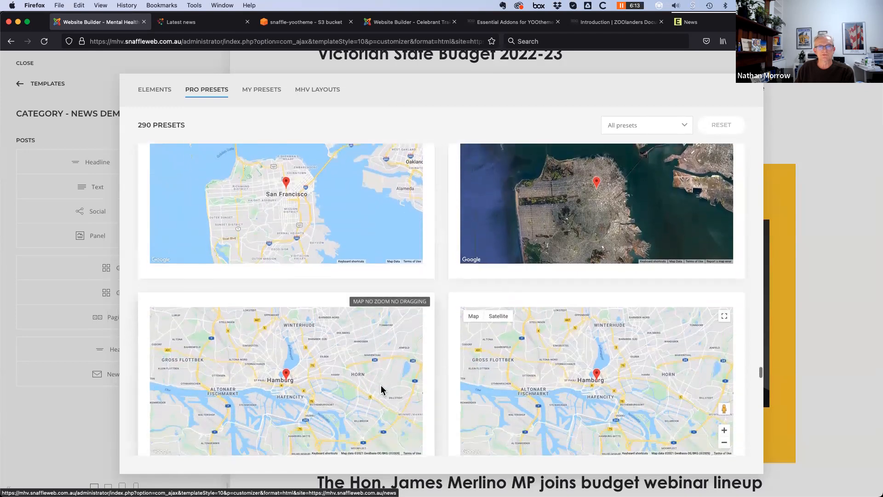
pyautogui.scroll(-6, 380, 389)
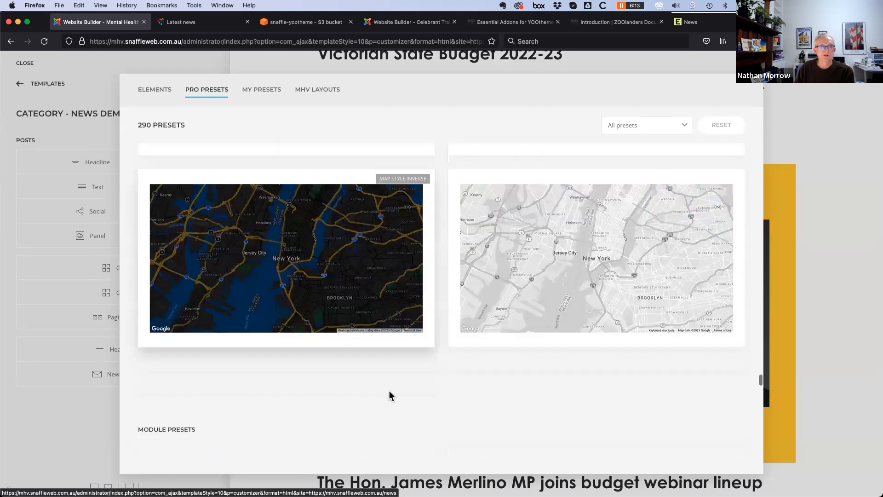
pyautogui.scroll(-10, 389, 391)
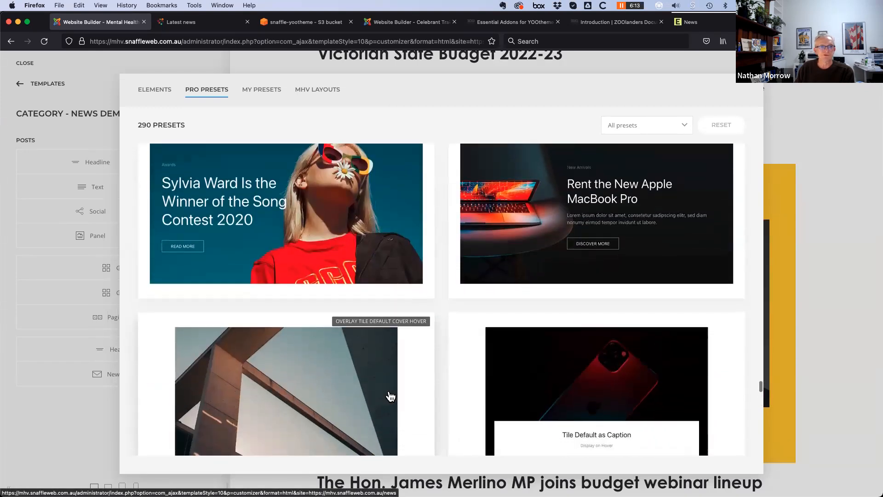
pyautogui.scroll(-8, 390, 397)
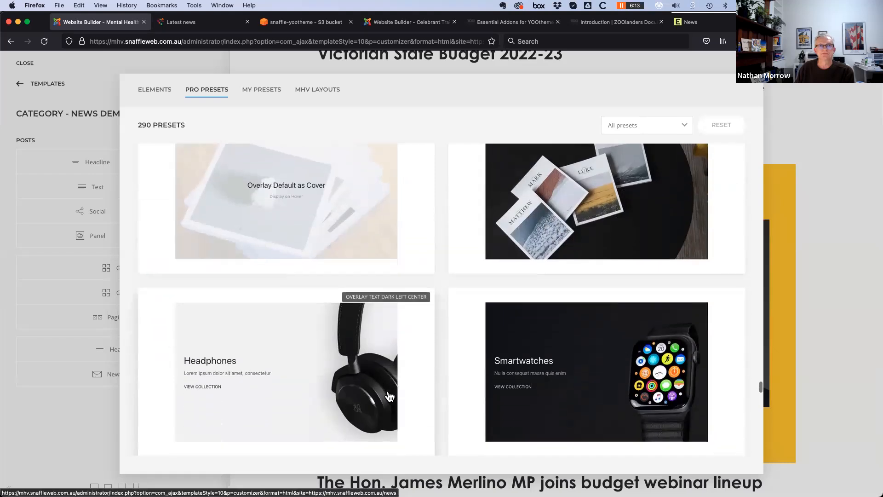
pyautogui.scroll(15, 389, 397)
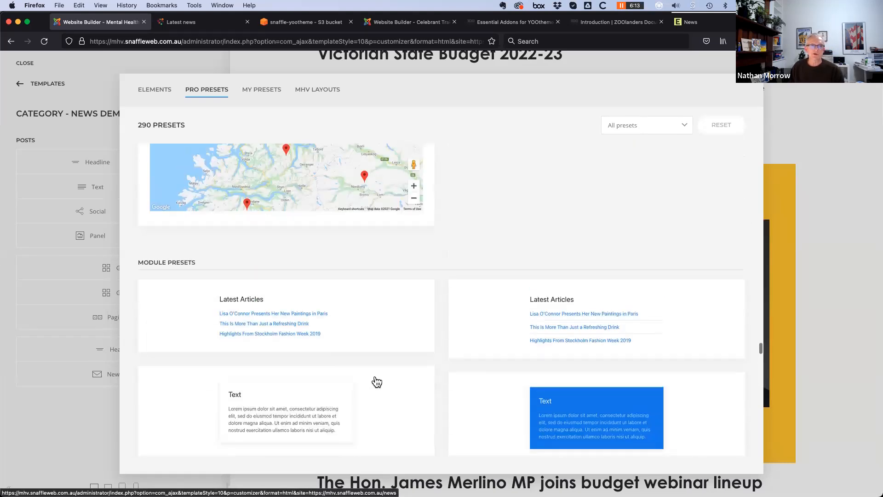
pyautogui.scroll(3, 376, 382)
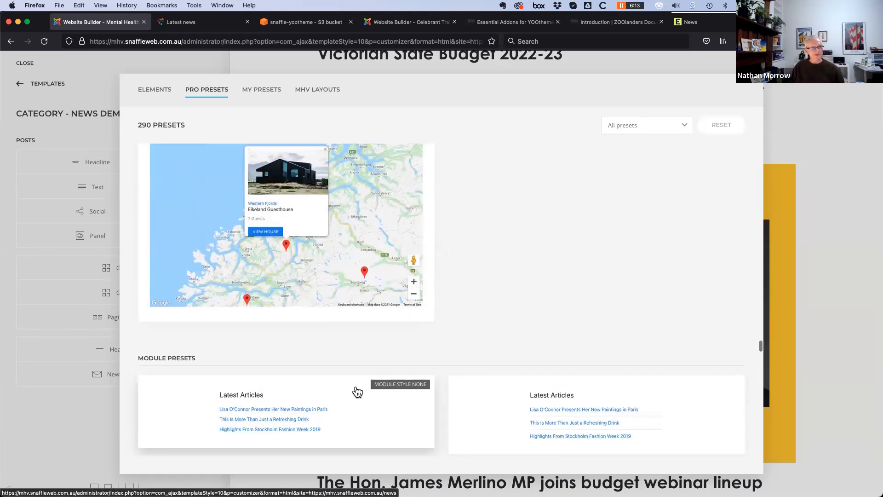
# Close the preset library without adding anything and confirm discarding the Category - News Demo layout changes
pyautogui.click(93, 101)
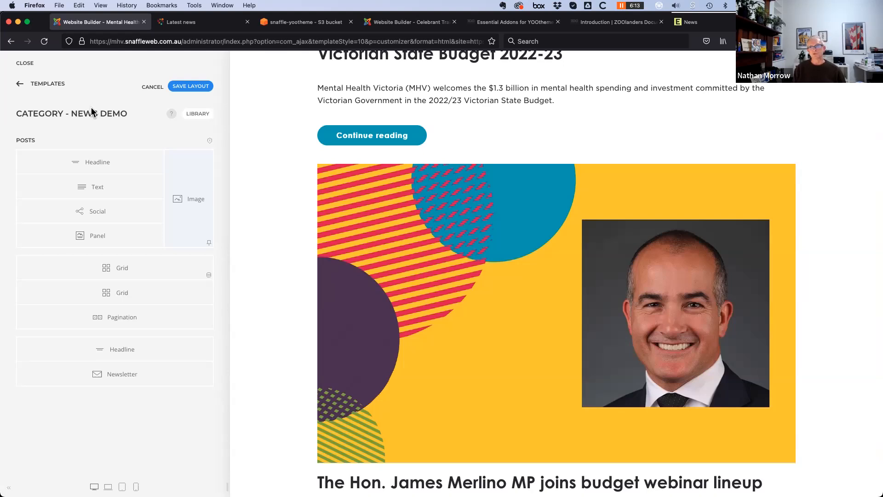
pyautogui.click(20, 84)
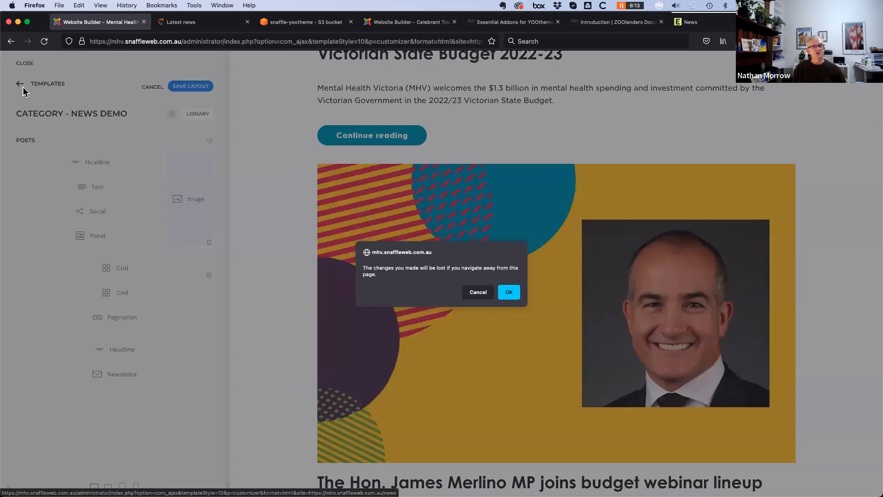
pyautogui.click(477, 292)
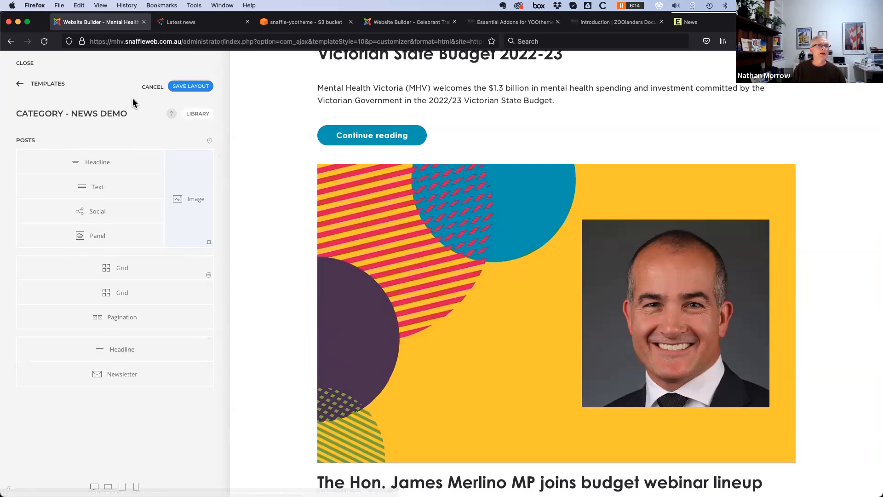
pyautogui.click(152, 87)
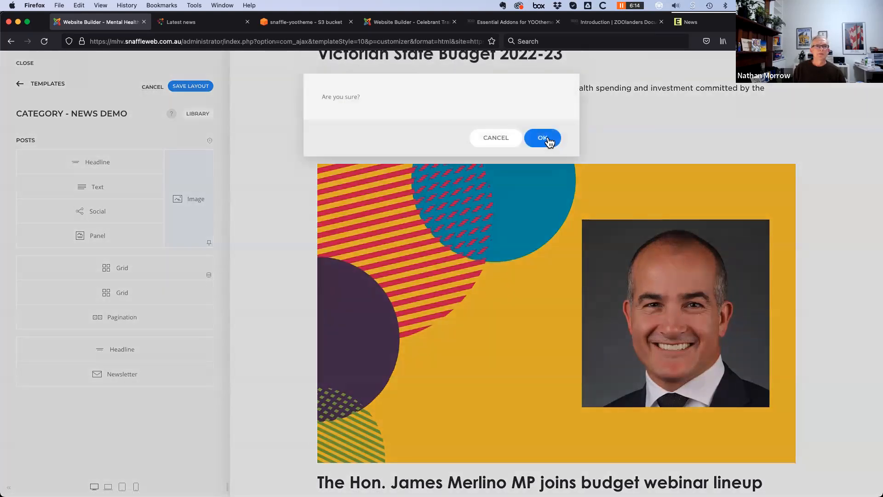
pyautogui.click(543, 115)
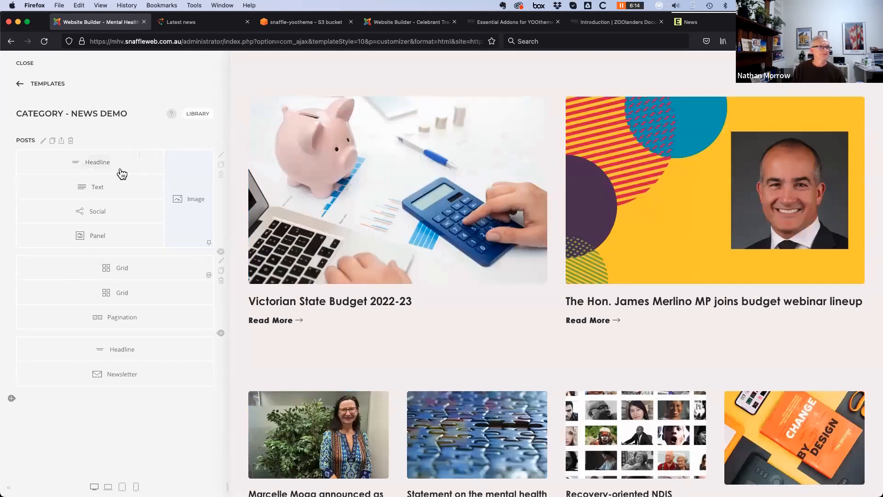
# Move Category - News above Category - News Demo in the Templates list
pyautogui.click(20, 86)
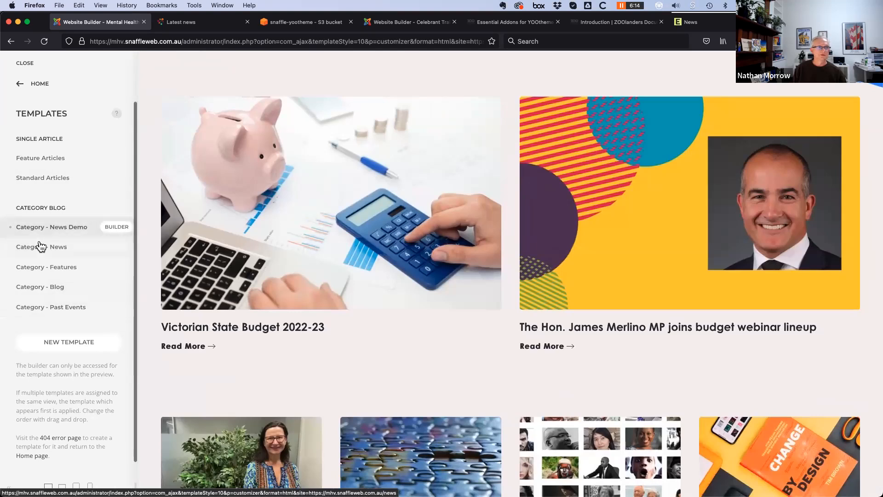
pyautogui.moveTo(40, 250); pyautogui.dragTo(45, 224)
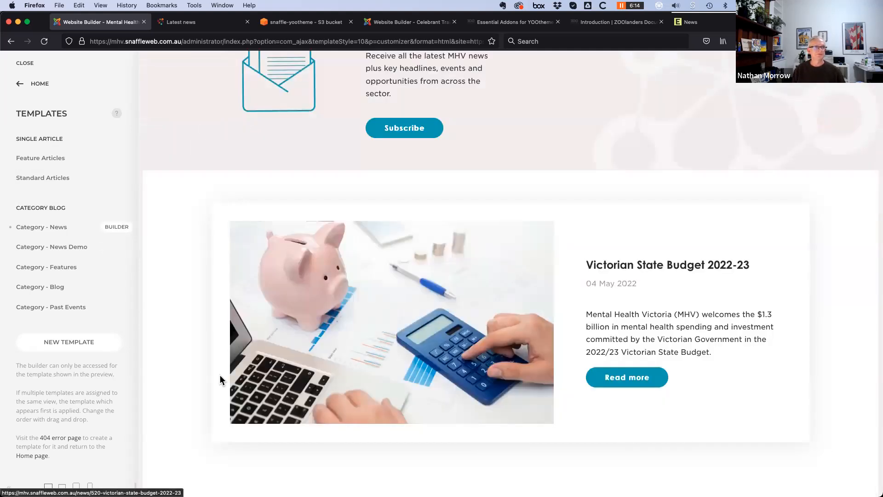
pyautogui.scroll(10, 220, 374)
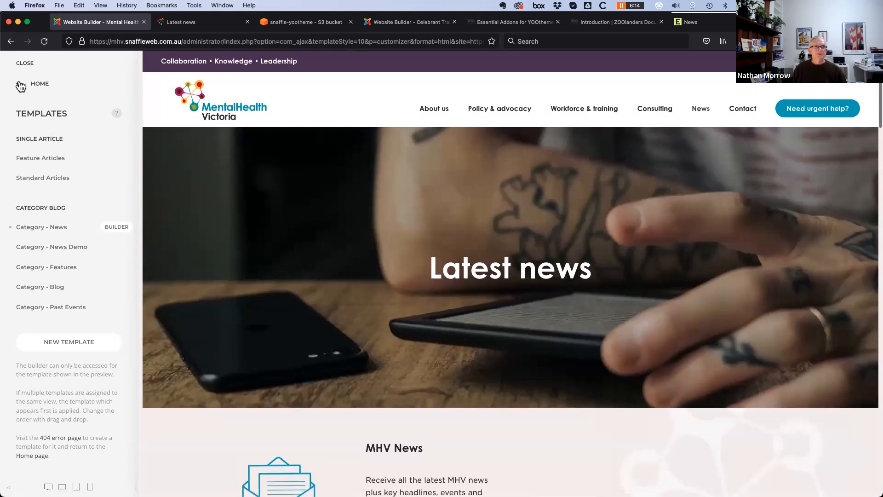
pyautogui.click(20, 86)
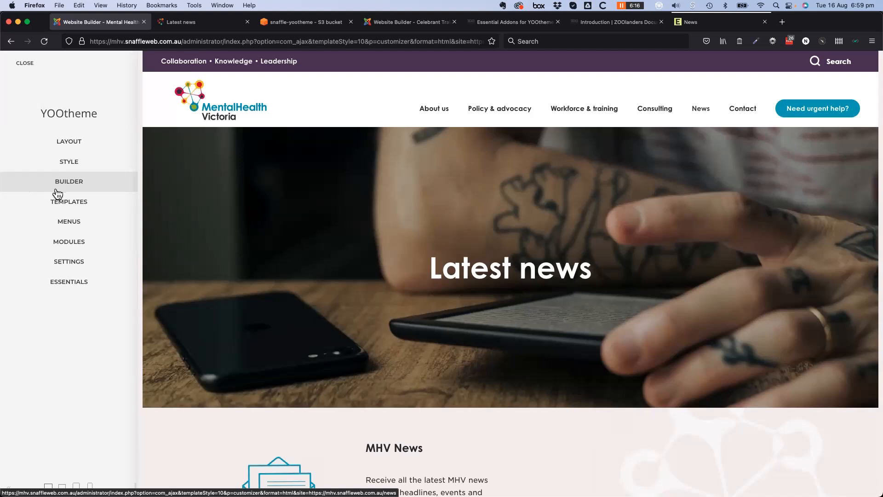
# Go from Templates to Layout > Site and open the Site logo settings
pyautogui.click(67, 207)
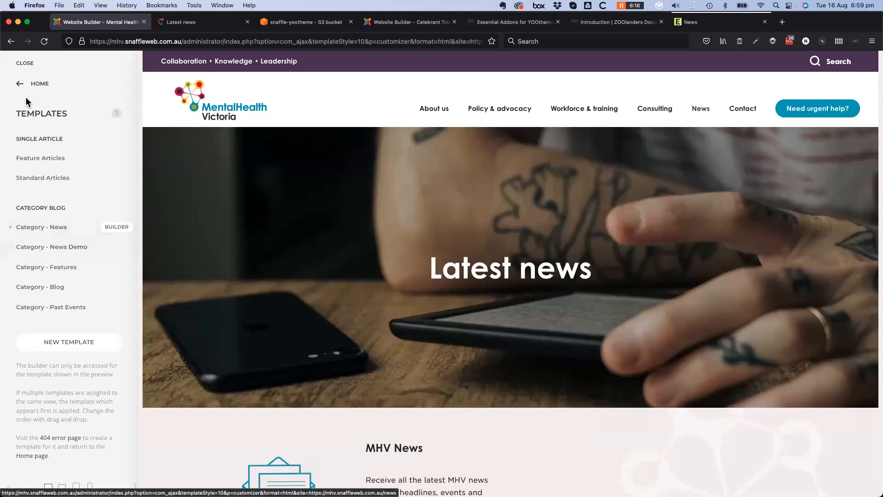
pyautogui.click(33, 82)
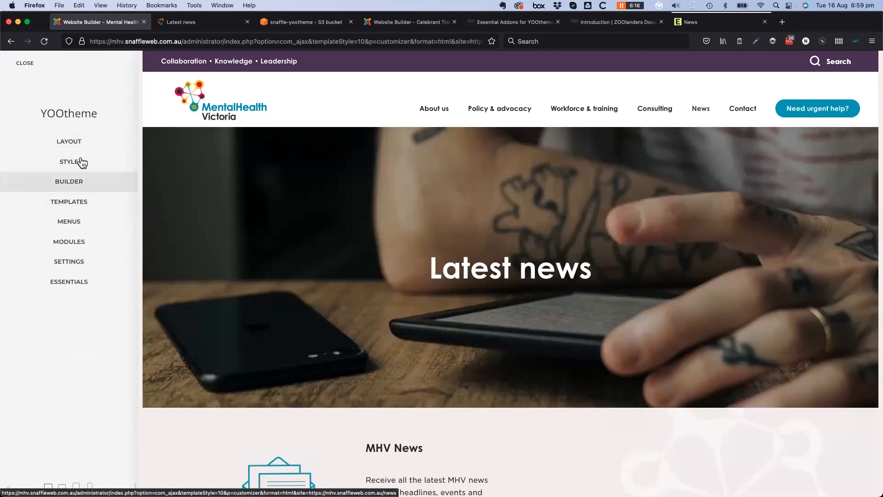
pyautogui.click(70, 143)
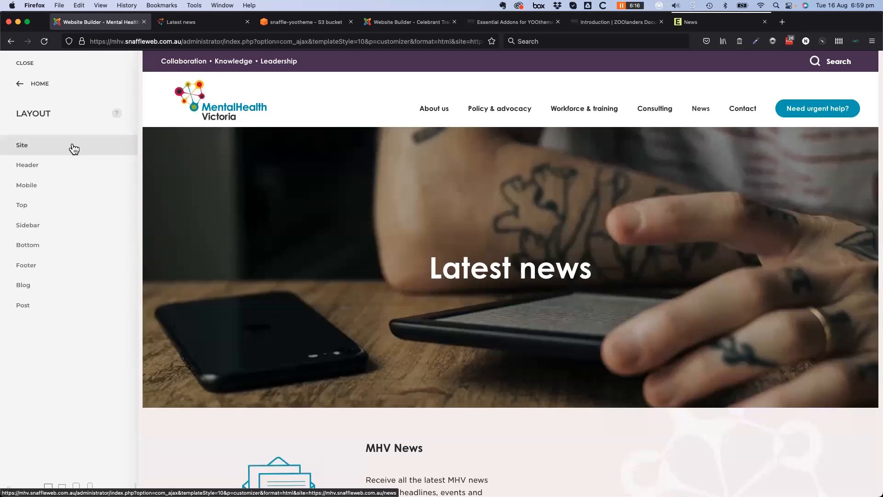
pyautogui.click(69, 147)
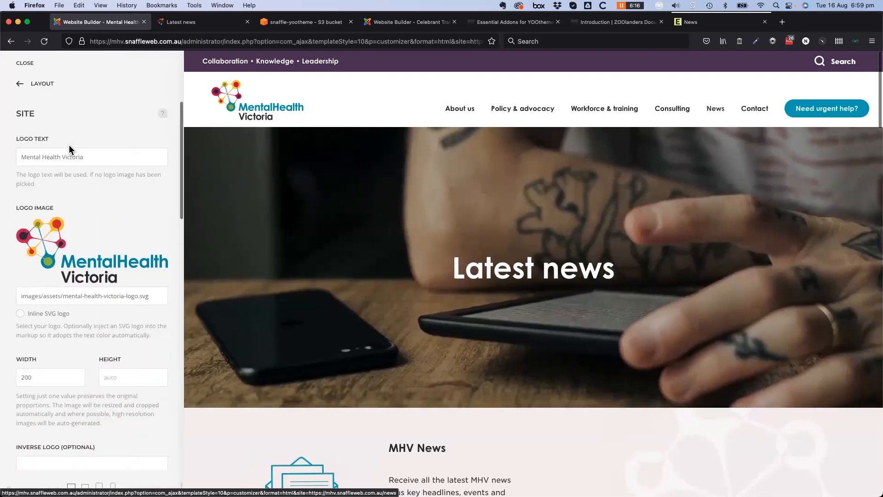
# Review the site logo options, then open the layout's Header settings
pyautogui.scroll(-3, 108, 248)
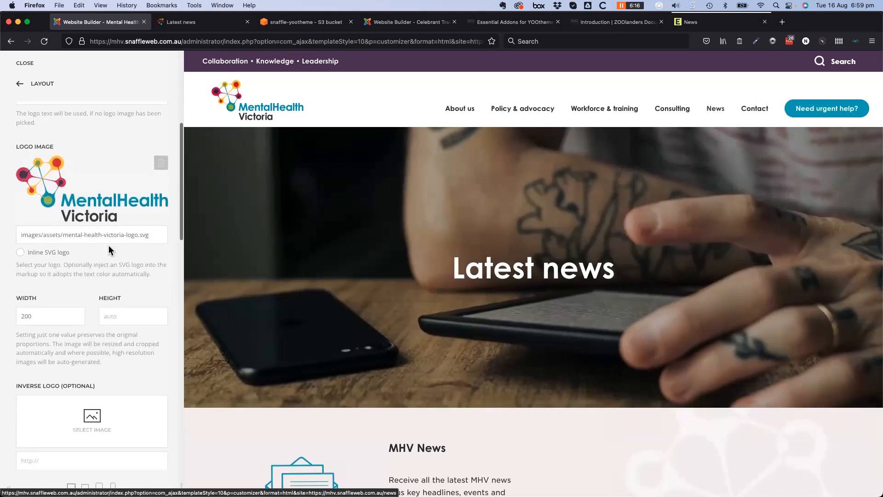
pyautogui.scroll(-3, 109, 249)
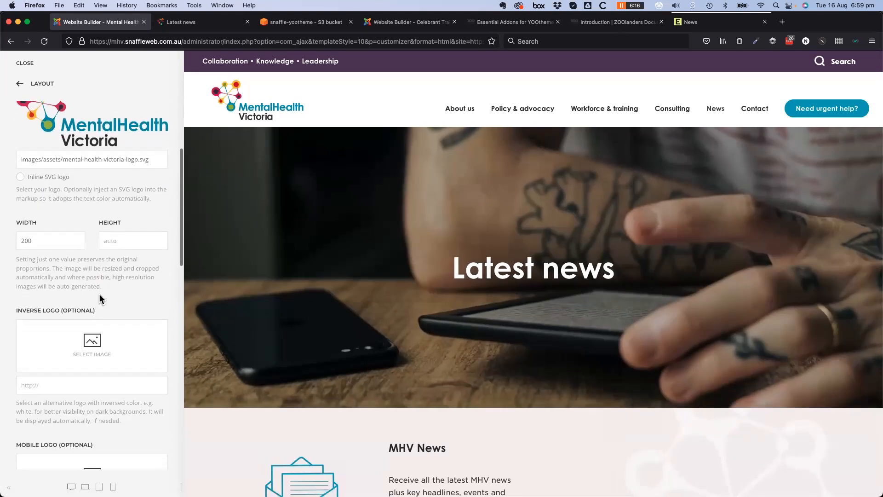
pyautogui.scroll(-6, 100, 298)
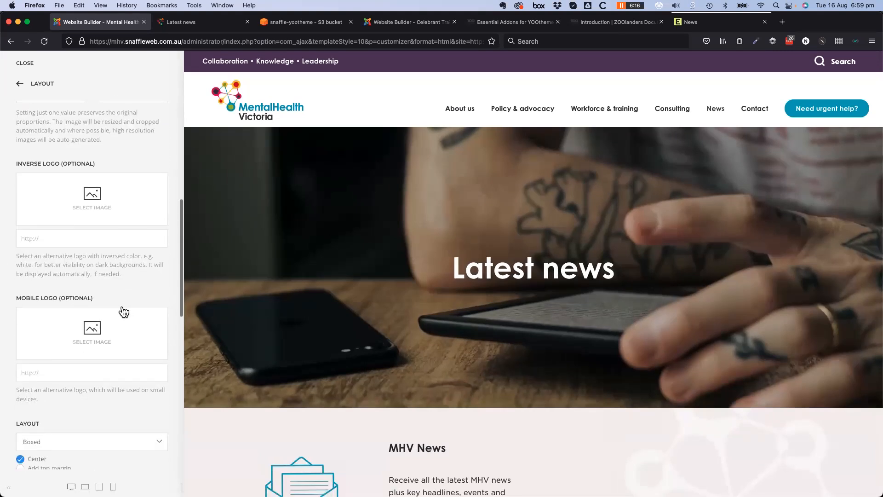
pyautogui.scroll(-4, 120, 308)
pyautogui.scroll(-9, 120, 306)
pyautogui.scroll(-6, 117, 307)
pyautogui.scroll(15, 115, 305)
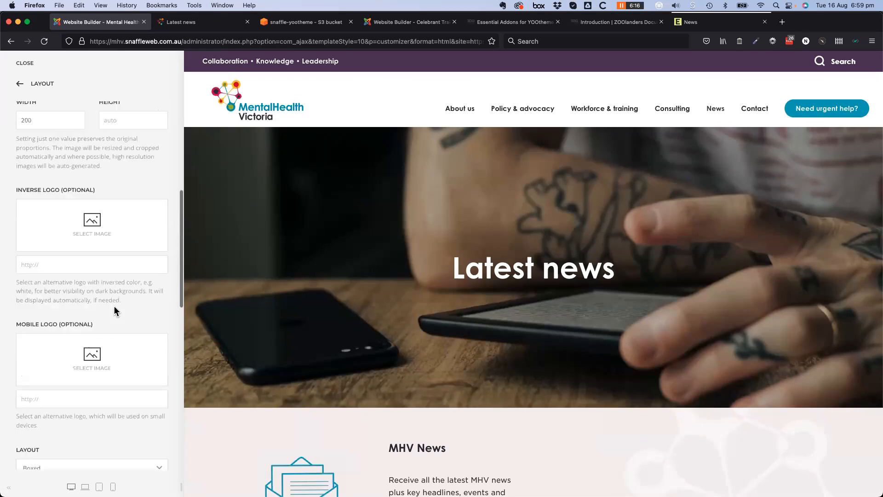
pyautogui.scroll(10, 114, 306)
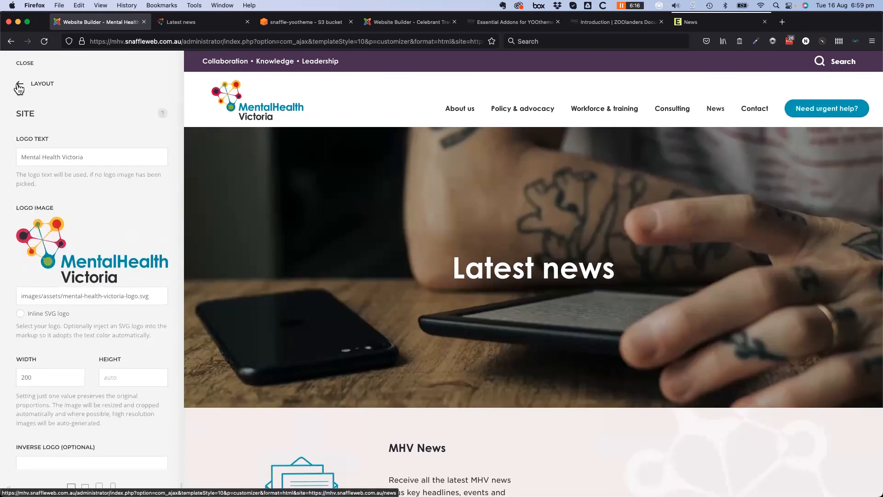
pyautogui.scroll(-5, 85, 356)
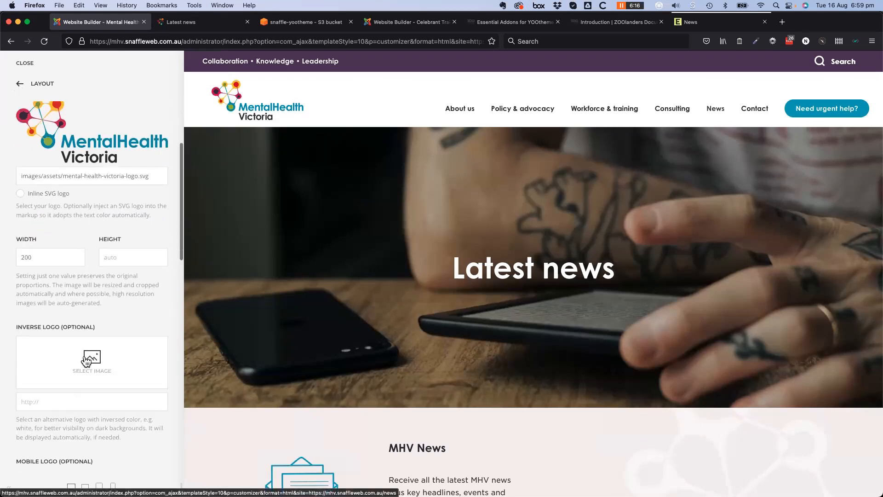
pyautogui.scroll(-5, 87, 360)
pyautogui.scroll(10, 79, 355)
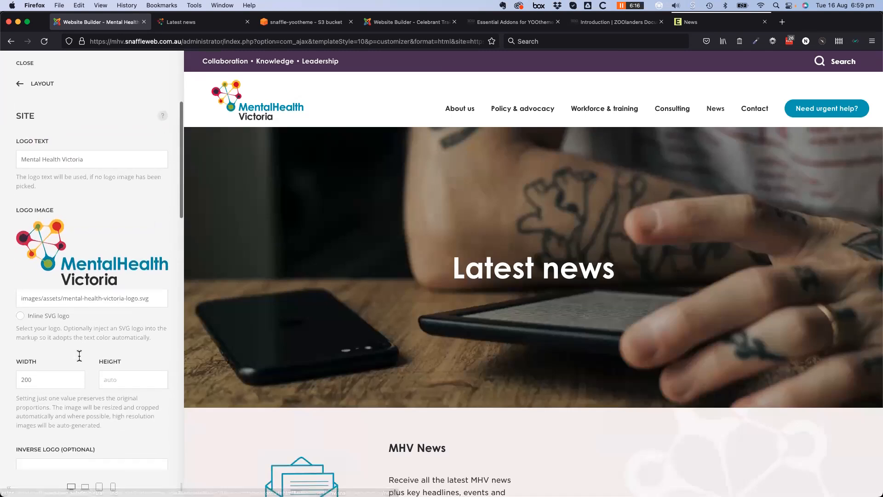
pyautogui.click(20, 84)
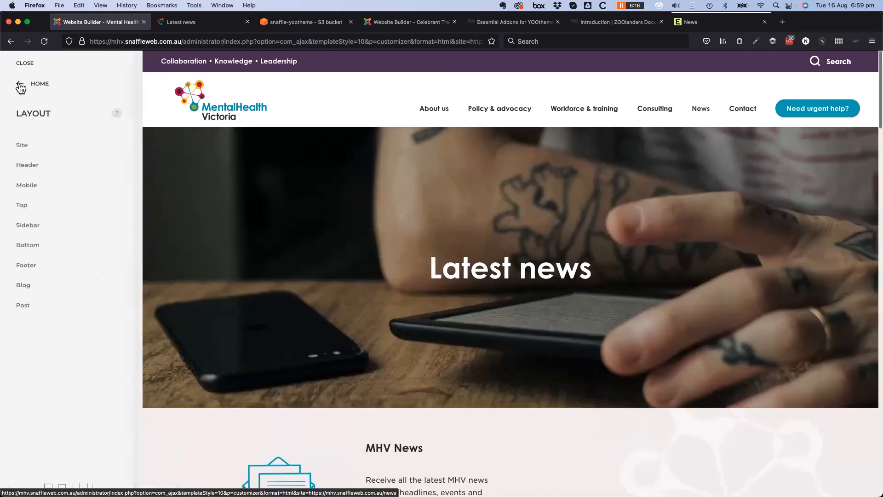
pyautogui.click(32, 170)
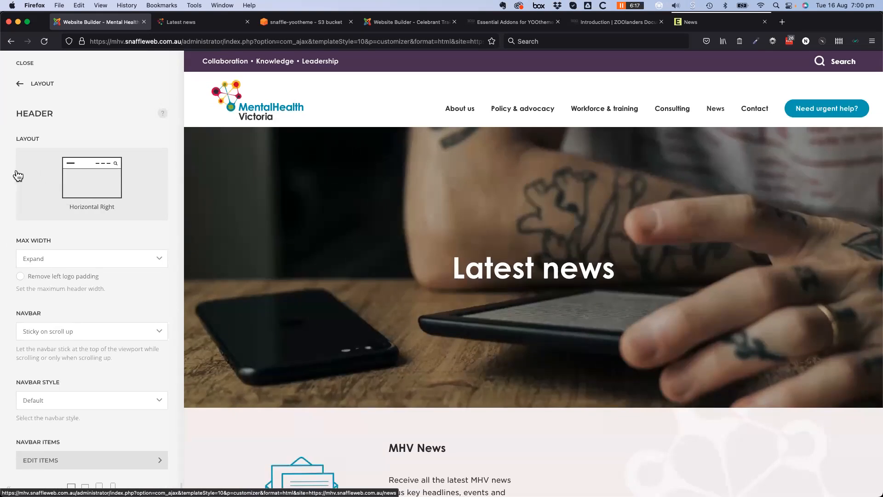
pyautogui.click(705, 22)
pyautogui.scroll(15, 407, 271)
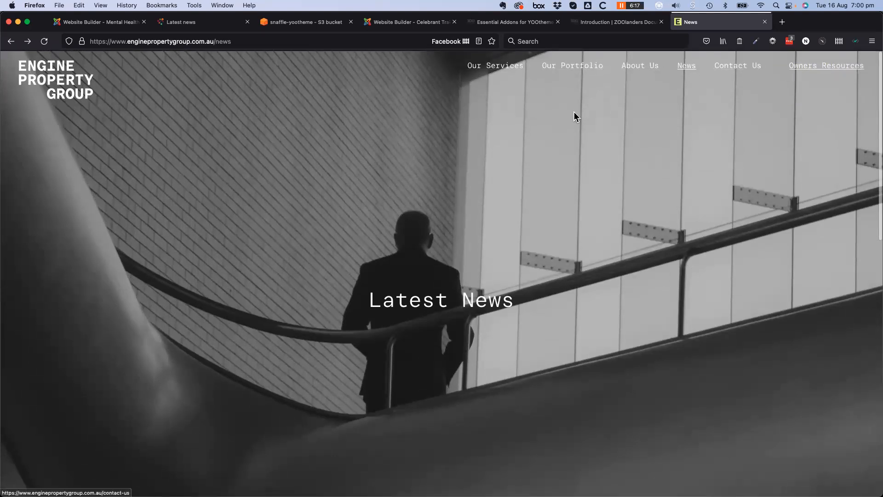
pyautogui.scroll(-3, 208, 281)
pyautogui.scroll(3, 208, 277)
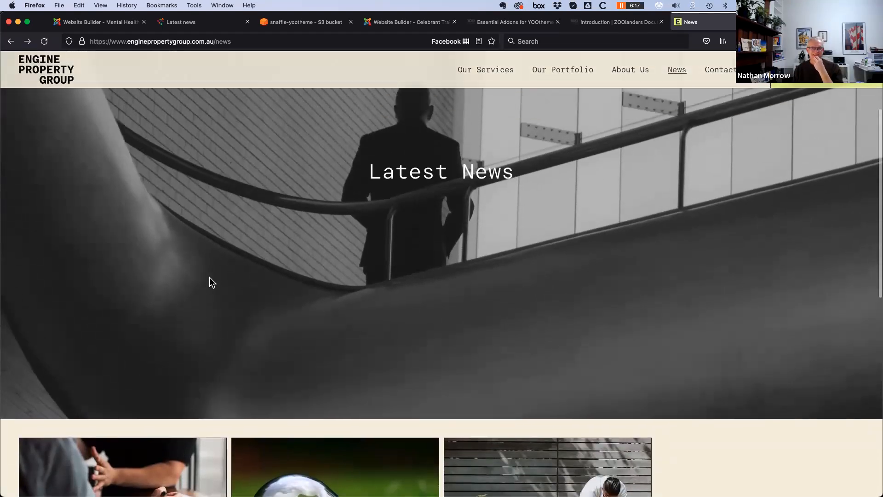
pyautogui.scroll(-5, 200, 280)
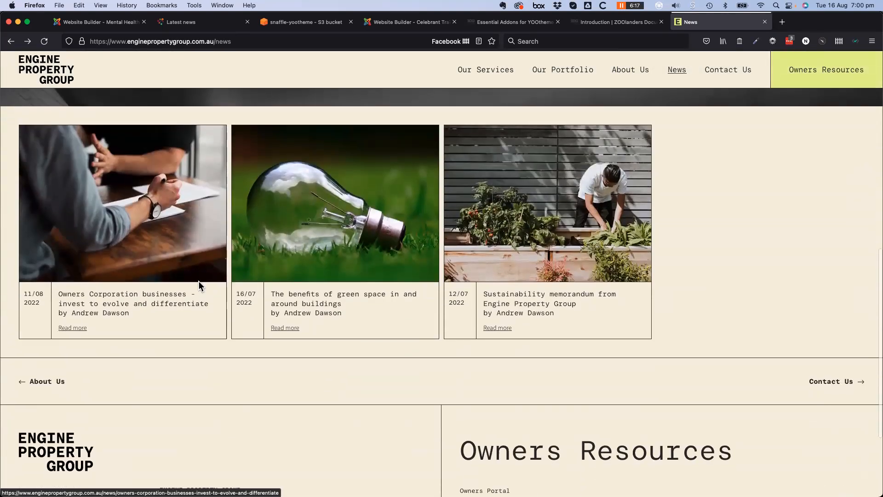
pyautogui.scroll(-4, 199, 283)
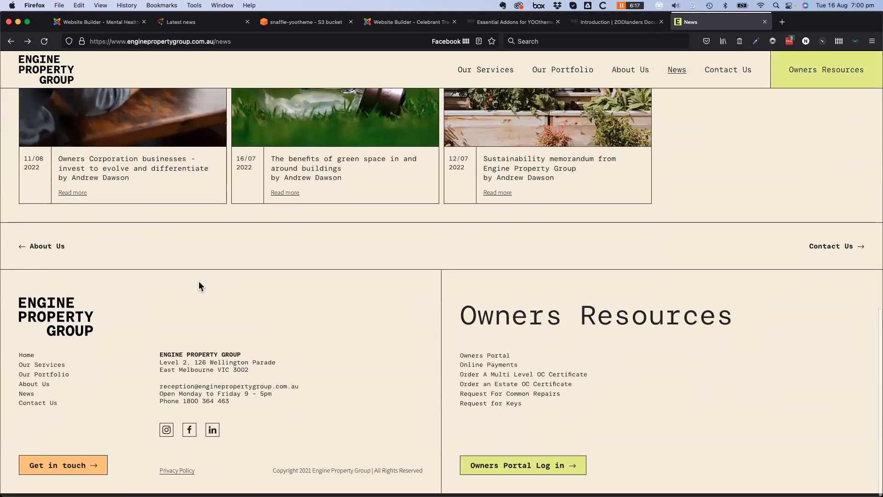
pyautogui.scroll(5, 199, 286)
pyautogui.scroll(5, 197, 283)
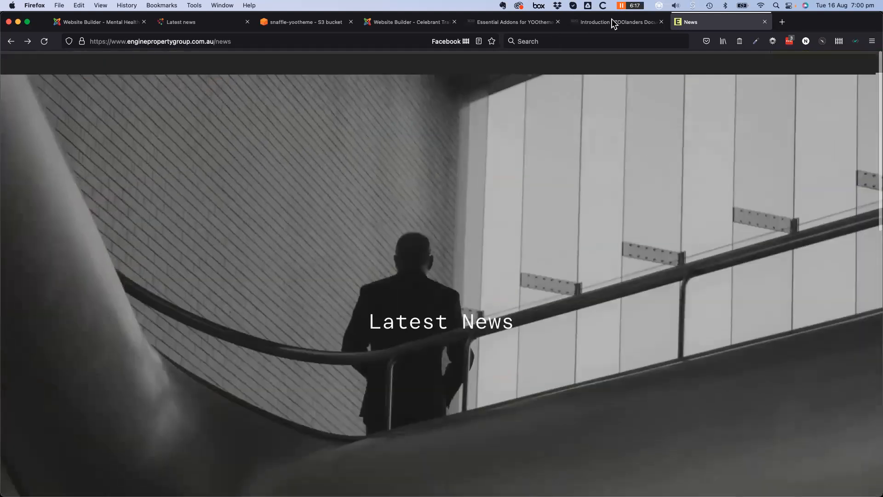
pyautogui.click(90, 26)
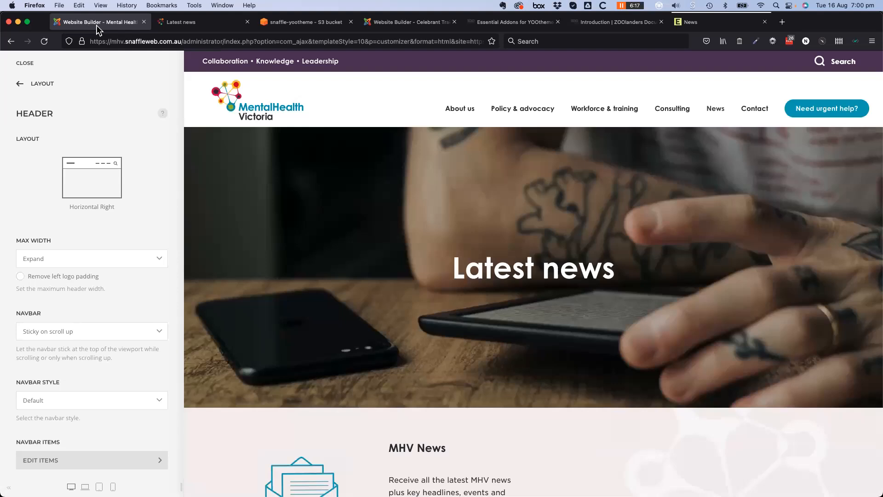
pyautogui.click(19, 87)
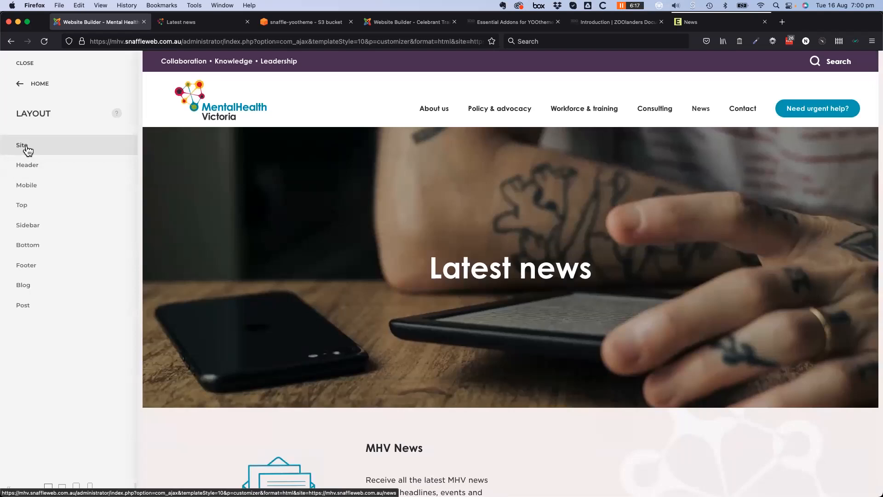
pyautogui.click(26, 146)
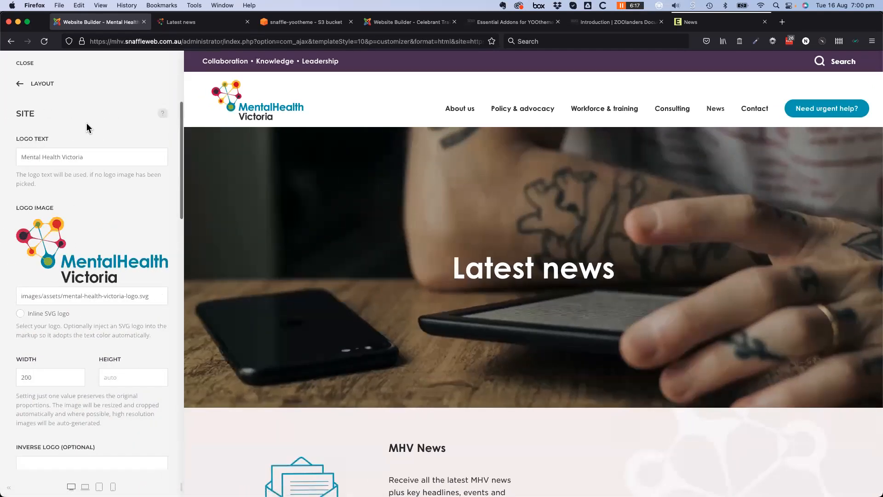
pyautogui.click(20, 86)
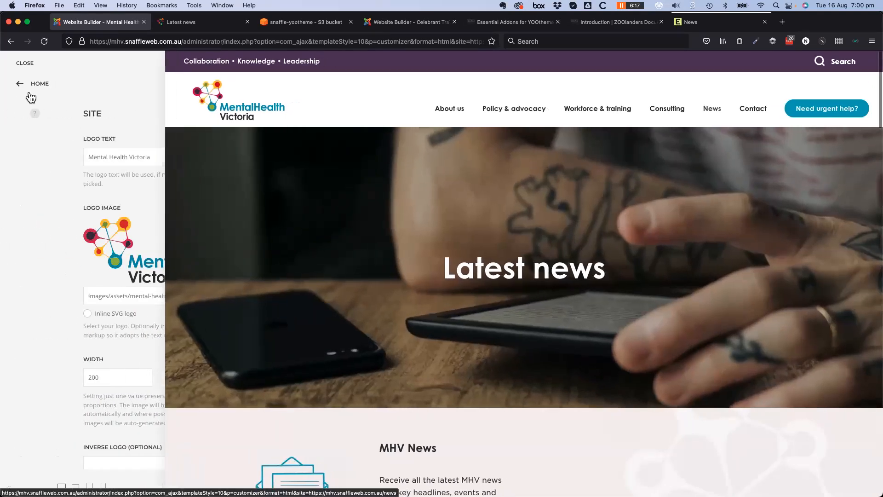
pyautogui.click(32, 171)
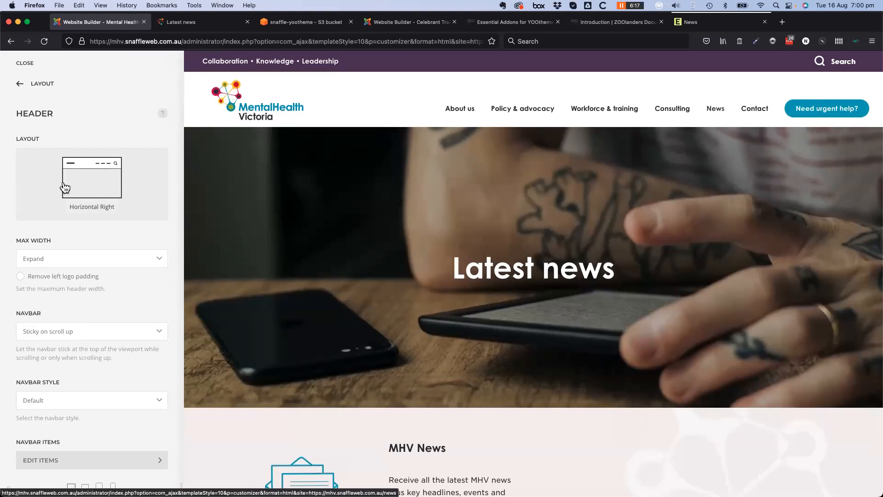
# Browse the Select Header Layout choices and close them, keeping Horizontal Right
pyautogui.click(128, 192)
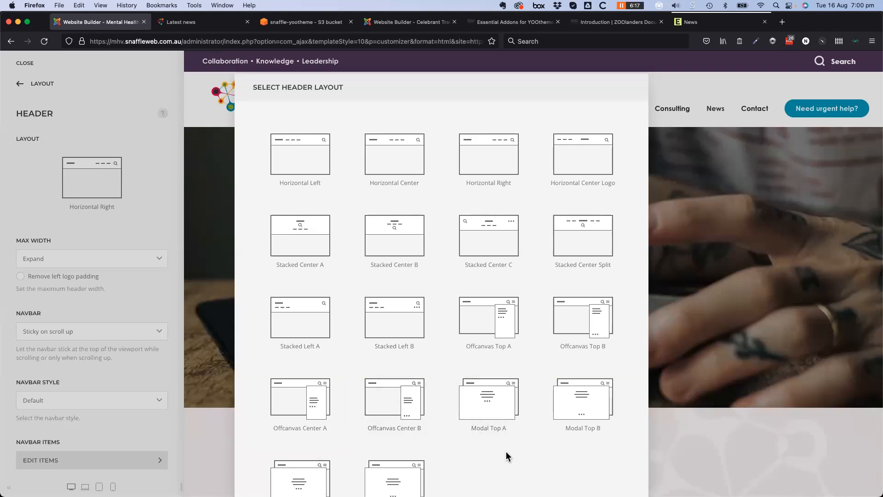
pyautogui.scroll(-3, 506, 455)
pyautogui.scroll(3, 467, 469)
pyautogui.scroll(-3, 442, 469)
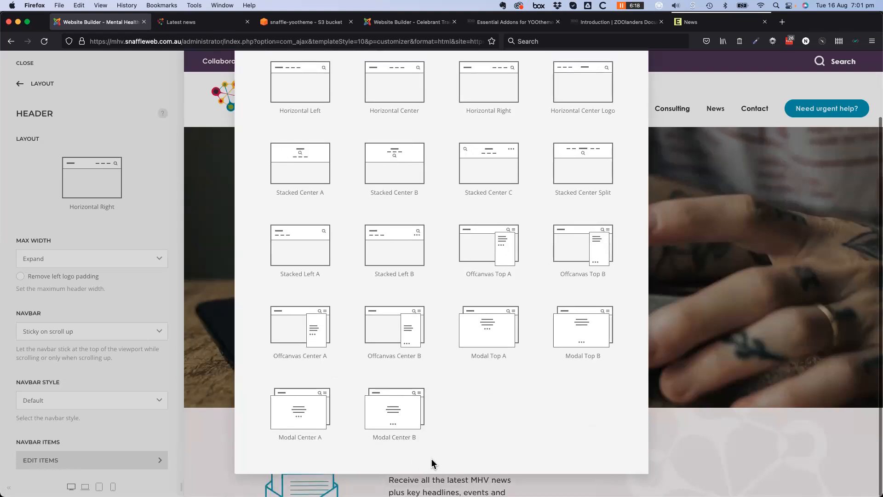
pyautogui.scroll(3, 433, 462)
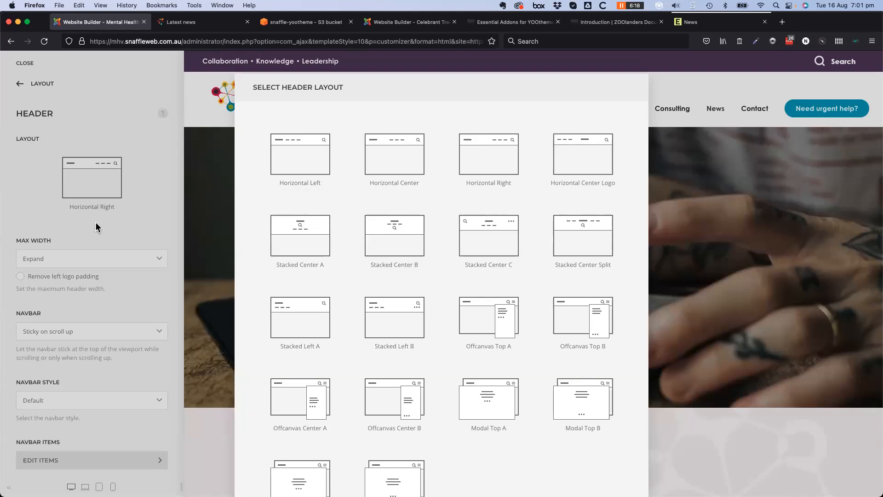
pyautogui.click(95, 221)
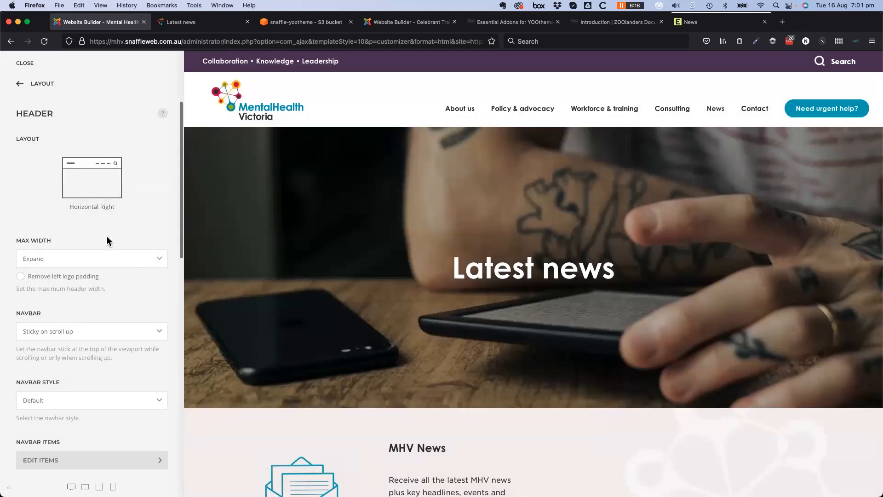
pyautogui.scroll(-3, 339, 350)
pyautogui.scroll(3, 335, 350)
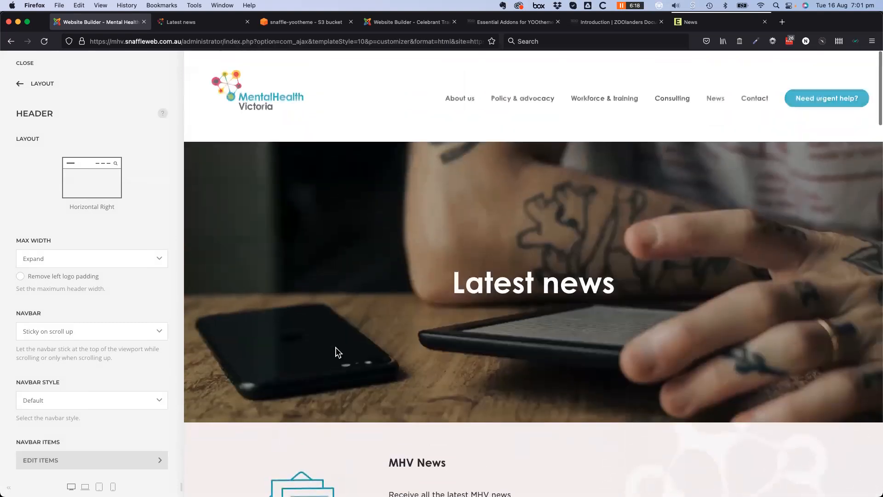
pyautogui.scroll(-7, 334, 353)
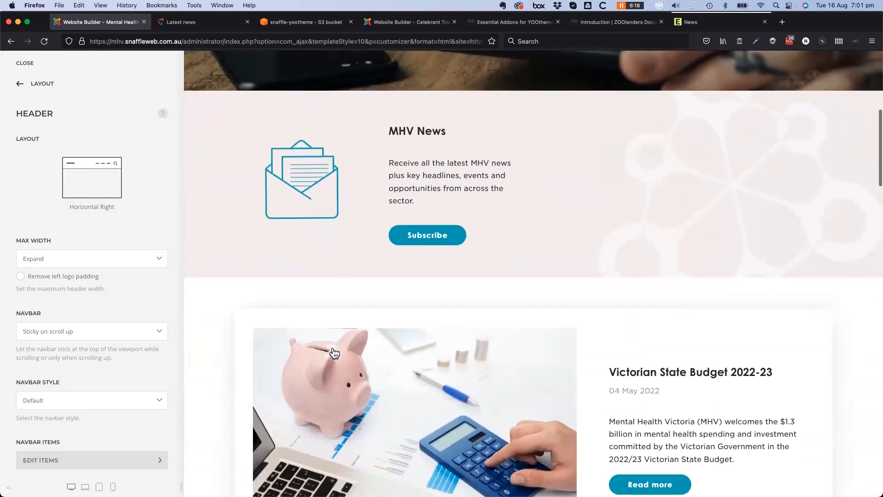
pyautogui.scroll(6, 333, 353)
pyautogui.scroll(2, 334, 350)
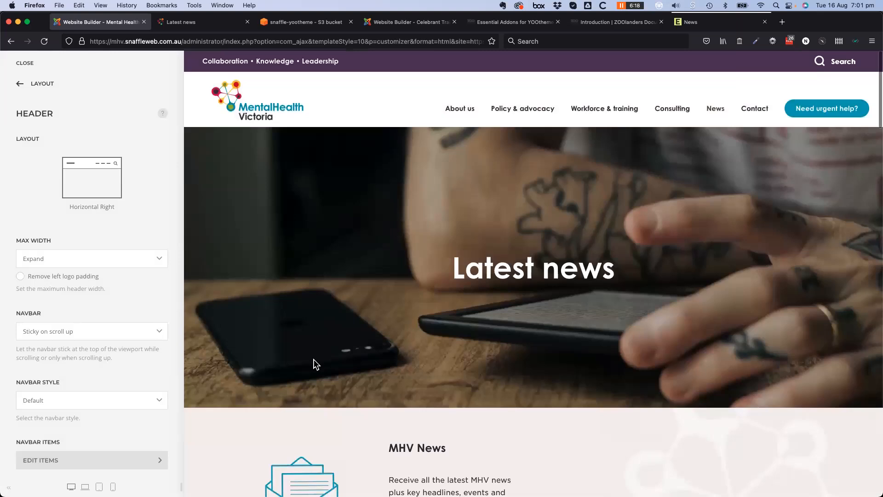
pyautogui.scroll(-3, 314, 368)
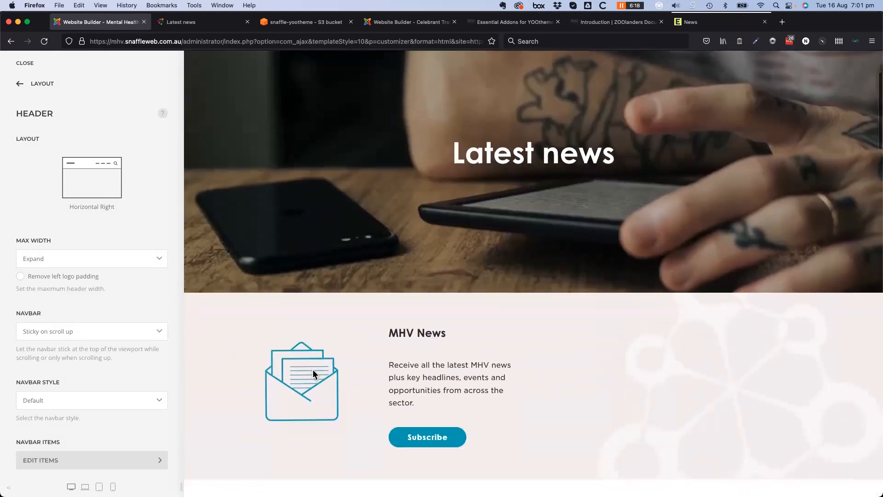
pyautogui.scroll(-2, 65, 366)
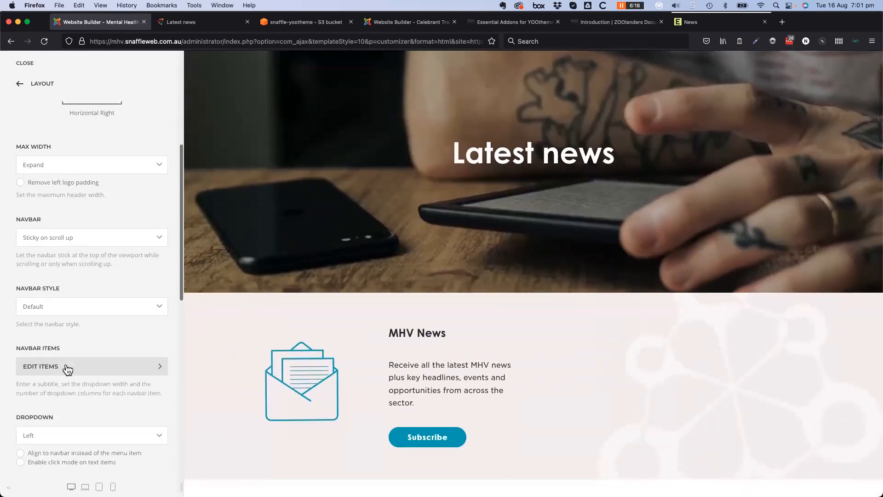
pyautogui.scroll(-2, 68, 370)
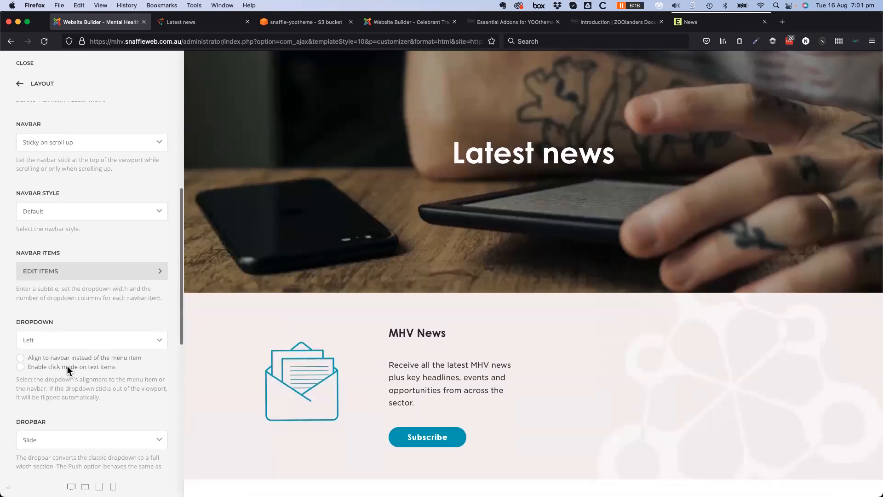
pyautogui.scroll(3, 66, 368)
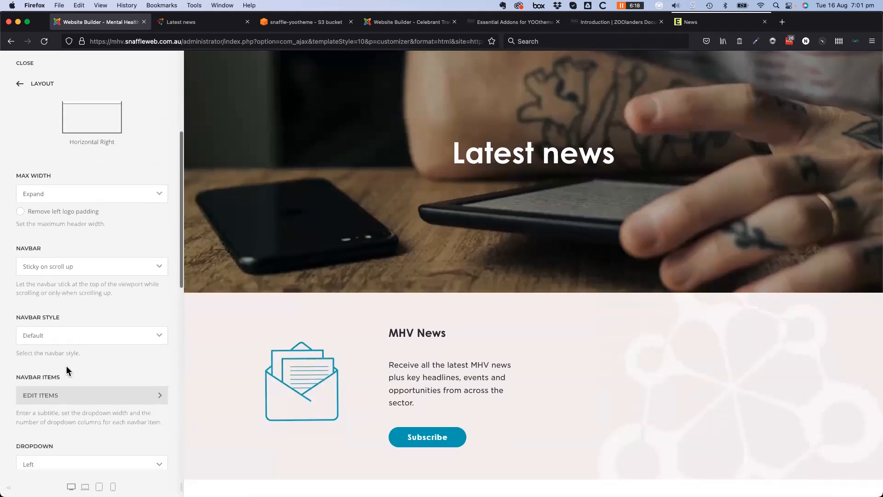
pyautogui.scroll(-1, 66, 366)
pyautogui.click(121, 224)
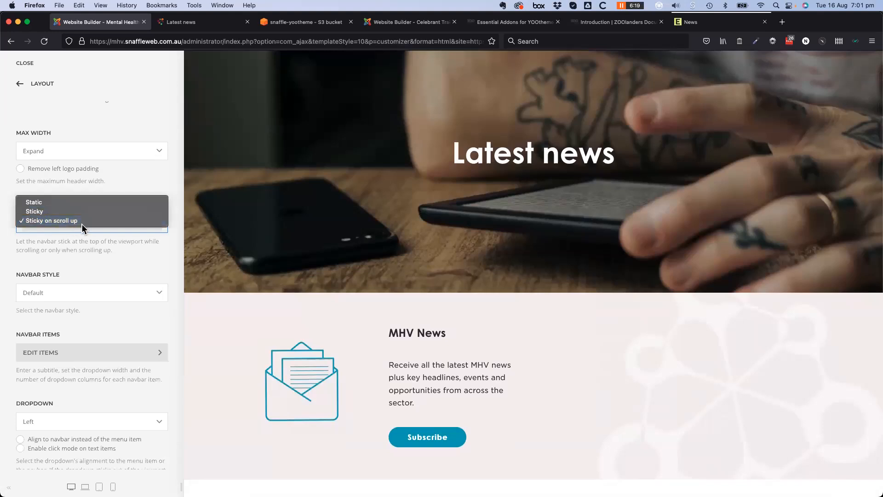
pyautogui.click(102, 271)
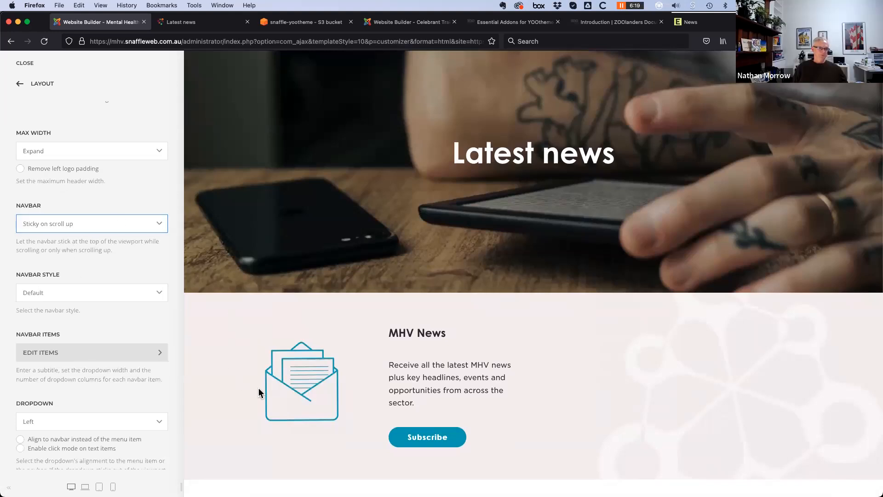
# Check the navbar dropdown menus in the preview, then return to the Layout areas list
pyautogui.scroll(5, 240, 382)
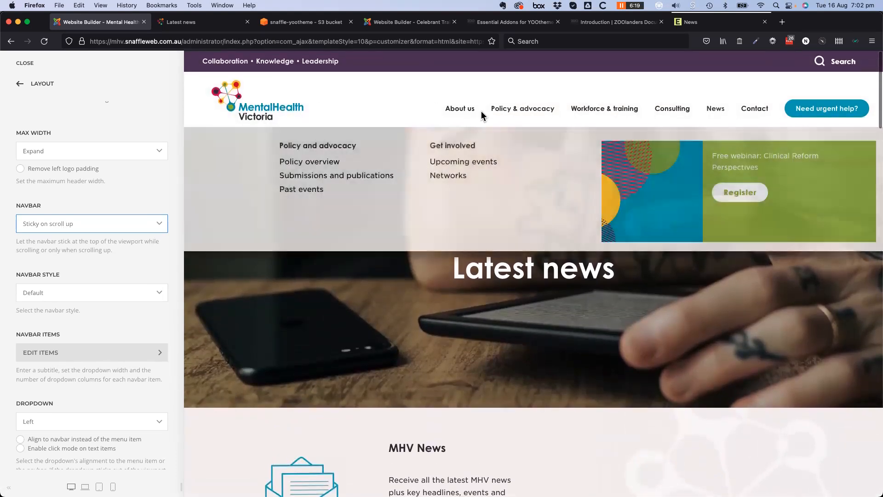
pyautogui.moveTo(460, 110)
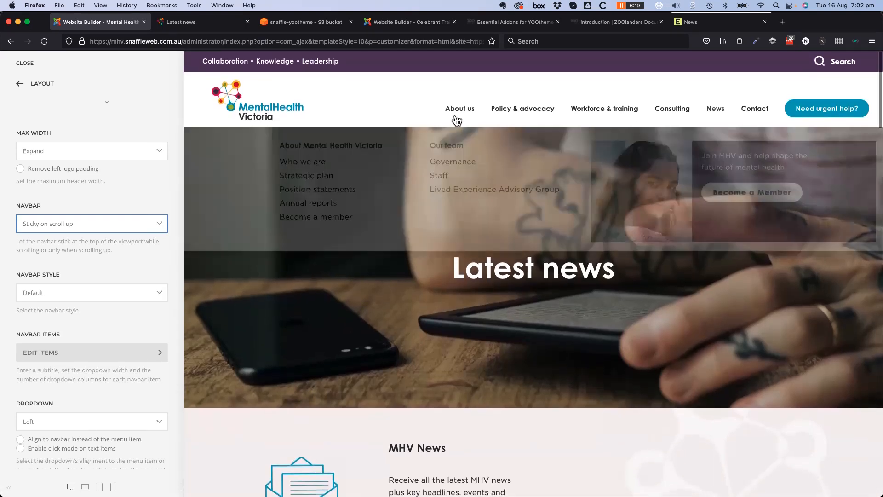
pyautogui.moveTo(561, 114)
pyautogui.moveTo(606, 113)
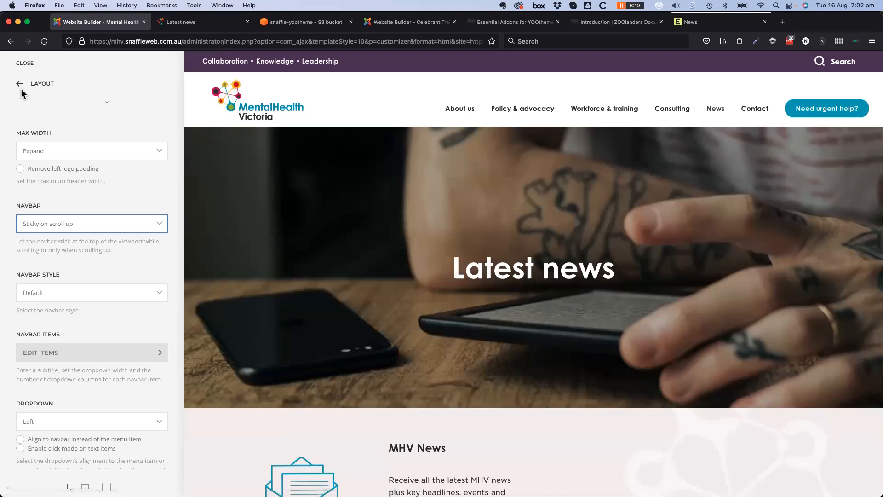
pyautogui.click(20, 84)
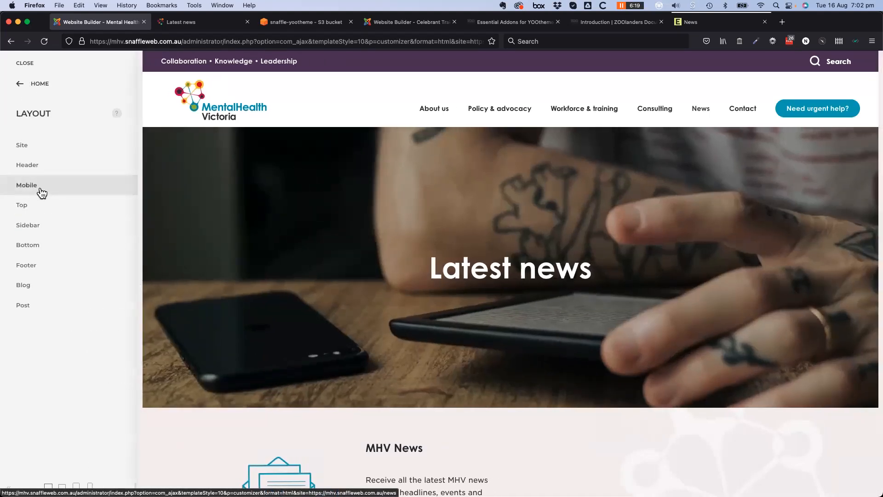
# Open the Footer's first Text element (Aboriginal acknowledgement) and display its Settings tab
pyautogui.scroll(-10, 509, 407)
pyautogui.scroll(-15, 510, 403)
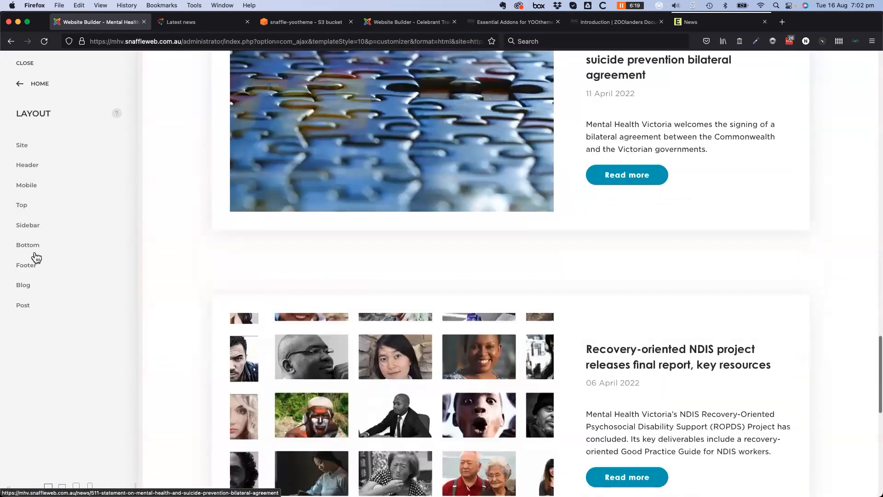
pyautogui.click(21, 265)
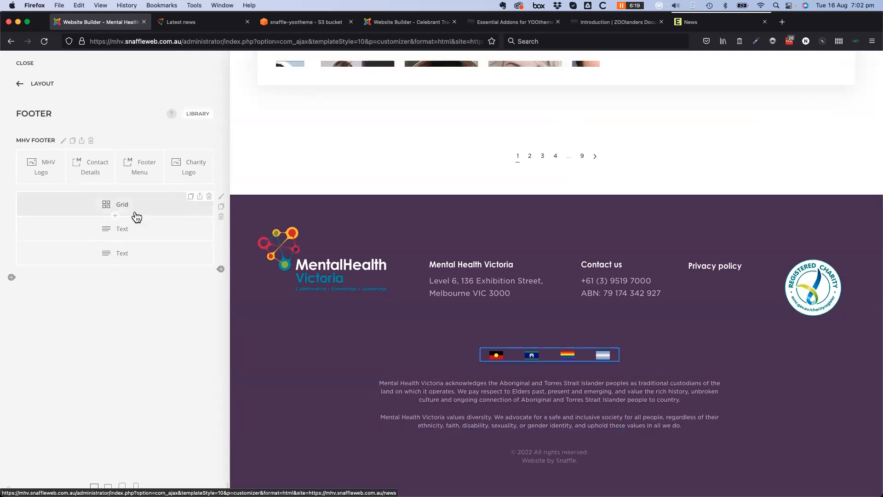
pyautogui.click(148, 235)
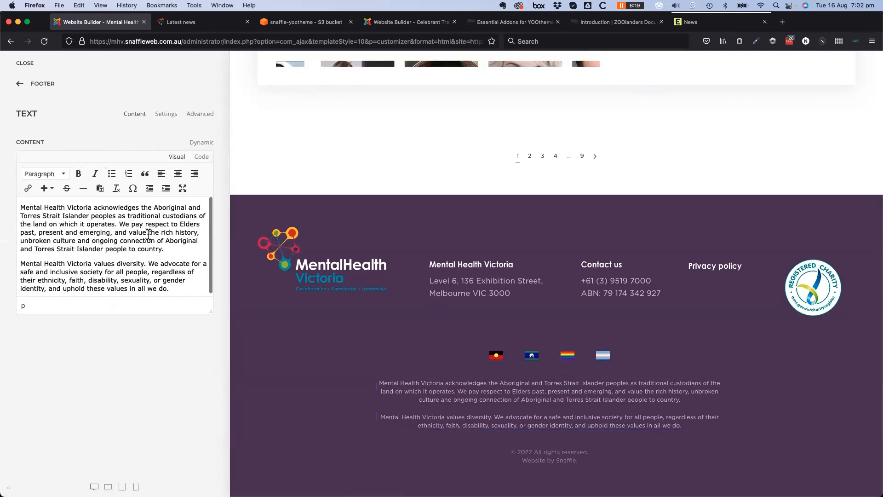
pyautogui.moveTo(210, 312); pyautogui.dragTo(207, 378)
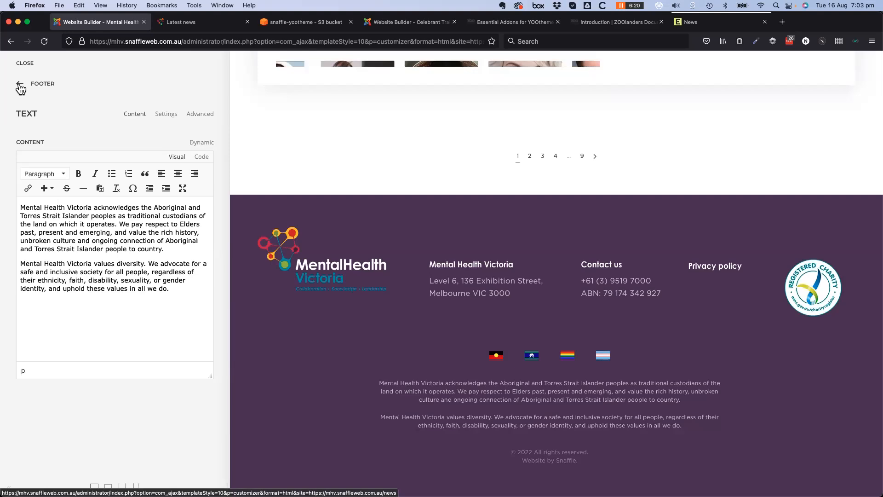
pyautogui.click(21, 87)
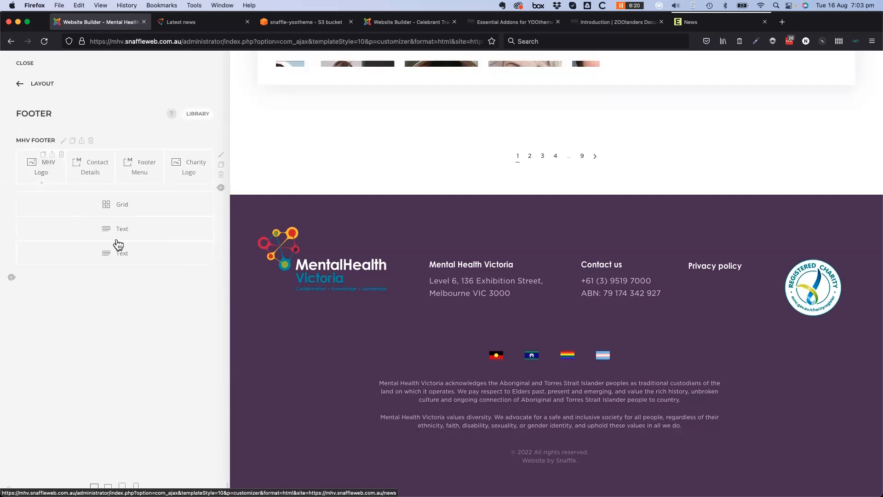
pyautogui.click(160, 233)
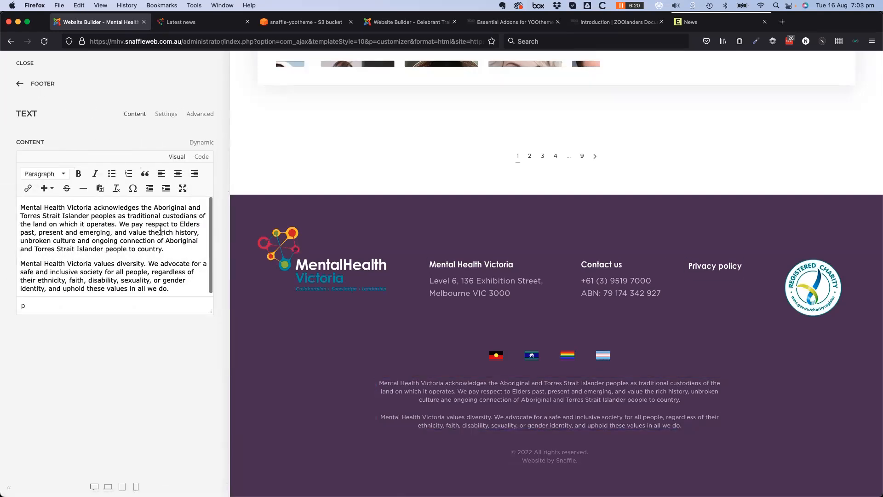
pyautogui.click(166, 115)
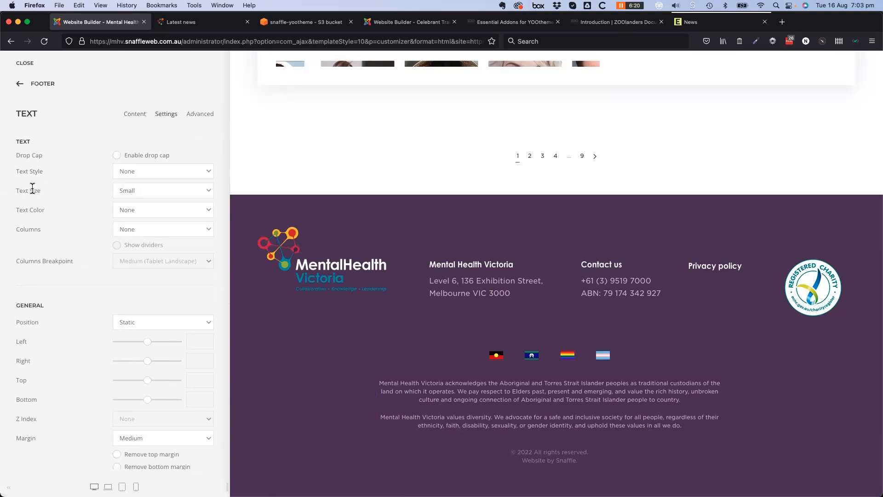
# Set the acknowledgement text's Visibility to Visible Medium (Tablet Landscape) and preview at phone width
pyautogui.scroll(-4, 77, 305)
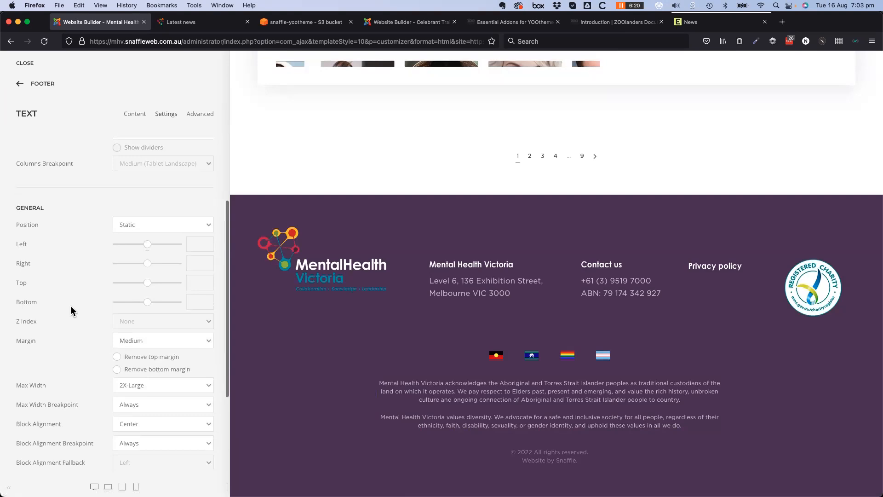
pyautogui.scroll(-5, 71, 307)
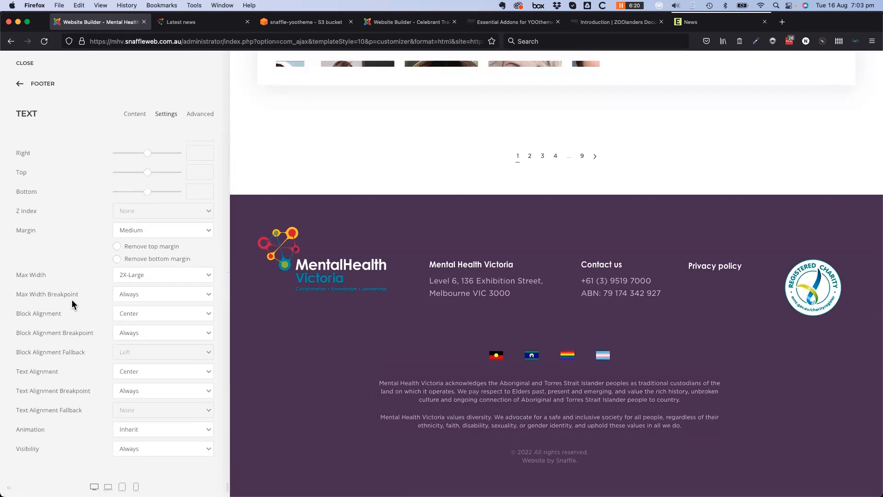
pyautogui.click(194, 452)
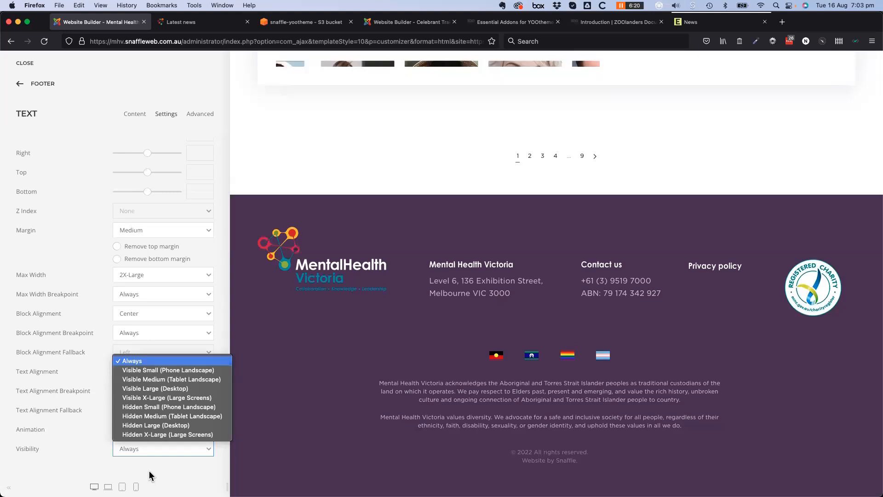
pyautogui.click(164, 379)
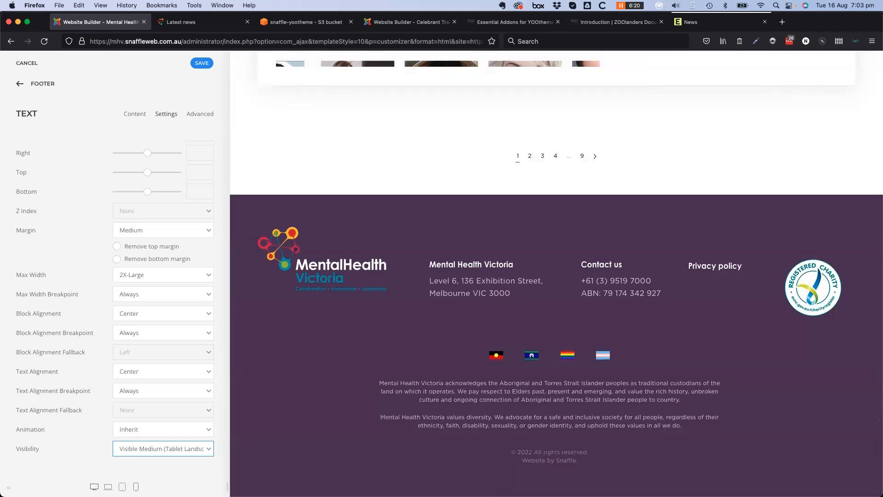
pyautogui.click(136, 487)
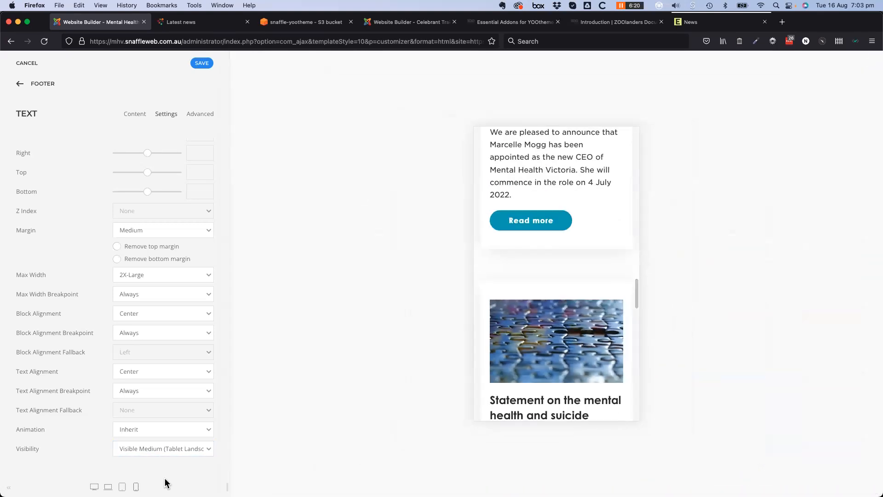
# Change the acknowledgement text's Visibility back to Always and return to the footer element list
pyautogui.scroll(-10, 575, 308)
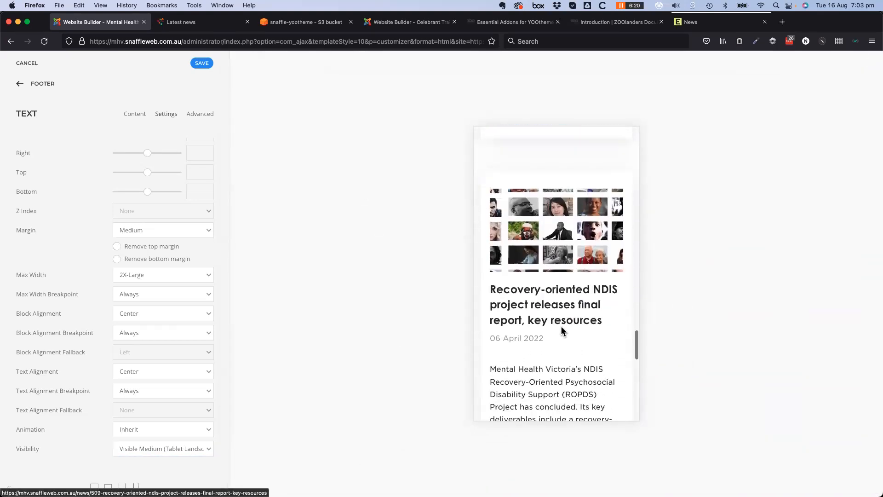
pyautogui.scroll(-10, 561, 327)
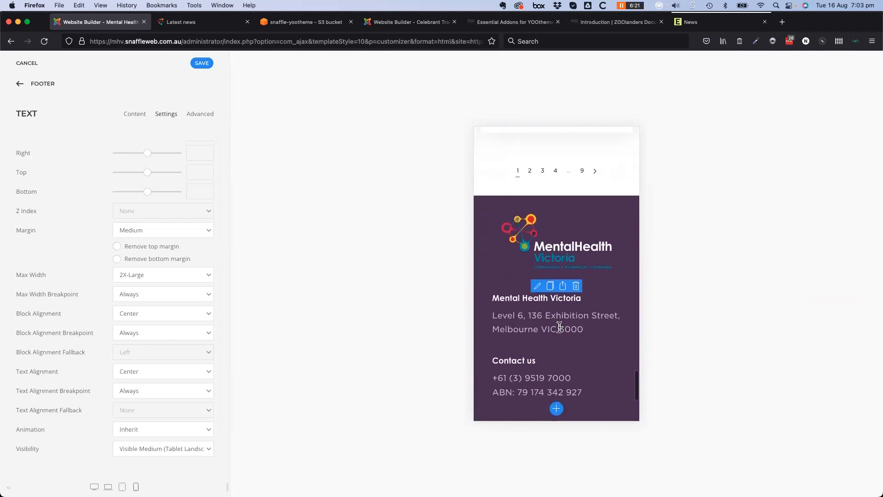
pyautogui.scroll(-5, 559, 326)
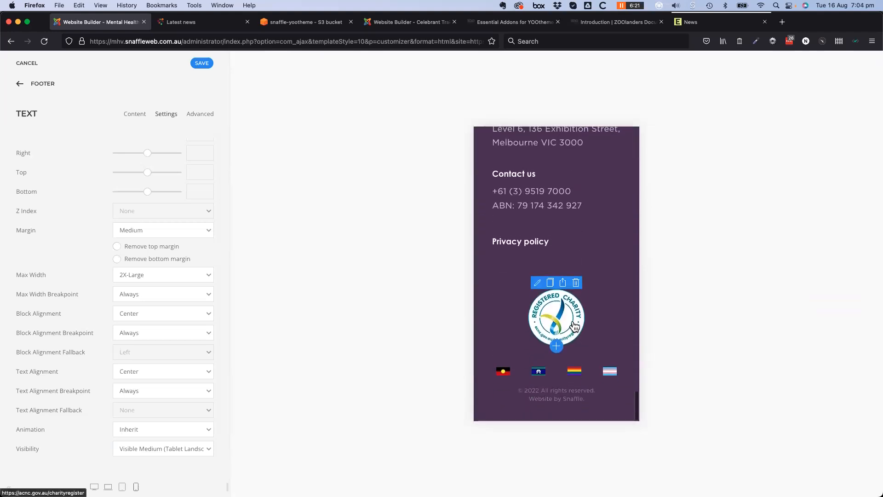
pyautogui.scroll(4, 572, 328)
pyautogui.scroll(2, 573, 328)
pyautogui.scroll(-5, 570, 323)
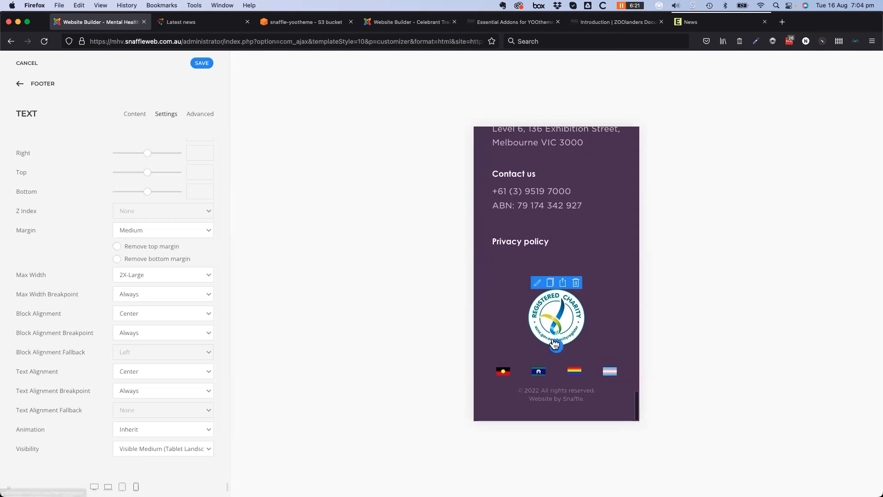
pyautogui.scroll(4, 566, 352)
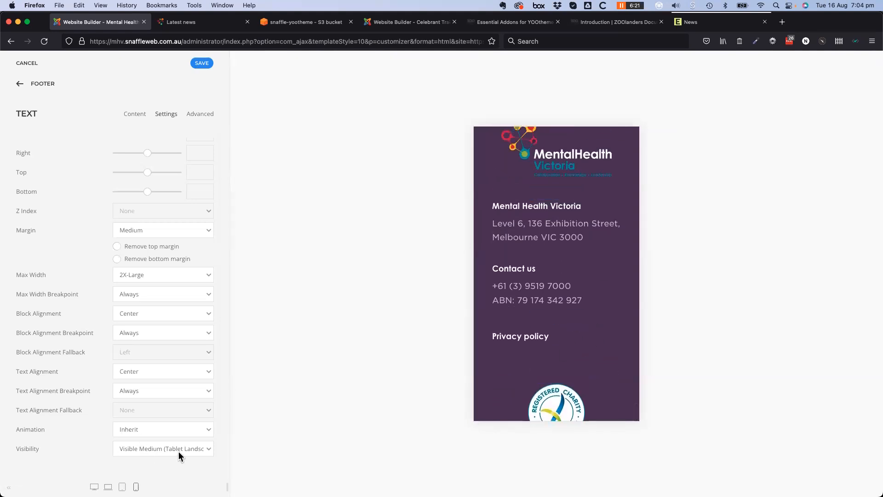
pyautogui.scroll(-4, 524, 354)
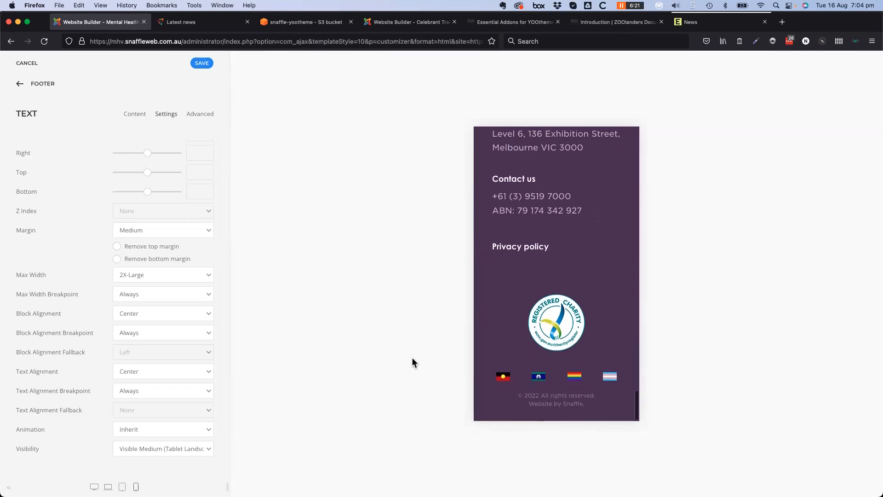
pyautogui.click(177, 453)
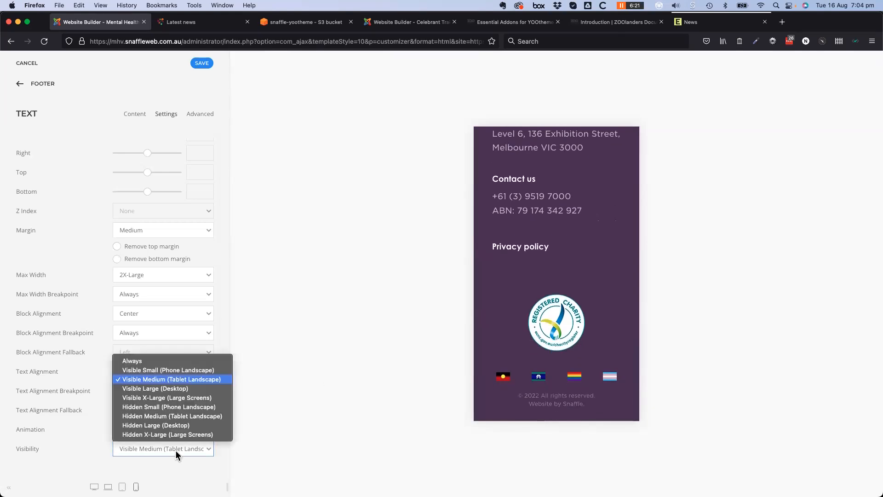
pyautogui.click(154, 361)
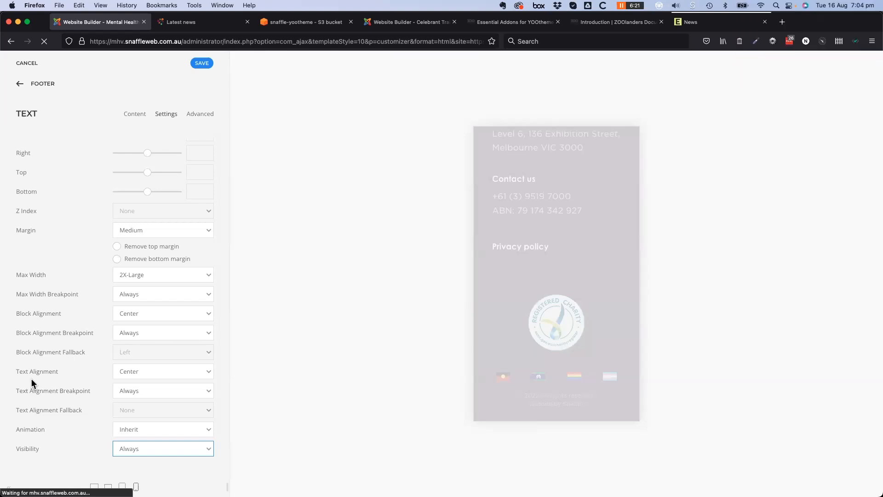
pyautogui.click(21, 84)
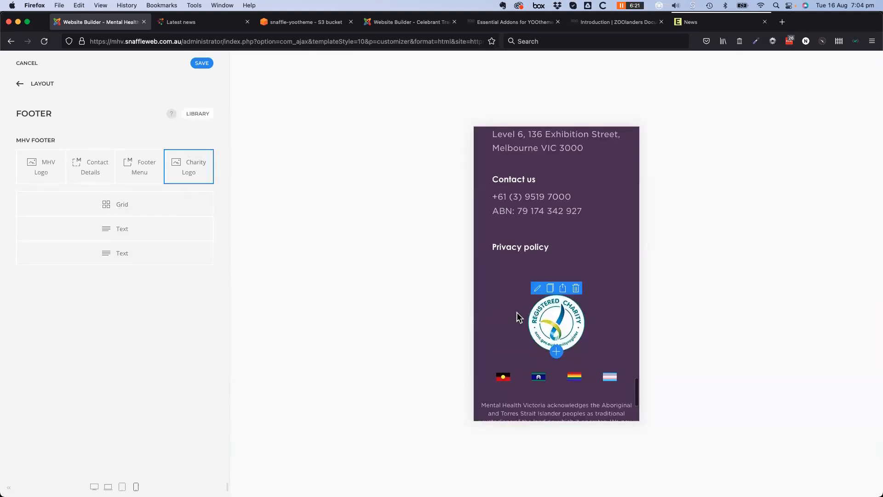
pyautogui.scroll(3, 516, 312)
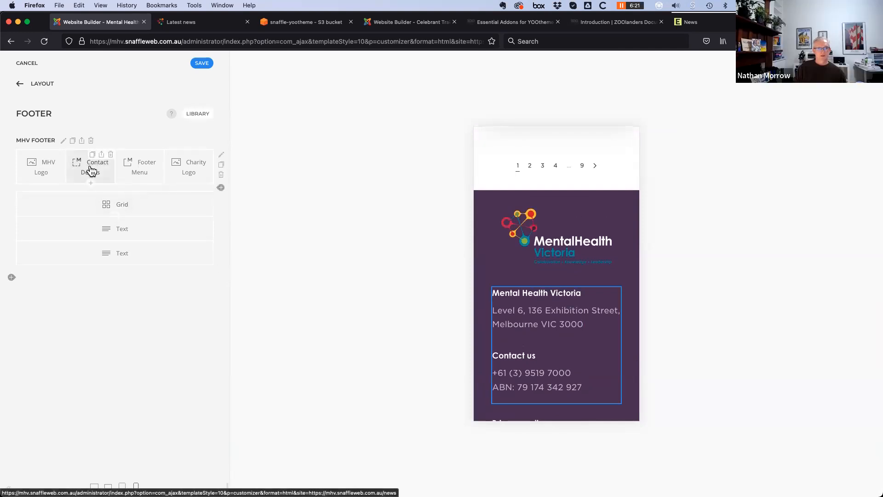
# Align Contact Details Left from Medium (Tablet Landscape) up, with Center as the fallback
pyautogui.click(91, 170)
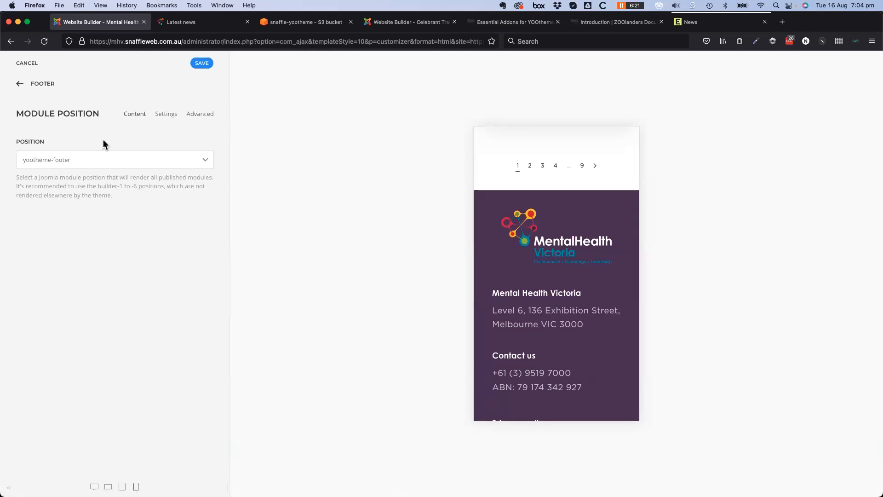
pyautogui.click(168, 115)
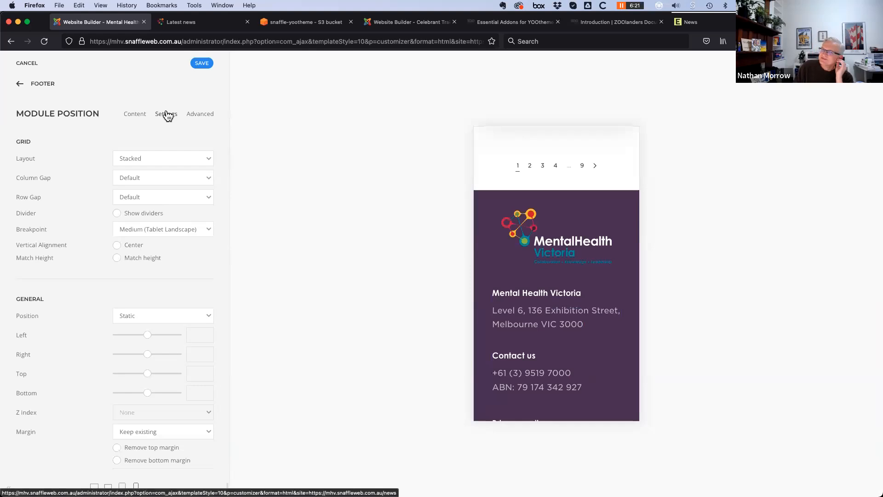
pyautogui.scroll(-8, 80, 287)
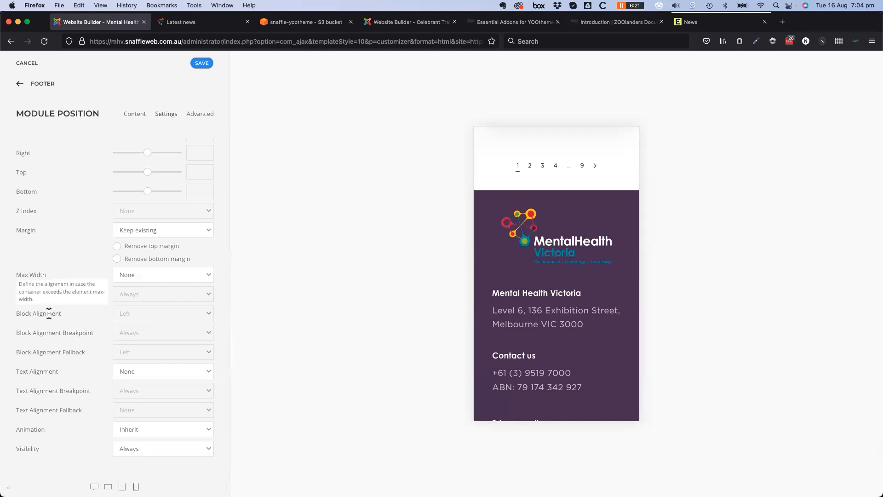
pyautogui.click(180, 376)
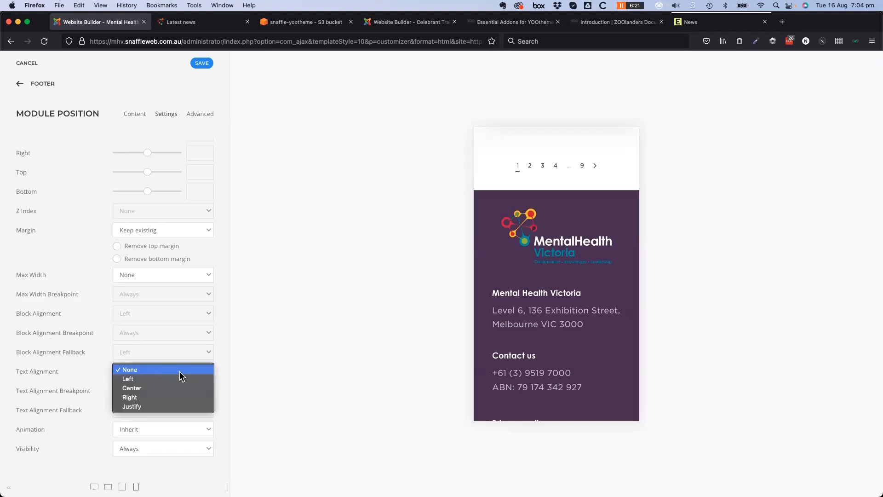
pyautogui.click(306, 389)
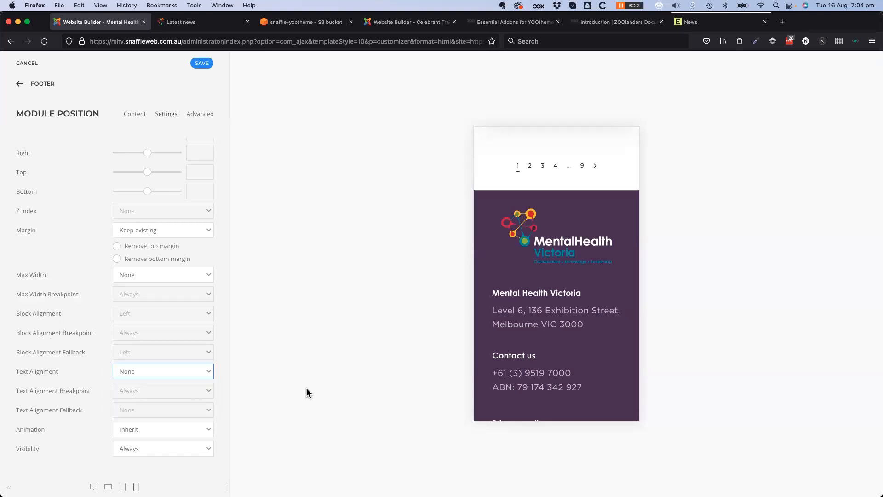
pyautogui.click(147, 372)
pyautogui.click(144, 377)
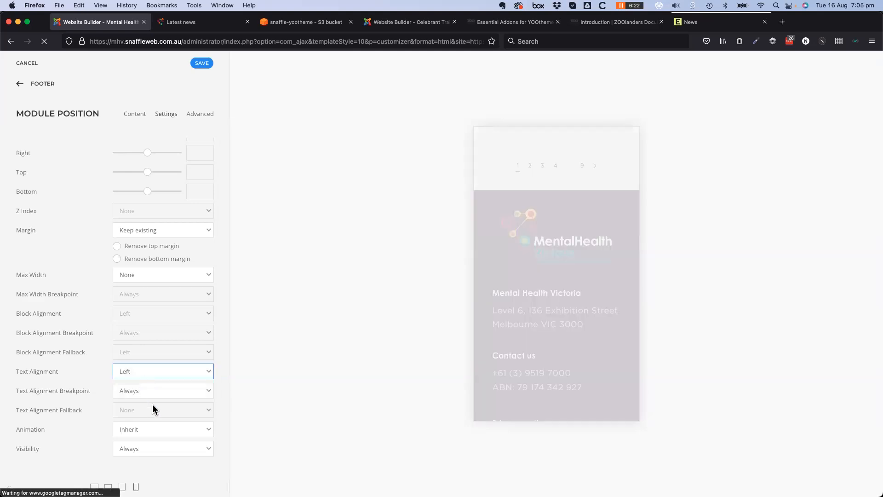
pyautogui.click(177, 394)
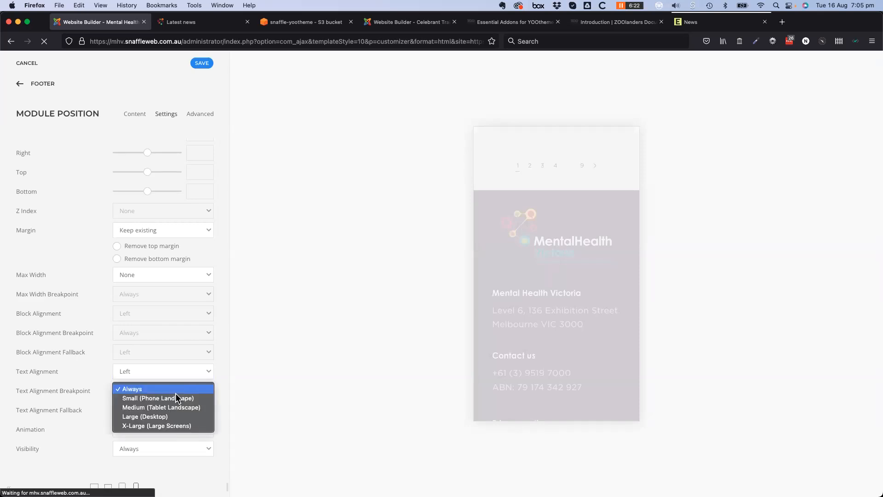
pyautogui.click(173, 408)
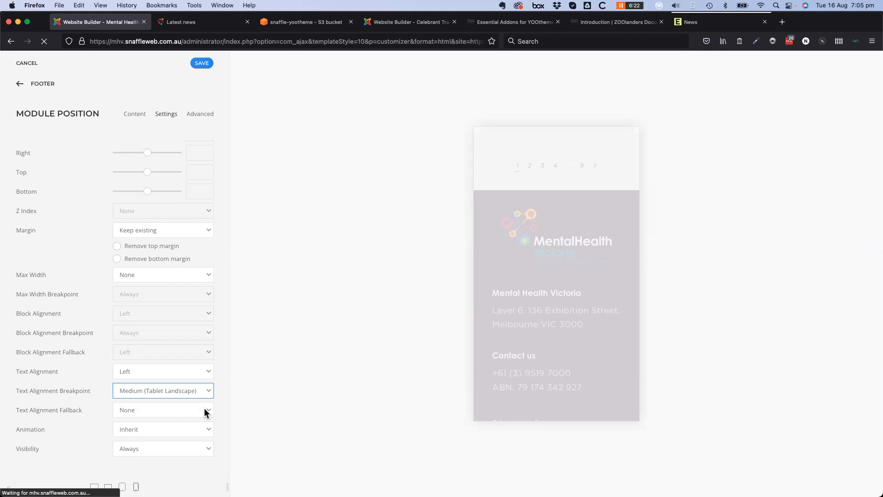
pyautogui.click(205, 411)
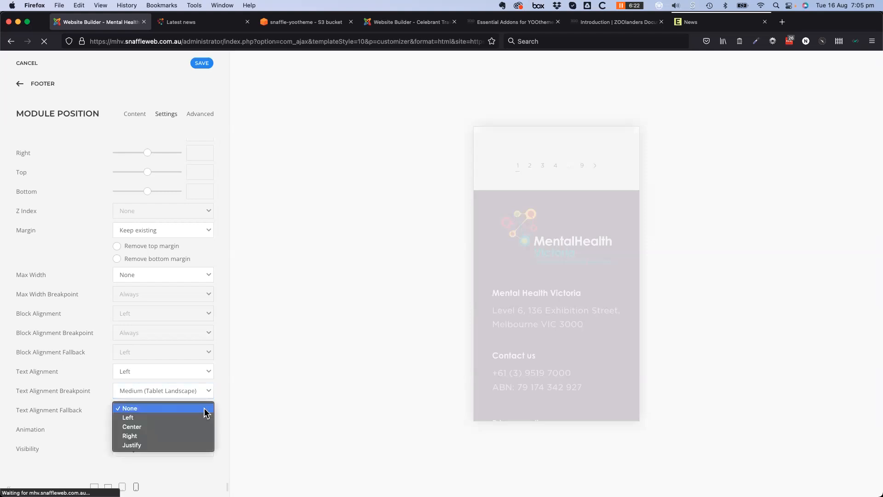
pyautogui.click(202, 425)
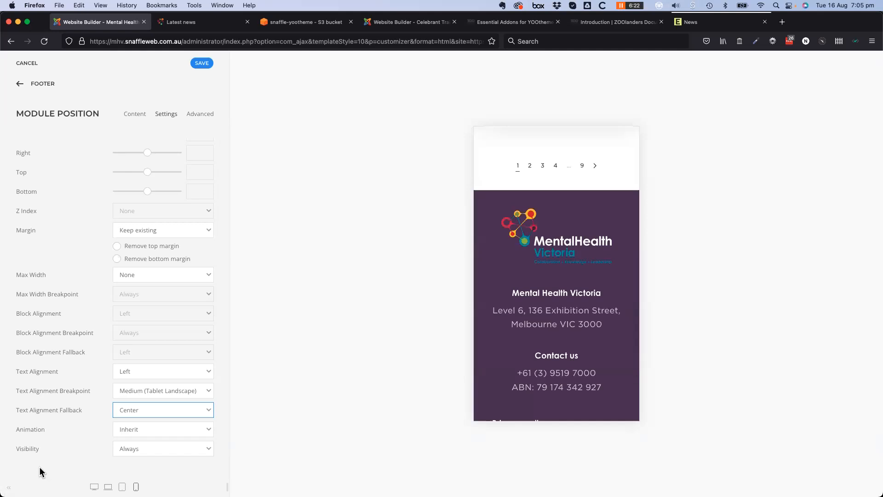
pyautogui.scroll(-3, 520, 391)
pyautogui.scroll(-5, 520, 391)
pyautogui.scroll(8, 515, 395)
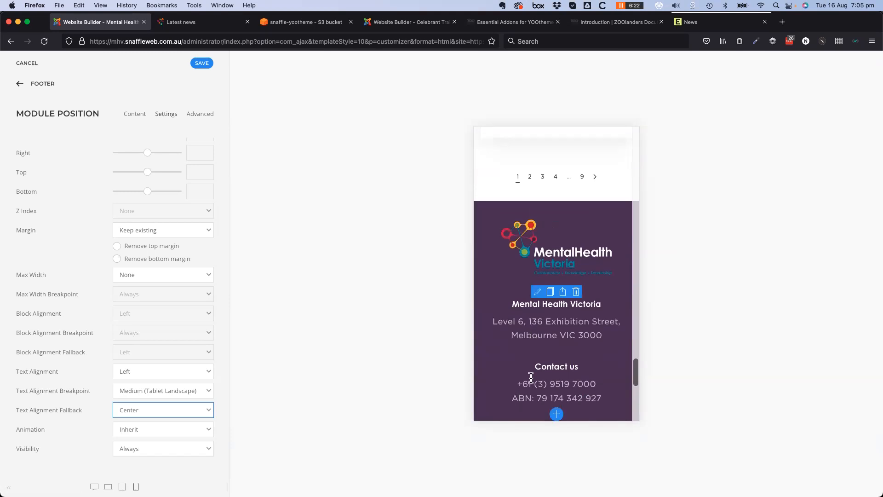
pyautogui.scroll(-6, 522, 399)
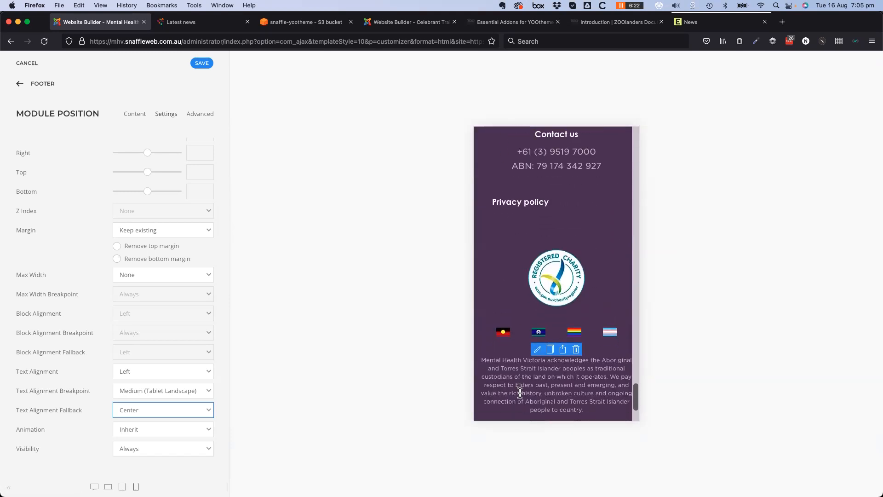
pyautogui.scroll(-2, 521, 386)
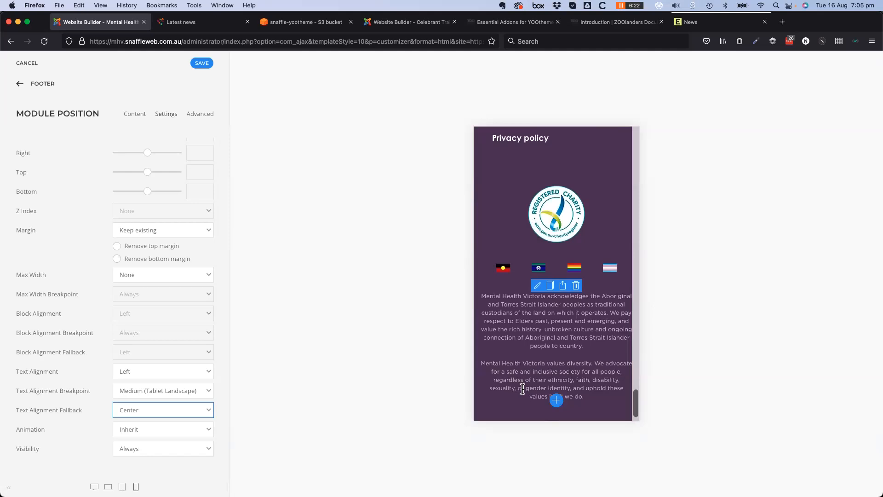
pyautogui.scroll(2, 523, 388)
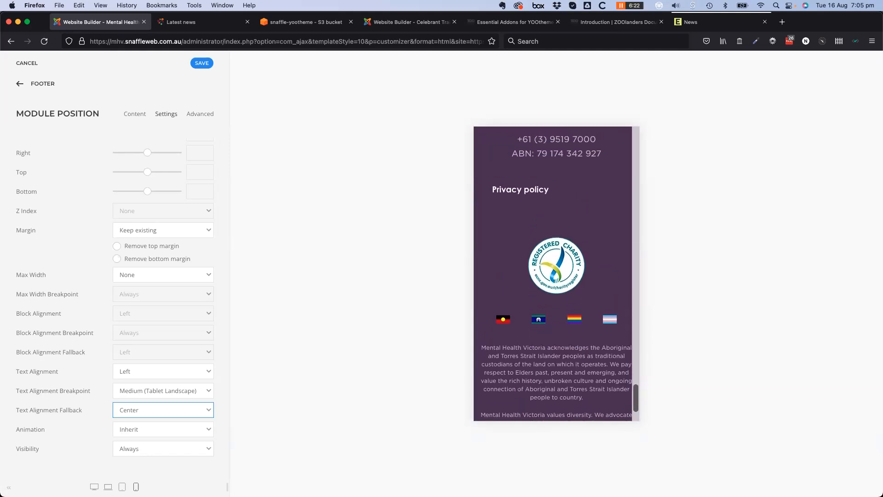
pyautogui.click(122, 487)
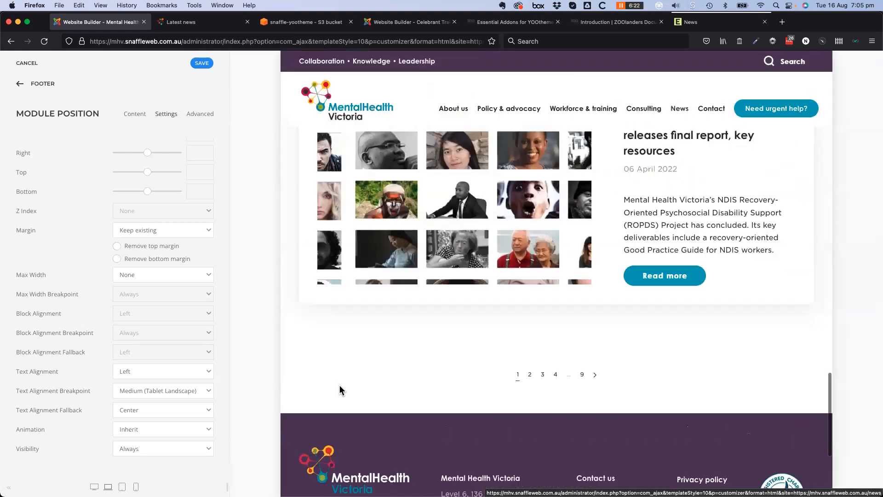
pyautogui.scroll(-5, 343, 395)
pyautogui.scroll(-2, 338, 398)
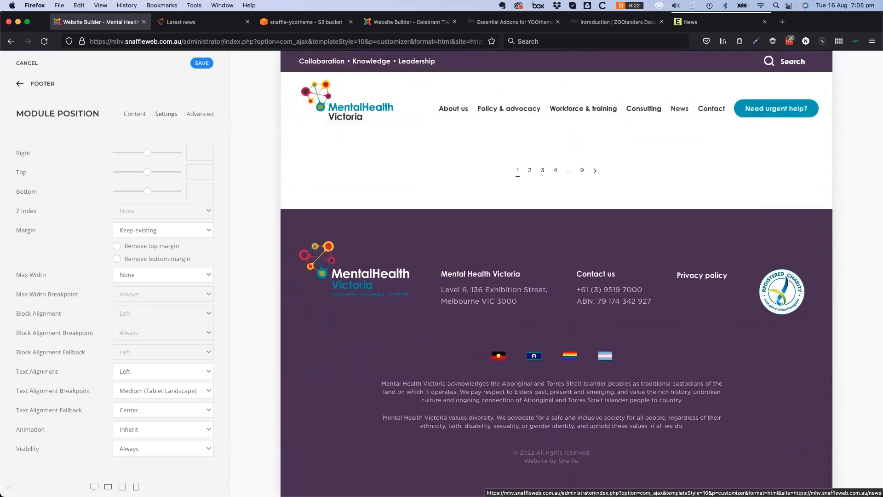
pyautogui.scroll(-5, 535, 335)
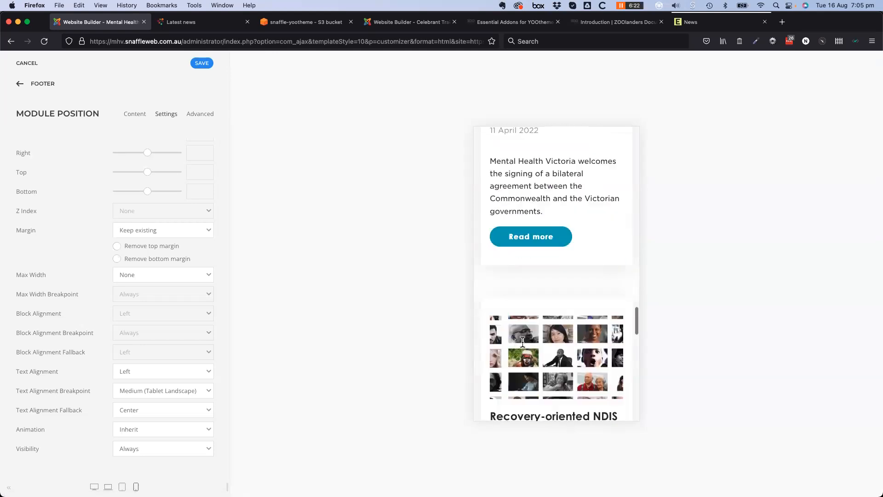
pyautogui.scroll(-5, 501, 367)
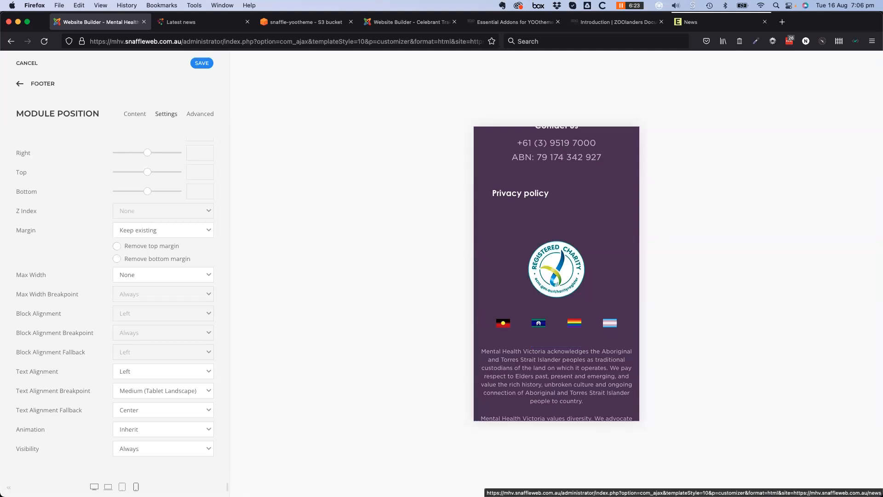
pyautogui.scroll(-4, 506, 374)
pyautogui.scroll(5, 526, 371)
pyautogui.scroll(5, 523, 371)
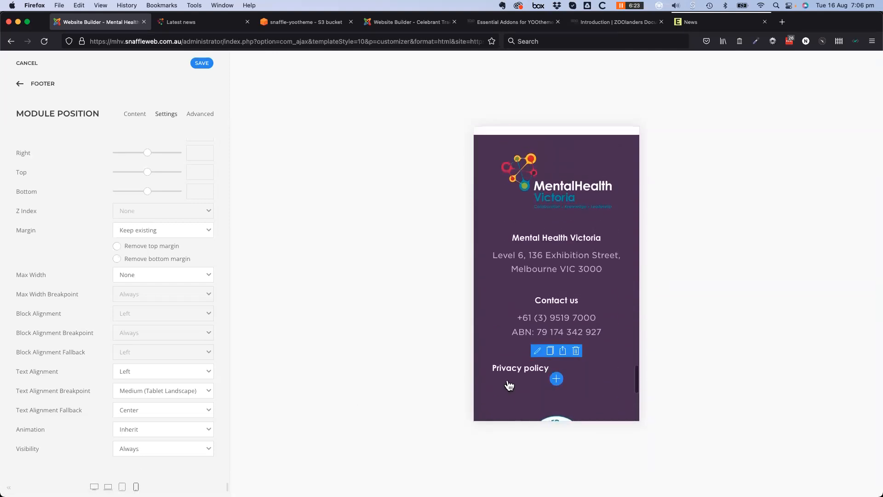
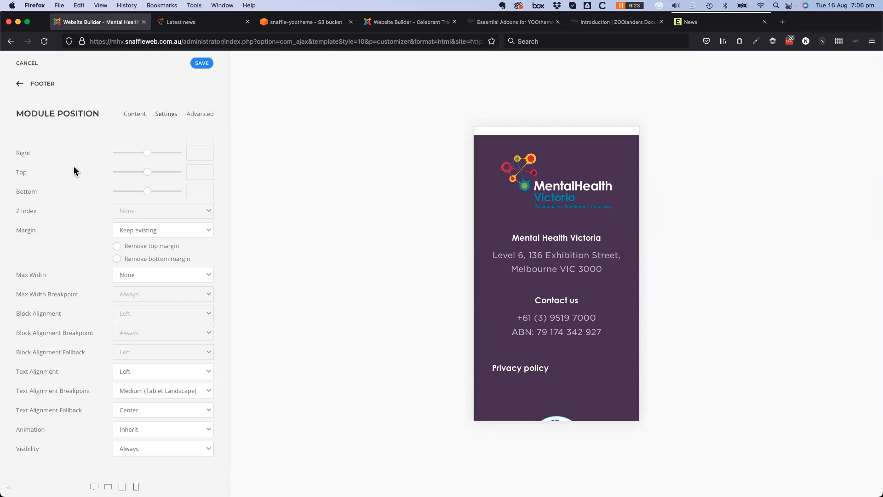
# Leave the module position settings and return to the Footer layout's MHV Footer element list
pyautogui.scroll(1, 84, 370)
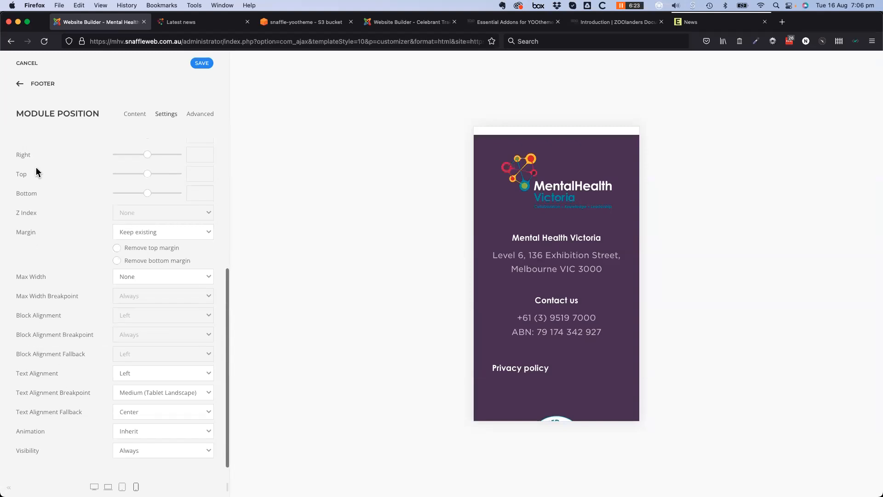
pyautogui.click(20, 86)
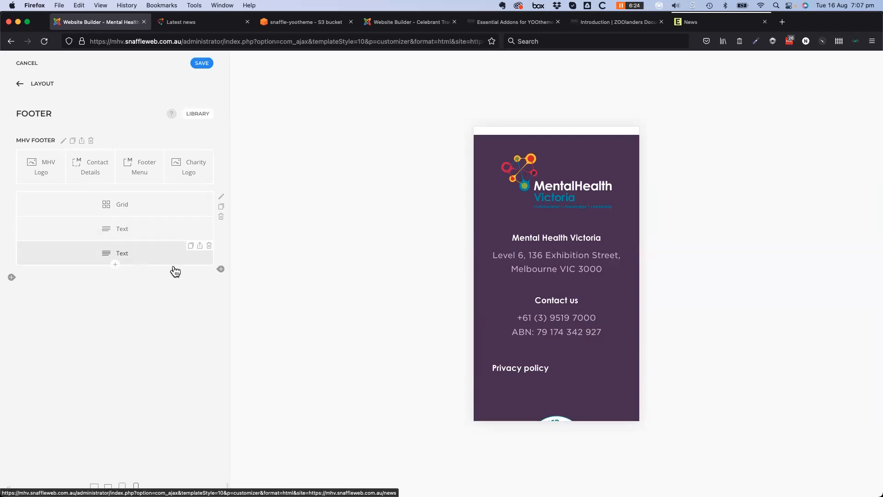
# Scroll the mobile preview to the footer, highlight the acknowledgement text, then return to the layout areas
pyautogui.scroll(-4, 523, 331)
pyautogui.scroll(-3, 566, 345)
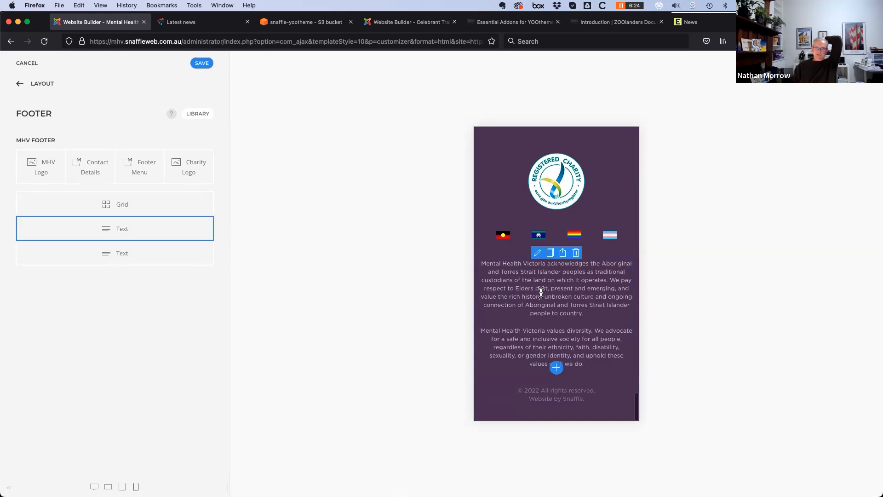
pyautogui.moveTo(482, 261); pyautogui.dragTo(614, 356)
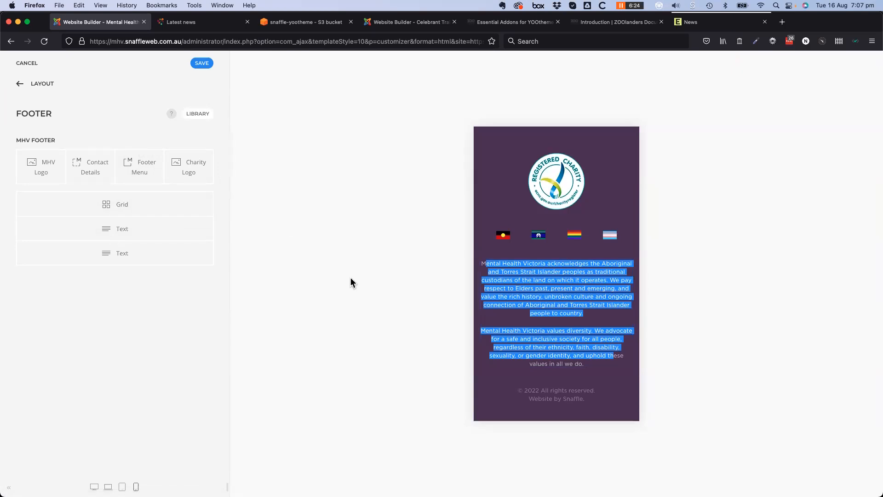
pyautogui.click(257, 205)
pyautogui.click(20, 84)
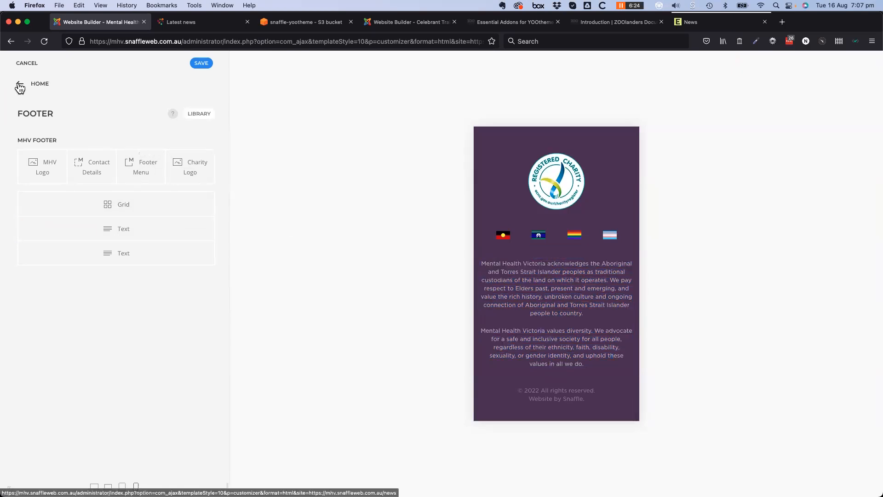
# Preview the Latest news page at desktop width, then open the Style settings from the Home menu
pyautogui.click(48, 486)
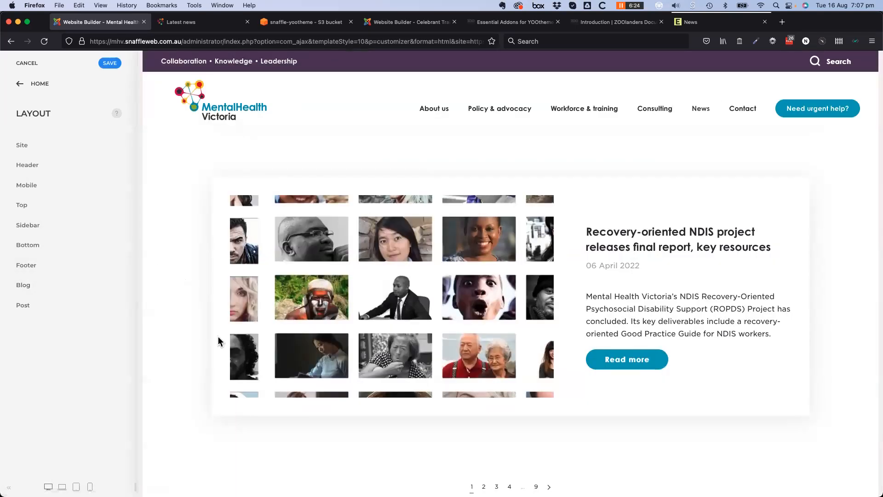
pyautogui.scroll(-5, 247, 364)
pyautogui.scroll(20, 233, 370)
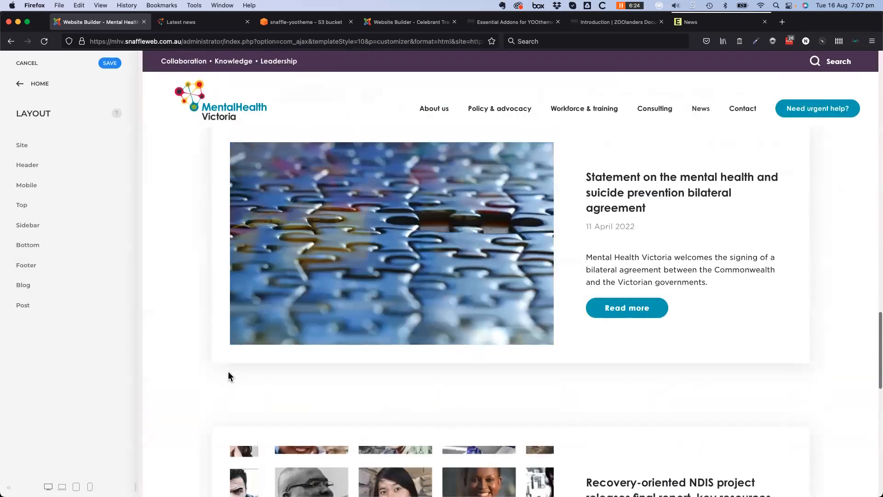
pyautogui.scroll(15, 216, 378)
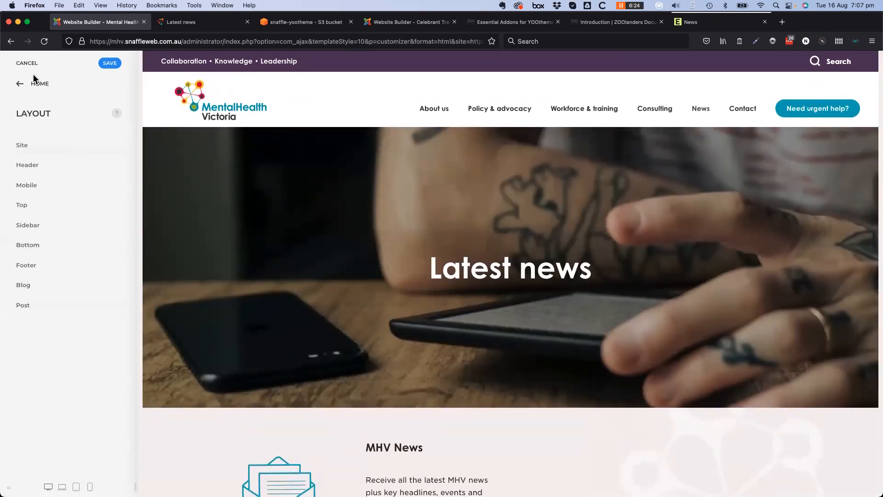
pyautogui.click(19, 84)
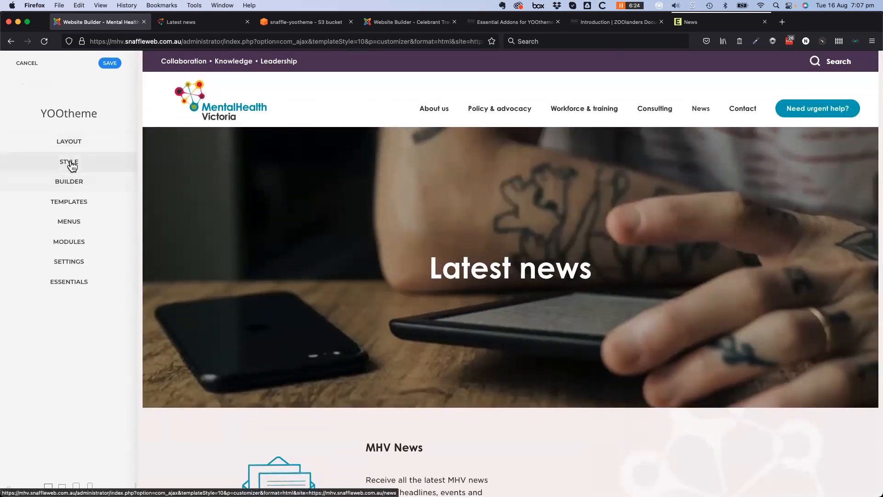
pyautogui.click(69, 161)
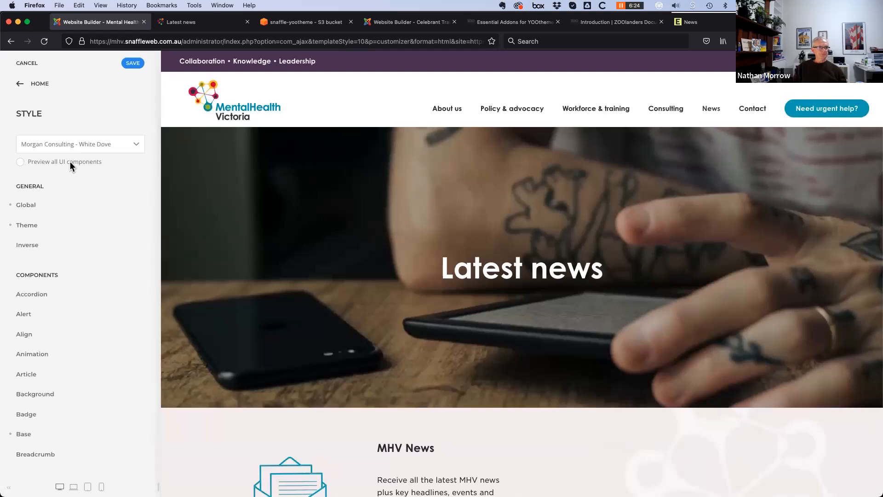
pyautogui.click(27, 208)
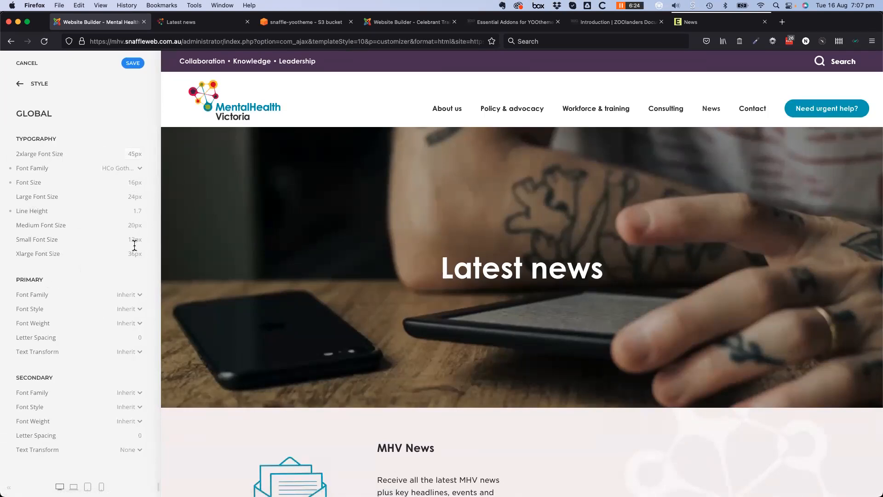
pyautogui.scroll(-5, 119, 274)
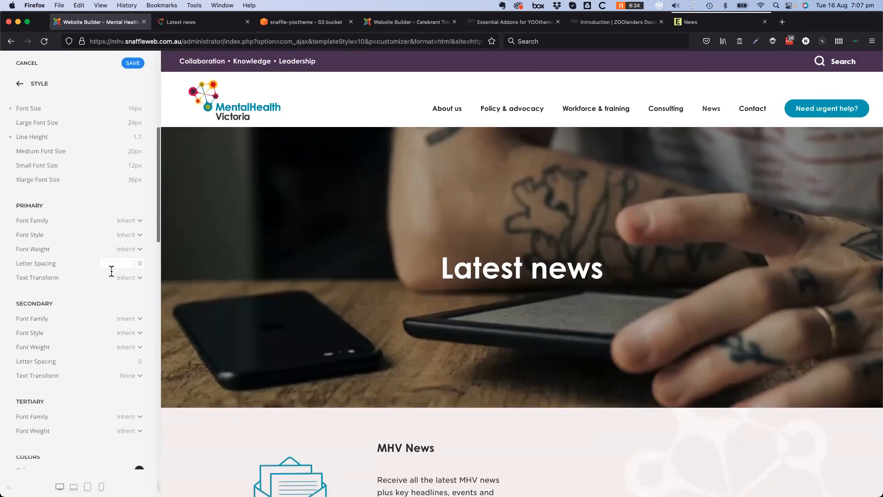
pyautogui.scroll(-5, 111, 274)
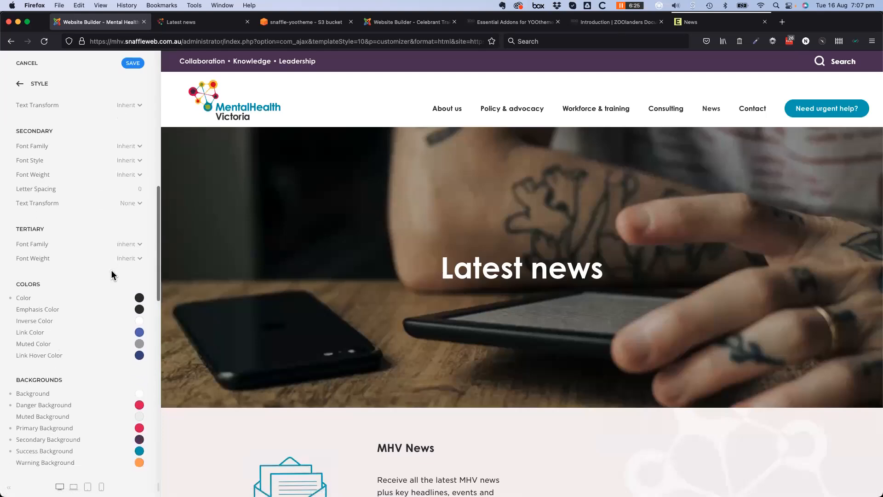
pyautogui.scroll(-7, 110, 271)
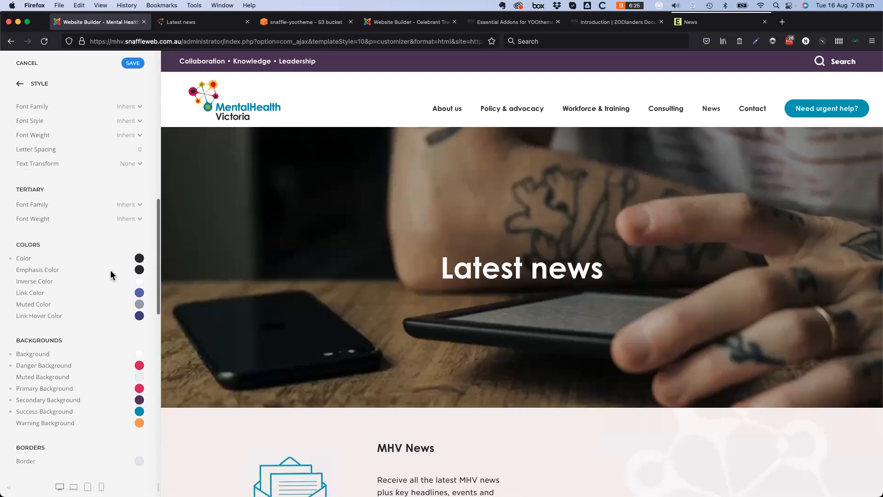
pyautogui.scroll(-10, 111, 275)
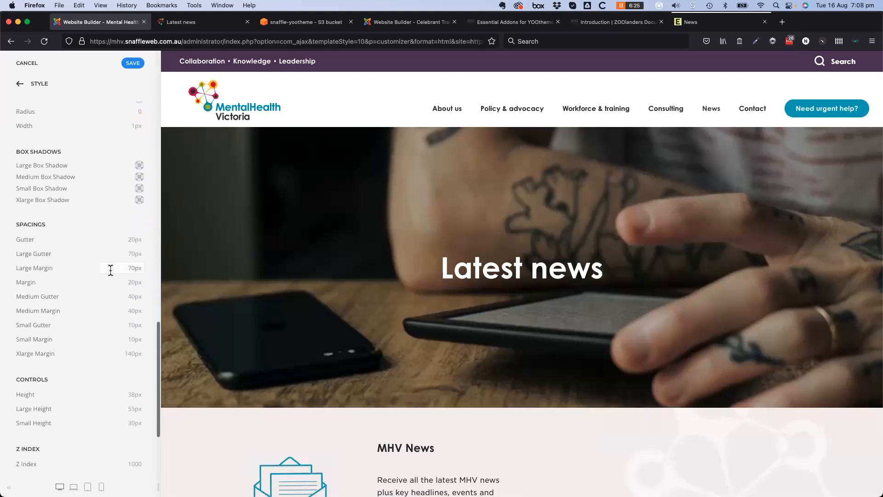
pyautogui.scroll(-1, 110, 271)
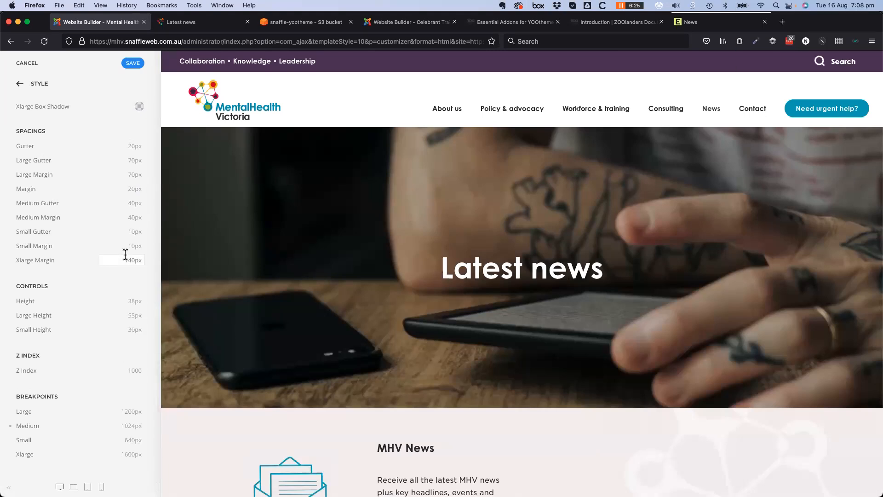
pyautogui.scroll(10, 110, 262)
pyautogui.scroll(-1, 51, 270)
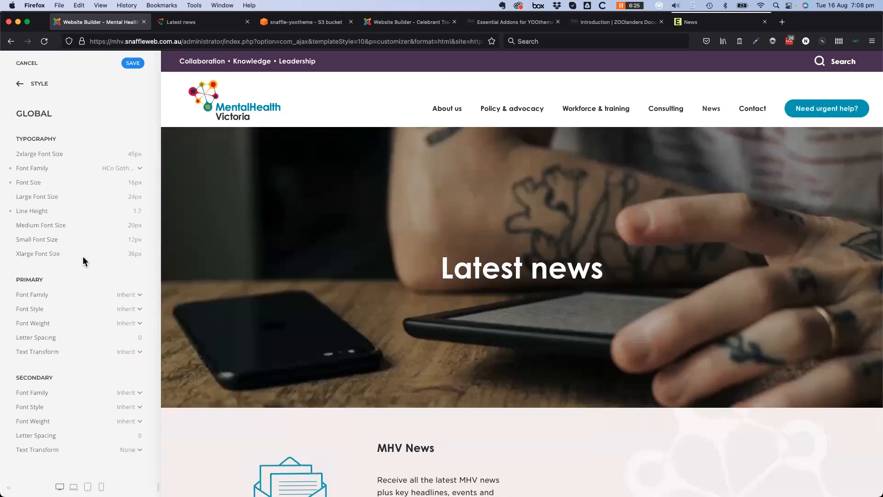
pyautogui.scroll(-3, 83, 256)
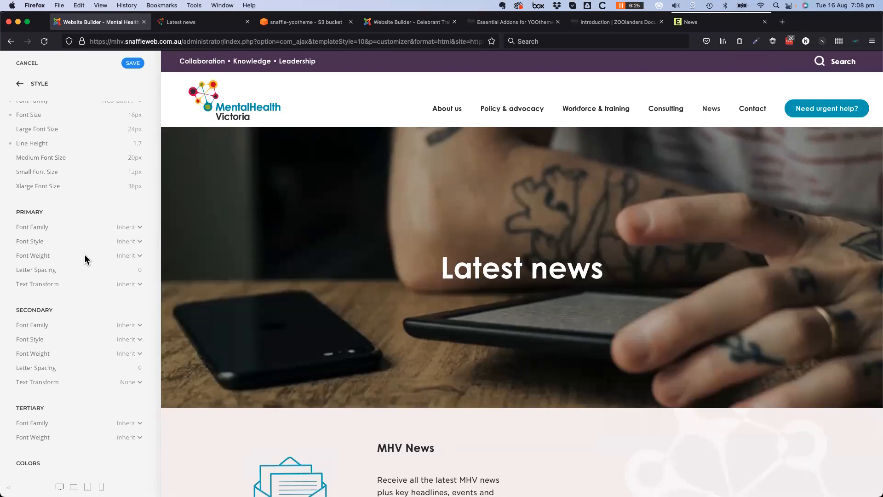
pyautogui.scroll(3, 83, 256)
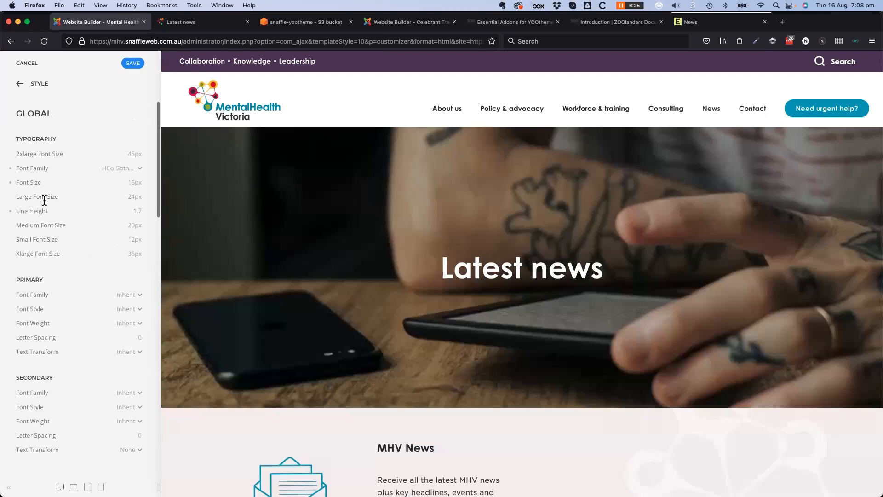
pyautogui.click(20, 85)
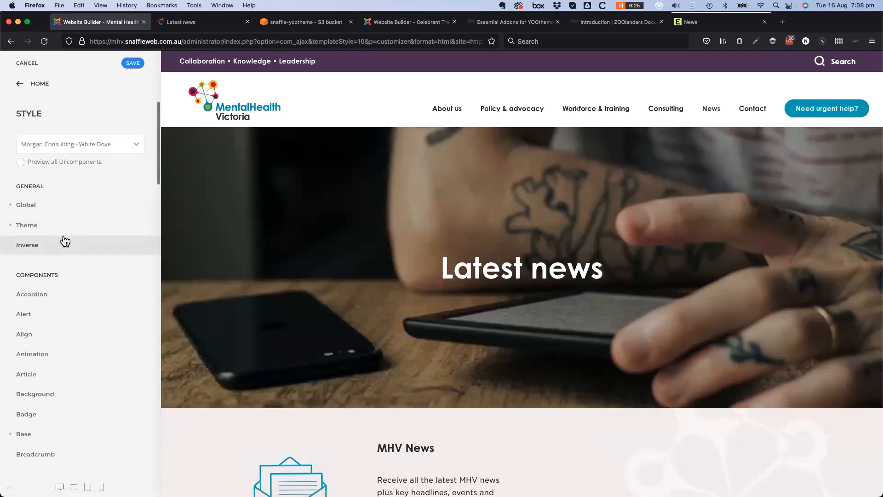
pyautogui.scroll(-3, 66, 271)
pyautogui.scroll(3, 66, 272)
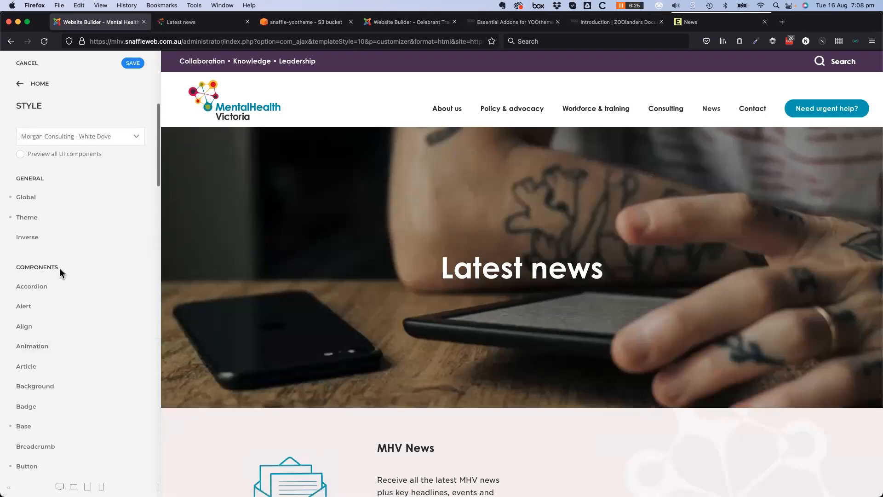
# Enable Preview all UI components and scroll through the buttons, forms, tables, alerts and headings
pyautogui.click(20, 162)
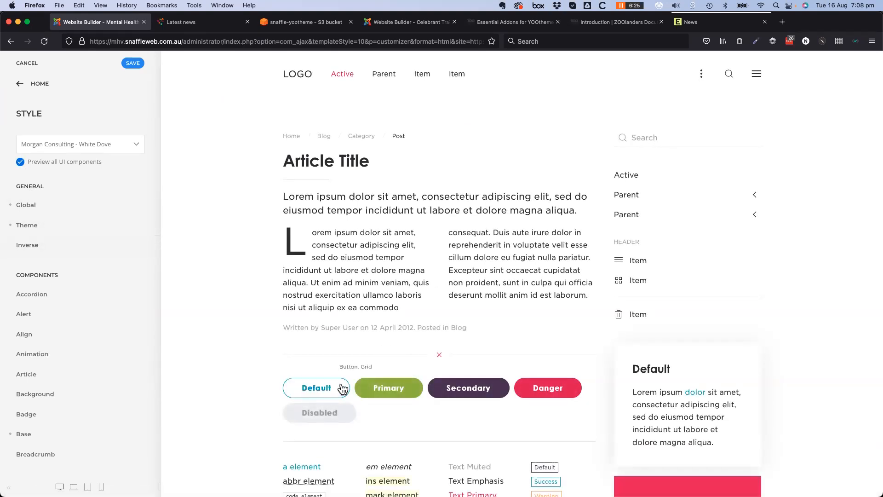
pyautogui.scroll(-6, 341, 383)
pyautogui.scroll(-7, 340, 383)
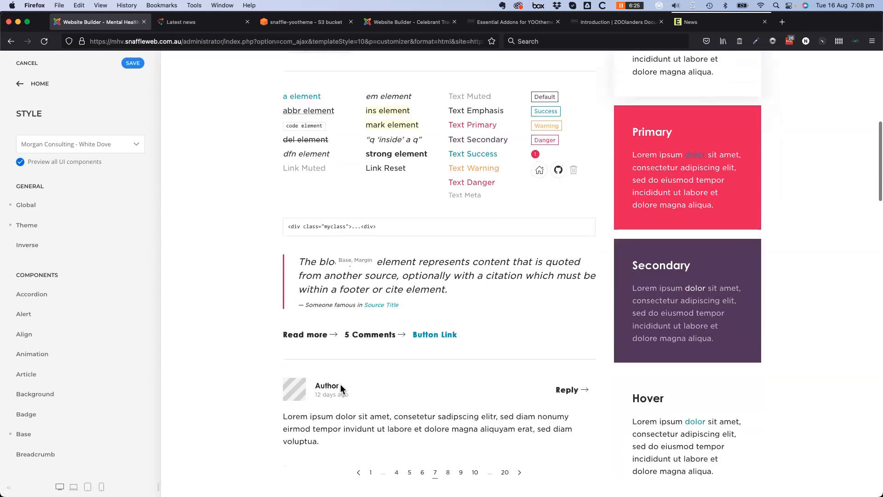
pyautogui.scroll(-9, 341, 390)
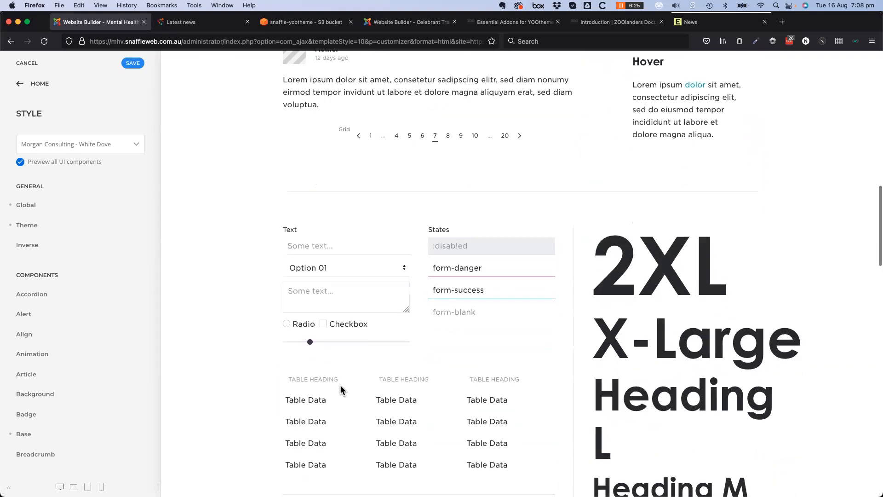
pyautogui.scroll(-3, 341, 390)
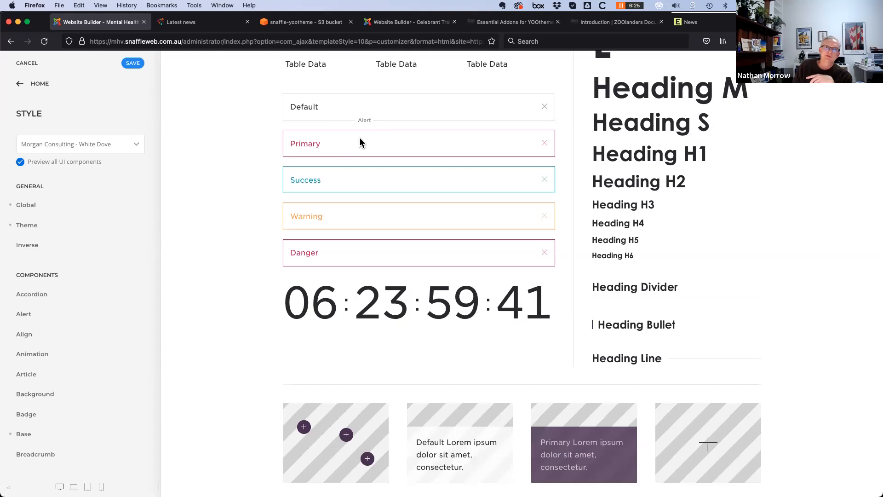
# In the Alert component style, change the primary alert border colour to blue
pyautogui.click(28, 316)
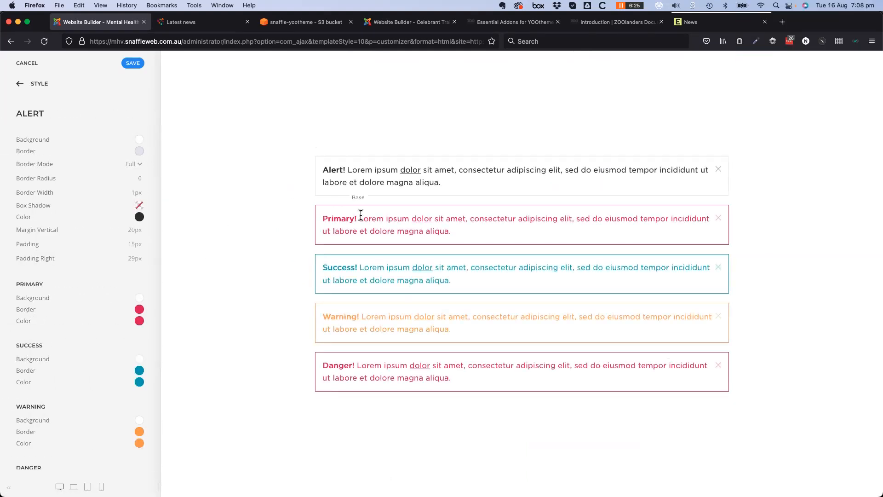
pyautogui.click(139, 311)
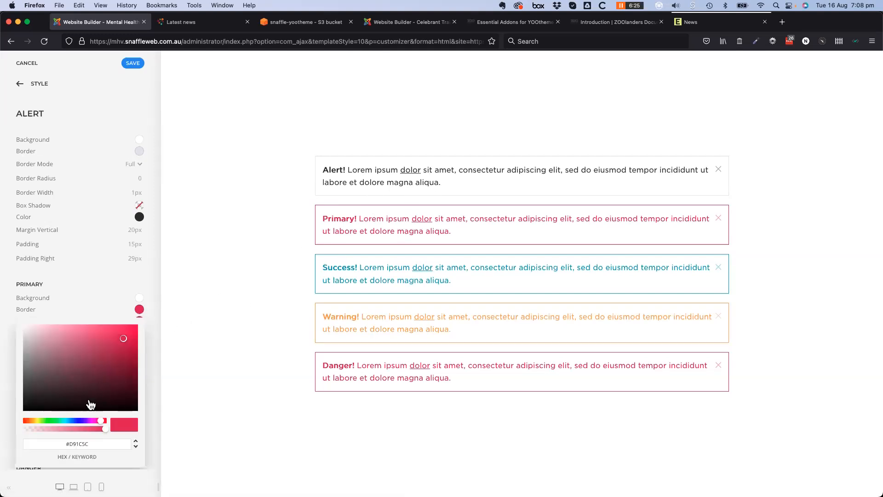
pyautogui.click(75, 420)
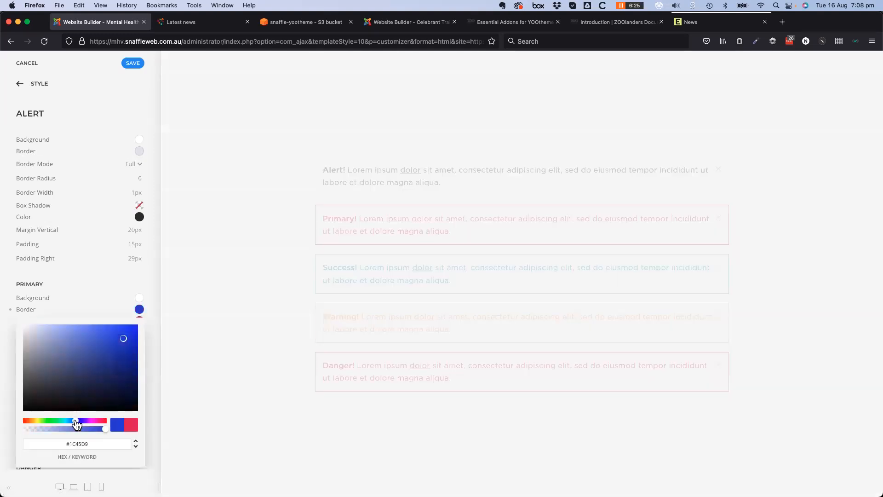
# Set the Primary alert text colour to green (#2DD91C) and return to the Style component list
pyautogui.click(107, 306)
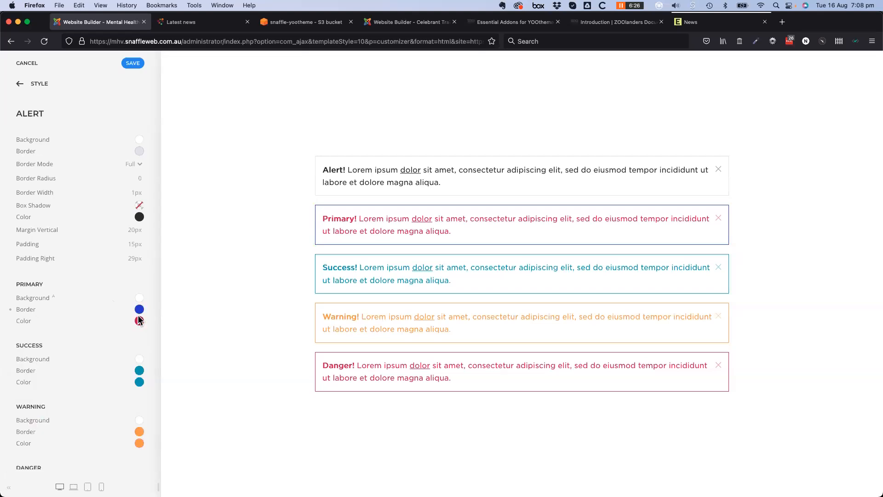
pyautogui.click(139, 320)
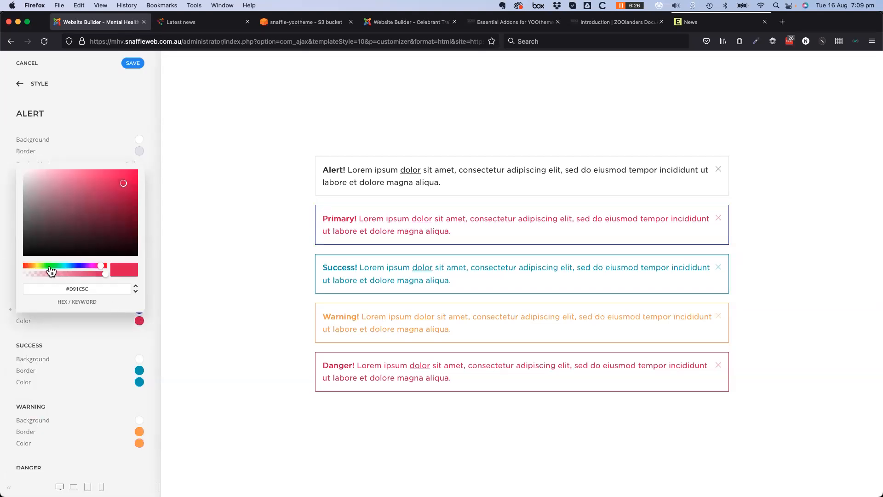
pyautogui.click(50, 267)
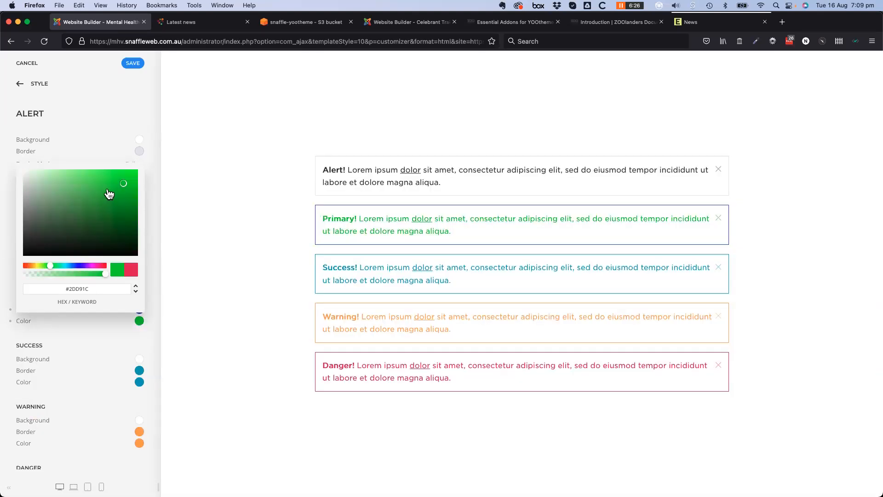
pyautogui.click(98, 346)
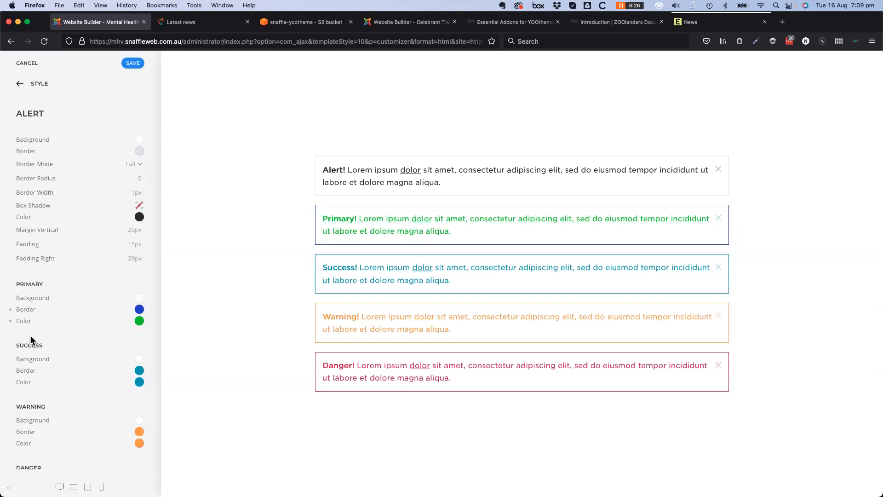
pyautogui.scroll(-6, 67, 377)
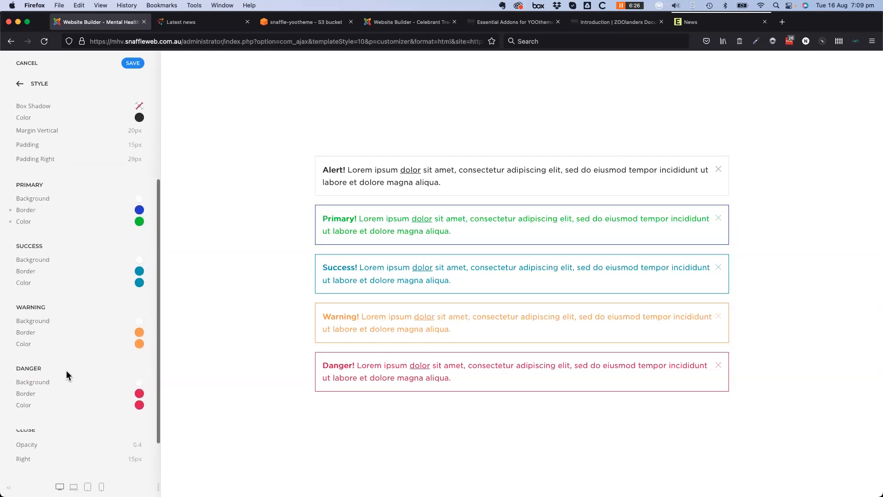
pyautogui.scroll(6, 59, 376)
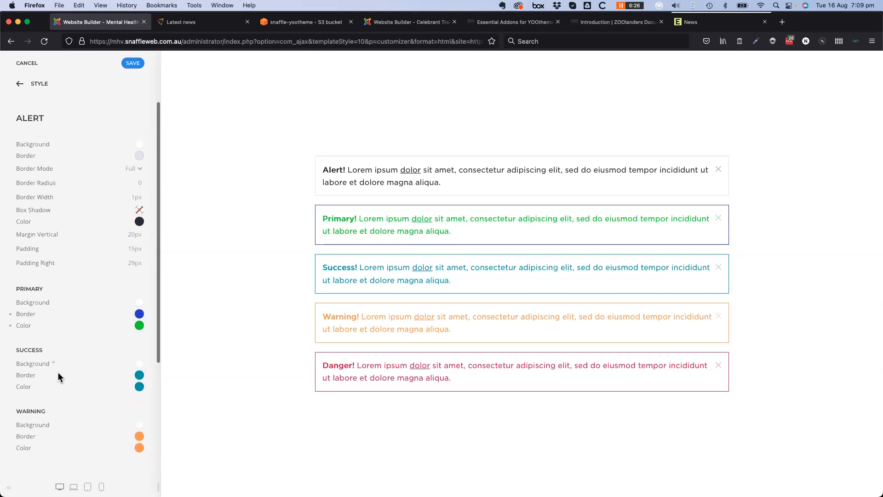
pyautogui.click(19, 86)
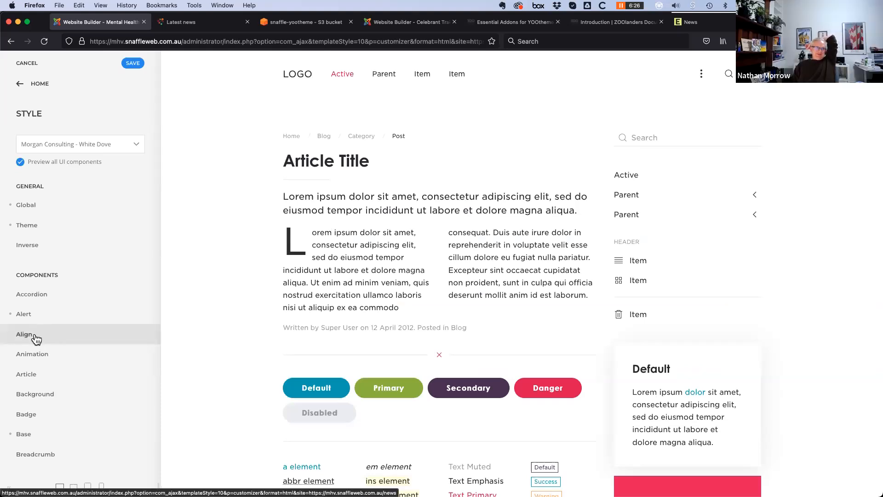
# Check the empty Settings > Custom Code panel, then open the Builder for the Latest news page
pyautogui.click(19, 85)
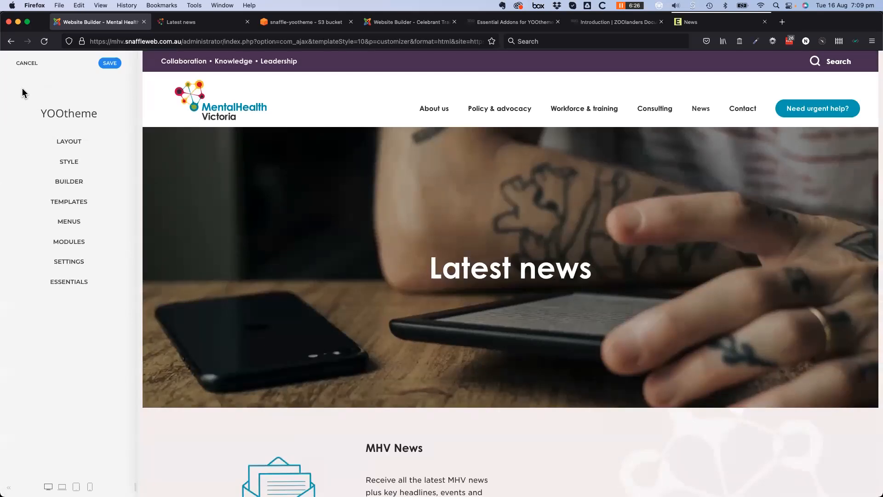
pyautogui.click(70, 267)
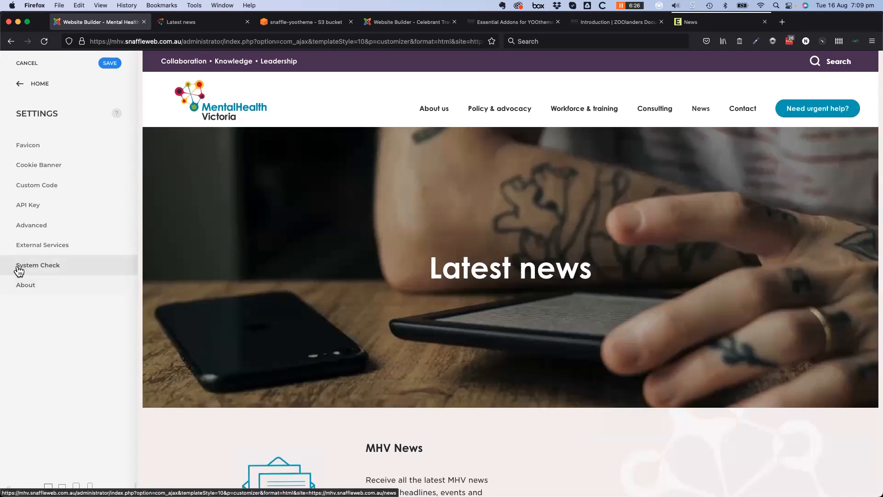
pyautogui.click(36, 187)
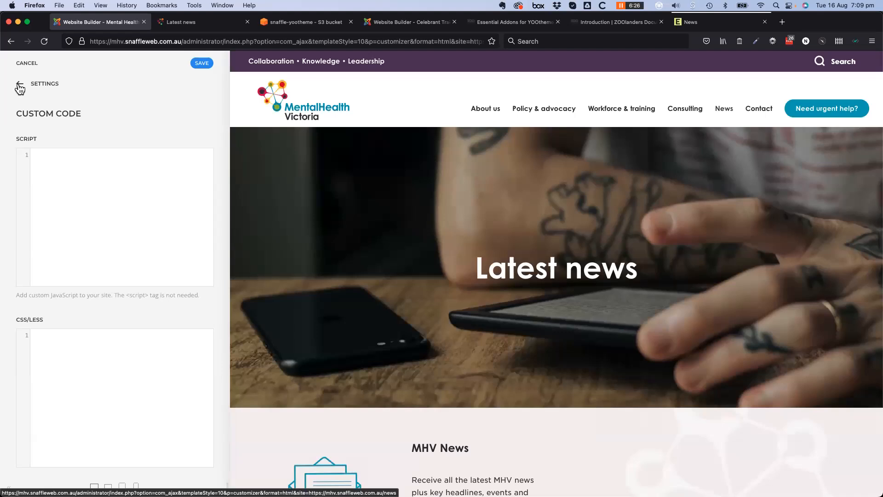
pyautogui.click(20, 85)
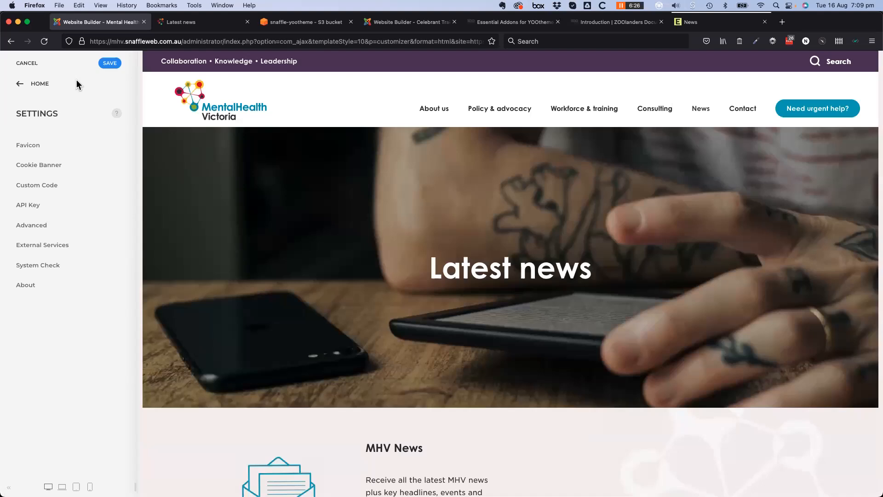
pyautogui.click(20, 83)
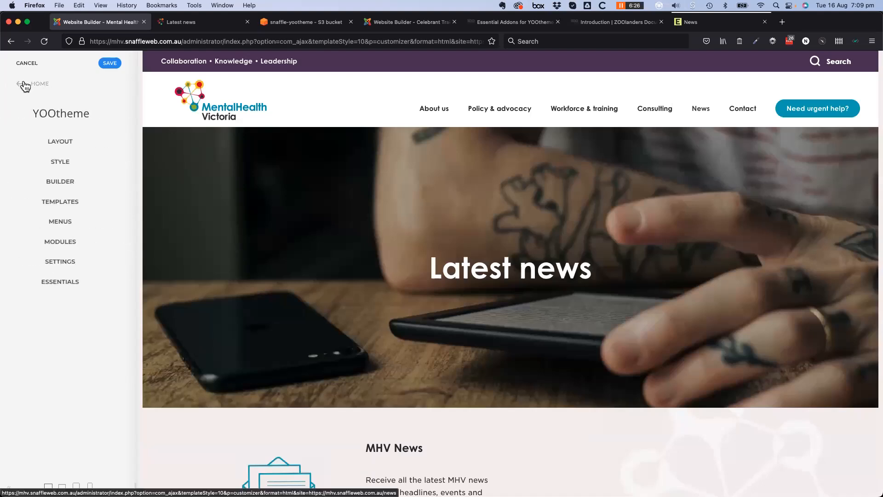
pyautogui.click(75, 182)
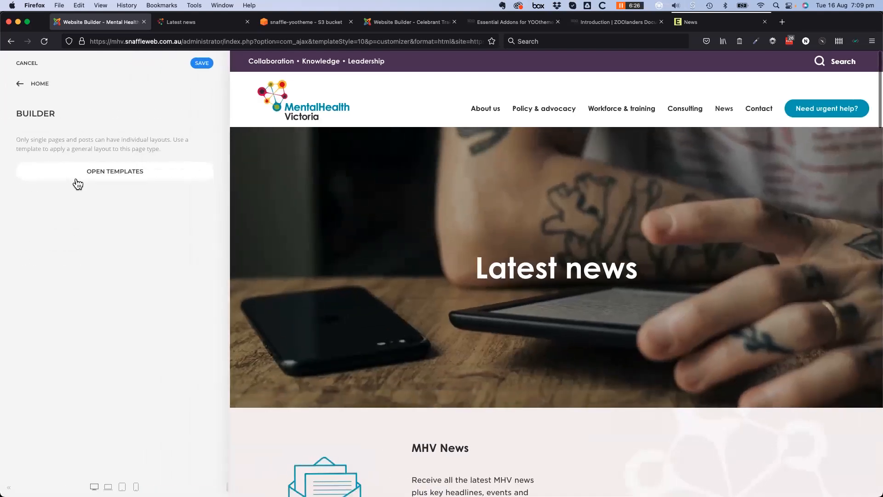
# Open the Category - News template's builder layout and inspect a post panel's Advanced options
pyautogui.click(118, 176)
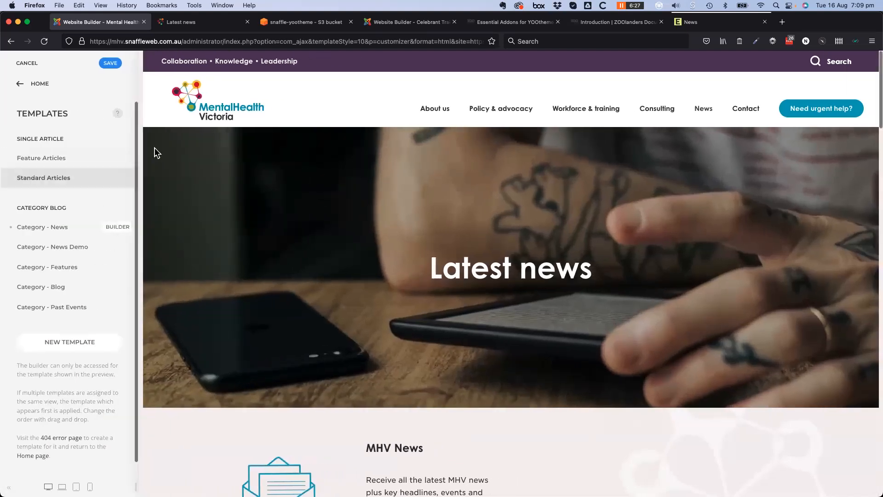
pyautogui.click(118, 231)
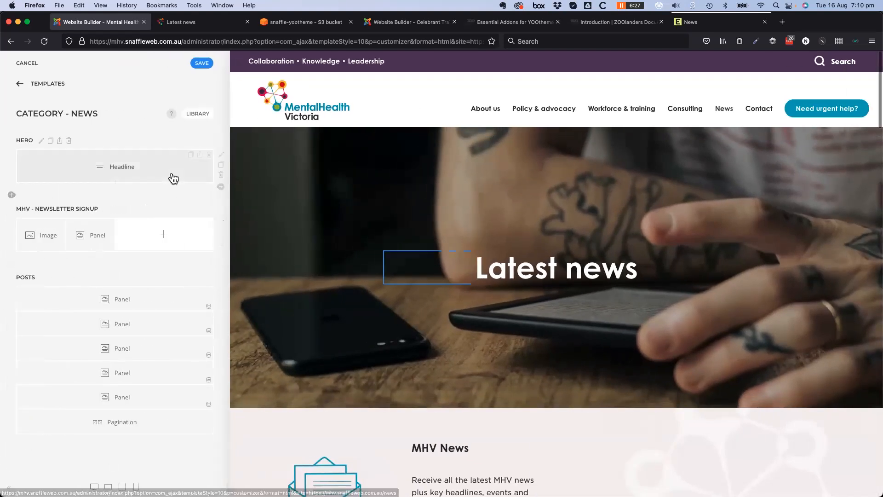
pyautogui.click(109, 236)
pyautogui.click(201, 115)
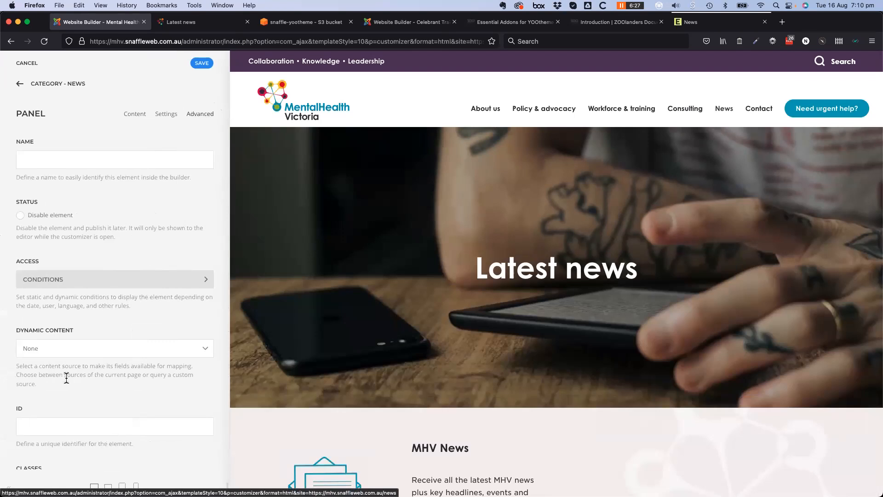
pyautogui.scroll(-10, 67, 388)
pyautogui.scroll(4, 23, 377)
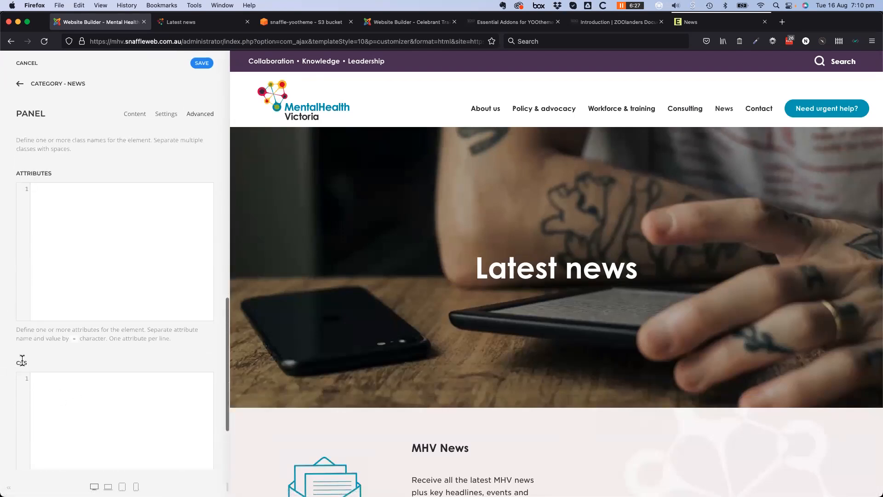
pyautogui.scroll(4, 23, 363)
pyautogui.scroll(5, 6, 375)
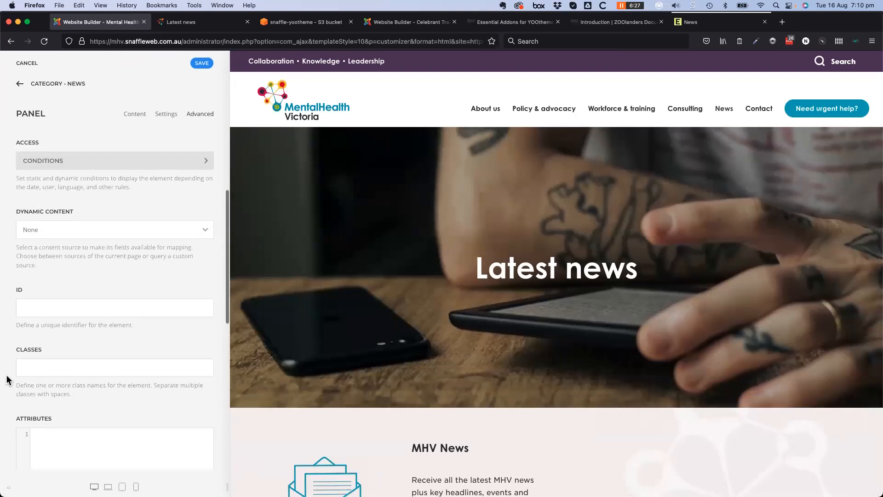
pyautogui.scroll(5, 6, 381)
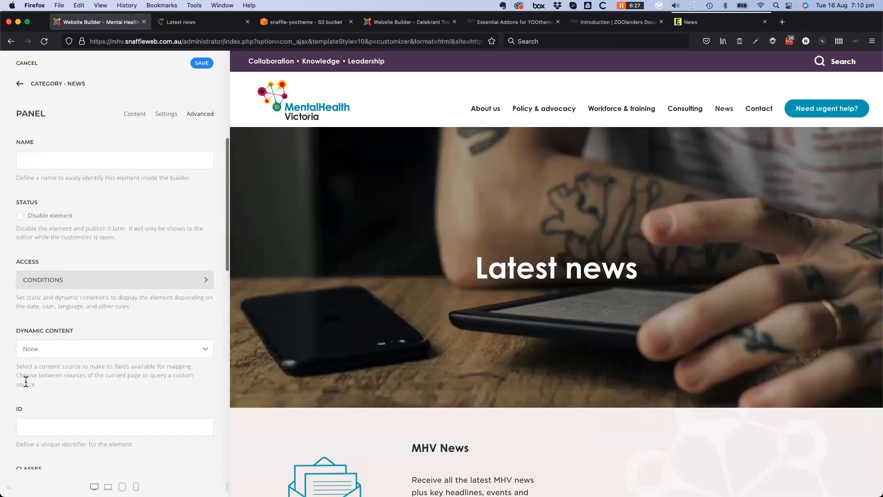
# Navigate back through the template layout and Templates list to the main customizer menu
pyautogui.click(20, 85)
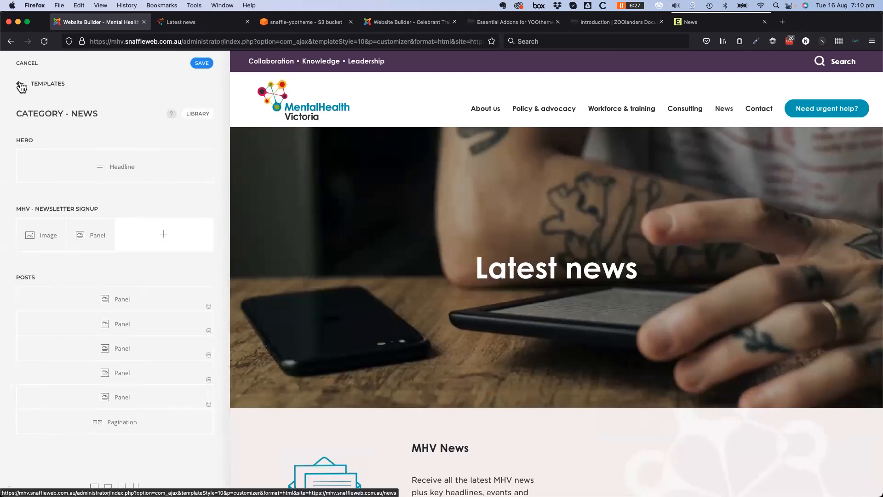
pyautogui.click(20, 86)
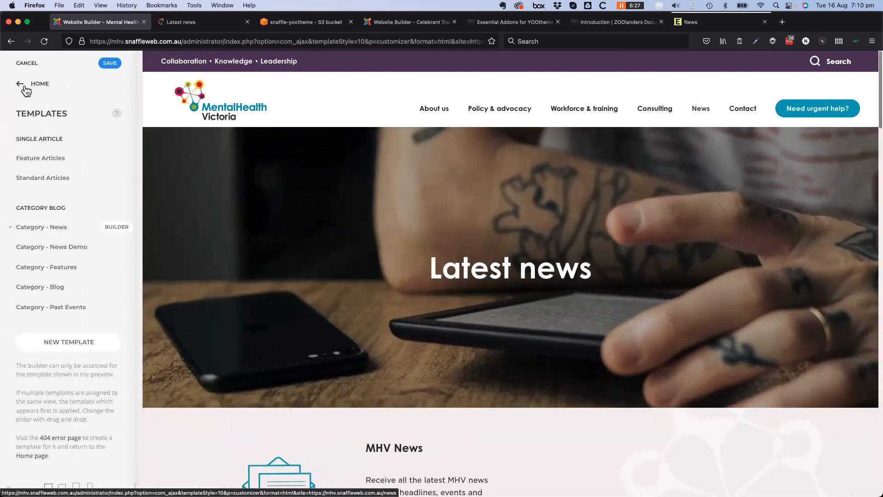
pyautogui.click(20, 85)
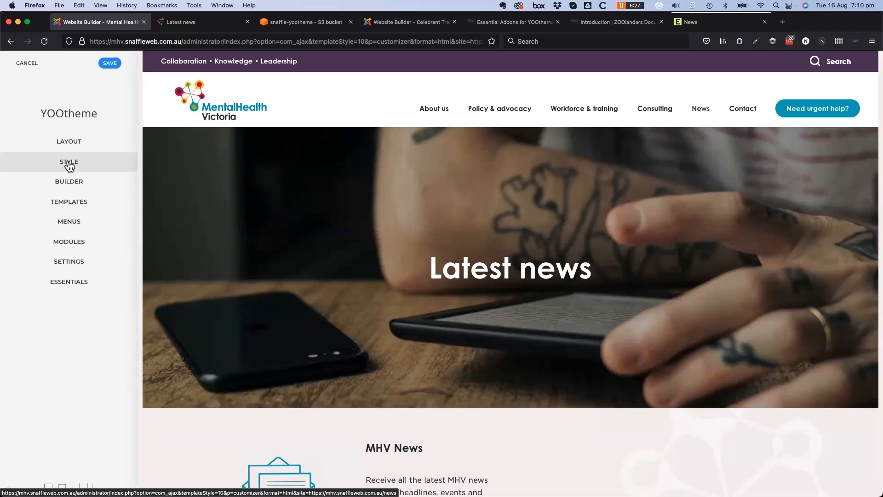
pyautogui.click(69, 166)
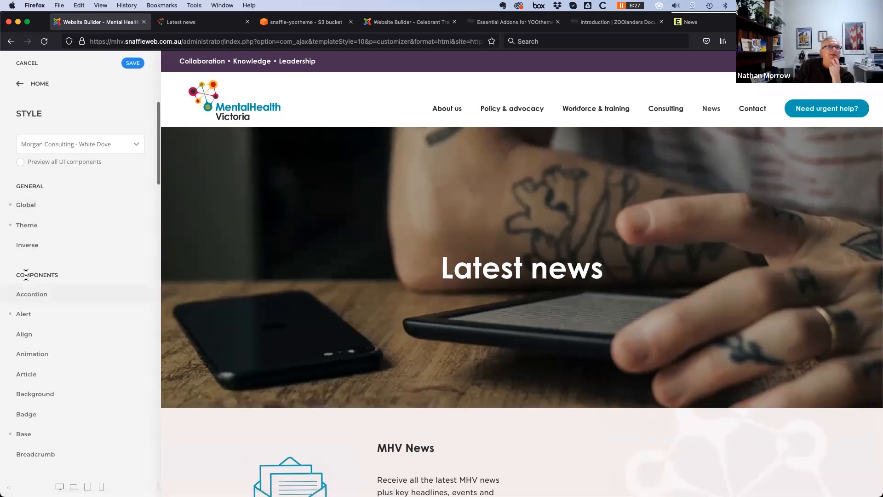
pyautogui.click(132, 144)
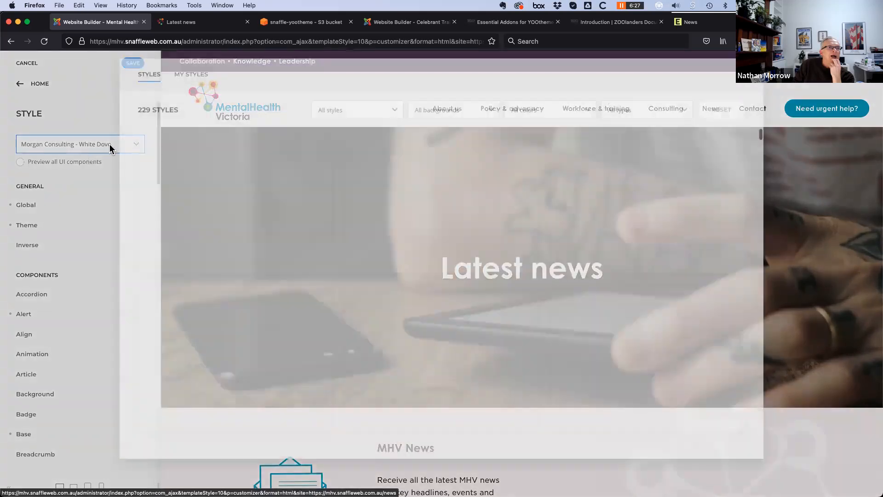
pyautogui.click(19, 83)
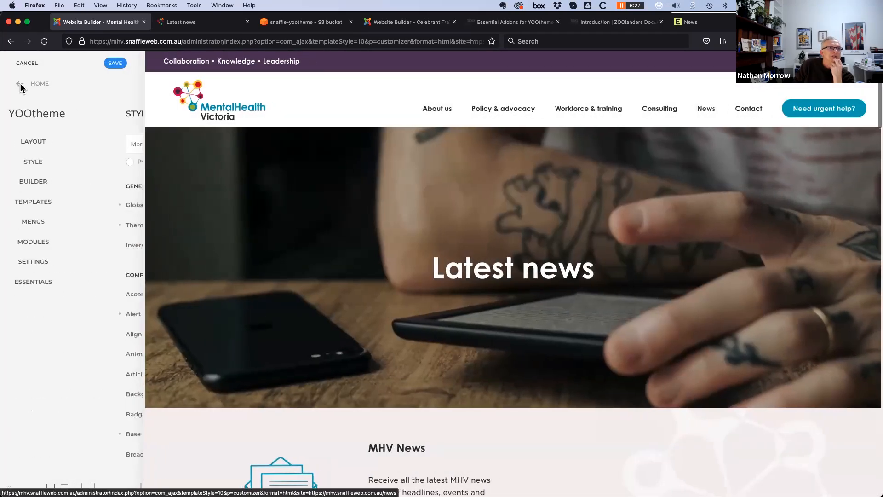
pyautogui.click(74, 161)
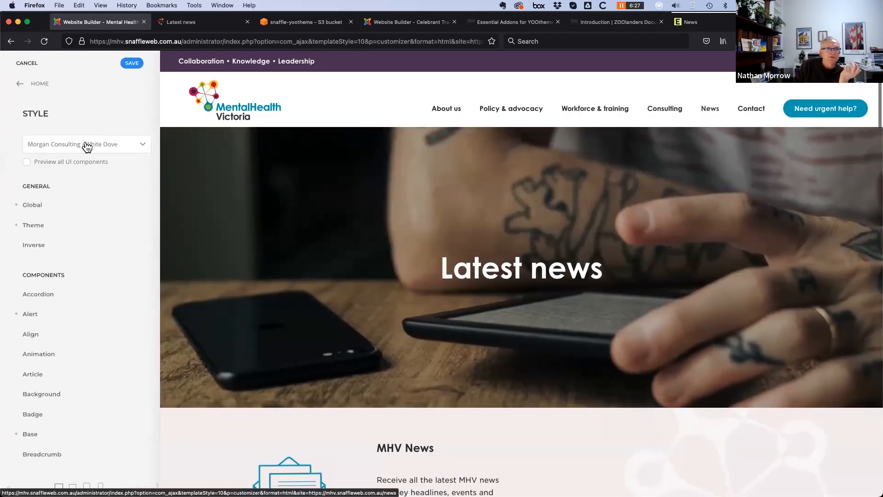
pyautogui.click(20, 83)
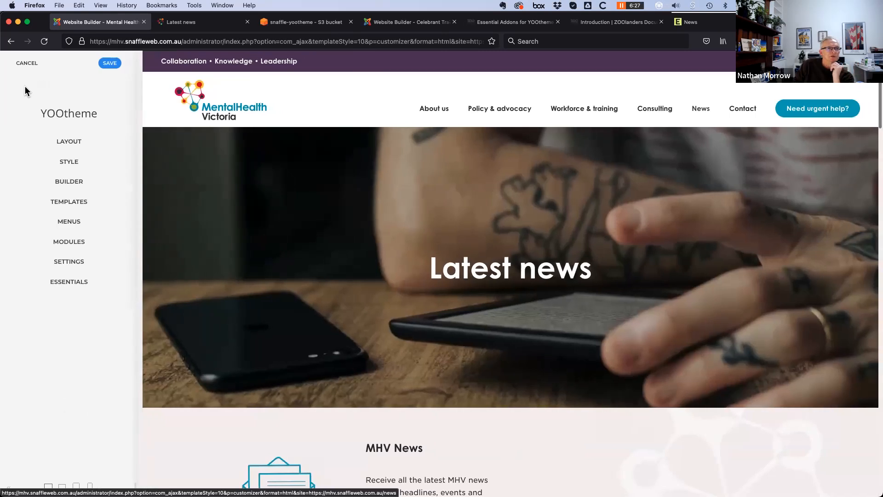
pyautogui.click(70, 262)
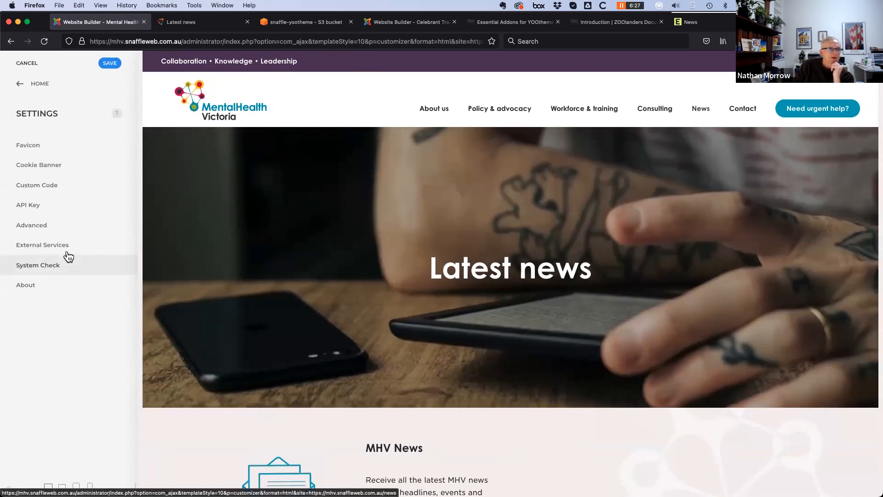
pyautogui.click(44, 225)
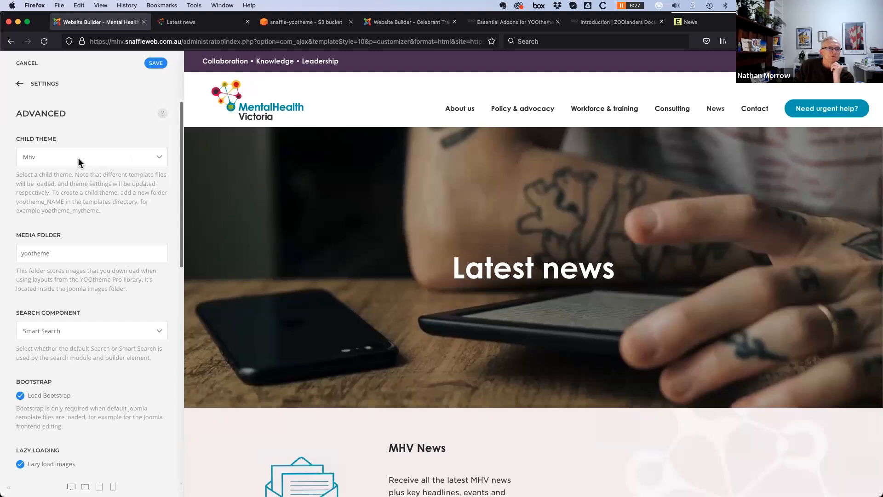
pyautogui.click(130, 156)
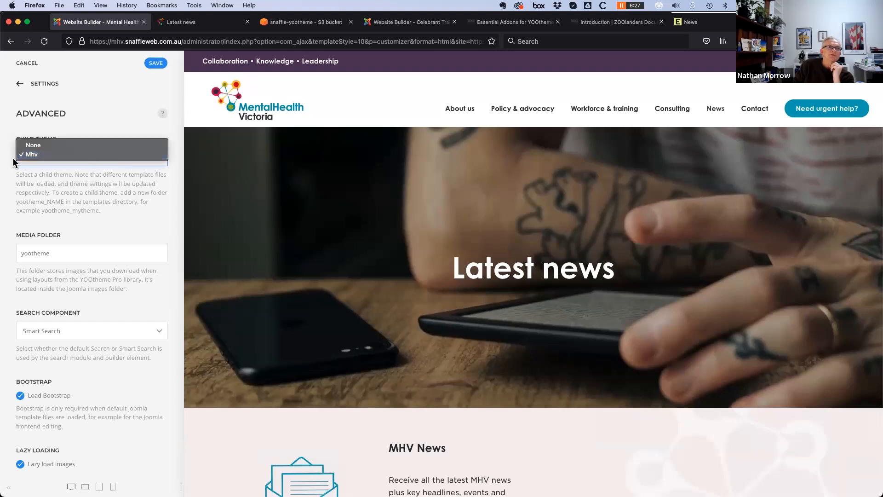
pyautogui.click(121, 187)
pyautogui.moveTo(274, 494)
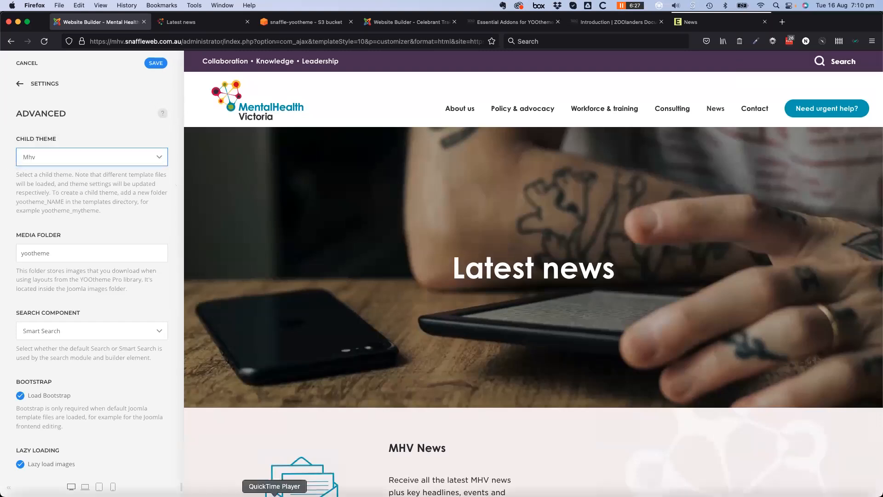
pyautogui.click(453, 483)
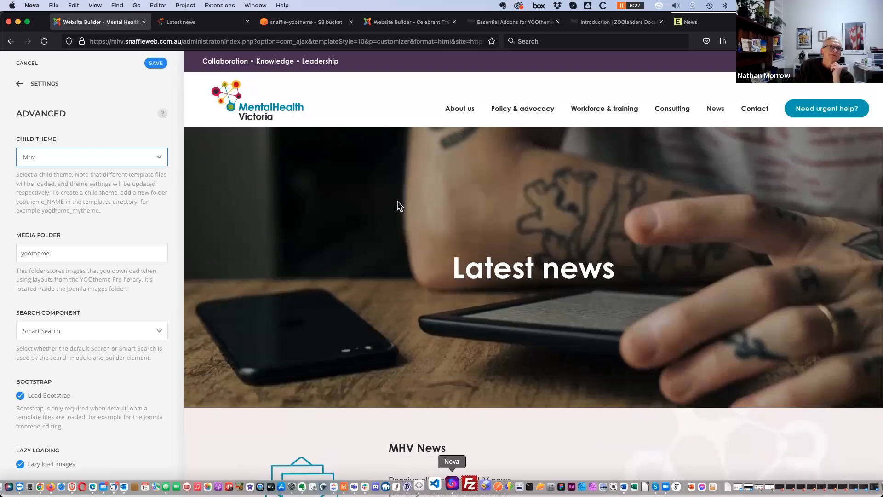
# Select Mental Health Vic - Dev in Nova's project list and try to open it
pyautogui.click(44, 21)
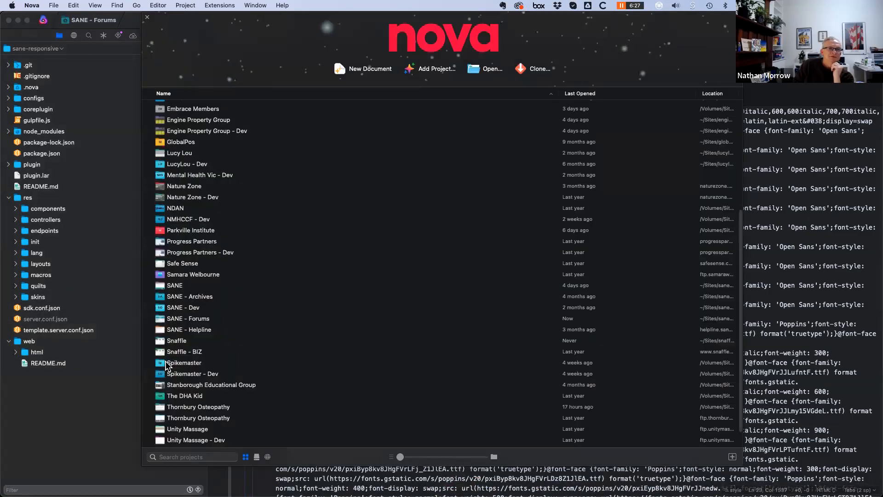
pyautogui.scroll(-2, 208, 373)
pyautogui.scroll(5, 206, 374)
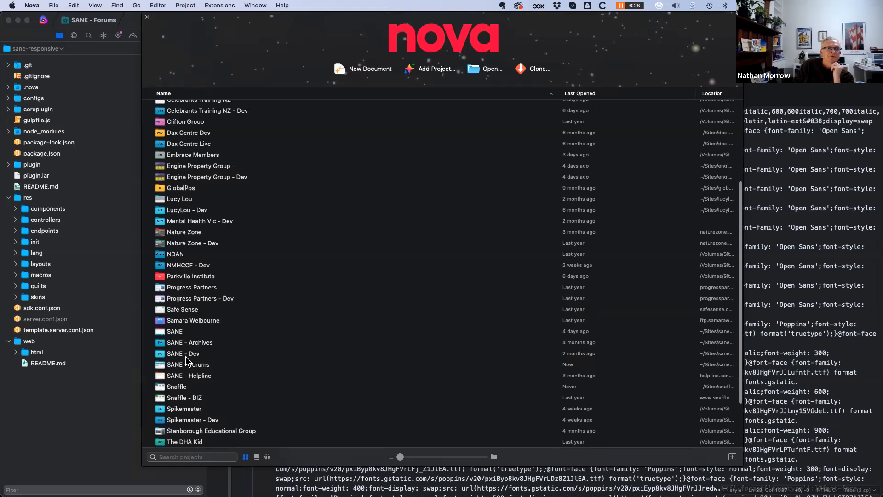
pyautogui.click(164, 221)
pyautogui.press('Return')
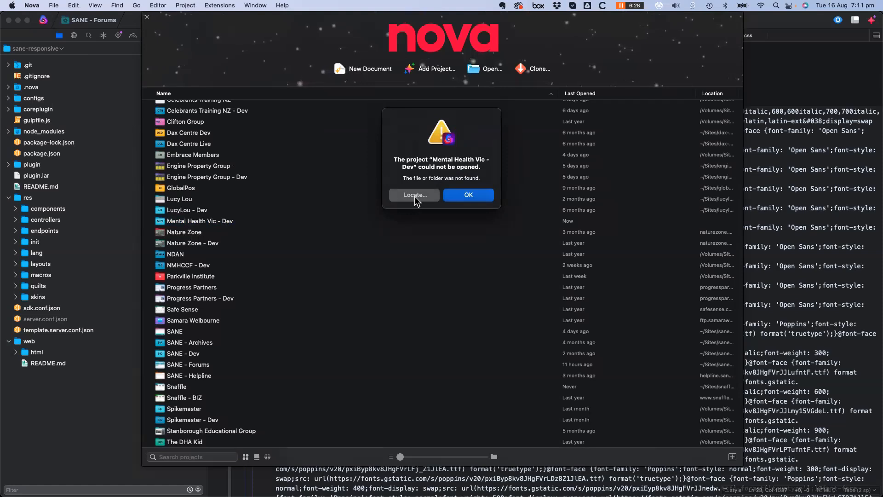
# Relink the missing project to the home folder's Sites > mhv > dev directory
pyautogui.click(415, 196)
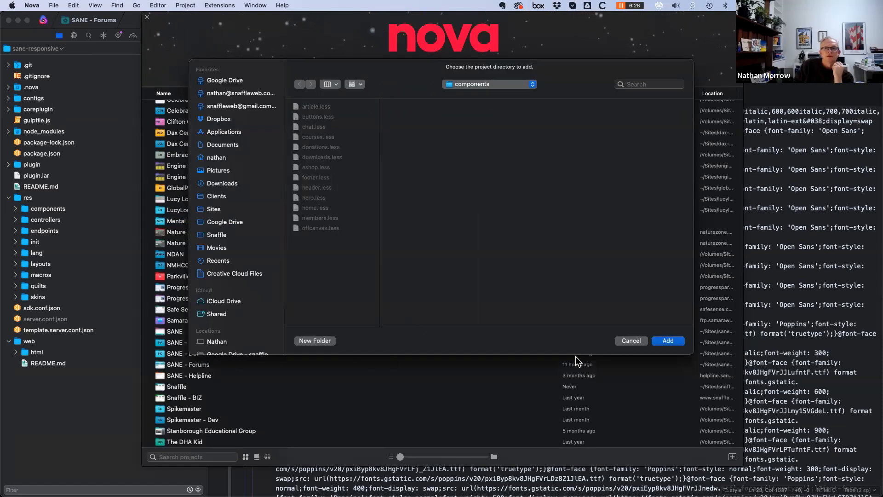
pyautogui.click(217, 342)
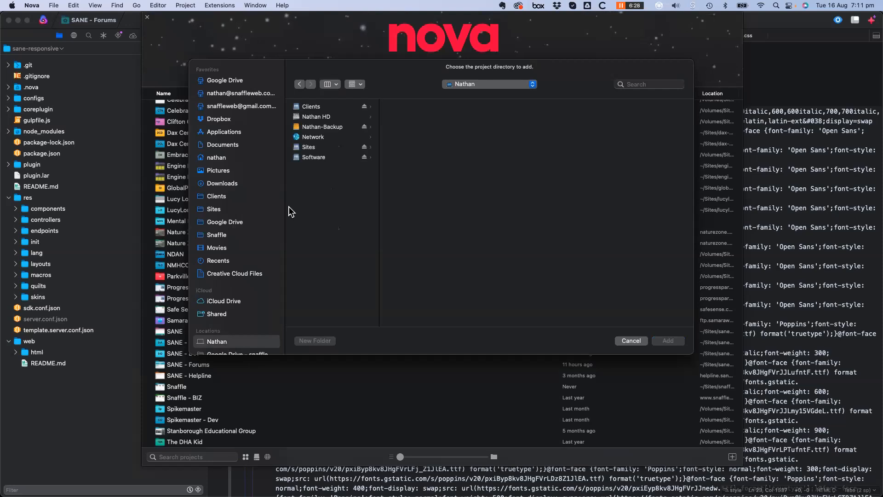
pyautogui.click(309, 147)
pyautogui.scroll(-5, 414, 284)
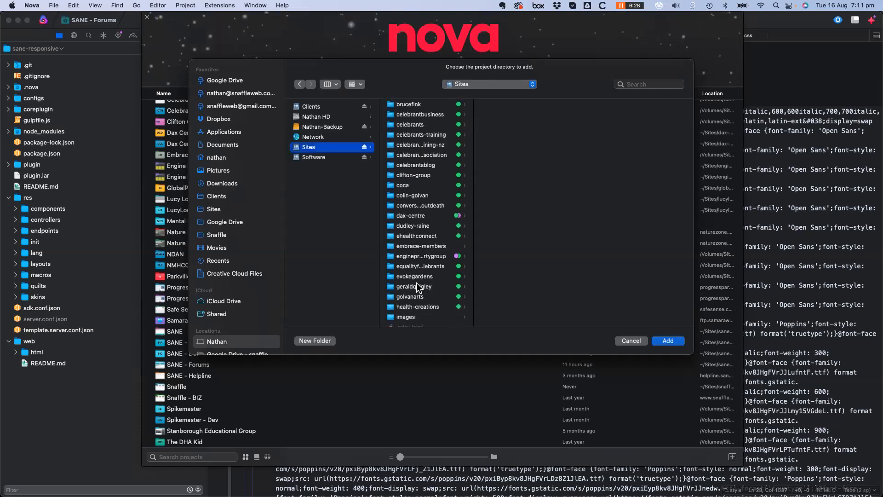
pyautogui.scroll(-6, 414, 285)
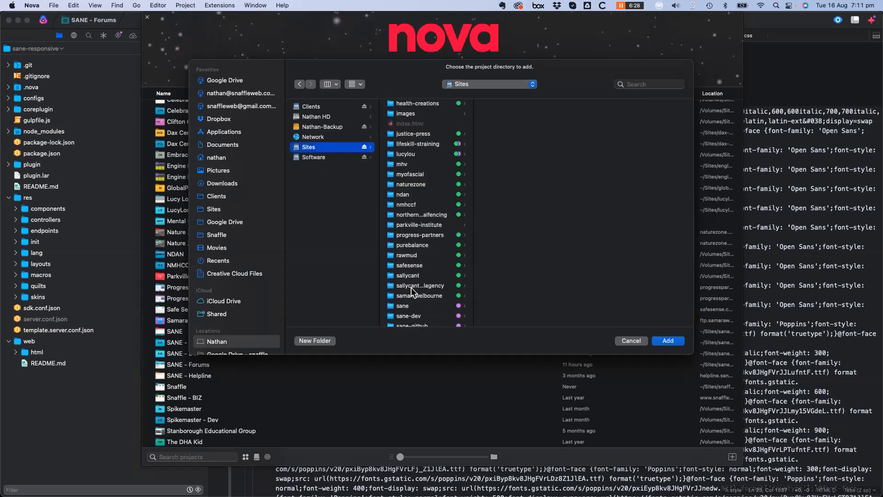
pyautogui.scroll(4, 410, 287)
pyautogui.click(404, 229)
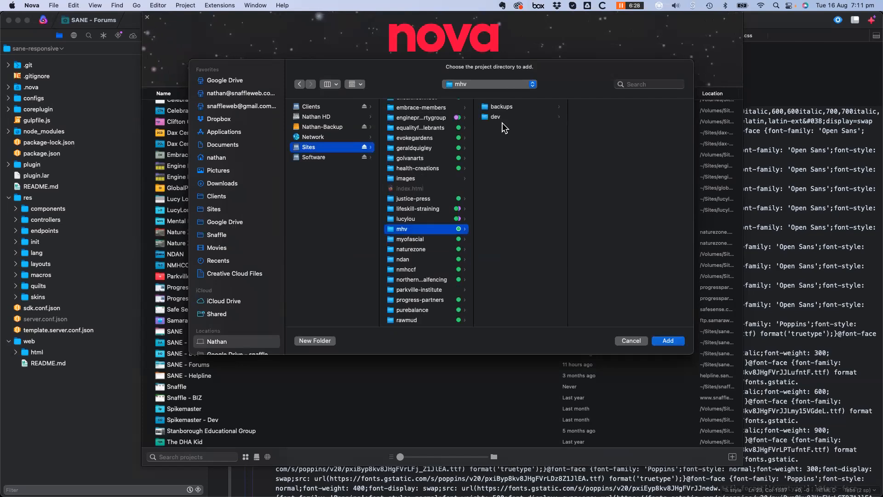
pyautogui.click(503, 117)
pyautogui.click(669, 343)
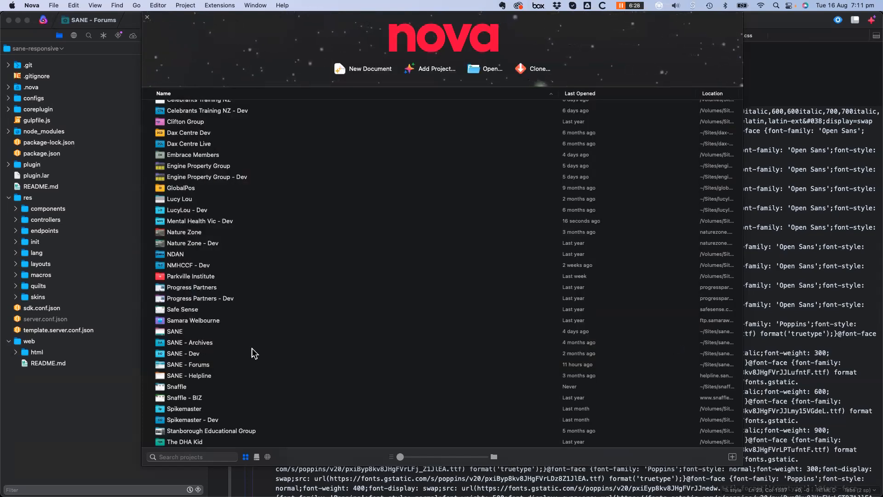
# Open the relinked Mental Health Vic - Dev project in its own window
pyautogui.scroll(-5, 172, 355)
pyautogui.scroll(6, 181, 391)
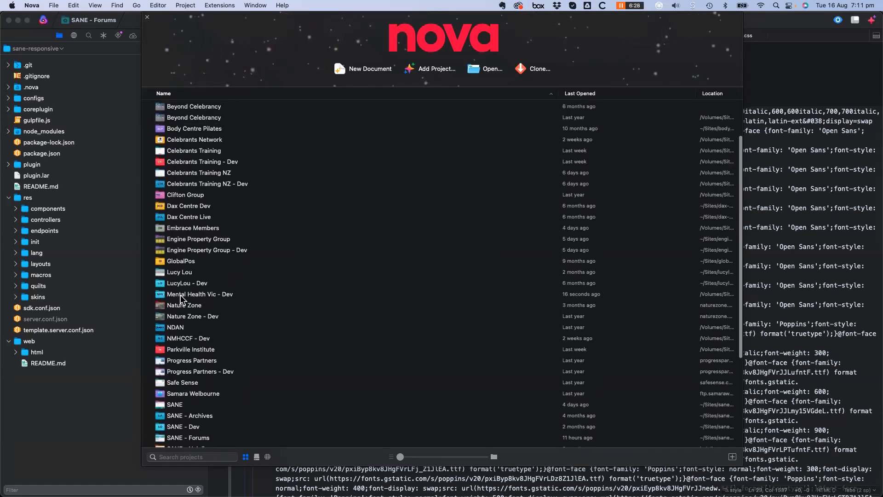
pyautogui.click(182, 297)
pyautogui.doubleClick(180, 297)
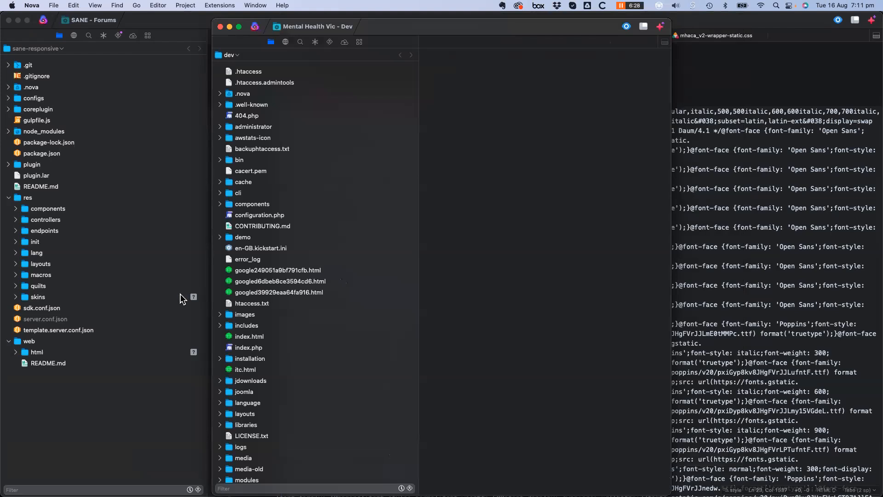
# Maximise the project window and open templates > yootheme_mhv > less > mhv-custom.less
pyautogui.click(238, 26)
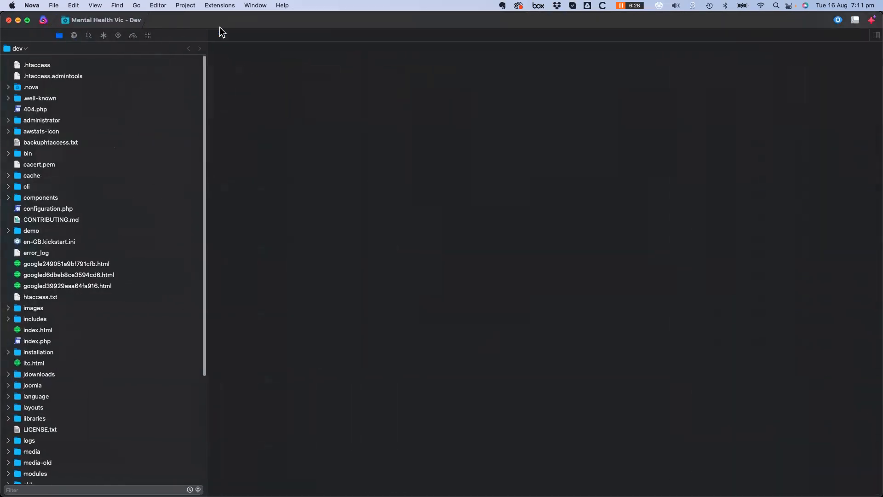
pyautogui.scroll(-5, 103, 406)
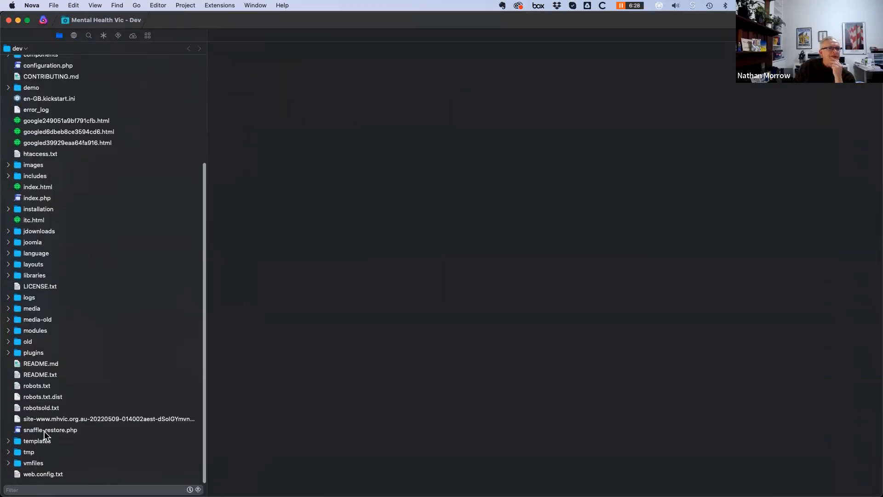
pyautogui.click(8, 442)
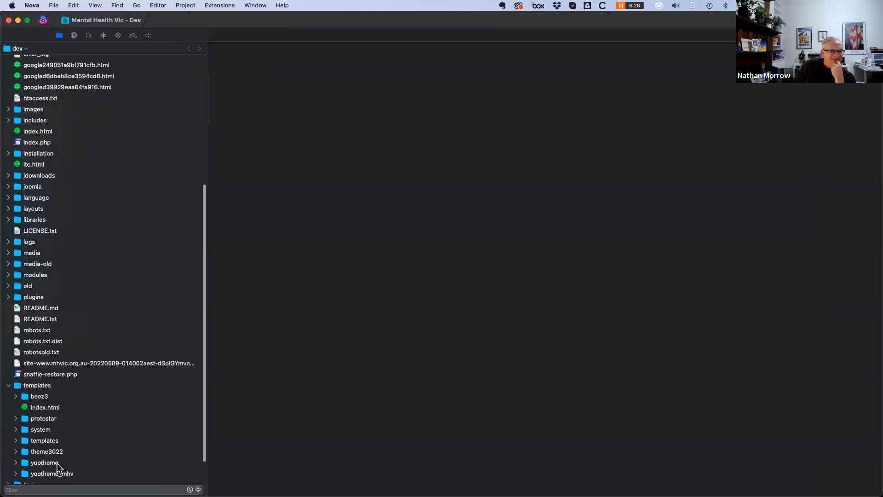
pyautogui.click(15, 440)
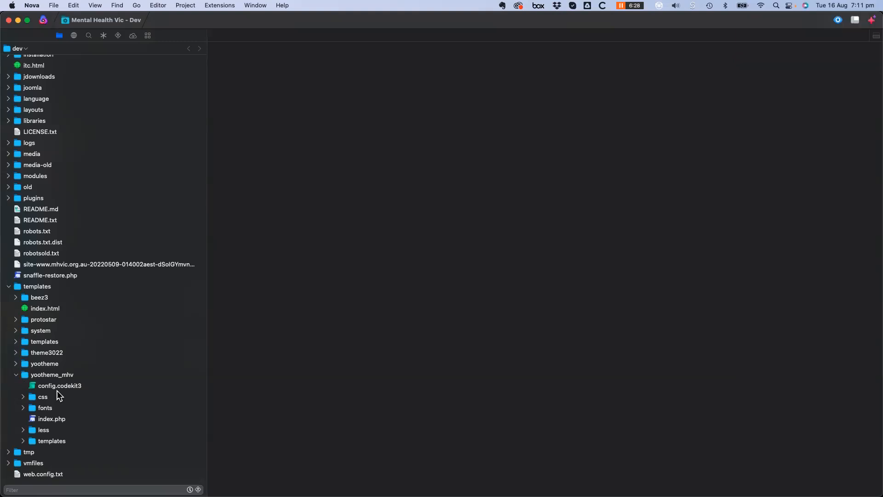
pyautogui.scroll(-2, 58, 418)
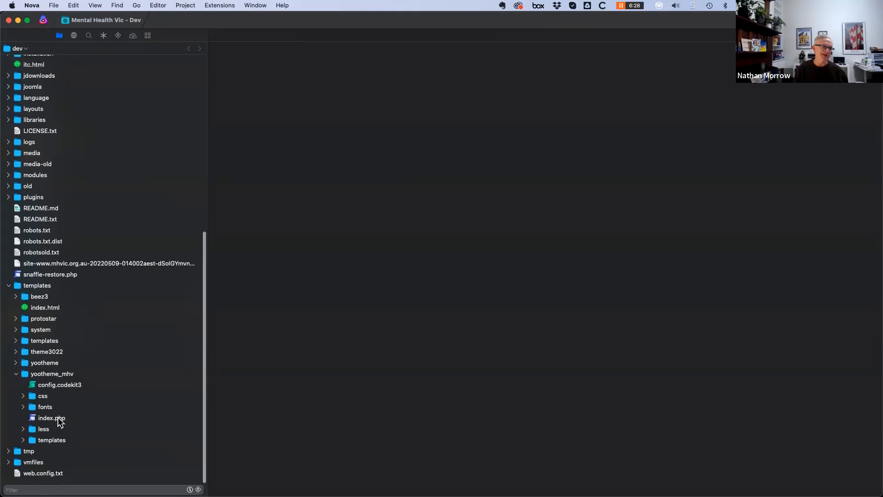
pyautogui.click(23, 429)
pyautogui.scroll(-2, 33, 437)
pyautogui.scroll(-2, 33, 437)
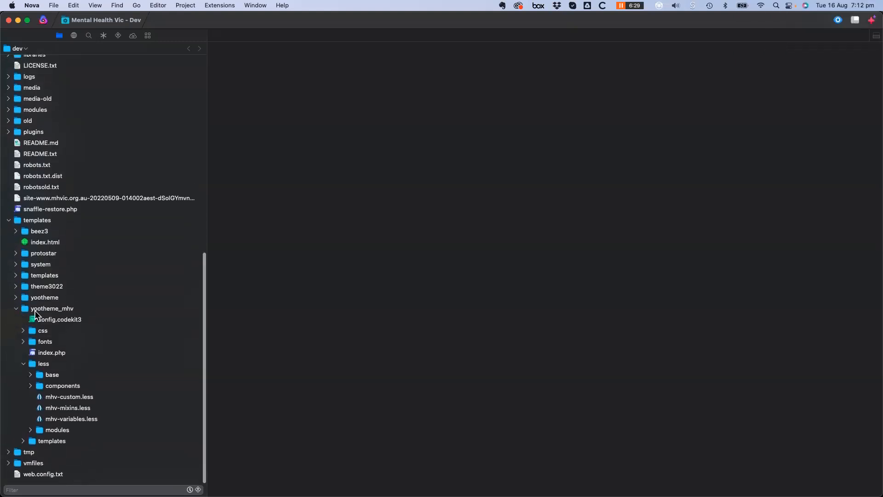
pyautogui.click(39, 398)
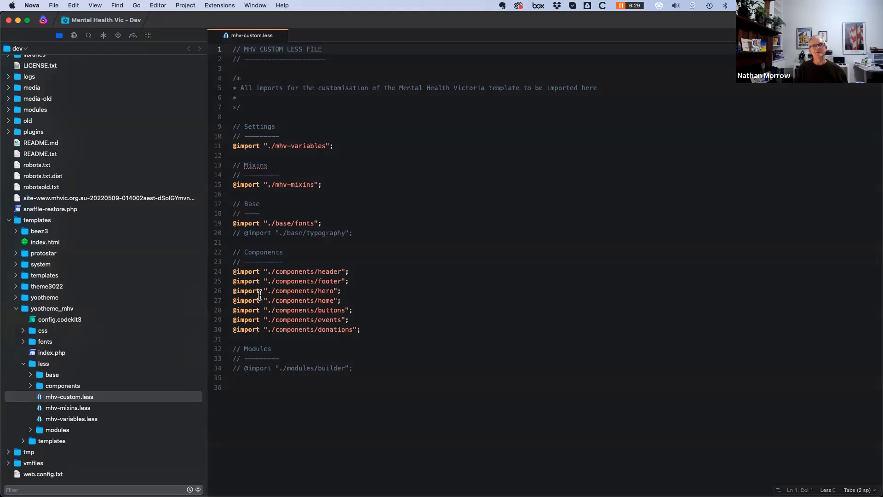
# Open events.less from the less/components folder, then collapse components
pyautogui.click(31, 386)
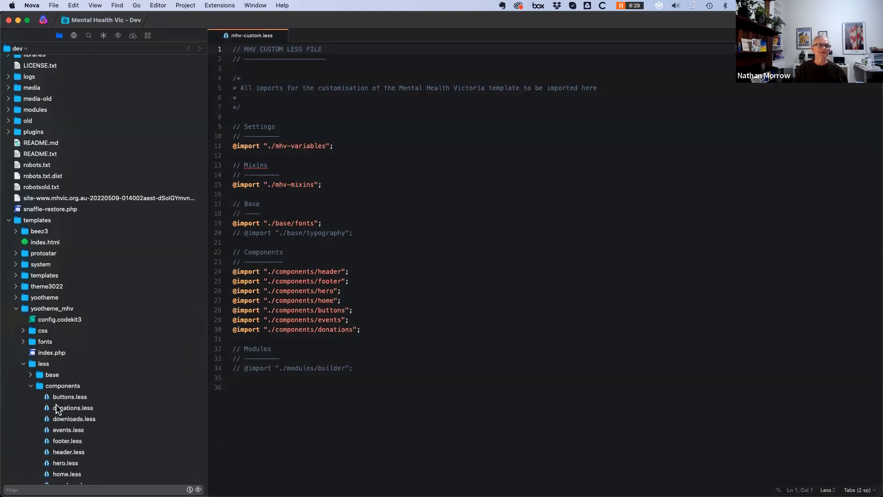
pyautogui.scroll(-3, 58, 431)
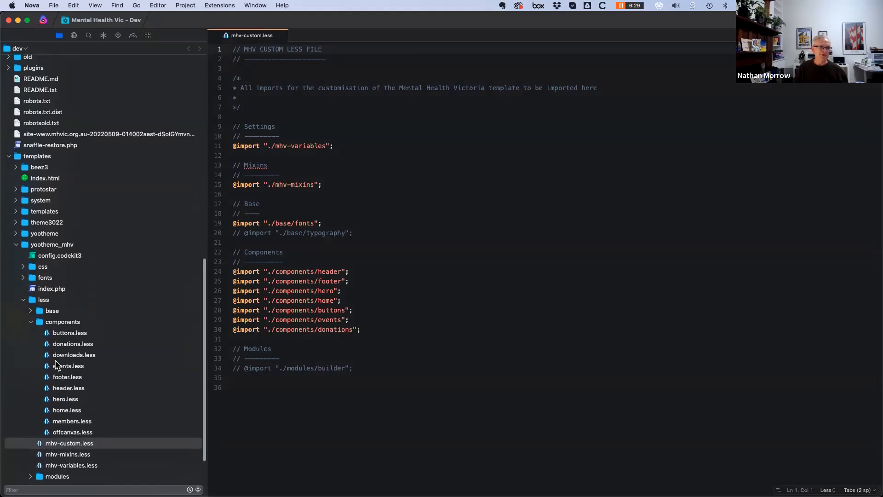
pyautogui.click(48, 366)
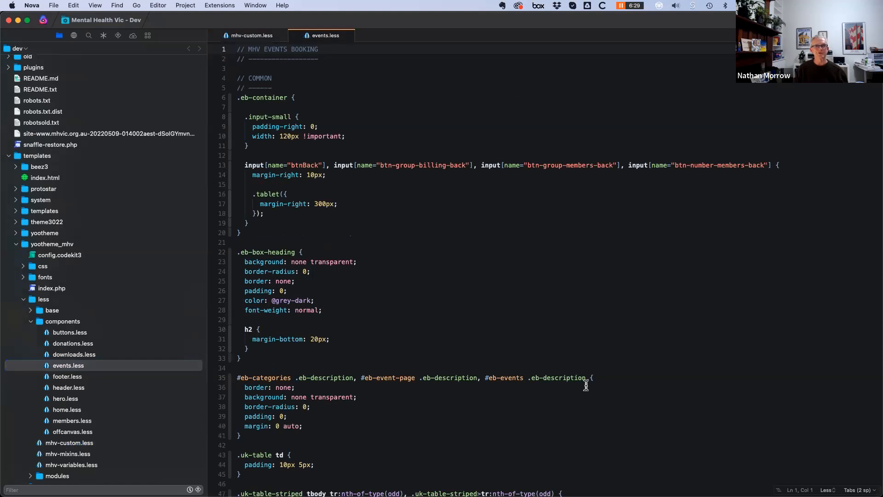
pyautogui.scroll(-10, 487, 414)
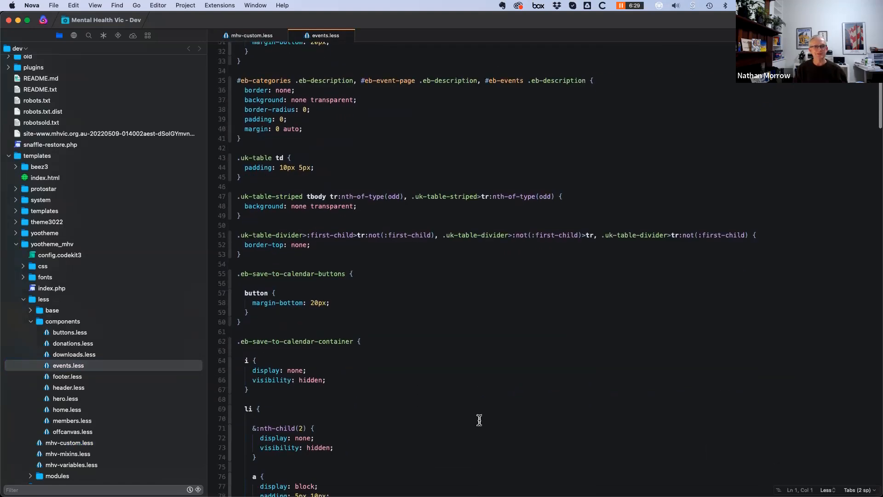
pyautogui.scroll(-5, 480, 417)
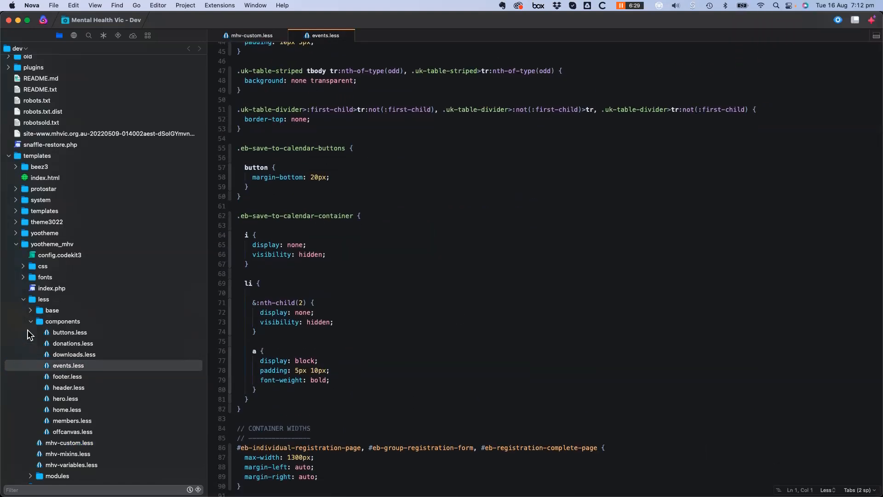
pyautogui.click(30, 321)
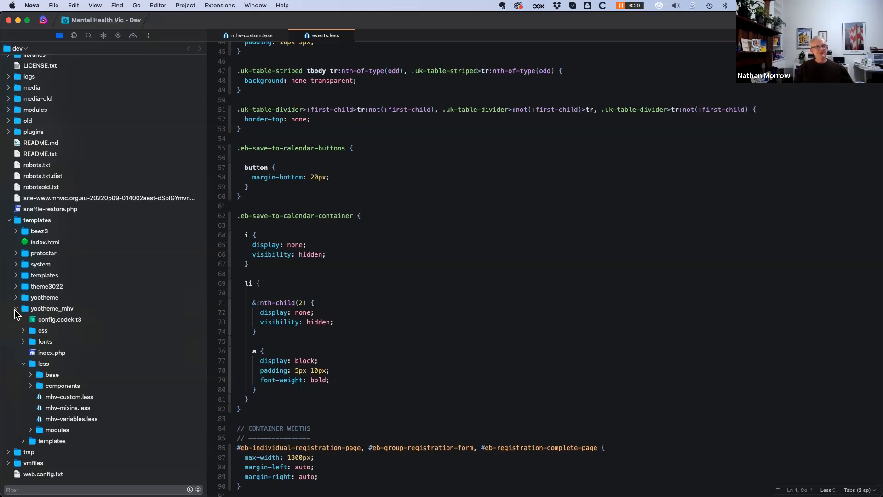
pyautogui.click(15, 297)
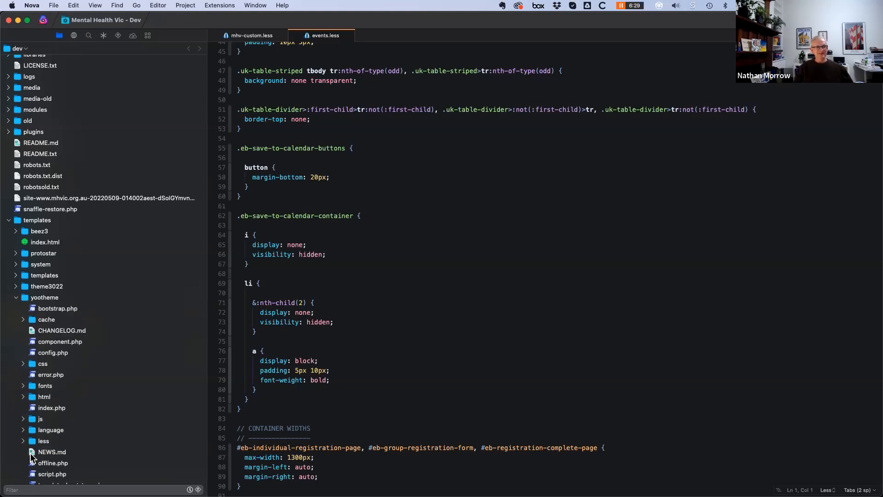
pyautogui.scroll(-5, 62, 313)
pyautogui.click(23, 292)
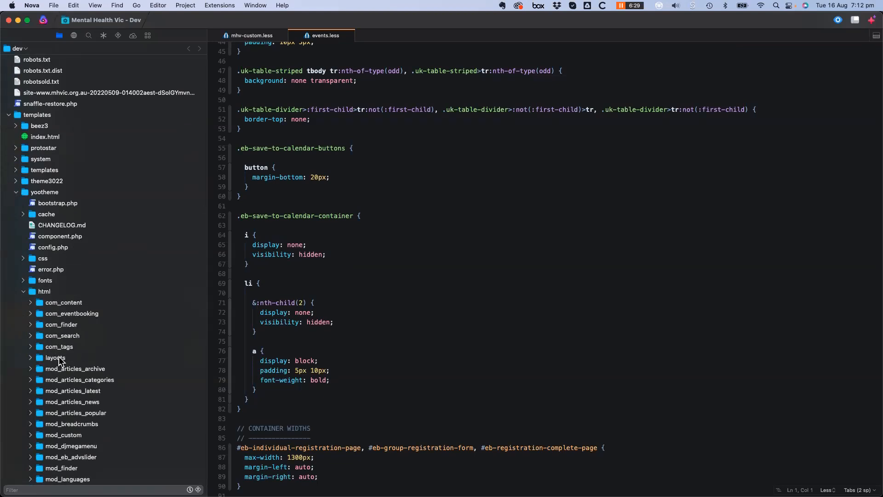
pyautogui.scroll(-4, 96, 437)
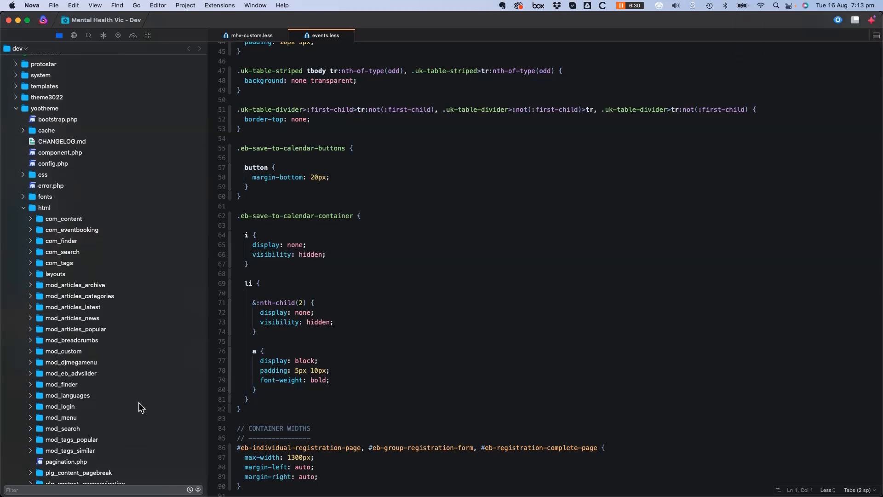
pyautogui.scroll(-12, 139, 402)
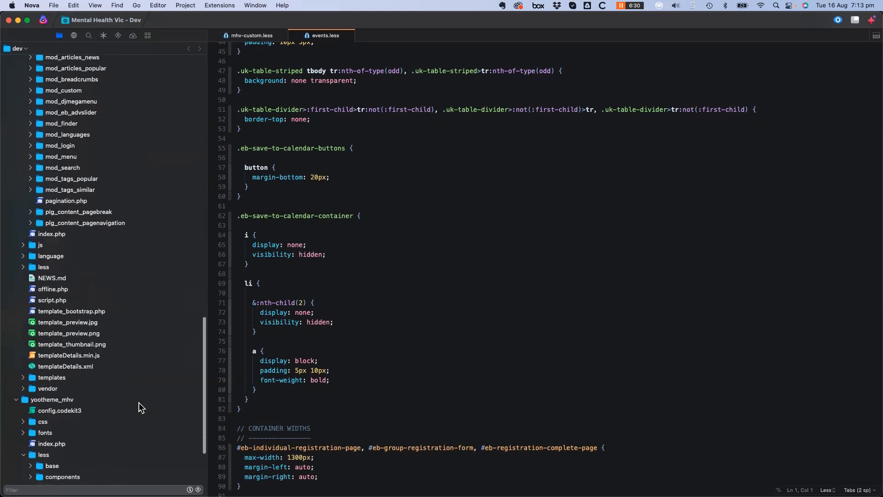
pyautogui.scroll(-3, 139, 402)
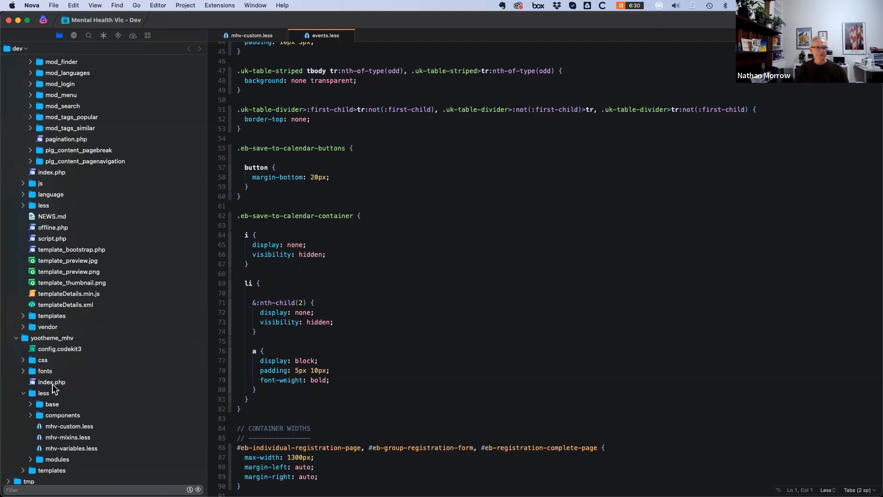
pyautogui.scroll(3, 68, 408)
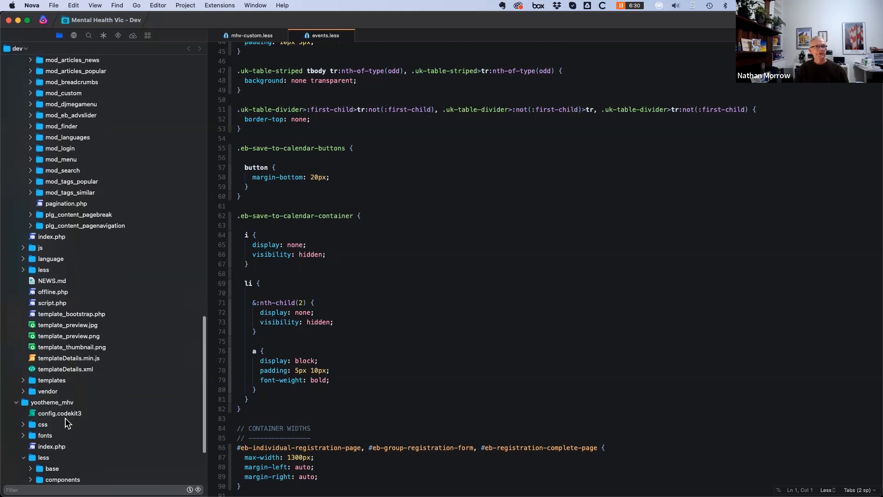
pyautogui.scroll(8, 65, 418)
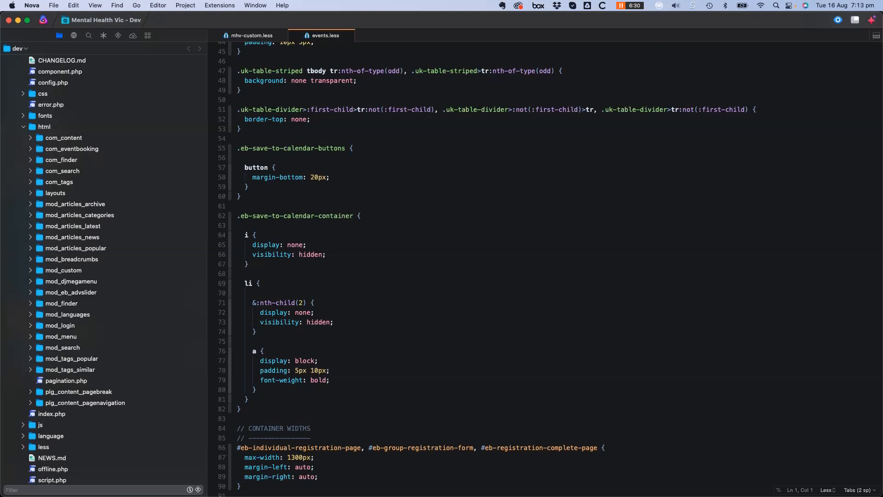
pyautogui.moveTo(108, 483)
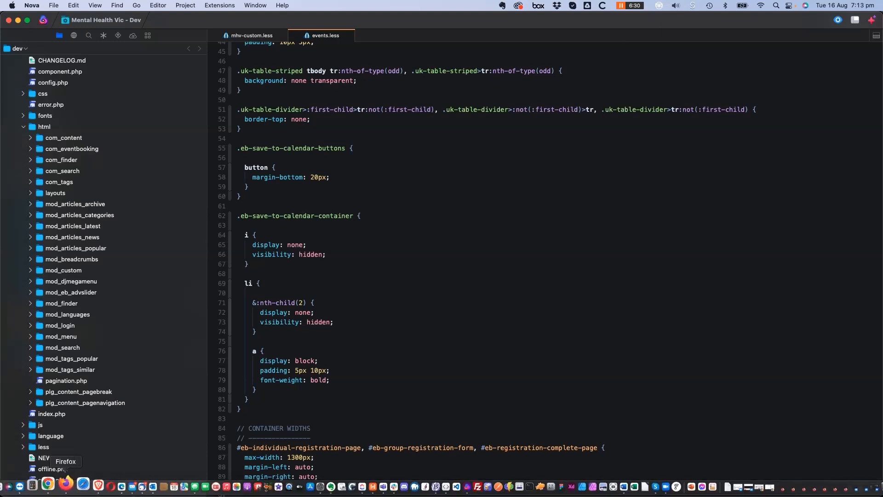
# Return to Firefox and go back from Advanced theme settings to the site Settings list
pyautogui.click(65, 481)
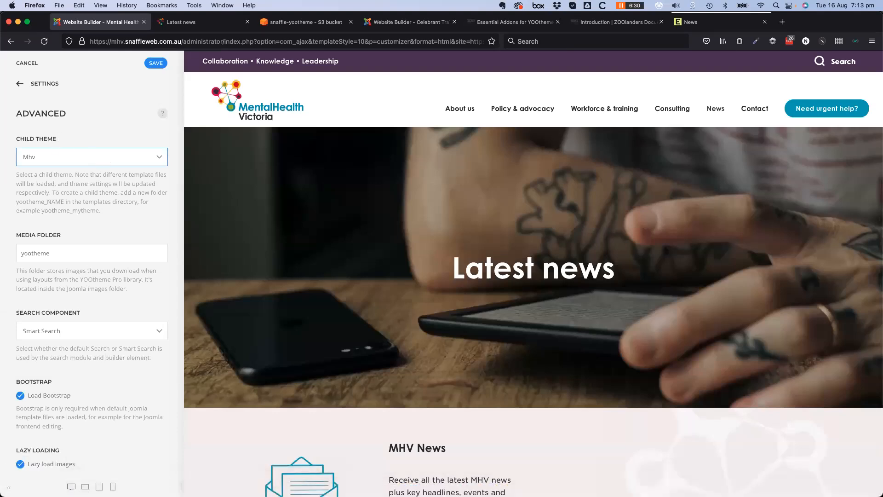
pyautogui.click(122, 104)
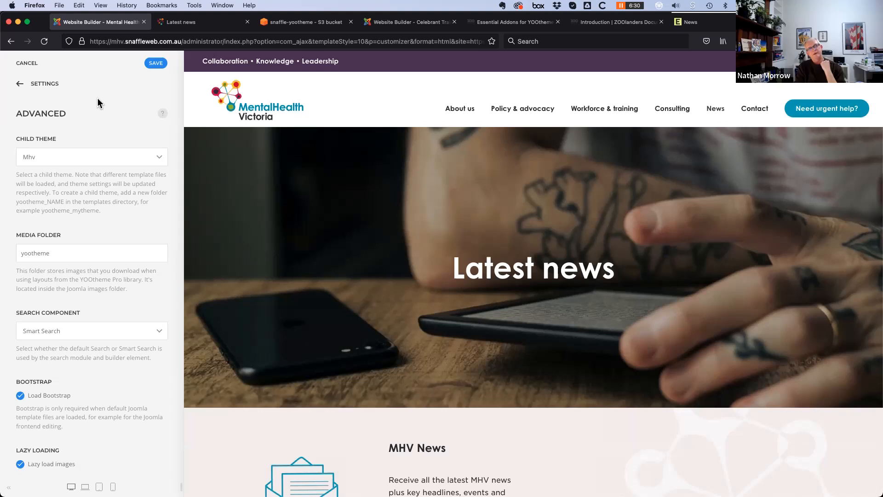
pyautogui.click(18, 84)
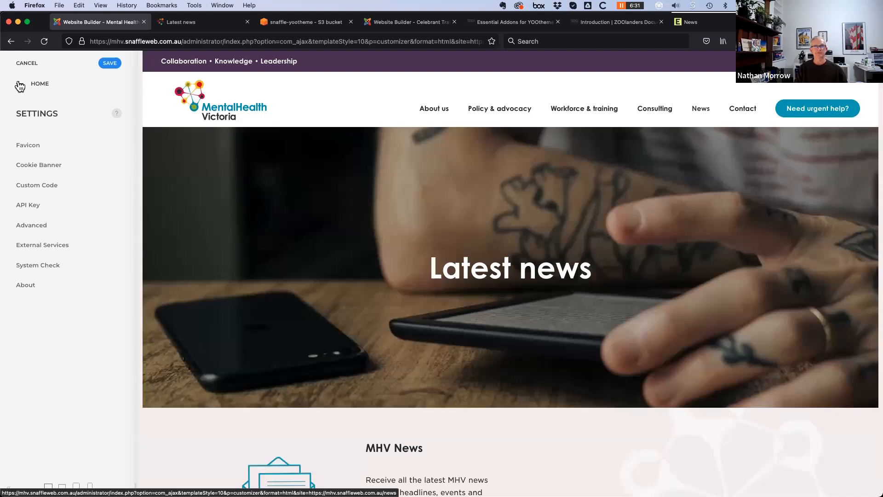
# Open the Engine Property Group home page and scroll through its content
pyautogui.click(691, 28)
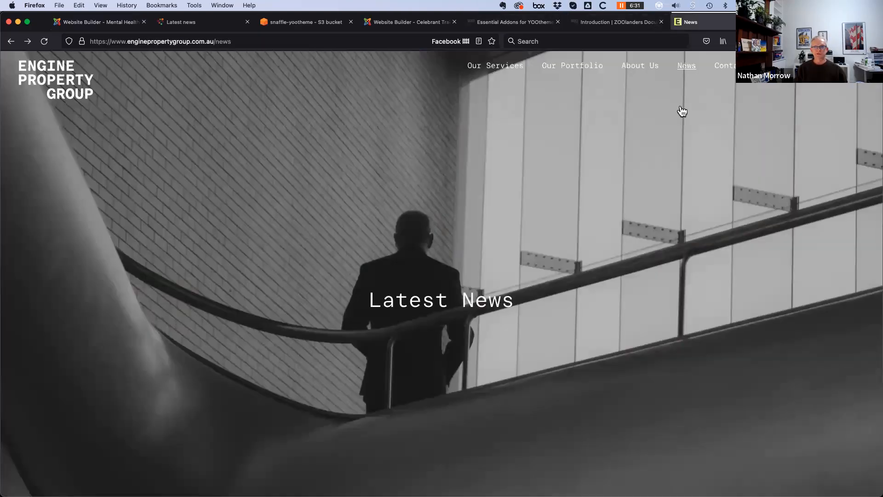
pyautogui.click(192, 134)
pyautogui.scroll(-1, 248, 301)
pyautogui.scroll(-15, 242, 299)
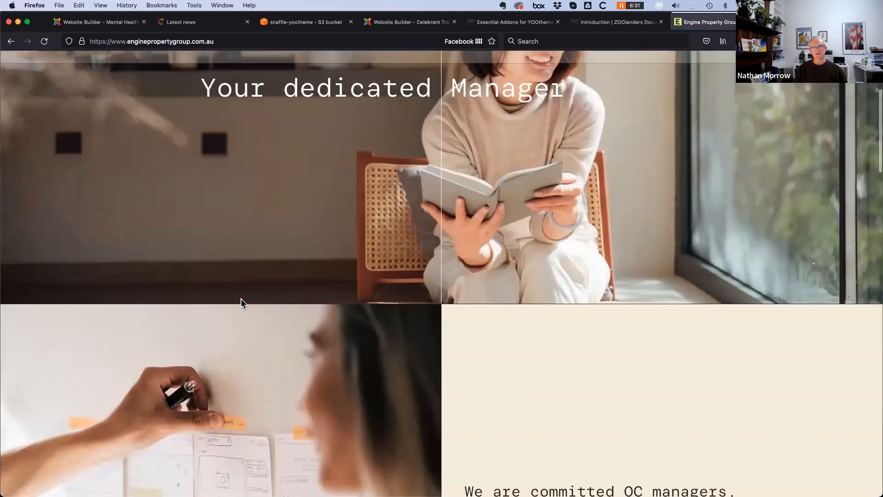
pyautogui.scroll(-10, 238, 306)
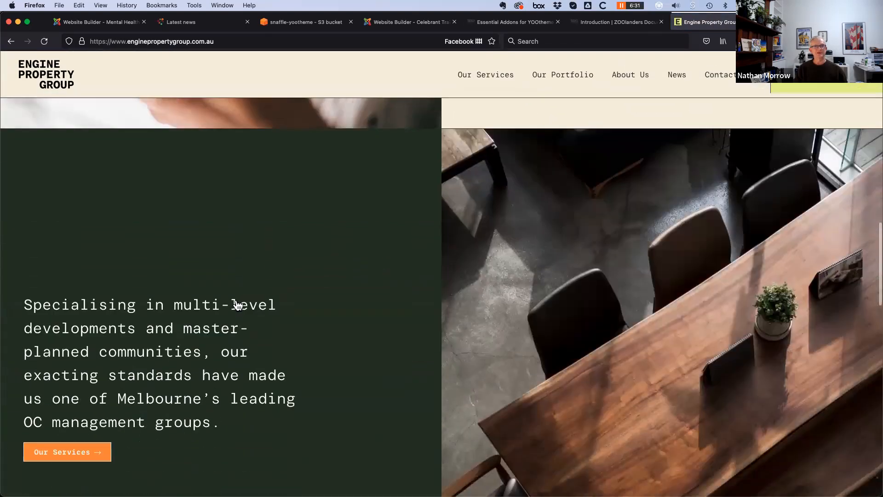
pyautogui.scroll(-12, 257, 305)
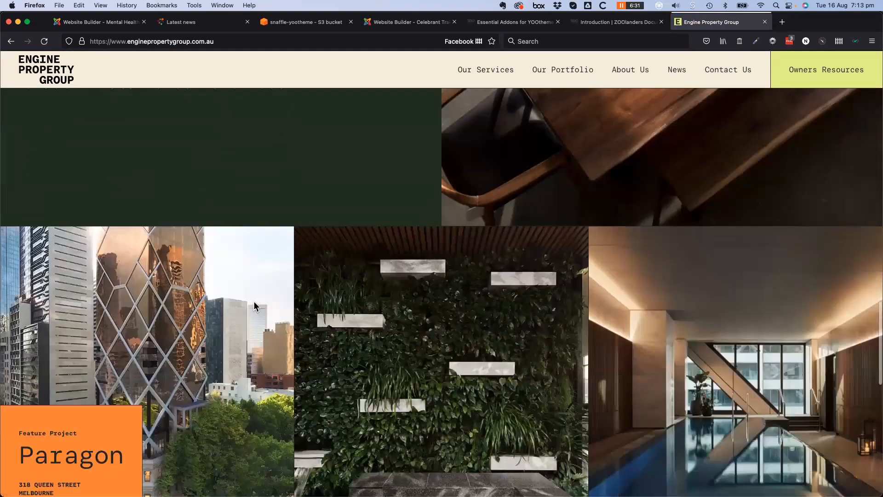
pyautogui.scroll(-3, 311, 402)
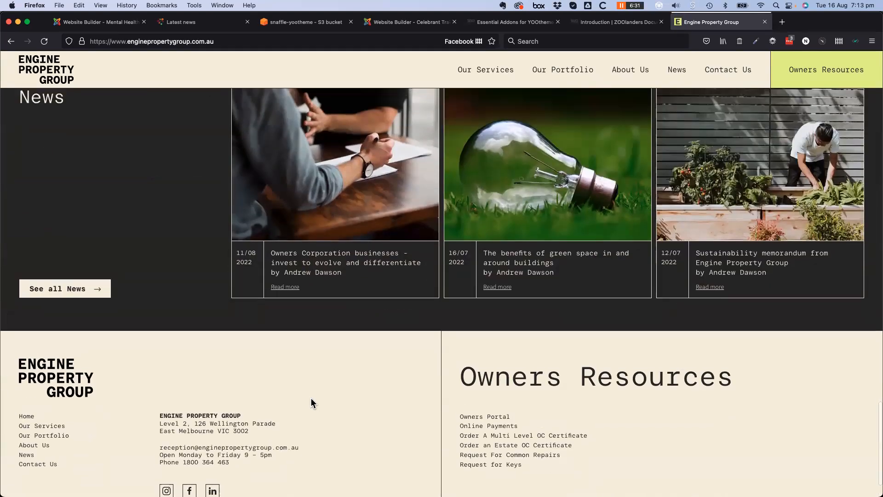
pyautogui.scroll(5, 286, 400)
pyautogui.scroll(-3, 348, 388)
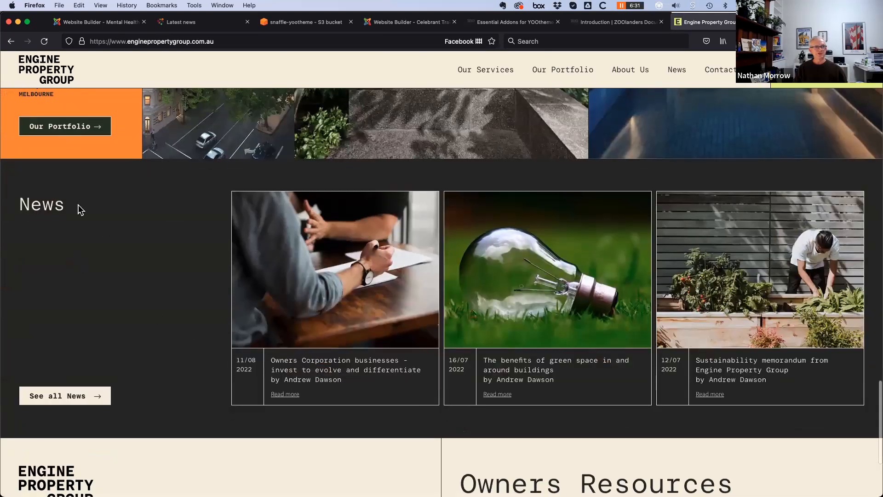
# Read the Owners Corporation article, scroll the news listing, then return to the MHV builder tab
pyautogui.click(285, 395)
pyautogui.scroll(-12, 416, 421)
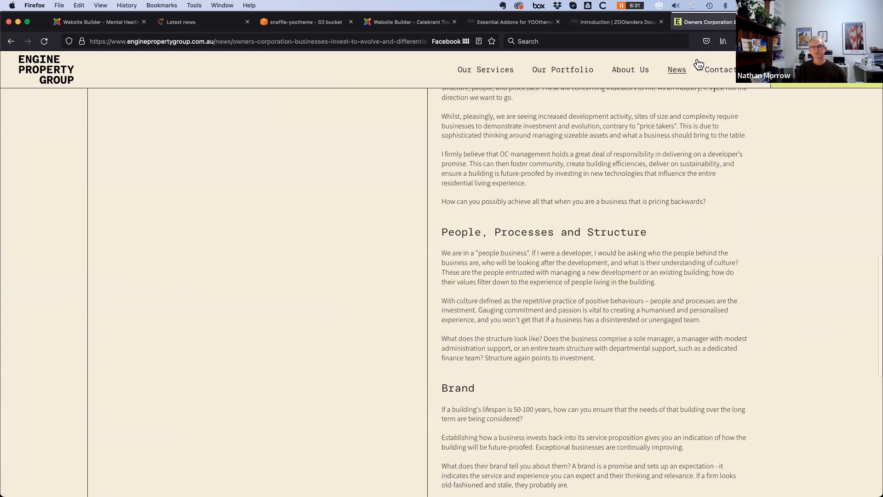
pyautogui.click(676, 69)
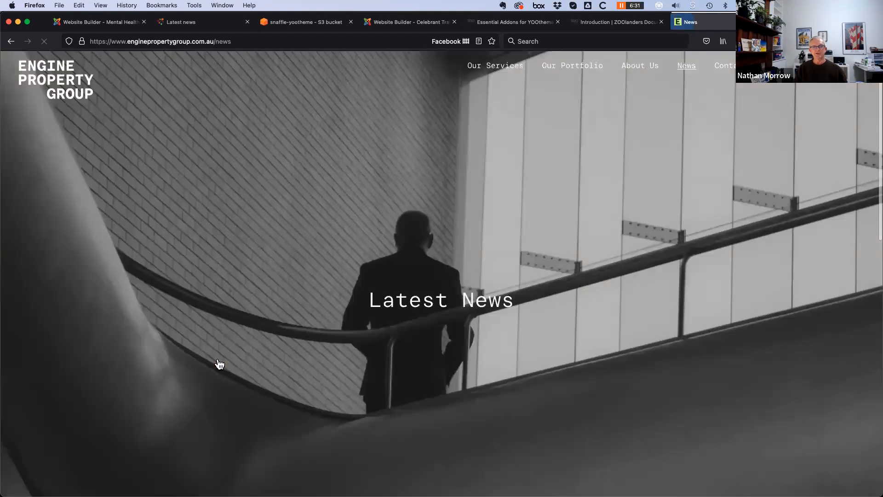
pyautogui.scroll(-8, 219, 363)
pyautogui.scroll(-4, 38, 333)
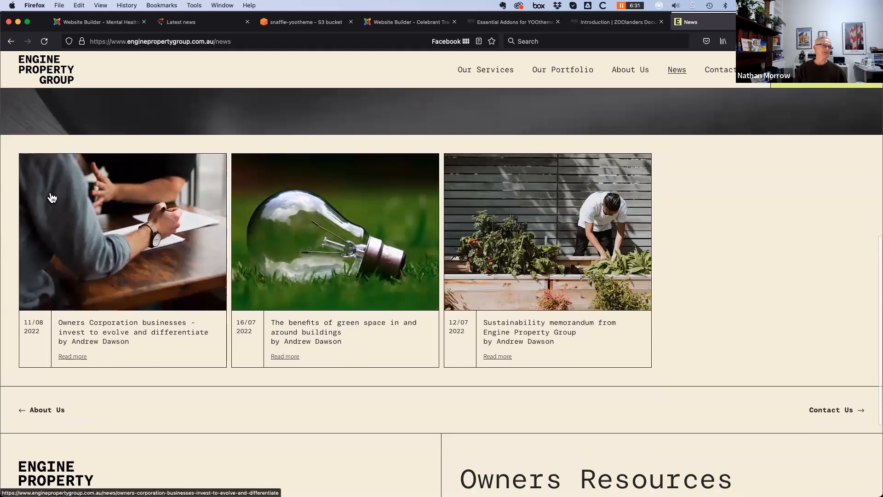
pyautogui.click(98, 21)
# Return to the HOME menu and load the MHV home page in the Firefox preview
pyautogui.click(25, 83)
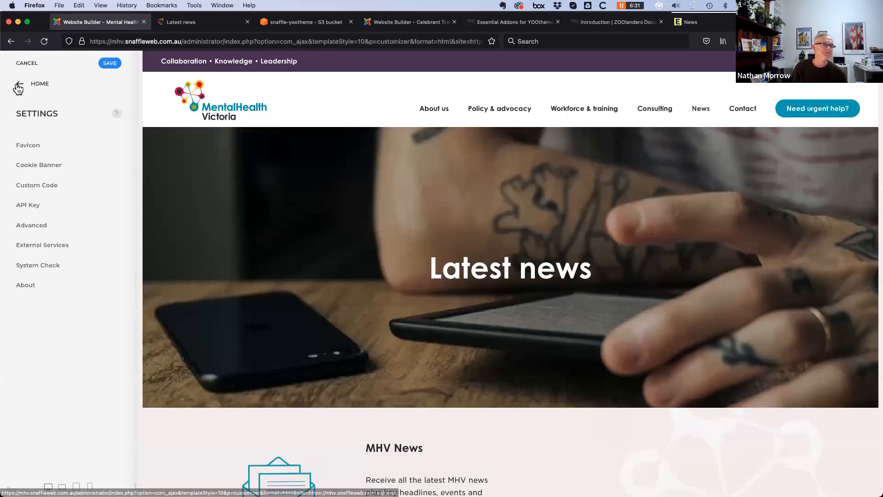
pyautogui.press('super+Tab')
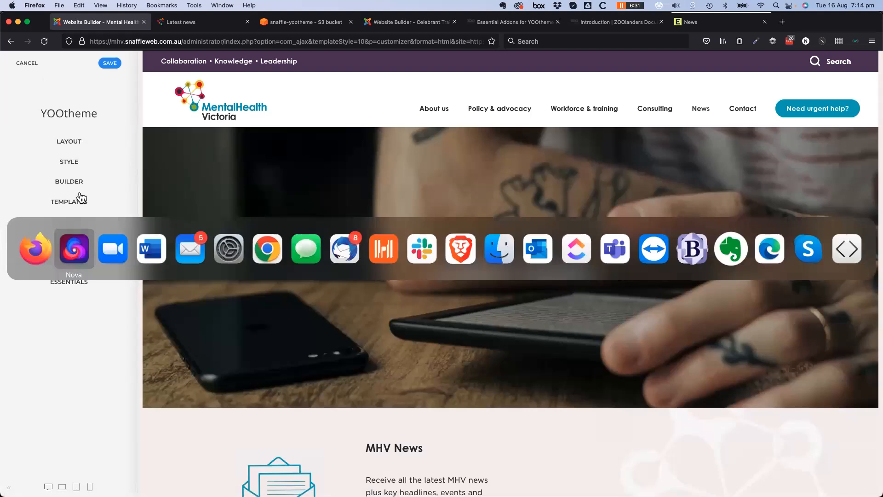
pyautogui.click(42, 248)
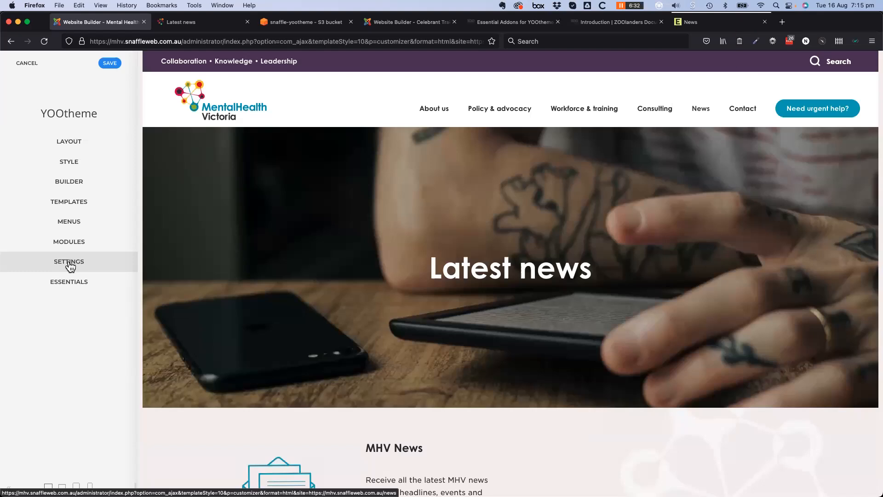
pyautogui.click(31, 67)
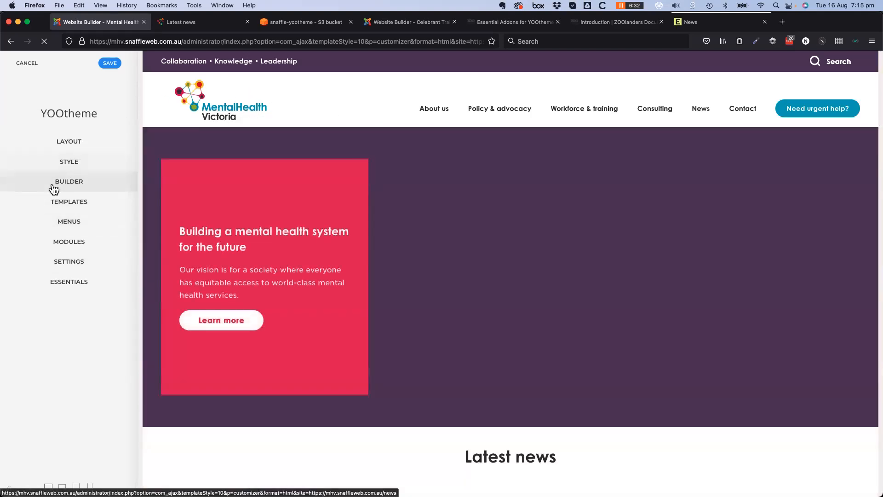
# Open the Home page Builder to list its feature article, Latest News, Training and Spotlight sections
pyautogui.click(76, 185)
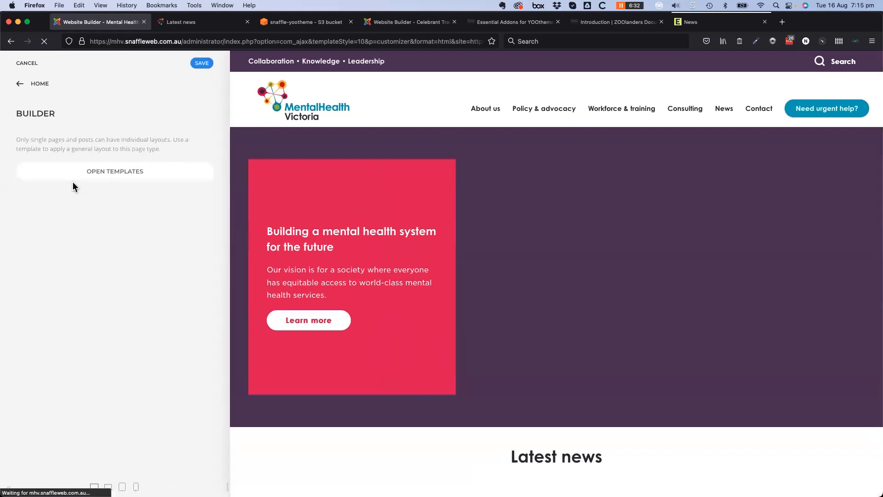
pyautogui.click(22, 85)
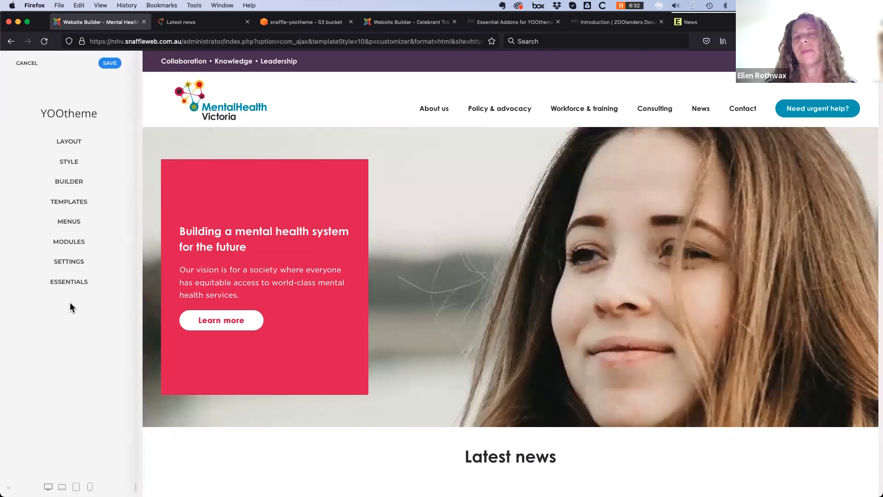
pyautogui.click(70, 184)
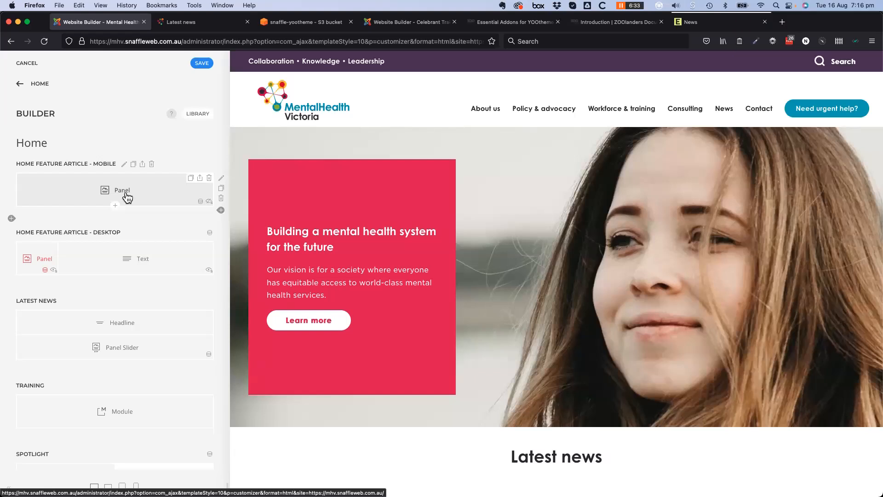
# From the main customizer menu, save the changes and close to the Joomla Home Dashboard
pyautogui.click(19, 86)
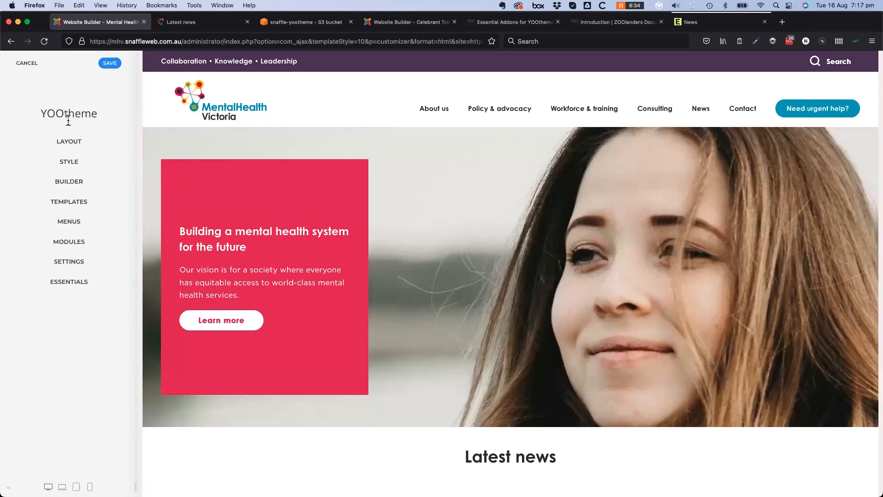
pyautogui.click(110, 64)
pyautogui.click(21, 64)
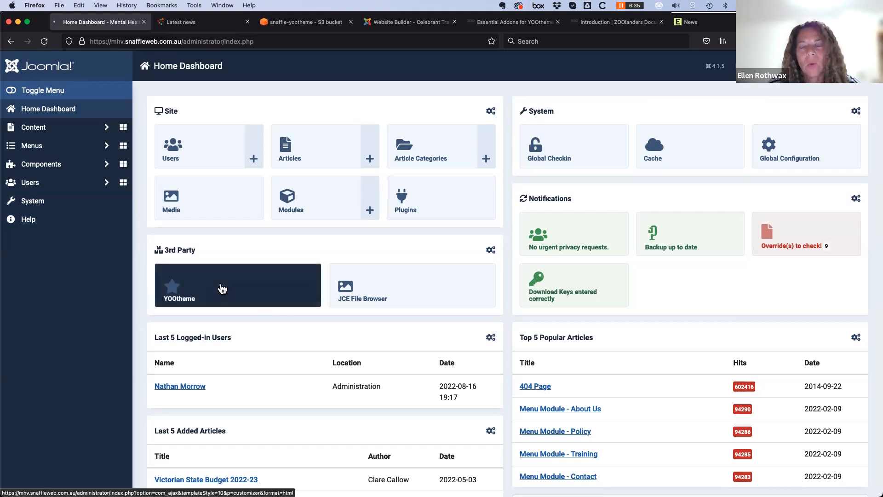
pyautogui.click(223, 289)
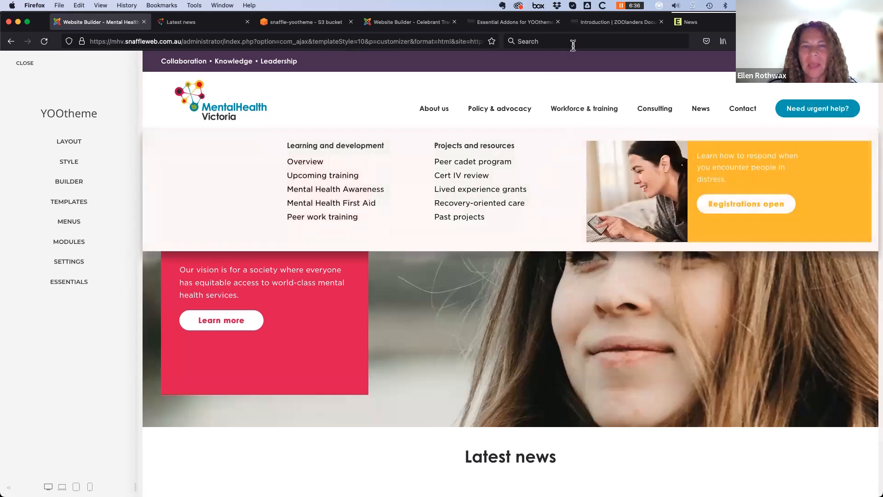
pyautogui.click(578, 42)
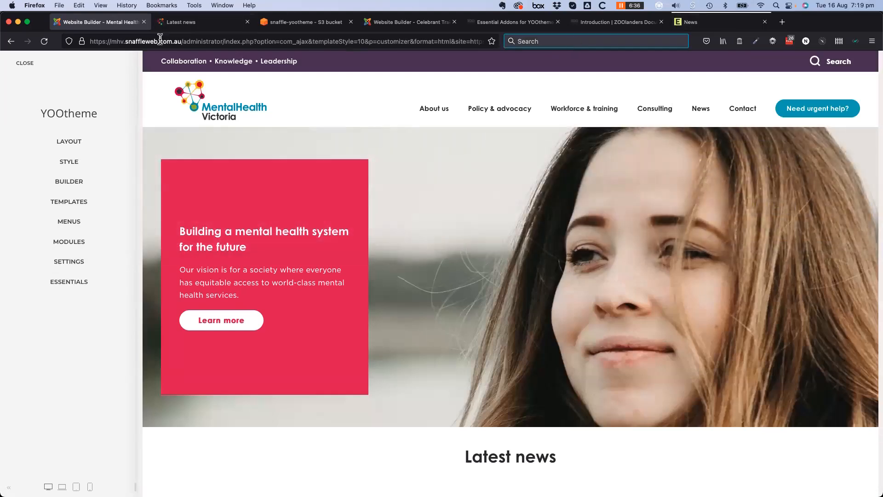
pyautogui.click(692, 21)
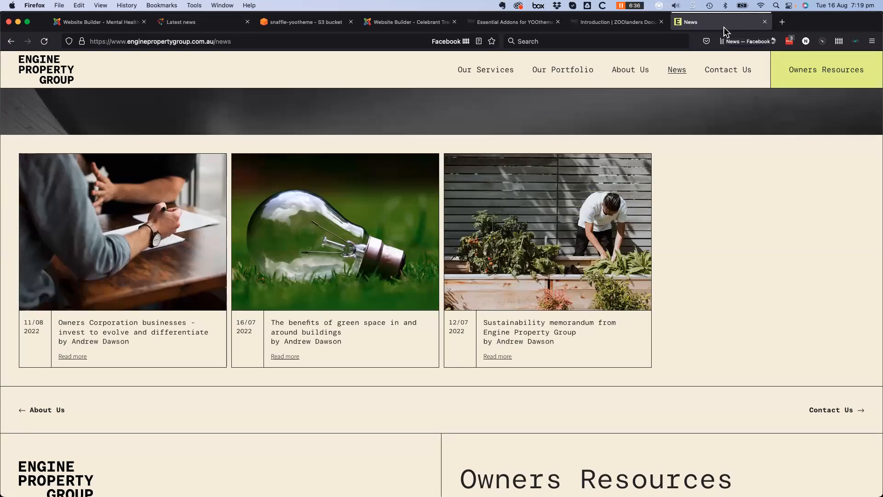
pyautogui.press('super+grave')
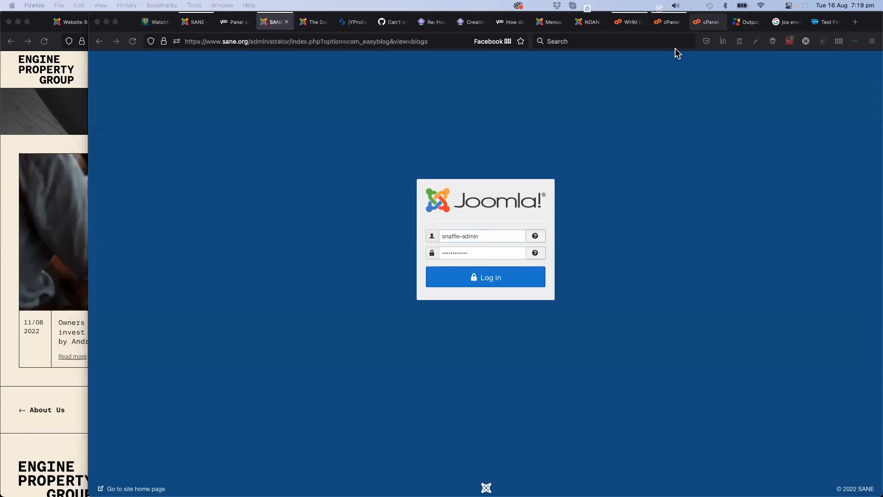
pyautogui.click(16, 220)
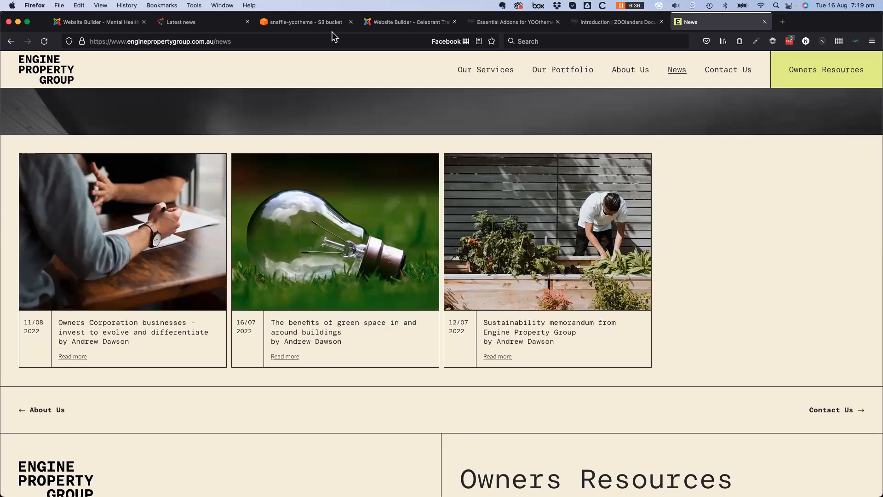
pyautogui.click(394, 25)
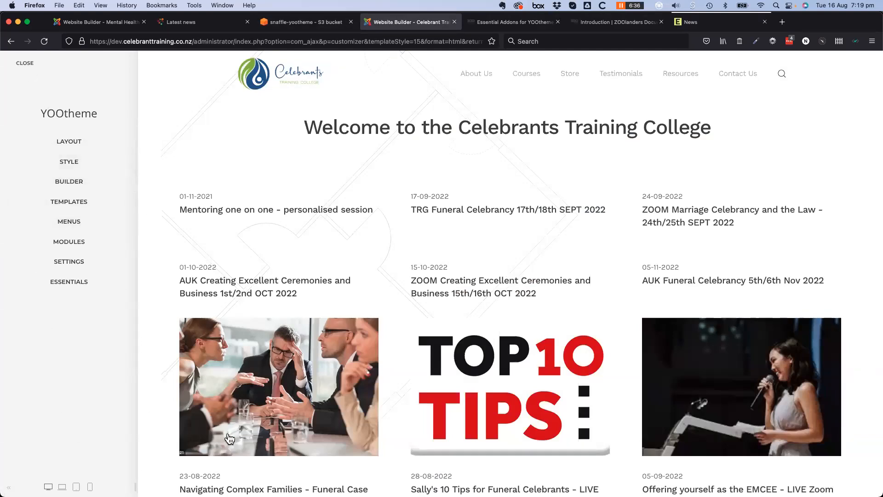
# Open the Celebrants Home layout in the Builder
pyautogui.scroll(-7, 217, 435)
pyautogui.scroll(-9, 217, 435)
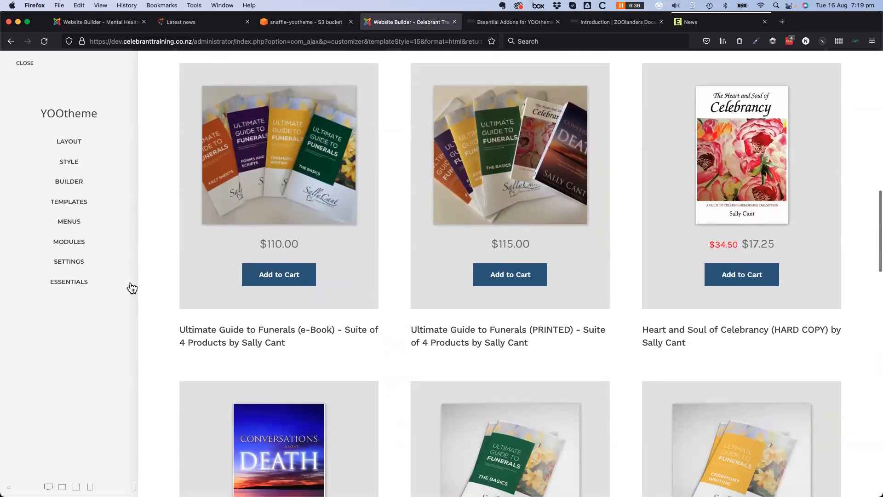
pyautogui.click(69, 181)
pyautogui.scroll(10, 439, 341)
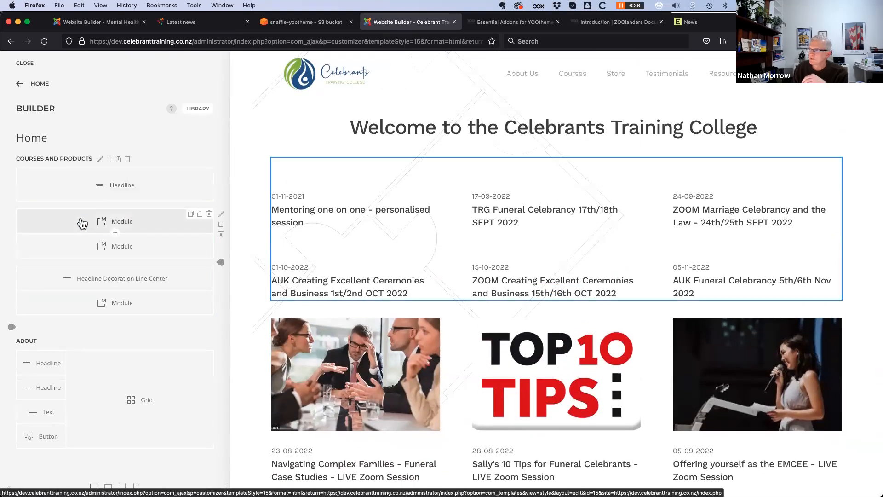
# Inspect the first Module row's settings, confirming 'Our Courses - 255', then return to the element list
pyautogui.click(167, 231)
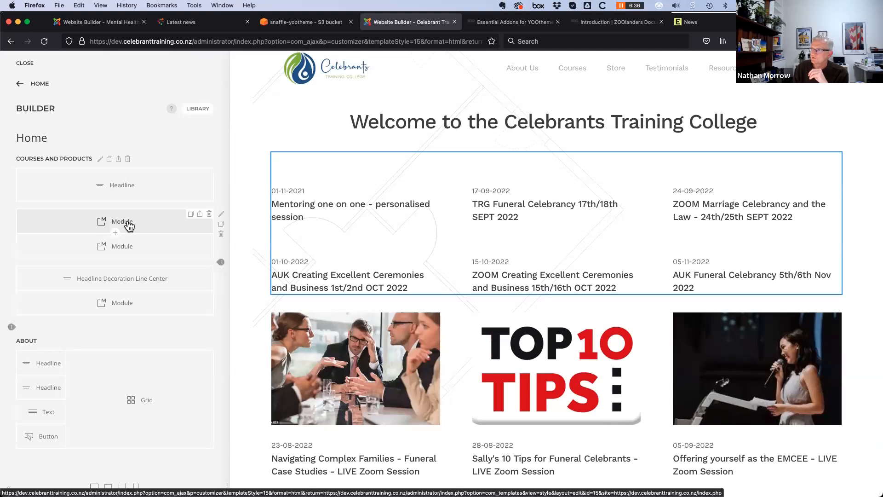
pyautogui.click(129, 225)
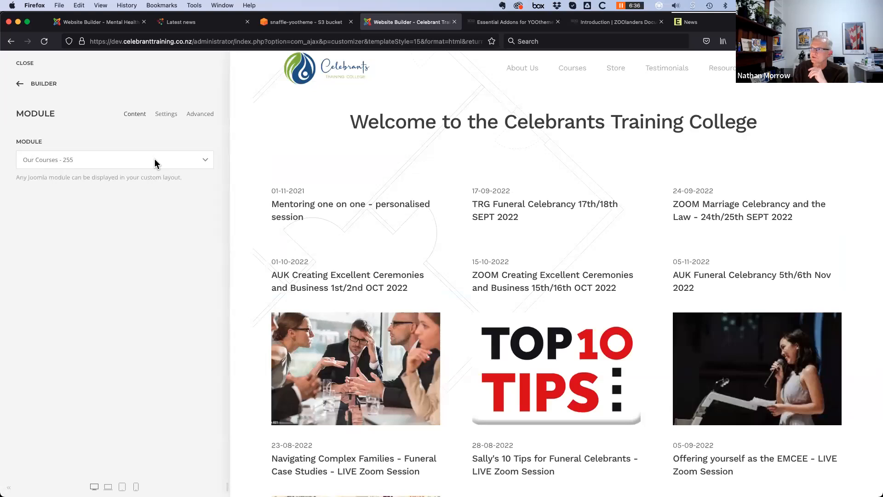
pyautogui.scroll(-1, 322, 203)
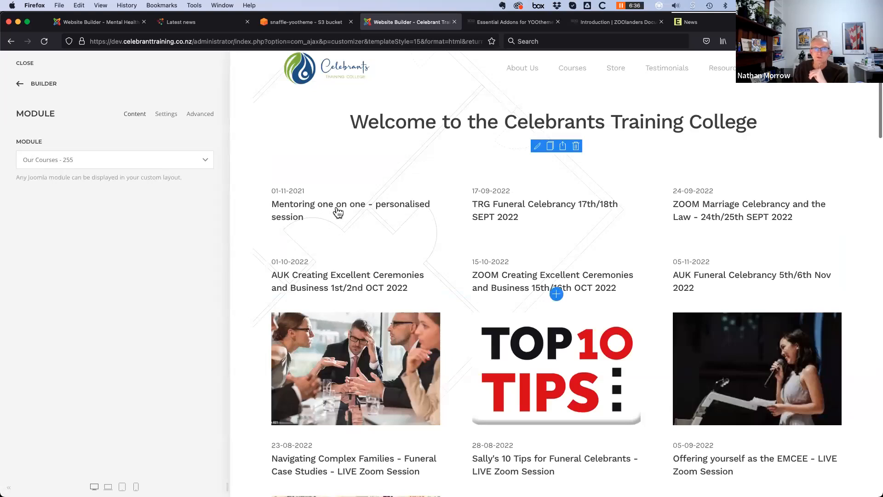
pyautogui.moveTo(680, 309)
pyautogui.scroll(-10, 680, 310)
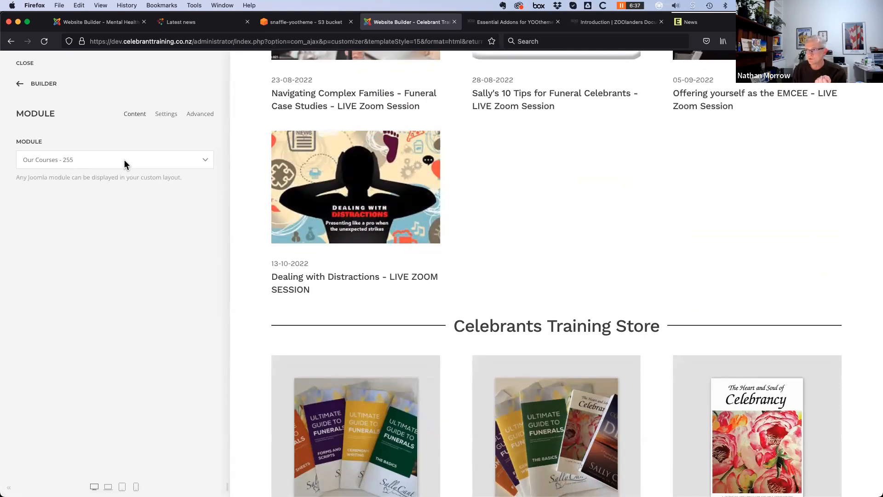
pyautogui.click(20, 86)
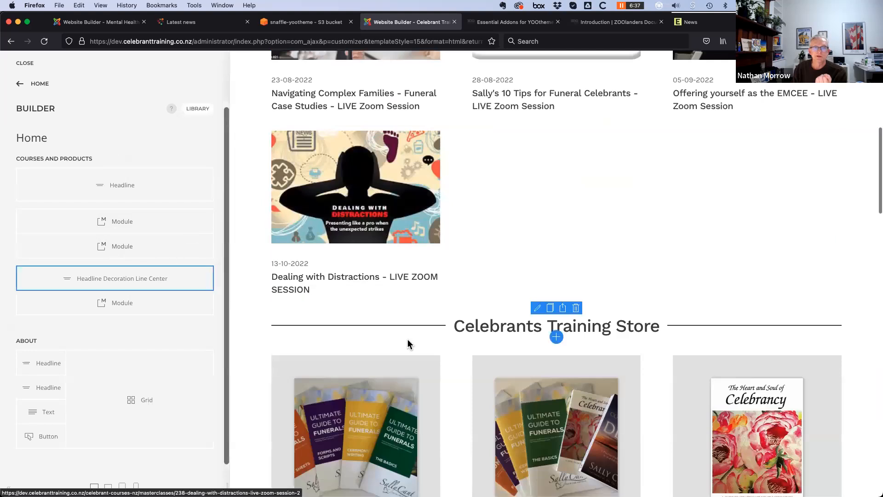
pyautogui.scroll(-1, 438, 392)
pyautogui.scroll(-5, 438, 392)
pyautogui.scroll(2, 385, 342)
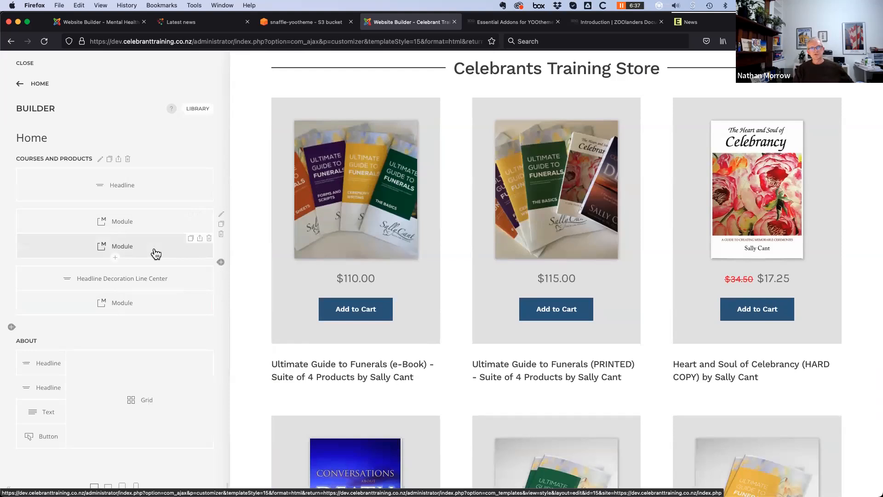
# Open the lower Products module's settings and browse the Module list, keeping Home - Store - 247
pyautogui.click(156, 307)
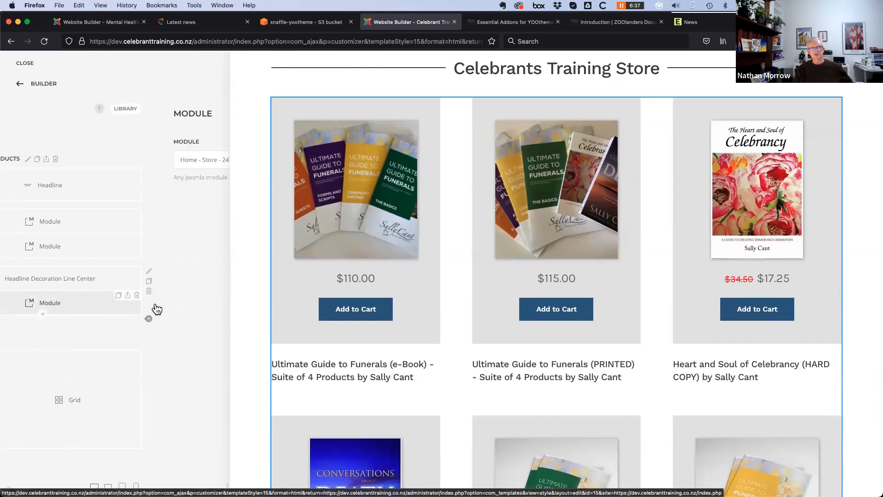
pyautogui.click(205, 160)
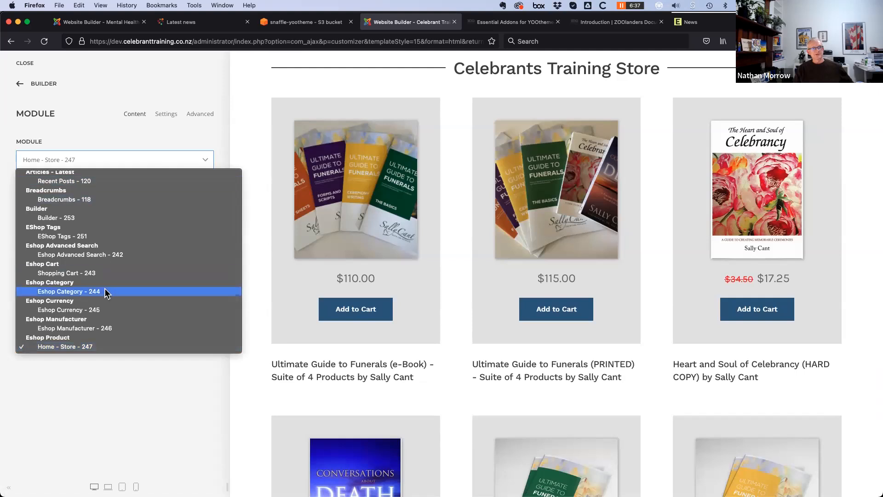
pyautogui.scroll(-3, 103, 290)
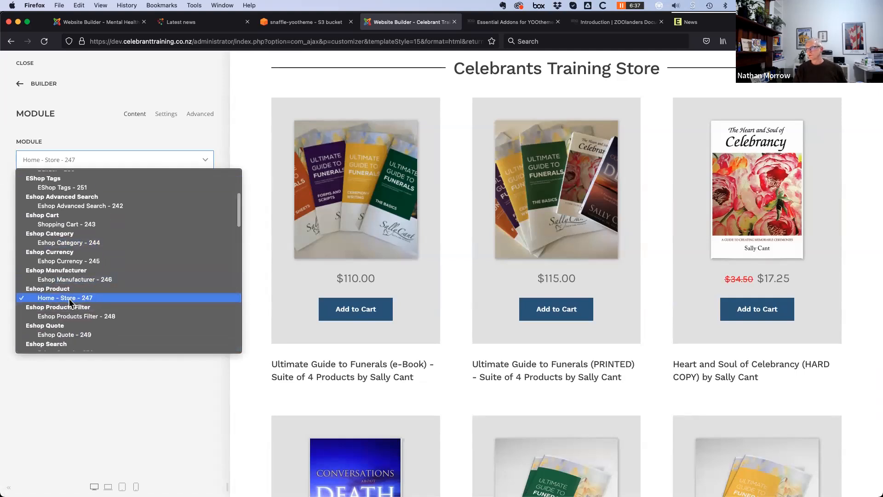
pyautogui.click(102, 129)
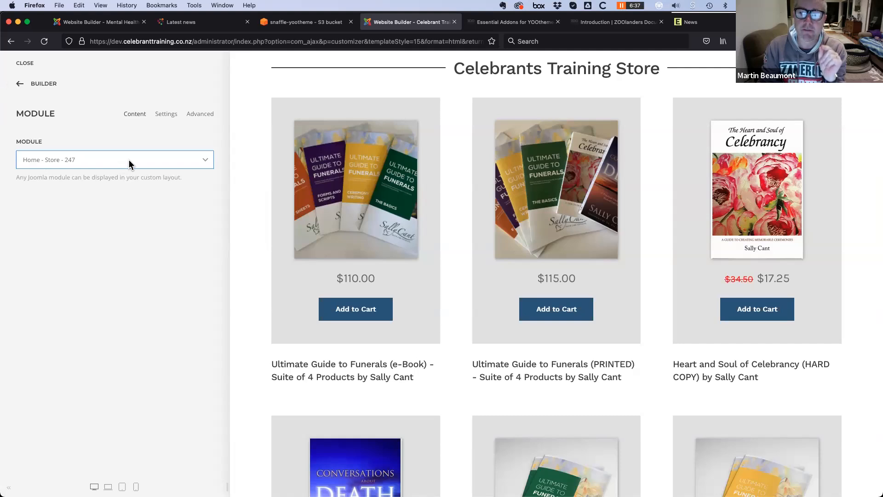
# Back out of the Home layout's element list to the Celebrants top-level customizer menu
pyautogui.click(20, 86)
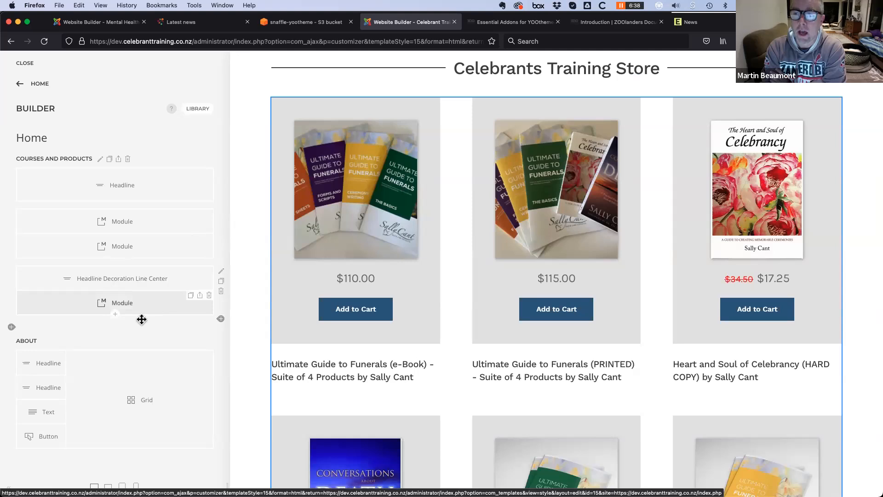
pyautogui.scroll(-1, 140, 322)
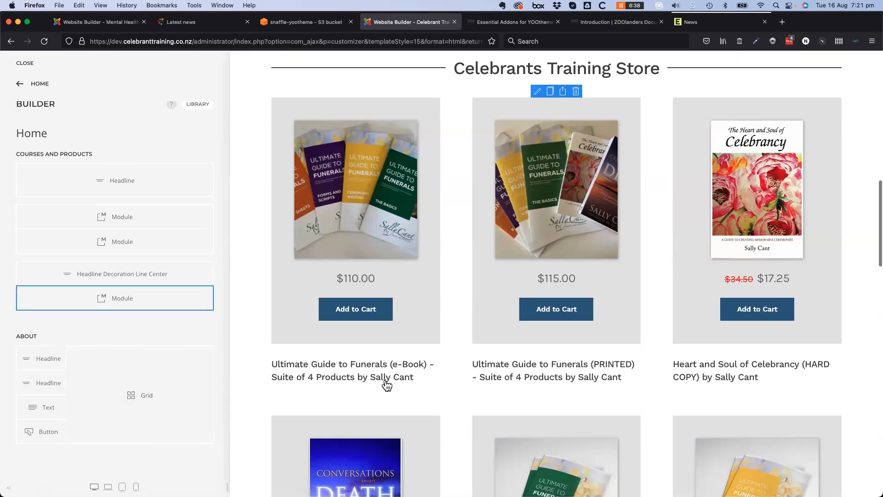
pyautogui.scroll(7, 379, 398)
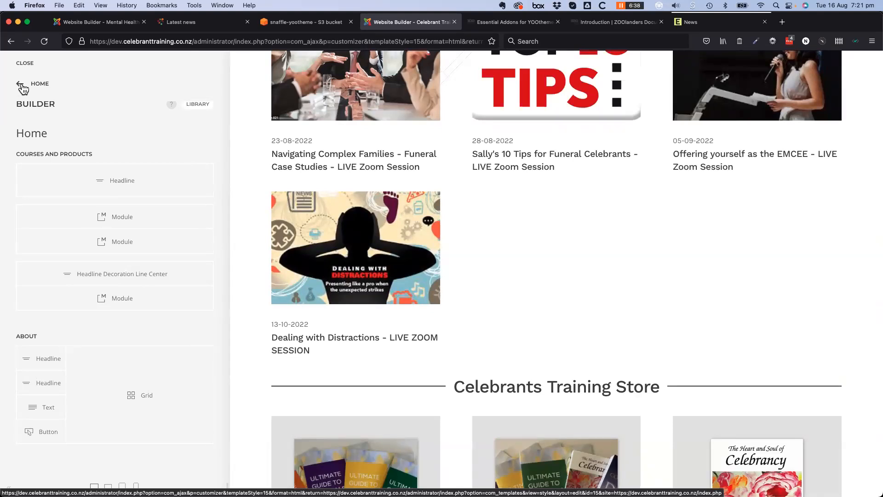
pyautogui.click(21, 84)
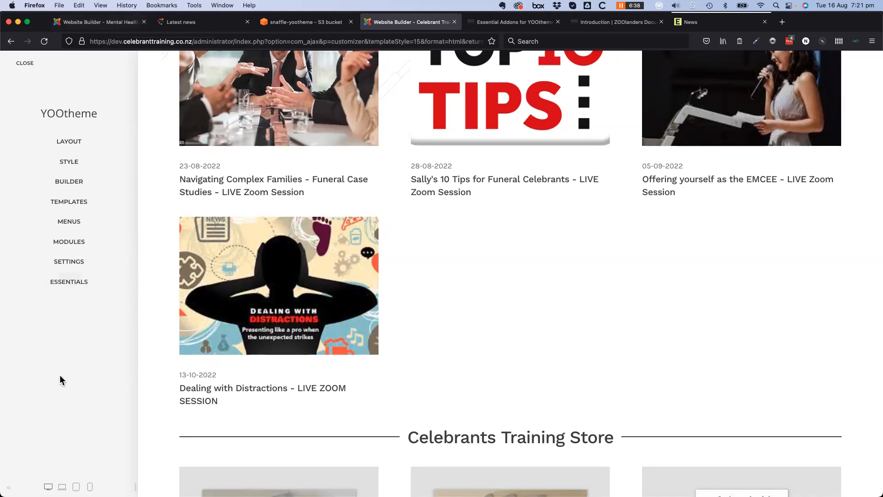
# On the Mental Health Victoria tab, scroll through MODULES by position, then return to HOME
pyautogui.click(98, 22)
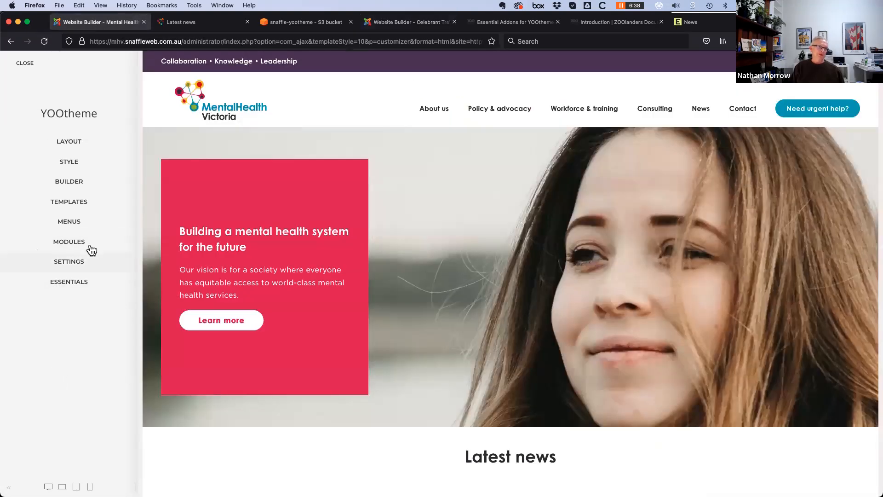
pyautogui.click(76, 241)
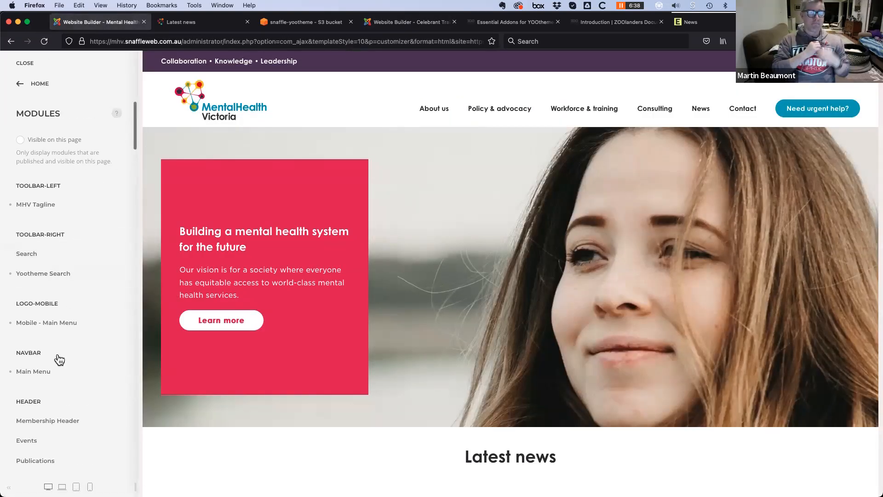
pyautogui.scroll(-5, 55, 358)
pyautogui.scroll(5, 55, 276)
pyautogui.click(20, 90)
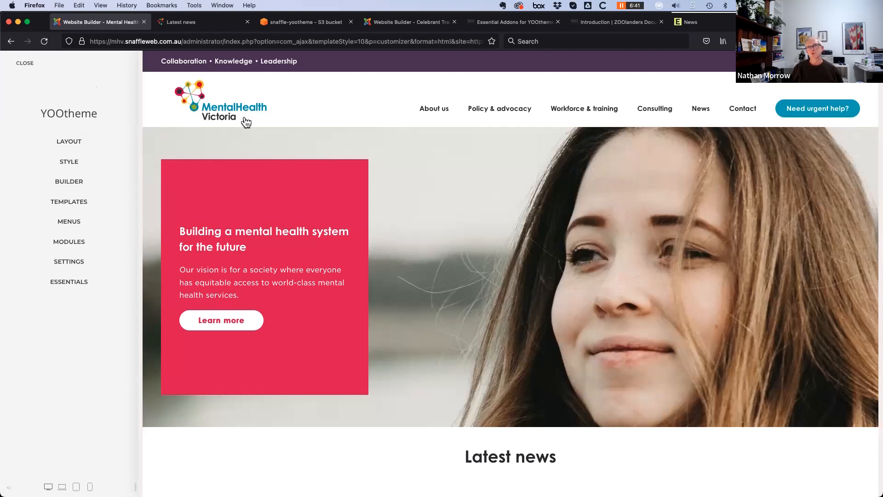
# Glance at the ZOOlanders and Essential Addons tabs, then open the Celebrants Store page in the preview
pyautogui.click(596, 26)
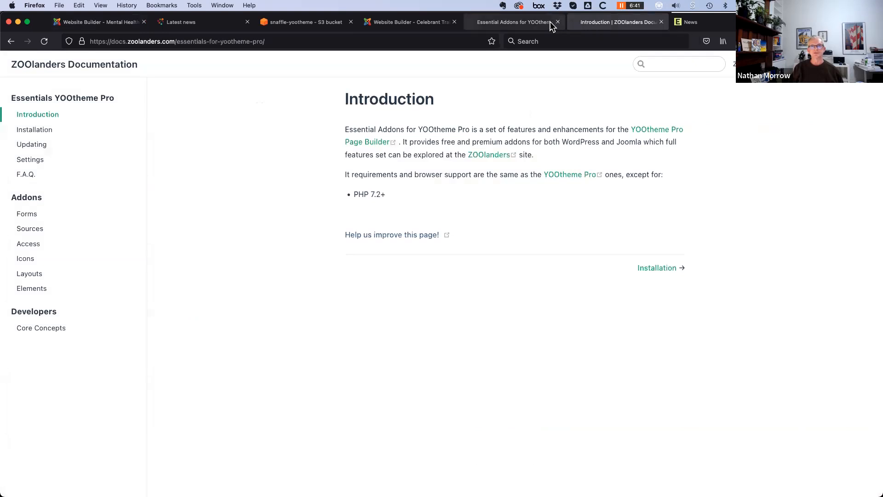
pyautogui.click(543, 22)
pyautogui.click(411, 27)
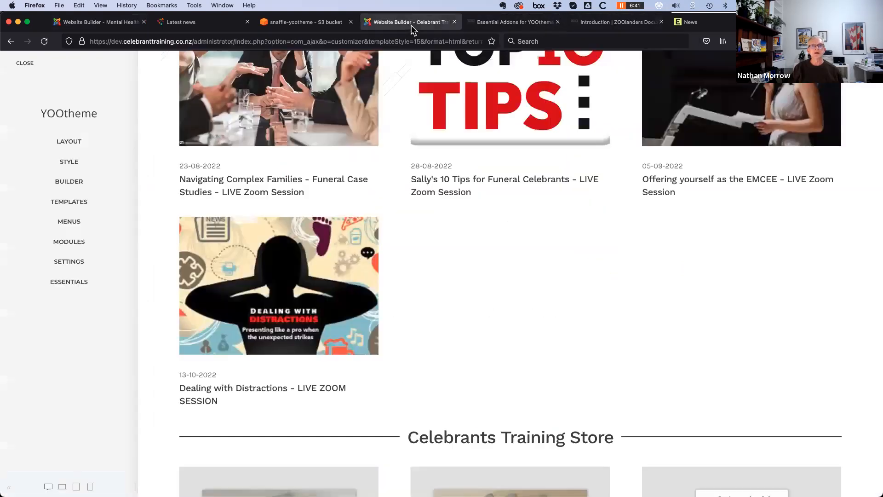
pyautogui.scroll(10, 479, 331)
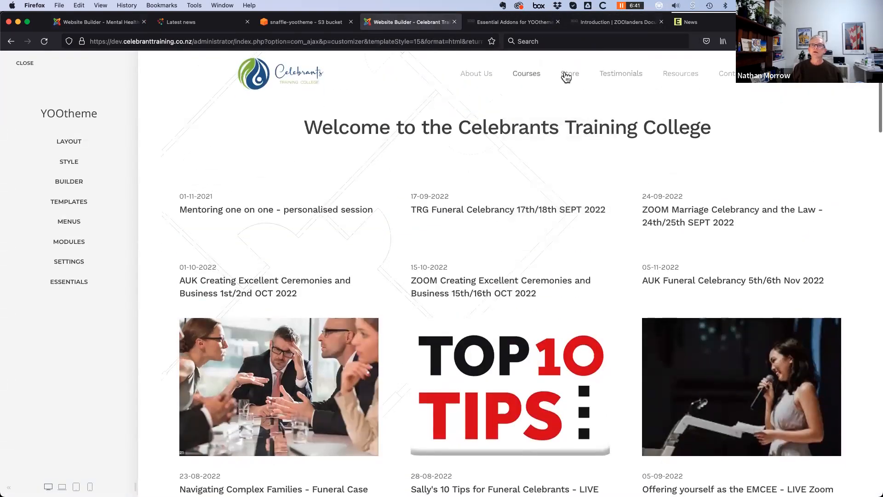
pyautogui.click(569, 76)
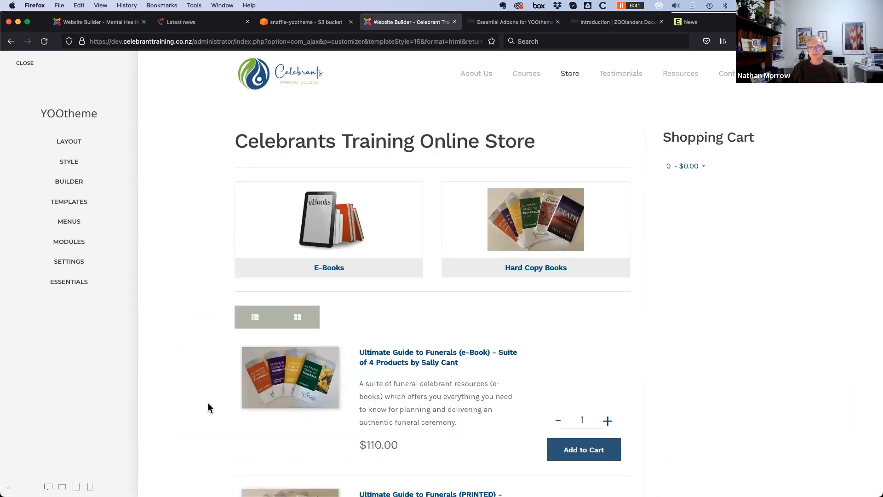
# Scroll the store list and open 'Ultimate Guide to Funerals (e-Book) - THE BASICS', priced $27.23
pyautogui.scroll(-5, 208, 404)
pyautogui.scroll(-7, 207, 404)
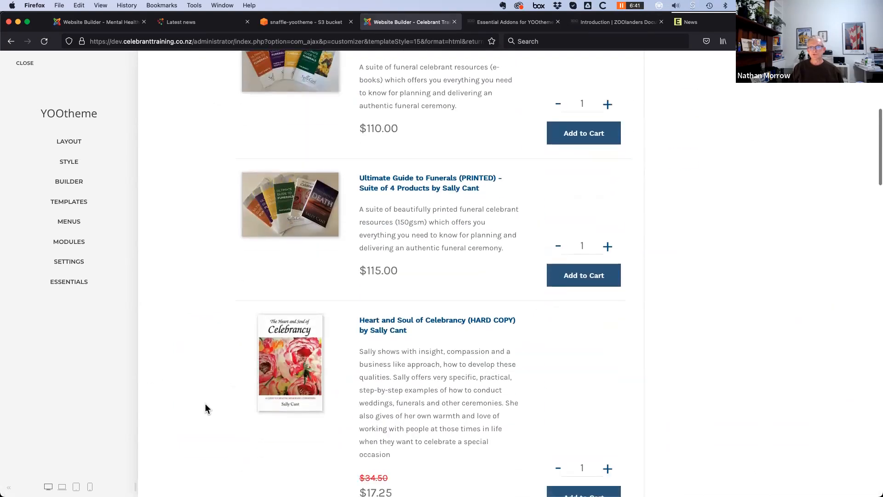
pyautogui.scroll(-5, 208, 404)
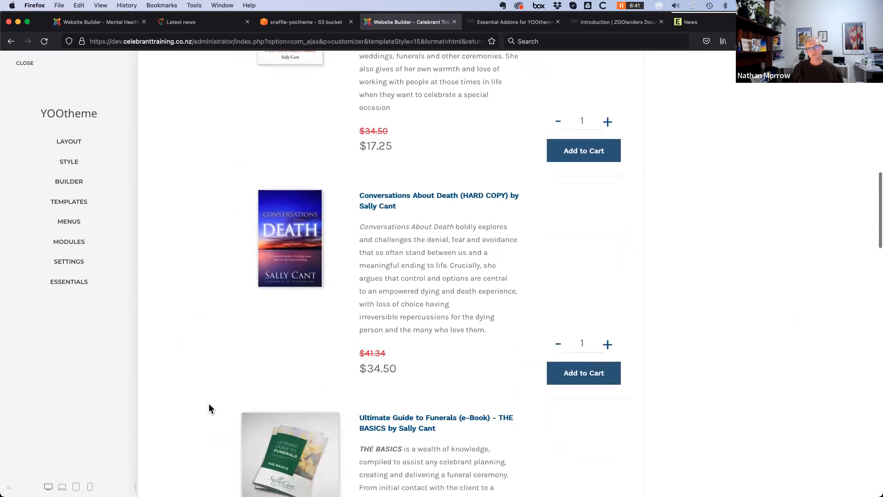
pyautogui.scroll(-2, 208, 405)
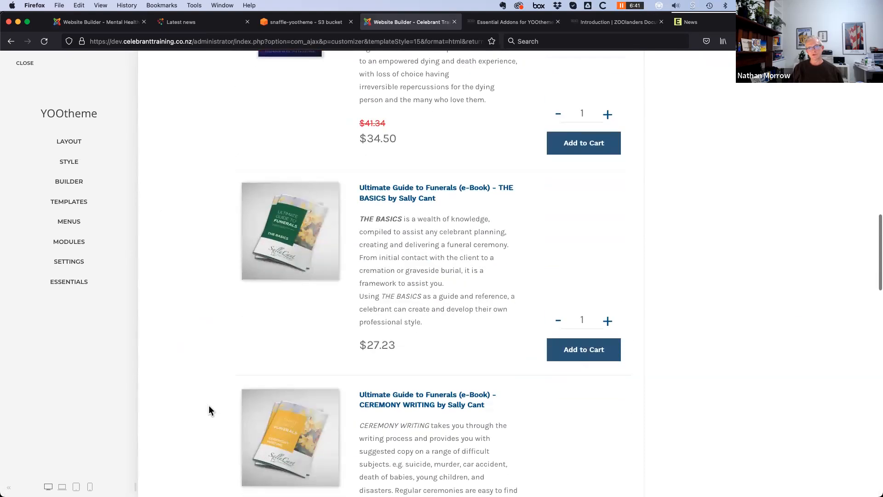
pyautogui.click(405, 189)
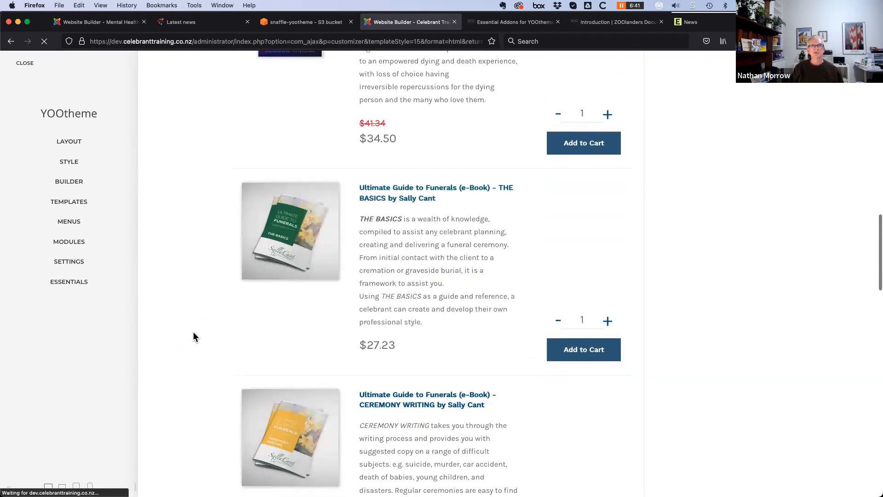
pyautogui.scroll(-4, 423, 423)
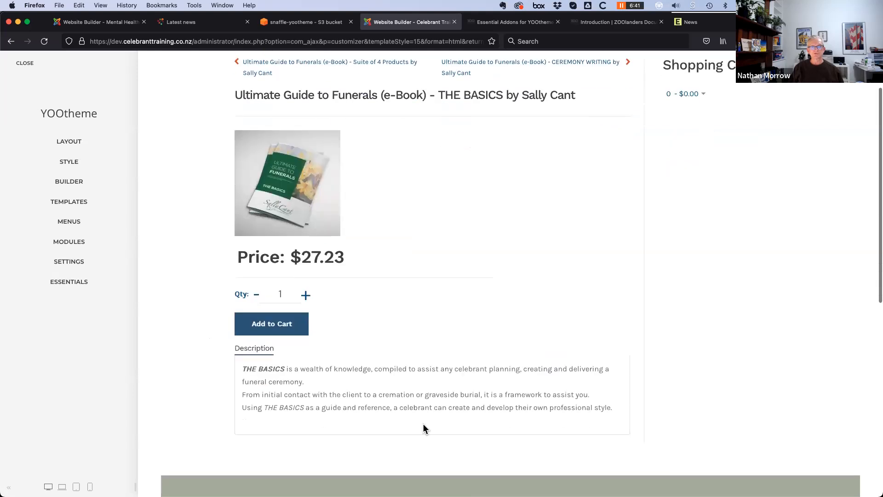
# Add THE BASICS e-book to the cart, close the Celebrants customizer, and switch to Mental Health Victoria
pyautogui.click(274, 212)
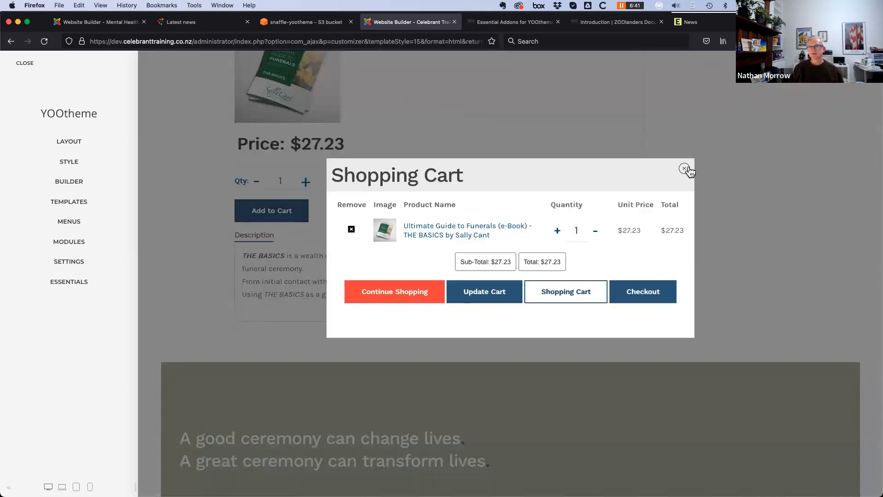
pyautogui.click(684, 169)
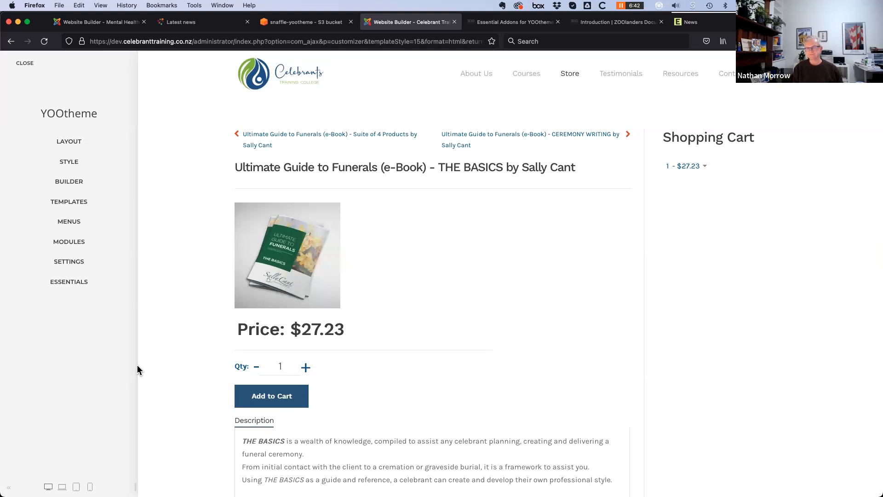
pyautogui.click(27, 64)
pyautogui.click(103, 22)
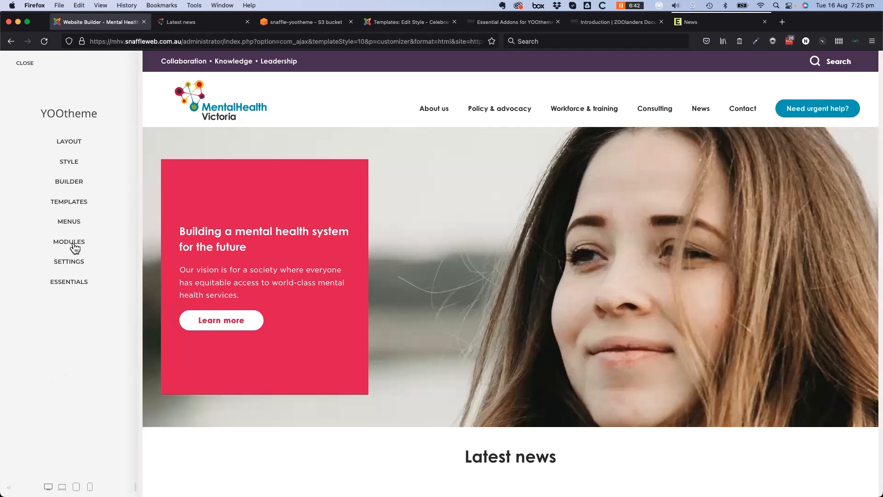
# In the Home builder, add an Overlay from the Elements tab beneath the mobile feature article's Panel
pyautogui.click(69, 181)
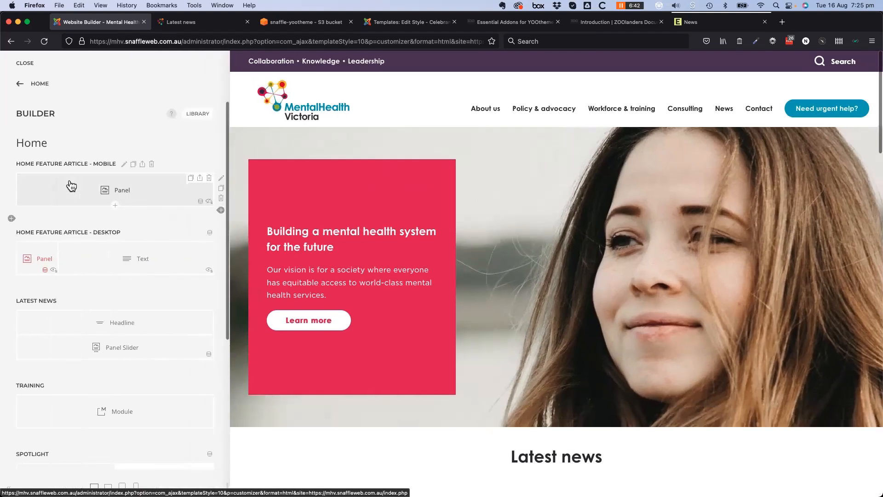
pyautogui.click(115, 205)
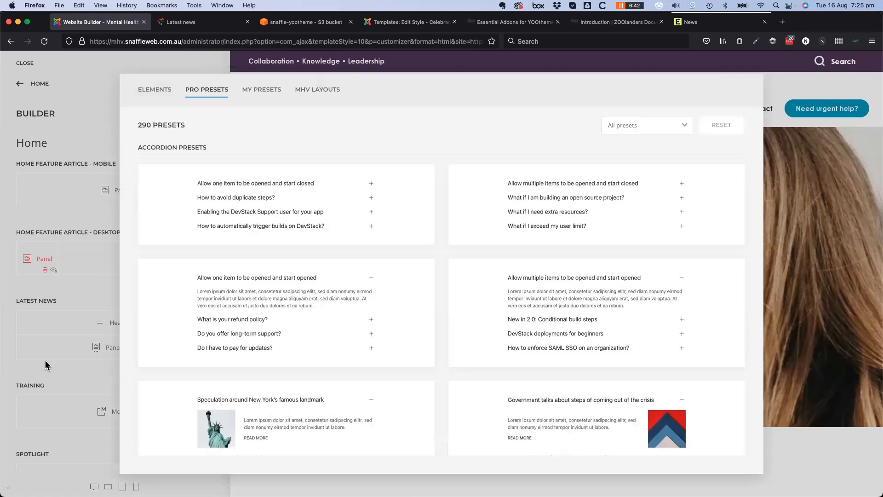
pyautogui.click(153, 91)
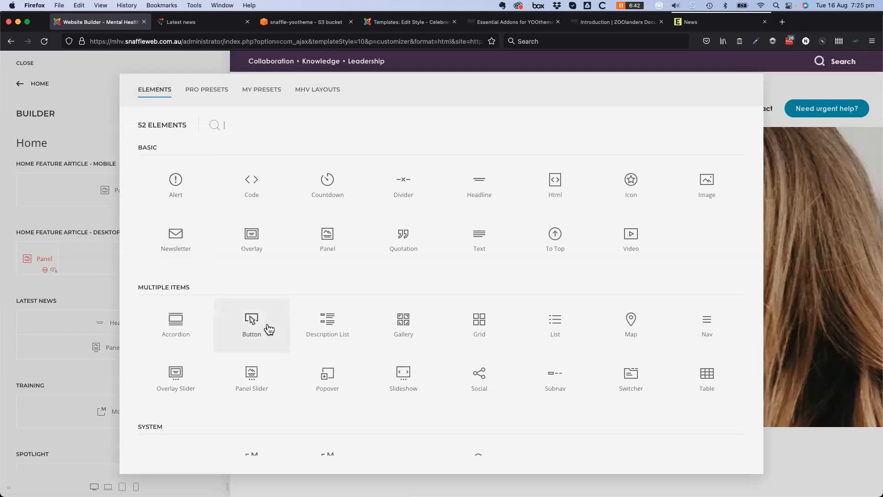
pyautogui.click(256, 248)
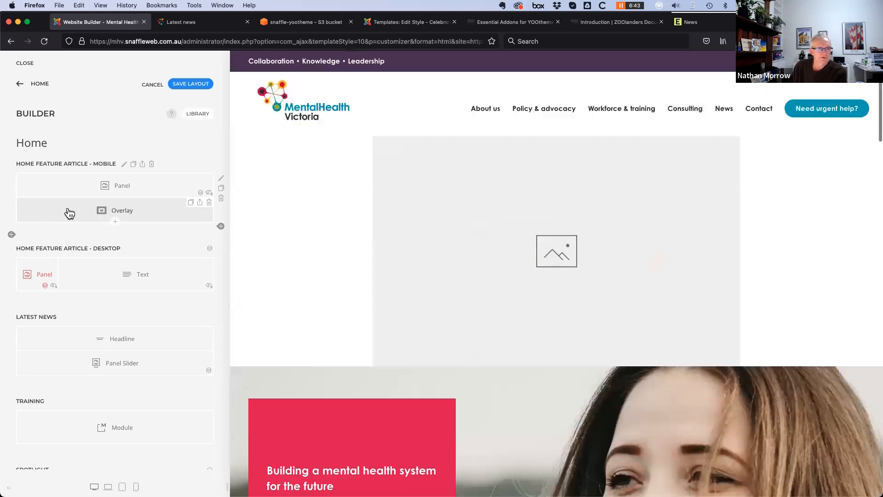
# Open the new Overlay's Content settings and check the Image field's Dynamic source options
pyautogui.click(68, 208)
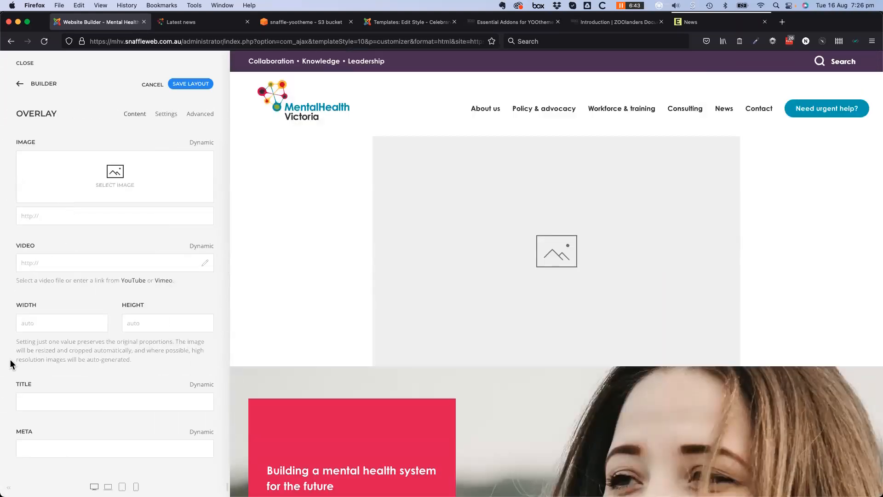
pyautogui.scroll(-10, 74, 383)
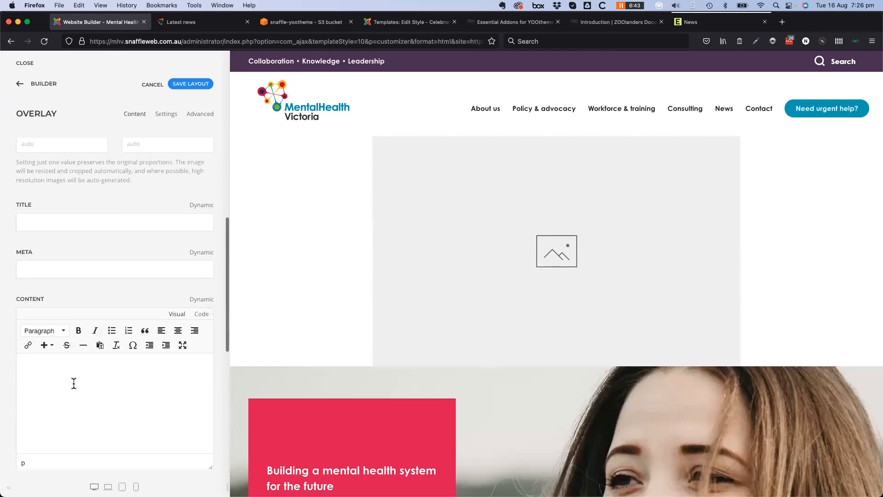
pyautogui.scroll(-7, 74, 384)
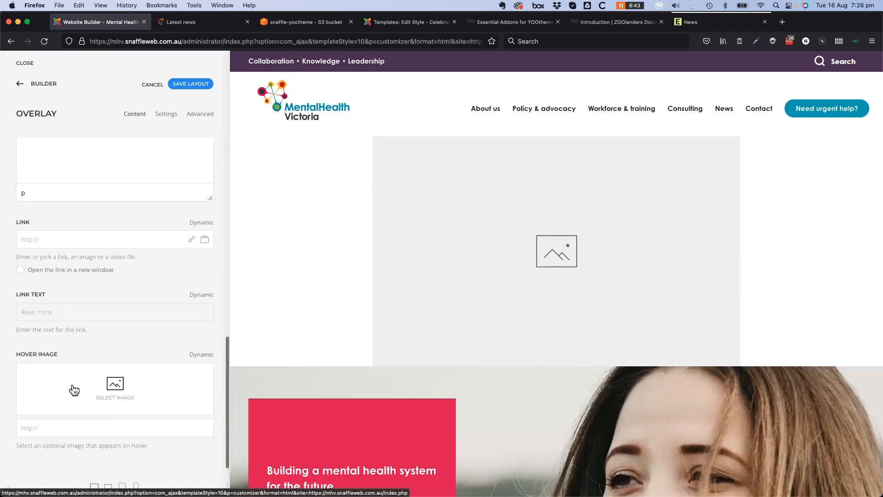
pyautogui.scroll(15, 76, 390)
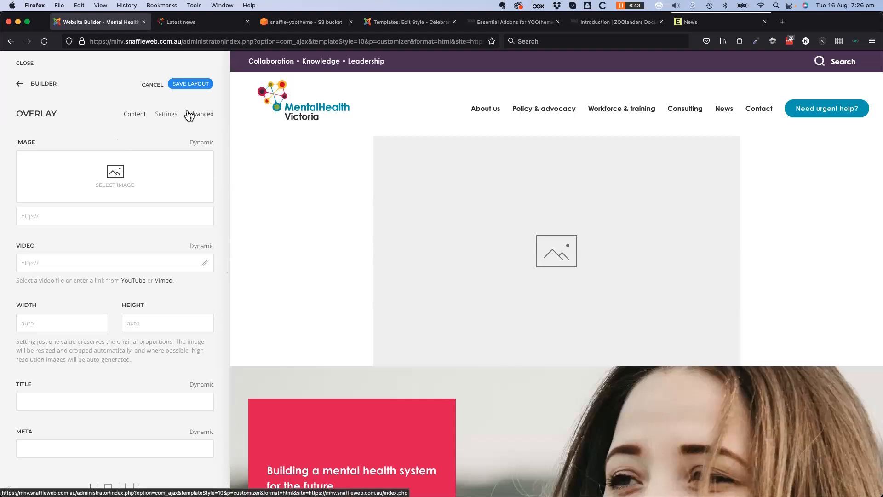
pyautogui.click(202, 147)
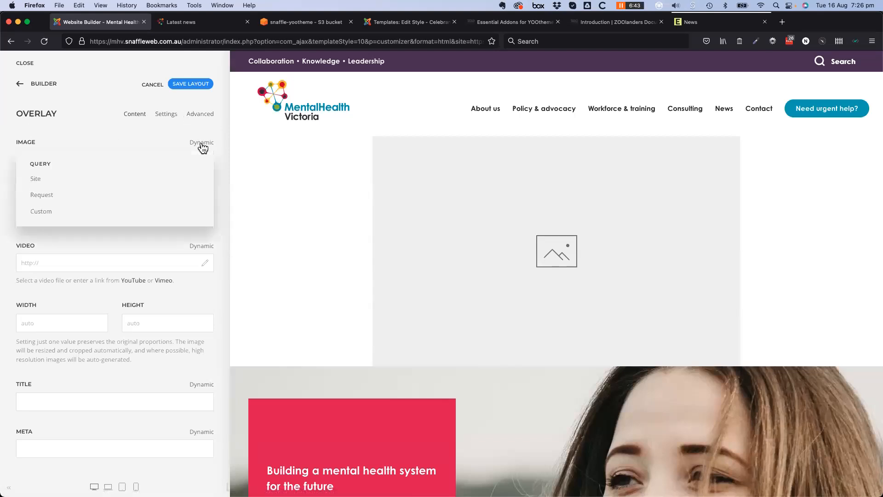
pyautogui.click(103, 136)
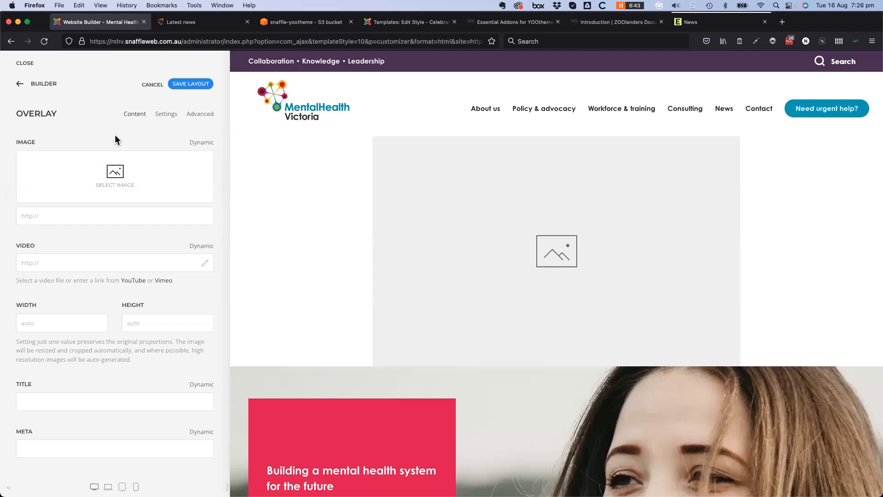
# Review the Overlay's Advanced options (Name, Classes, Attributes, CSS), then return to the Home layout outline
pyautogui.click(203, 114)
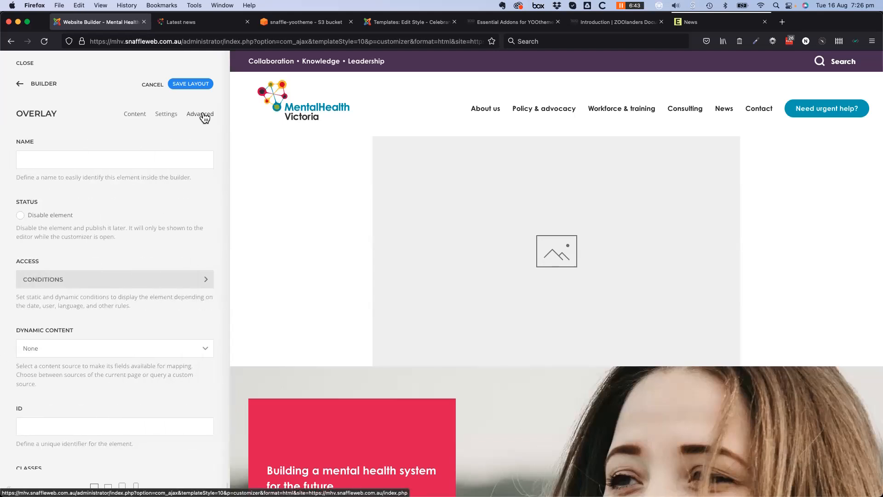
pyautogui.scroll(-7, 147, 310)
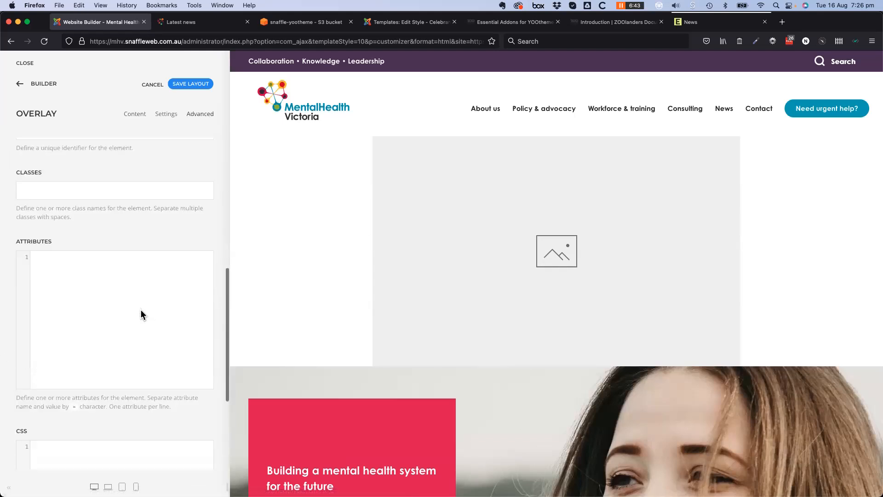
pyautogui.scroll(-4, 141, 310)
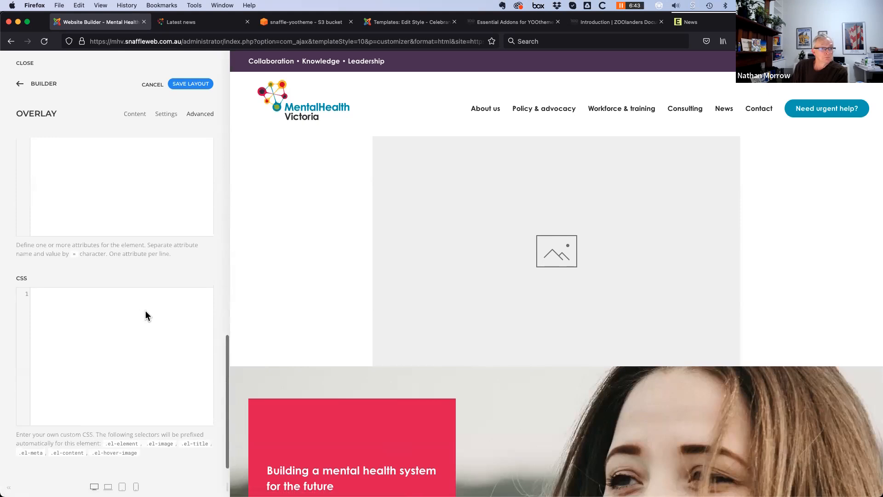
pyautogui.scroll(10, 146, 310)
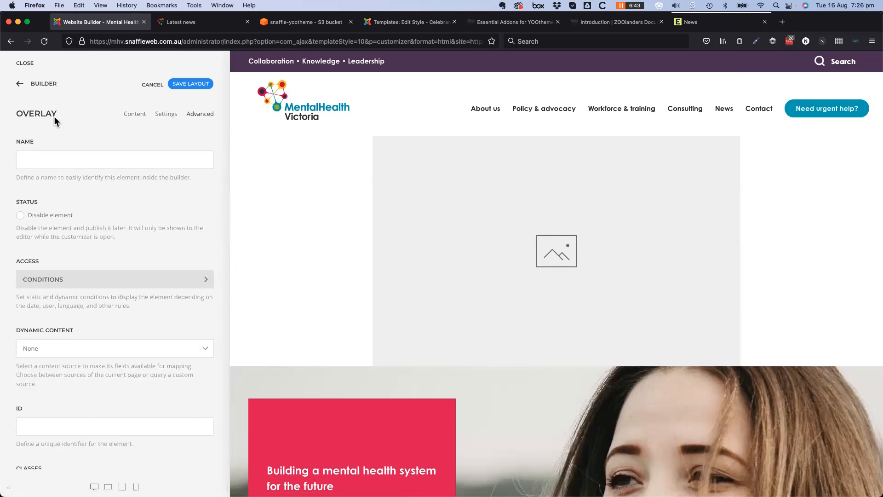
pyautogui.click(25, 86)
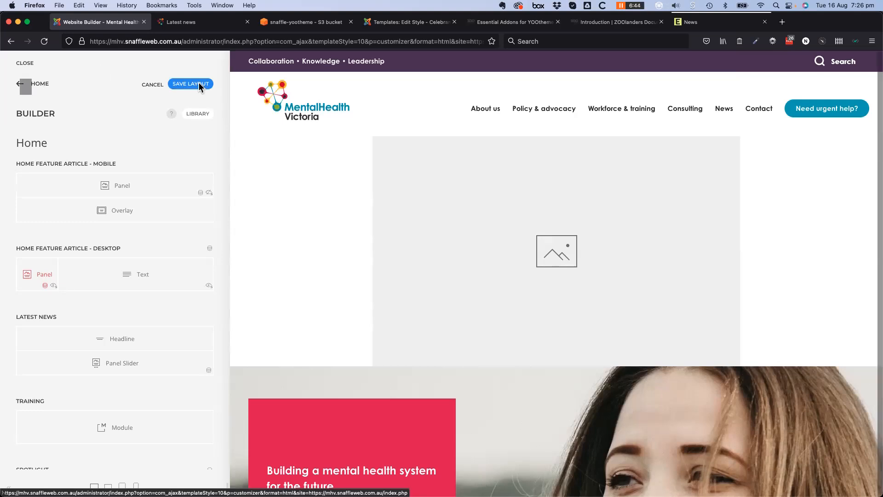
# Cancel the leave-page prompt and browse the Builder help videos
pyautogui.click(726, 117)
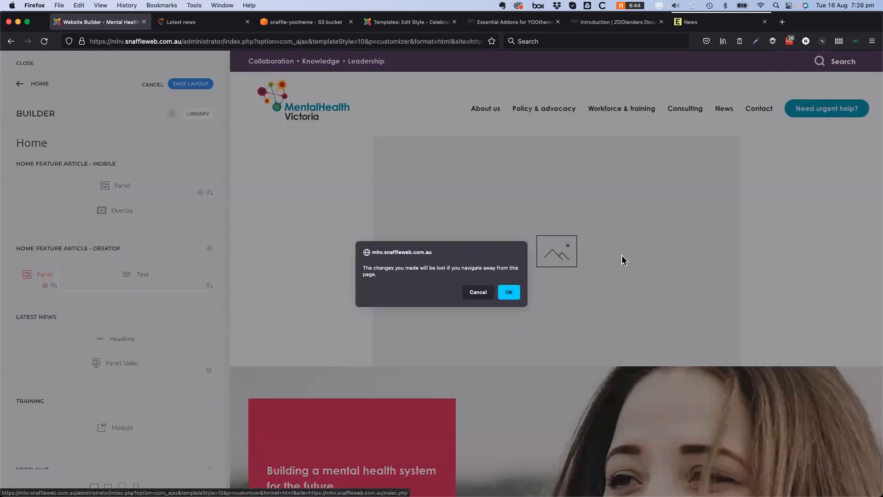
pyautogui.click(478, 293)
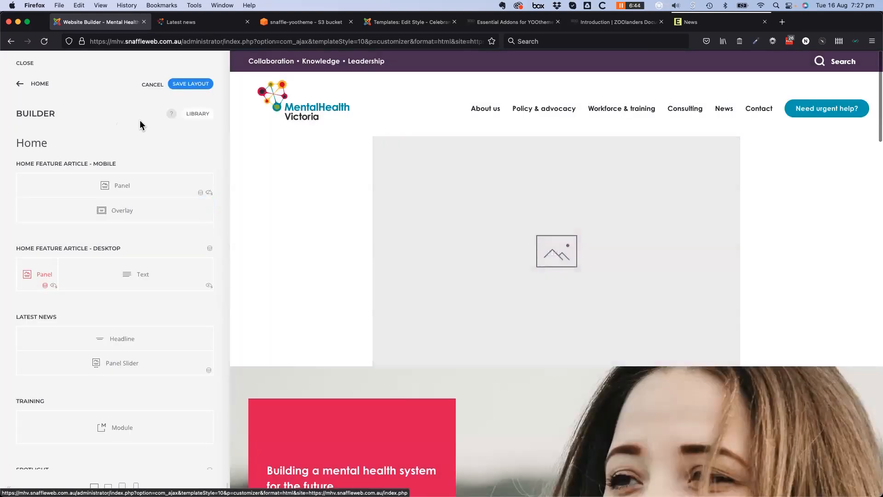
pyautogui.click(171, 115)
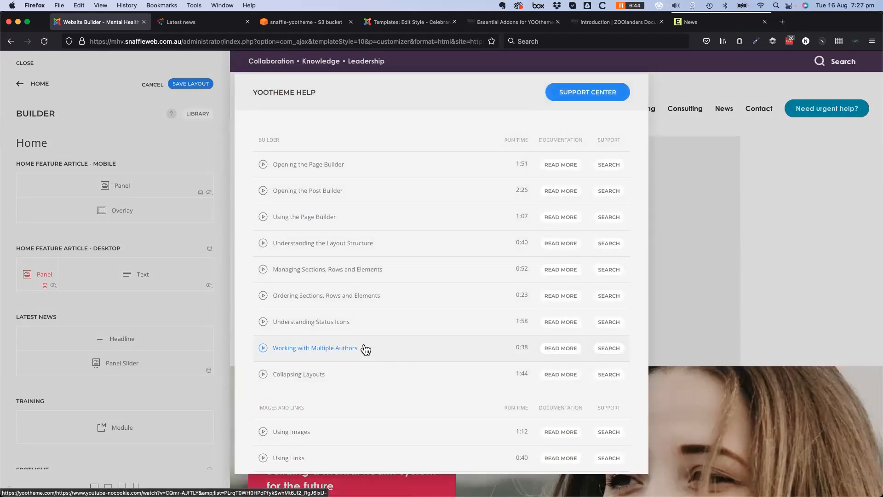
pyautogui.scroll(-2, 341, 358)
pyautogui.scroll(2, 339, 357)
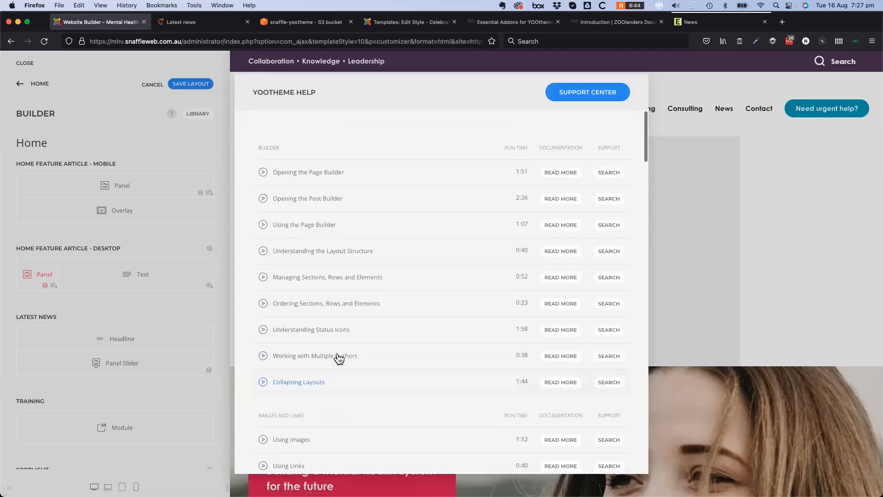
# Play 'Opening the Page Builder', then return to the dashboard and reopen the YOOtheme customizer
pyautogui.click(320, 166)
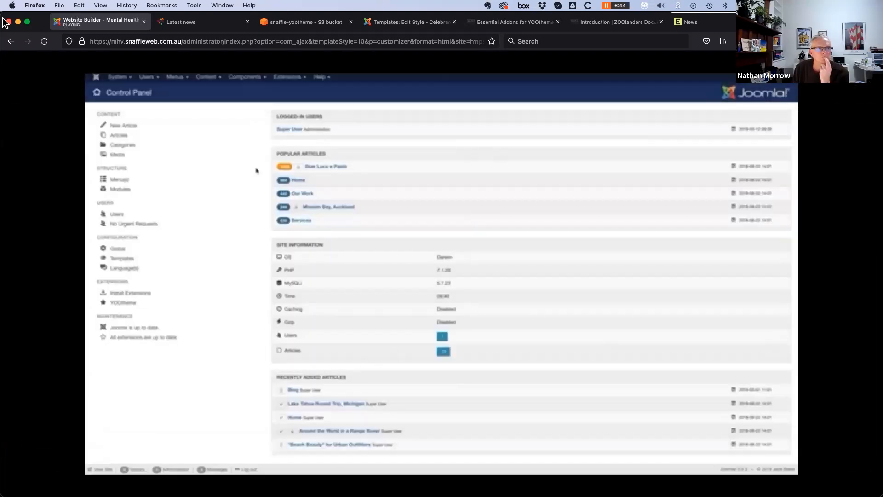
pyautogui.click(11, 41)
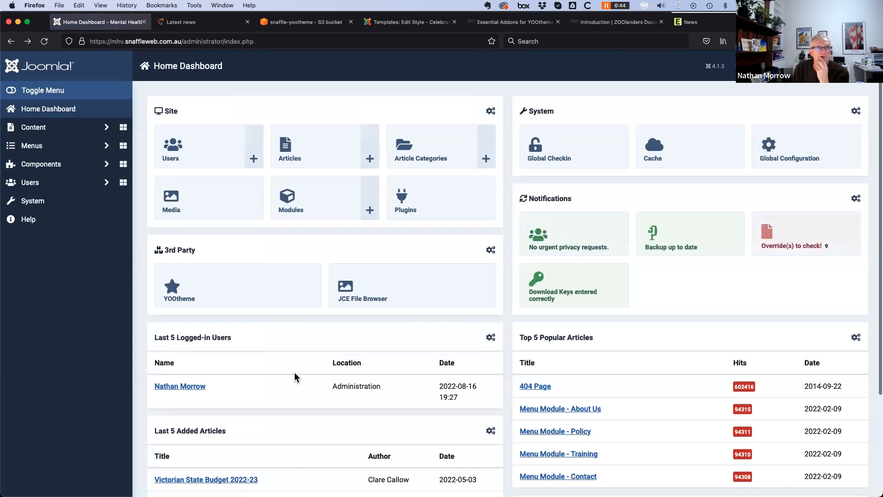
pyautogui.click(184, 299)
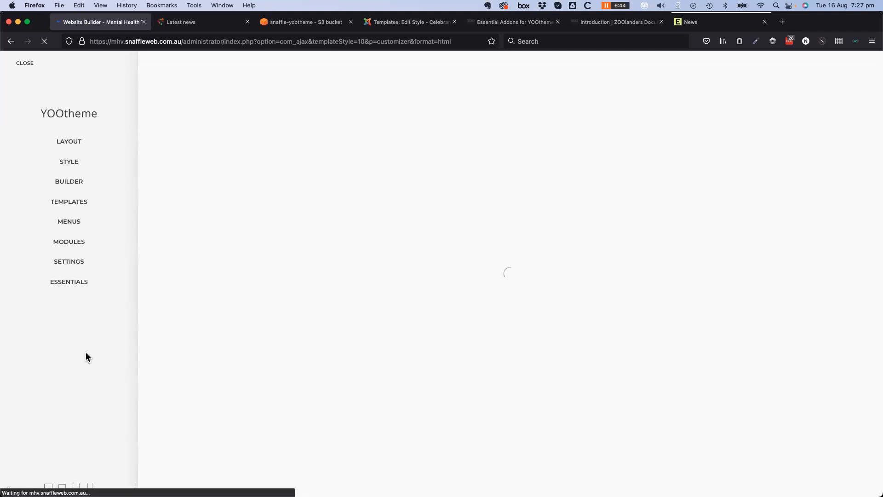
# Scroll through Settings > Advanced theme options, then back out through Settings to the main menu
pyautogui.click(75, 264)
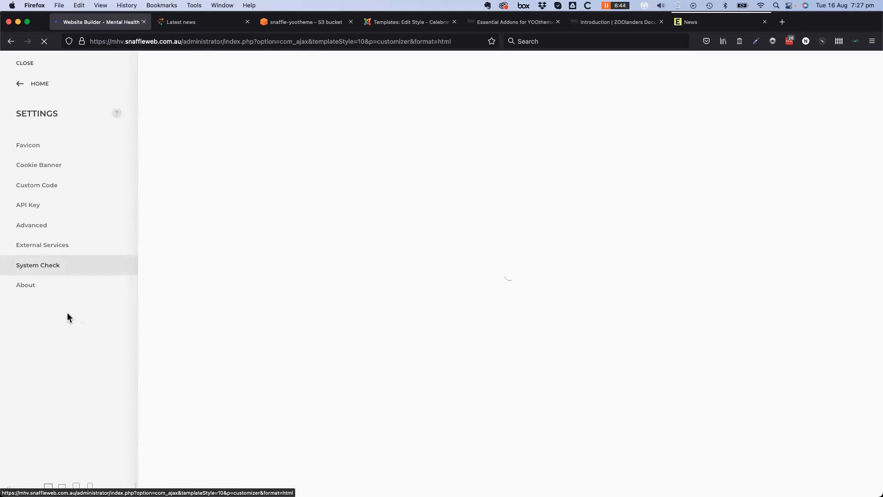
pyautogui.click(35, 226)
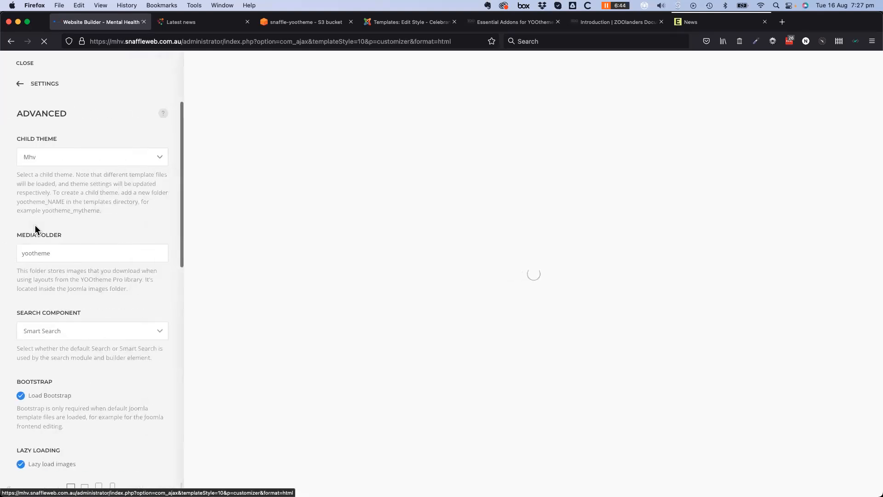
pyautogui.scroll(-4, 91, 440)
pyautogui.scroll(-2, 90, 440)
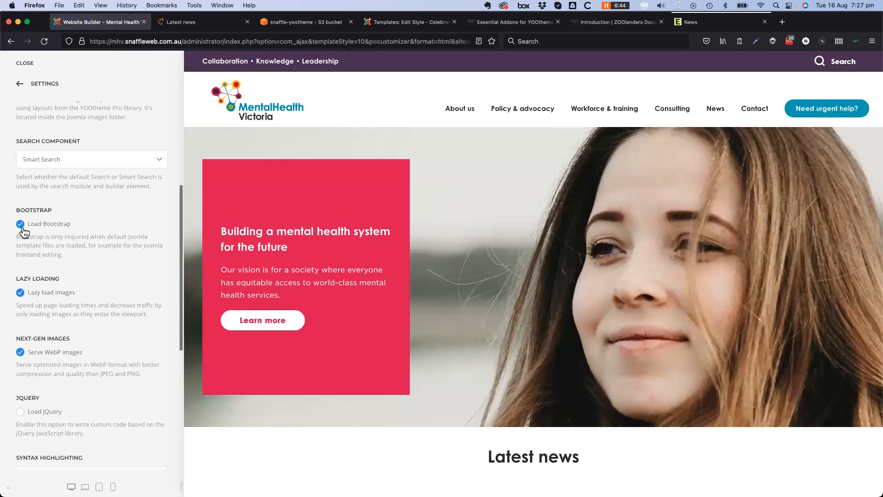
pyautogui.scroll(4, 107, 317)
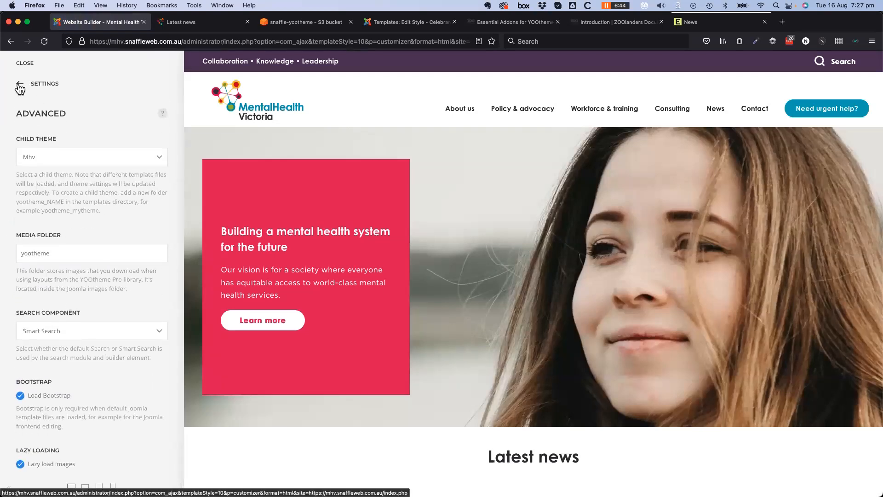
pyautogui.click(19, 87)
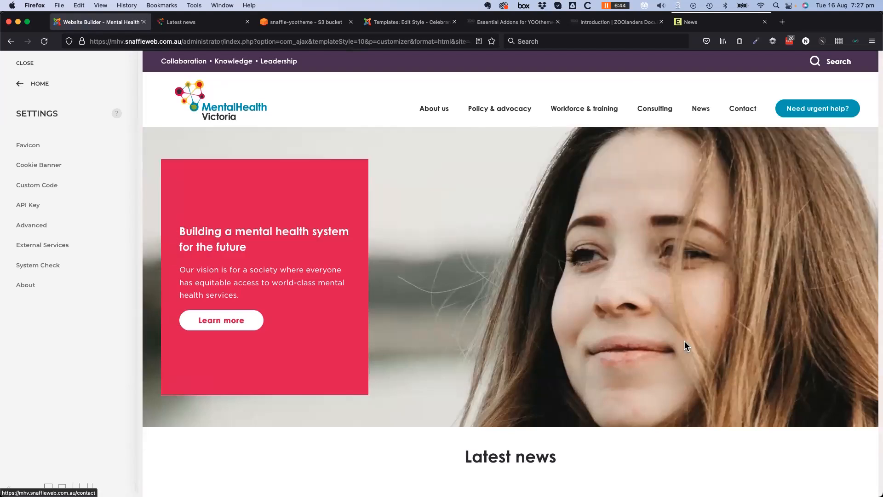
pyautogui.scroll(-15, 686, 346)
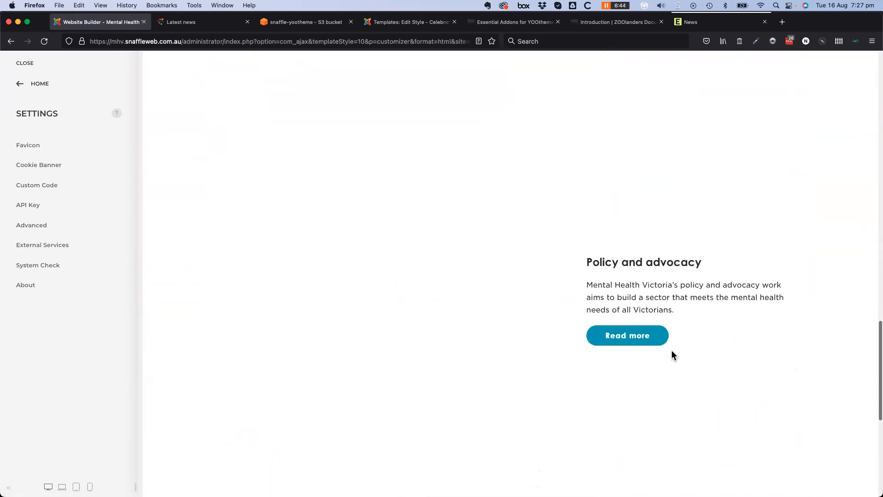
pyautogui.scroll(2, 262, 391)
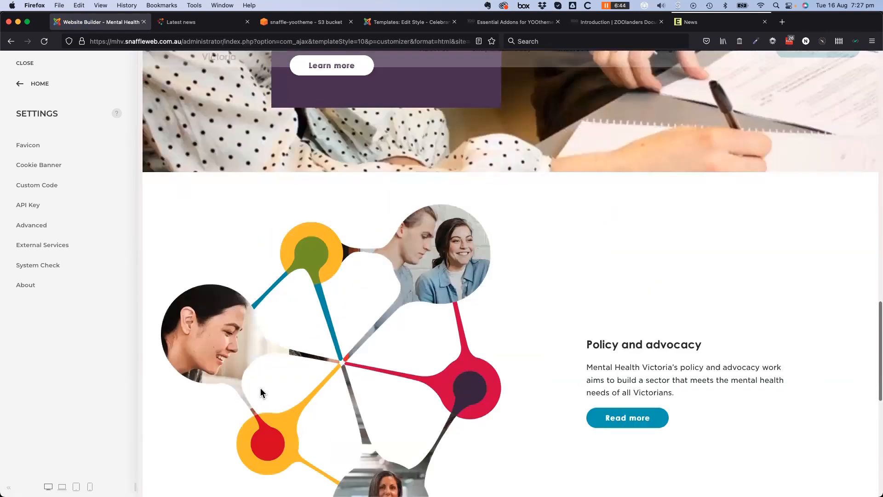
pyautogui.scroll(15, 260, 393)
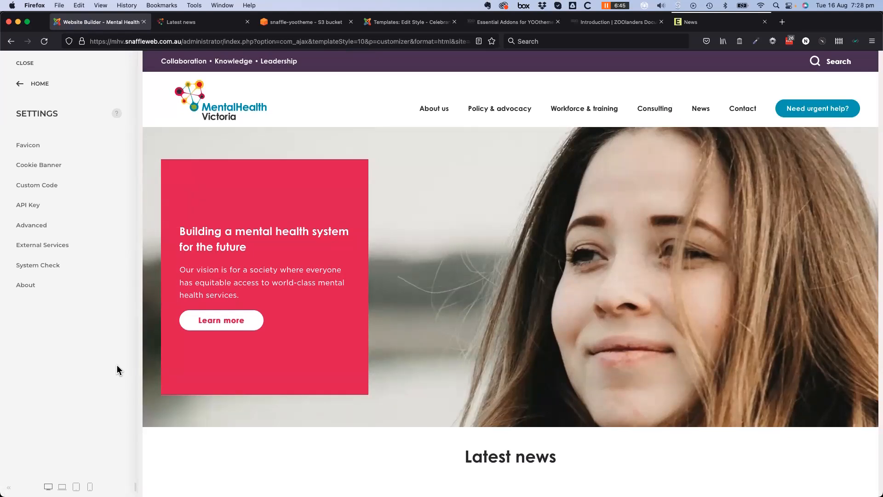
pyautogui.click(17, 87)
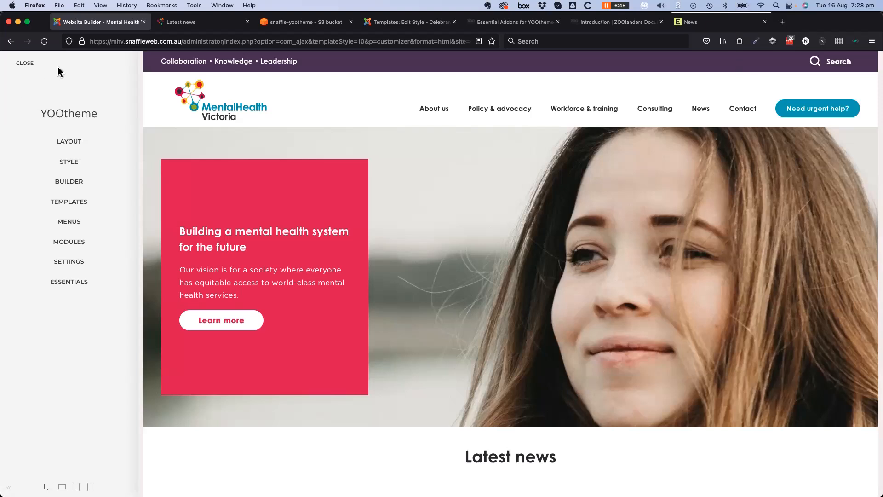
# Scroll through the 52-element library below the Home layout's Panel and close it without adding anything
pyautogui.click(79, 184)
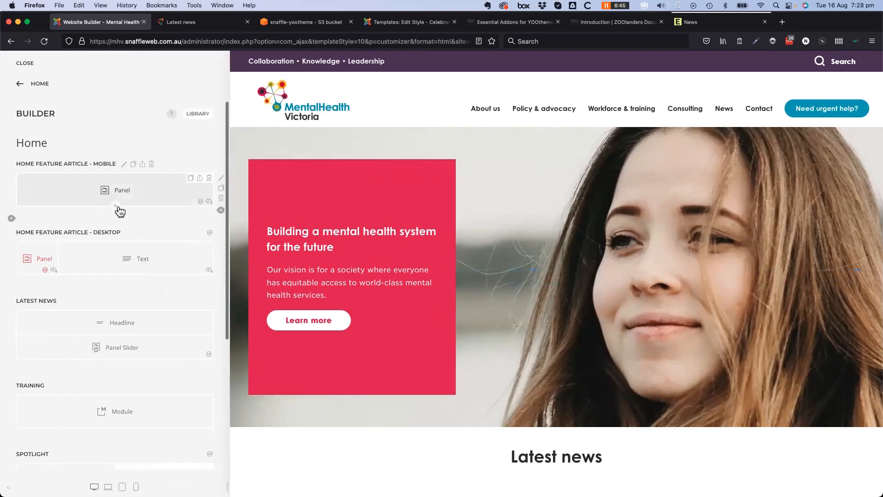
pyautogui.click(116, 206)
pyautogui.scroll(-5, 301, 391)
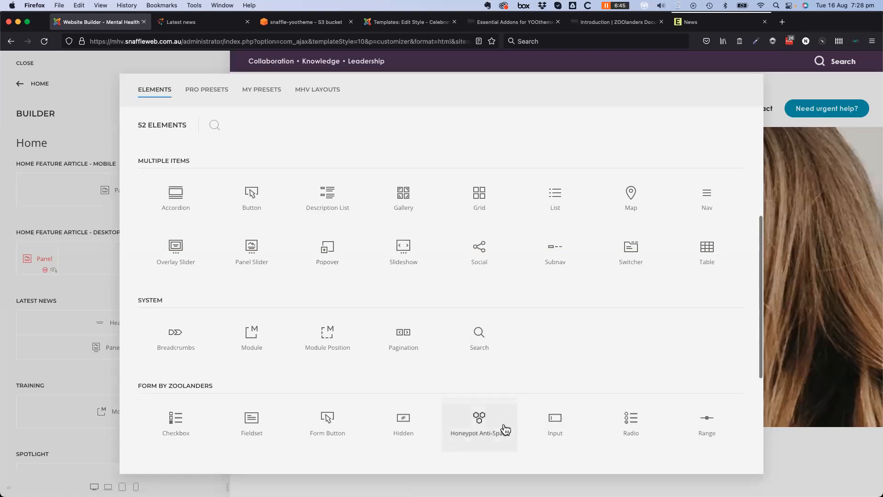
pyautogui.scroll(-5, 539, 400)
pyautogui.scroll(6, 360, 420)
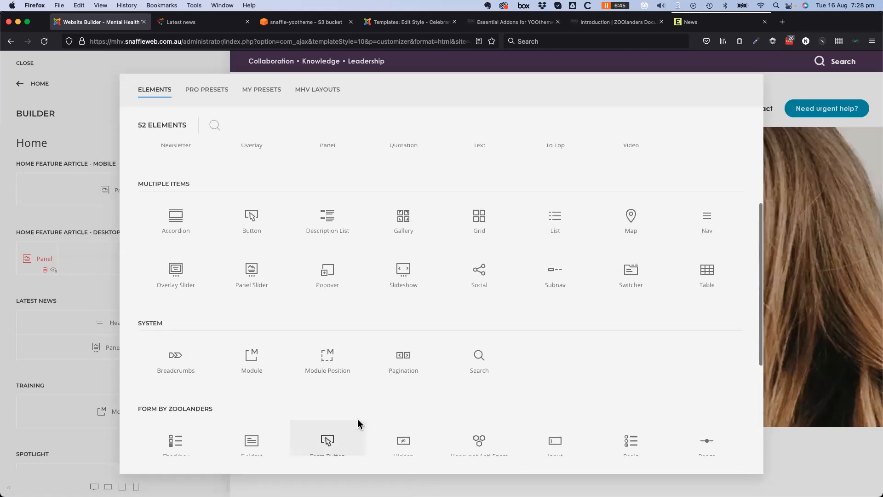
pyautogui.scroll(4, 357, 419)
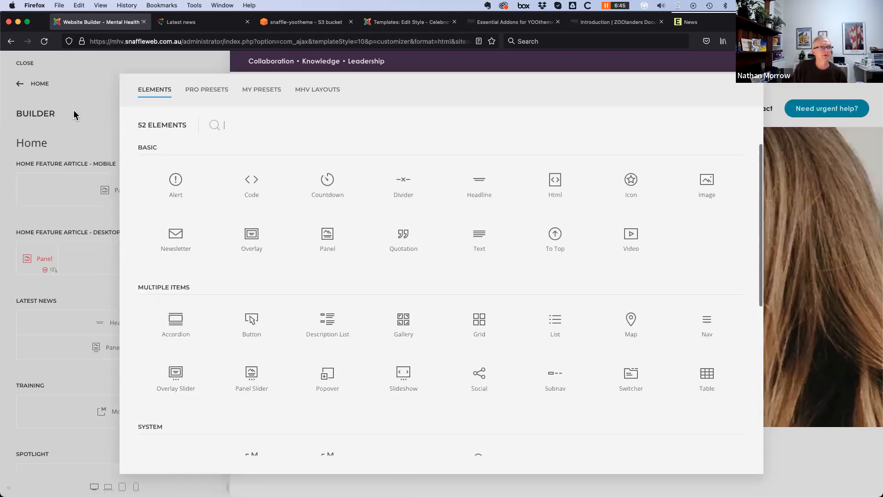
pyautogui.click(73, 115)
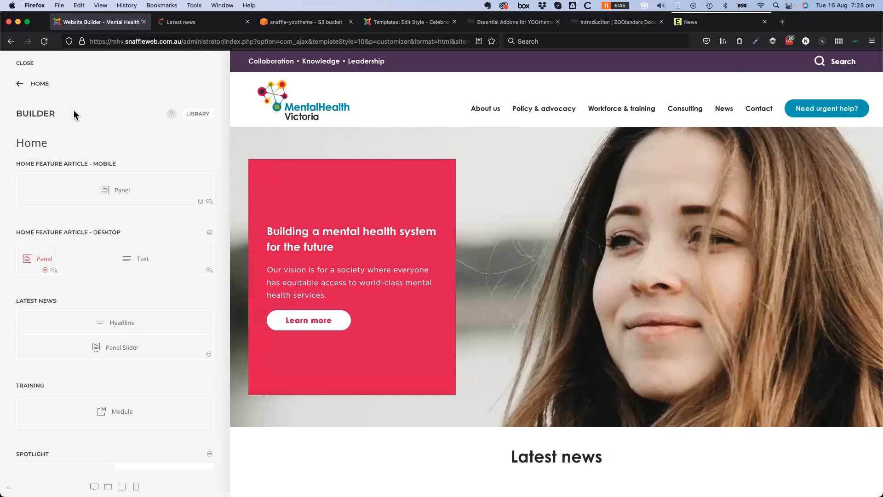
# Go back from the Home builder to YOOtheme's main menu and refocus the browser window
pyautogui.click(21, 84)
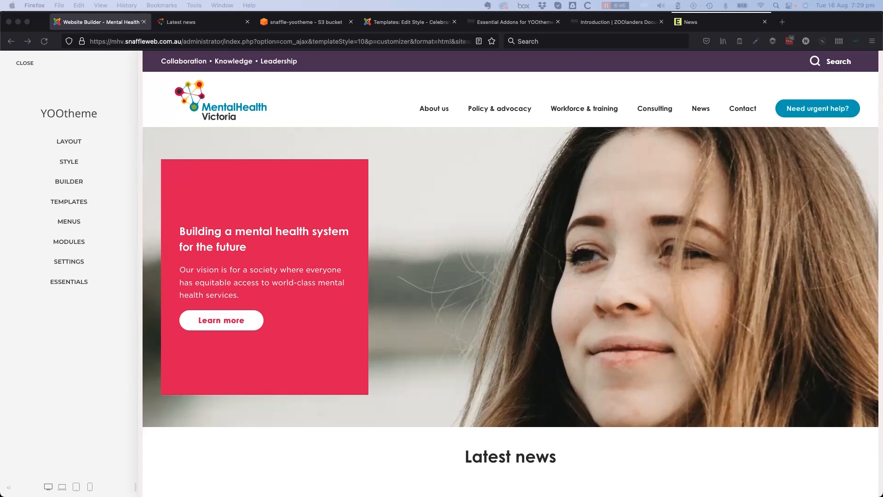
pyautogui.click(22, 73)
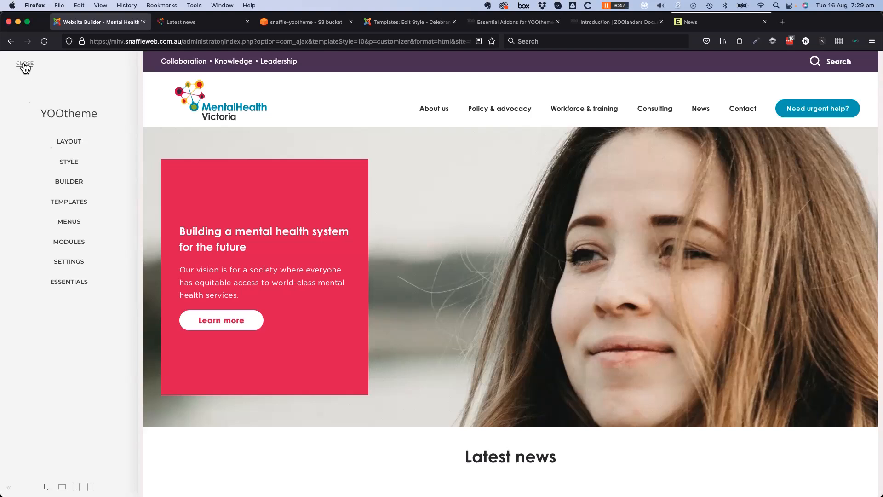
pyautogui.click(25, 64)
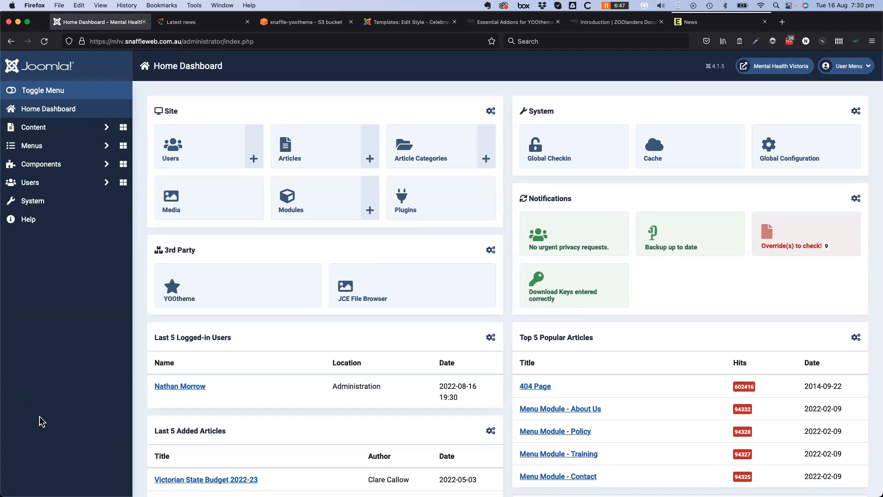
pyautogui.click(222, 287)
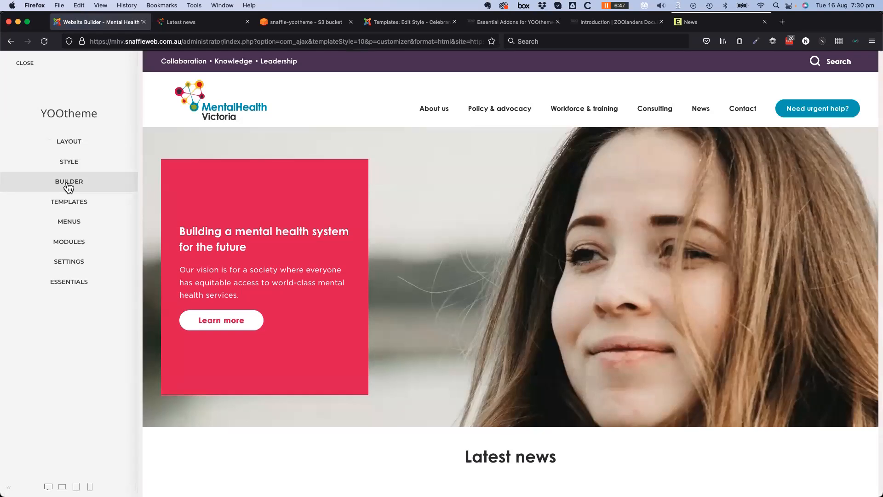
# Inspect a Text element in the Home builder, then load the Latest news page in the preview
pyautogui.click(68, 184)
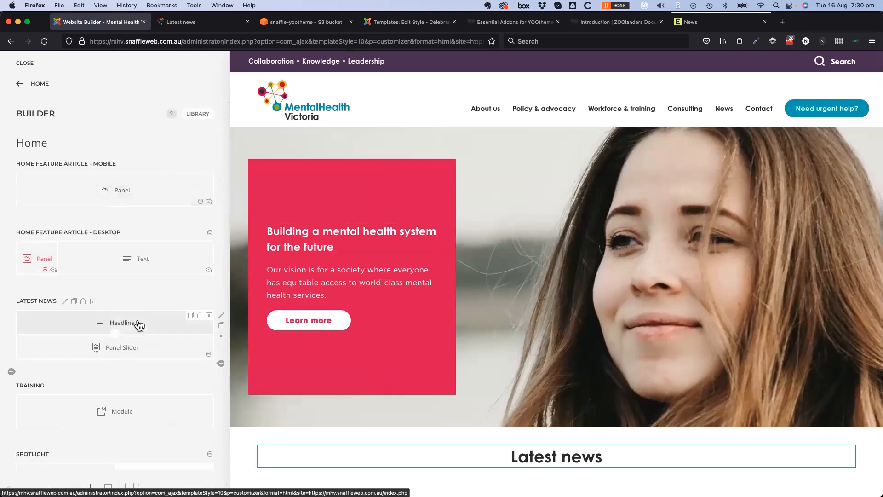
pyautogui.click(154, 265)
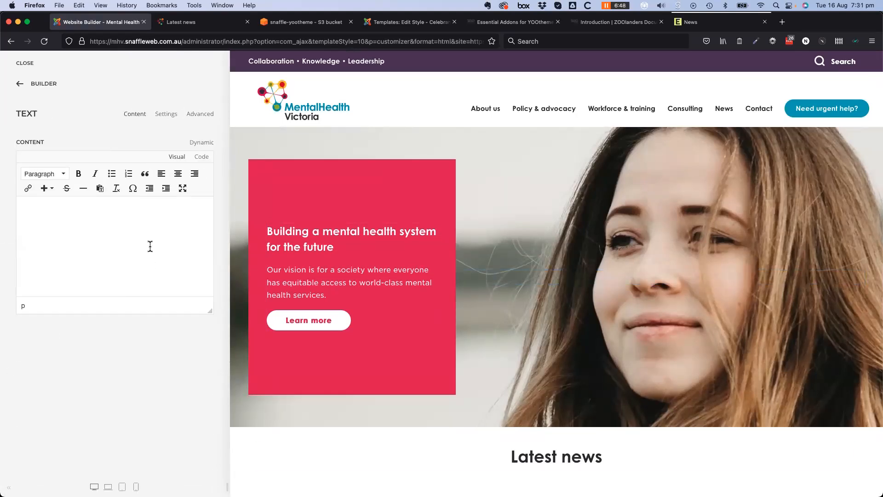
pyautogui.click(22, 83)
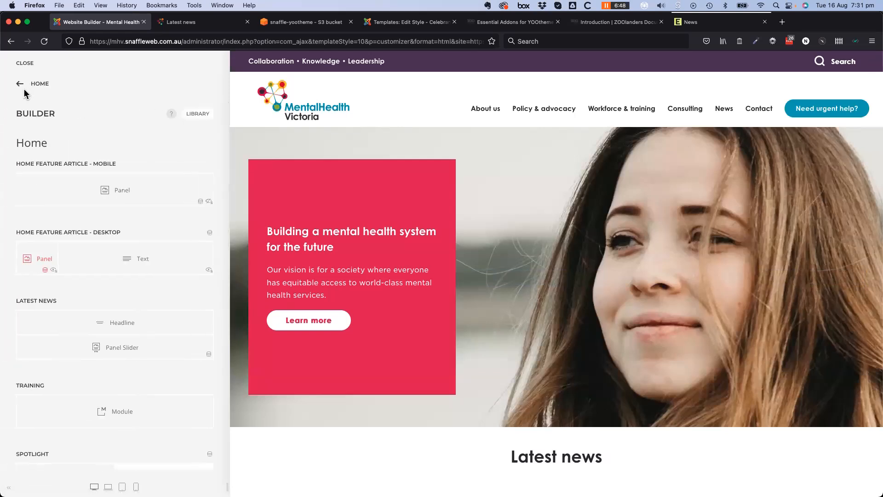
pyautogui.moveTo(728, 114)
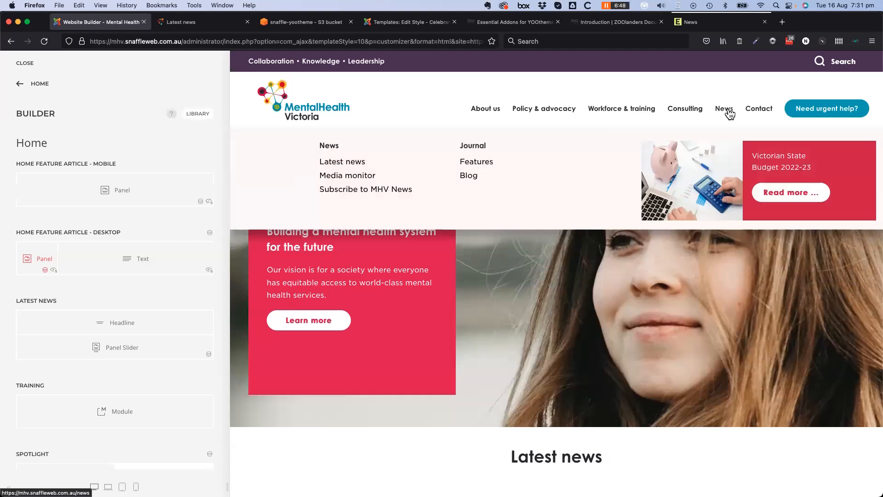
pyautogui.click(728, 114)
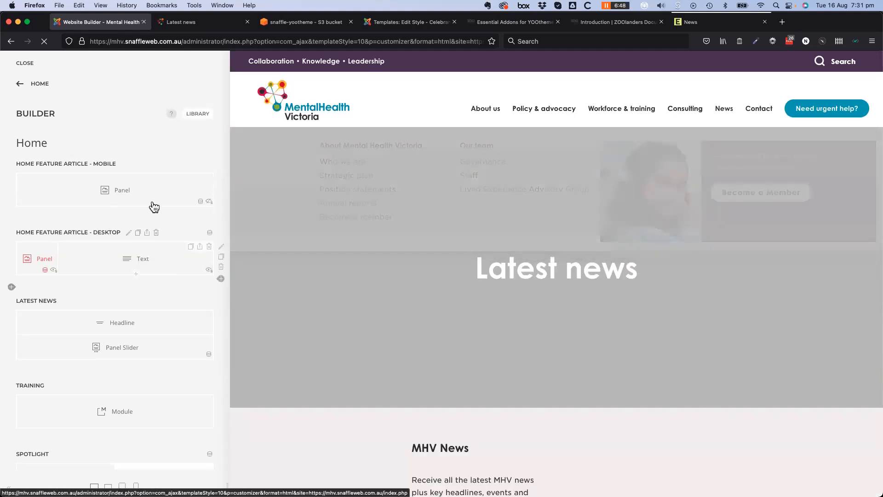
# Open the Category - News template's layout in the builder from the Templates list
pyautogui.click(21, 87)
pyautogui.click(64, 207)
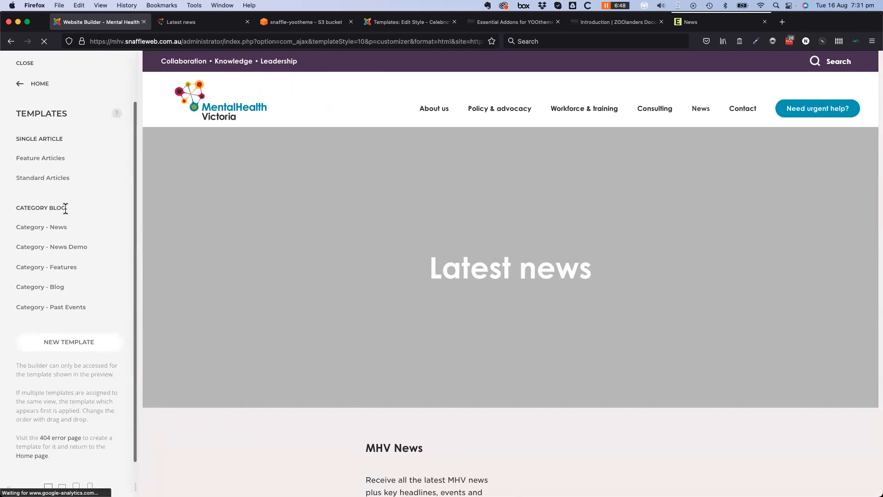
pyautogui.click(55, 227)
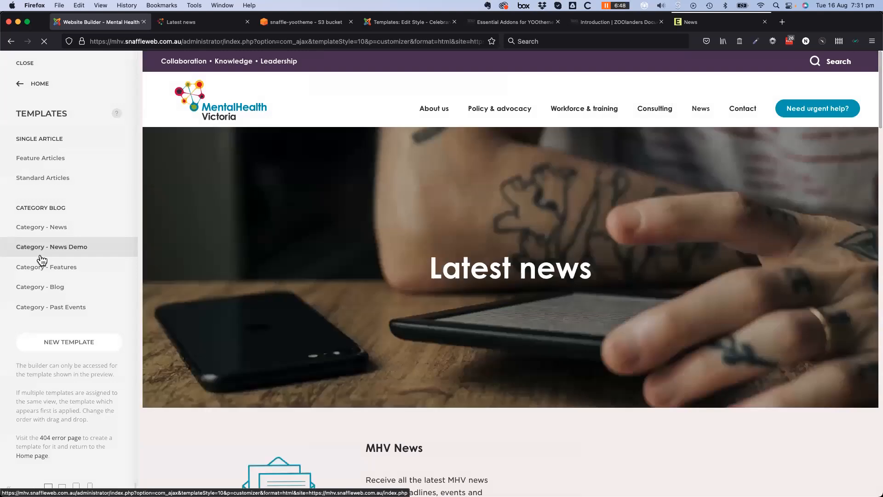
pyautogui.click(116, 227)
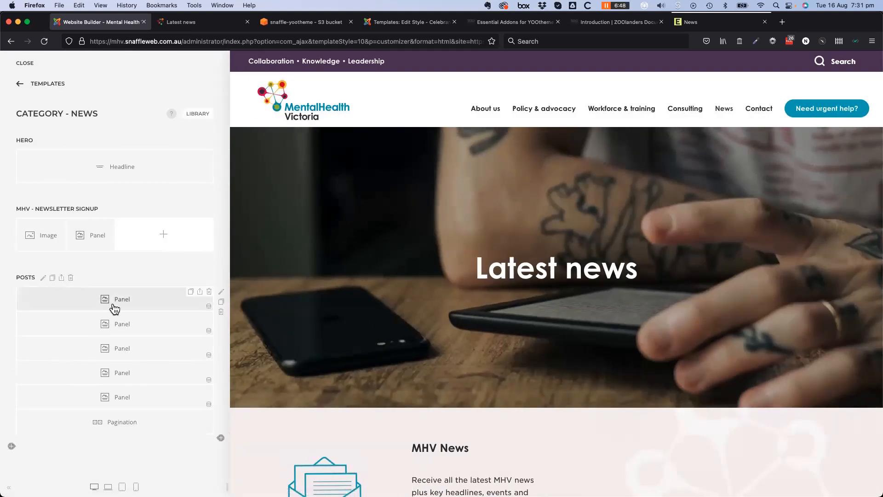
# Edit the first Posts panel and scroll the Dynamic sources available for its Title
pyautogui.click(131, 300)
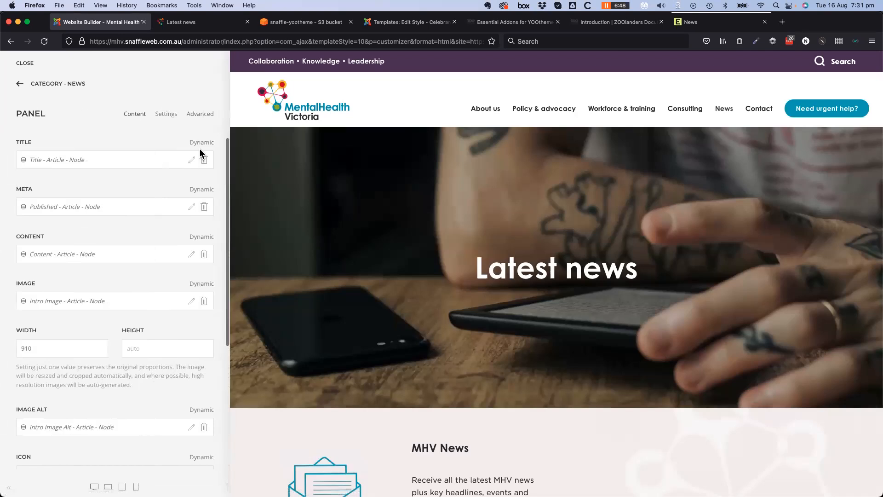
pyautogui.click(201, 144)
pyautogui.scroll(-15, 127, 307)
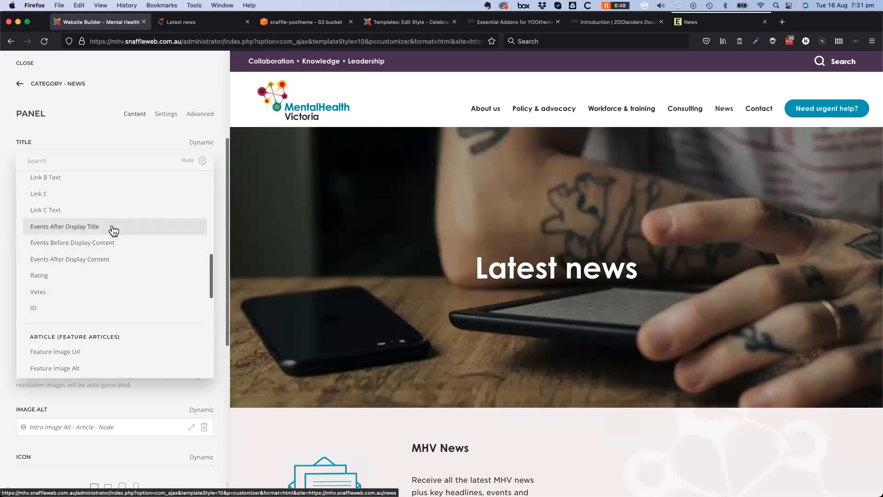
pyautogui.scroll(2, 128, 243)
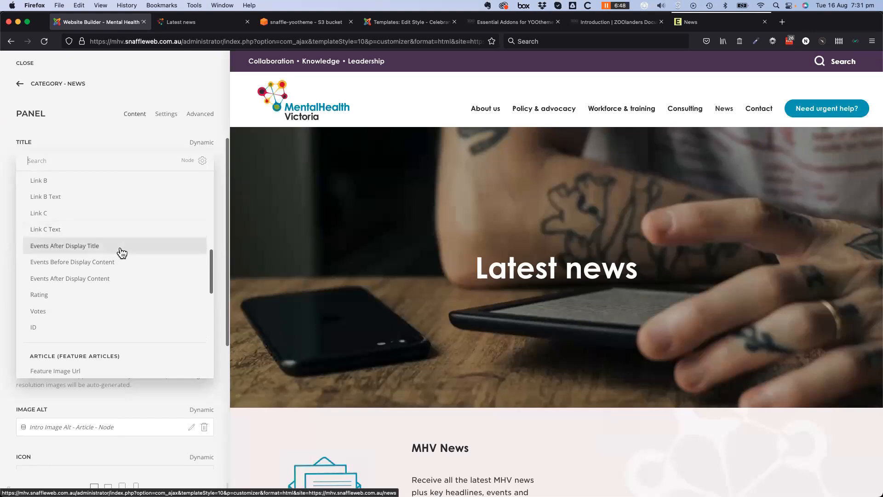
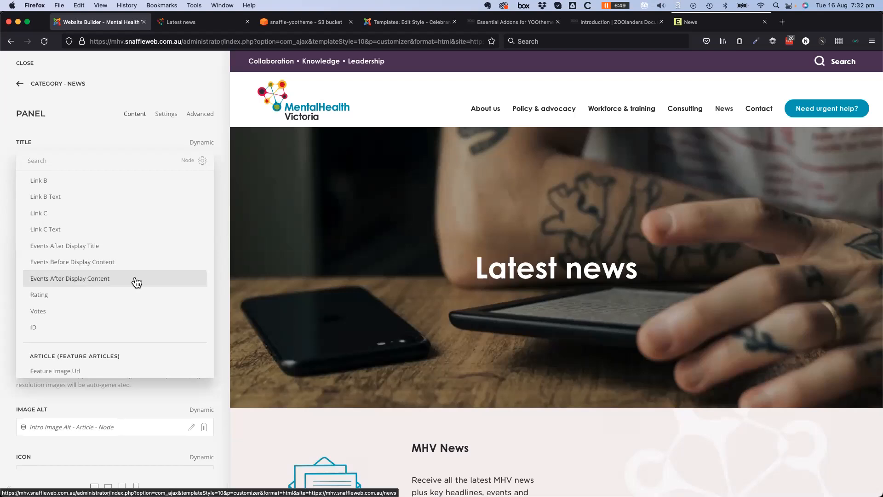
# Close the Title's dynamic field list and go back to the Category - News template layout
pyautogui.scroll(-5, 142, 344)
pyautogui.scroll(-5, 144, 350)
pyautogui.scroll(10, 144, 347)
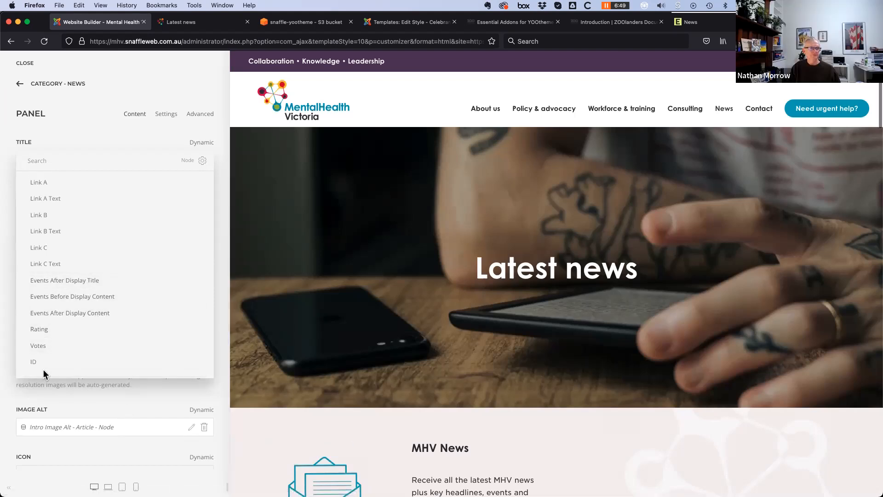
pyautogui.click(75, 393)
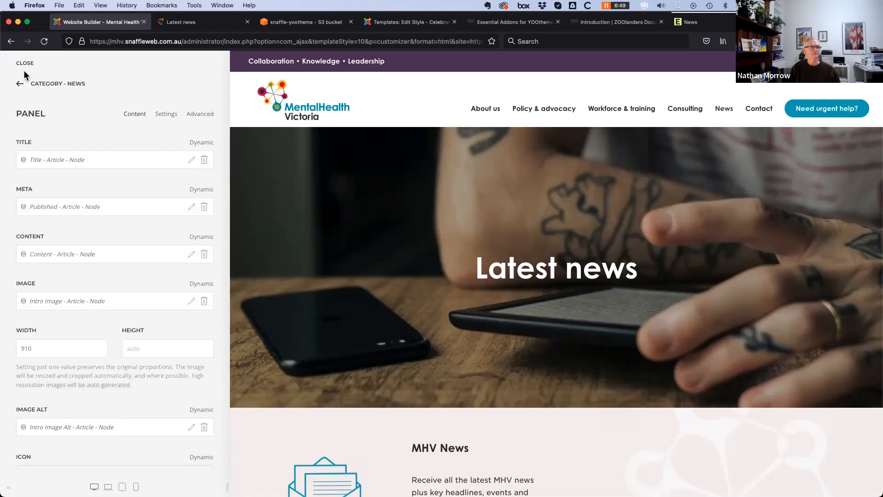
pyautogui.click(20, 85)
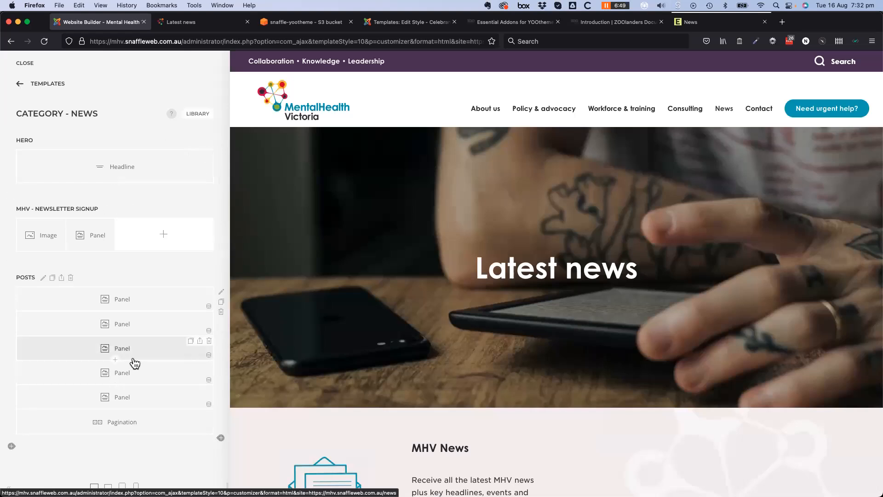
pyautogui.scroll(-3, 378, 402)
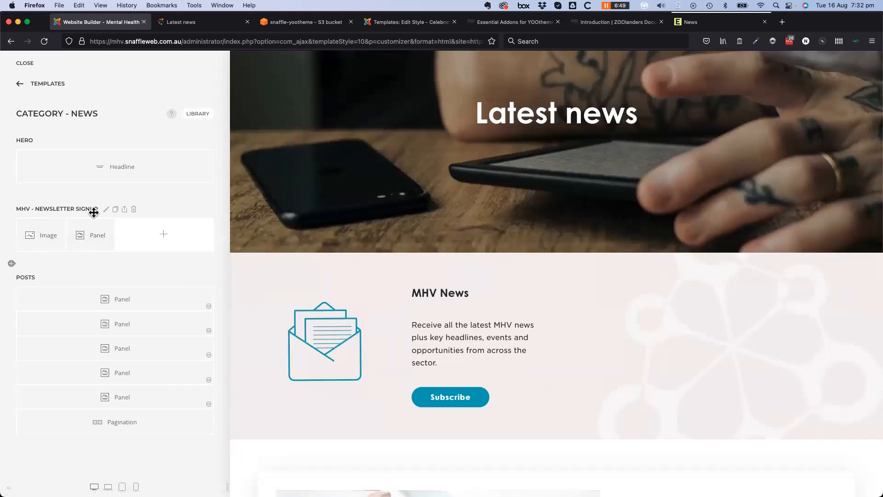
# In the MHV - Newsletter Signup section settings, set Animation to Slide Right 100% with 200 delay
pyautogui.click(106, 209)
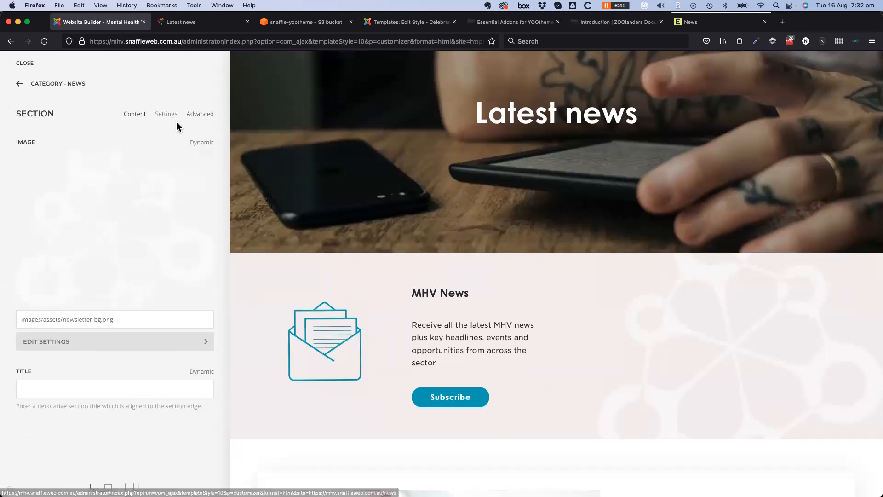
pyautogui.click(205, 116)
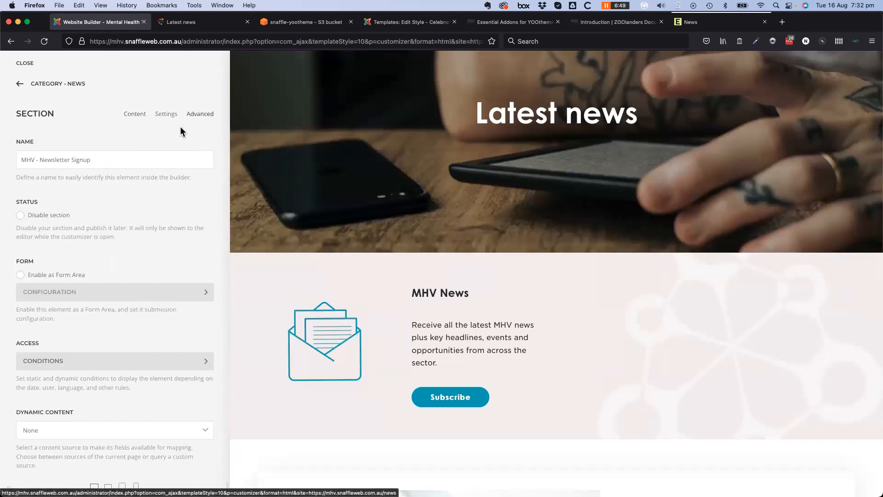
pyautogui.scroll(-3, 176, 122)
pyautogui.click(166, 114)
pyautogui.scroll(-10, 103, 434)
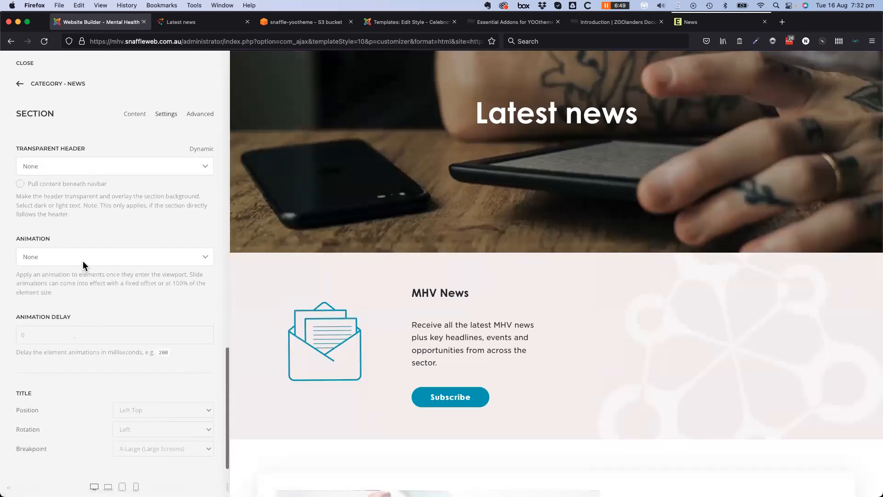
pyautogui.click(83, 265)
pyautogui.click(82, 258)
pyautogui.click(82, 259)
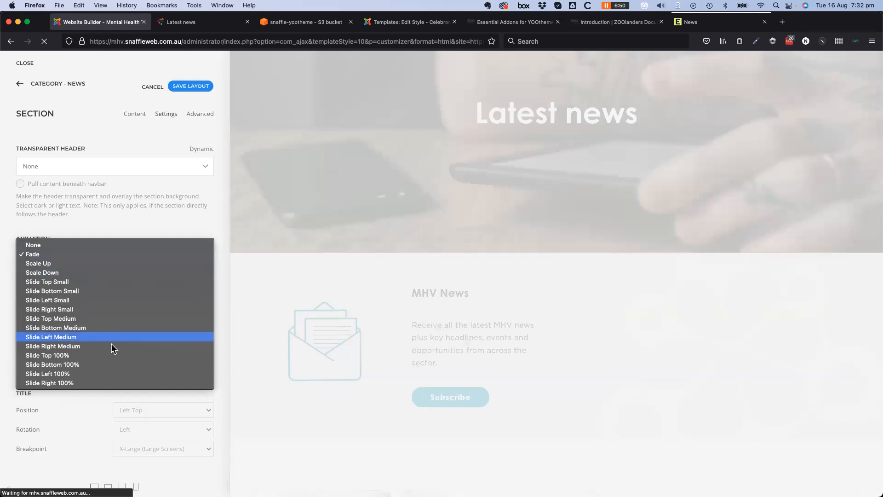
pyautogui.click(105, 382)
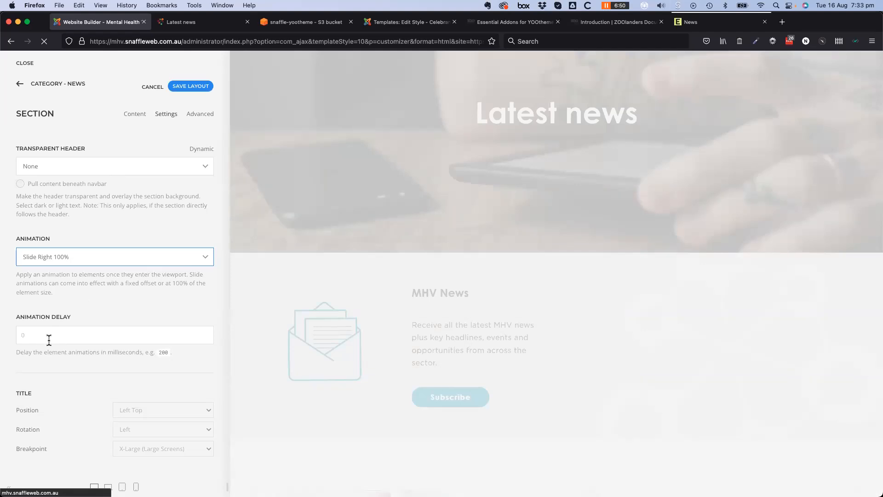
pyautogui.click(80, 327)
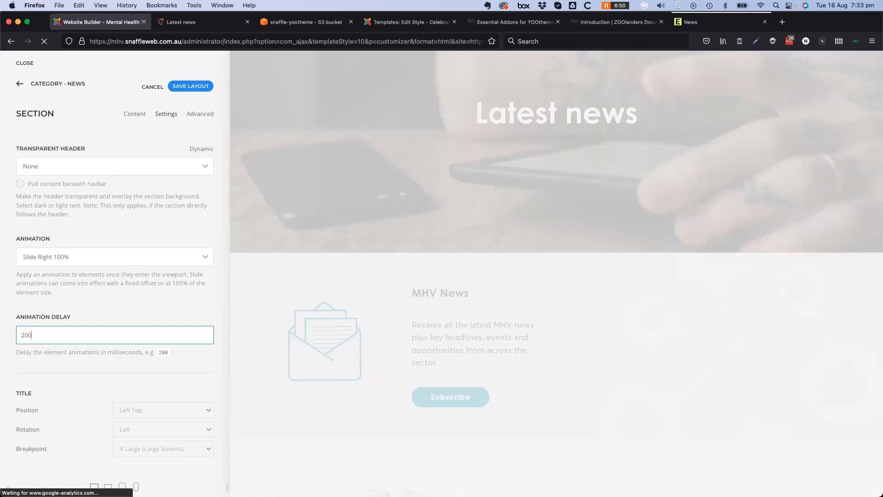
pyautogui.moveTo(39, 410)
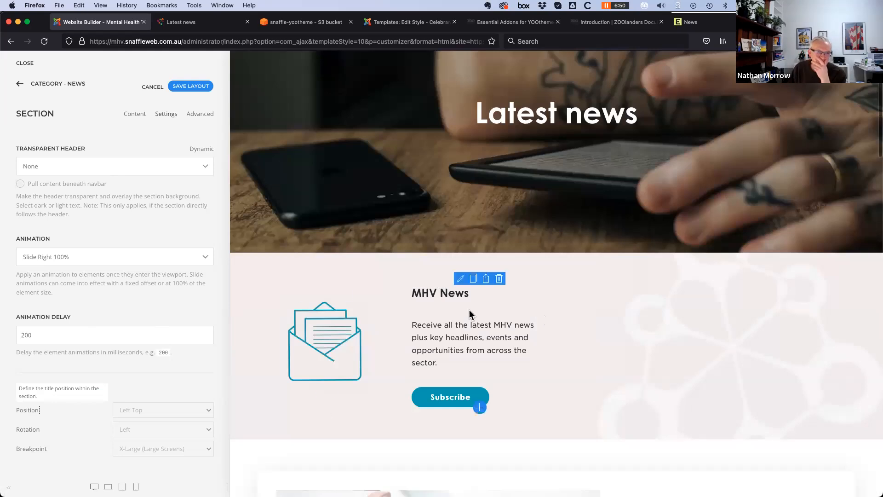
# Save the template layout with the Slide Right 100% section animation
pyautogui.click(192, 86)
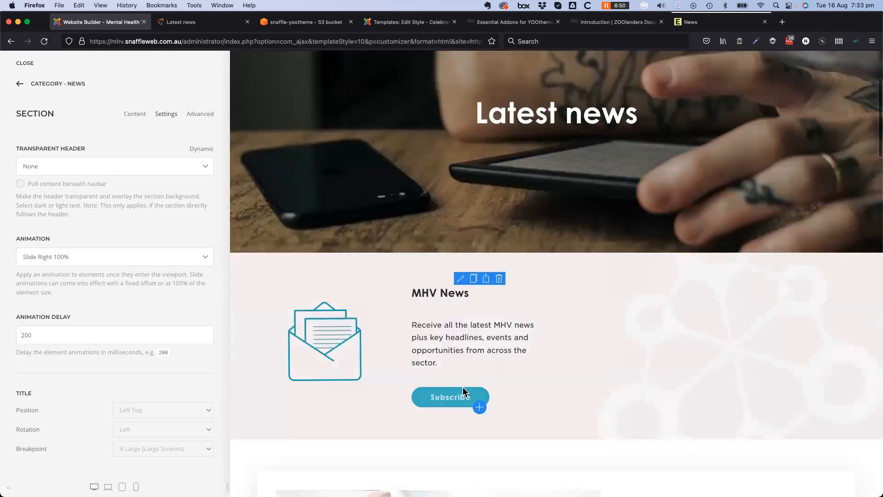
pyautogui.scroll(-10, 438, 409)
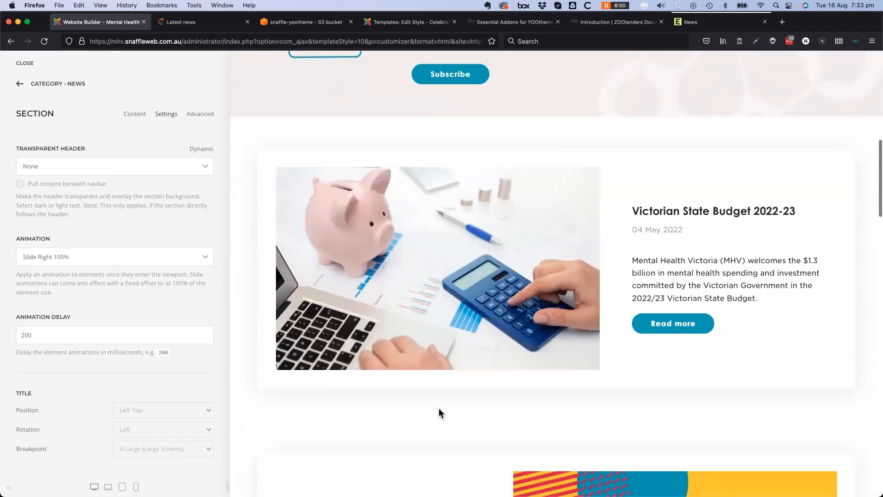
pyautogui.scroll(10, 441, 405)
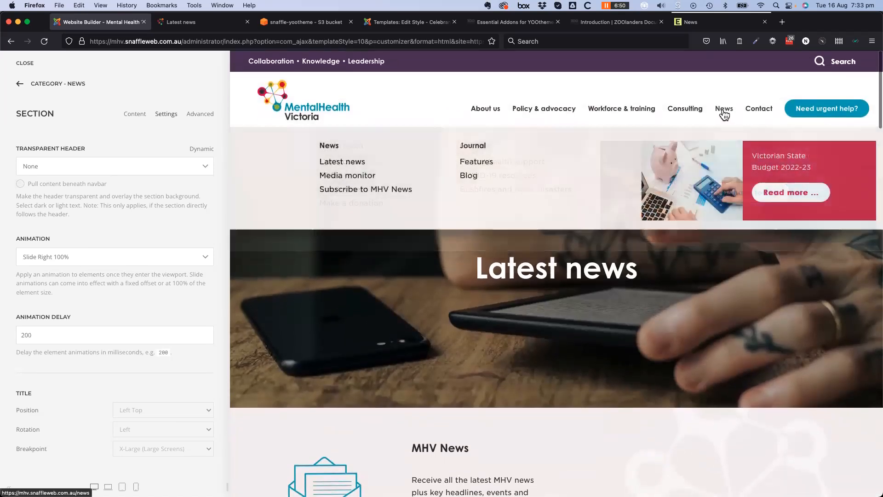
# Reload the News page in the preview and scroll through the news articles
pyautogui.click(724, 113)
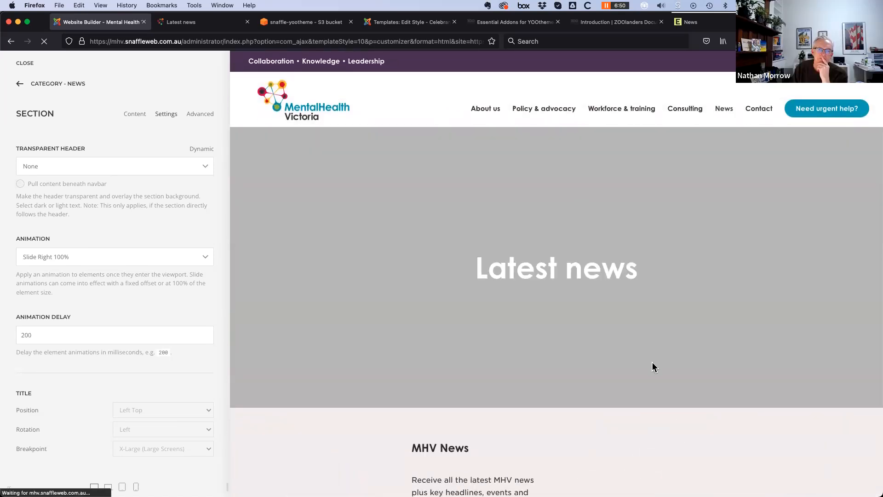
pyautogui.scroll(-1, 651, 371)
pyautogui.scroll(-5, 651, 371)
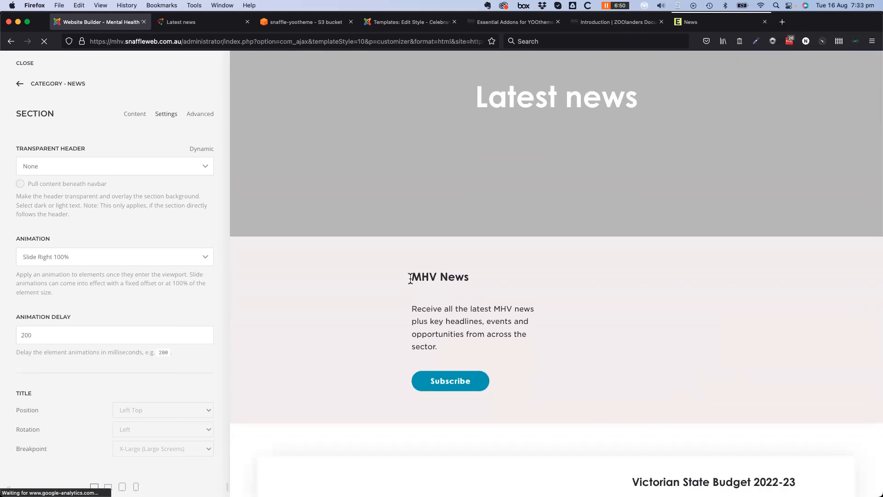
pyautogui.scroll(-5, 394, 414)
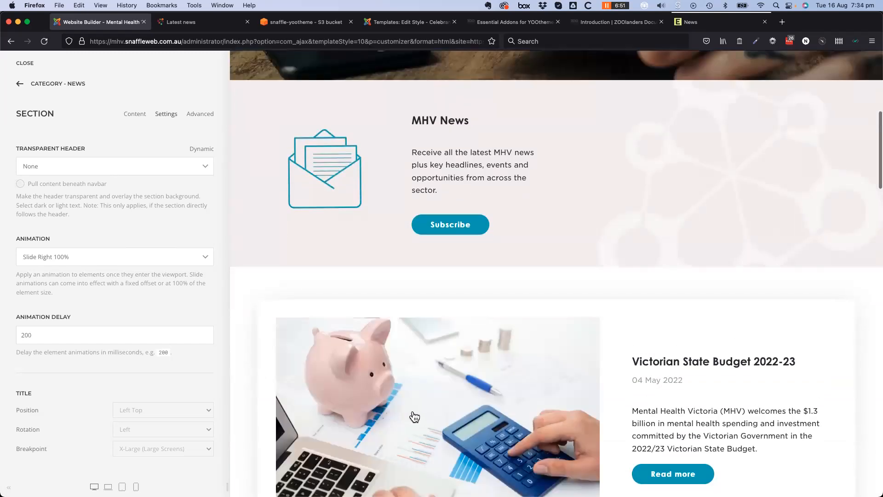
pyautogui.scroll(-8, 414, 417)
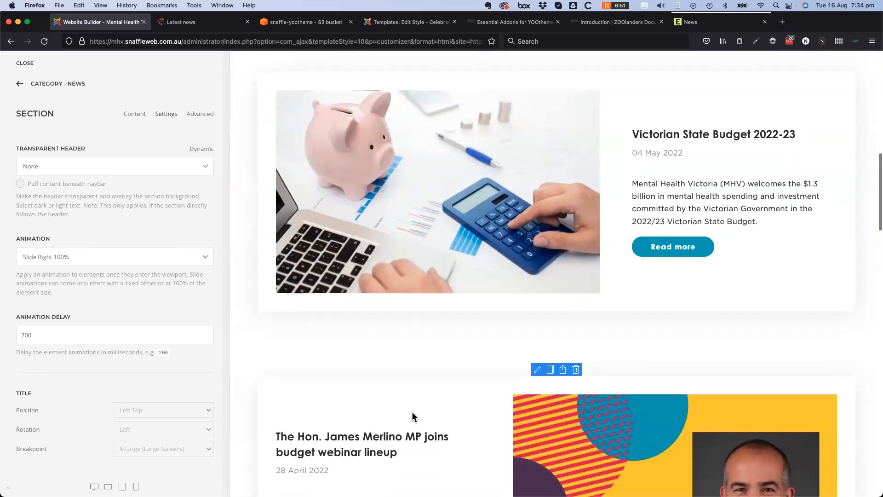
pyautogui.scroll(15, 413, 419)
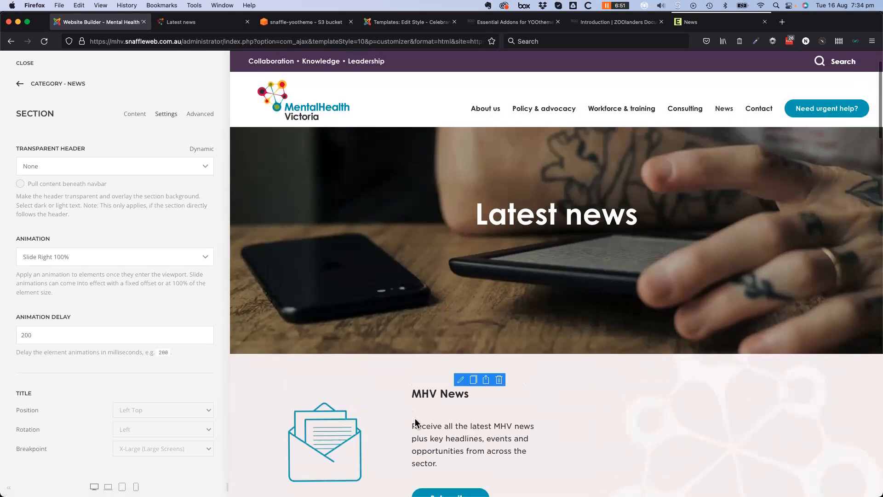
pyautogui.scroll(-15, 413, 421)
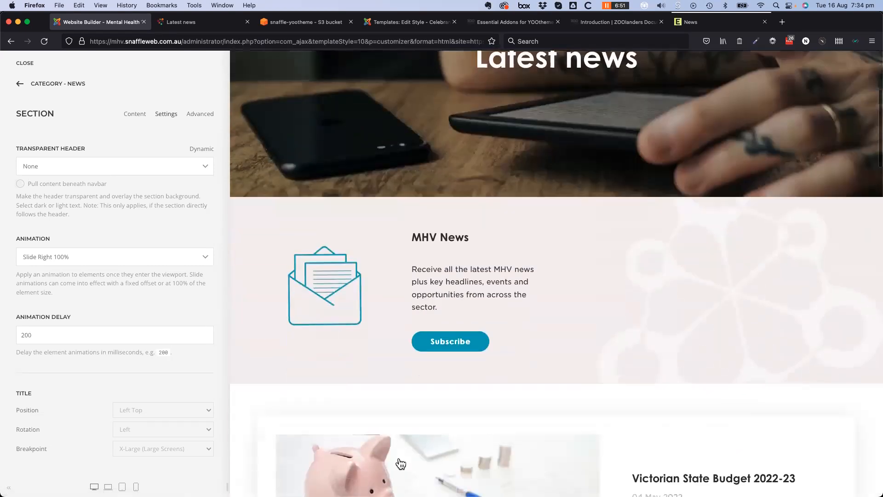
pyautogui.scroll(-14, 402, 458)
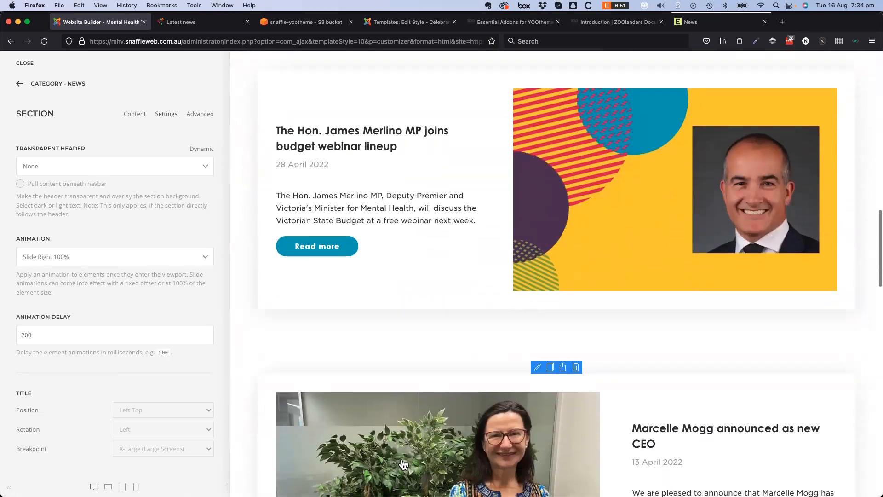
pyautogui.scroll(-2, 402, 460)
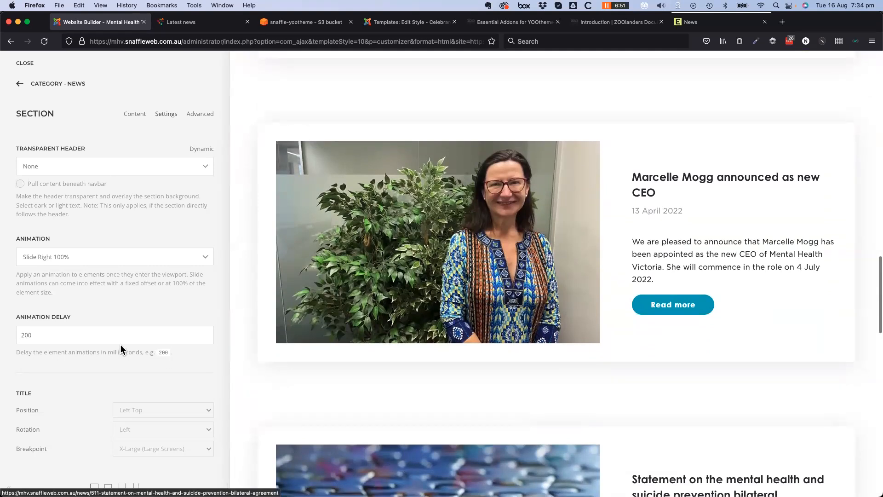
pyautogui.scroll(-1, 126, 346)
pyautogui.scroll(3, 126, 347)
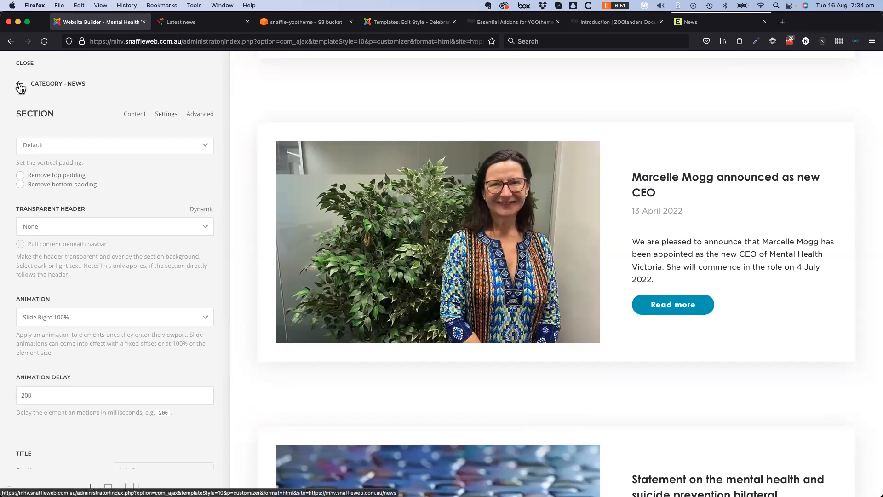
pyautogui.scroll(6, 419, 329)
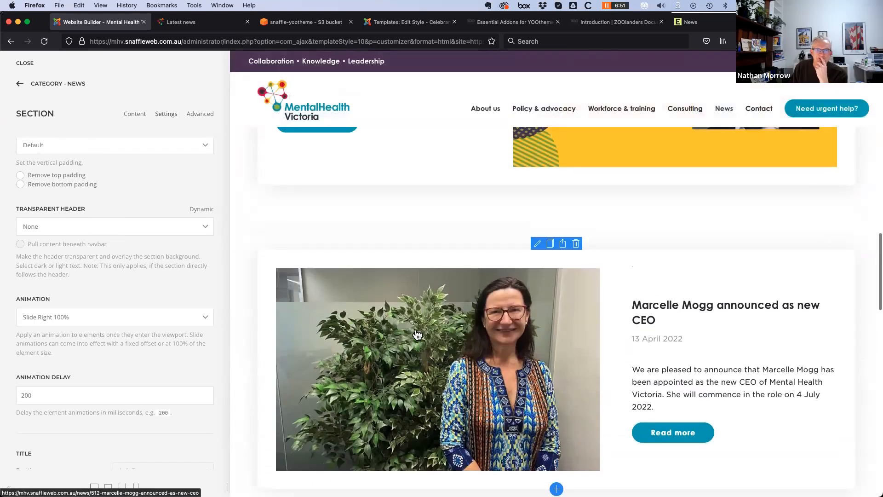
pyautogui.scroll(9, 416, 331)
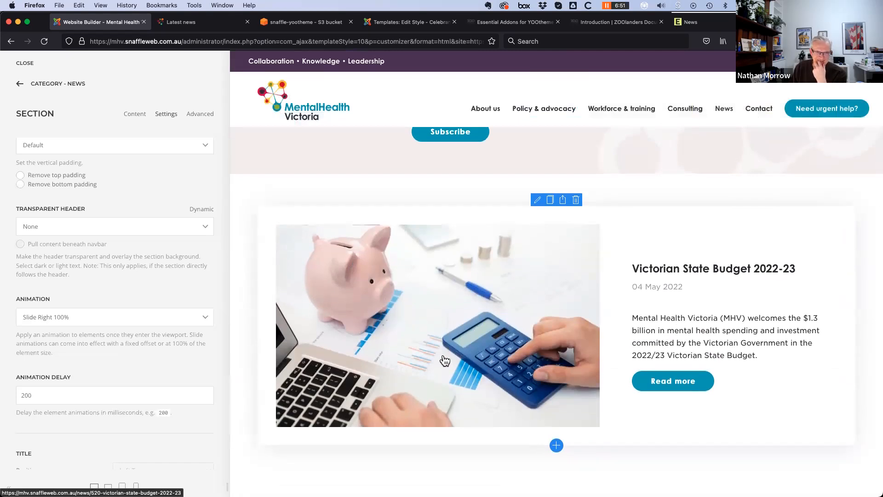
pyautogui.scroll(-4, 508, 395)
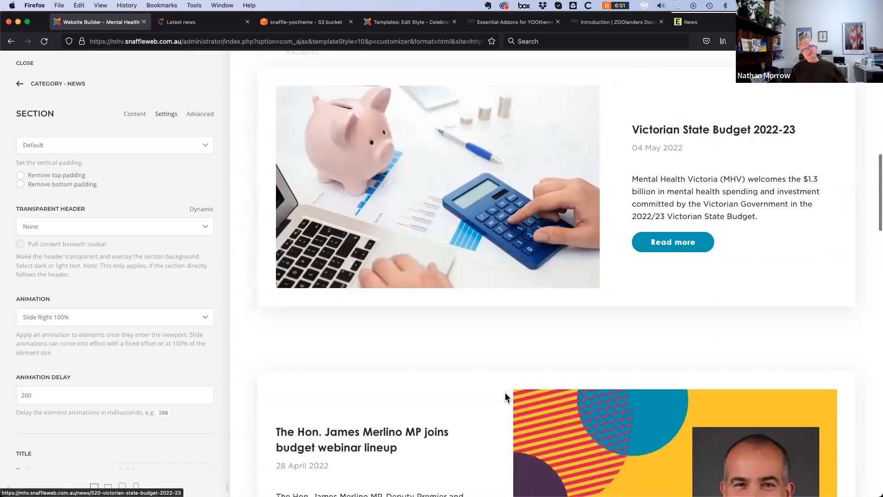
pyautogui.scroll(-4, 489, 327)
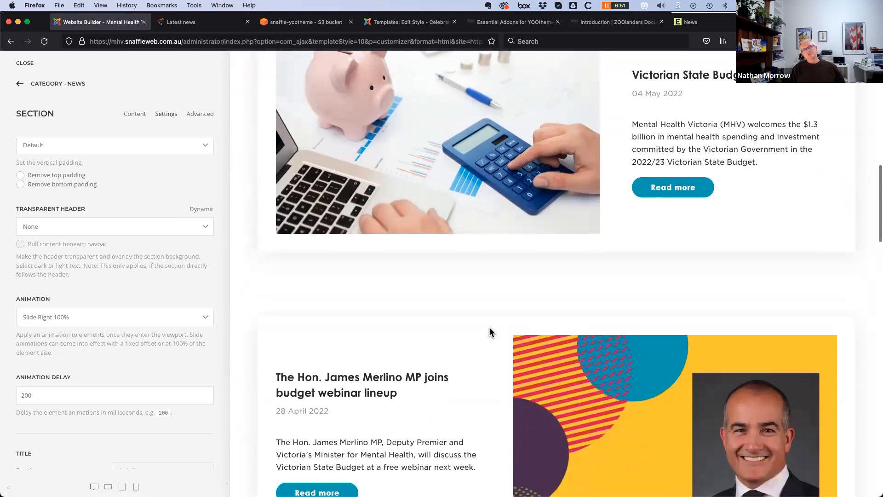
pyautogui.scroll(-8, 488, 331)
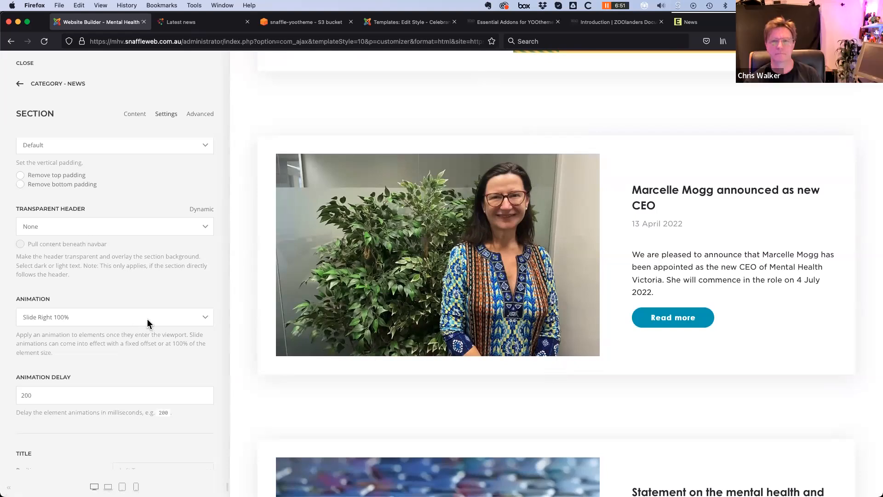
pyautogui.scroll(-3, 147, 321)
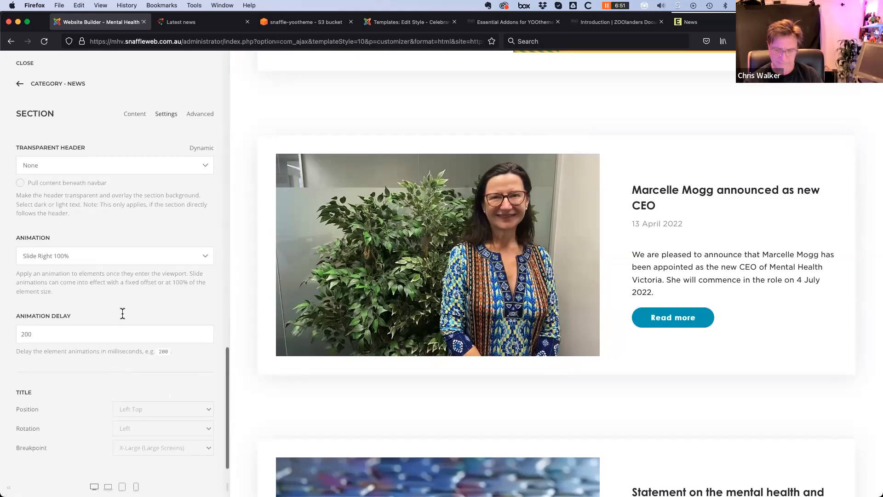
# Change the section's Animation to None and save the News category layout
pyautogui.click(118, 257)
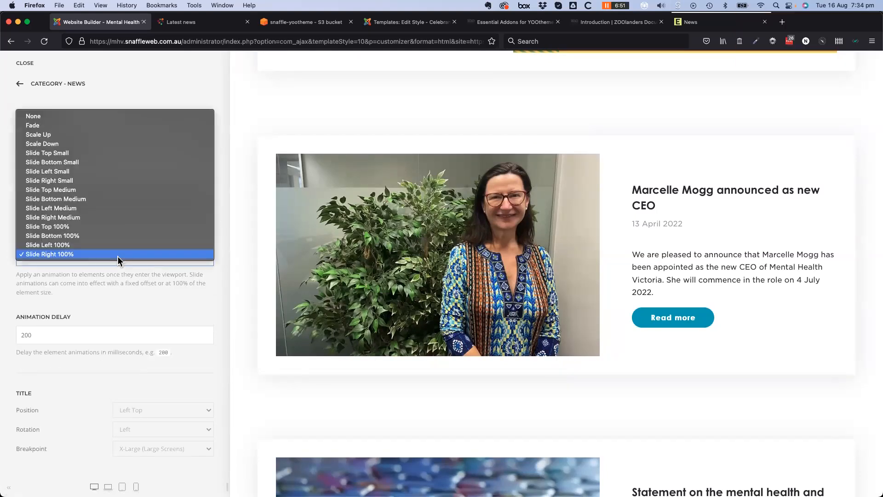
pyautogui.click(36, 116)
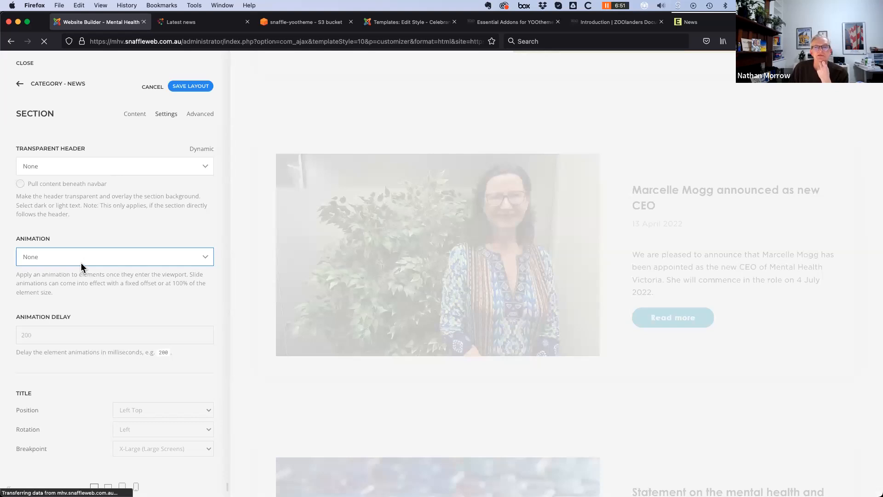
pyautogui.scroll(3, 121, 339)
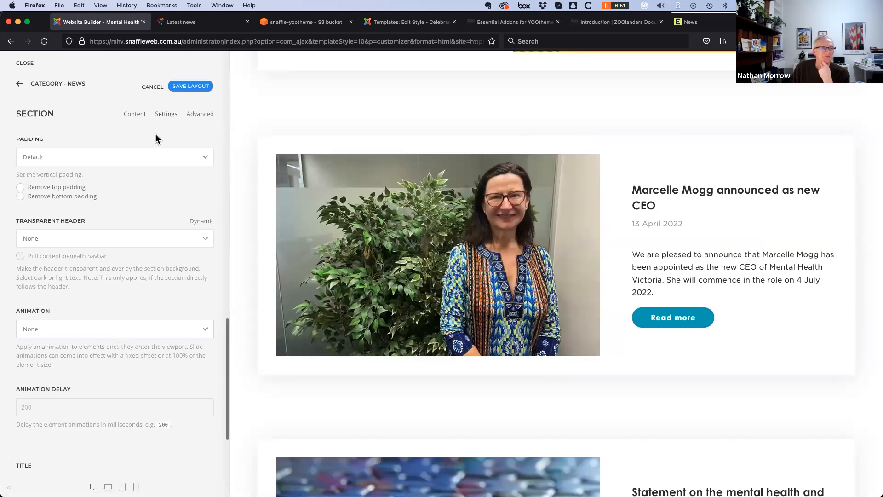
pyautogui.click(195, 88)
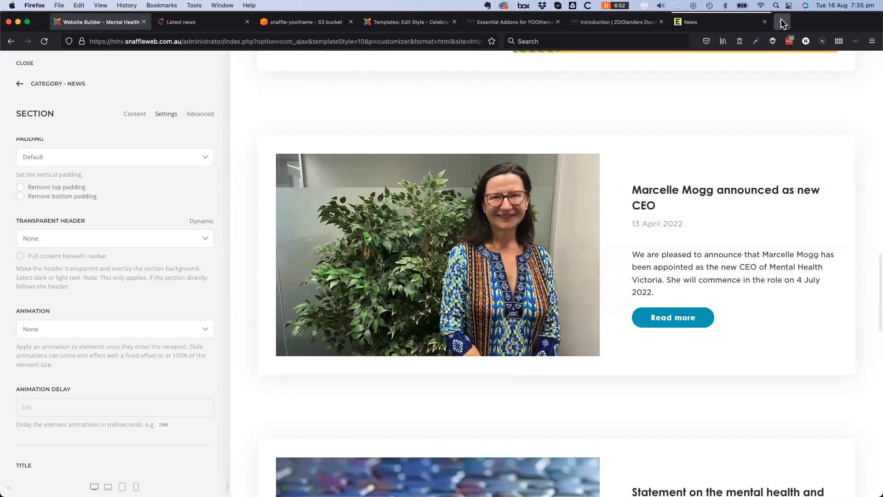
# Load the Celebrant Training NZ website in a new Firefox tab
pyautogui.click(782, 22)
pyautogui.write('celebranttraining.co.nz/')
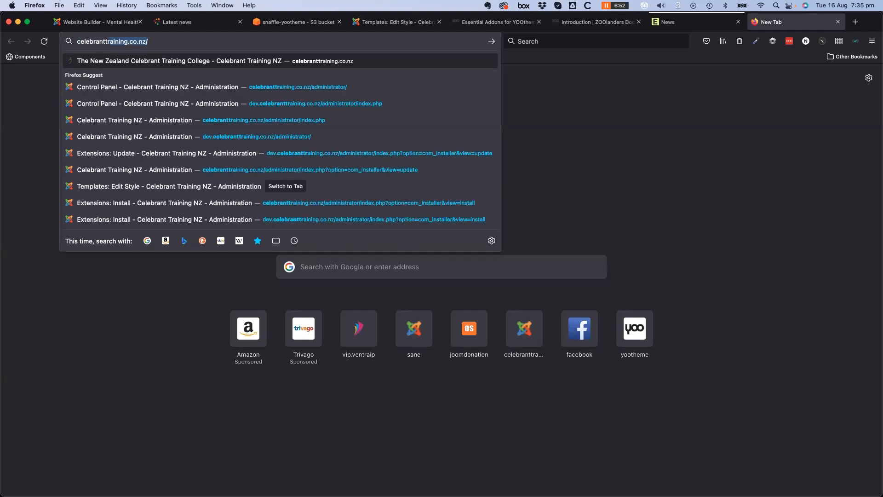
pyautogui.press('Return')
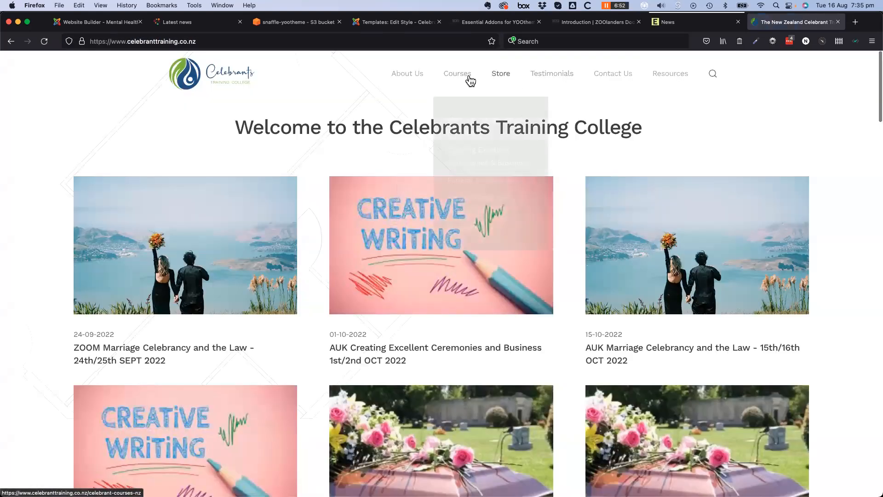
# Browse the About Us > Our Trainers page, then return to the website builder
pyautogui.moveTo(401, 75)
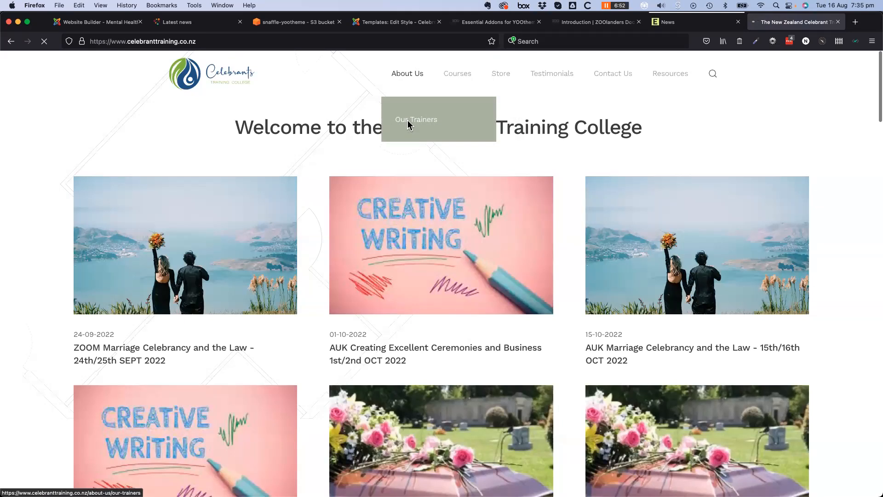
pyautogui.click(408, 123)
pyautogui.scroll(-6, 667, 345)
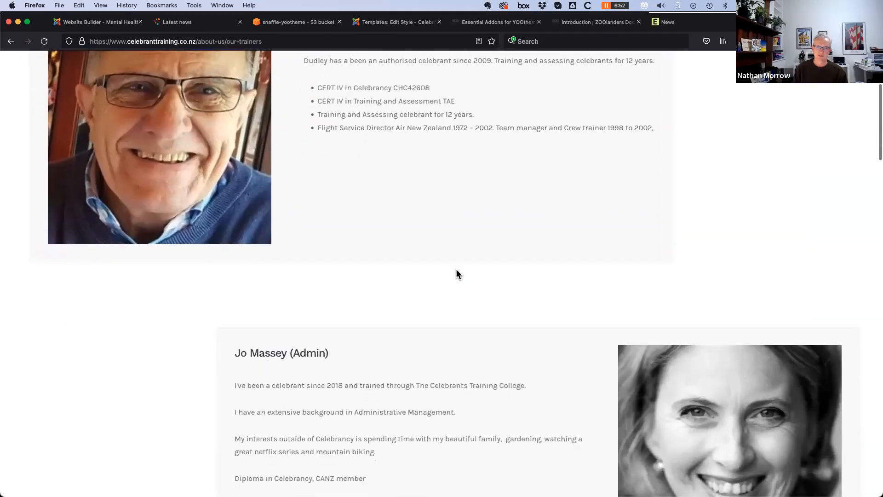
pyautogui.scroll(-7, 455, 273)
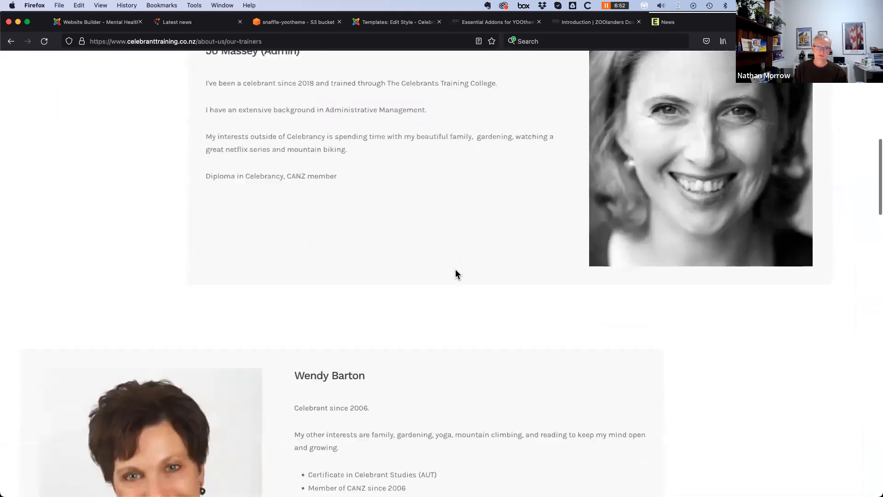
pyautogui.scroll(-6, 456, 274)
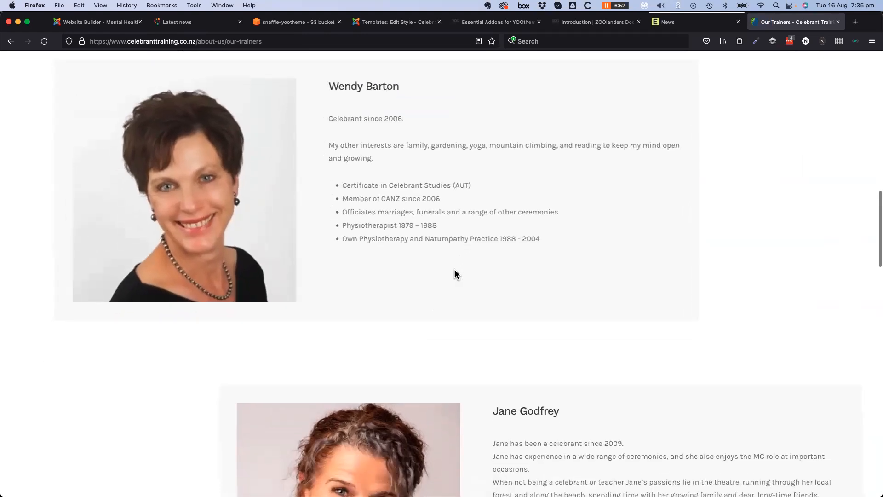
pyautogui.scroll(-7, 456, 273)
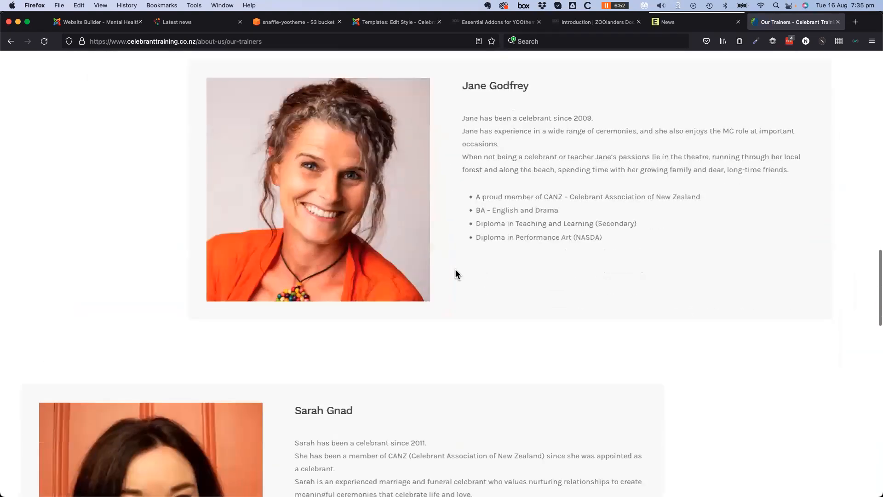
pyautogui.scroll(-7, 455, 273)
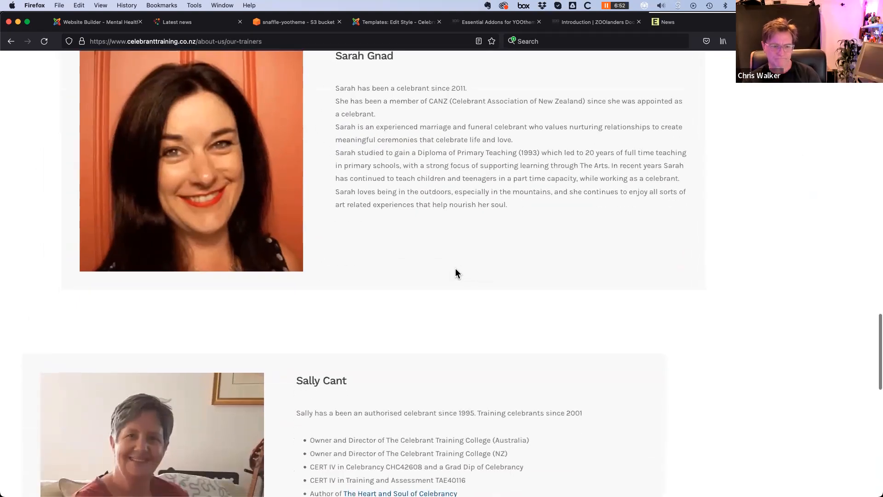
pyautogui.scroll(-4, 456, 273)
pyautogui.scroll(6, 456, 274)
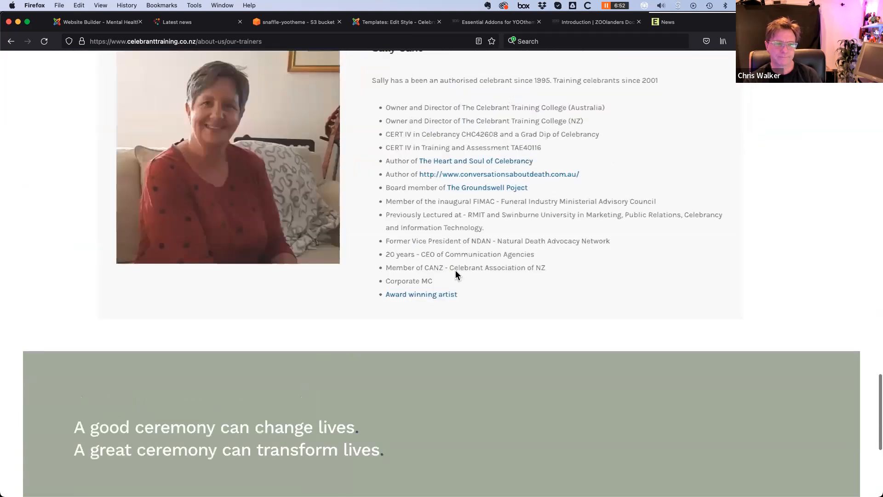
pyautogui.scroll(10, 456, 275)
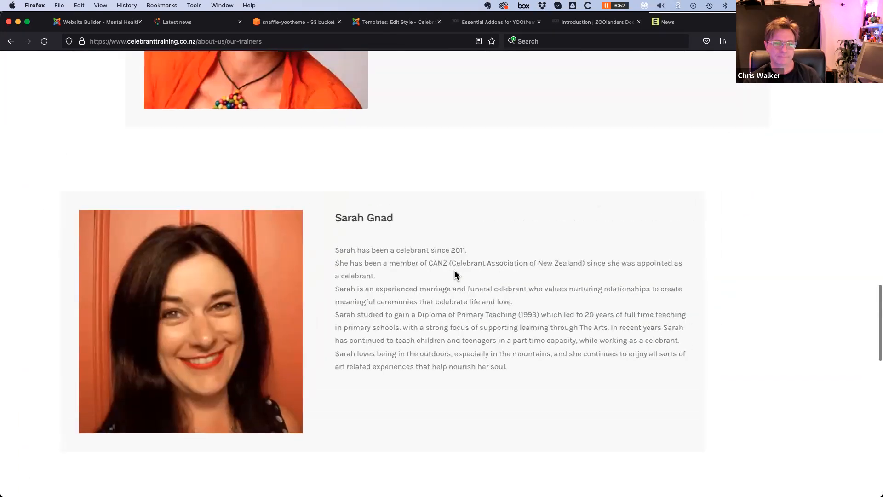
pyautogui.scroll(15, 462, 272)
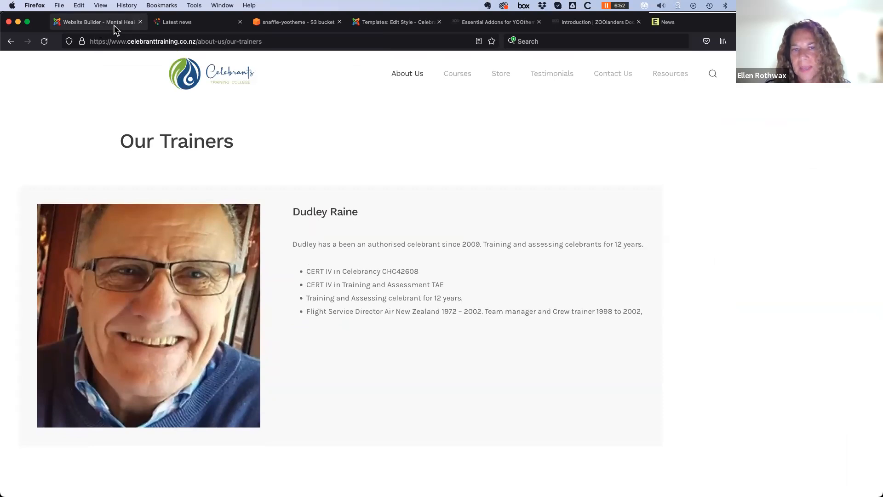
pyautogui.click(112, 23)
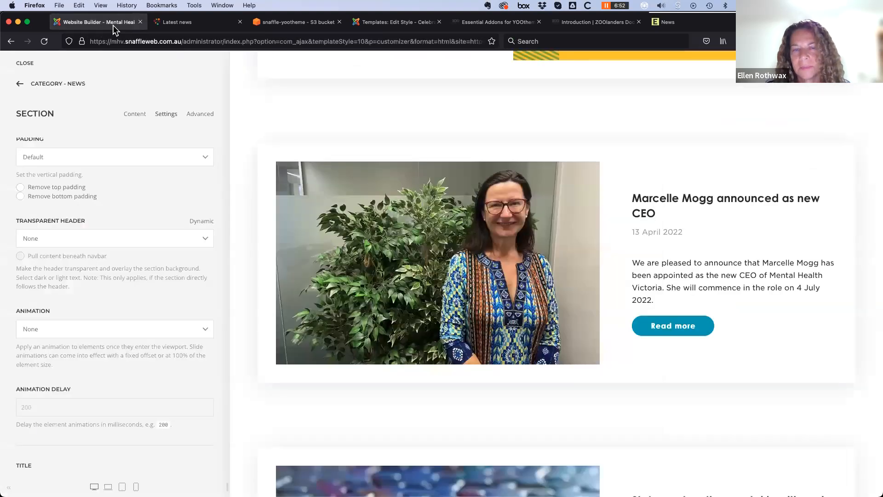
# Back out of the Category - News template and close the YOOtheme customizer
pyautogui.click(20, 88)
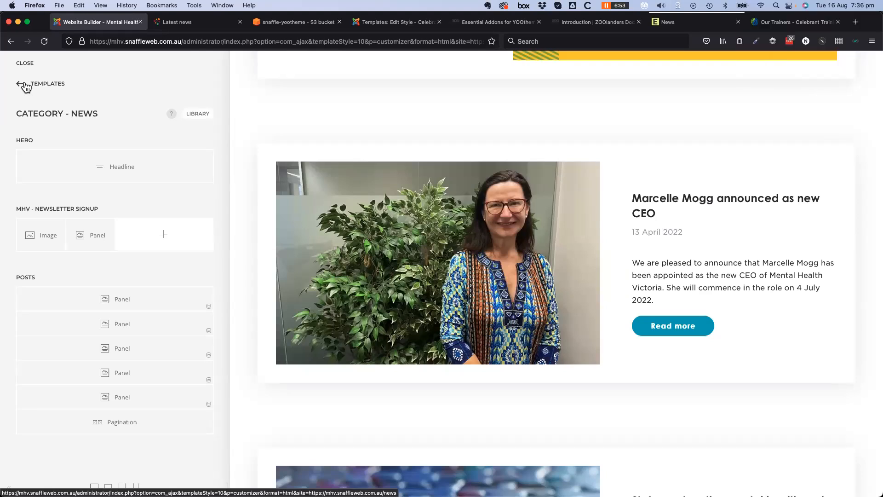
pyautogui.click(22, 65)
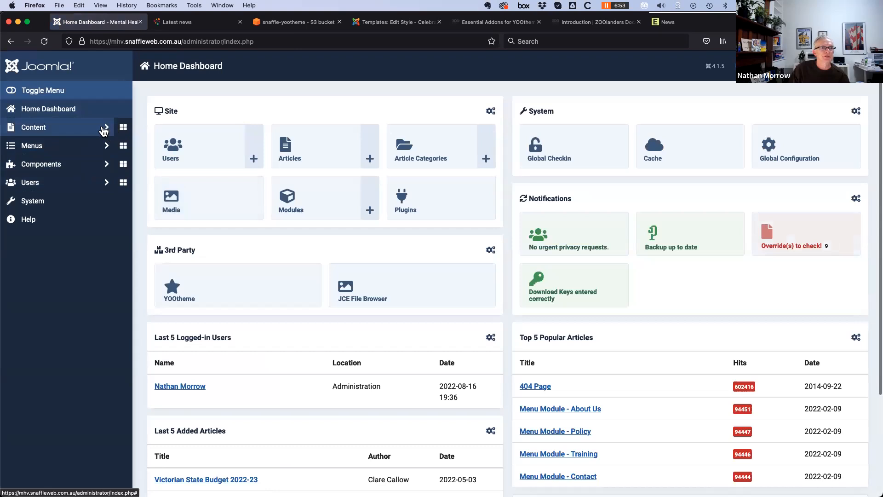
# Start a new article from Content > Articles
pyautogui.click(53, 126)
pyautogui.click(53, 154)
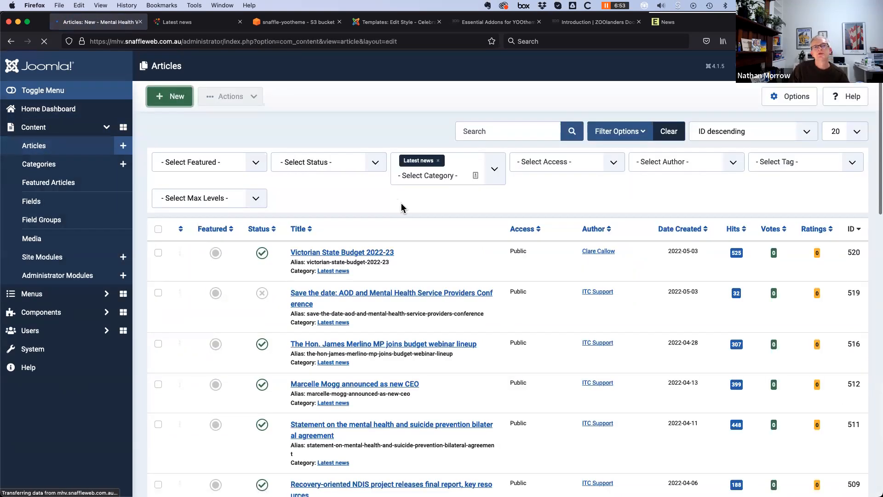
pyautogui.scroll(-5, 178, 263)
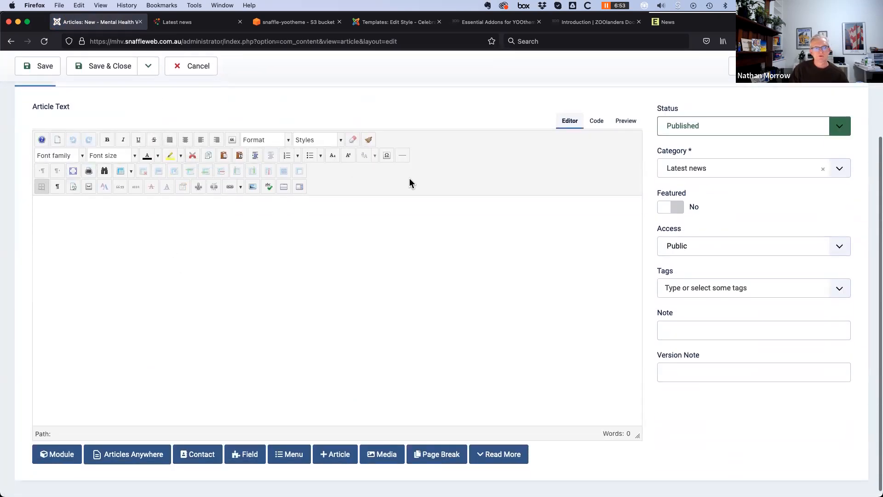
pyautogui.scroll(5, 382, 302)
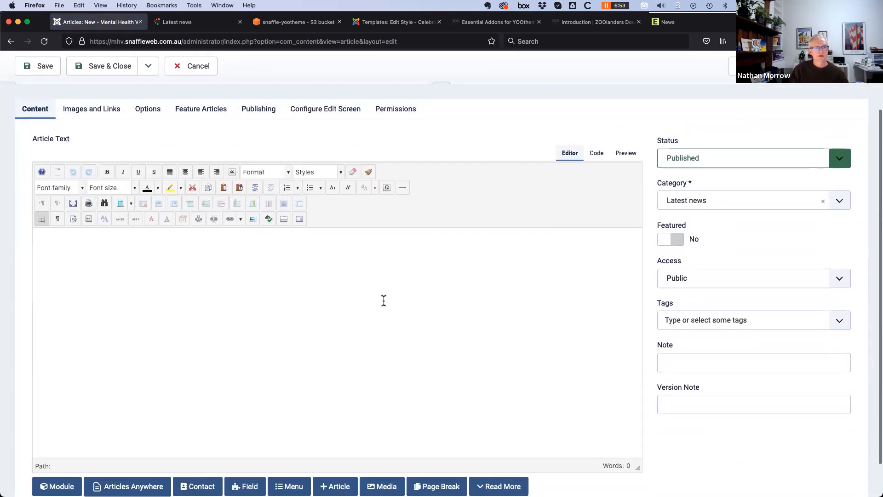
# Title the article 'Test Page', save it, and launch it in the YOOtheme Builder
pyautogui.click(83, 144)
pyautogui.write('T')
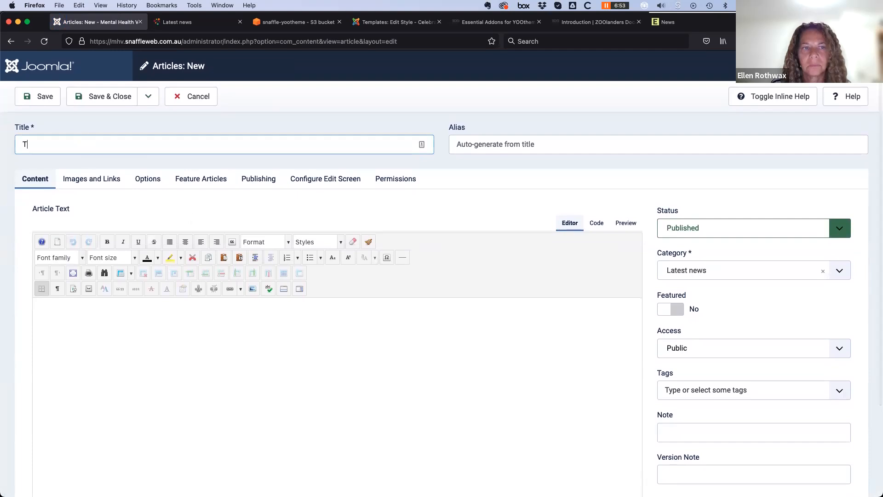
pyautogui.write('est Page')
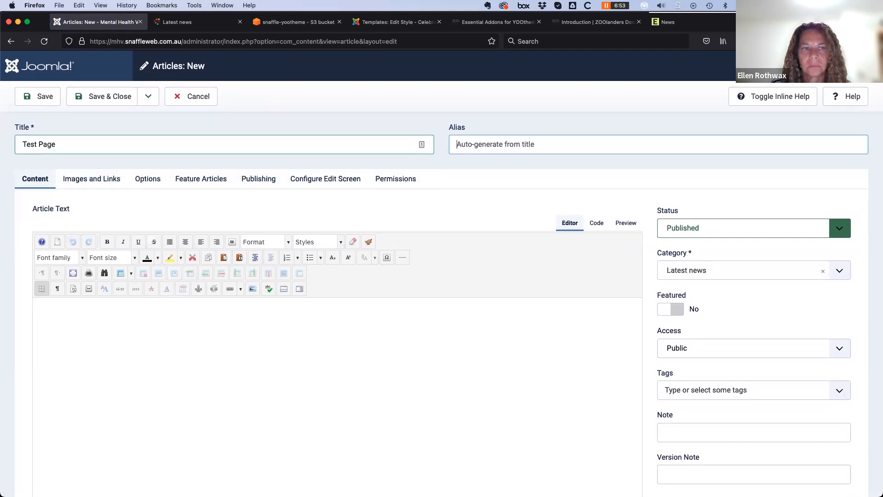
pyautogui.scroll(-5, 523, 299)
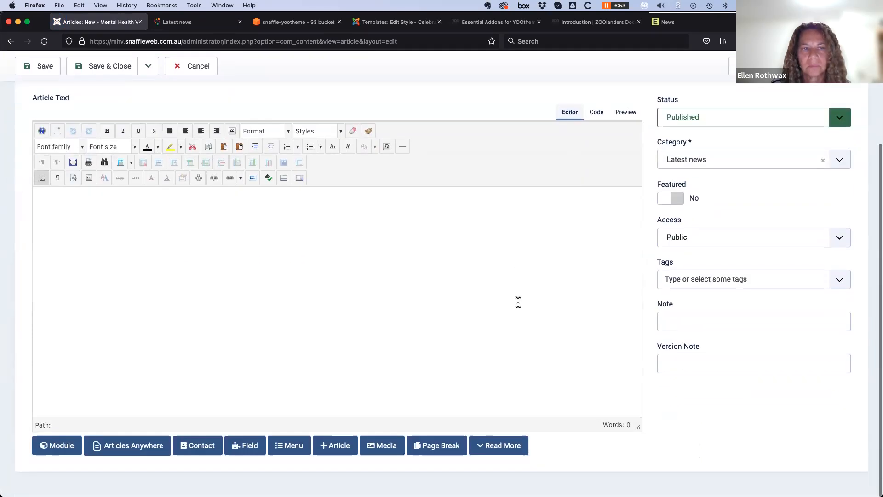
pyautogui.click(33, 65)
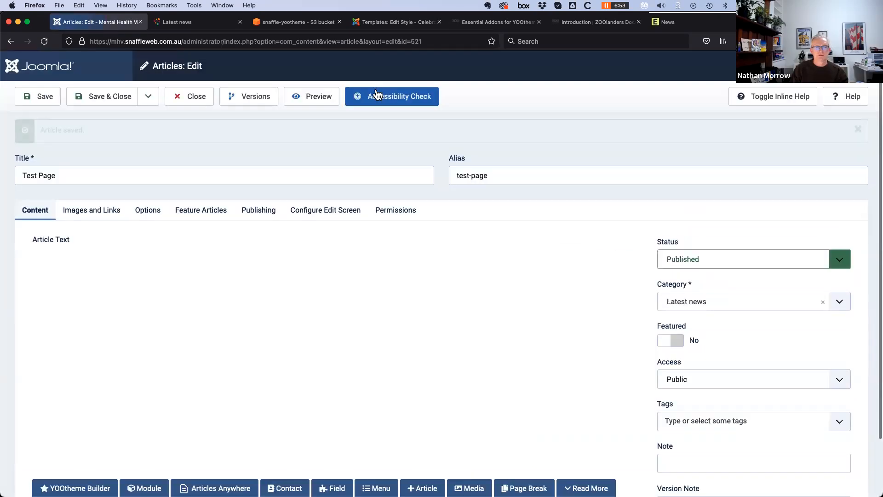
pyautogui.scroll(-6, 311, 225)
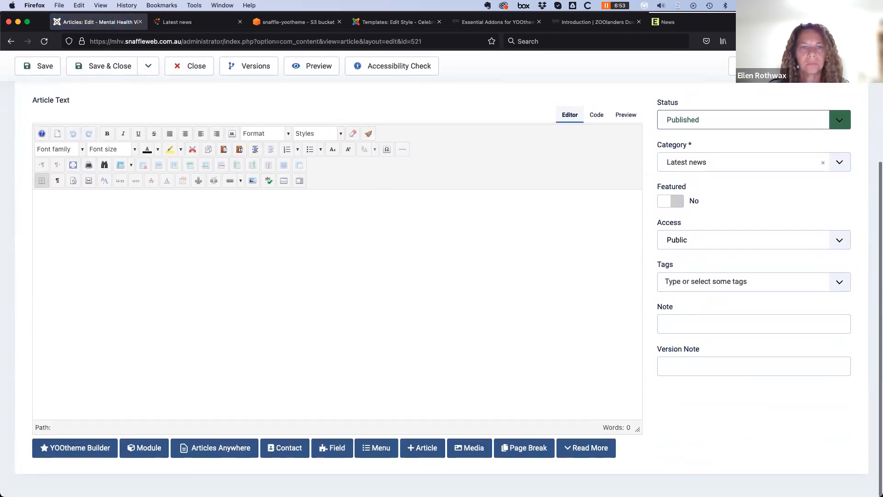
pyautogui.click(77, 448)
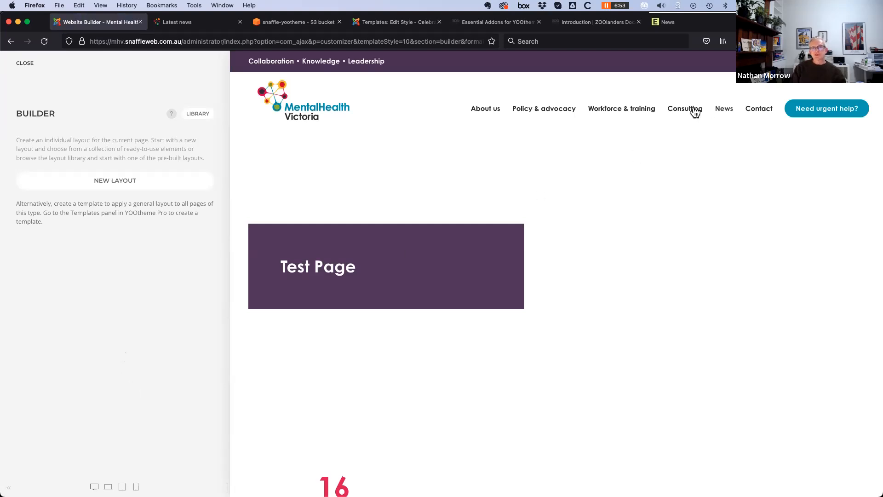
# Dismiss the layout library, exit the builder, and close the Test Page article
pyautogui.scroll(-8, 543, 336)
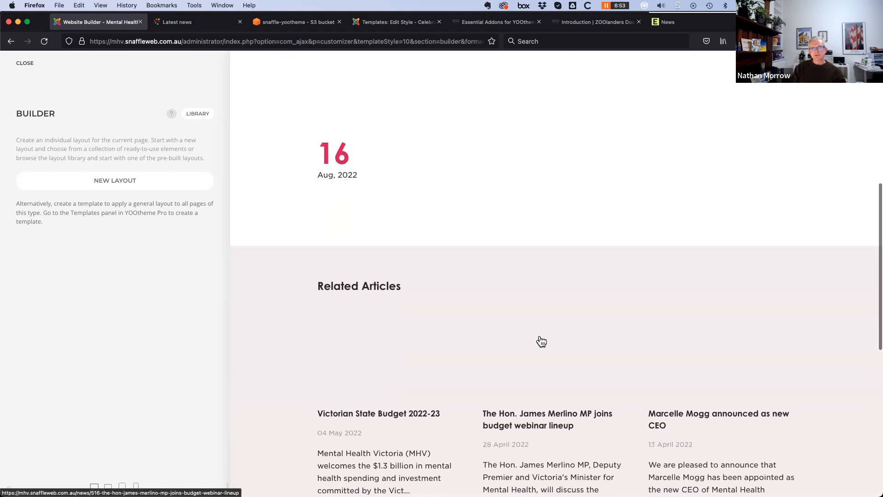
pyautogui.scroll(-4, 541, 341)
pyautogui.scroll(10, 545, 340)
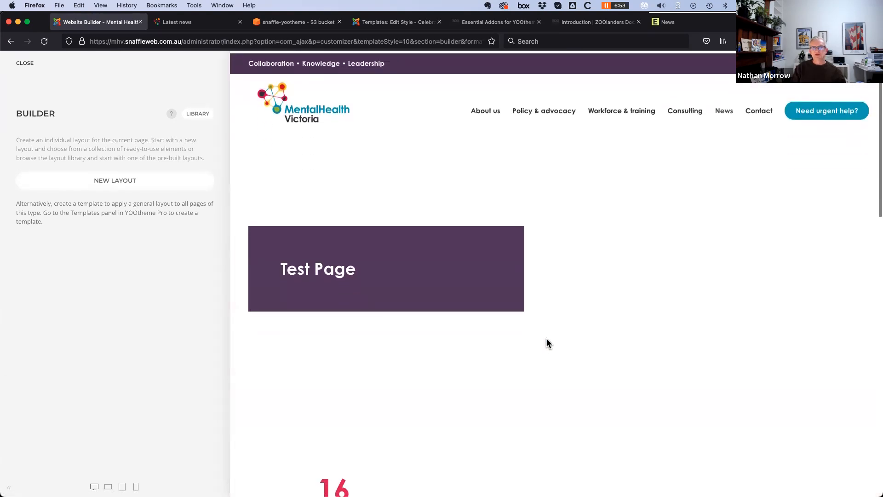
pyautogui.click(197, 115)
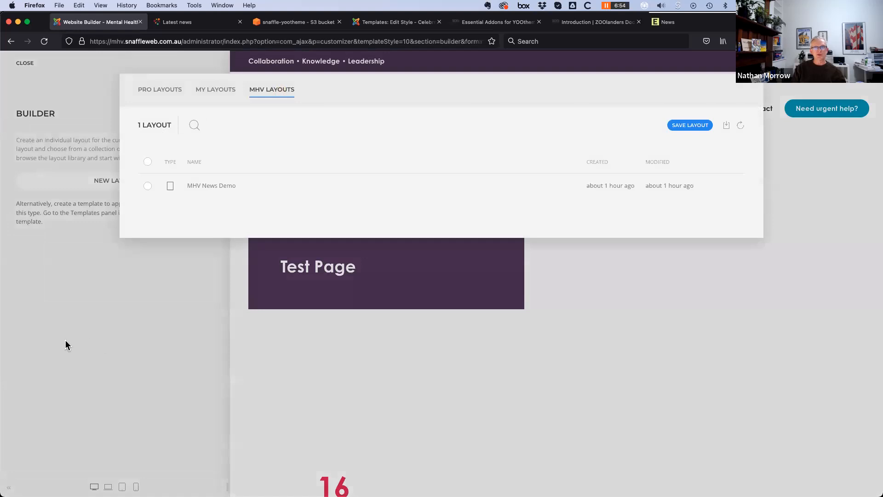
pyautogui.click(68, 327)
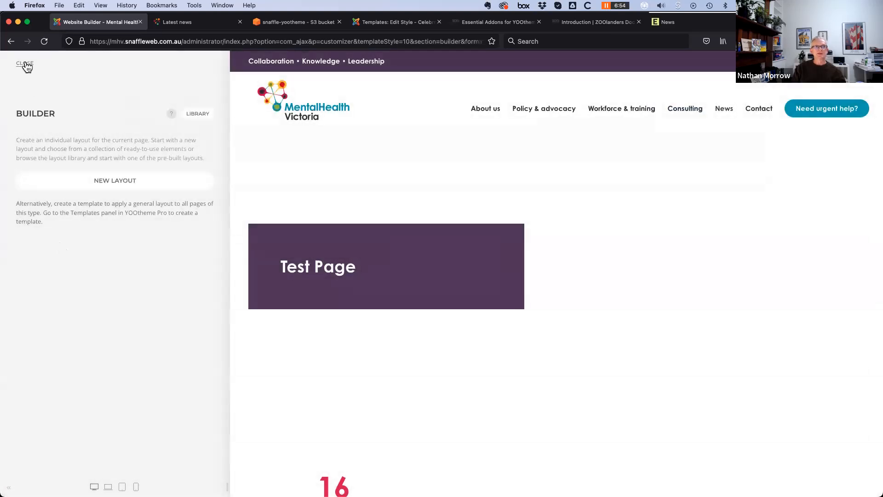
pyautogui.click(25, 65)
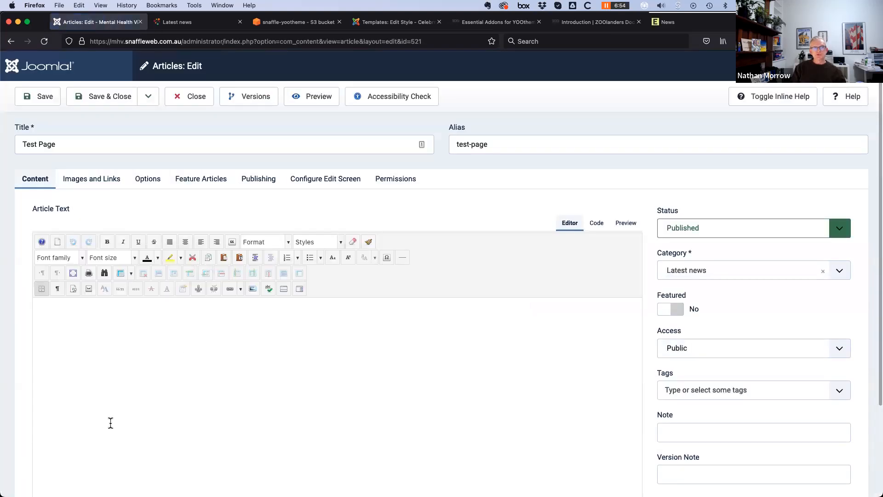
pyautogui.scroll(-3, 104, 420)
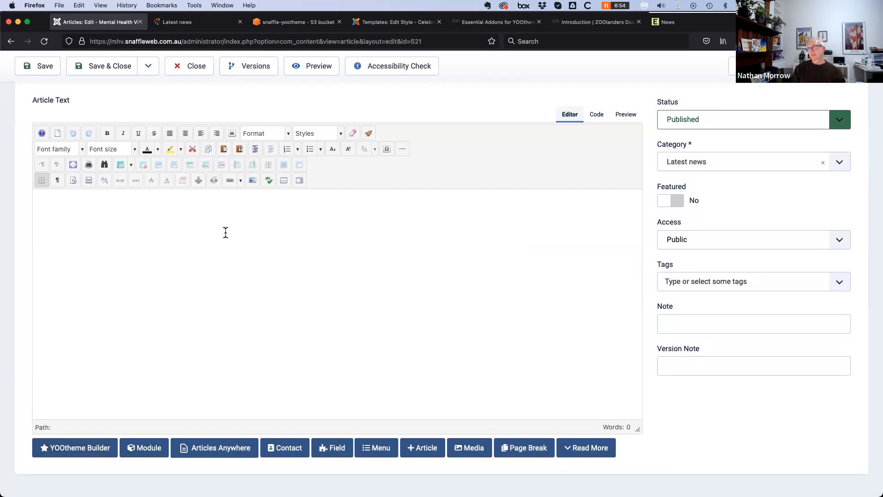
pyautogui.scroll(3, 223, 276)
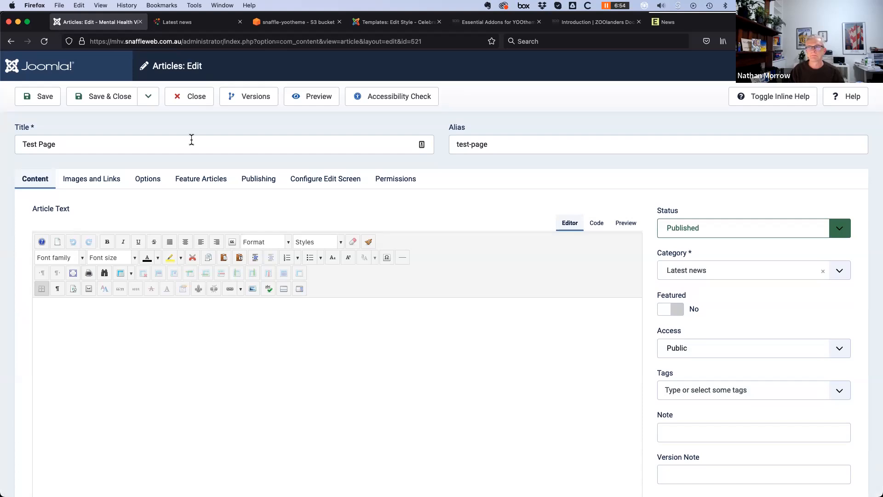
pyautogui.click(205, 100)
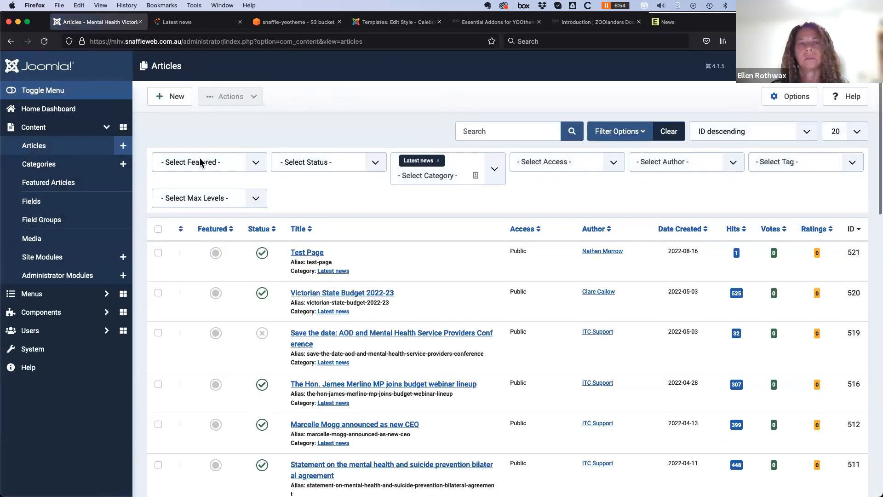
# Mute and lower the system volume, then clear the Latest news category filter from Articles
pyautogui.scroll(-3, 202, 358)
pyautogui.scroll(4, 193, 360)
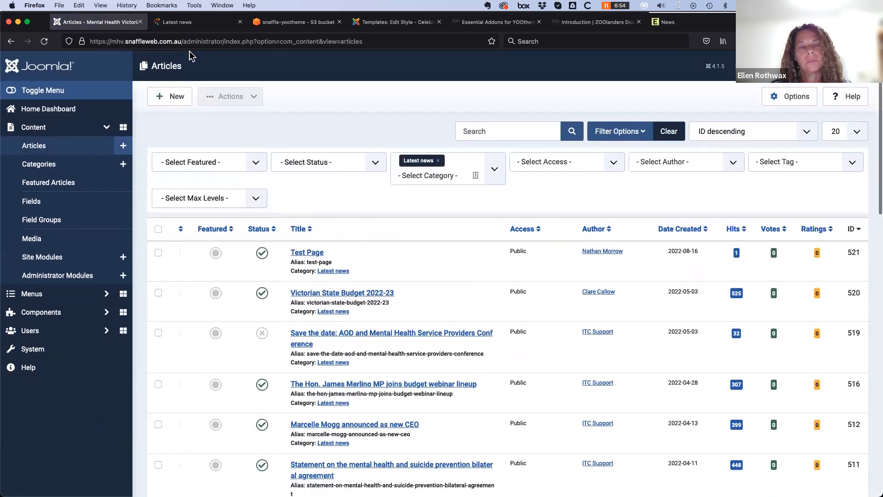
pyautogui.scroll(1, 203, 121)
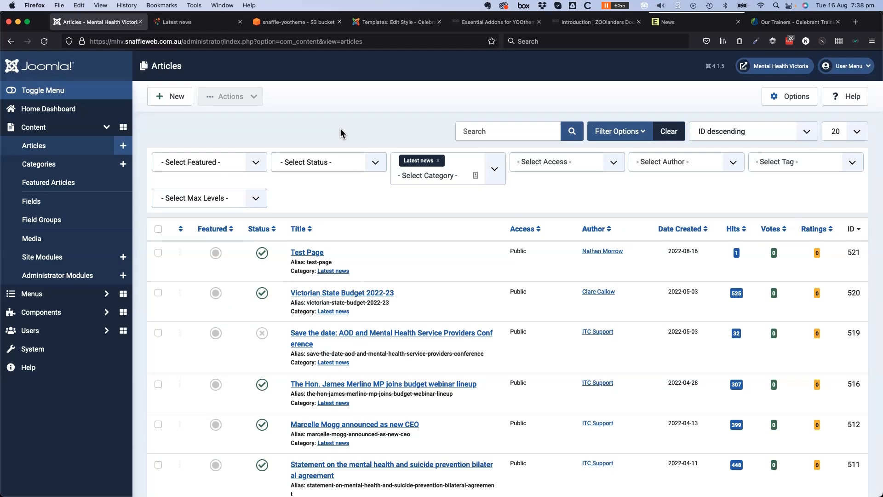
pyautogui.press('XF86AudioMute')
pyautogui.press('XF86AudioMute')
pyautogui.press('XF86AudioLowerVolume')
pyautogui.press('XF86AudioLowerVolume')
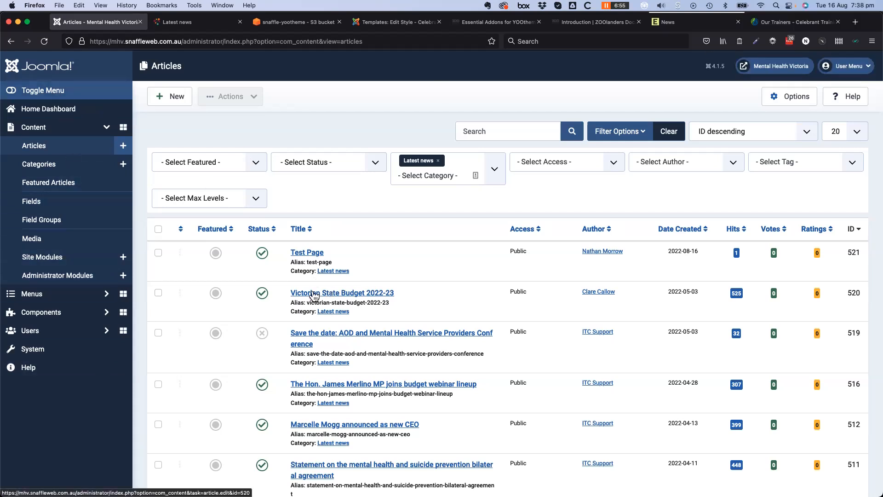
pyautogui.click(496, 133)
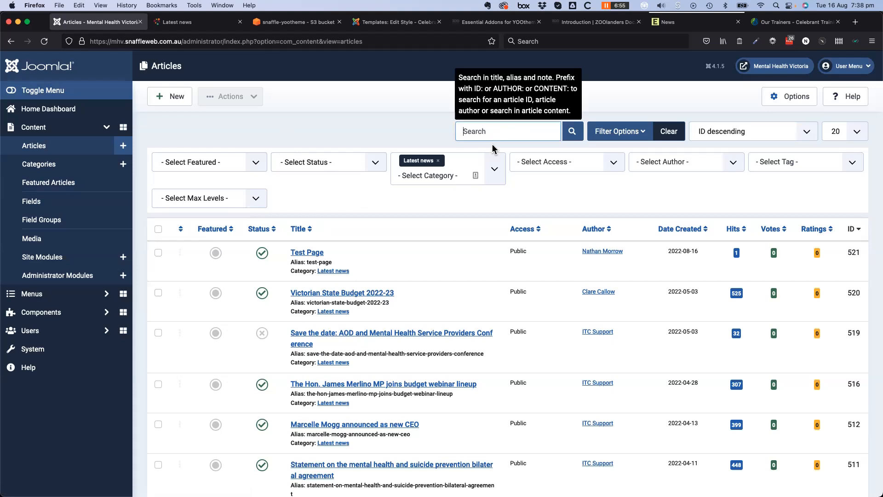
pyautogui.click(438, 161)
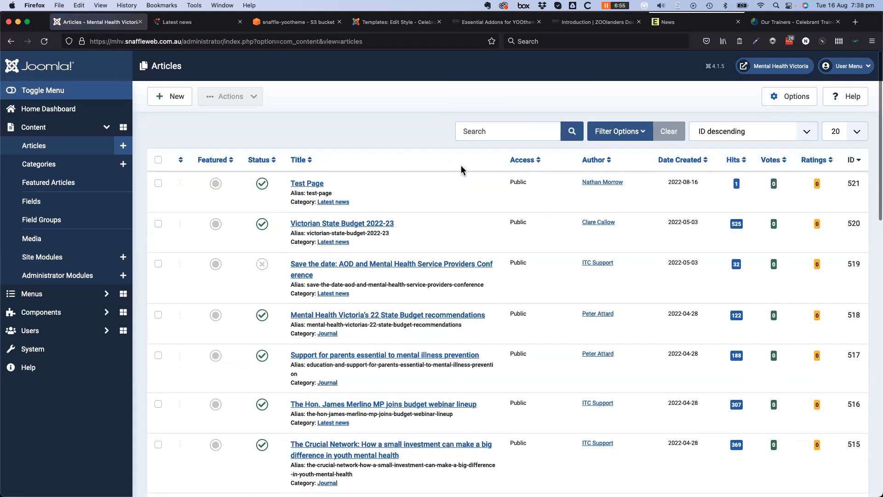
# Search articles for 'home', open the Home article, and launch its YOOtheme Builder layout
pyautogui.click(525, 132)
pyautogui.write('home')
pyautogui.press('Return')
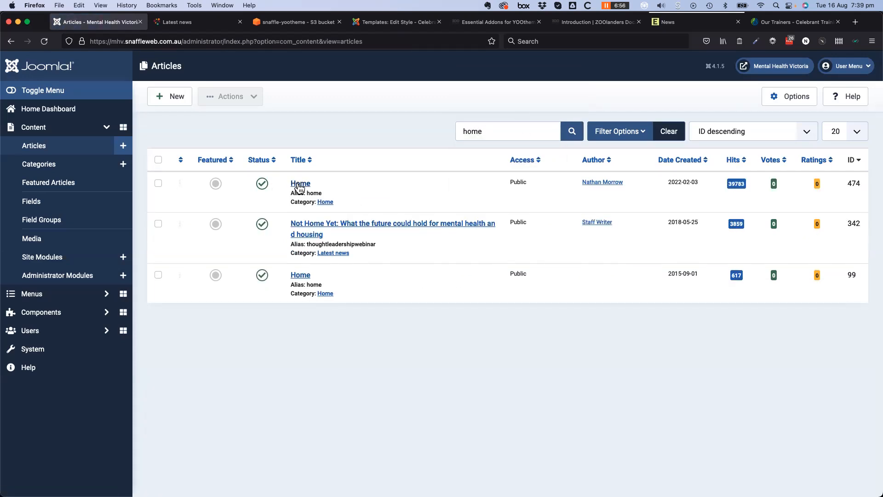
pyautogui.click(301, 187)
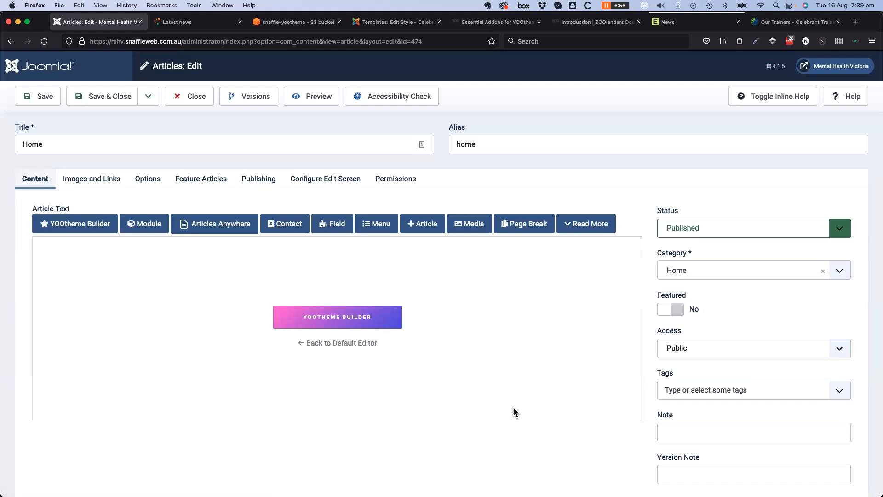
pyautogui.click(341, 321)
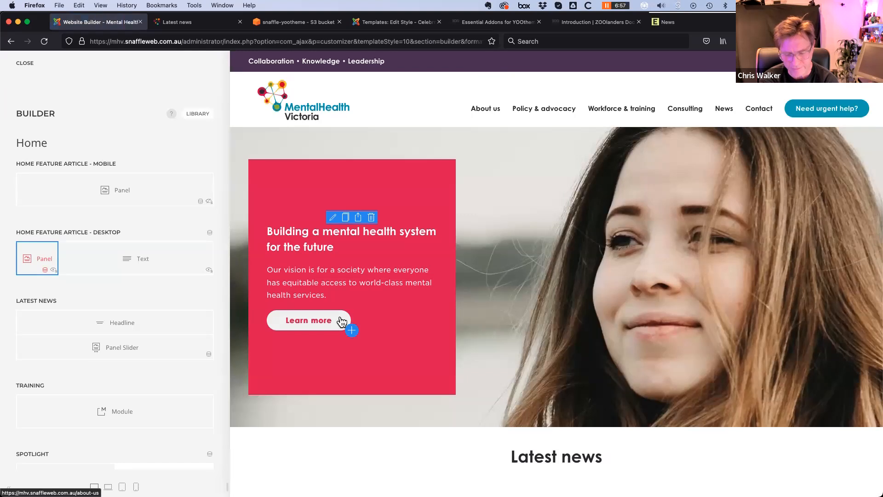
pyautogui.scroll(-3, 130, 356)
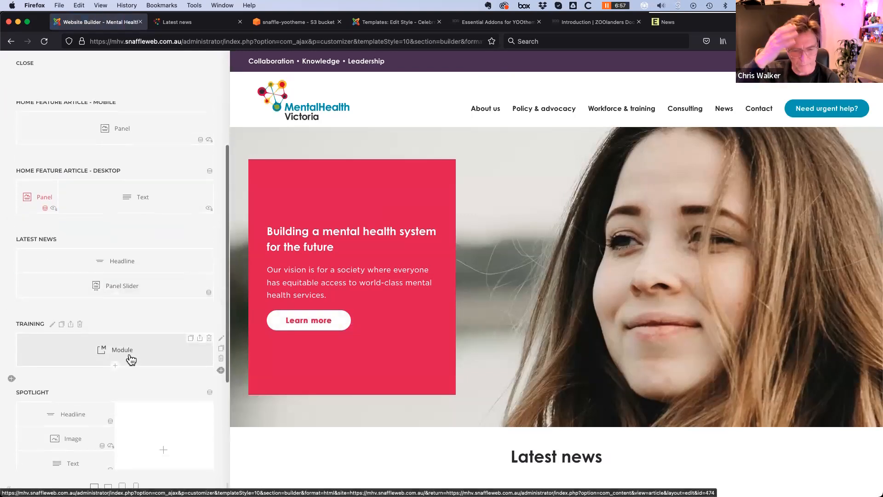
pyautogui.scroll(-5, 131, 359)
pyautogui.scroll(8, 131, 359)
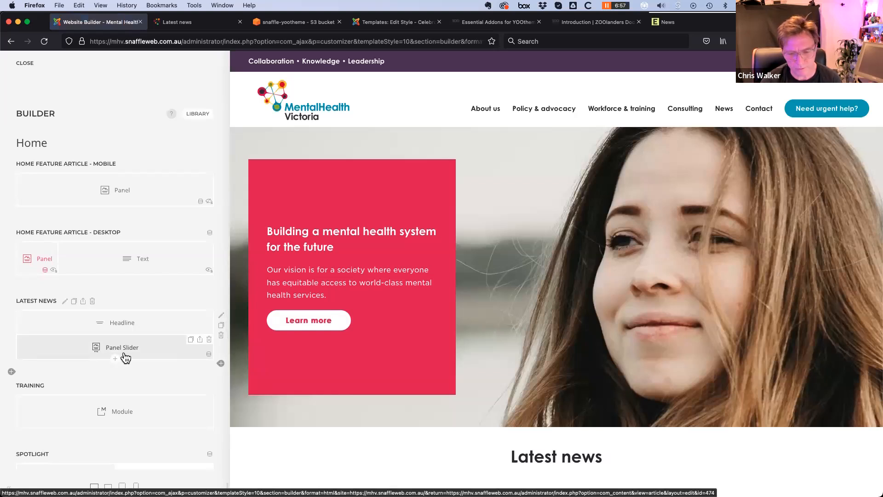
pyautogui.click(142, 260)
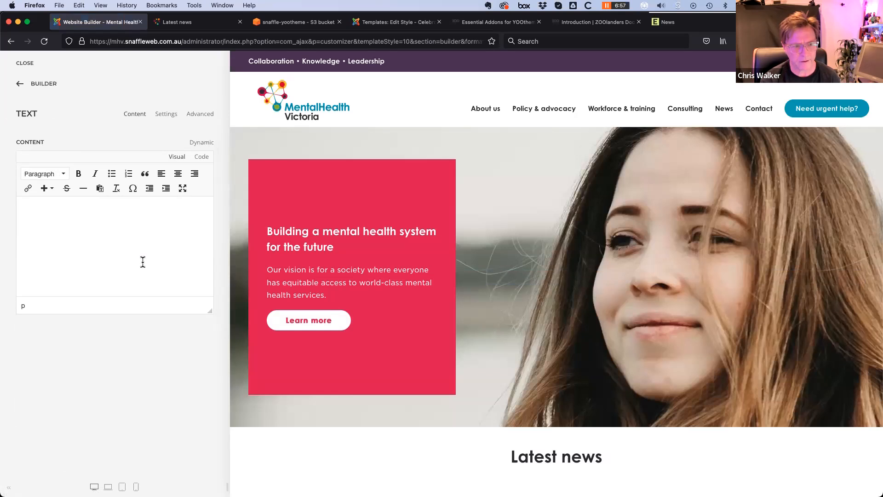
pyautogui.click(183, 189)
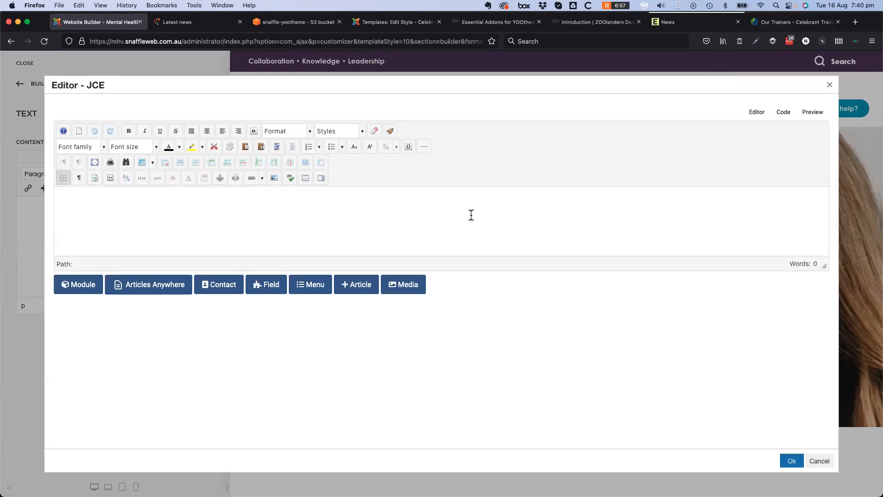
pyautogui.click(819, 461)
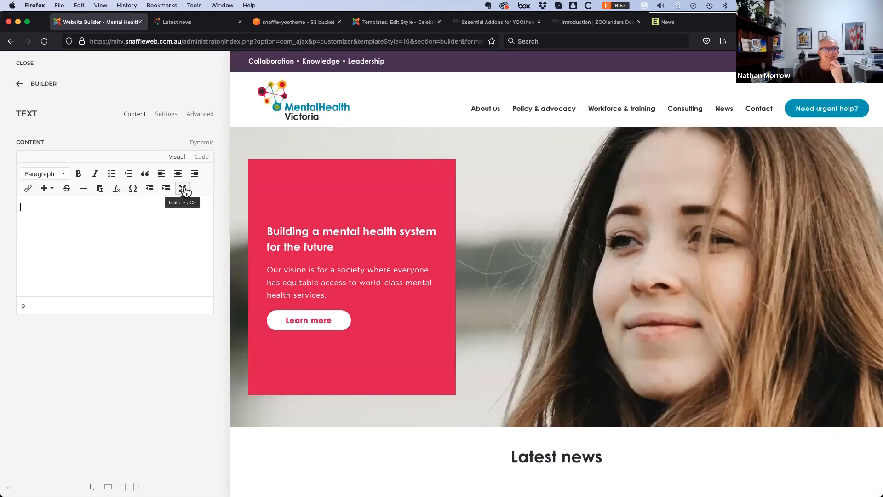
pyautogui.click(183, 190)
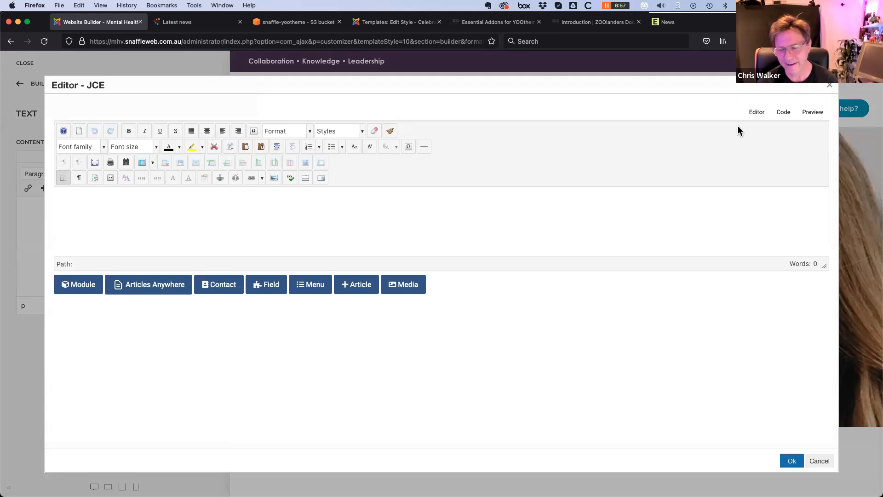
pyautogui.click(819, 461)
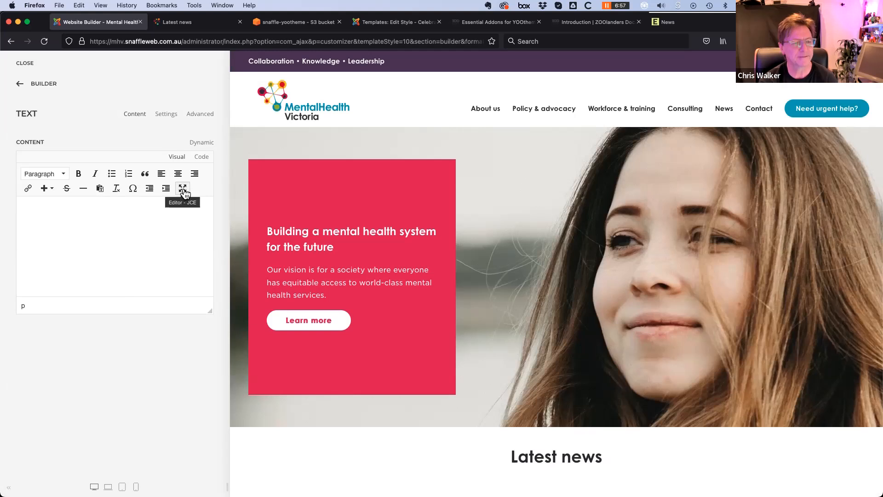
pyautogui.click(19, 83)
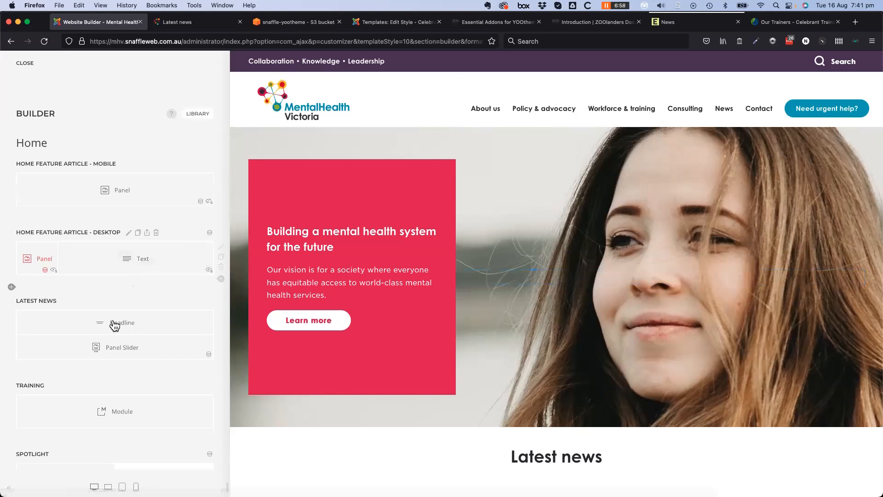
pyautogui.scroll(-2, 85, 343)
pyautogui.scroll(-6, 85, 342)
pyautogui.scroll(8, 79, 339)
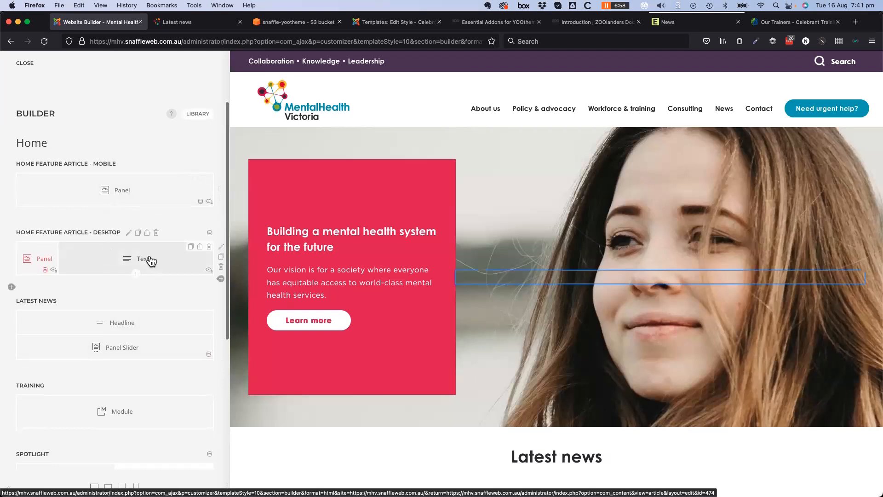
# Enter 'testing 123' into the Home page's desktop feature Text element
pyautogui.click(149, 257)
pyautogui.click(132, 240)
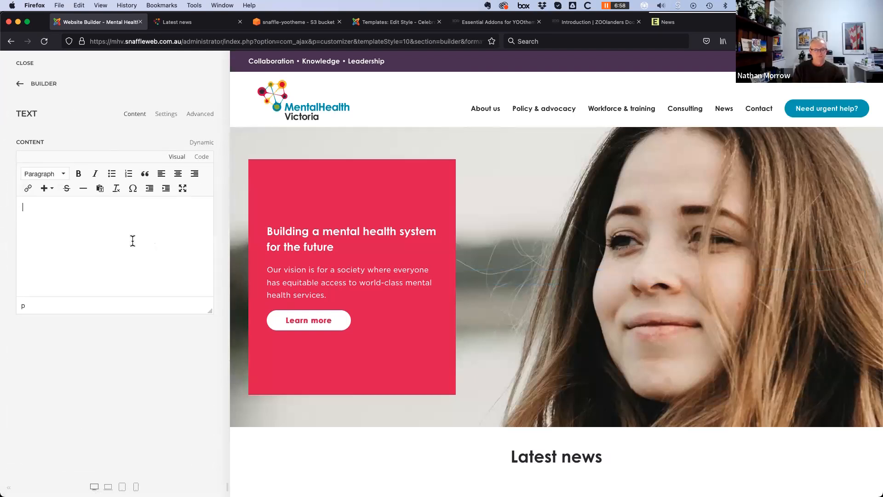
pyautogui.write('testing 123')
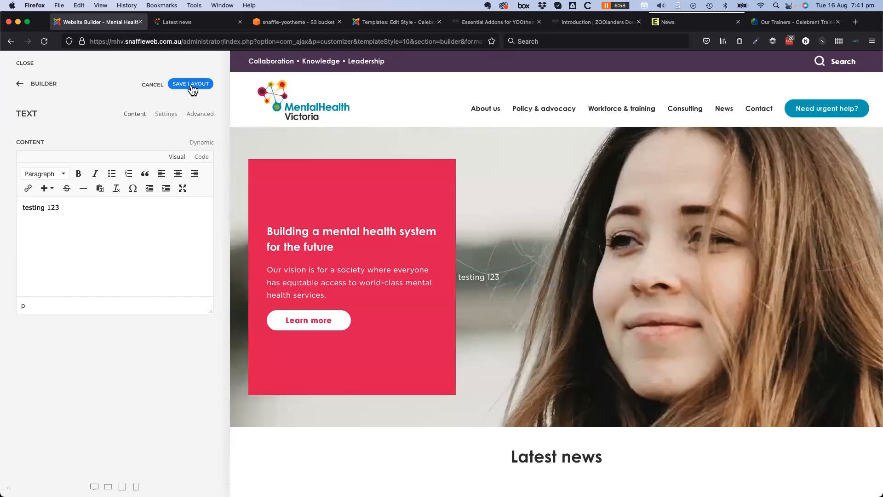
# Save the layout with 'testing 123', then delete that text and save again
pyautogui.click(191, 85)
pyautogui.click(19, 86)
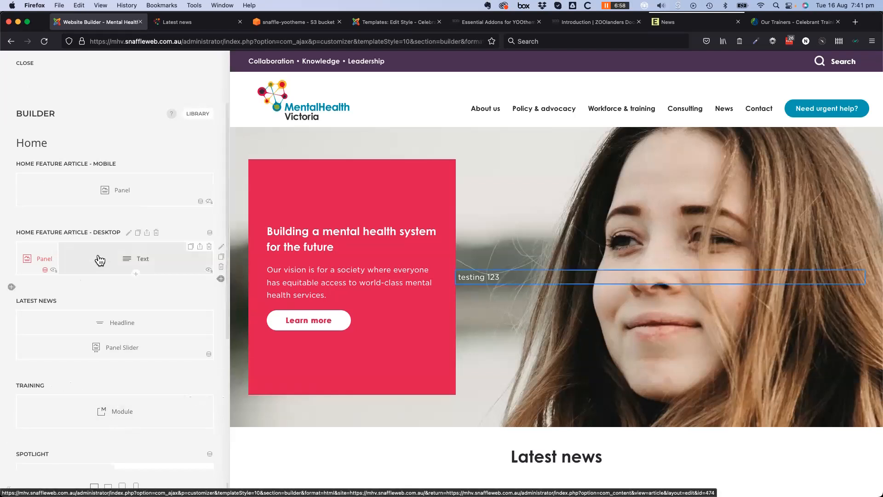
pyautogui.click(150, 263)
pyautogui.moveTo(92, 207); pyautogui.dragTo(25, 208)
pyautogui.press('BackSpace')
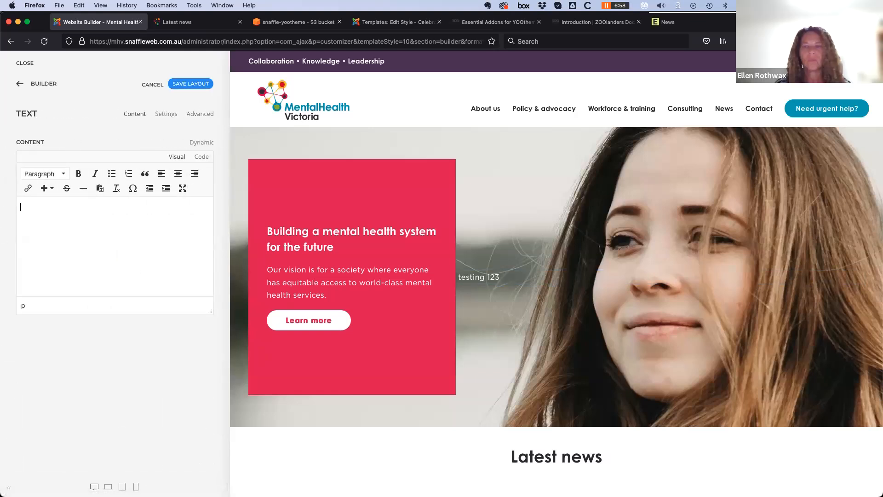
pyautogui.click(188, 85)
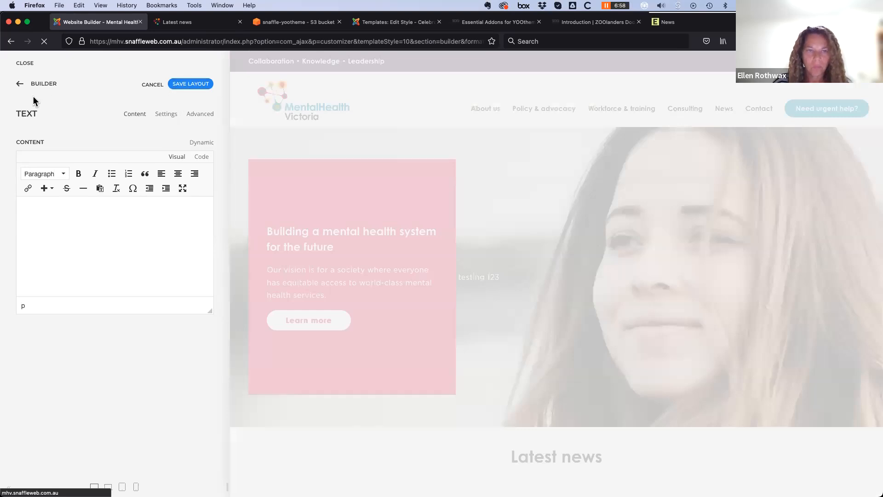
# Type 'testing 234' into the desktop feature text and review the Home layout overview
pyautogui.click(76, 213)
pyautogui.write('testing 234')
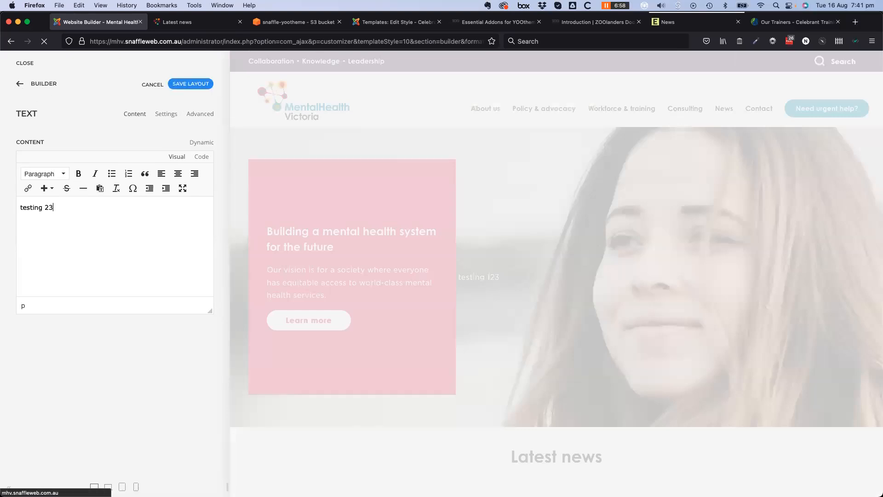
pyautogui.click(17, 86)
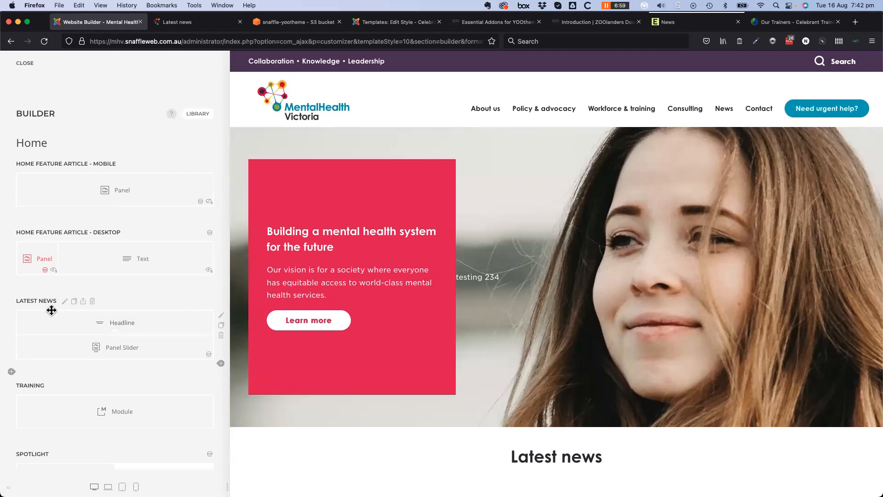
pyautogui.scroll(-5, 51, 313)
pyautogui.scroll(5, 51, 312)
# Exit the builder, close the Home article editor and clear the Articles search
pyautogui.click(26, 64)
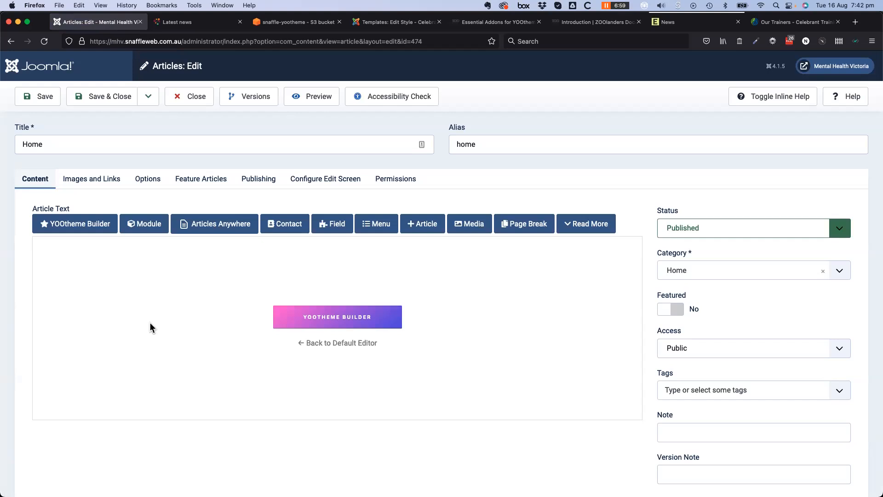
pyautogui.click(193, 101)
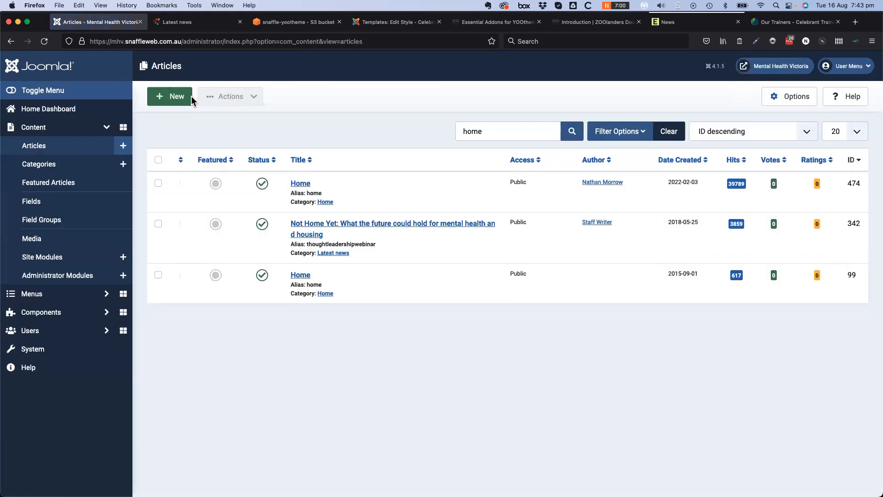
pyautogui.click(673, 133)
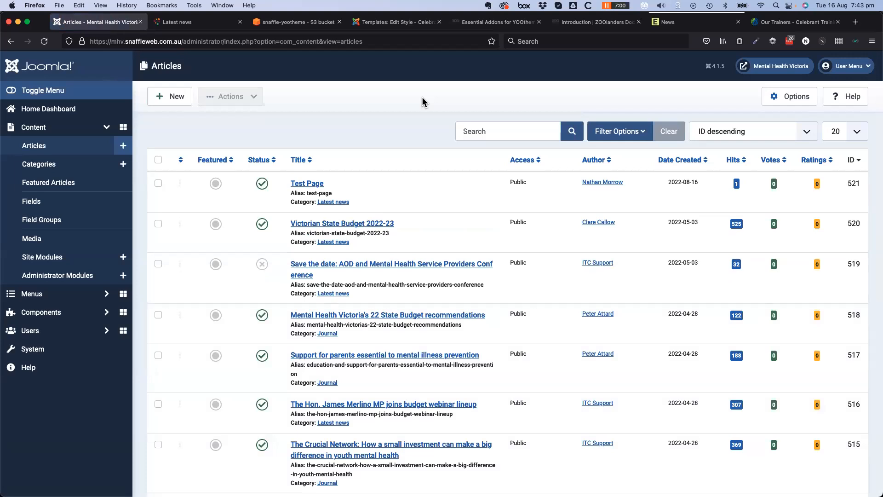
# Return to the administrator dashboard, reopen the YOOtheme builder, then view the ZOOlanders documentation tab
pyautogui.click(52, 111)
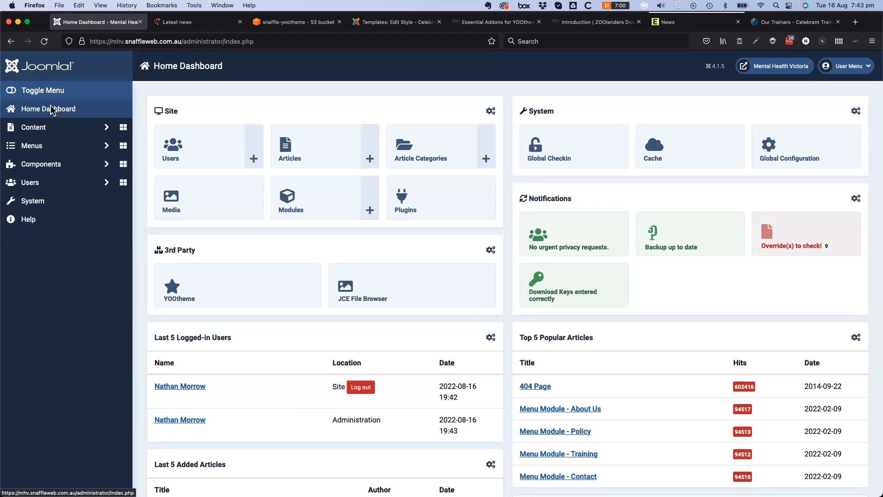
pyautogui.click(52, 110)
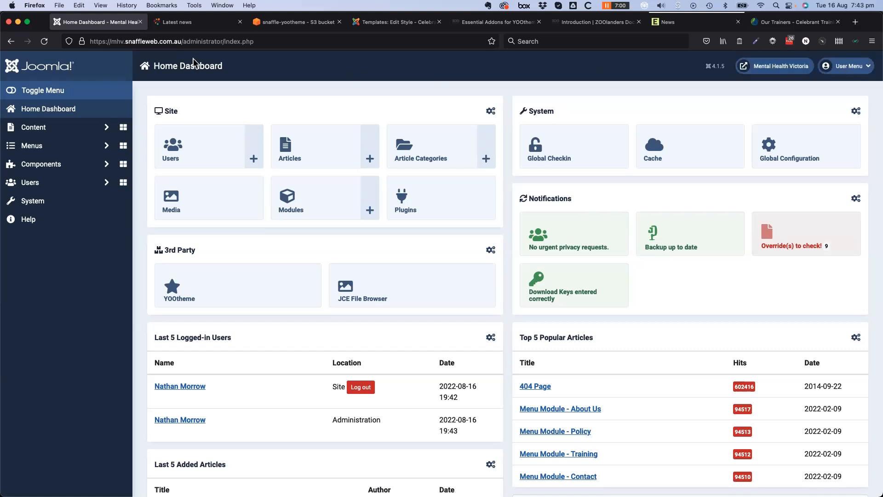
pyautogui.click(249, 294)
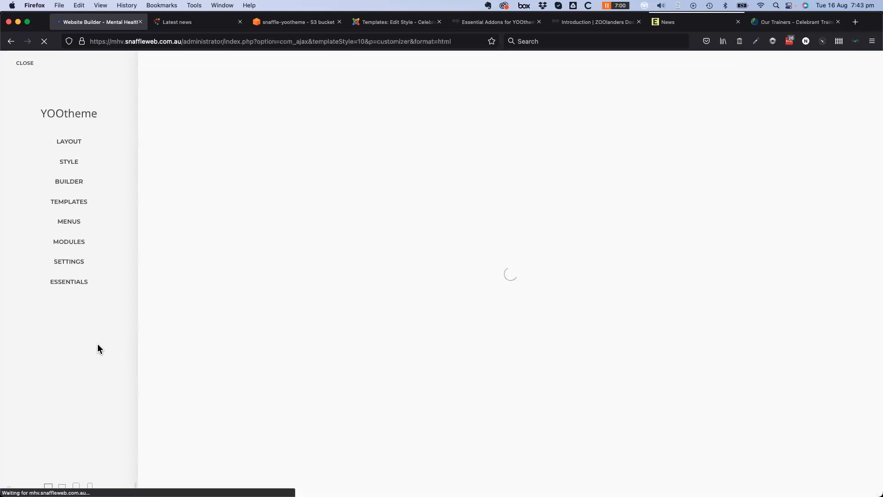
pyautogui.click(582, 25)
pyautogui.click(504, 25)
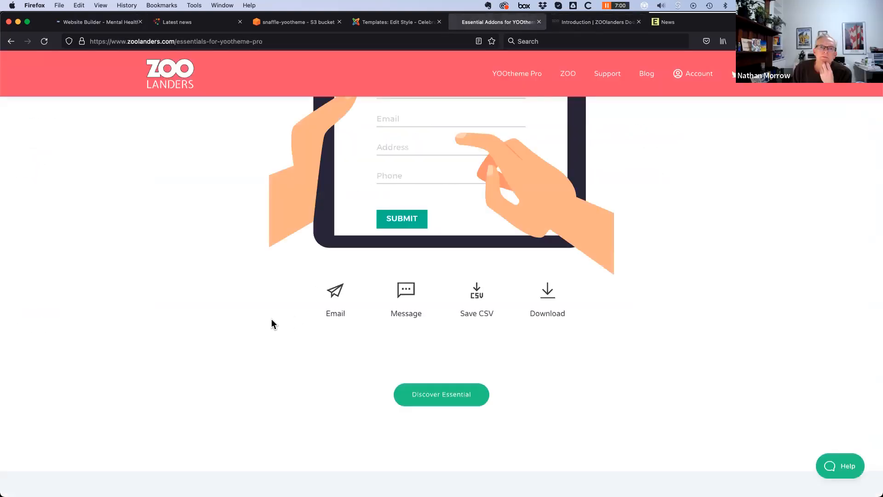
pyautogui.scroll(10, 271, 322)
pyautogui.scroll(-2, 270, 324)
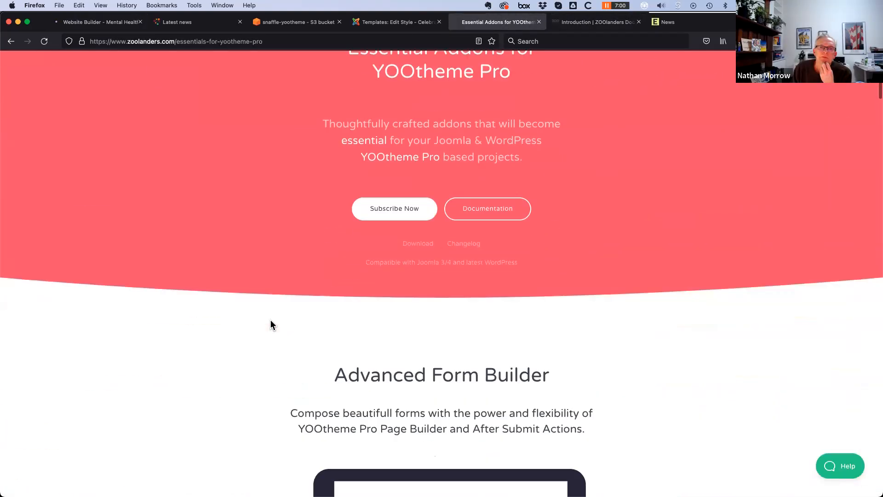
pyautogui.scroll(-15, 271, 320)
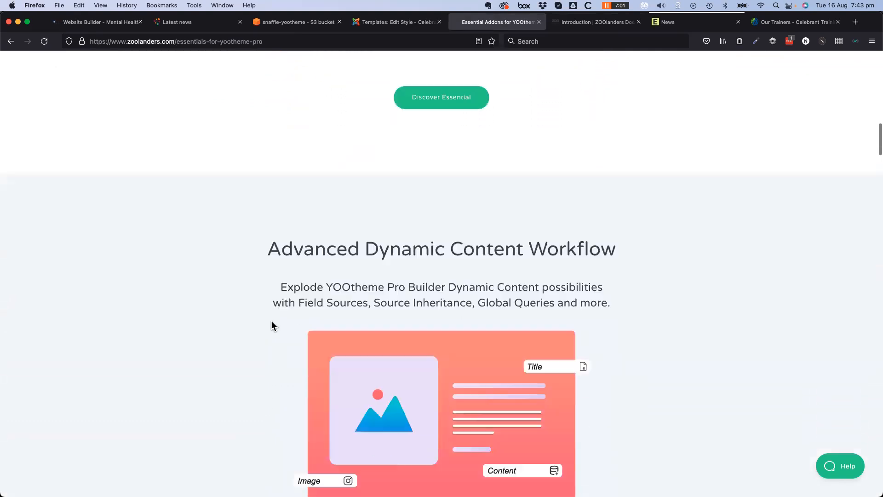
pyautogui.scroll(-10, 271, 321)
pyautogui.scroll(-10, 272, 327)
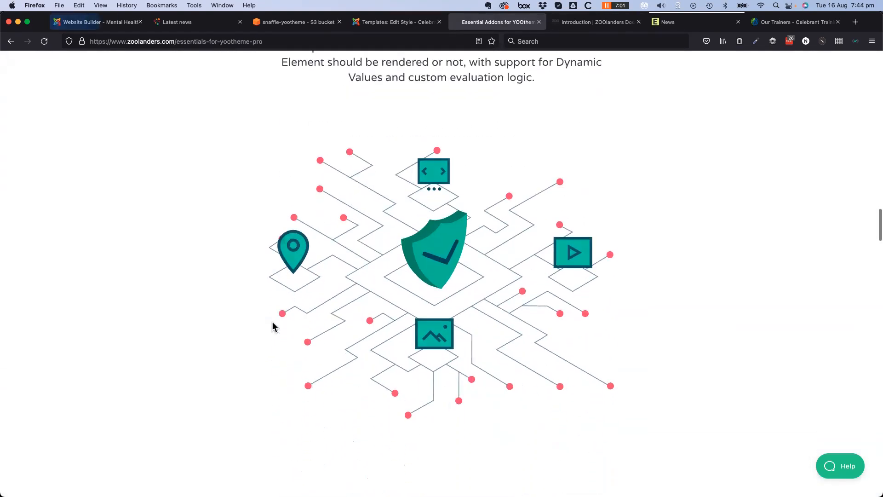
pyautogui.scroll(4, 274, 326)
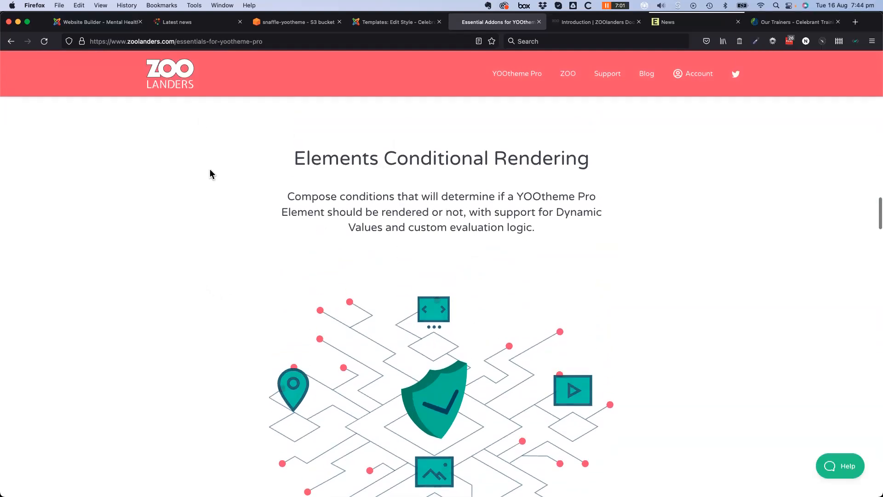
pyautogui.click(105, 26)
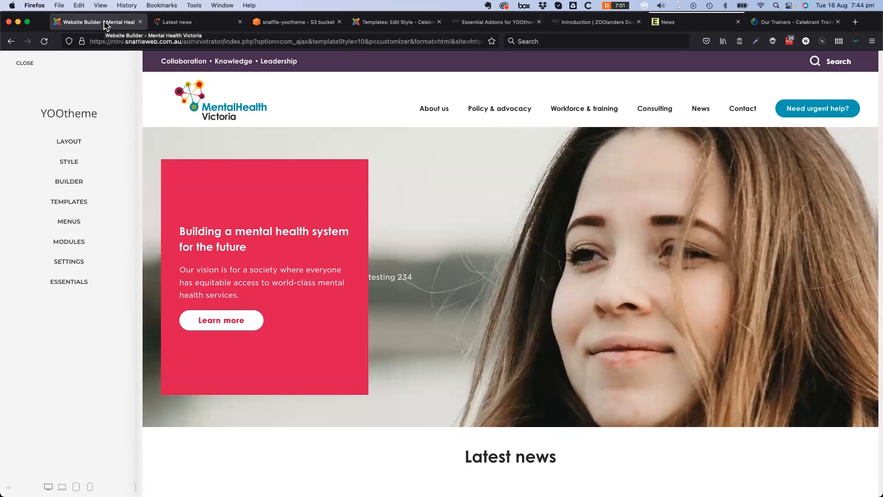
# Open the Latest News section's Advanced settings and its Access conditions in the Home builder
pyautogui.click(75, 186)
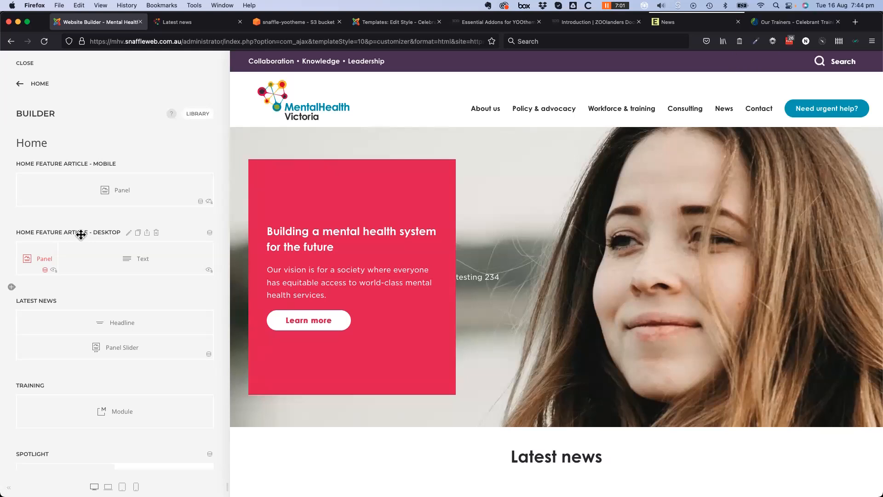
pyautogui.click(65, 301)
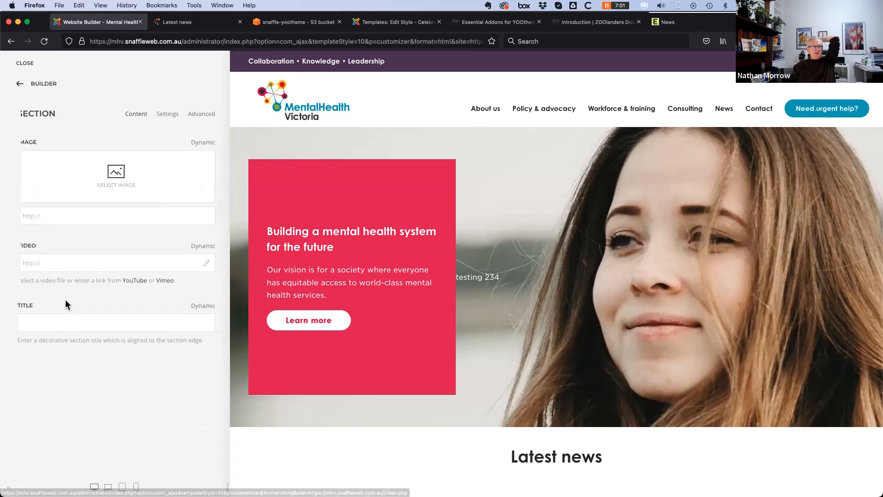
pyautogui.click(207, 116)
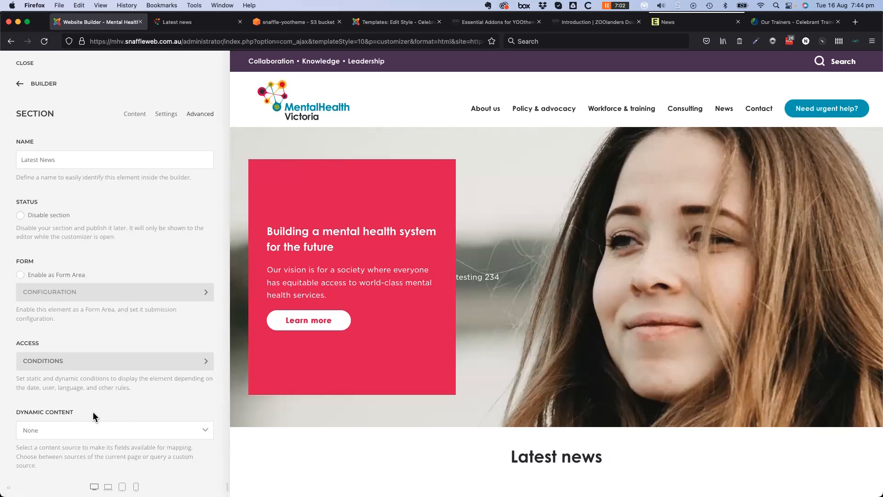
pyautogui.scroll(-3, 91, 412)
pyautogui.click(157, 239)
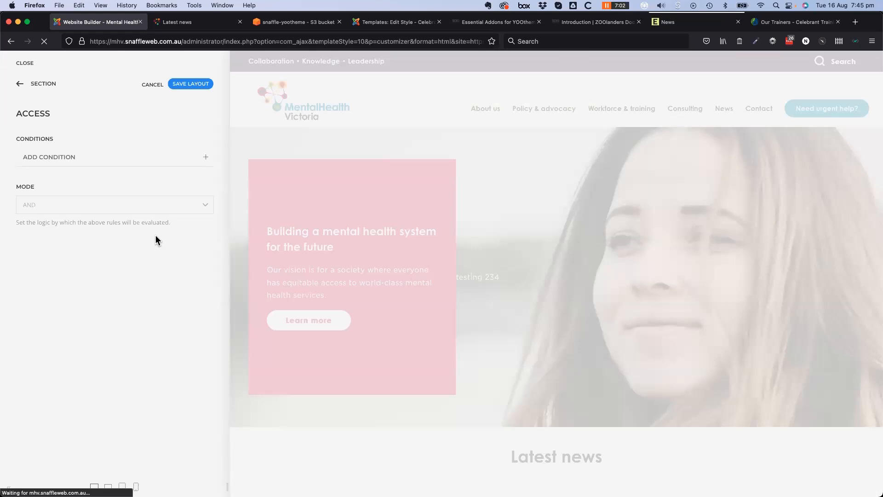
# Add a User Access display condition to the Latest News section
pyautogui.click(206, 157)
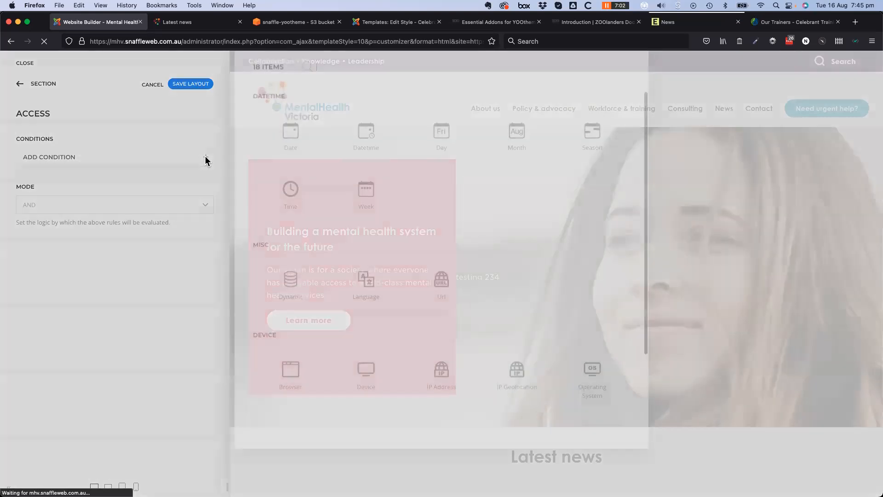
pyautogui.scroll(-3, 335, 422)
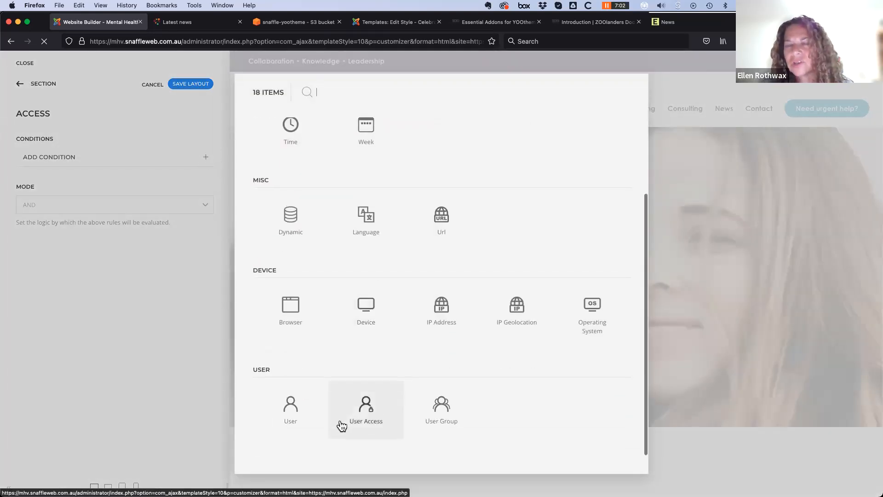
pyautogui.click(366, 410)
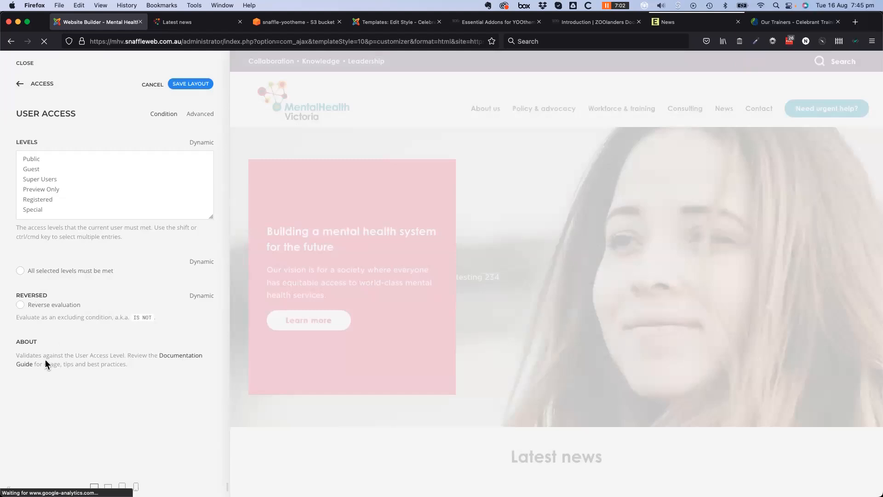
# Back out through the conditions, advanced settings and Home layout to the main YOOtheme menu
pyautogui.click(19, 85)
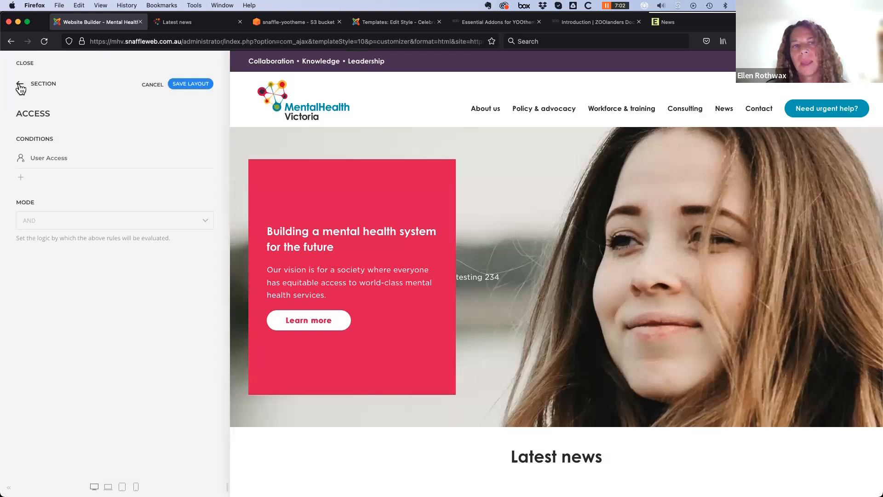
pyautogui.click(20, 85)
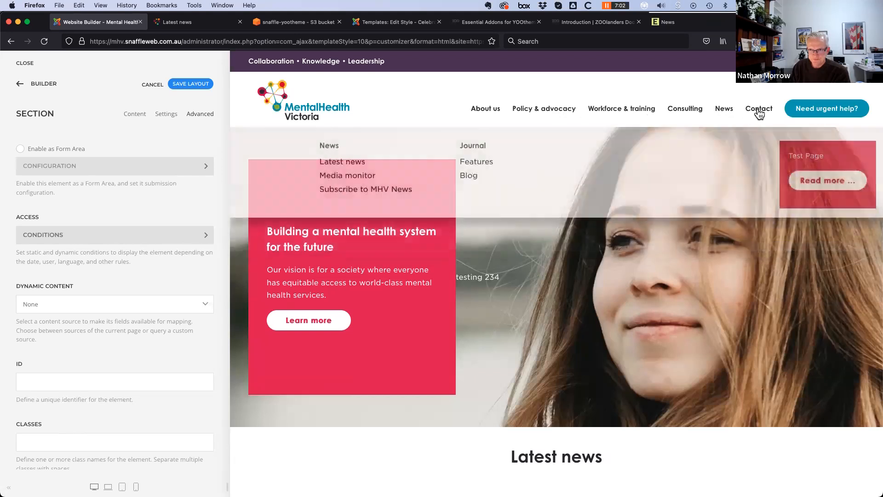
pyautogui.moveTo(760, 114)
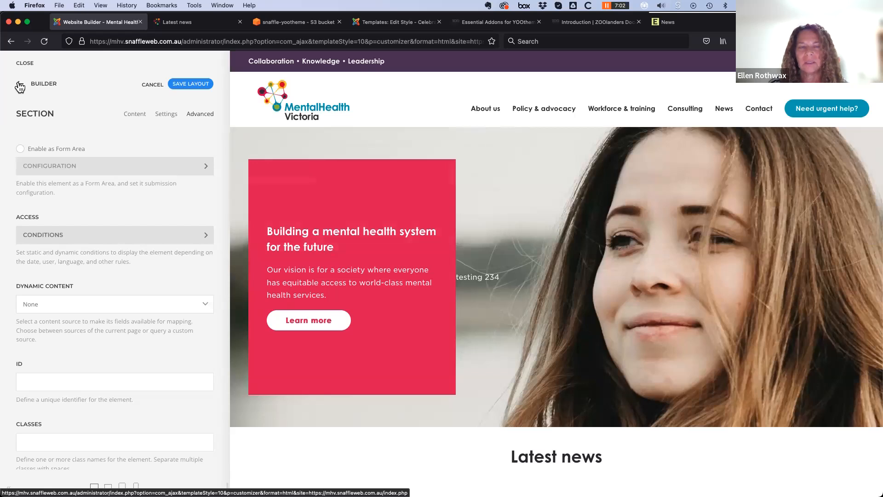
pyautogui.click(19, 86)
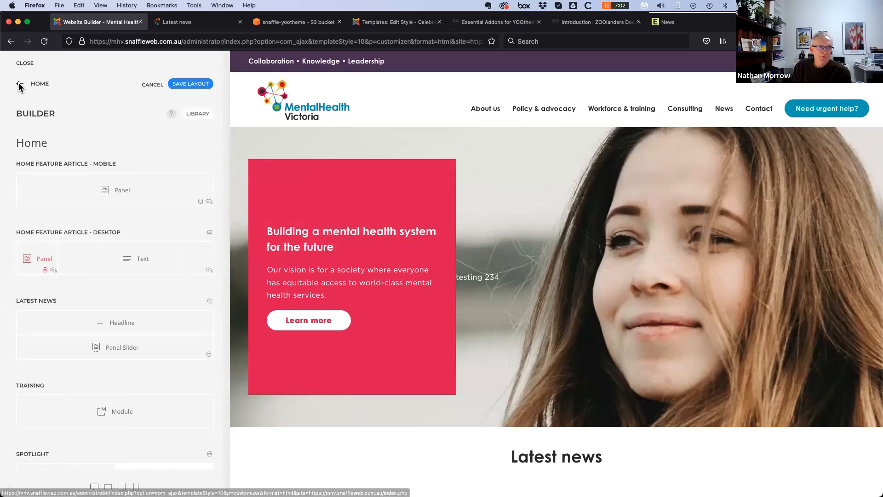
pyautogui.click(18, 84)
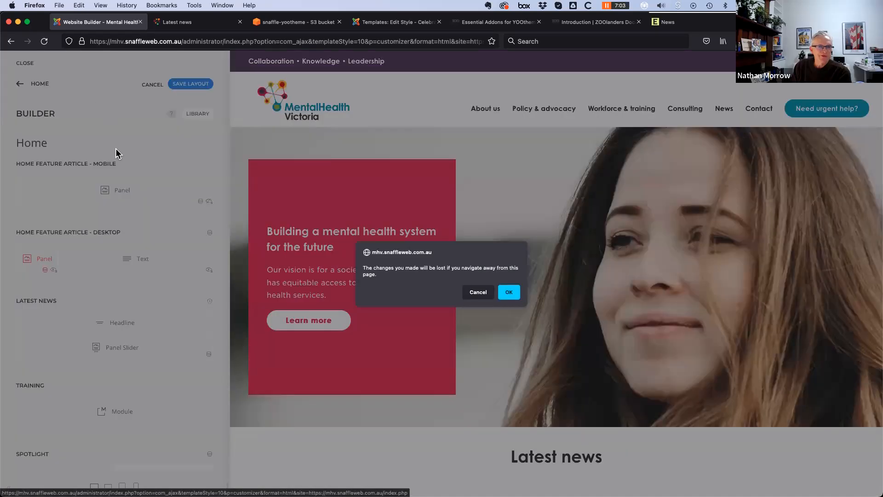
# Discard the unsaved changes and preview the News page with the Category - News template
pyautogui.click(510, 293)
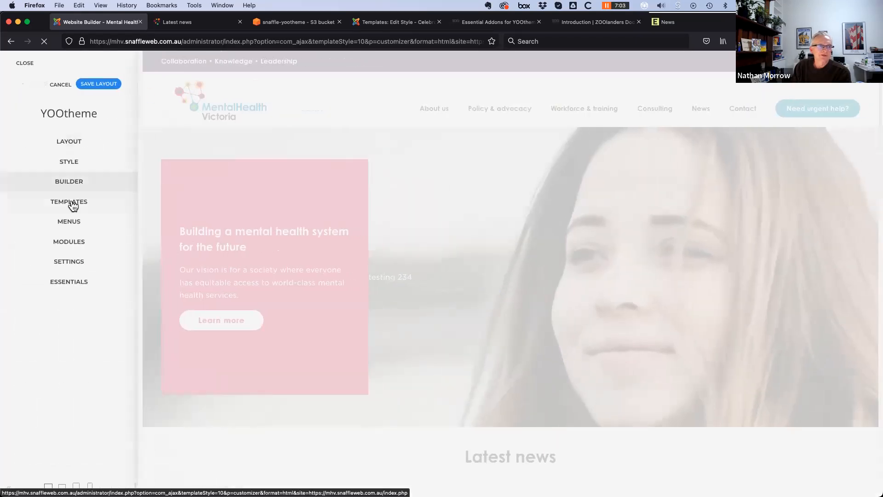
pyautogui.click(70, 207)
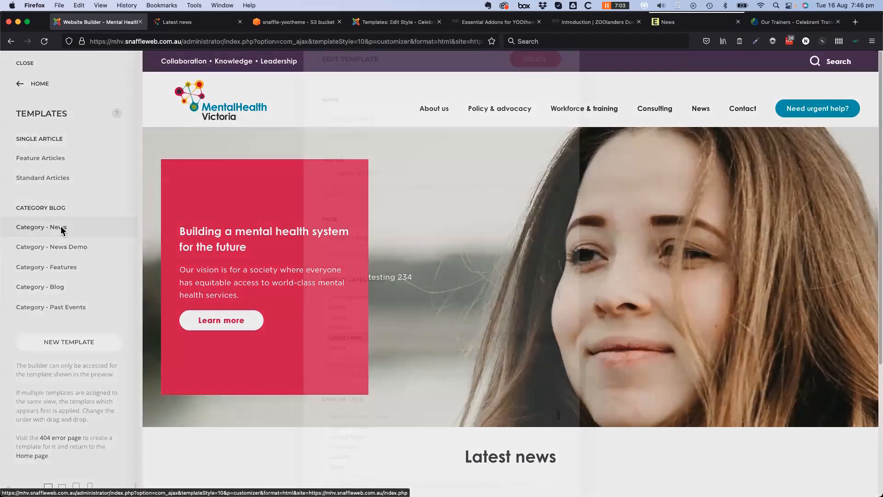
pyautogui.click(62, 229)
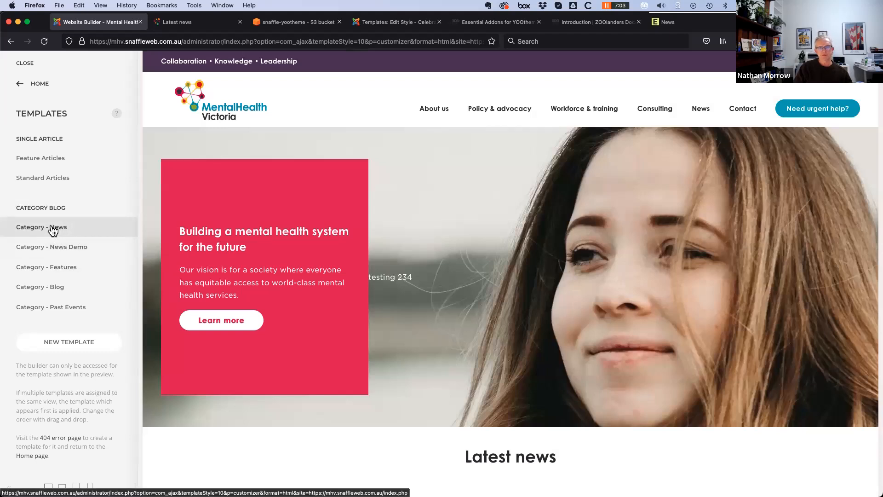
pyautogui.click(701, 110)
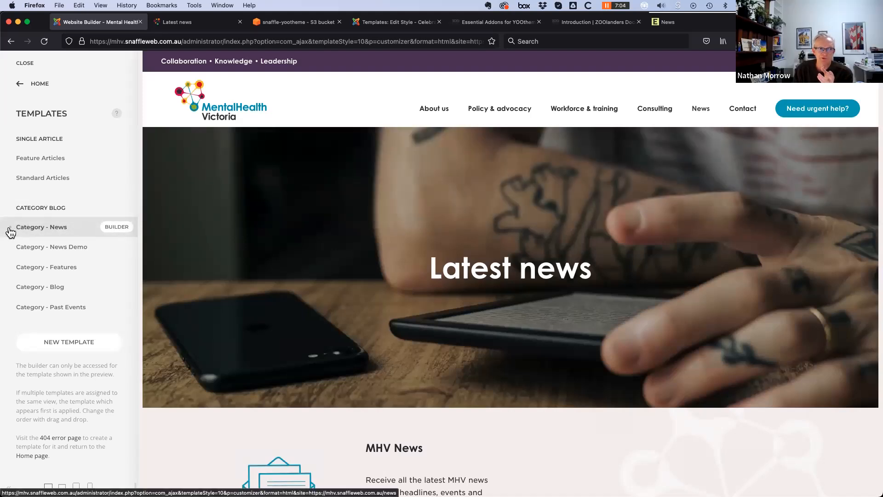
# In Category - News settings, try Latest news and Projects as category limits
pyautogui.click(45, 230)
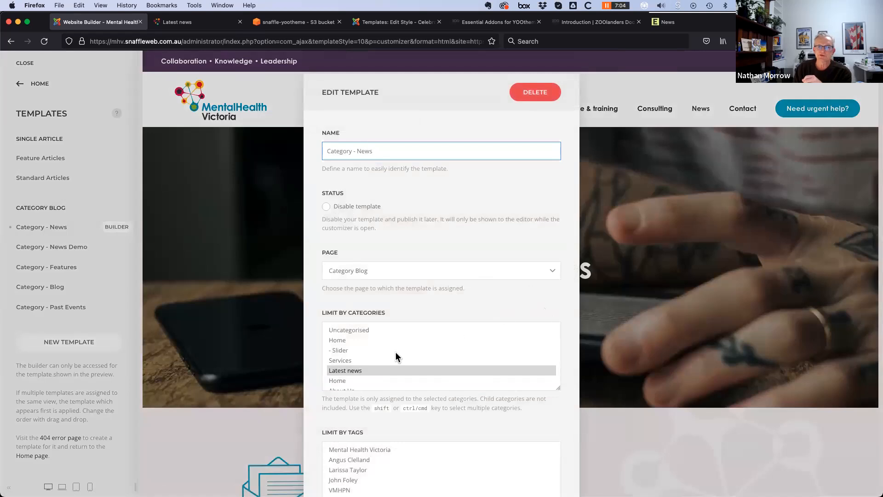
pyautogui.scroll(-3, 373, 355)
pyautogui.scroll(-2, 373, 355)
pyautogui.scroll(5, 372, 358)
pyautogui.scroll(-3, 373, 376)
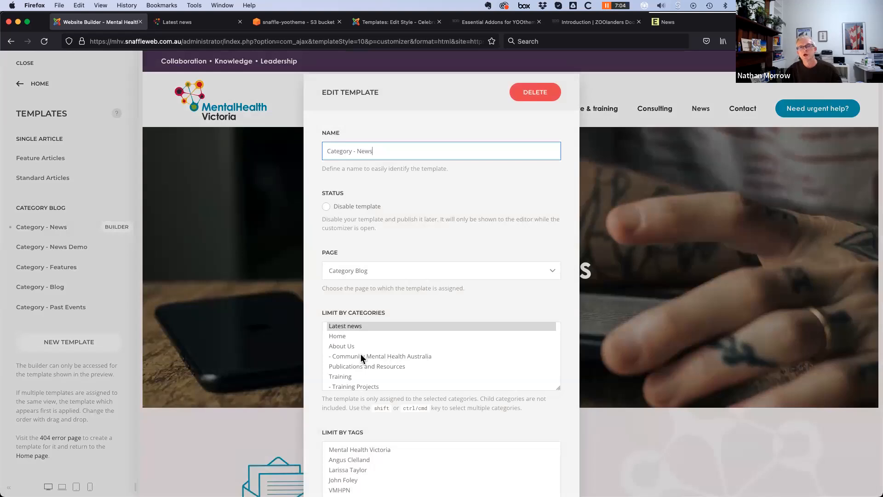
pyautogui.scroll(-1, 364, 378)
pyautogui.scroll(3, 363, 379)
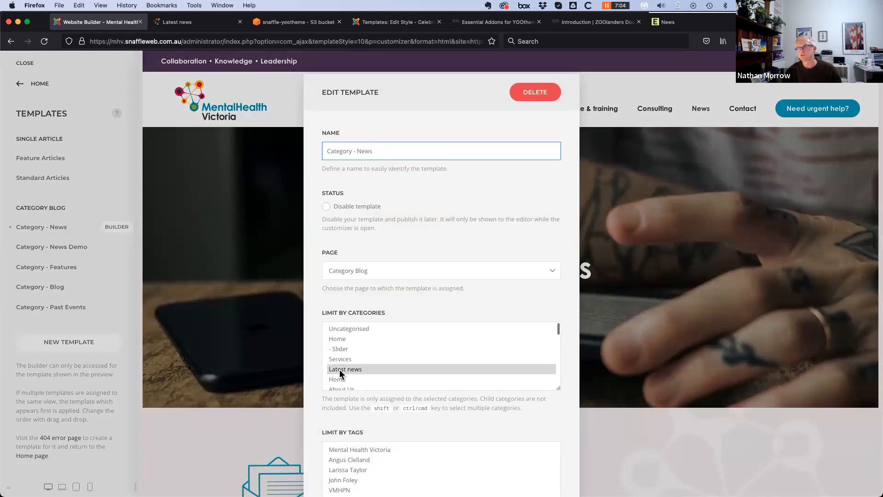
pyautogui.click(346, 368)
pyautogui.scroll(-5, 346, 371)
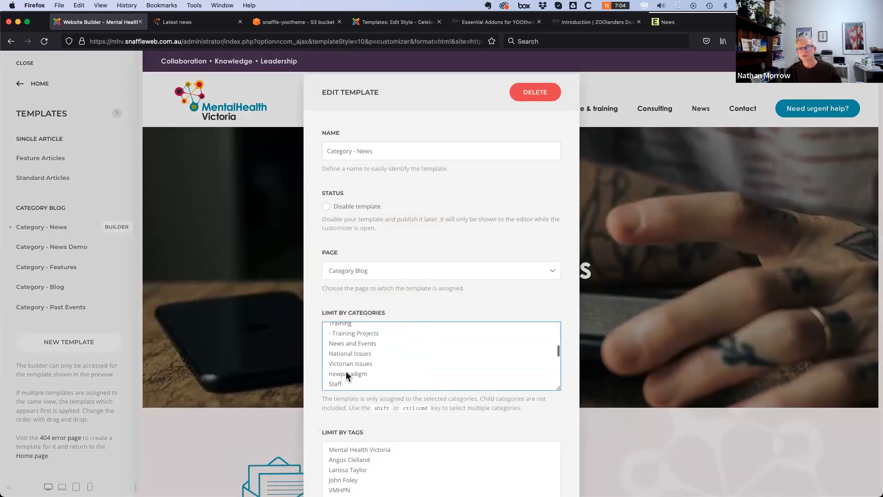
pyautogui.scroll(-3, 356, 374)
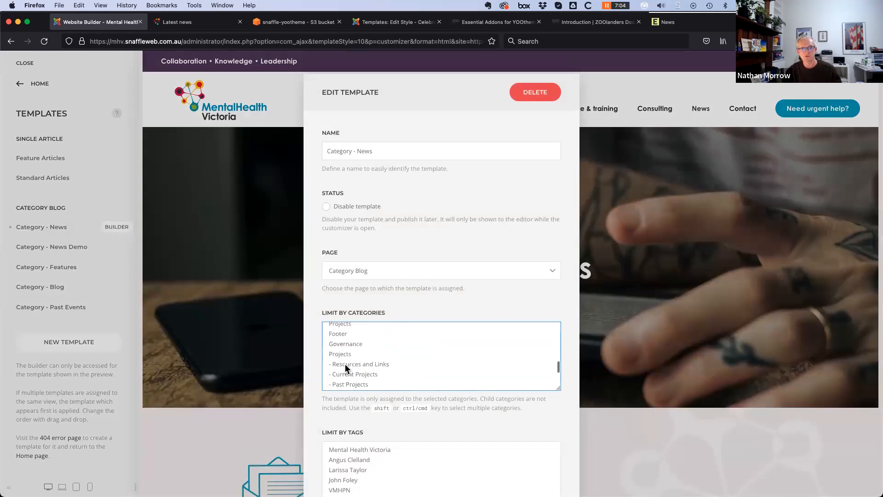
pyautogui.scroll(-1, 361, 371)
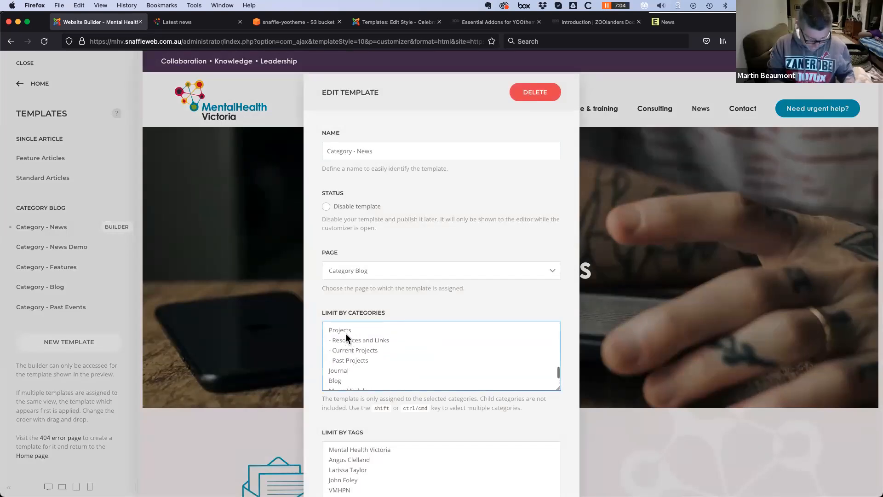
pyautogui.click(347, 330)
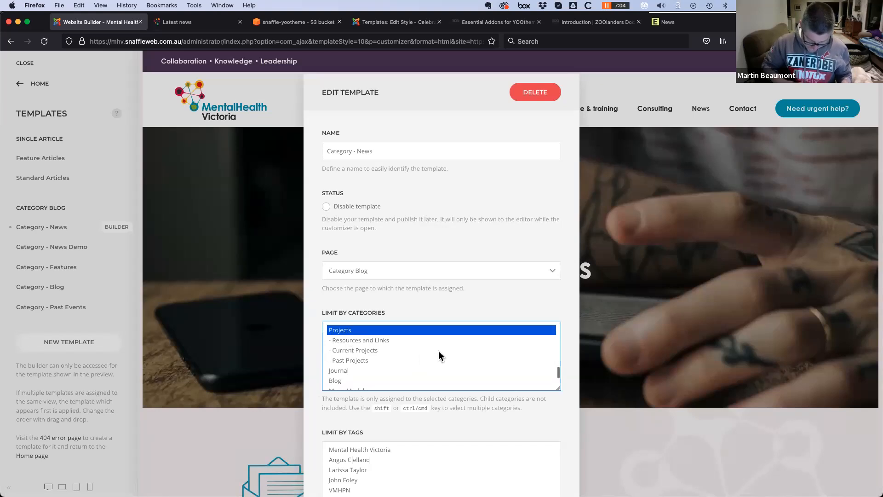
pyautogui.scroll(10, 439, 364)
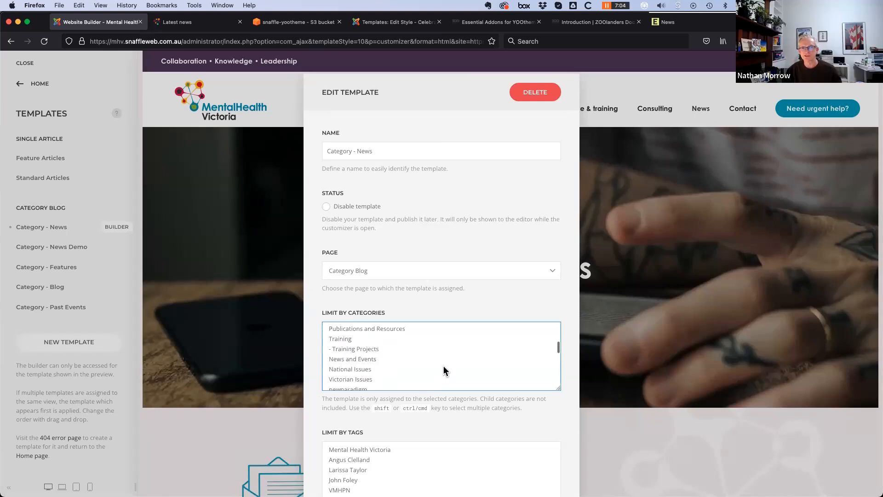
pyautogui.click(444, 361)
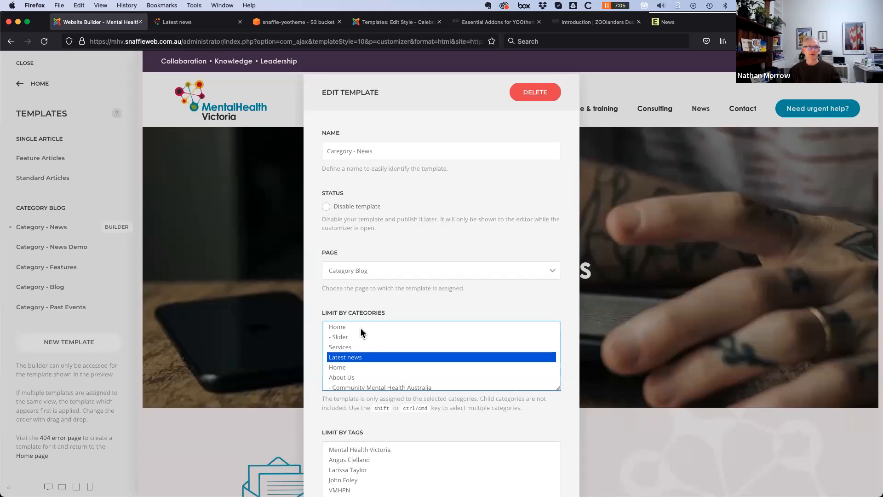
# Deselect both Latest news and Projects under Limit by Categories and save the template
pyautogui.keyDown('super'); pyautogui.click(350, 357); pyautogui.keyUp('super')
pyautogui.scroll(-5, 368, 363)
pyautogui.scroll(-5, 372, 370)
pyautogui.scroll(3, 352, 346)
pyautogui.keyDown('super'); pyautogui.click(354, 348); pyautogui.keyUp('super')
pyautogui.keyDown('super'); pyautogui.click(355, 352); pyautogui.keyUp('super')
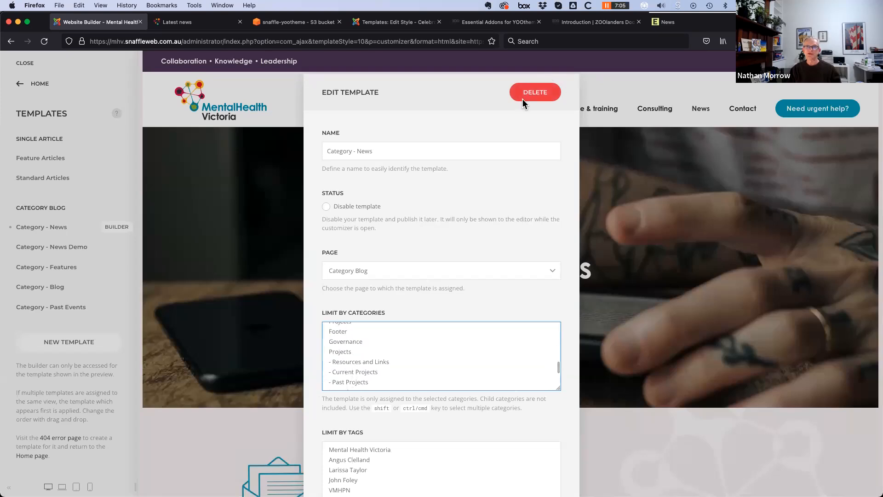
pyautogui.scroll(-5, 501, 430)
pyautogui.click(537, 454)
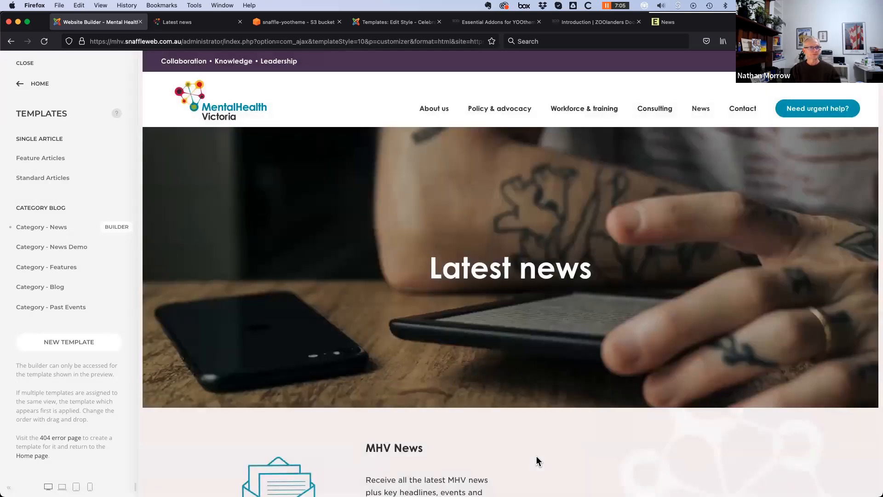
# Limit the Category - News template to the Governance category and save
pyautogui.click(52, 228)
pyautogui.scroll(-5, 436, 367)
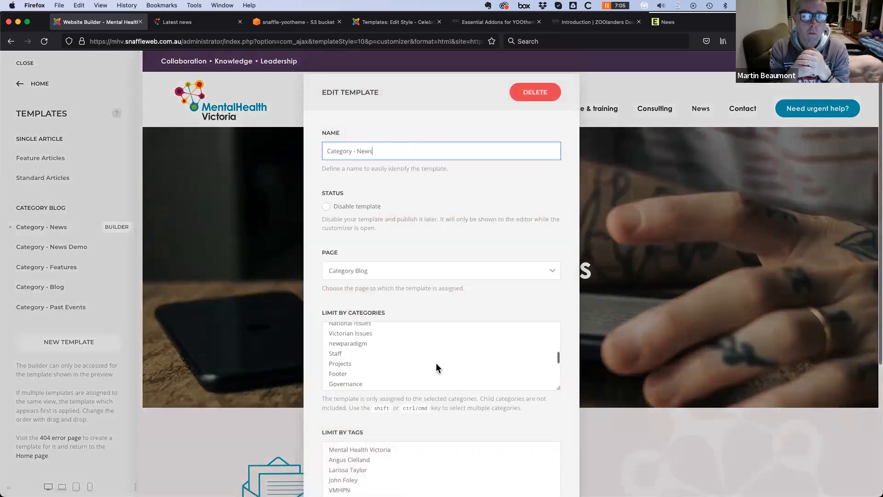
pyautogui.click(341, 384)
pyautogui.scroll(-4, 572, 443)
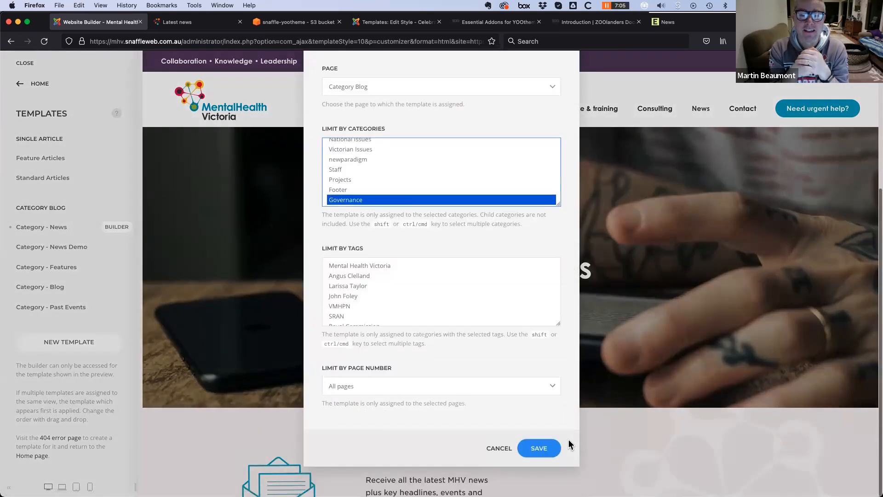
pyautogui.click(545, 447)
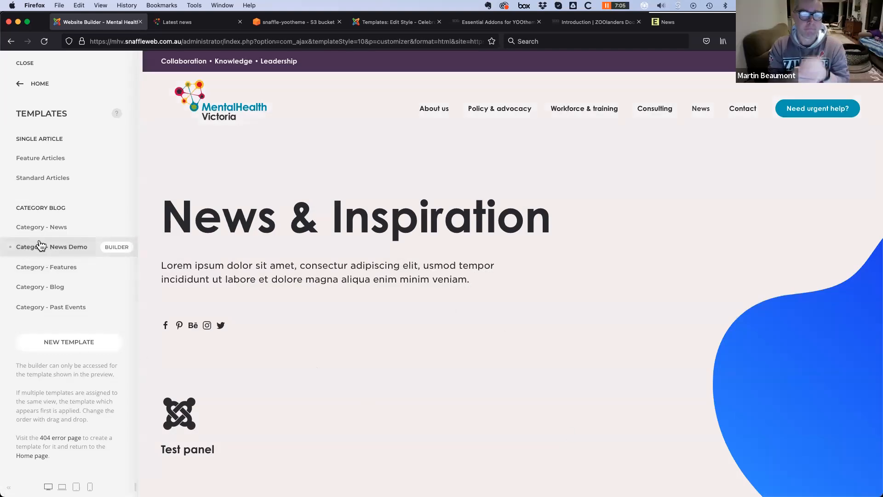
# Limit the Category - News Demo template to the Staff category and save
pyautogui.click(54, 251)
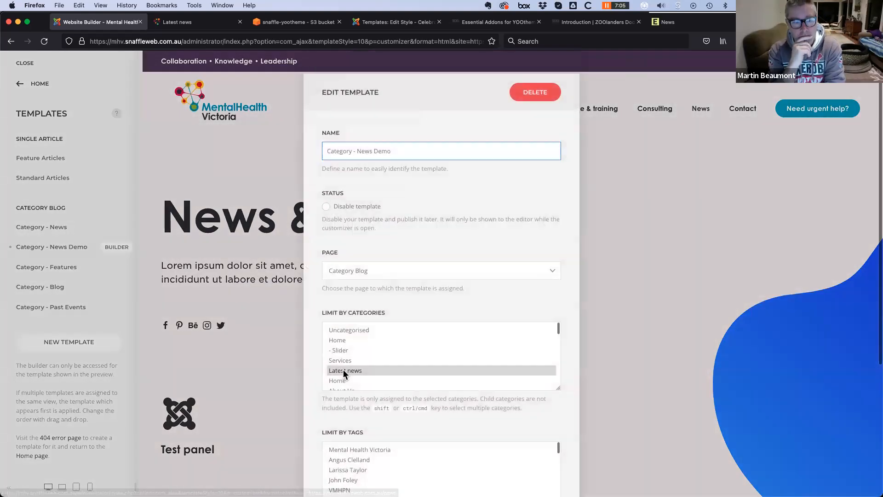
pyautogui.scroll(-1, 349, 378)
pyautogui.click(344, 370)
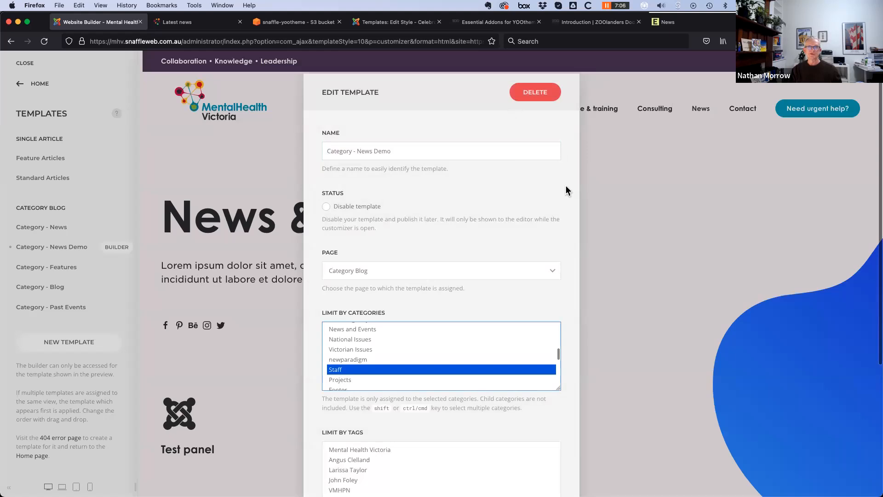
pyautogui.scroll(-5, 570, 472)
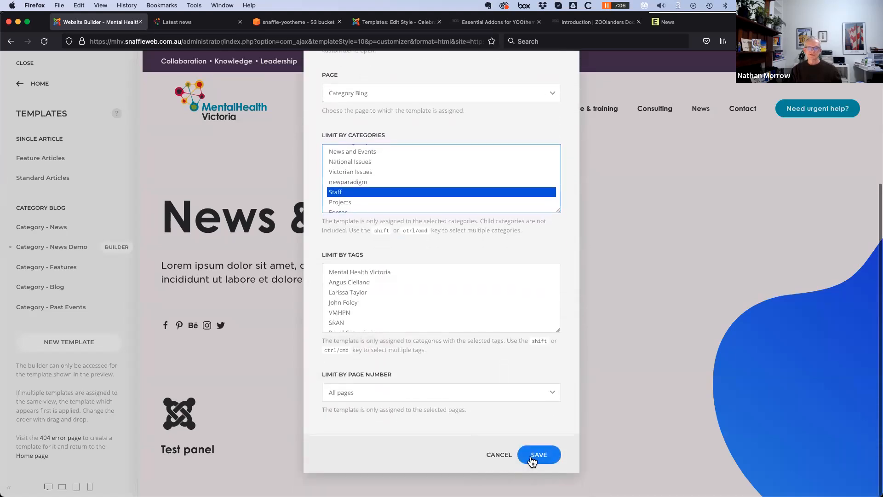
pyautogui.click(537, 455)
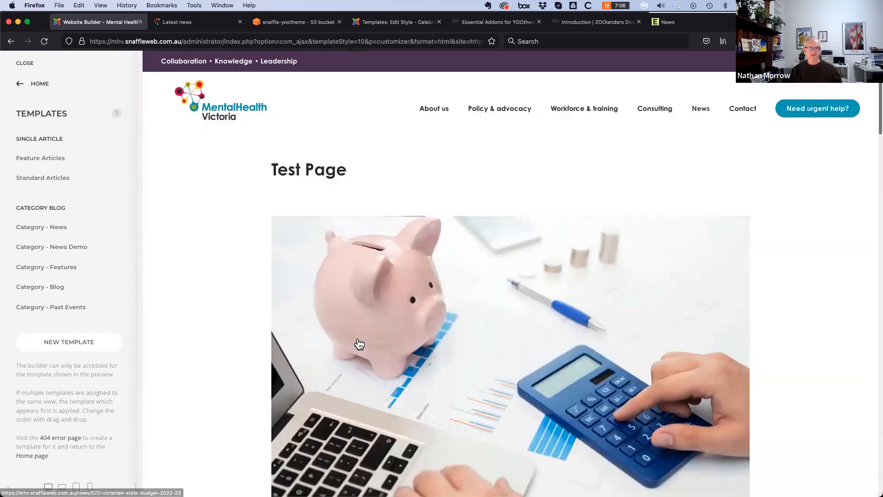
pyautogui.scroll(-6, 187, 413)
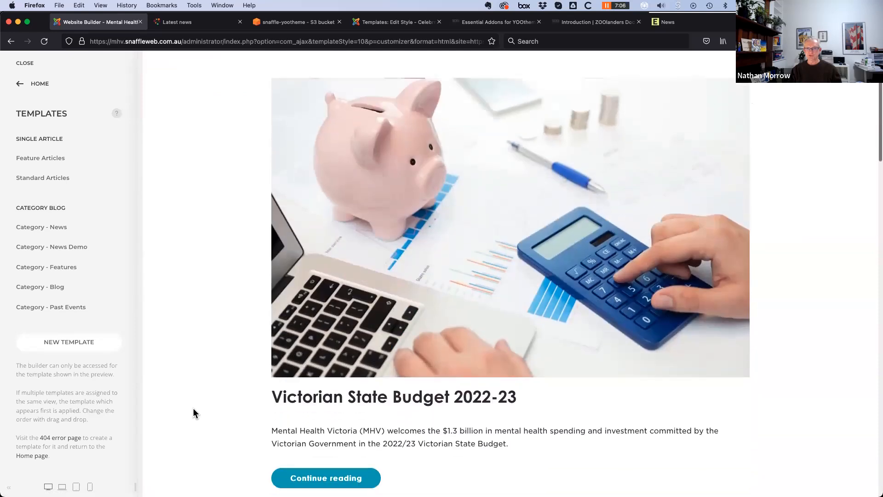
pyautogui.scroll(-8, 193, 413)
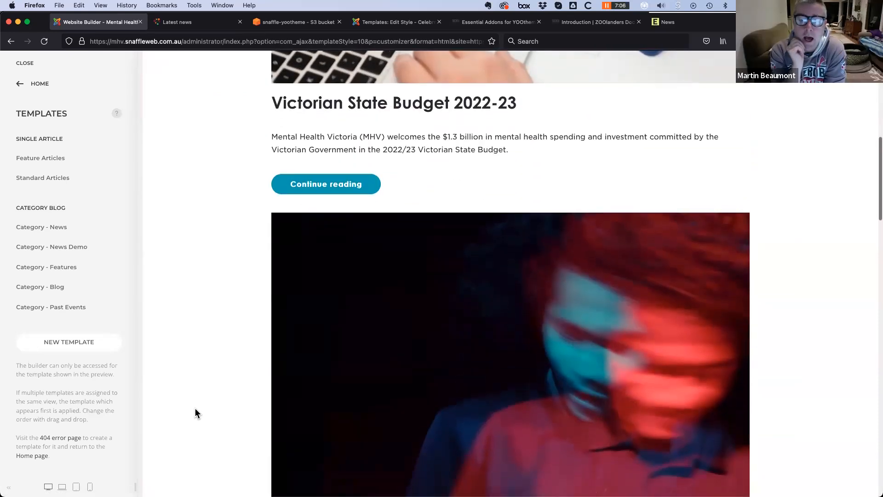
pyautogui.scroll(-4, 195, 414)
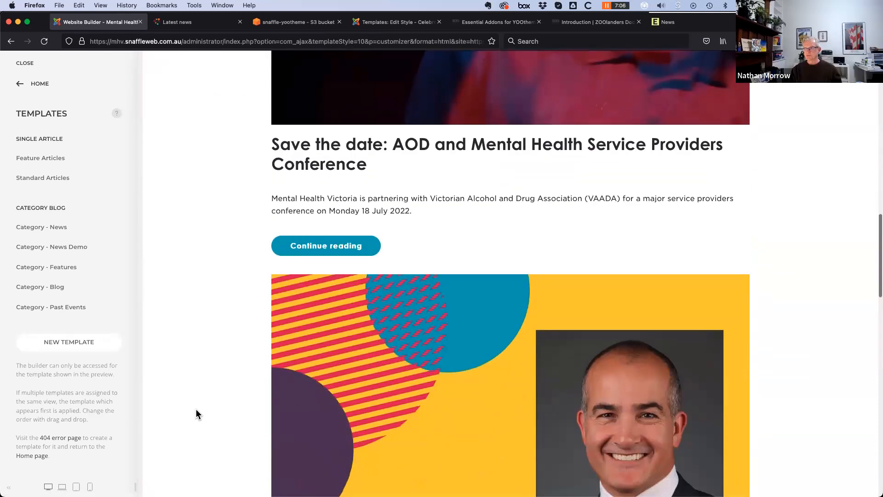
pyautogui.scroll(-2, 194, 418)
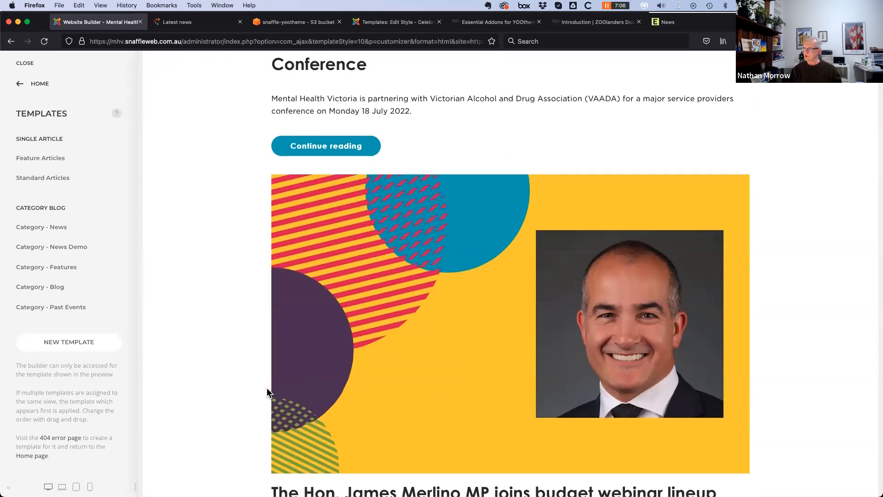
pyautogui.scroll(15, 249, 412)
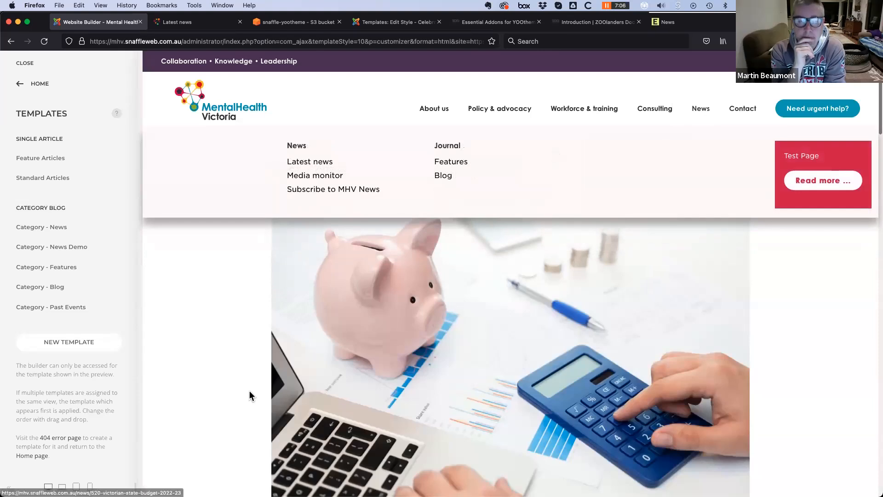
pyautogui.scroll(-8, 249, 390)
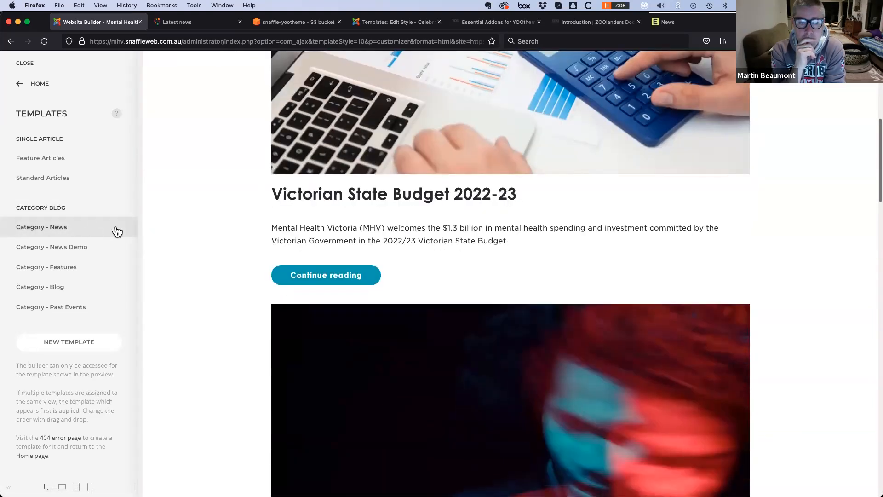
# Limit the Category - News template to the Latest news category and save
pyautogui.click(40, 227)
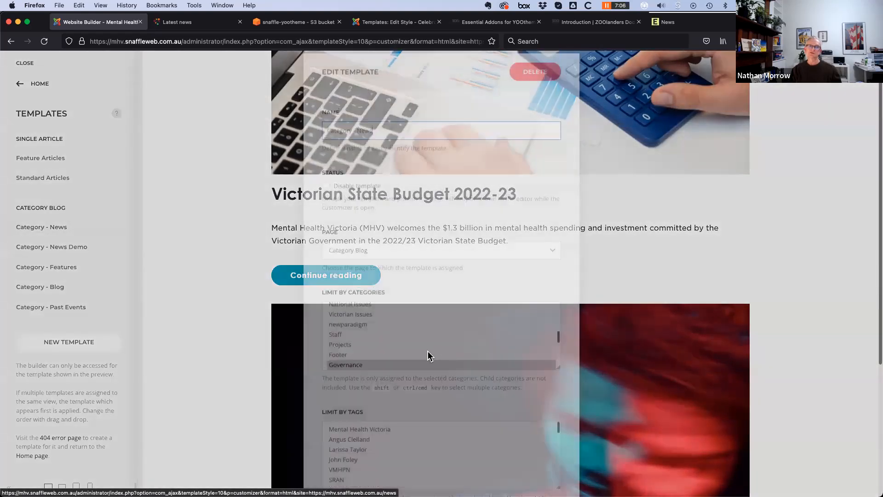
pyautogui.scroll(2, 418, 360)
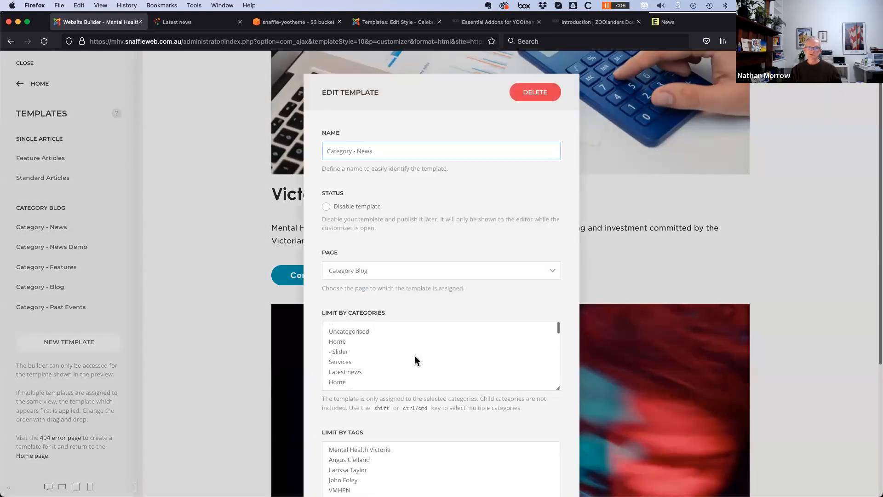
pyautogui.click(350, 371)
pyautogui.scroll(-4, 557, 432)
pyautogui.click(539, 454)
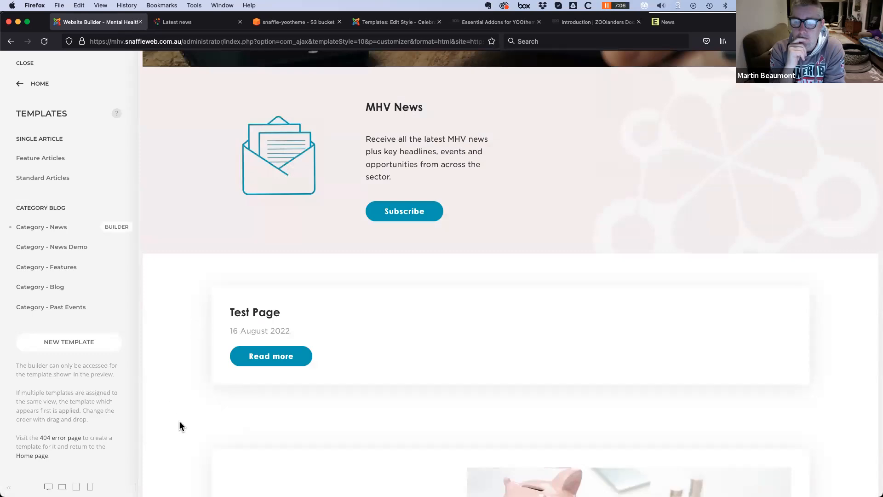
# Scroll the preview through the news articles and back up to the Latest news banner
pyautogui.scroll(-10, 179, 421)
pyautogui.scroll(-10, 181, 424)
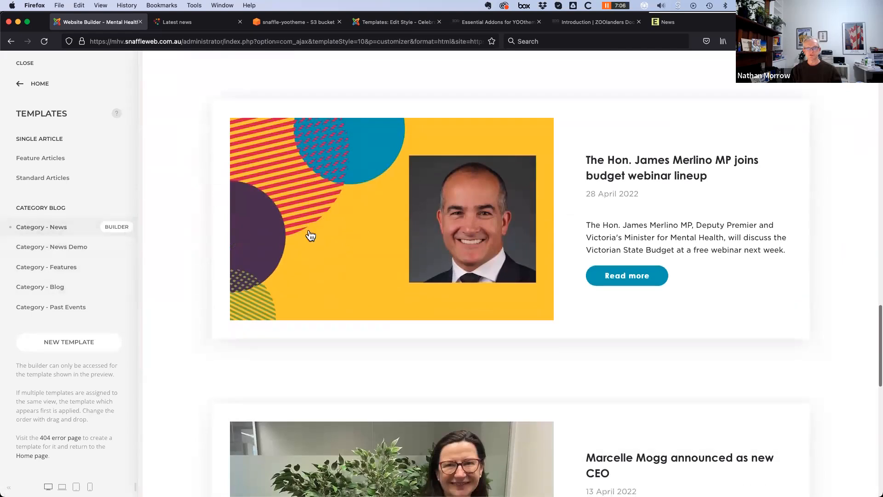
pyautogui.scroll(-3, 387, 292)
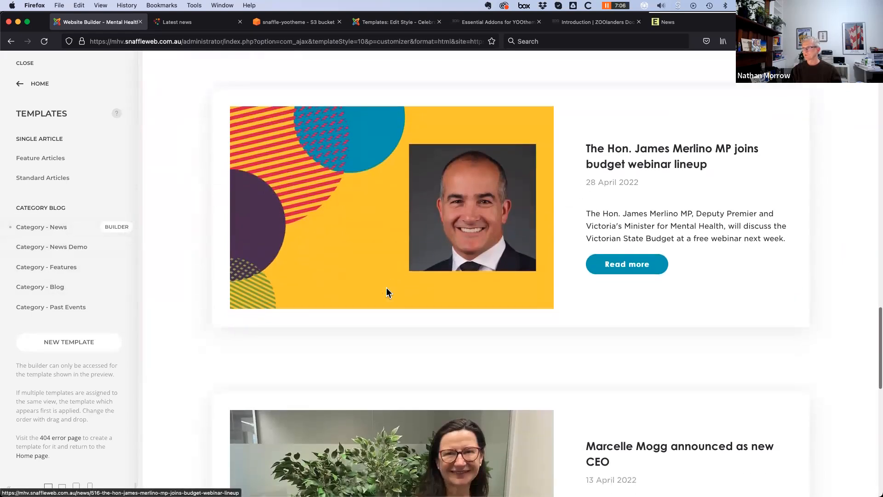
pyautogui.scroll(-2, 386, 298)
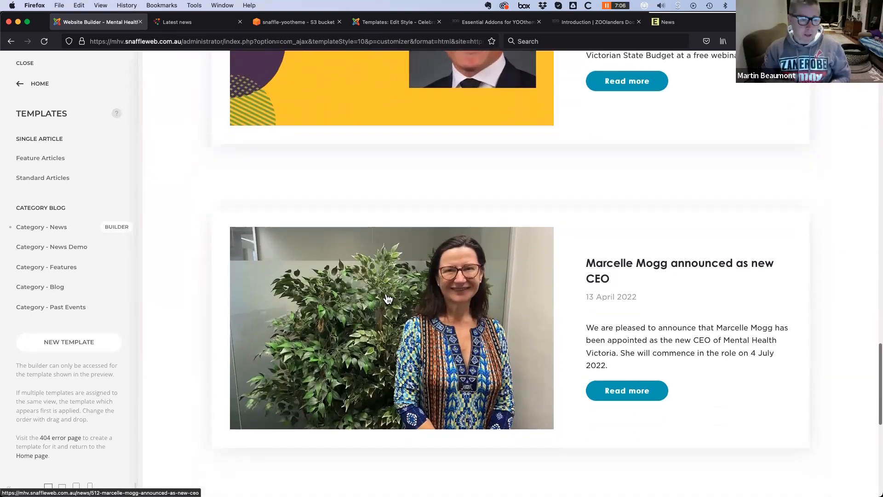
pyautogui.scroll(-3, 225, 351)
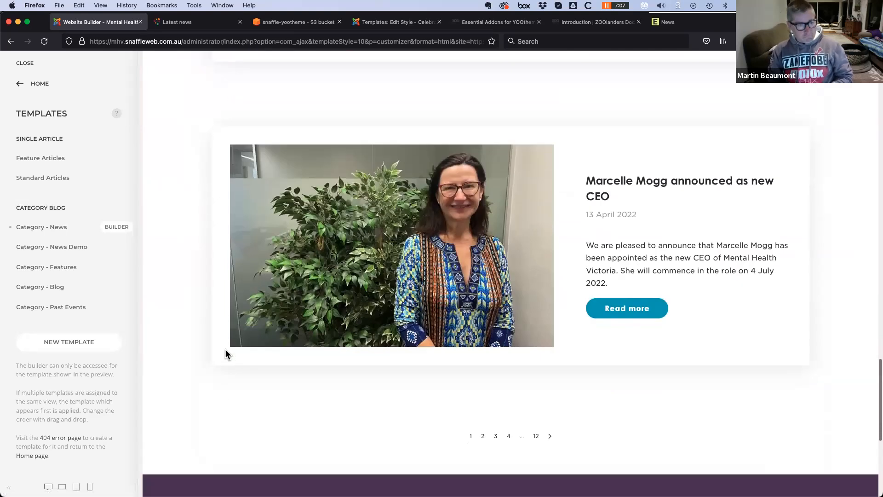
pyautogui.scroll(6, 225, 351)
pyautogui.scroll(20, 223, 351)
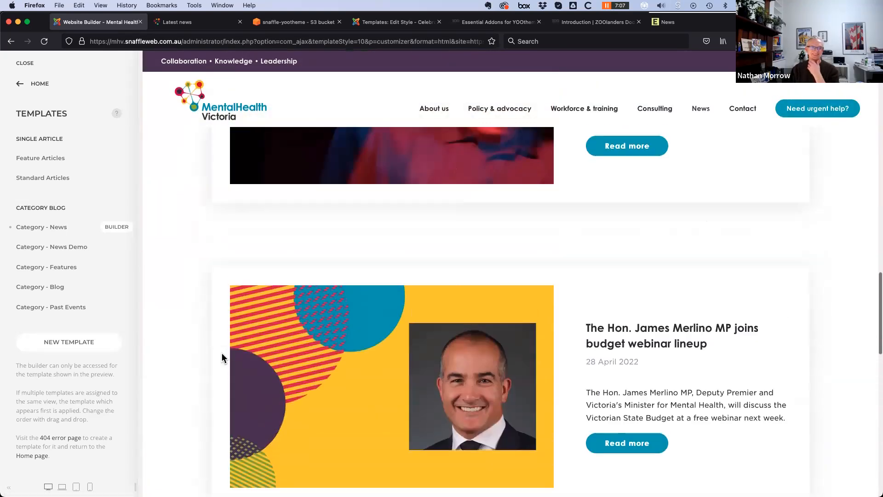
pyautogui.scroll(3, 222, 351)
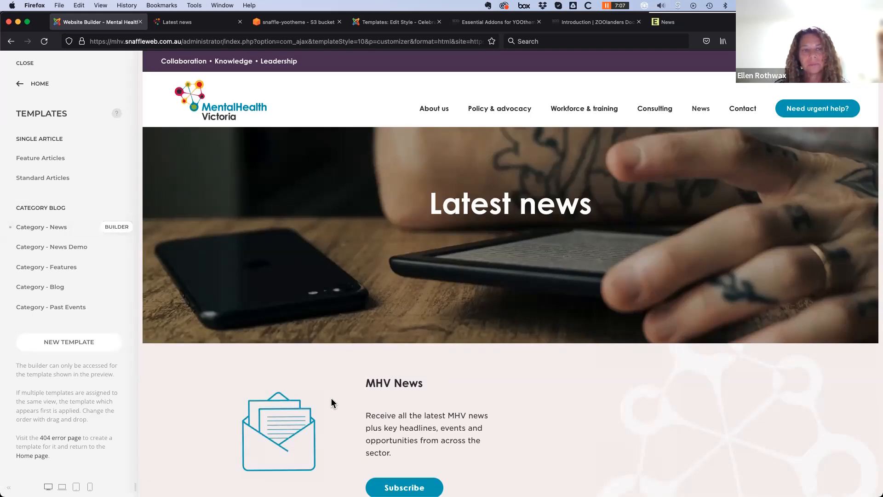
pyautogui.scroll(-2, 333, 401)
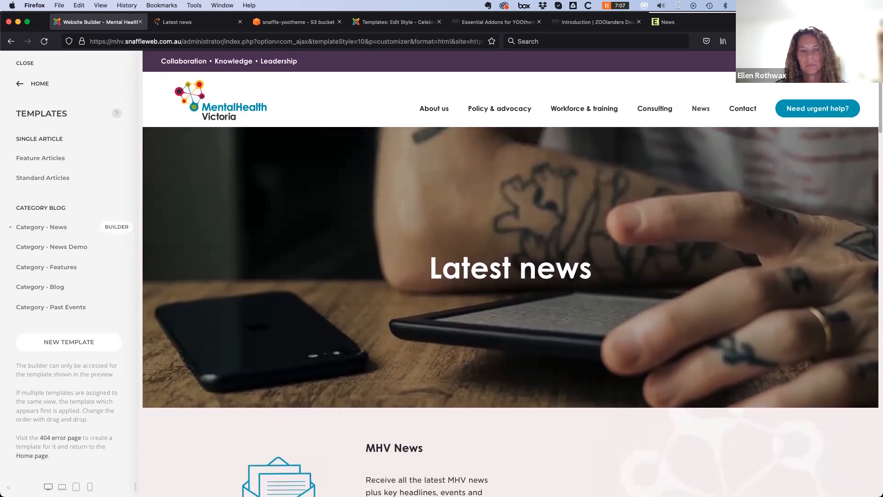
# Return the customizer to its main menu, view the Essential Addons page, and open a blank tab
pyautogui.click(21, 84)
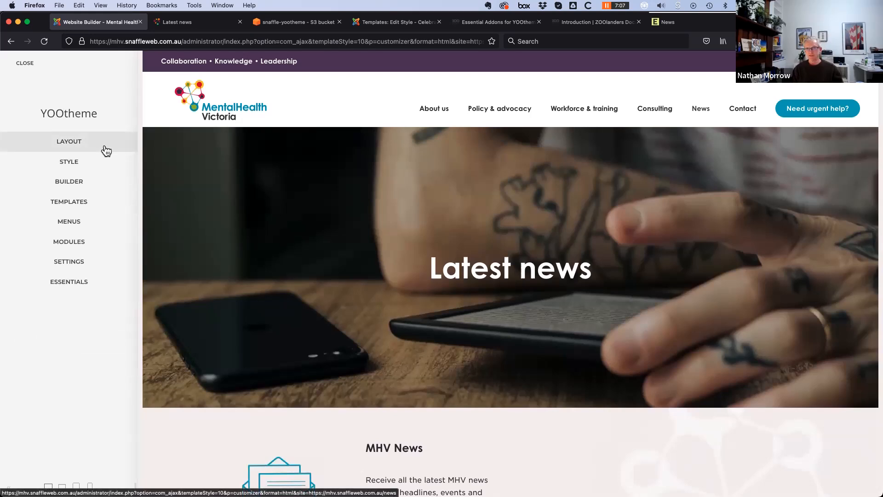
pyautogui.click(503, 25)
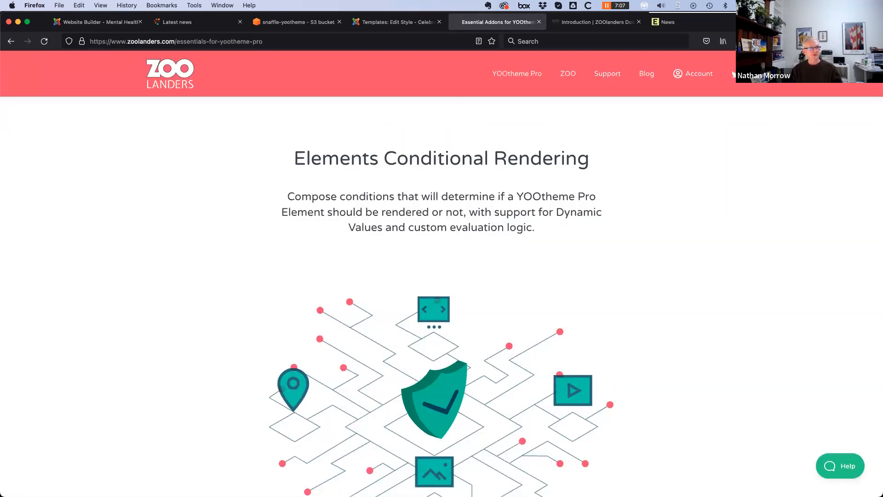
pyautogui.press('super+t')
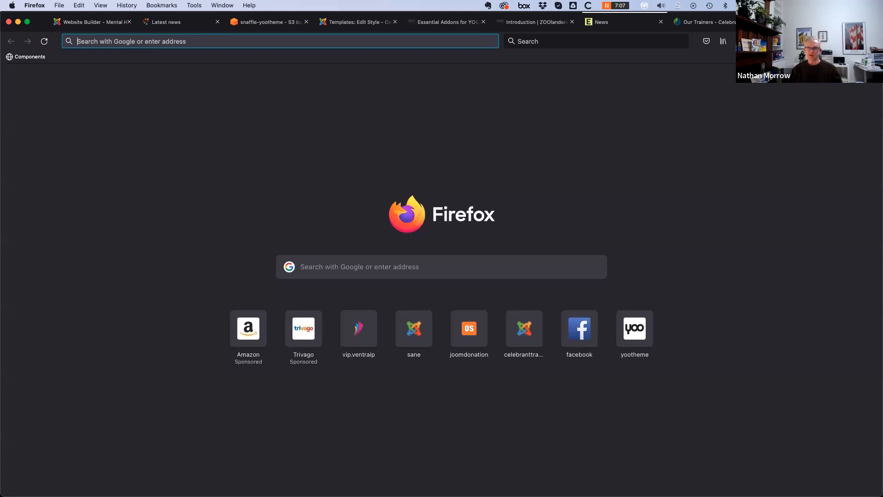
pyautogui.press('super+w')
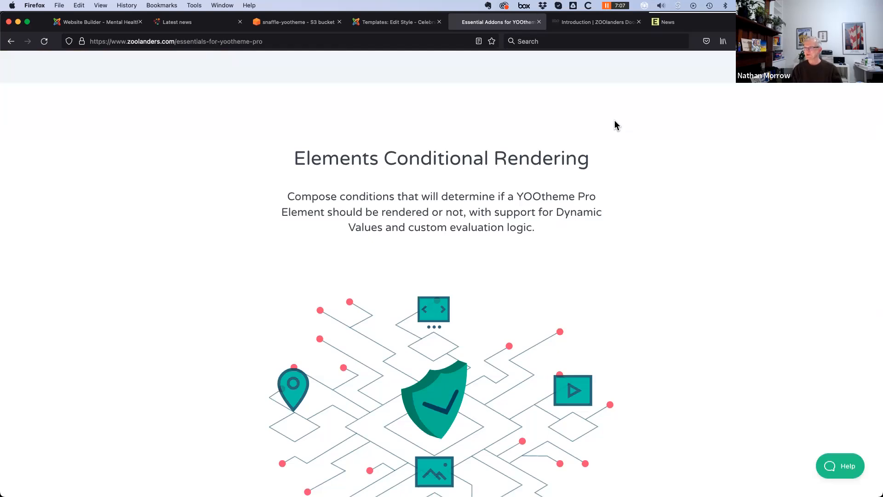
pyautogui.press('super+t')
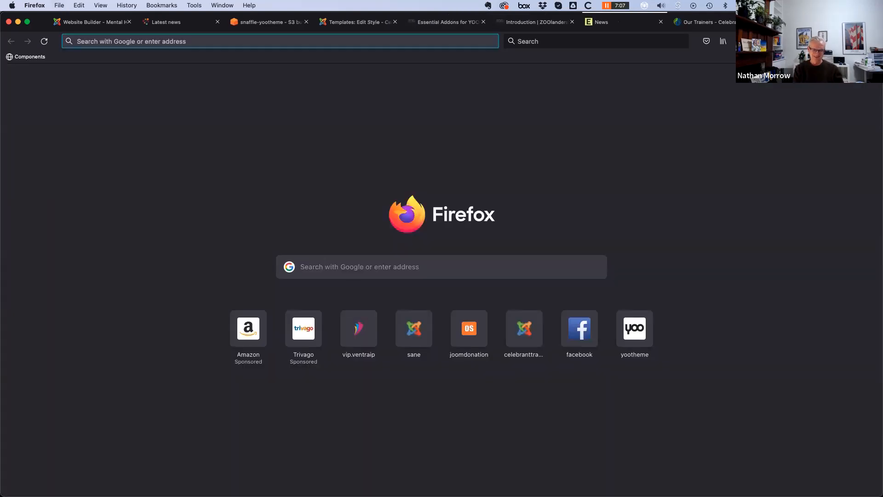
# Load sane.org in the new tab and scroll down to the stories carousel
pyautogui.write('sane.org')
pyautogui.press('Return')
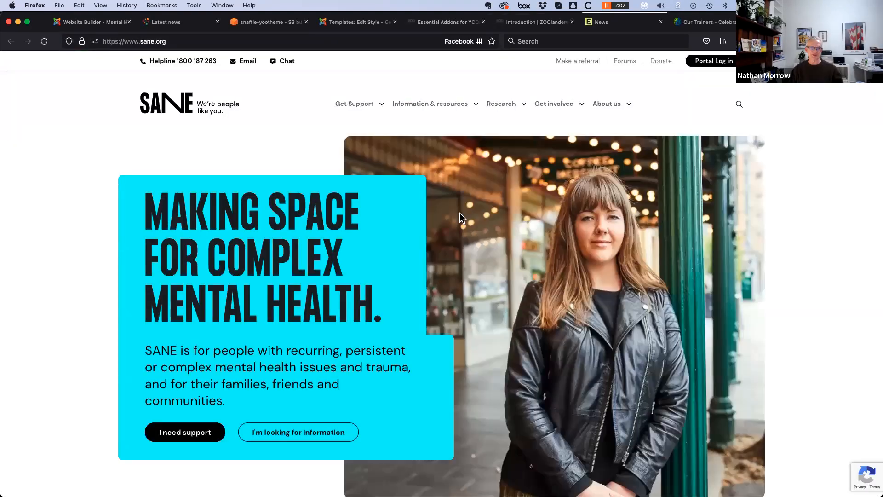
pyautogui.scroll(-10, 65, 441)
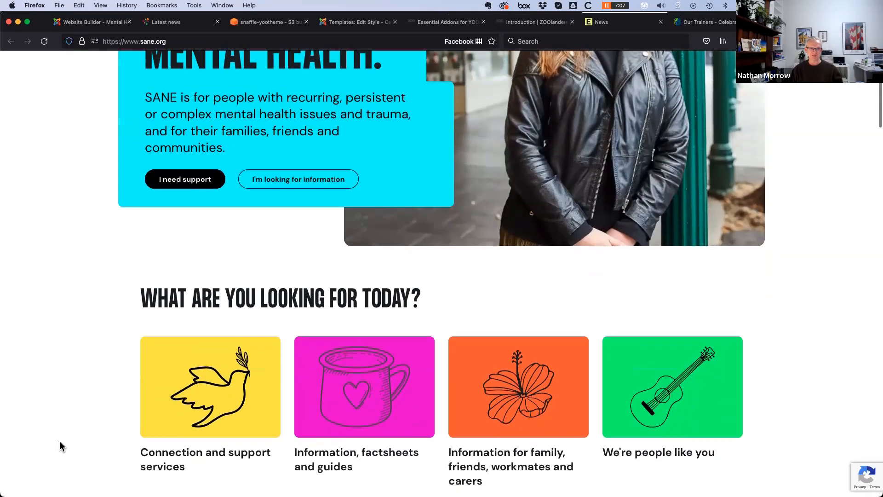
pyautogui.scroll(-10, 61, 442)
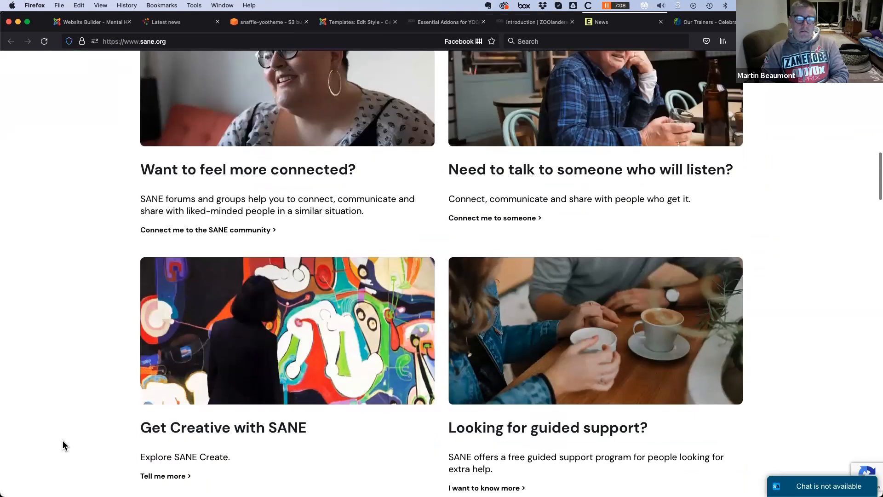
pyautogui.scroll(-9, 179, 234)
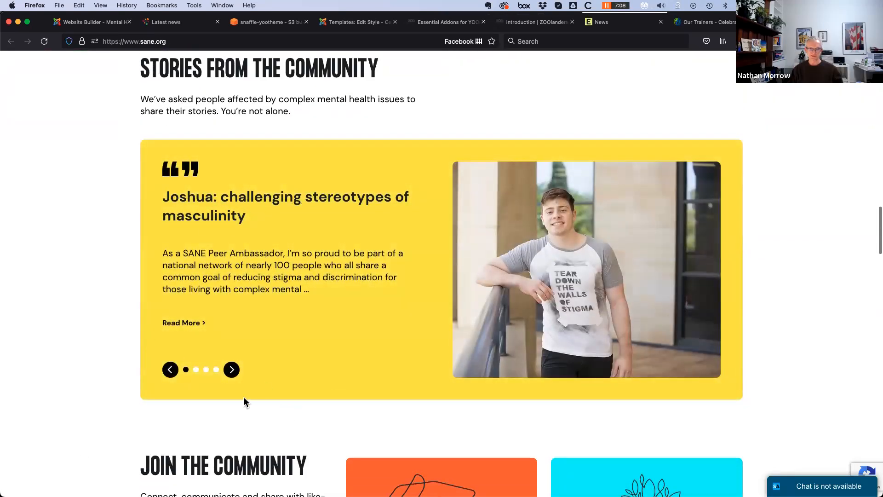
# Advance the community stories carousel three times, then return to the Website Builder tab
pyautogui.click(234, 375)
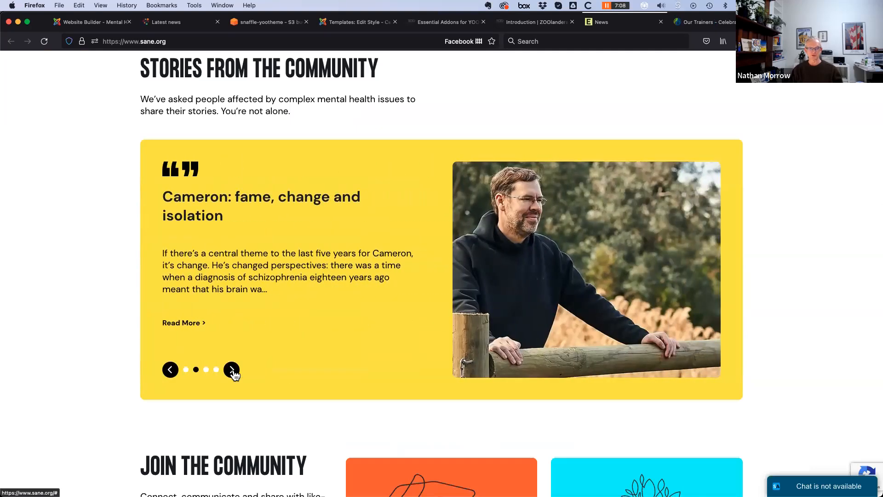
pyautogui.click(233, 374)
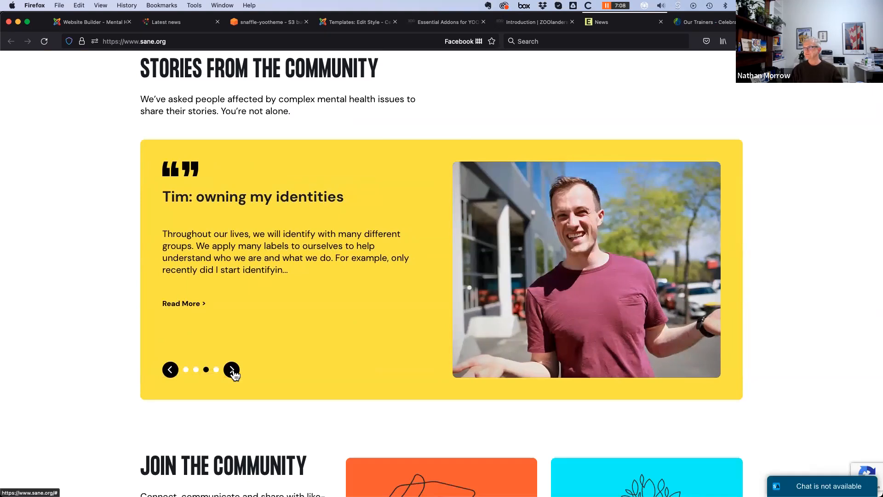
pyautogui.click(233, 374)
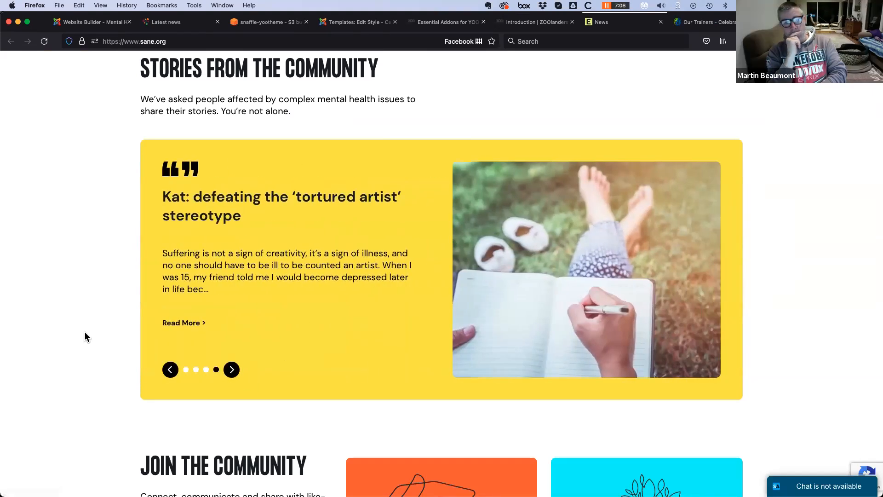
pyautogui.scroll(20, 85, 333)
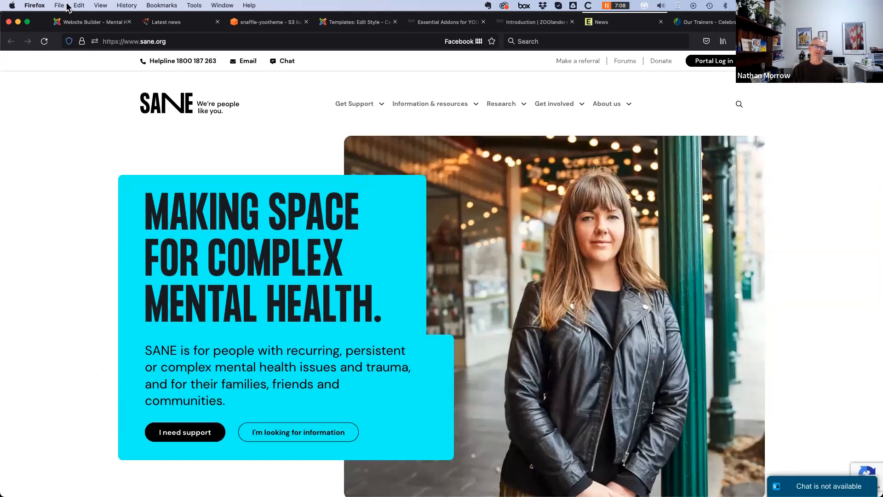
pyautogui.click(82, 23)
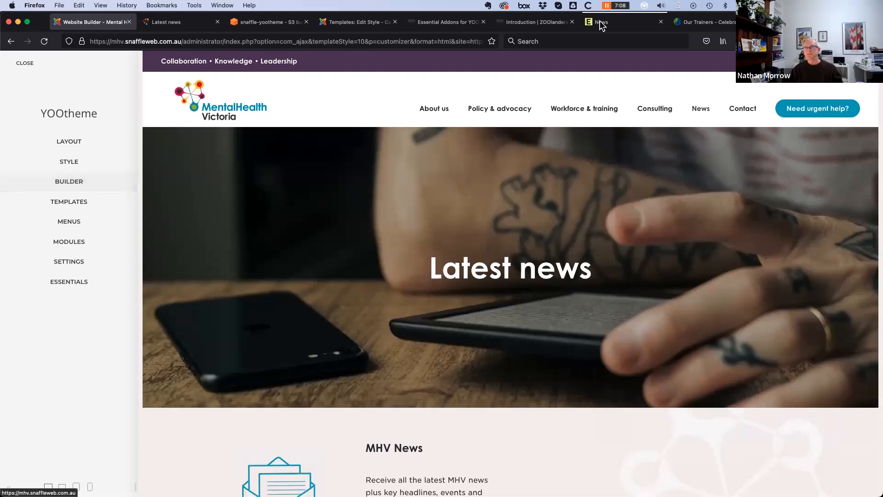
pyautogui.click(800, 22)
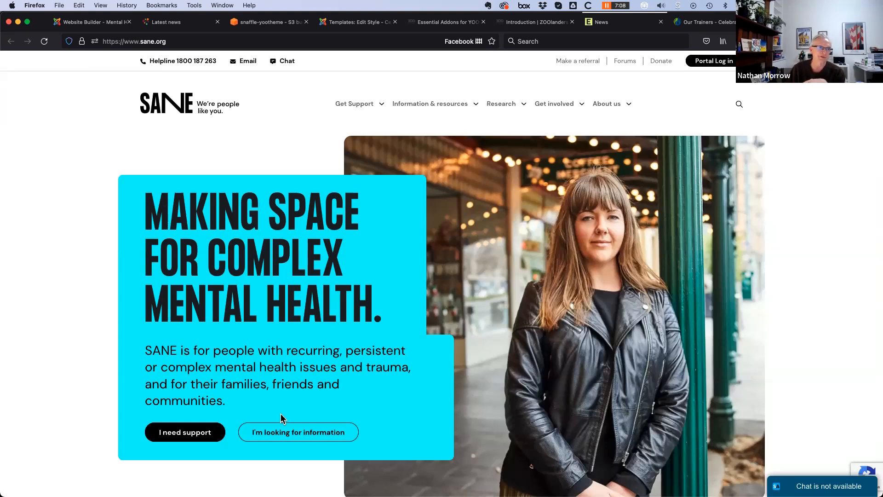
pyautogui.click(84, 22)
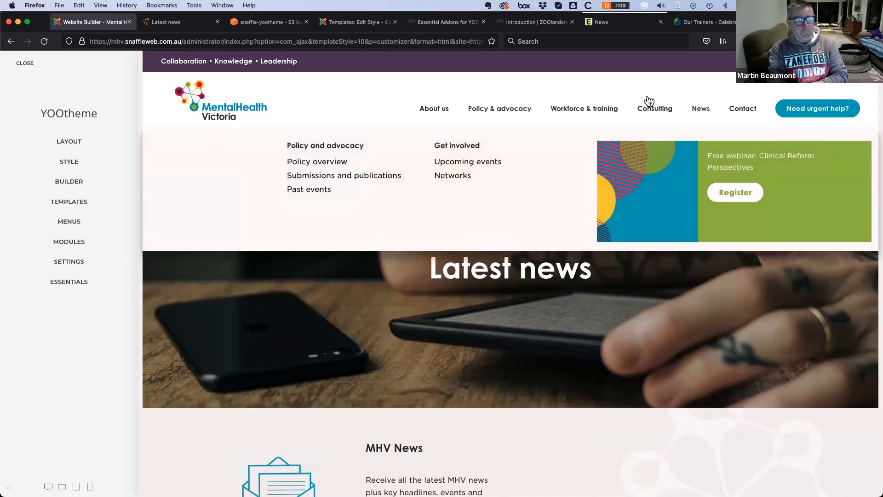
# Glance at the site's mega-menus, then go to the ZOOlanders documentation Introduction tab
pyautogui.moveTo(469, 101)
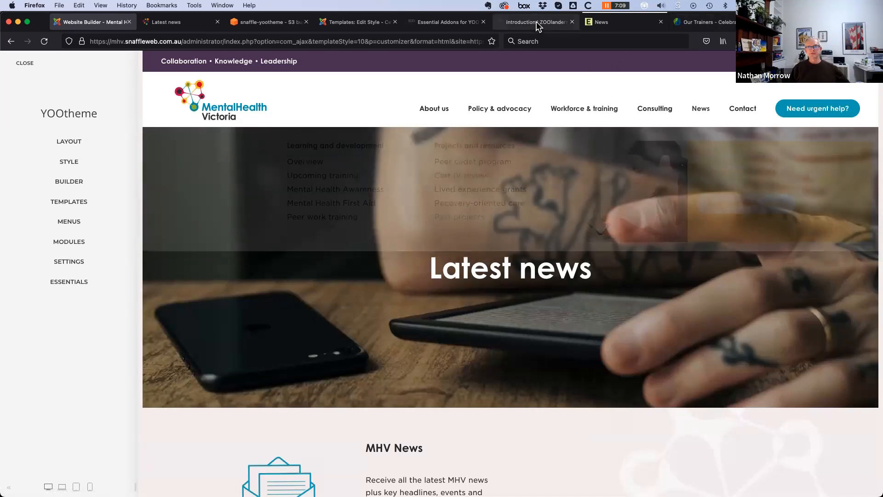
pyautogui.click(536, 21)
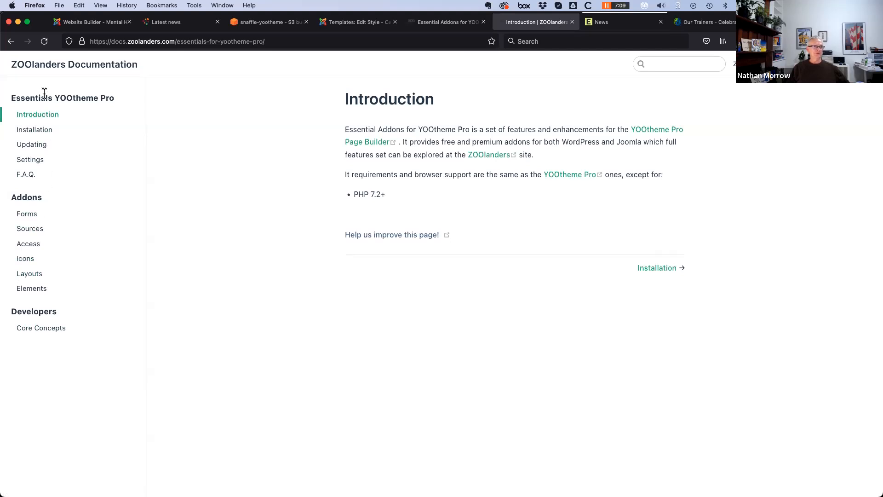
# Open the Custom Source Provider page in the ZOOlanders documentation
pyautogui.click(27, 230)
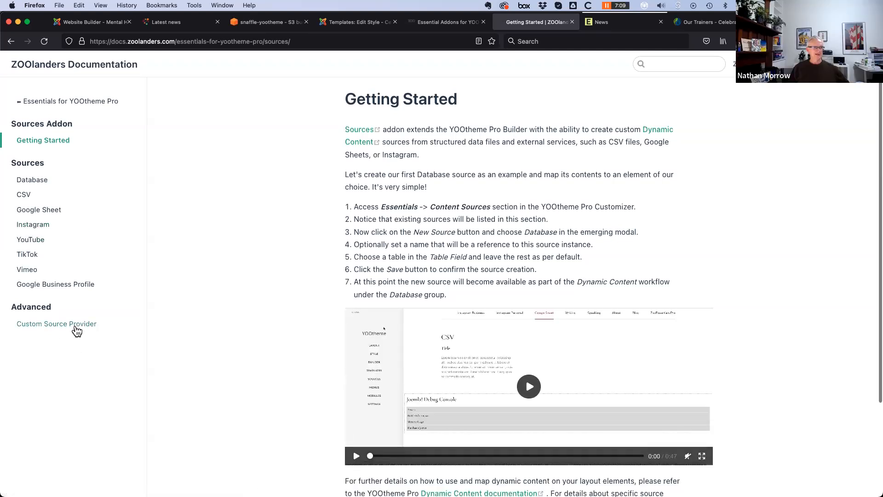
pyautogui.click(47, 324)
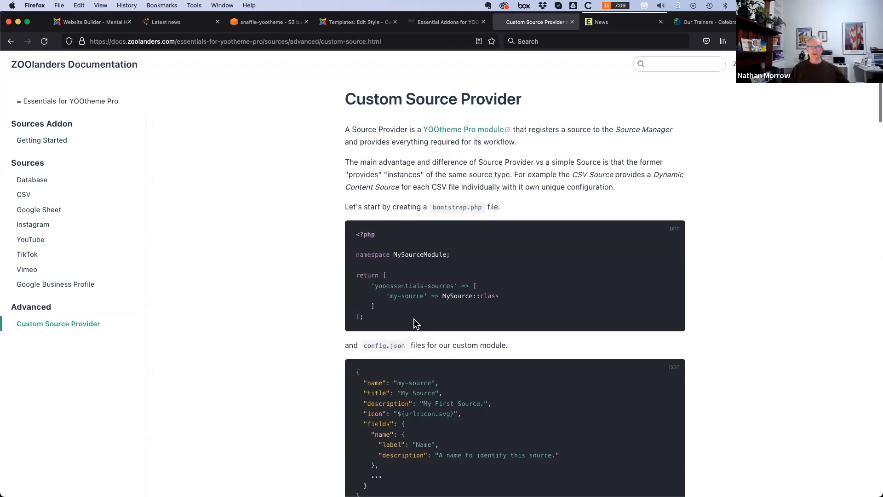
pyautogui.scroll(-6, 396, 378)
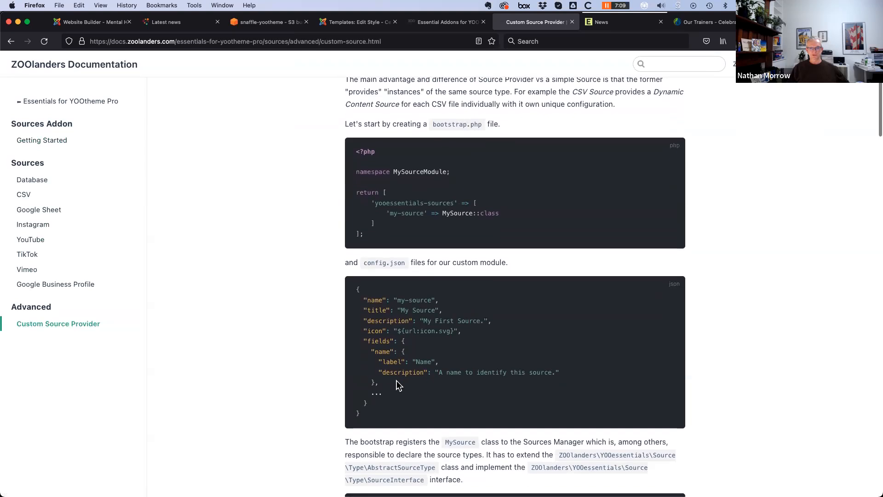
pyautogui.scroll(-9, 392, 380)
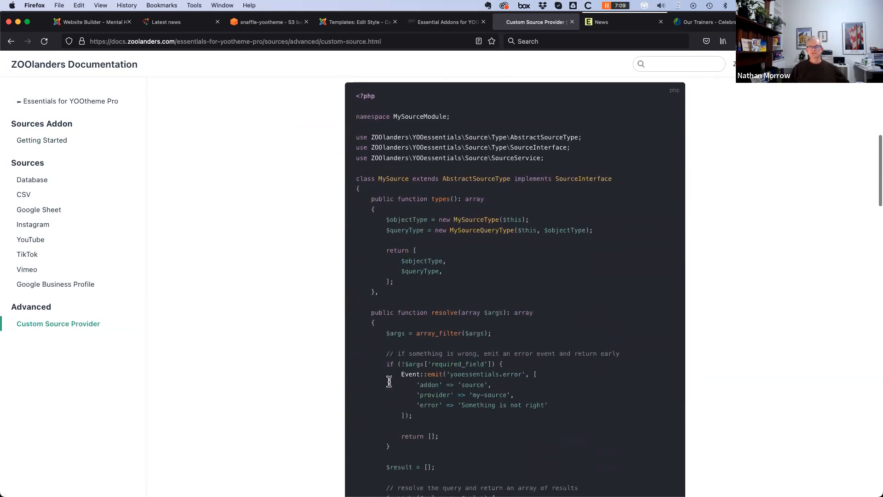
# Read through the page's source-type and query-type PHP code examples
pyautogui.scroll(-9, 390, 380)
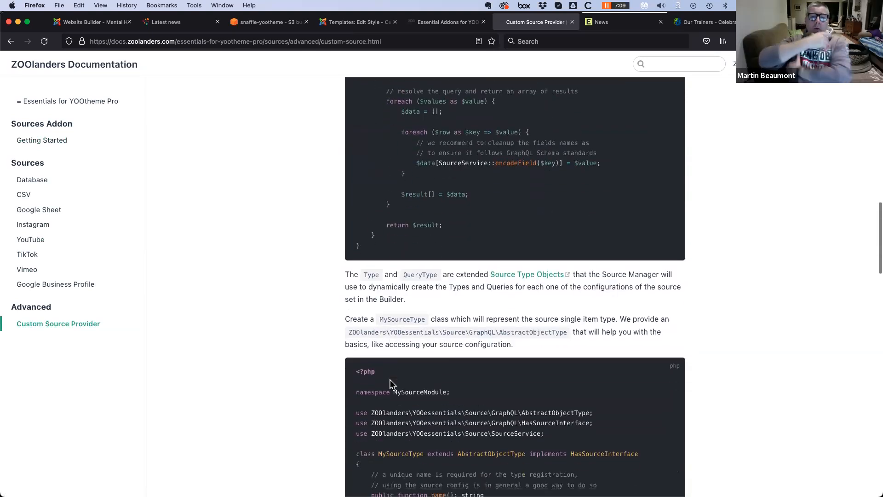
pyautogui.scroll(-1, 392, 380)
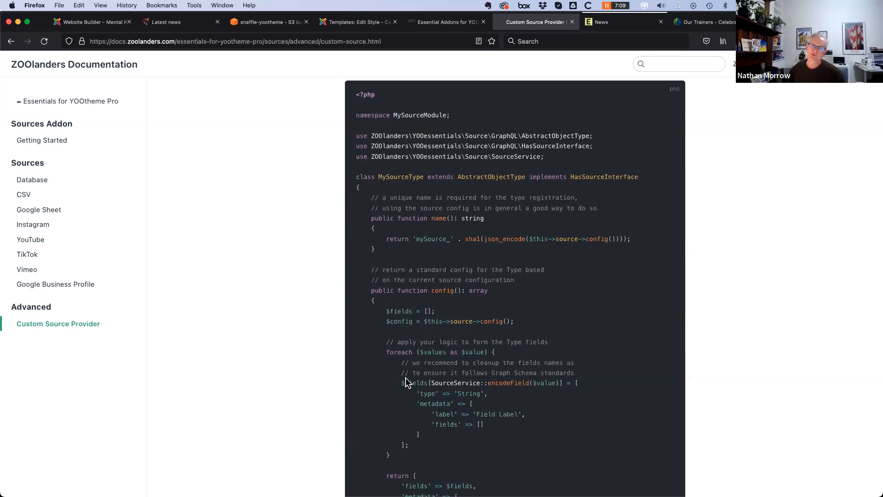
pyautogui.scroll(-3, 390, 423)
pyautogui.scroll(-2, 390, 426)
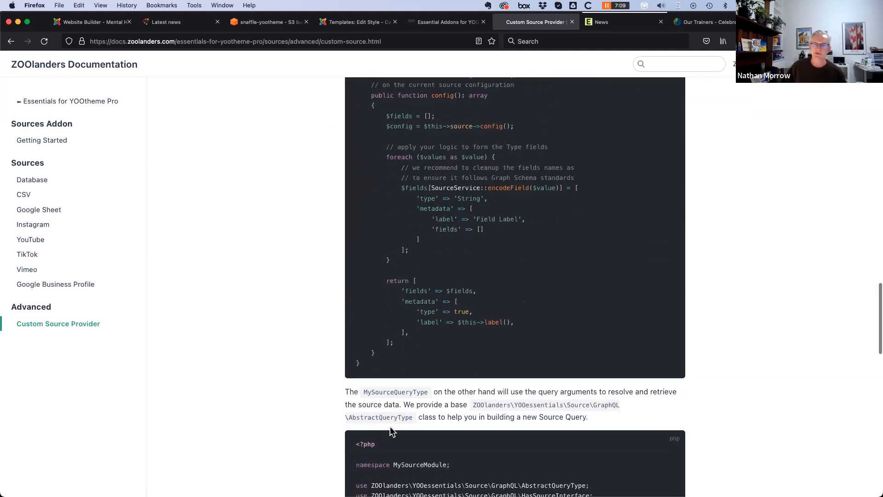
pyautogui.scroll(-8, 312, 424)
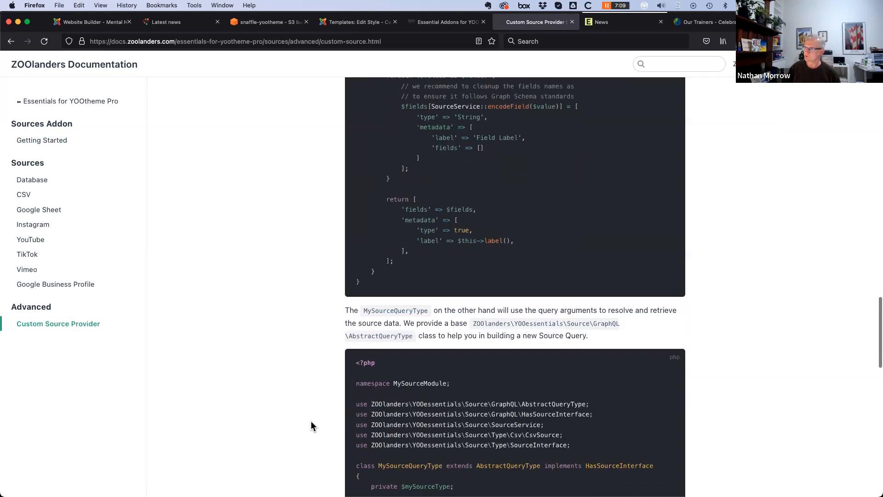
pyautogui.scroll(-10, 312, 425)
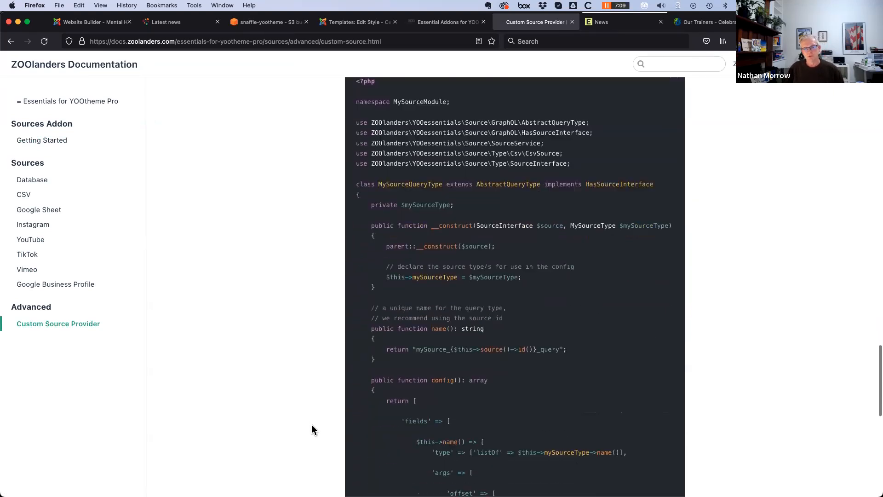
pyautogui.scroll(-3, 312, 432)
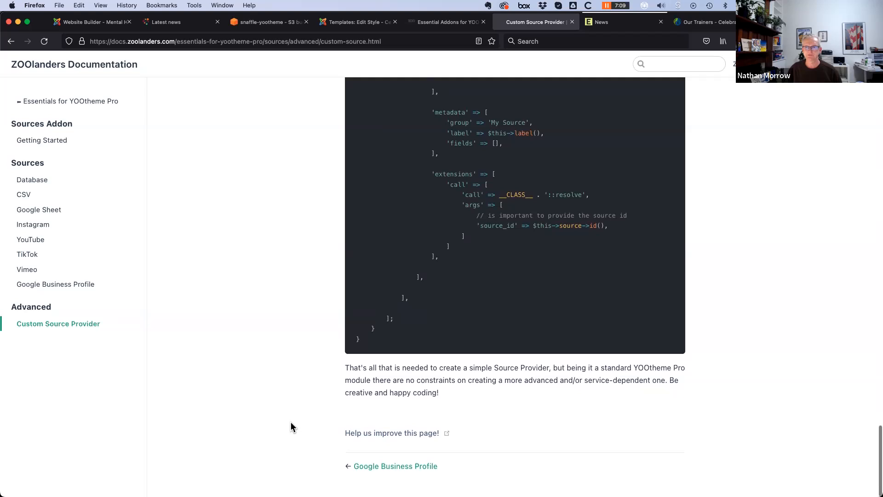
pyautogui.scroll(2, 291, 427)
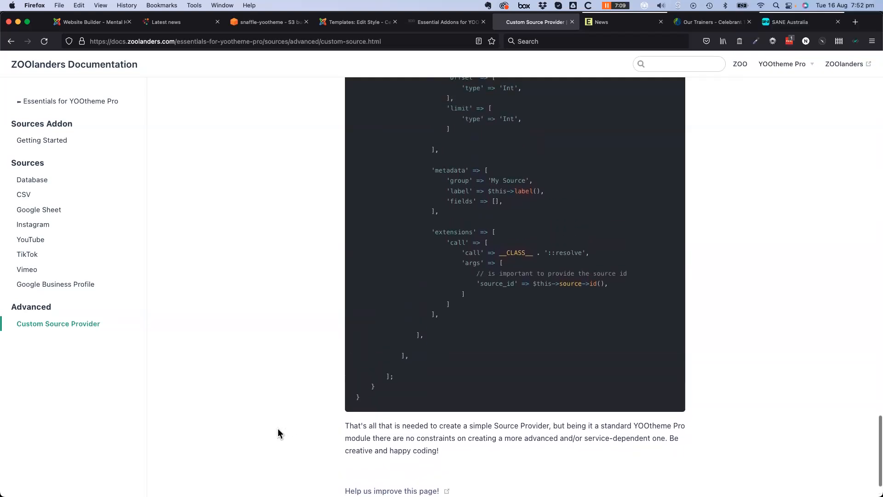
pyautogui.scroll(20, 277, 430)
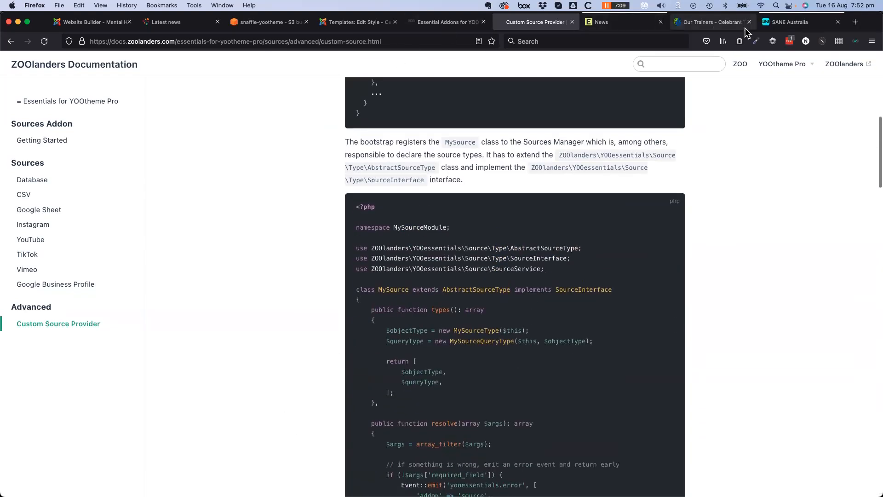
# Load yootheme.com in a new tab and go to Help > Extensions in the footer
pyautogui.click(856, 23)
pyautogui.write('yootheme.com/')
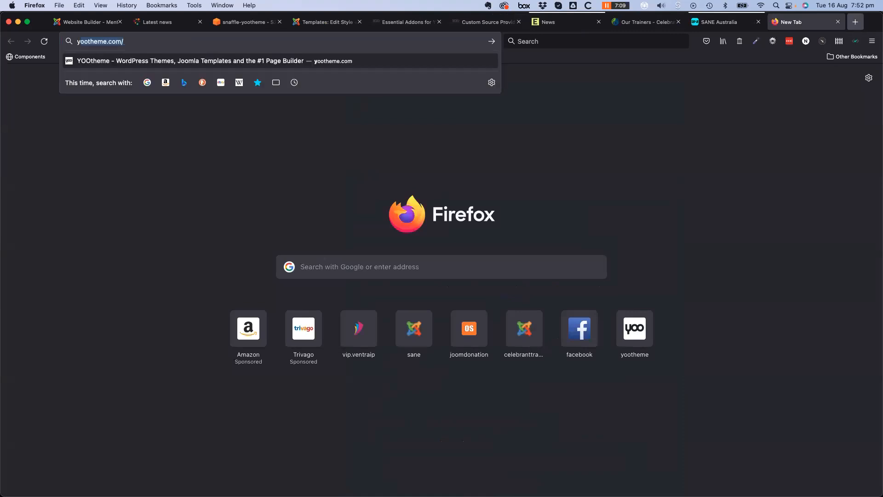
pyautogui.press('Return')
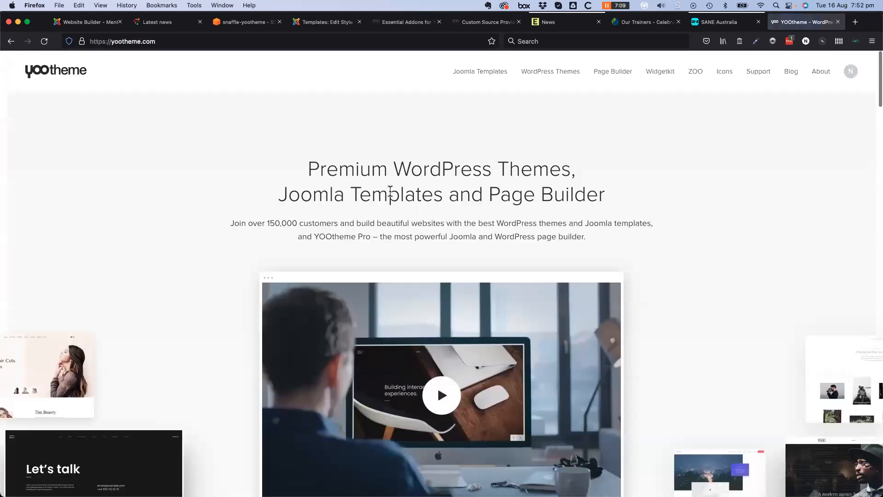
pyautogui.scroll(-20, 409, 221)
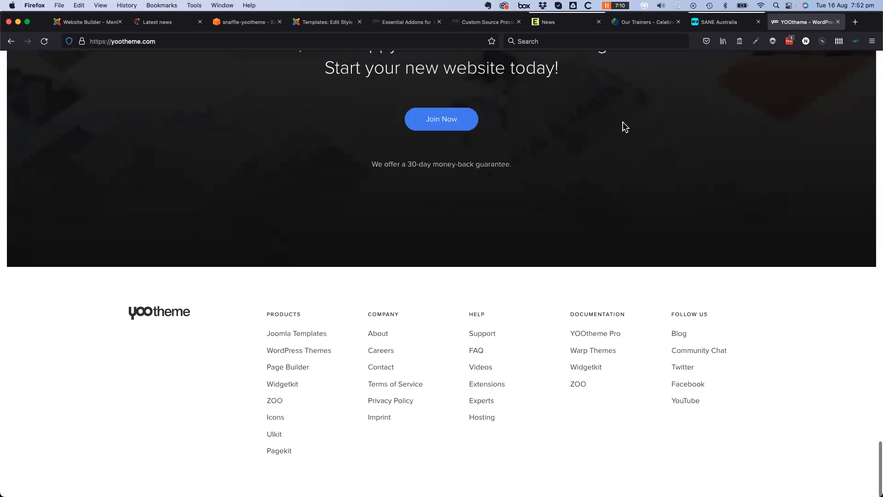
pyautogui.click(487, 384)
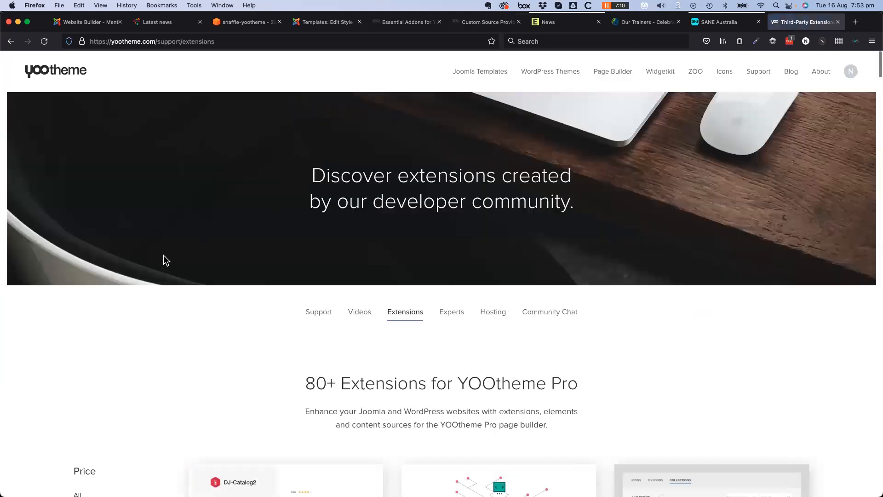
# Browse the YOOtheme Pro third-party extension cards
pyautogui.scroll(-5, 102, 329)
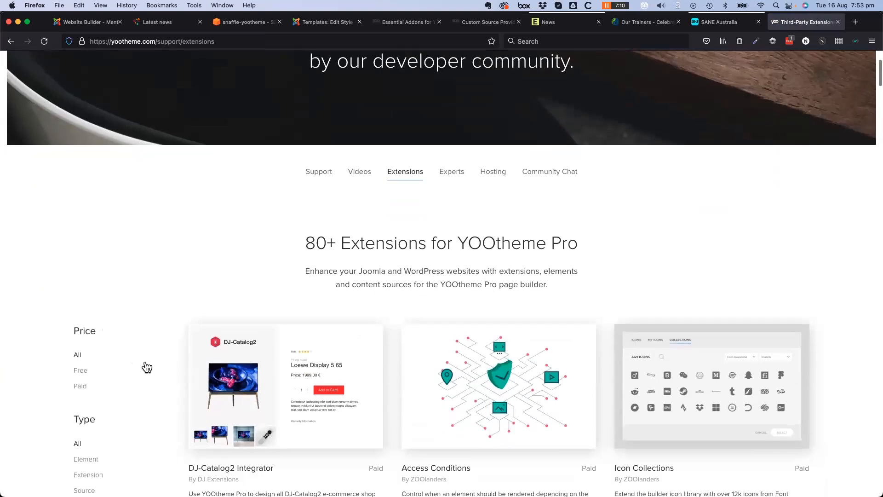
pyautogui.scroll(-3, 146, 367)
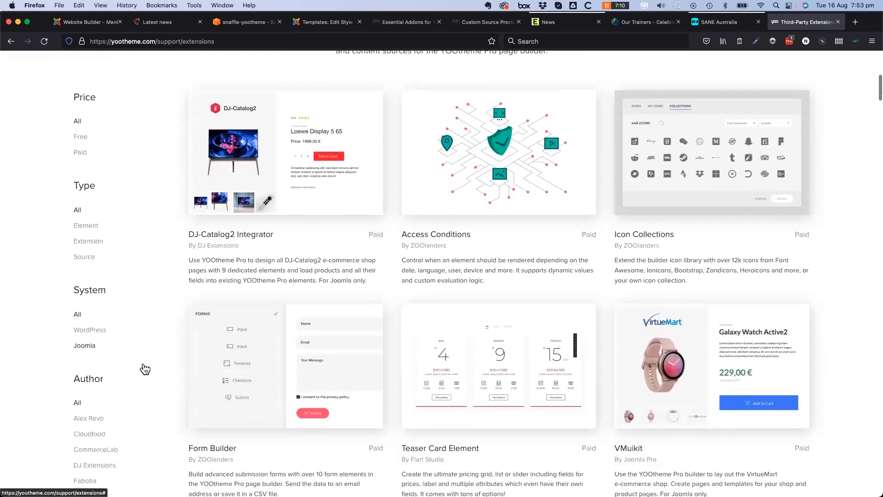
pyautogui.scroll(-4, 144, 369)
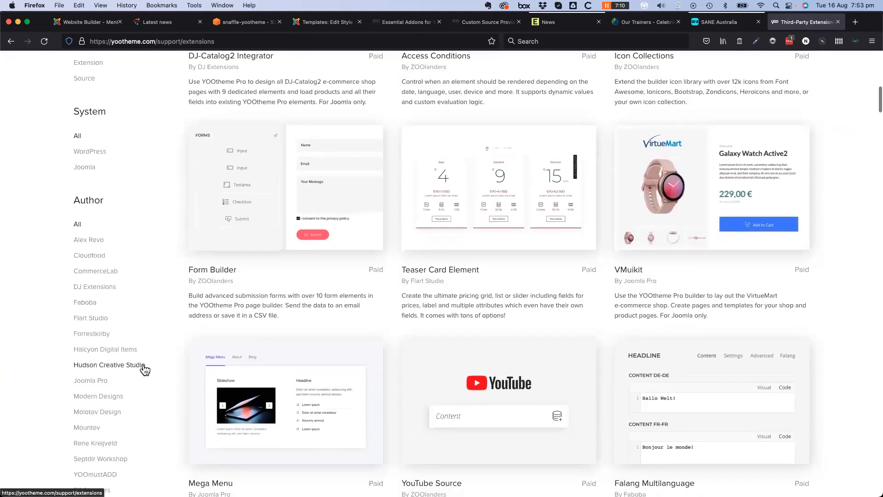
pyautogui.scroll(-1, 145, 370)
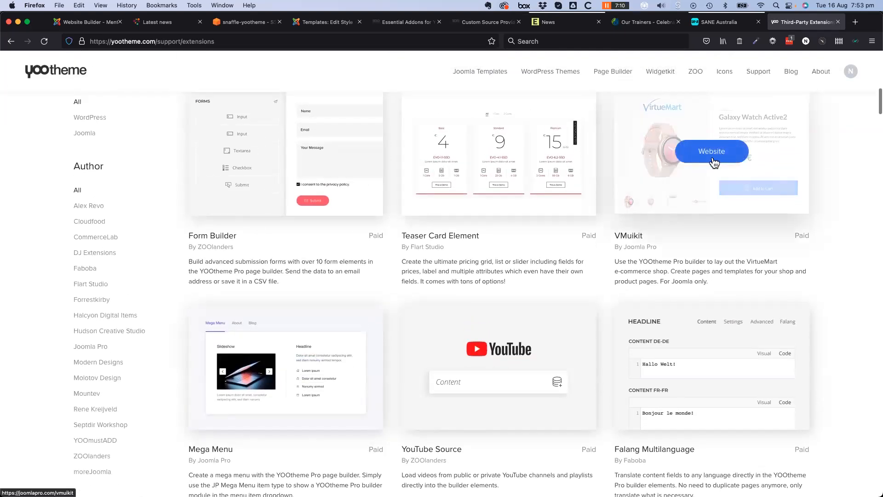
pyautogui.scroll(2, 646, 316)
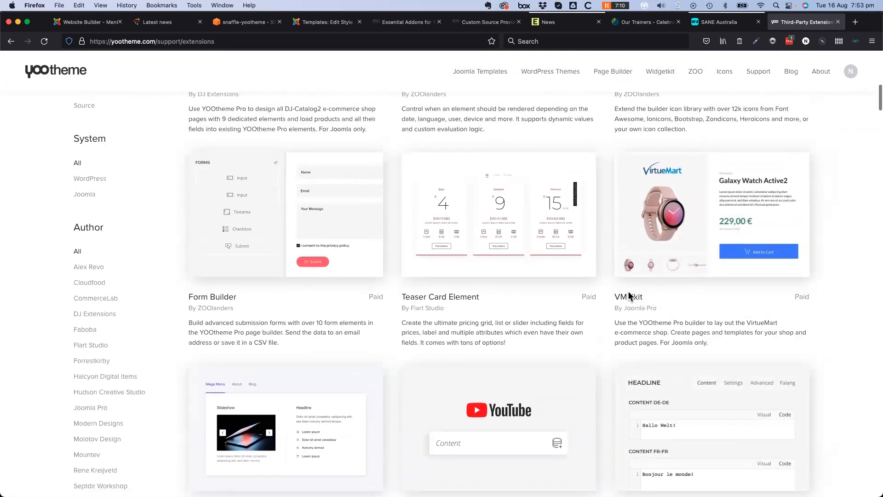
pyautogui.moveTo(684, 181)
pyautogui.scroll(-3, 246, 316)
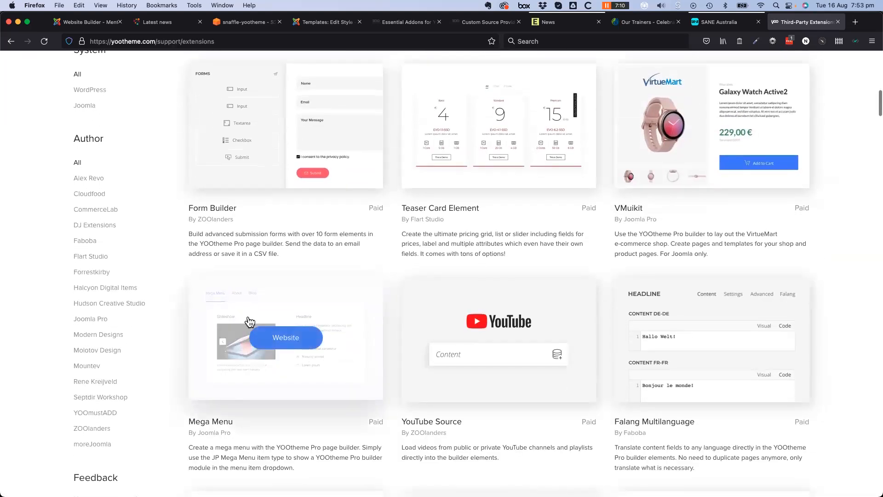
pyautogui.scroll(-3, 391, 290)
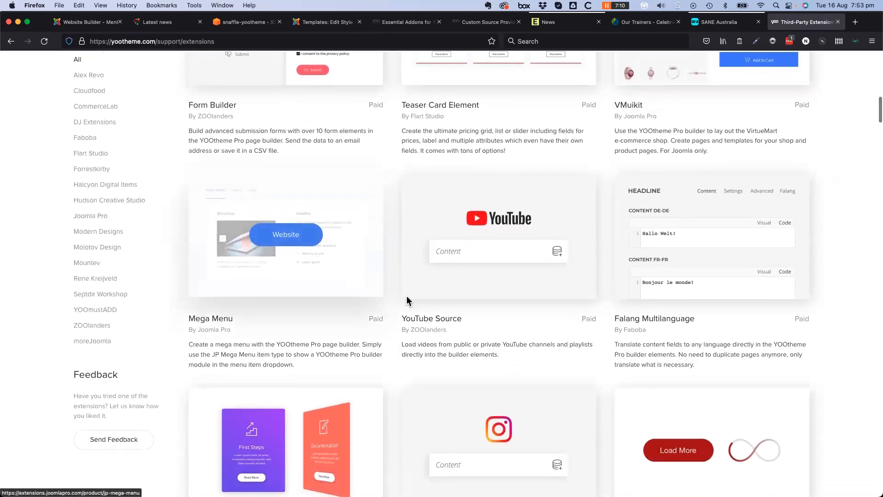
pyautogui.scroll(-3, 409, 294)
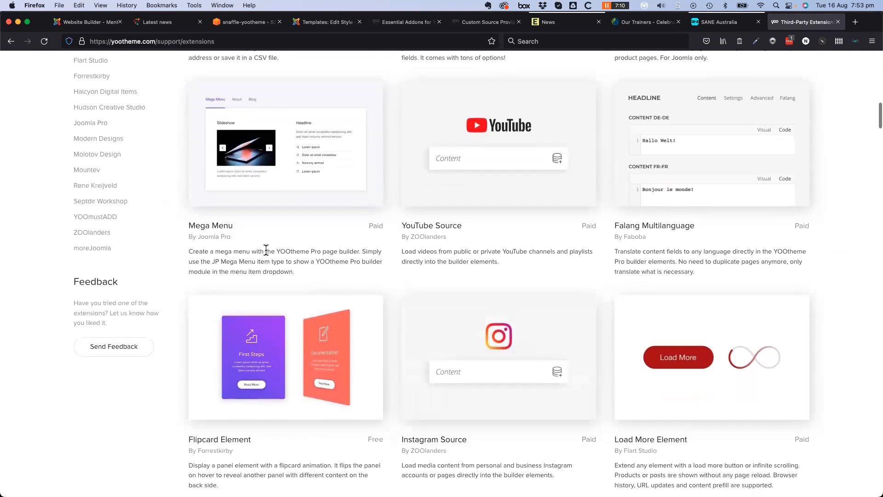
pyautogui.scroll(-2, 272, 255)
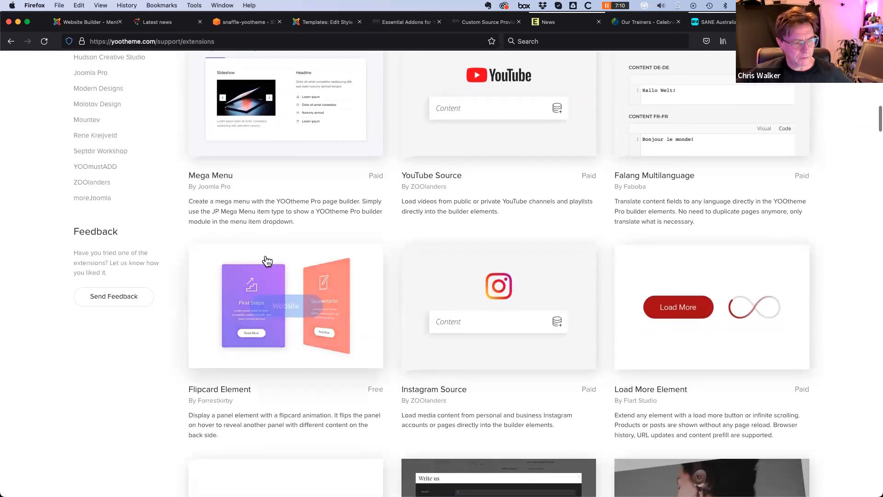
pyautogui.scroll(-5, 267, 260)
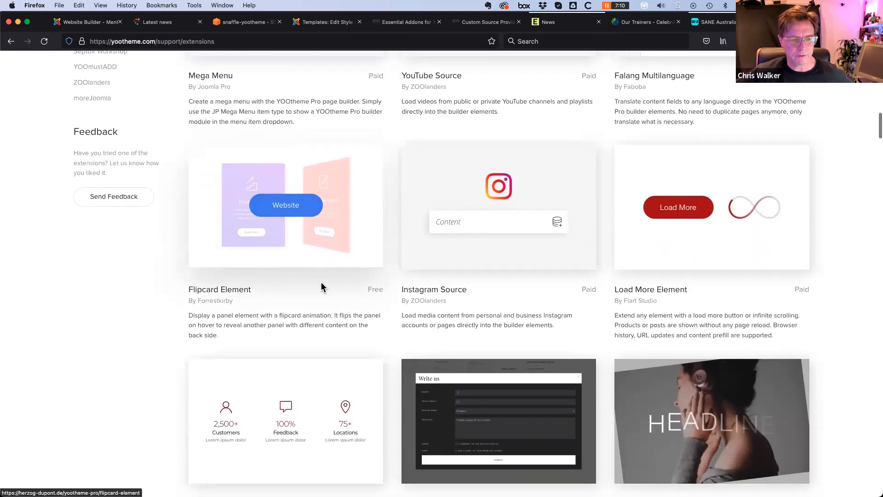
pyautogui.scroll(-5, 373, 317)
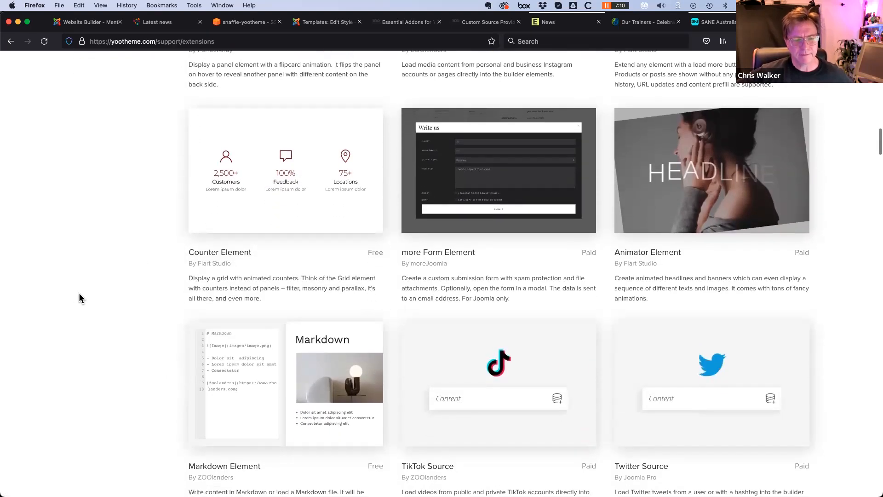
pyautogui.scroll(-3, 79, 294)
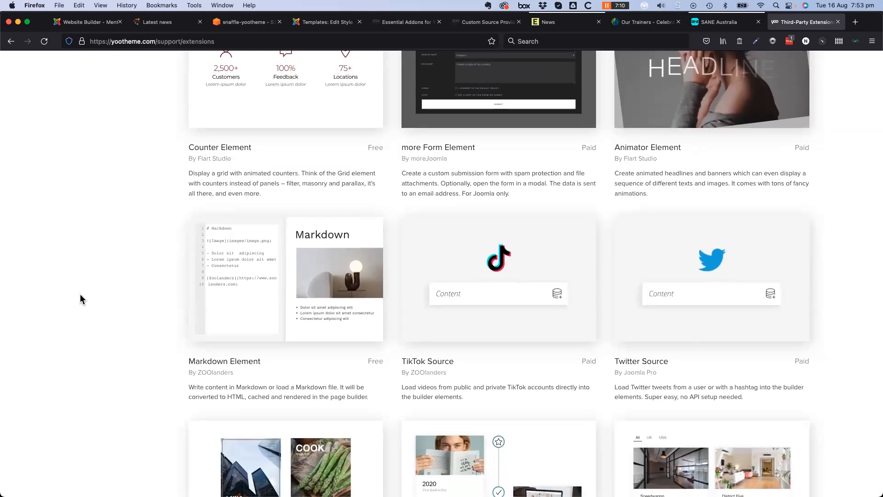
pyautogui.scroll(-5, 102, 306)
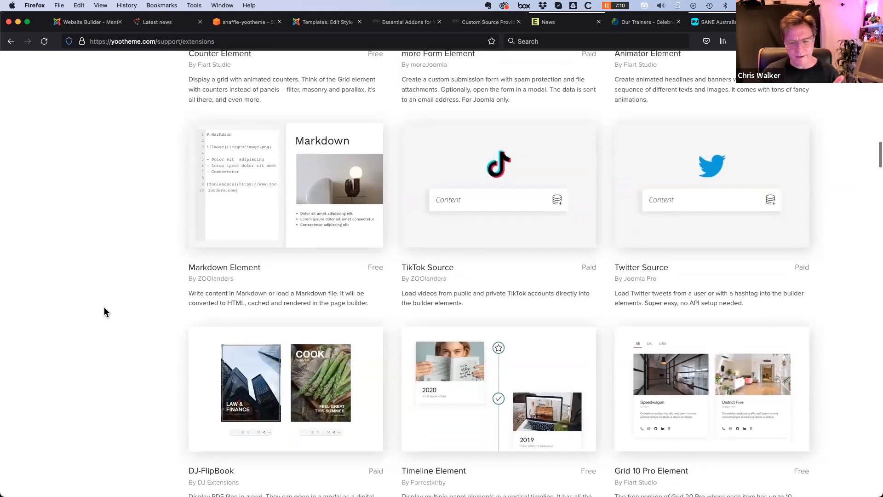
pyautogui.scroll(-3, 104, 307)
pyautogui.scroll(-2, 103, 307)
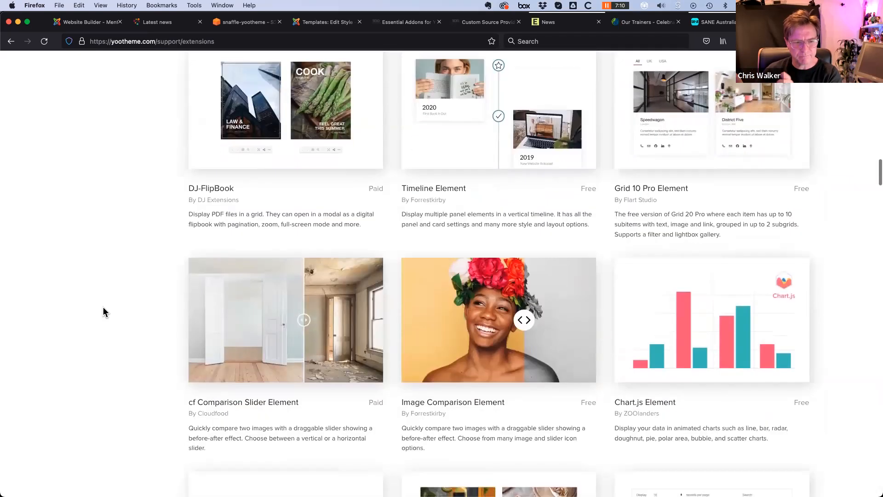
pyautogui.scroll(2, 103, 307)
# Continue down the catalogue and visit the CommerceLab extension's website
pyautogui.scroll(-3, 103, 308)
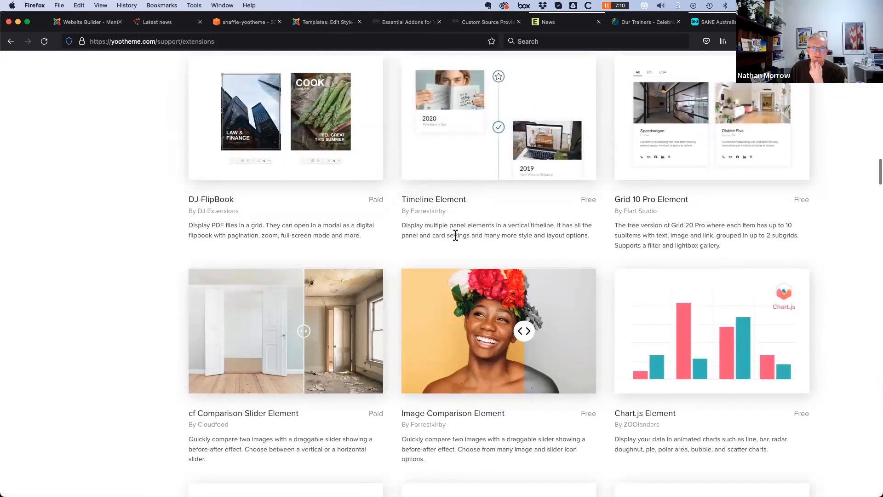
pyautogui.scroll(-3, 457, 233)
pyautogui.scroll(-3, 457, 240)
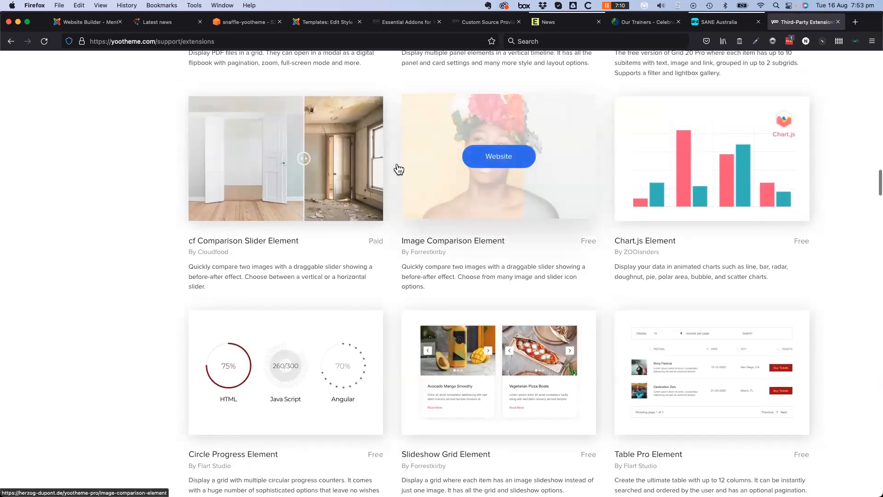
pyautogui.scroll(-5, 121, 326)
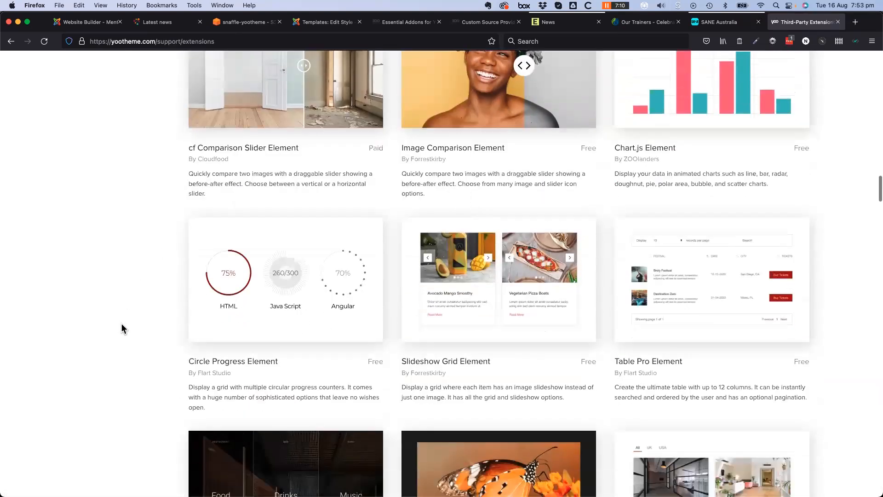
pyautogui.scroll(-3, 122, 323)
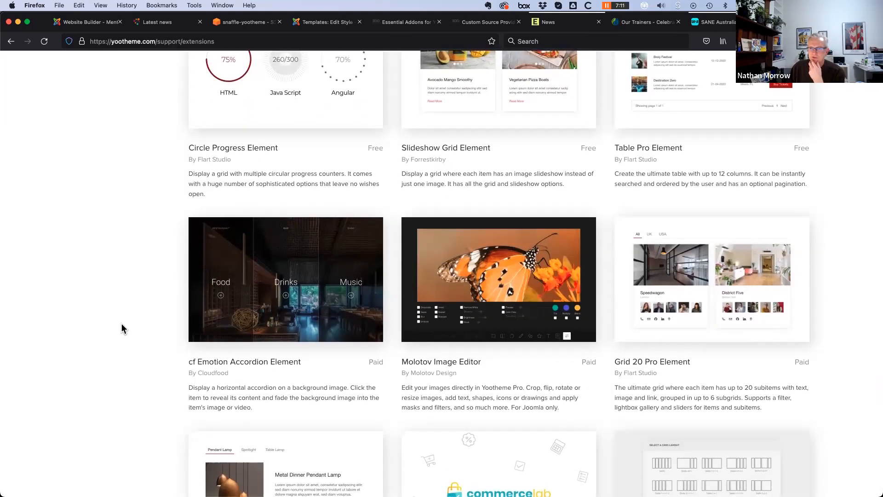
pyautogui.scroll(-3, 121, 324)
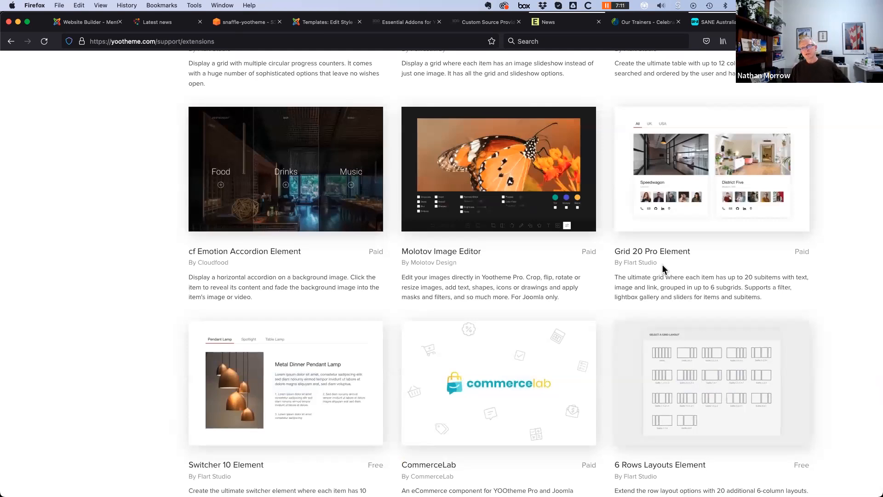
pyautogui.scroll(-1, 663, 270)
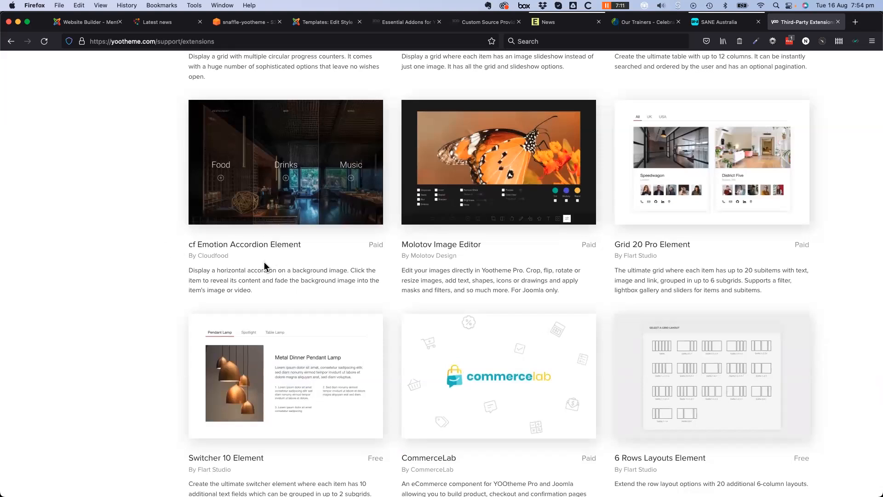
pyautogui.scroll(-2, 271, 262)
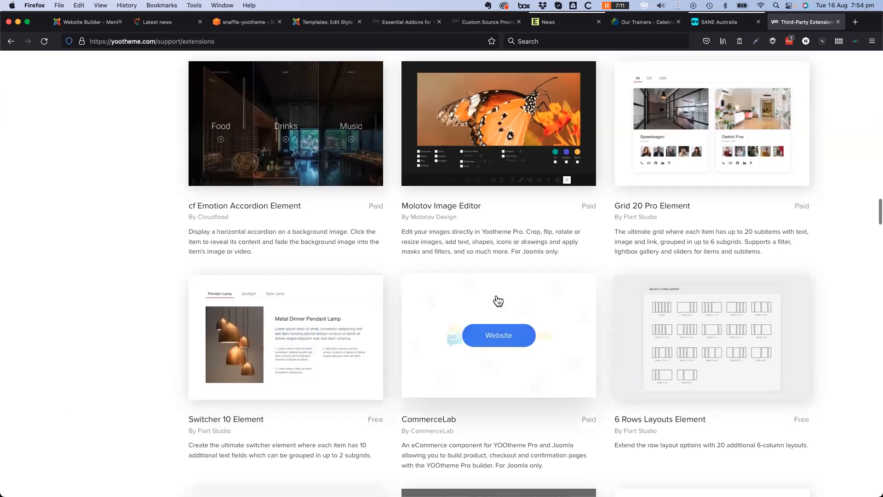
pyautogui.scroll(-6, 499, 322)
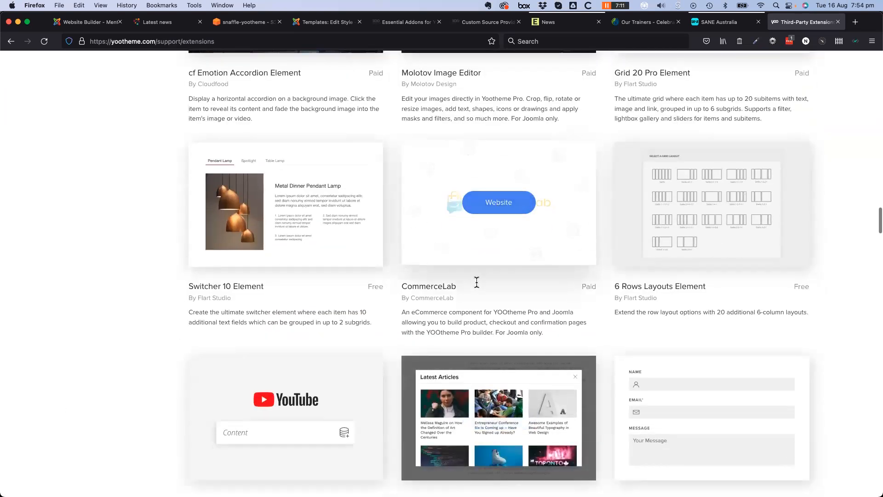
pyautogui.click(498, 208)
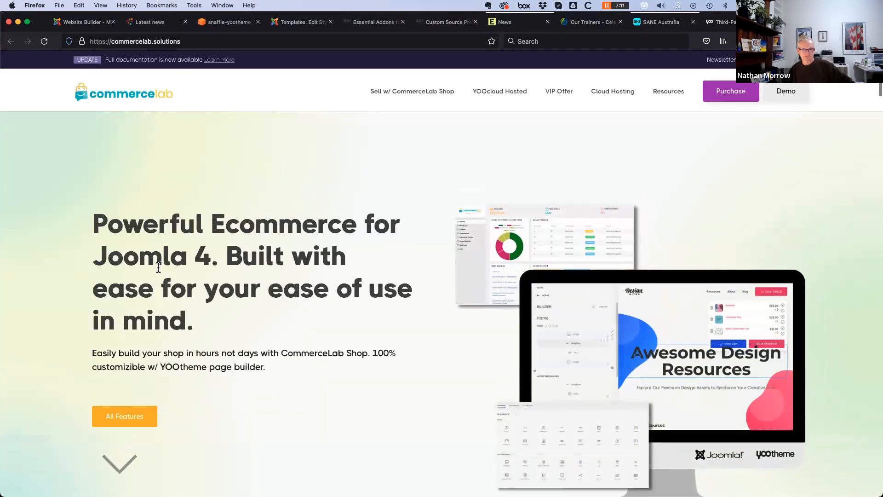
pyautogui.scroll(-5, 48, 261)
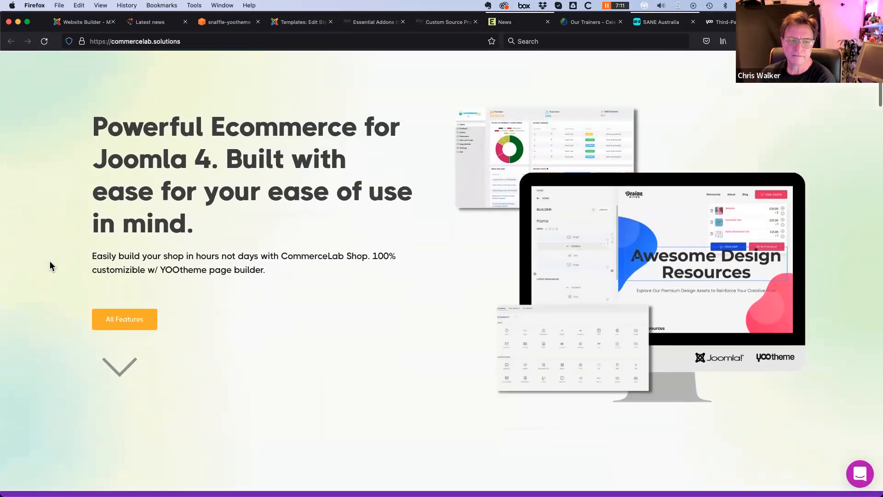
pyautogui.scroll(-9, 50, 262)
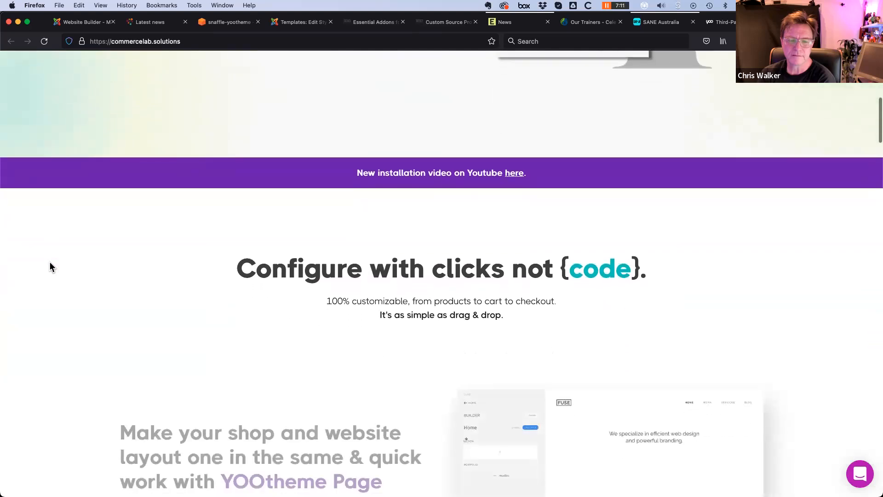
pyautogui.scroll(-8, 51, 266)
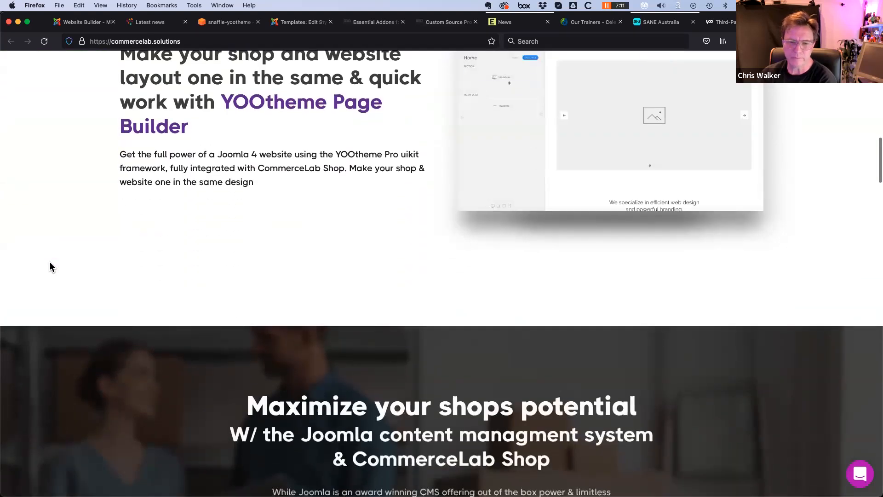
pyautogui.scroll(-6, 51, 267)
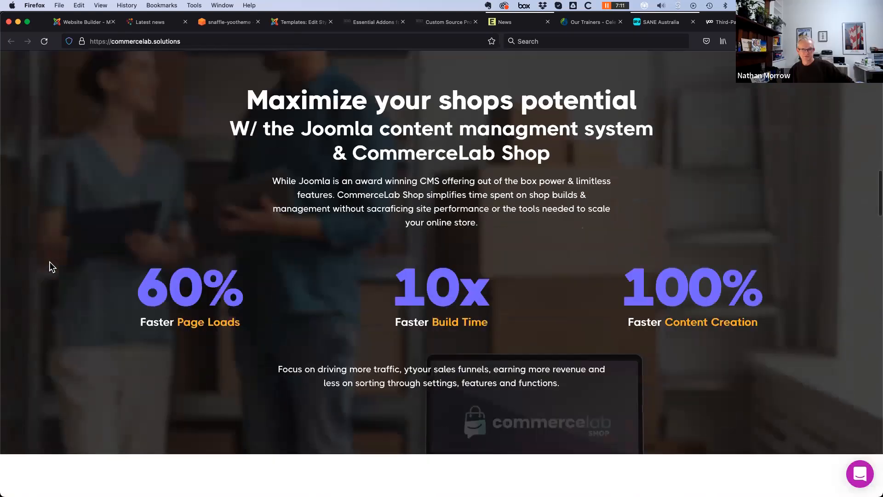
pyautogui.scroll(-5, 50, 267)
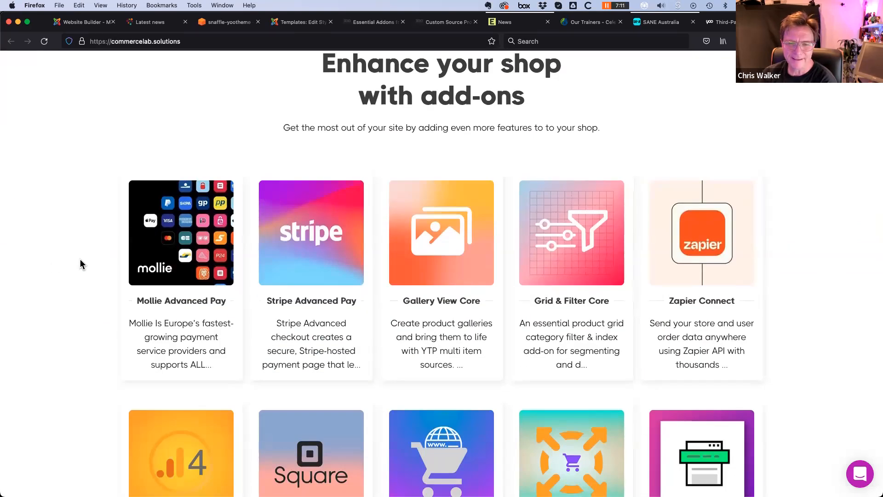
pyautogui.scroll(-3, 79, 303)
pyautogui.scroll(-6, 79, 302)
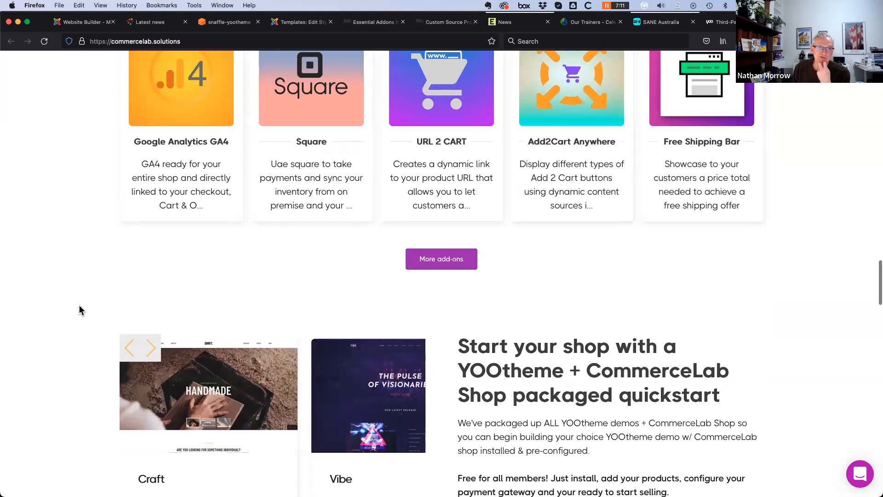
pyautogui.scroll(20, 78, 309)
pyautogui.scroll(2, 71, 318)
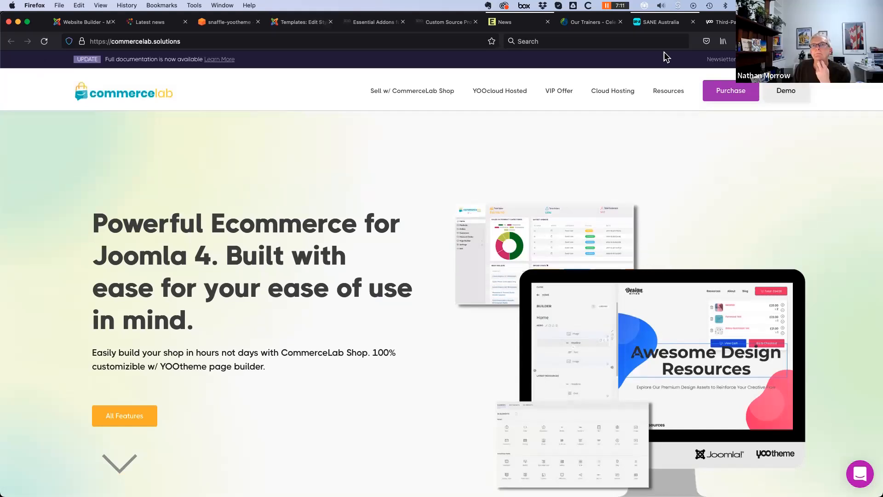
# Return to the Third-Party Extensions tab and scroll through the first extension cards
pyautogui.click(730, 26)
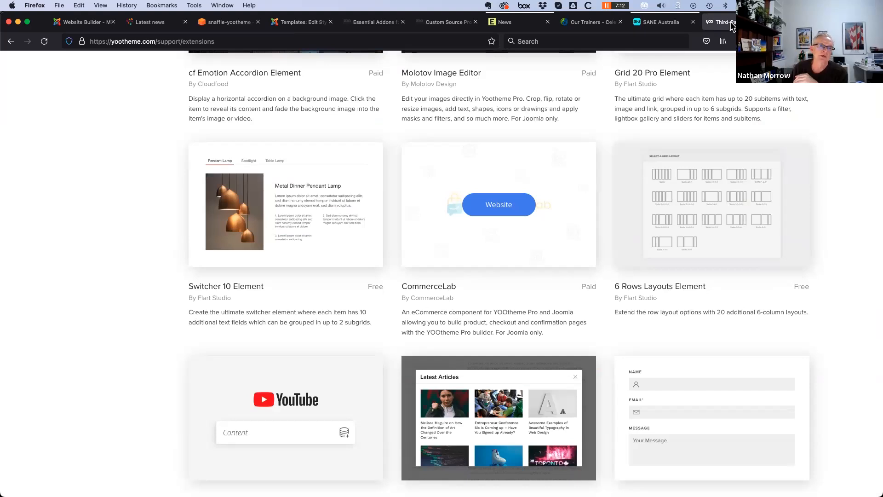
pyautogui.scroll(-6, 353, 345)
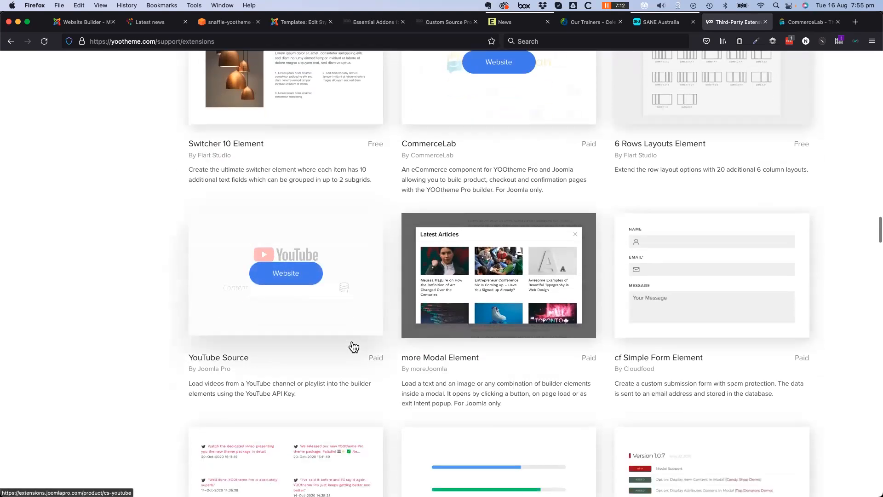
pyautogui.scroll(-3, 353, 347)
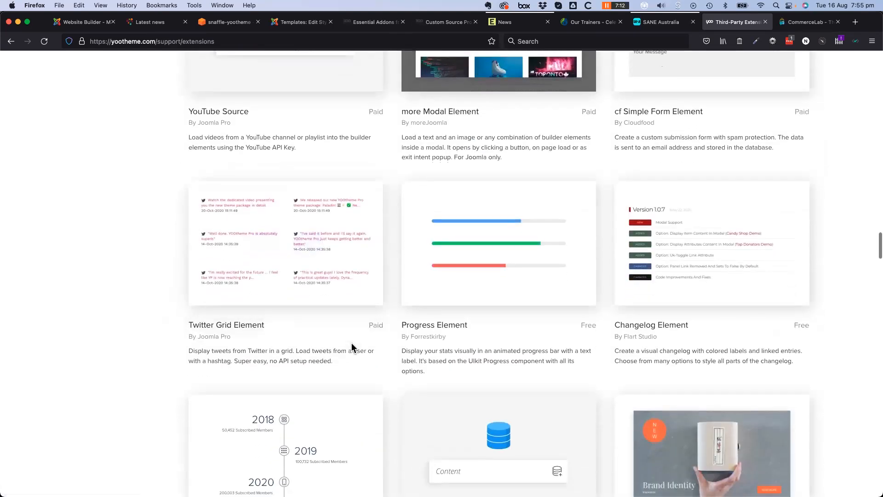
pyautogui.scroll(-2, 352, 347)
pyautogui.scroll(-2, 399, 405)
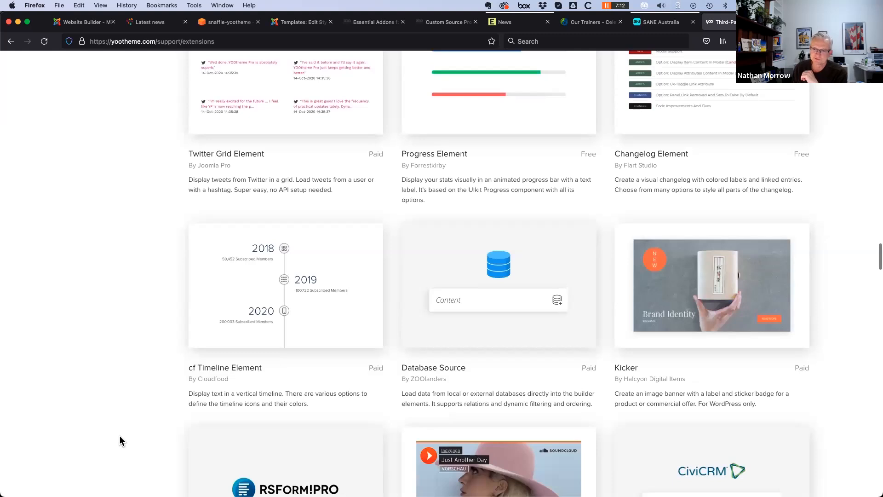
pyautogui.scroll(-3, 119, 437)
pyautogui.scroll(-3, 118, 440)
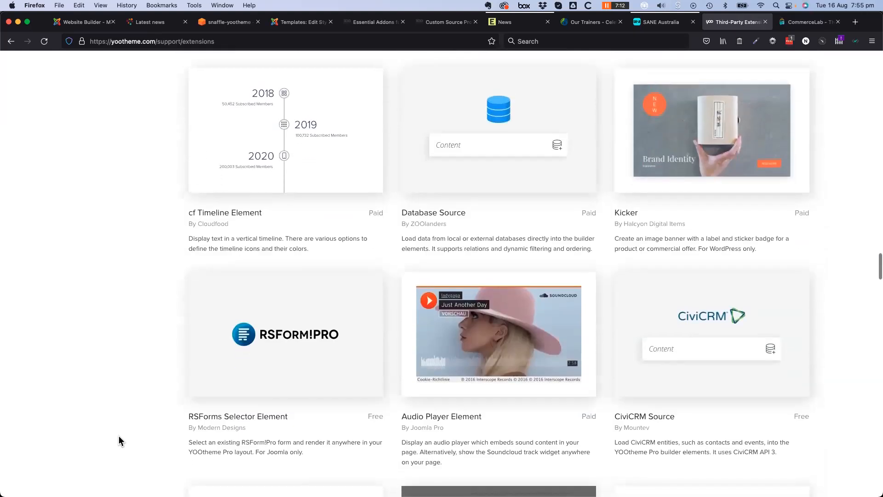
pyautogui.moveTo(248, 368)
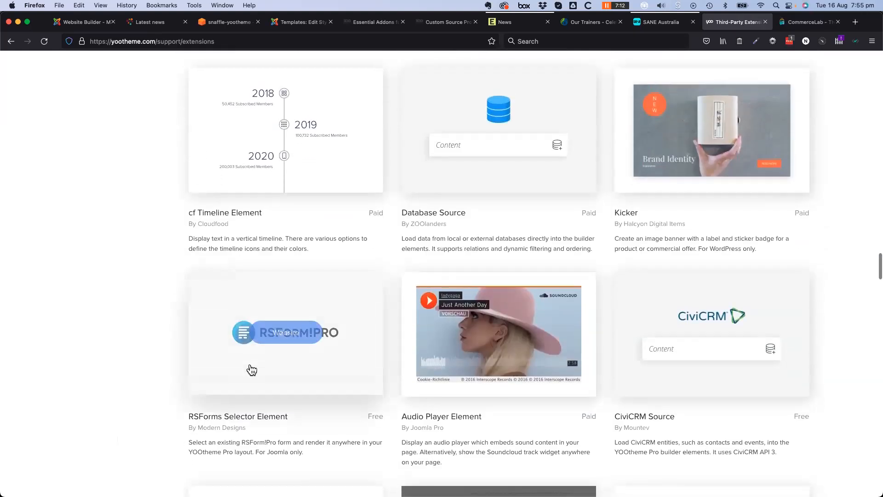
# Look through the remaining extension cards, then scroll back up
pyautogui.scroll(-3, 241, 408)
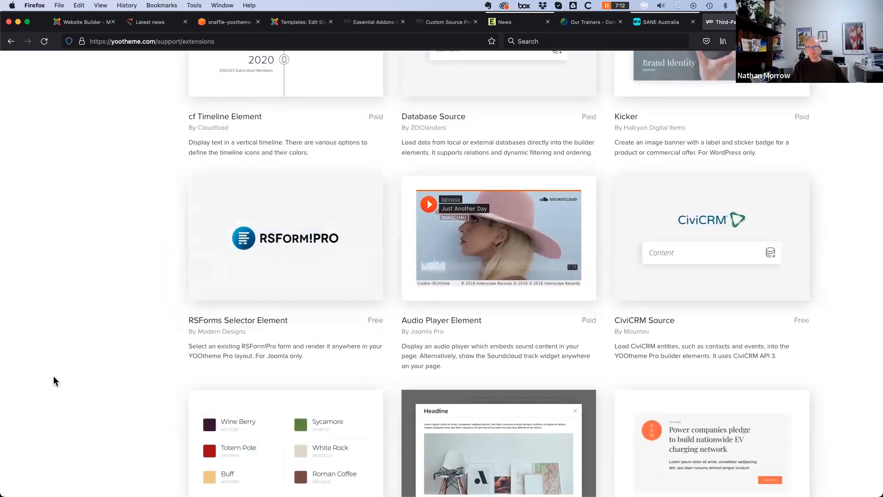
pyautogui.scroll(-10, 123, 341)
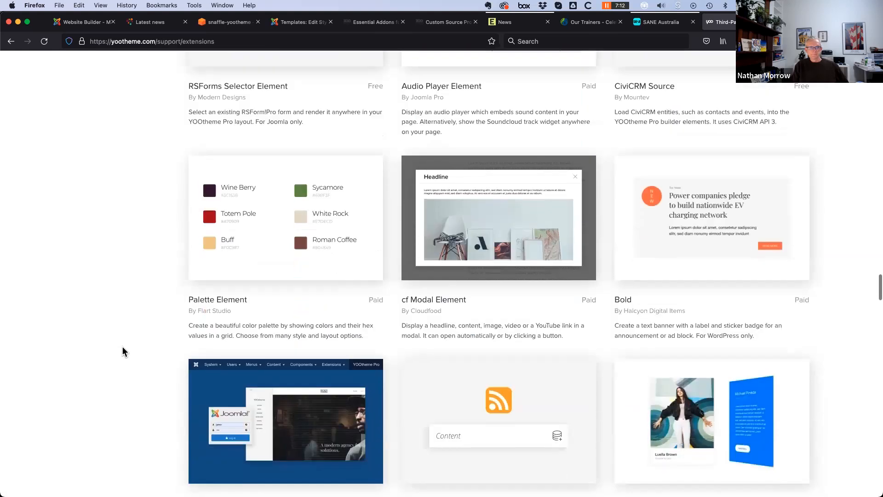
pyautogui.scroll(-8, 122, 351)
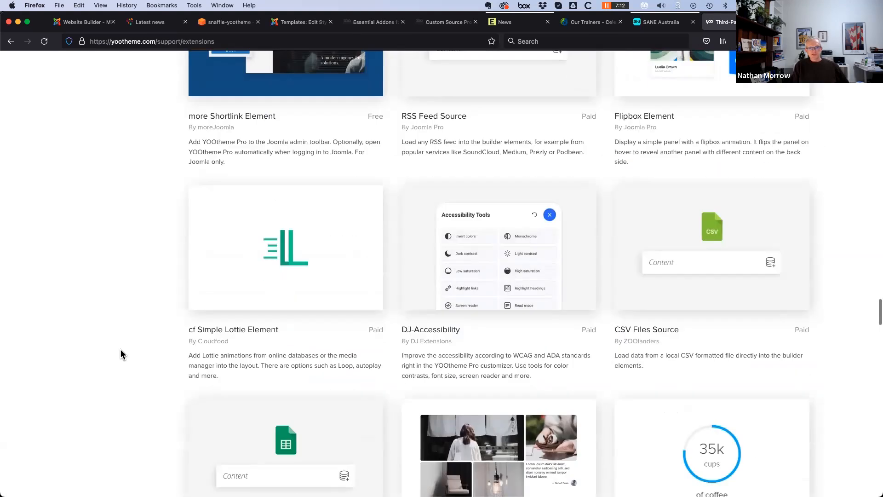
pyautogui.scroll(-2, 112, 378)
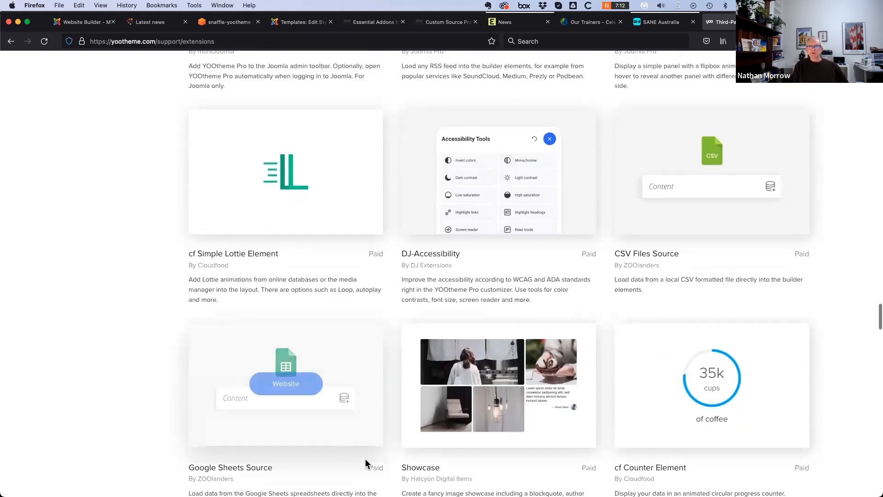
pyautogui.moveTo(503, 193)
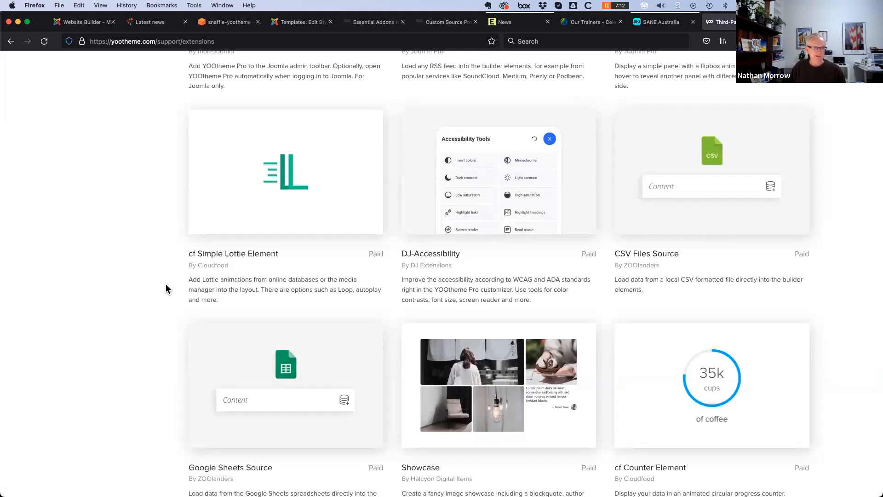
pyautogui.scroll(-5, 160, 285)
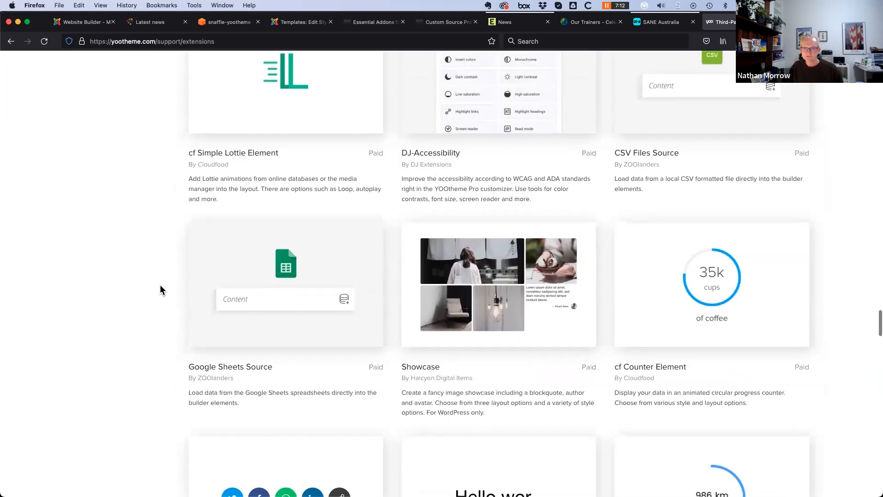
pyautogui.scroll(-8, 160, 286)
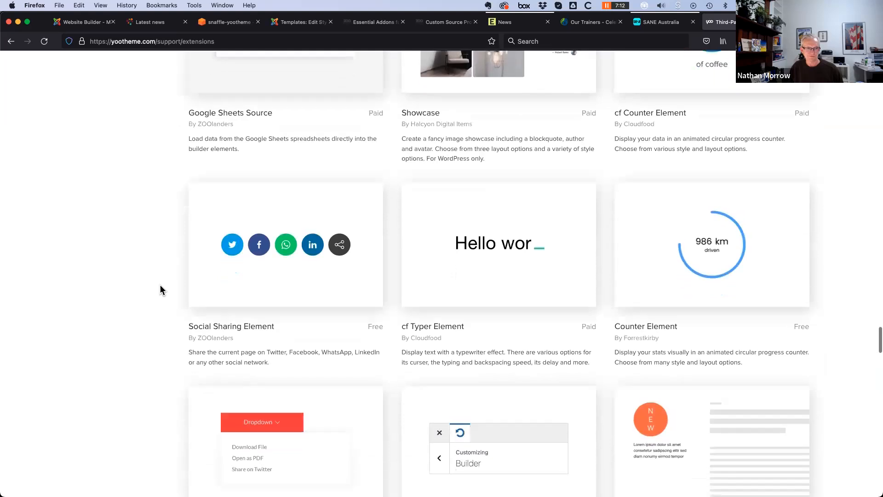
pyautogui.scroll(-8, 161, 288)
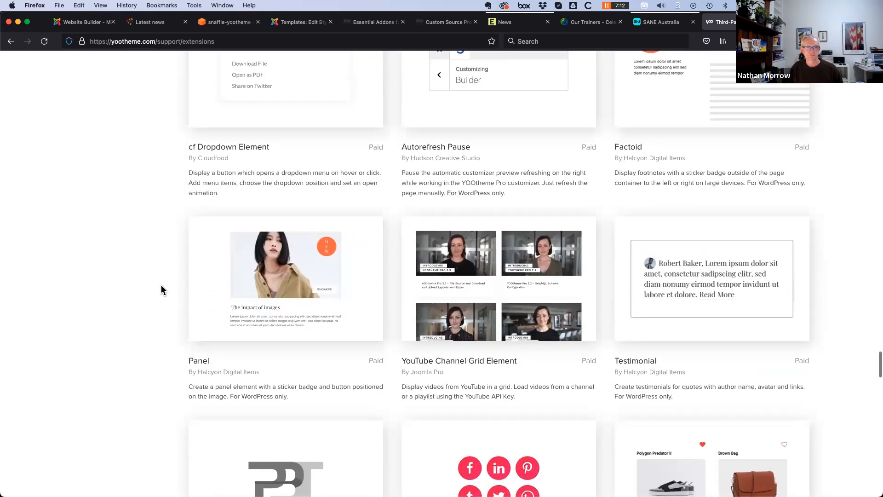
pyautogui.scroll(-5, 161, 289)
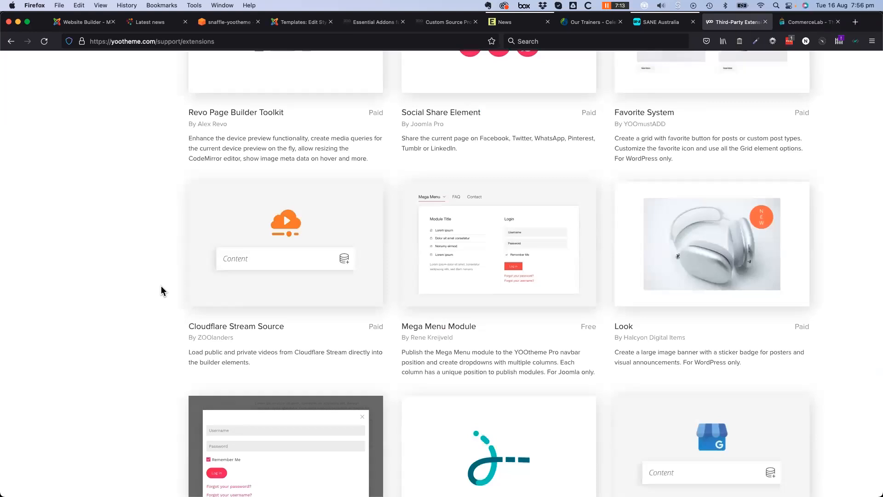
pyautogui.scroll(-20, 161, 286)
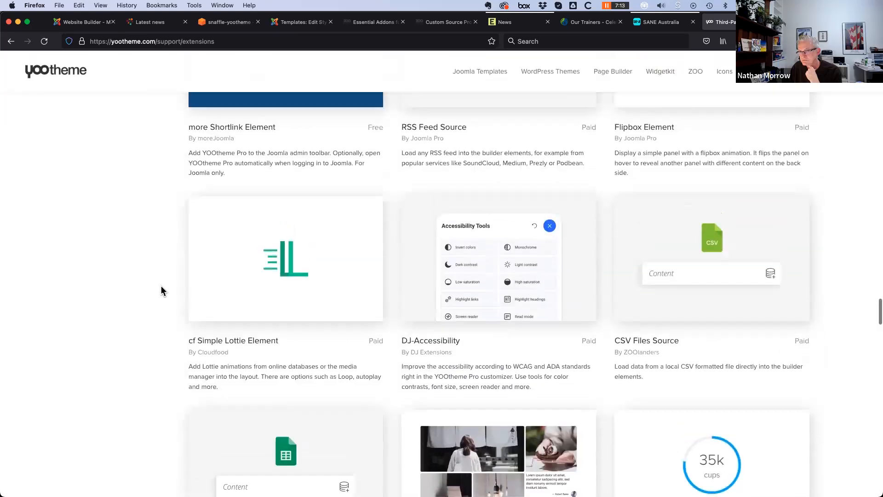
pyautogui.scroll(20, 161, 286)
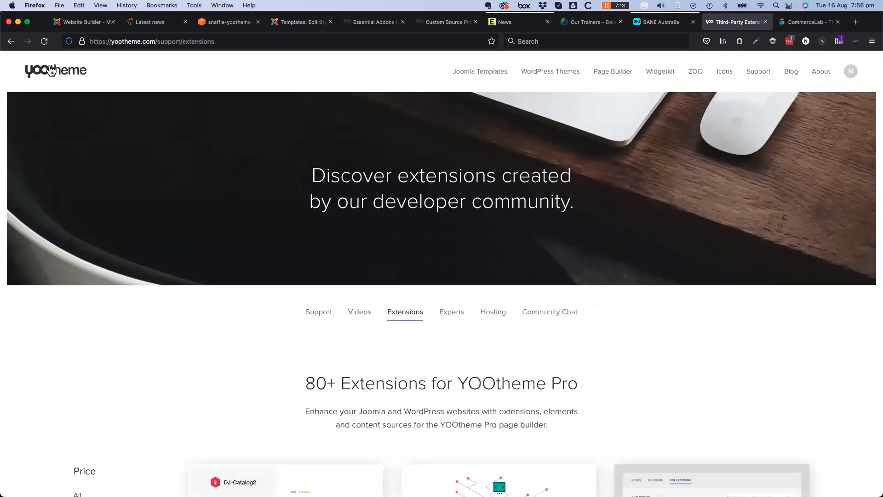
# Skim the Mental Health Victoria Latest news posts, then switch over to Nova
pyautogui.click(145, 28)
pyautogui.scroll(-6, 405, 340)
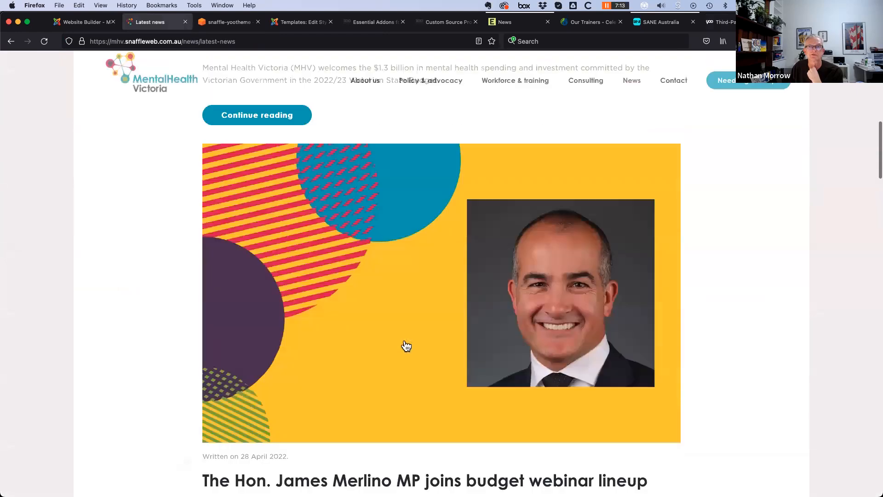
pyautogui.scroll(15, 404, 346)
pyautogui.scroll(-10, 405, 346)
pyautogui.scroll(10, 403, 347)
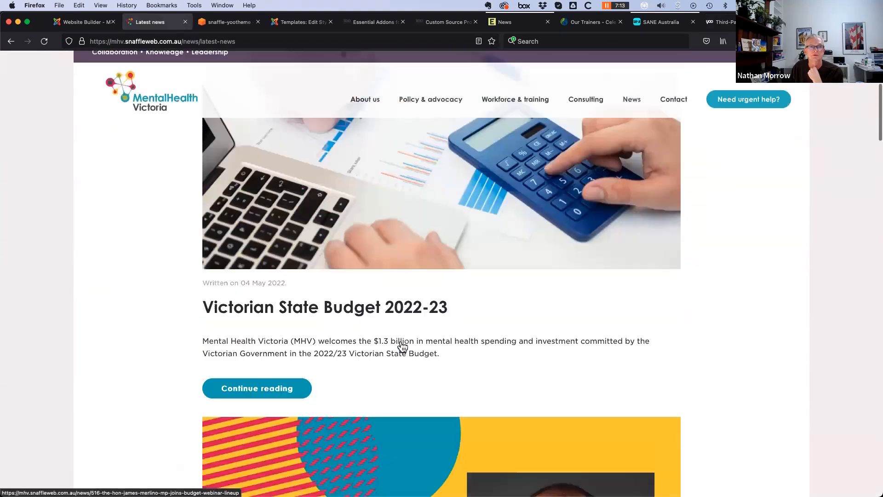
pyautogui.scroll(-20, 402, 348)
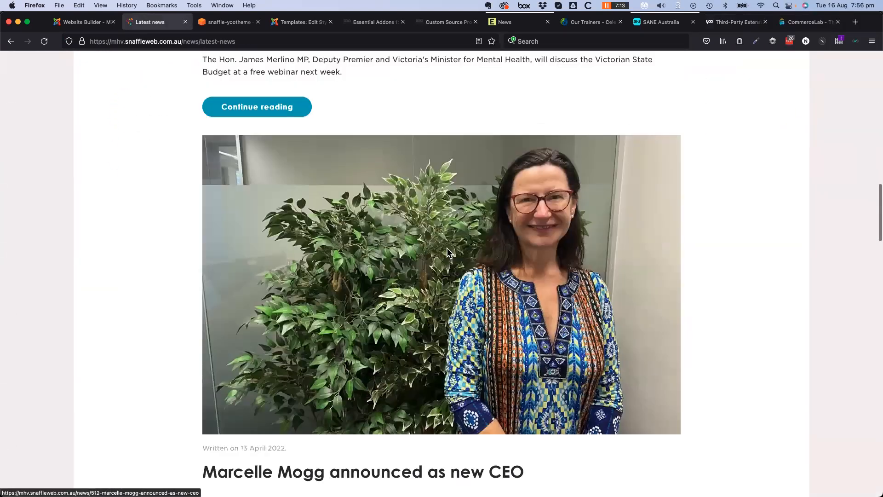
pyautogui.scroll(-5, 449, 254)
pyautogui.scroll(6, 440, 284)
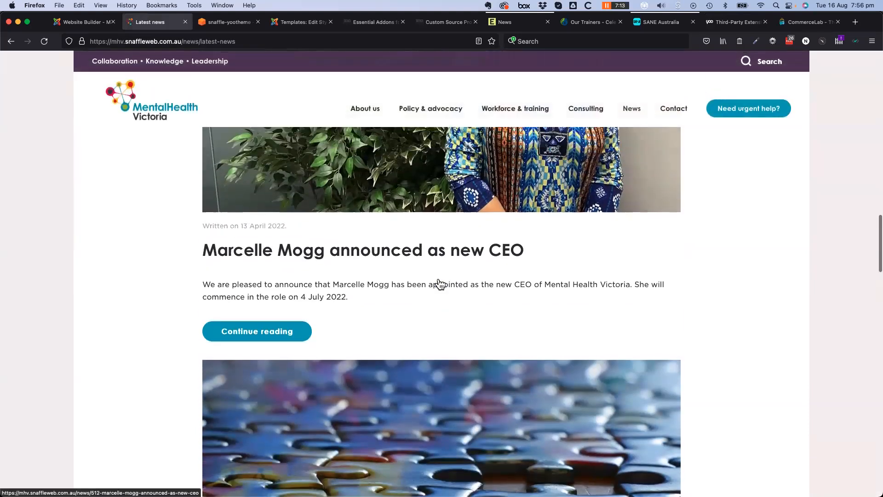
pyautogui.scroll(9, 417, 321)
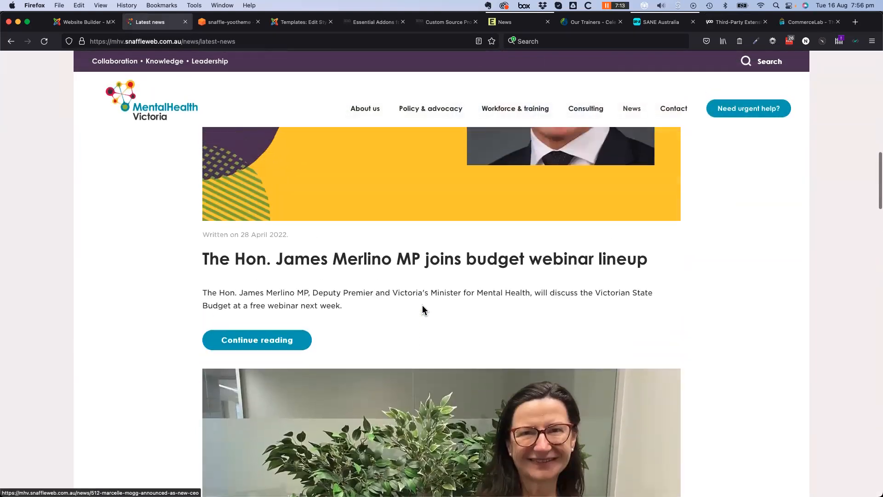
pyautogui.press('super+Tab')
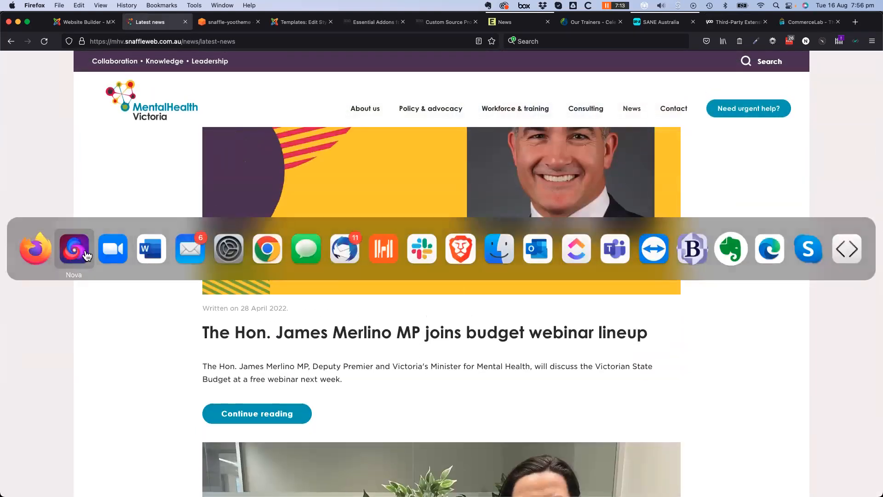
# Open header.php from the yootheme_mhv > templates folder
pyautogui.scroll(-10, 99, 404)
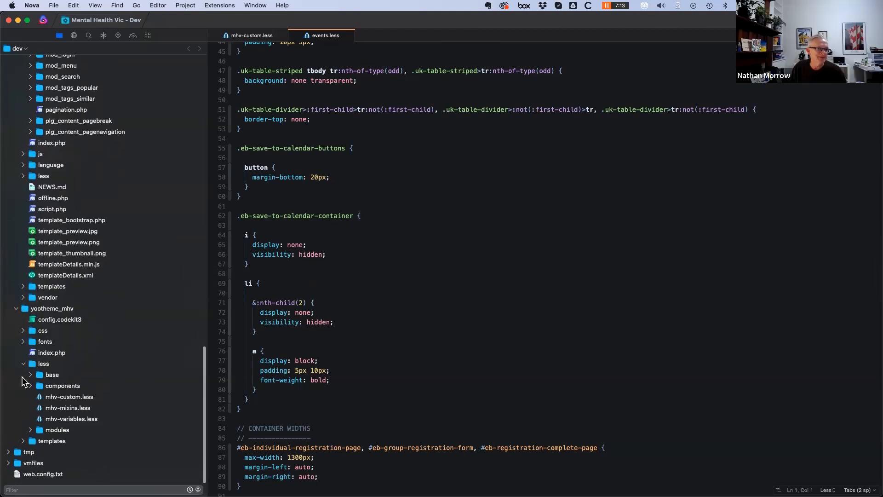
pyautogui.click(23, 441)
pyautogui.scroll(-1, 51, 423)
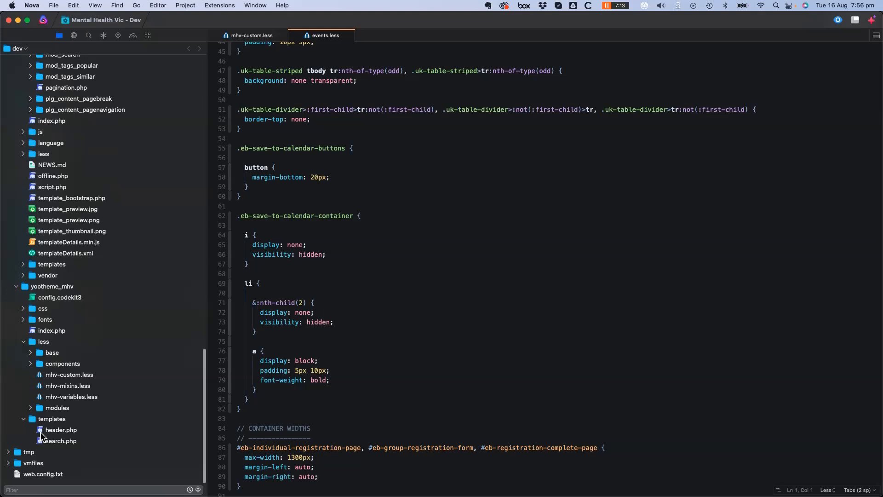
pyautogui.click(42, 431)
pyautogui.scroll(-15, 482, 386)
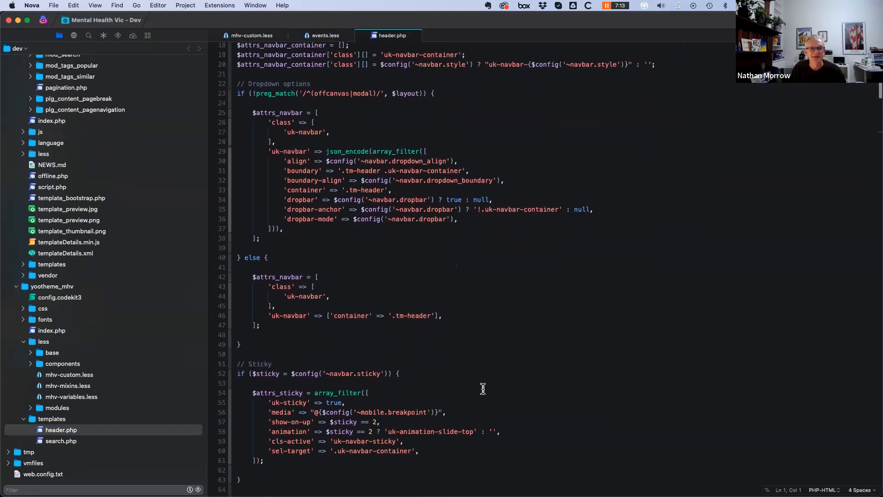
pyautogui.scroll(-14, 480, 389)
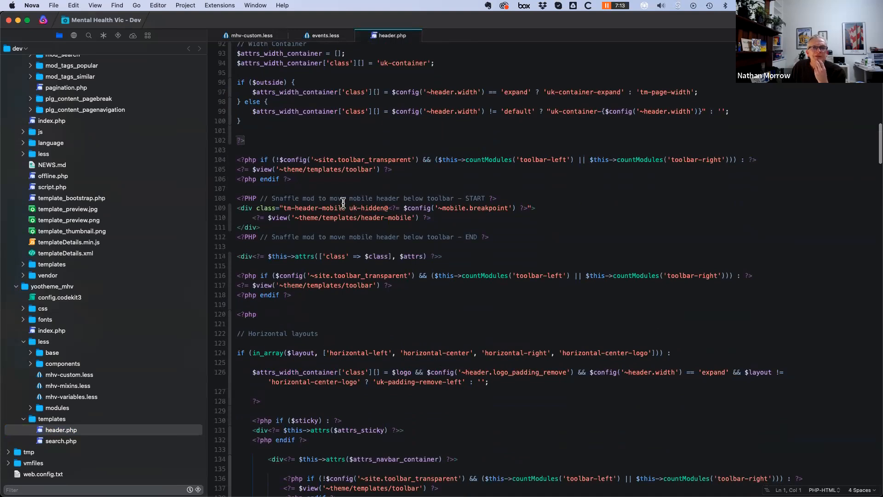
# Select the Snaffle mod mobile header block on lines 108–112
pyautogui.moveTo(255, 199); pyautogui.dragTo(497, 199)
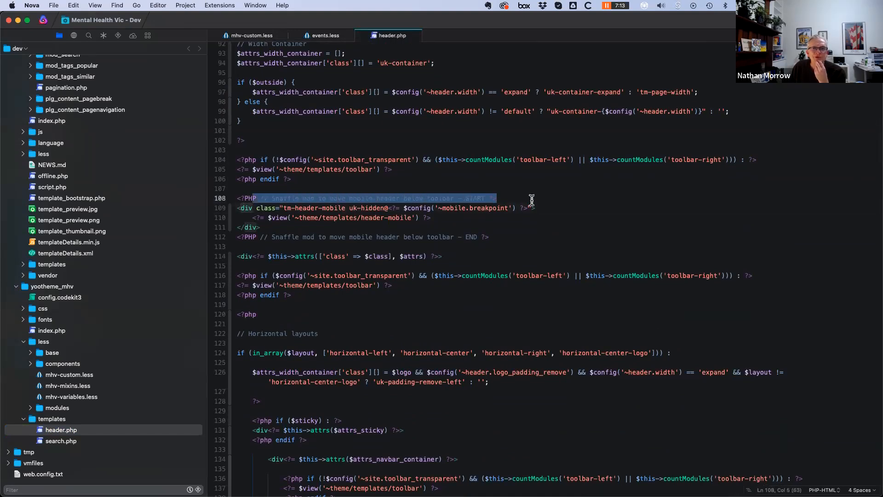
pyautogui.click(480, 216)
pyautogui.scroll(-2, 324, 251)
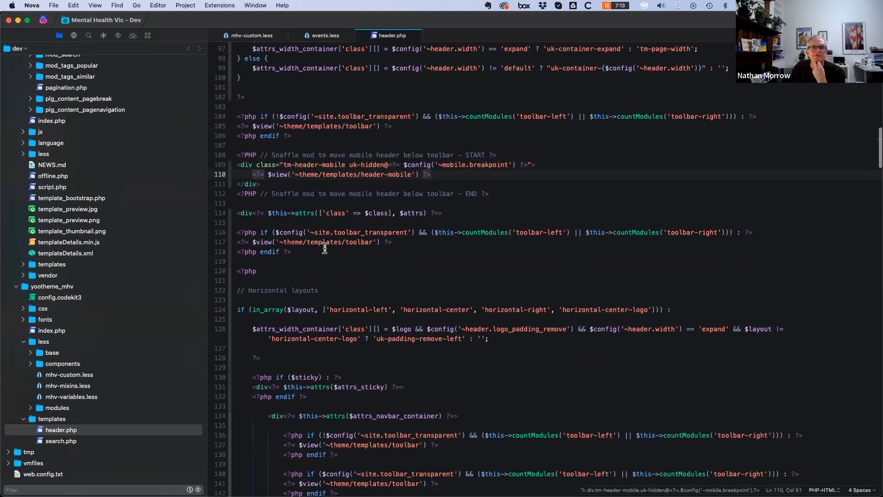
pyautogui.moveTo(236, 155); pyautogui.dragTo(525, 191)
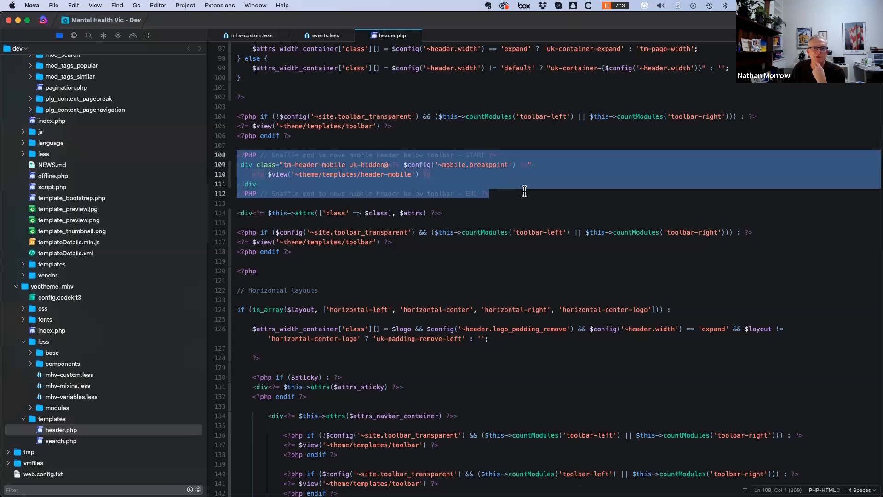
pyautogui.scroll(5, 474, 244)
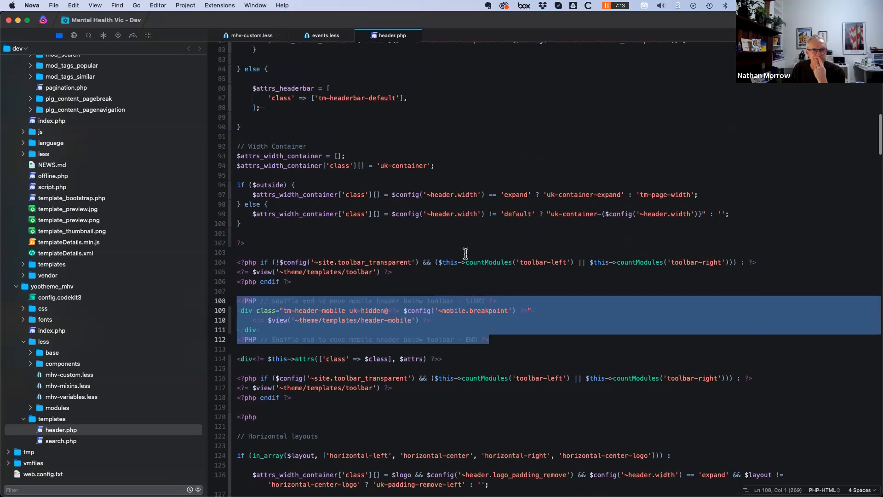
pyautogui.scroll(6, 287, 137)
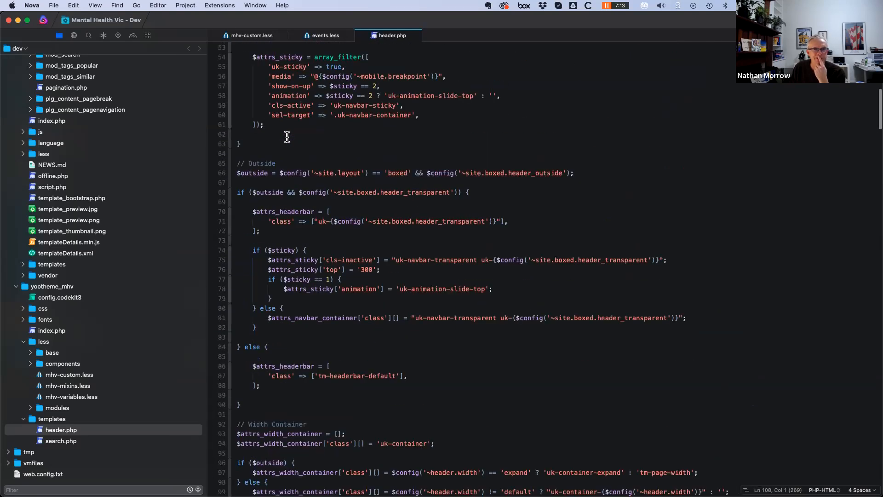
pyautogui.scroll(-7, 379, 322)
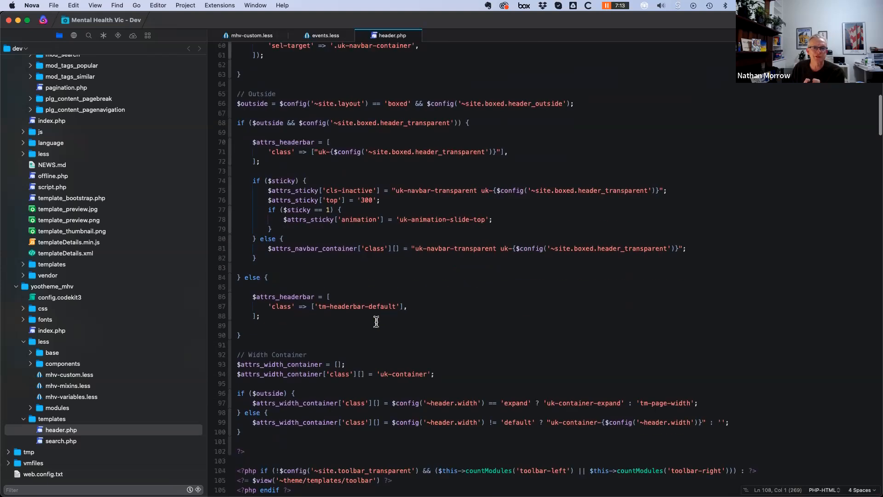
pyautogui.click(360, 337)
# Read through the rest of header.php's navbar and stacked-center layout code
pyautogui.scroll(-3, 322, 276)
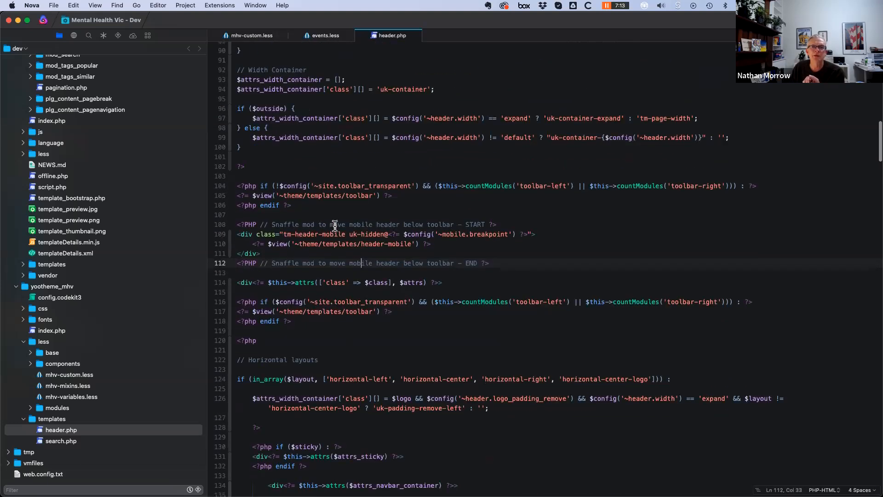
pyautogui.scroll(-2, 368, 230)
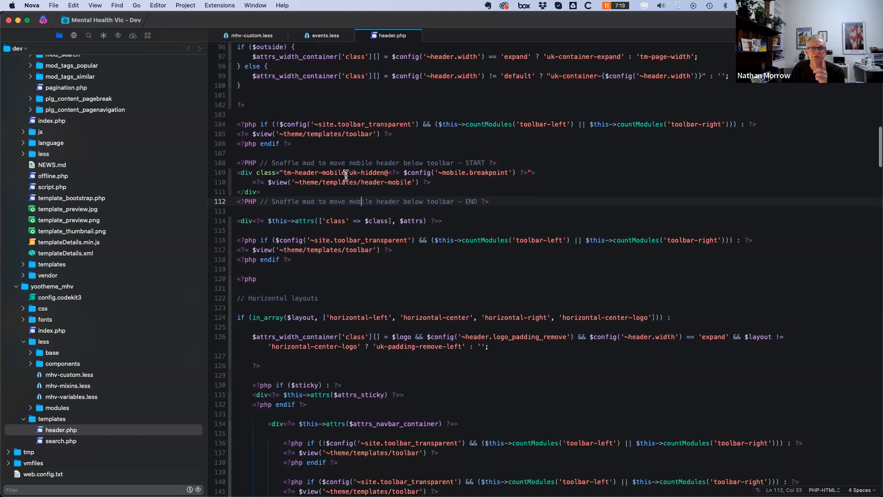
pyautogui.scroll(-10, 341, 229)
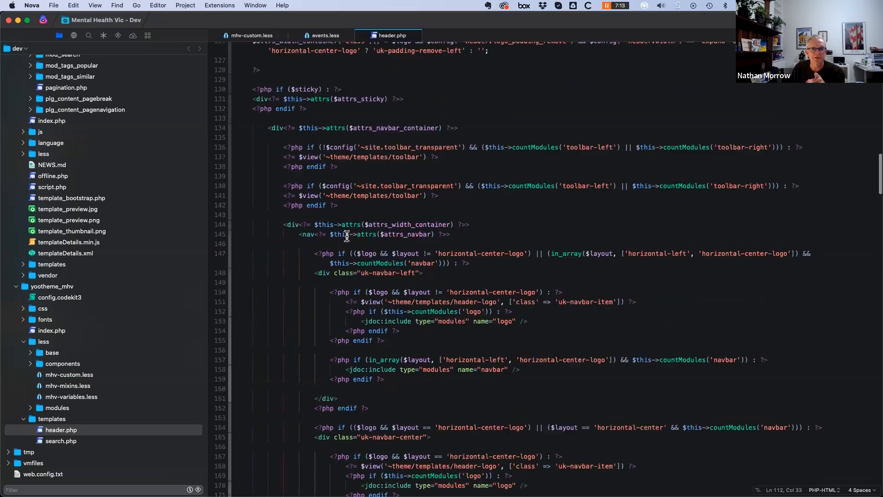
pyautogui.scroll(-6, 347, 237)
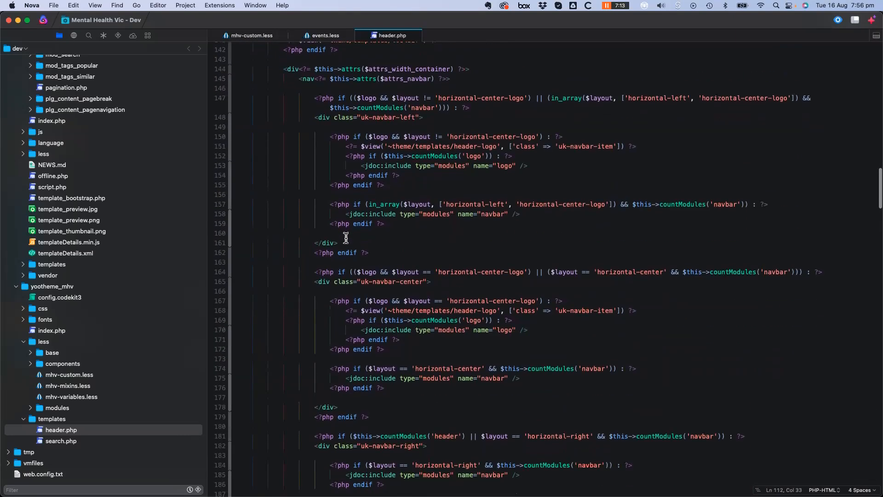
pyautogui.scroll(18, 354, 242)
pyautogui.scroll(-2, 368, 207)
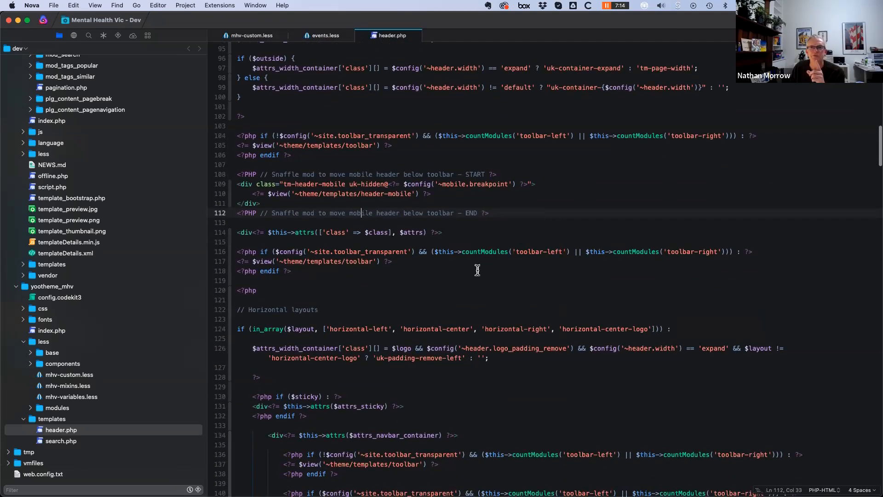
pyautogui.scroll(-10, 478, 270)
pyautogui.scroll(-9, 445, 323)
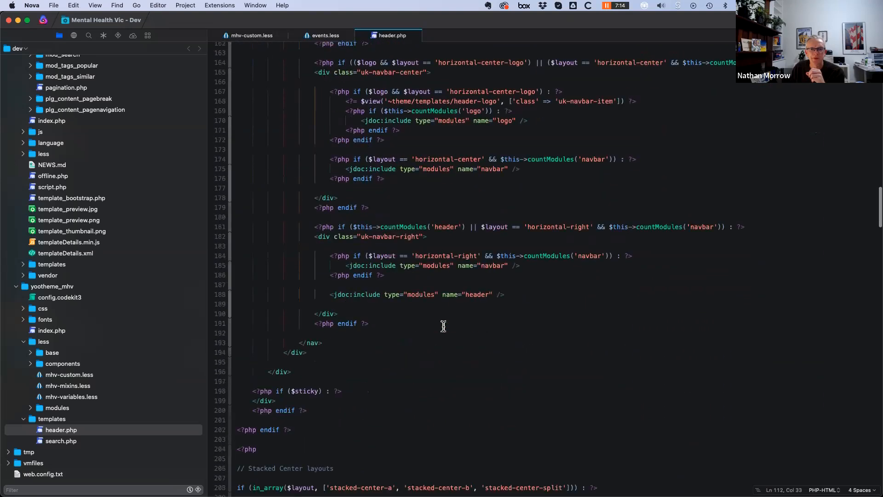
pyautogui.scroll(-10, 443, 326)
pyautogui.scroll(-10, 443, 327)
pyautogui.scroll(-12, 441, 327)
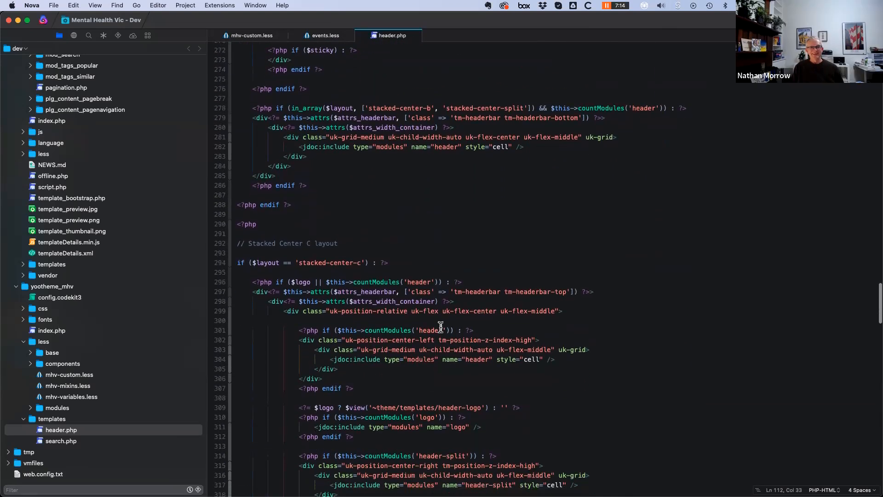
pyautogui.scroll(-3, 432, 391)
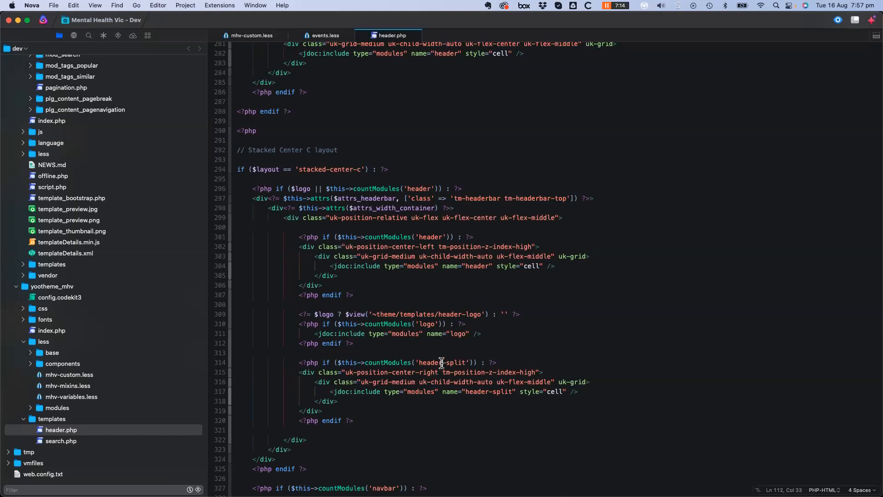
pyautogui.scroll(-12, 441, 363)
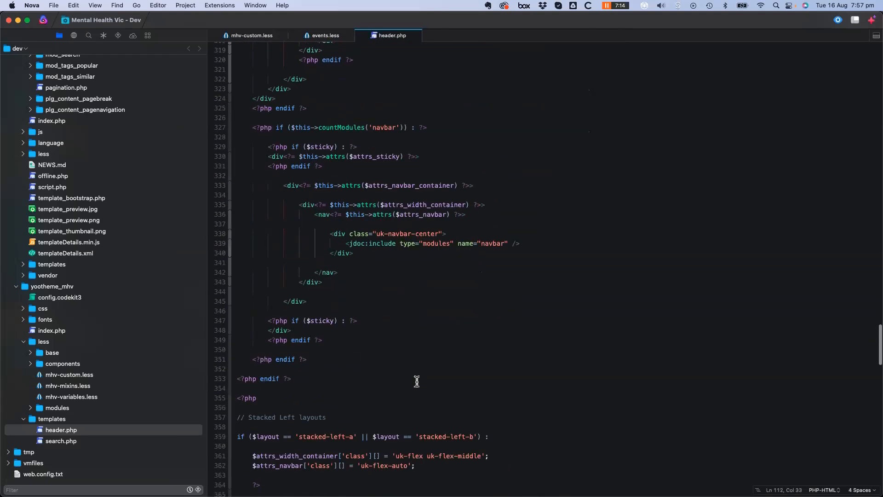
pyautogui.scroll(-4, 417, 381)
# Find 'snaffle' in header.php, jumping to the match on line 112
pyautogui.press('super+f')
pyautogui.write('snaffle')
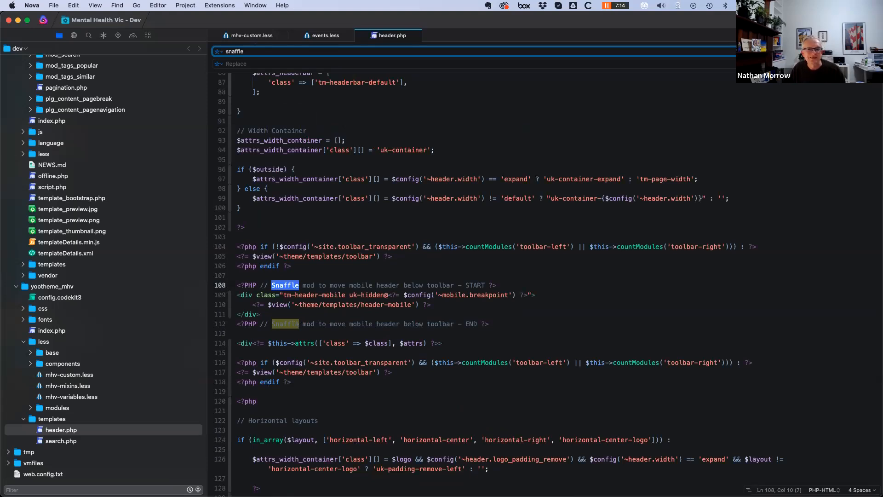
pyautogui.press('Return')
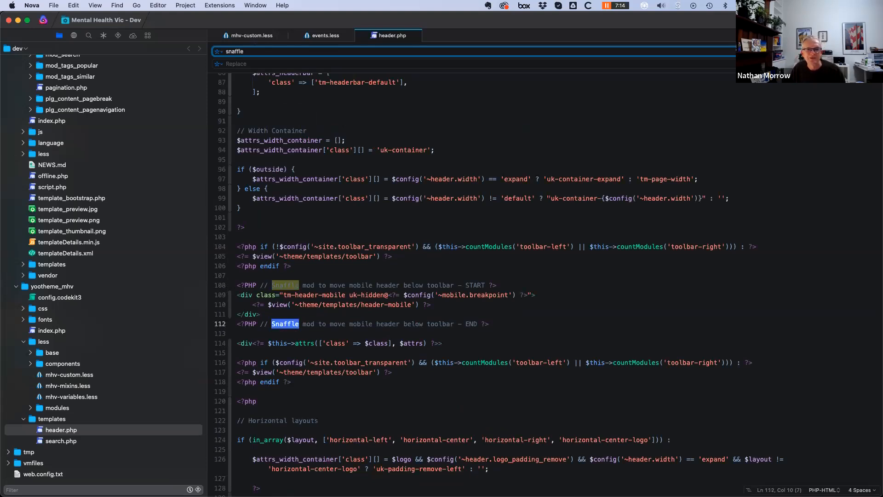
pyautogui.click(452, 336)
# Scroll back up to the top of header.php
pyautogui.scroll(-10, 419, 357)
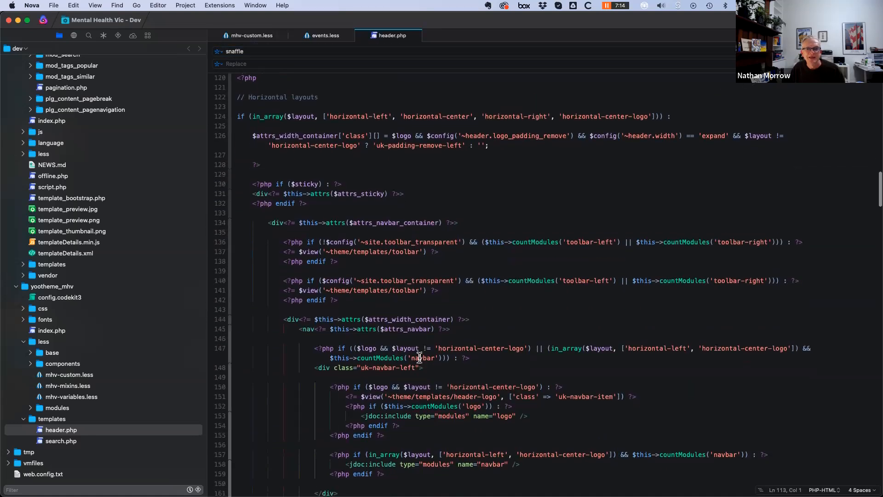
pyautogui.scroll(-3, 419, 358)
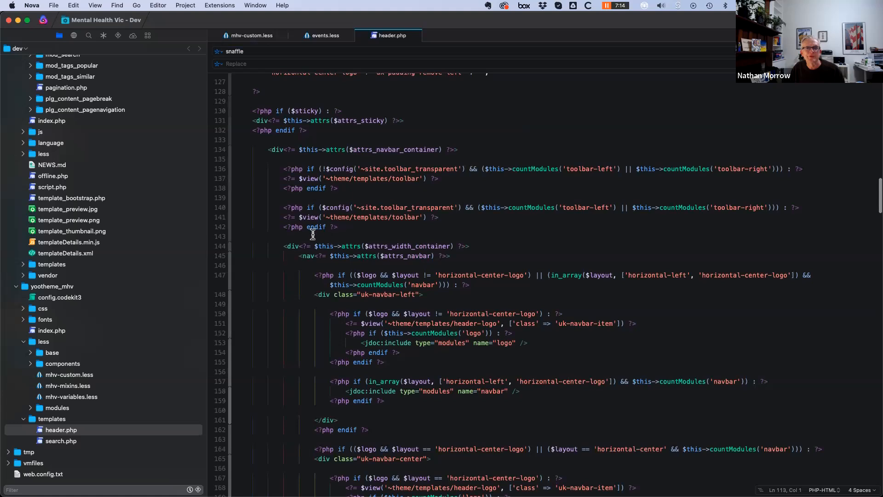
pyautogui.scroll(3, 312, 235)
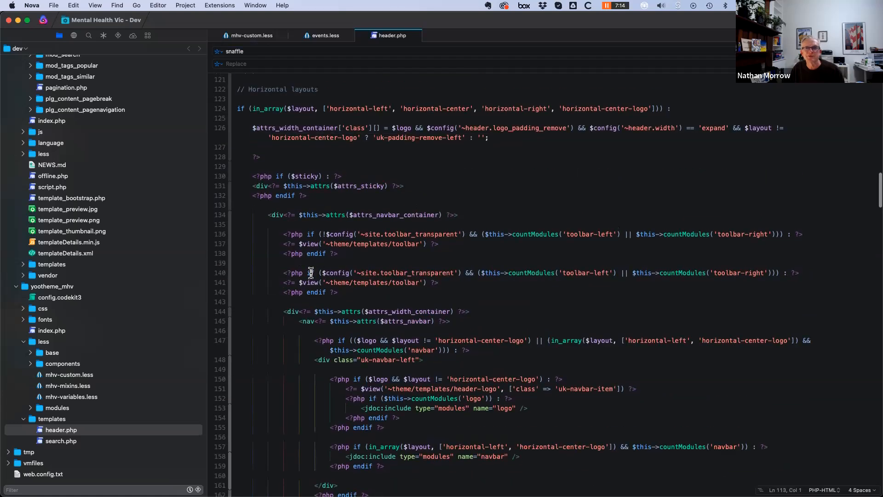
pyautogui.scroll(20, 374, 302)
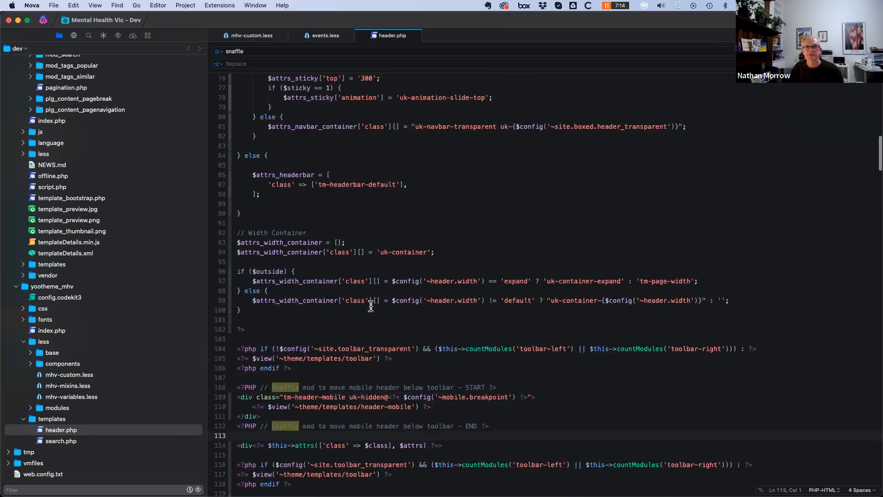
pyautogui.scroll(2, 336, 317)
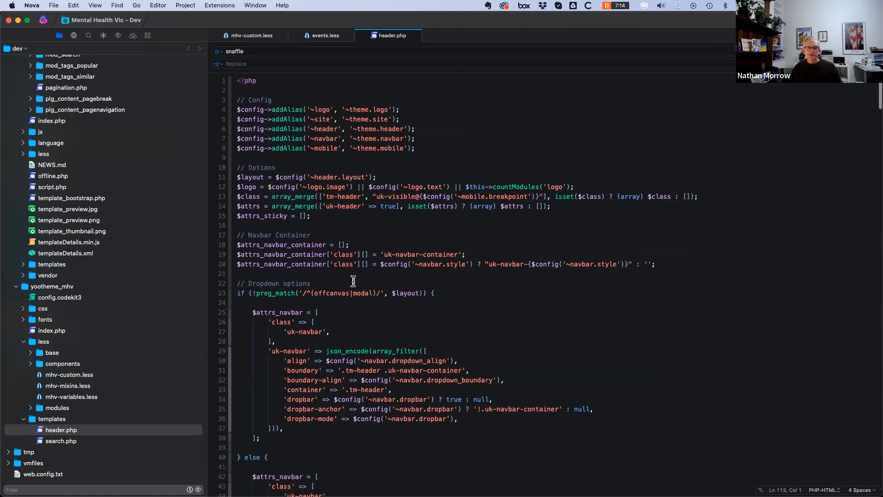
# Inspect the site logo in Firefox DevTools and collapse the uk-navbar-right node
pyautogui.press('super+Tab')
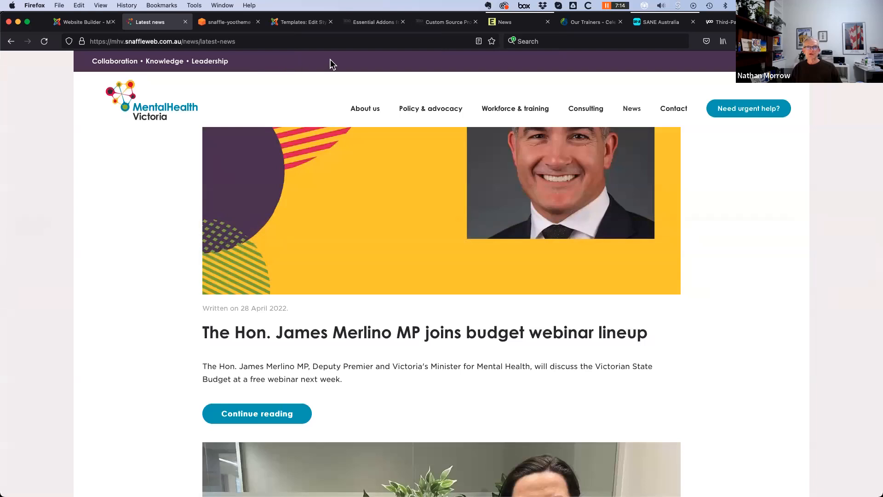
pyautogui.rightClick(172, 71)
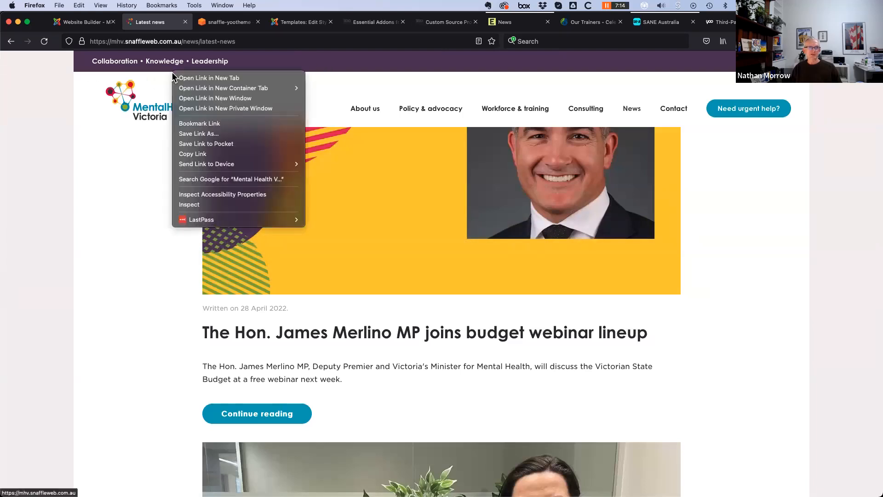
pyautogui.click(214, 205)
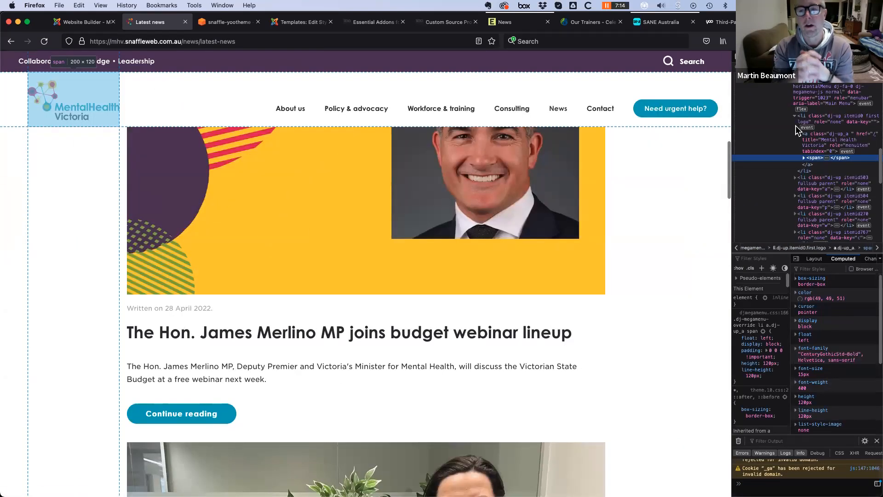
pyautogui.scroll(3, 805, 165)
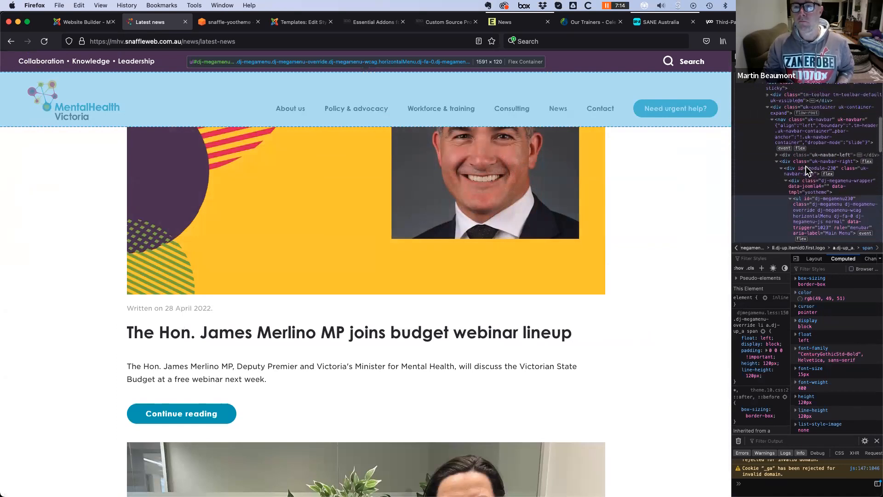
pyautogui.click(776, 164)
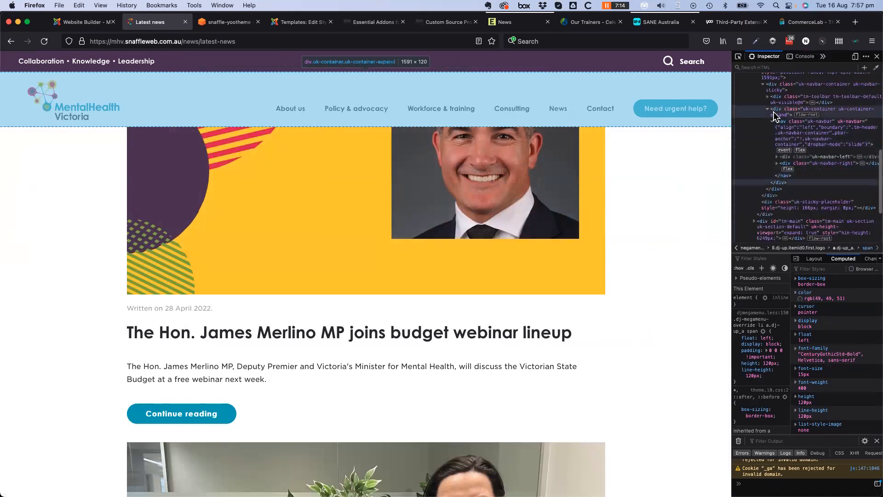
pyautogui.scroll(2, 775, 115)
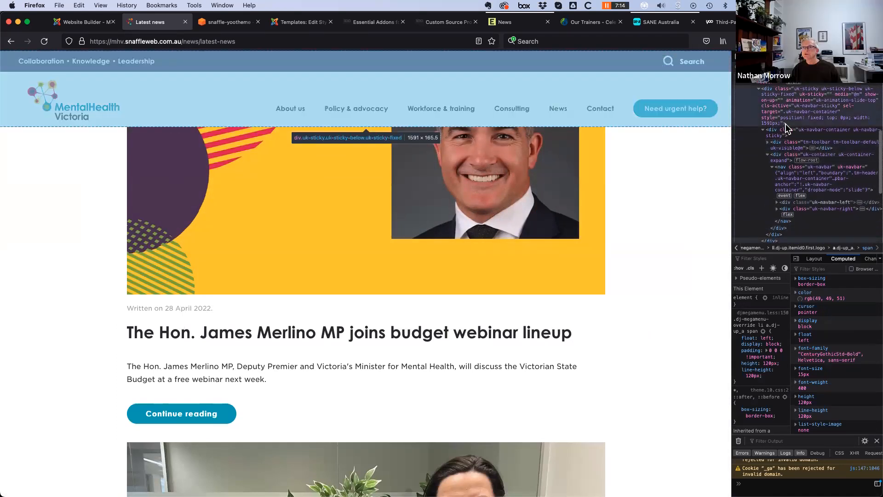
pyautogui.scroll(1, 772, 93)
# Select tm-header, toggle the uk-sticky node, and widen the inspector panel
pyautogui.click(771, 98)
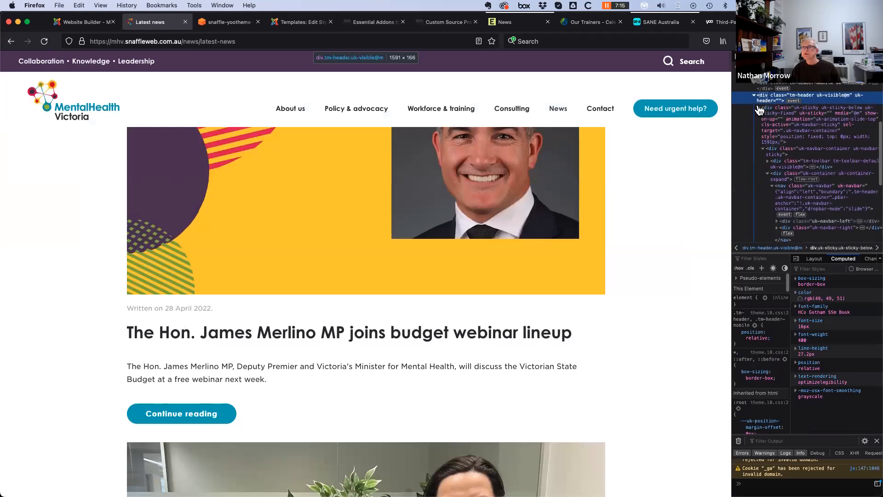
pyautogui.click(759, 109)
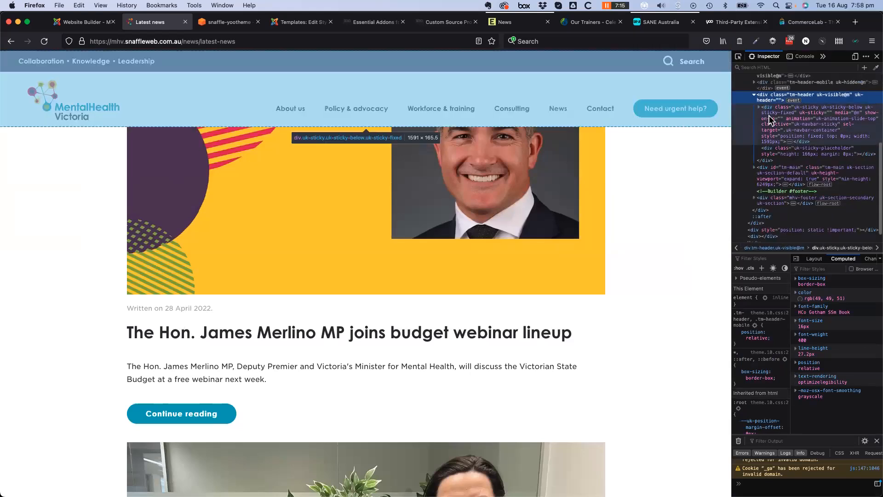
pyautogui.click(759, 110)
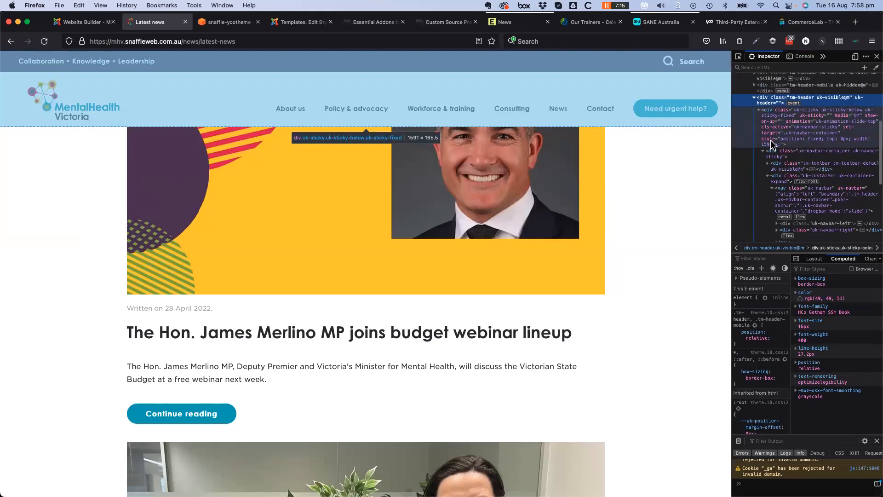
pyautogui.moveTo(731, 153); pyautogui.dragTo(674, 151)
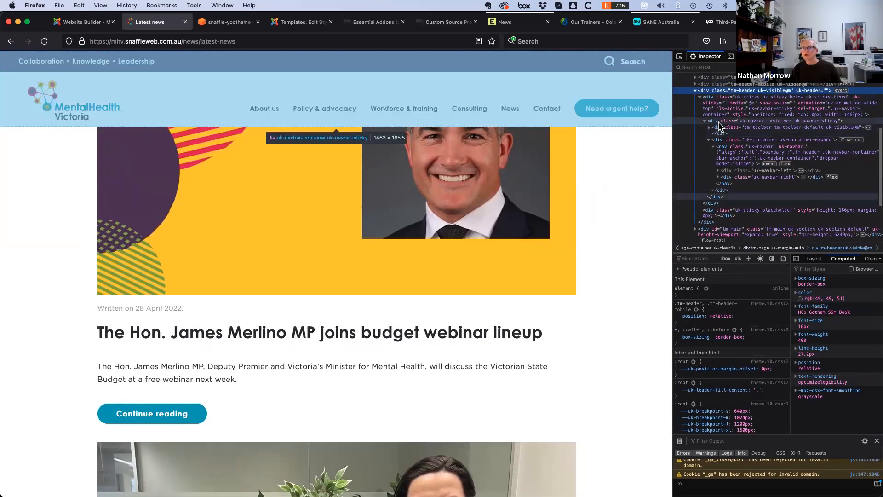
# Select uk-navbar-container, the top-level tm-toolbar, and the toolbar nested in the navbar
pyautogui.click(706, 122)
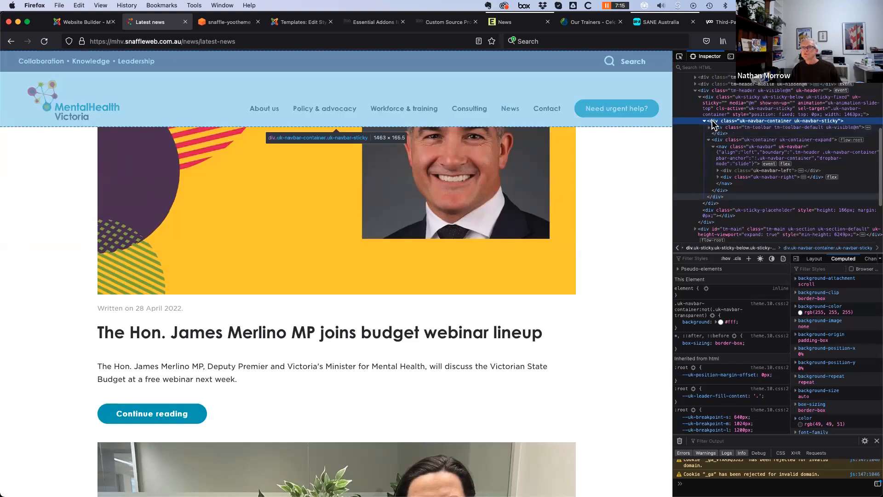
pyautogui.scroll(1, 734, 110)
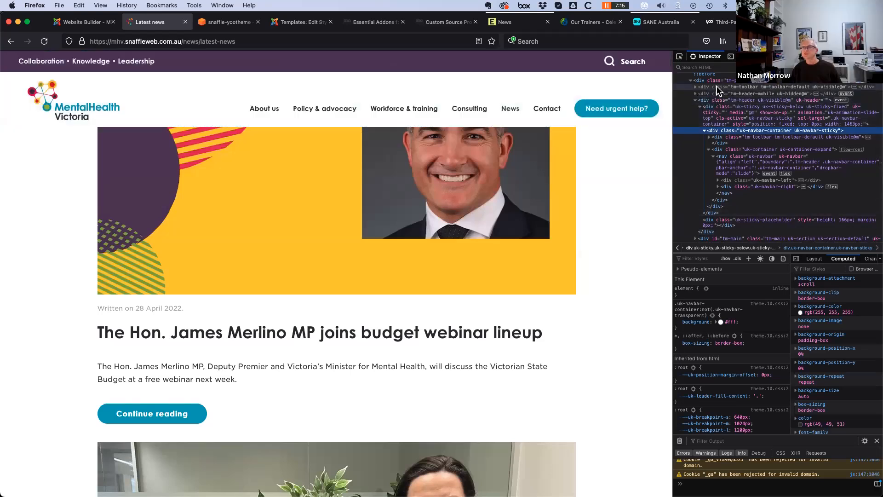
pyautogui.scroll(2, 716, 90)
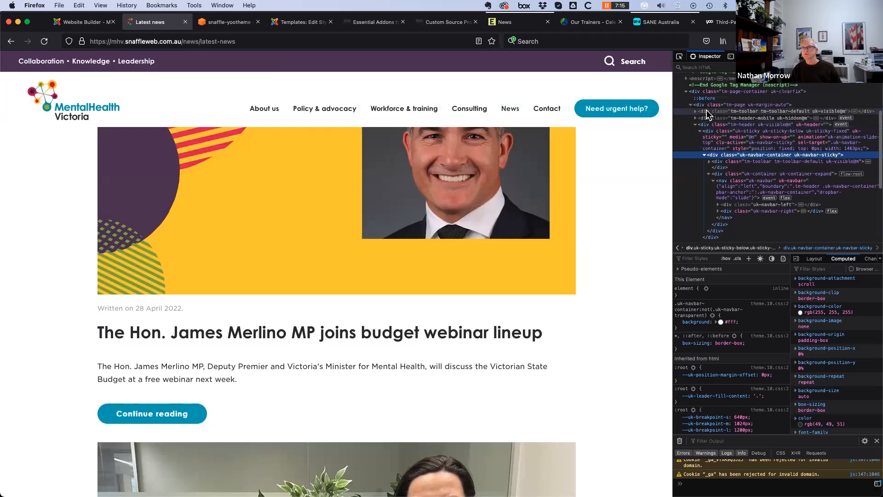
pyautogui.click(707, 112)
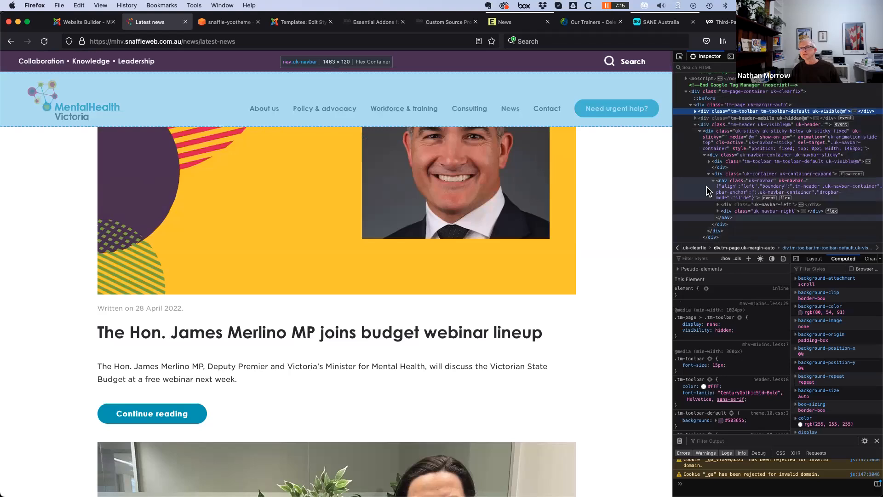
pyautogui.click(729, 165)
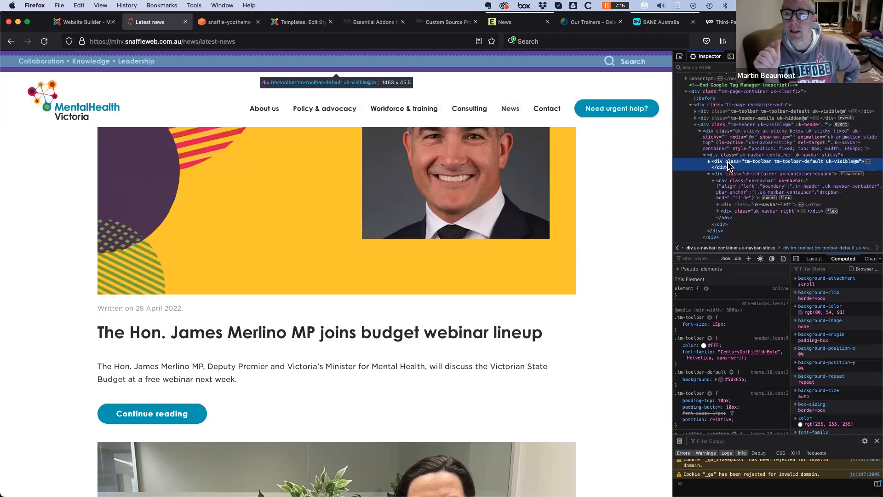
# Open the yootheme_mhv theme's index.php override in Nova
pyautogui.press('super+Tab')
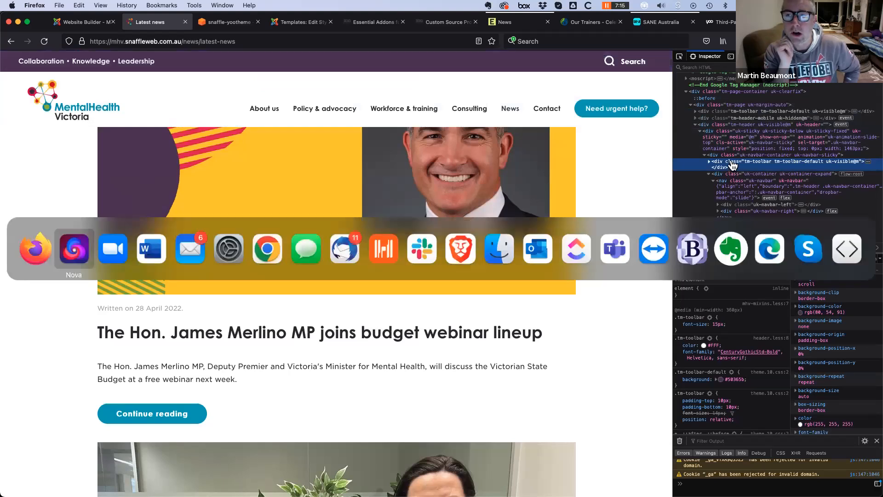
pyautogui.click(76, 249)
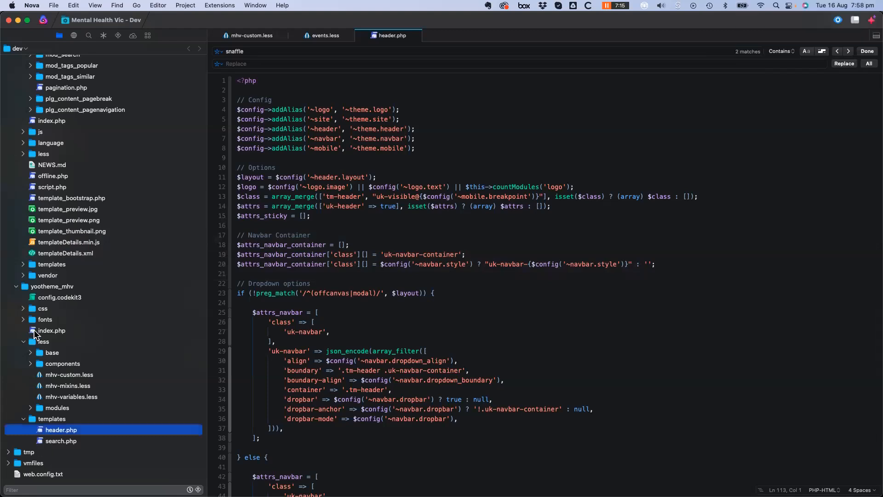
pyautogui.click(34, 330)
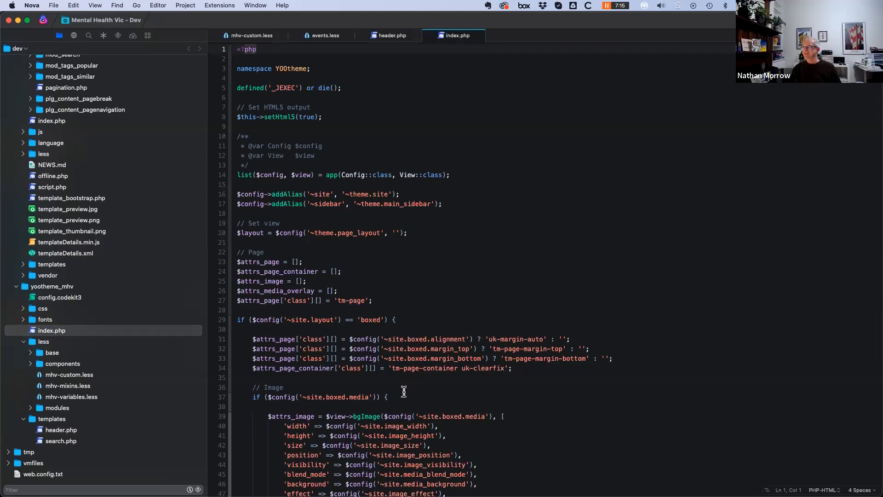
# Select the font-awesome-pro-5.css link on line 115, then return to Firefox
pyautogui.scroll(-5, 406, 390)
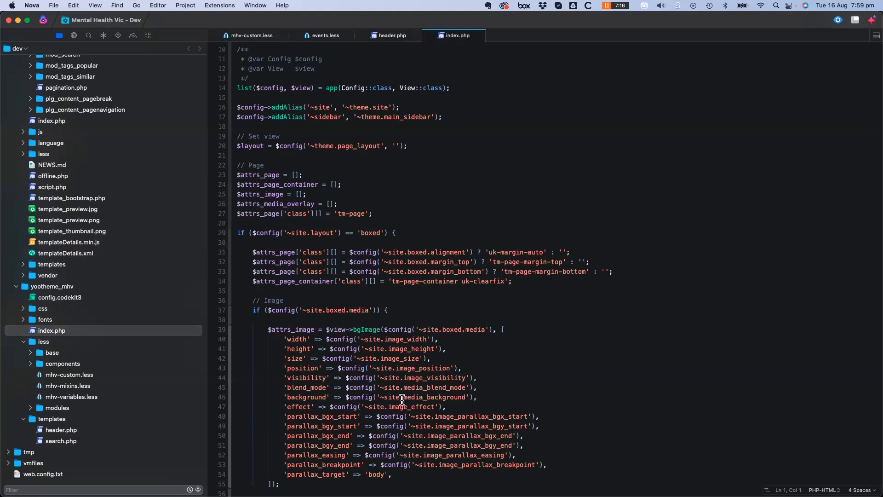
pyautogui.scroll(-10, 402, 399)
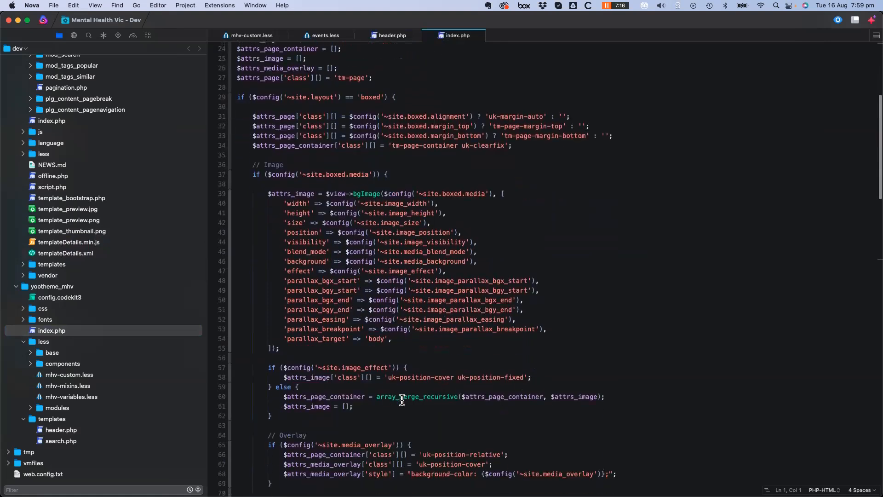
pyautogui.scroll(-5, 402, 400)
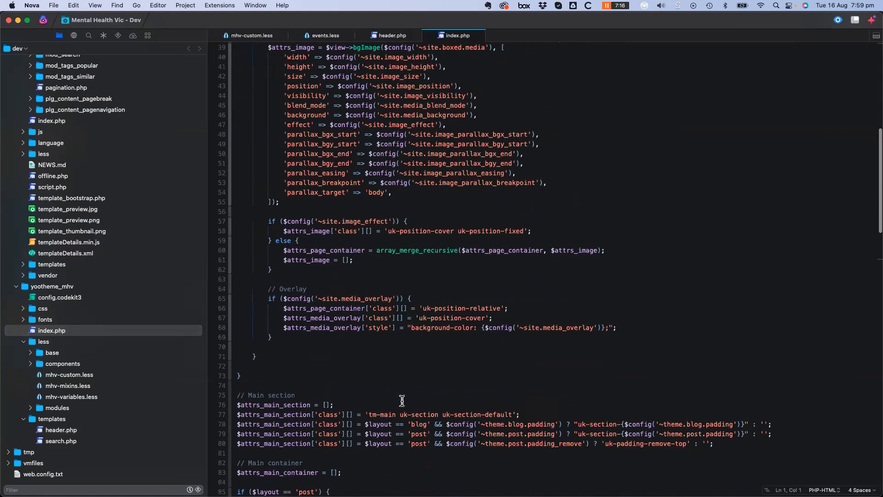
pyautogui.scroll(-12, 402, 399)
pyautogui.scroll(-13, 402, 401)
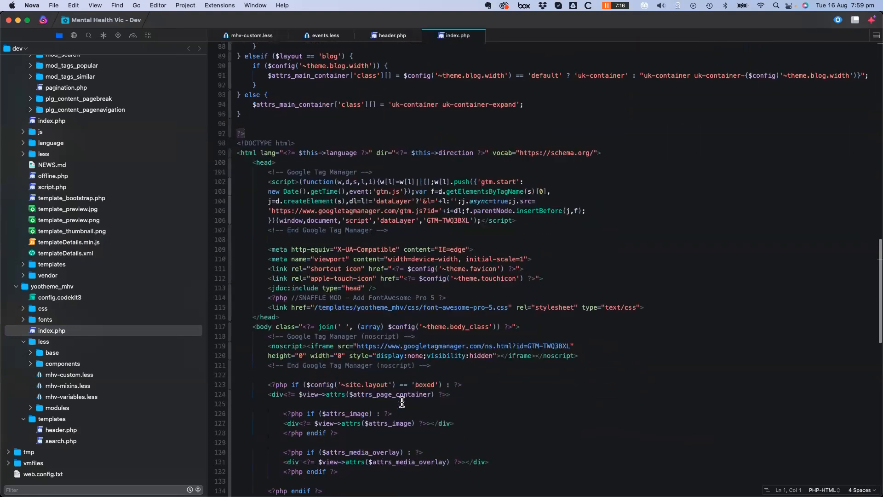
pyautogui.scroll(-2, 402, 403)
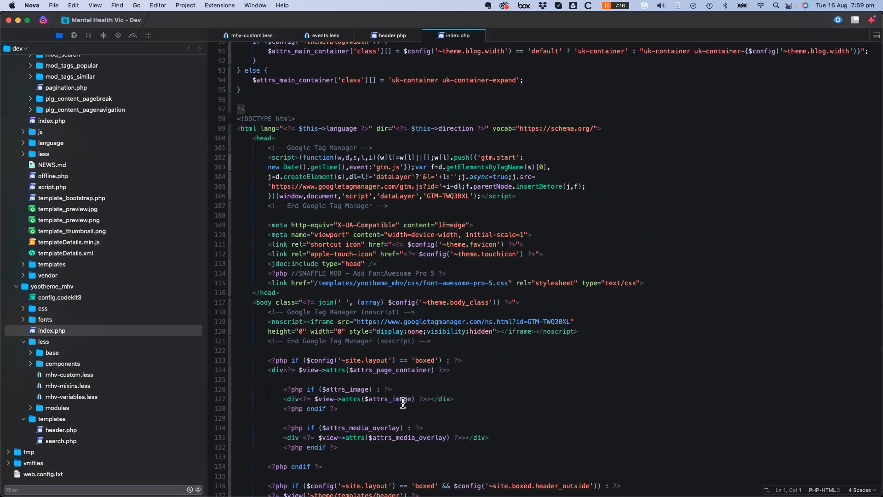
pyautogui.scroll(-4, 403, 404)
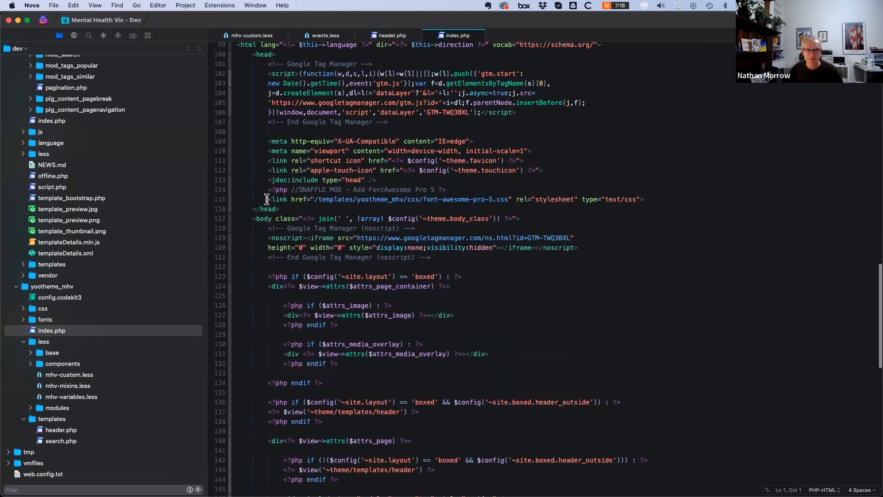
pyautogui.moveTo(267, 198); pyautogui.dragTo(670, 194)
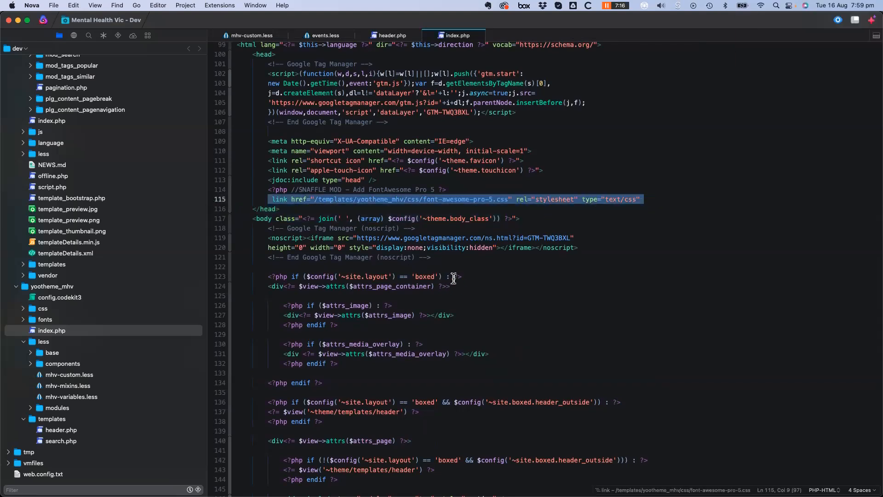
pyautogui.press('super+Tab')
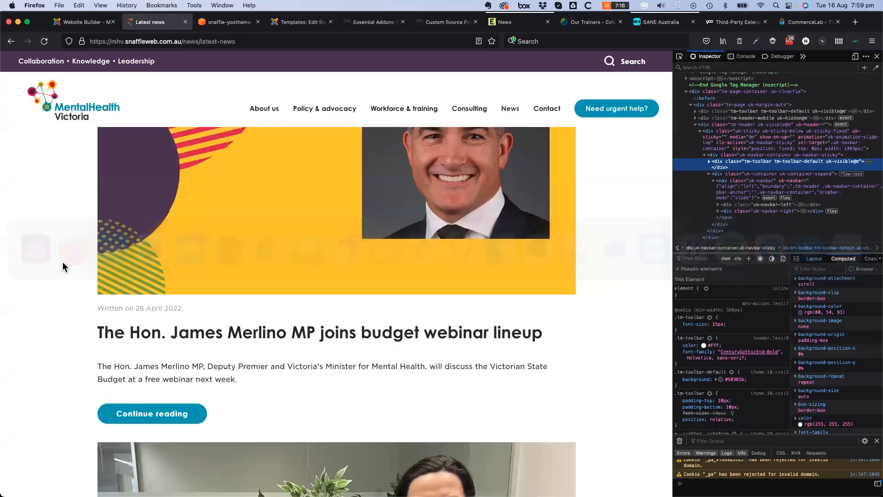
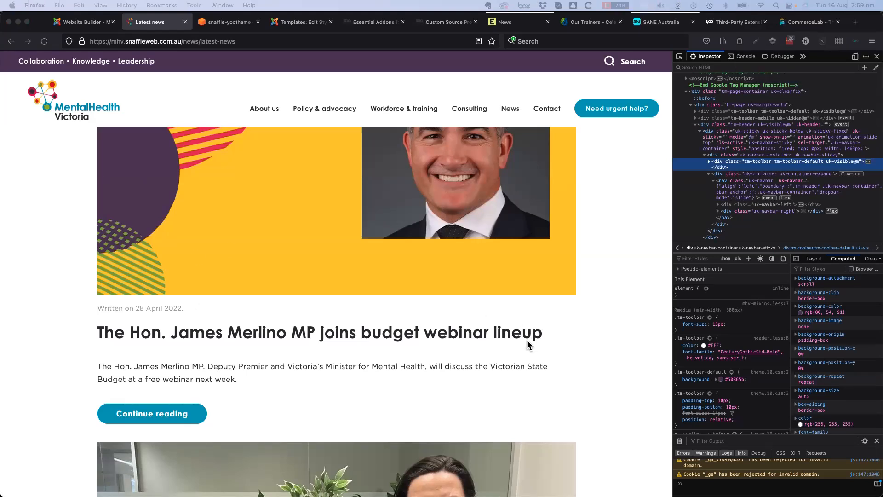
# Scroll the Latest News page back to the top and switch to the CommerceLab website tab
pyautogui.moveTo(268, 112)
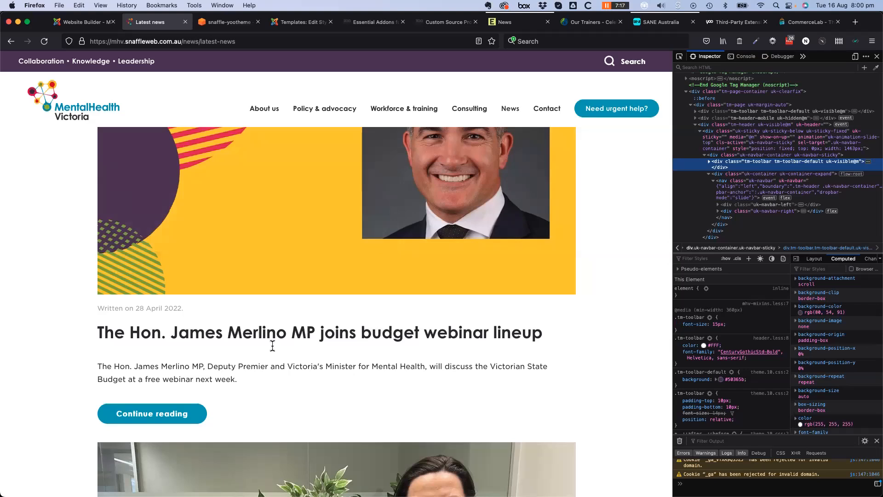
pyautogui.scroll(10, 382, 428)
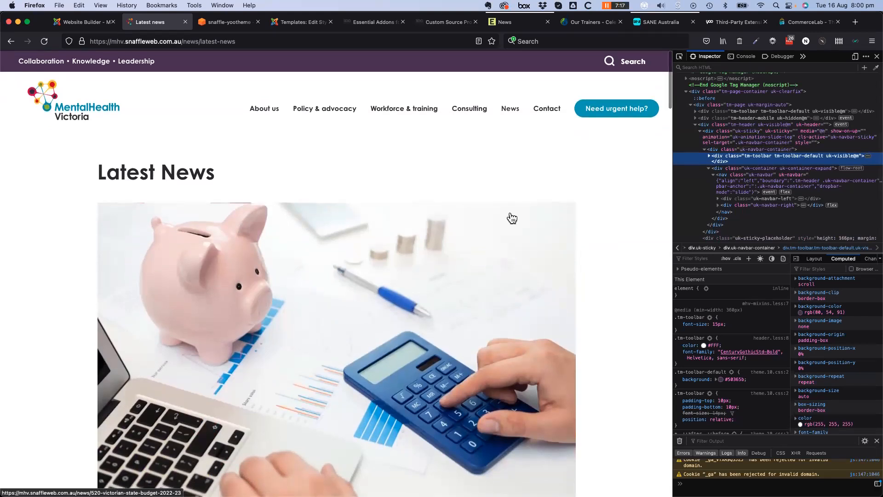
pyautogui.click(807, 23)
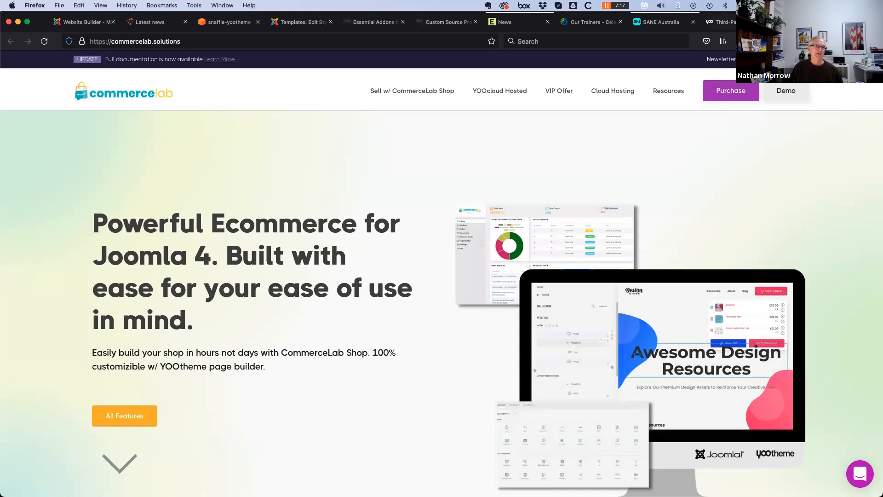
# Open the Layout > Header settings in the Website Builder customizer
pyautogui.click(82, 25)
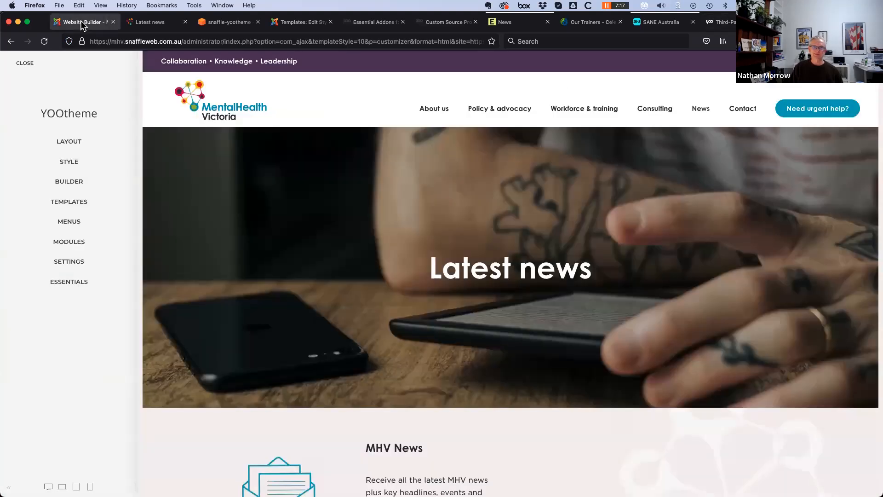
pyautogui.moveTo(497, 113)
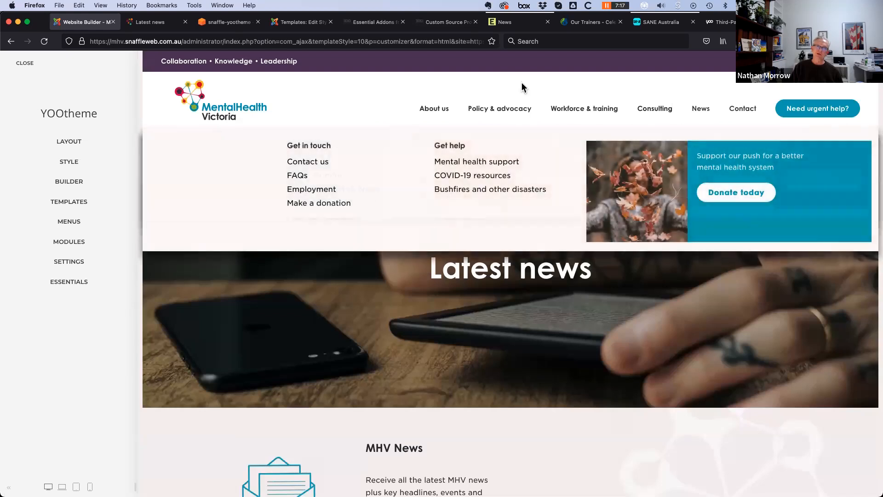
pyautogui.click(74, 142)
pyautogui.click(34, 171)
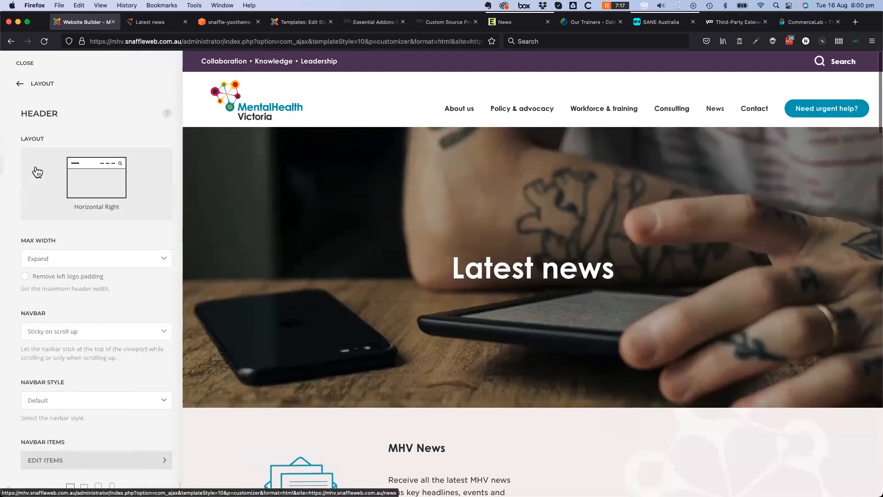
# Review the Horizontal Right header layout and Sticky on scroll up navbar options, then right-click the logo
pyautogui.scroll(-10, 61, 378)
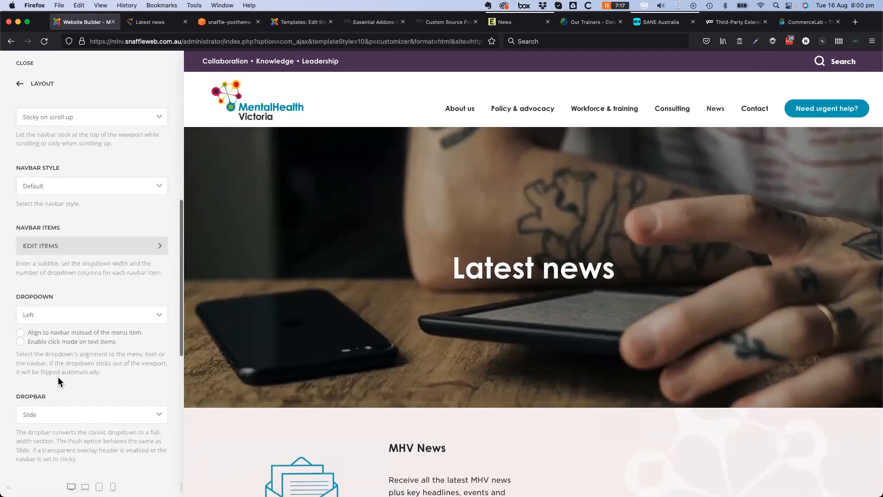
pyautogui.scroll(-9, 58, 377)
pyautogui.scroll(-1, 58, 376)
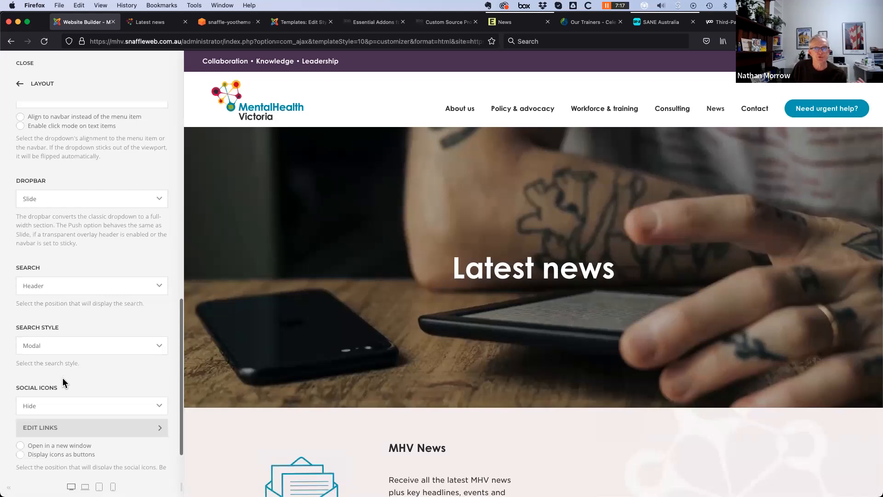
pyautogui.scroll(18, 72, 383)
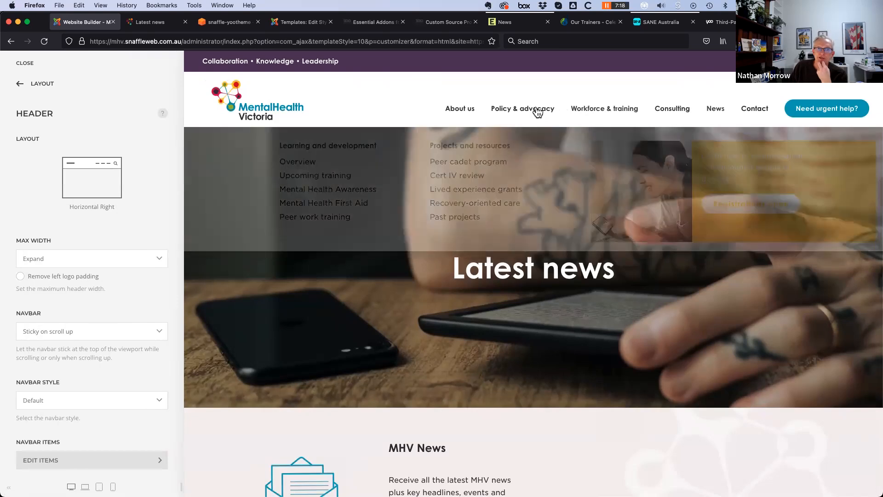
pyautogui.moveTo(537, 112)
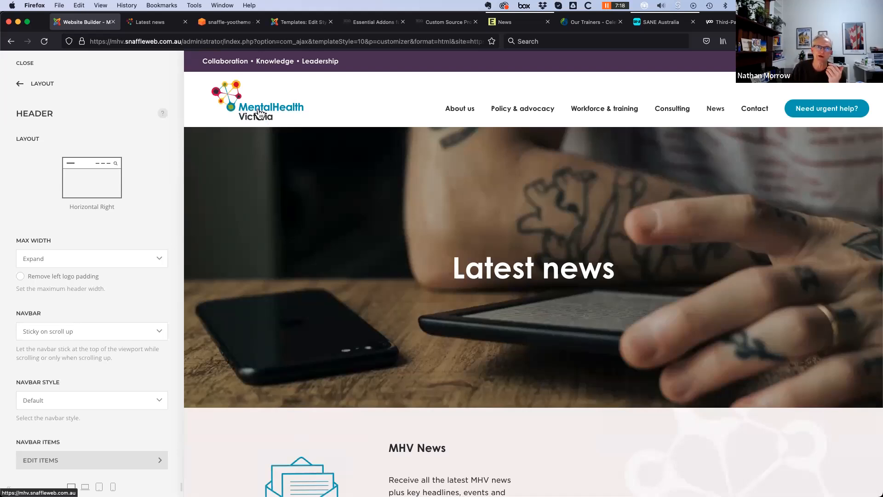
pyautogui.rightClick(260, 108)
# Inspect the site logo's markup and styles in Firefox Developer Tools
pyautogui.click(284, 313)
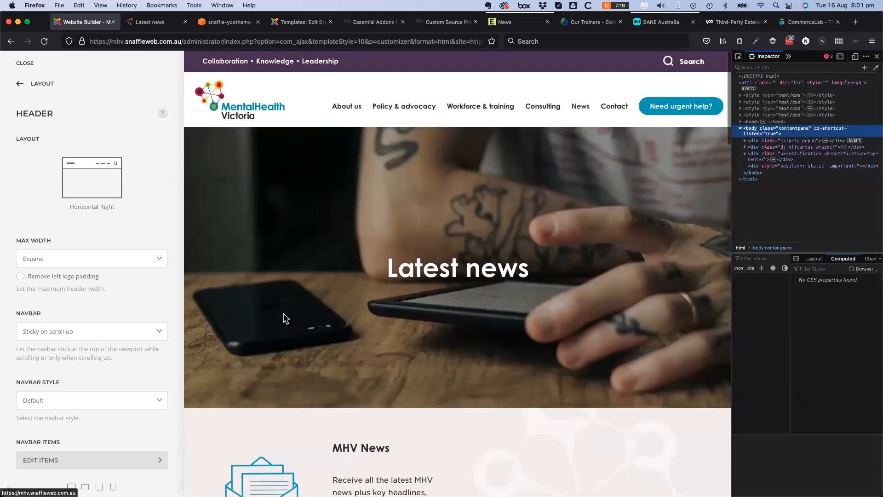
pyautogui.hscroll(3, 787, 157)
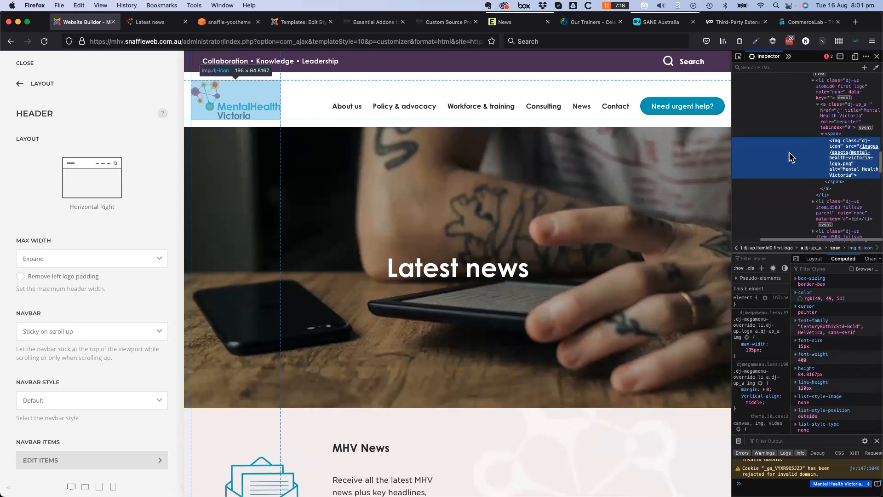
pyautogui.scroll(1, 835, 121)
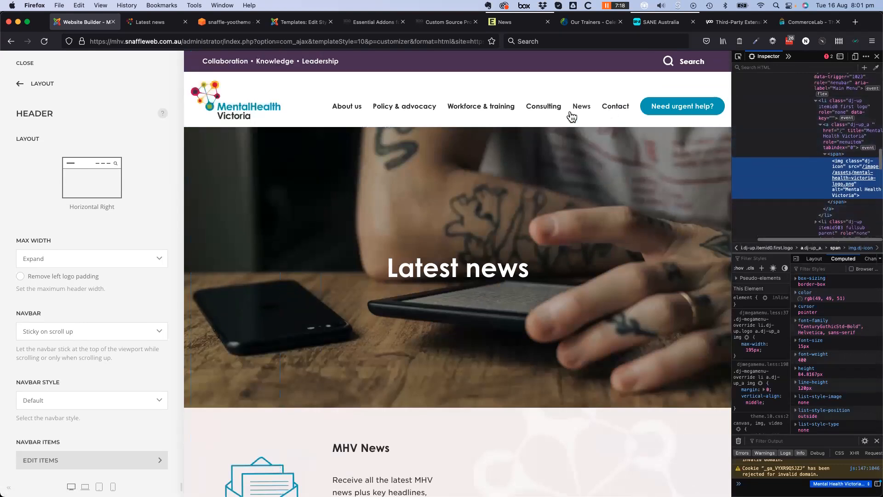
pyautogui.moveTo(656, 104)
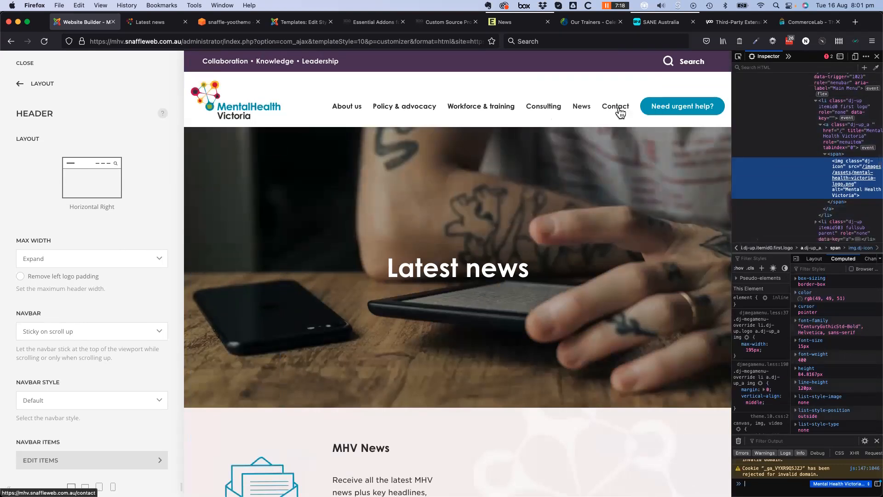
pyautogui.moveTo(611, 113)
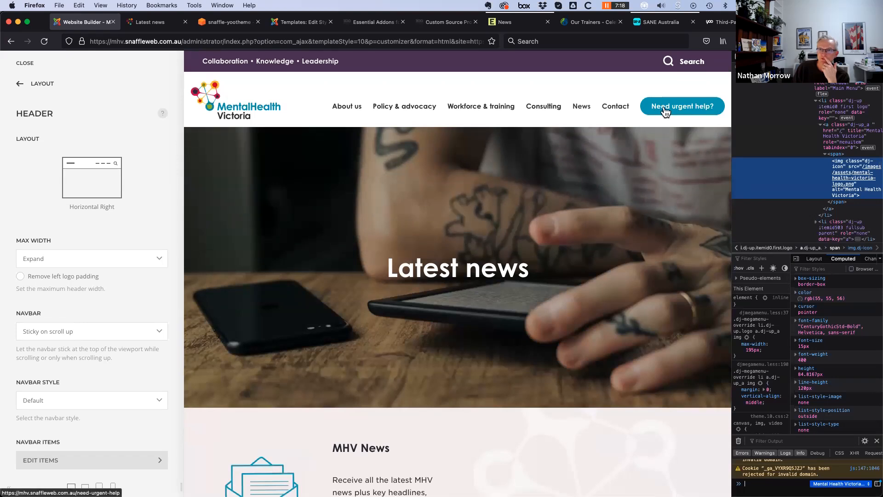
pyautogui.scroll(1, 843, 164)
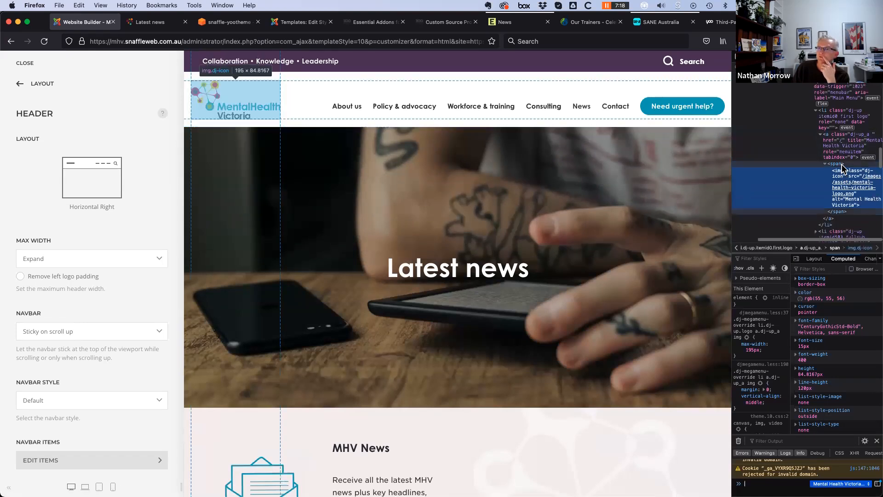
# Collapse the logo li node and return the customizer to the Layout sections list
pyautogui.click(816, 113)
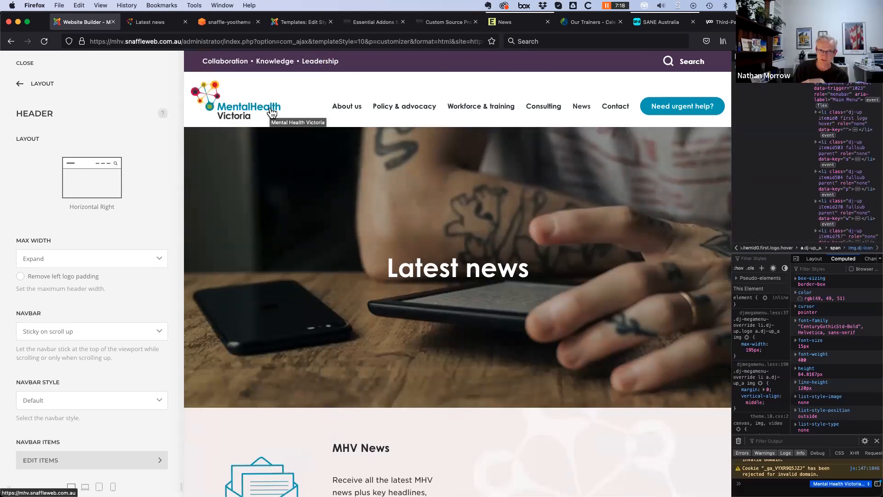
pyautogui.moveTo(424, 111)
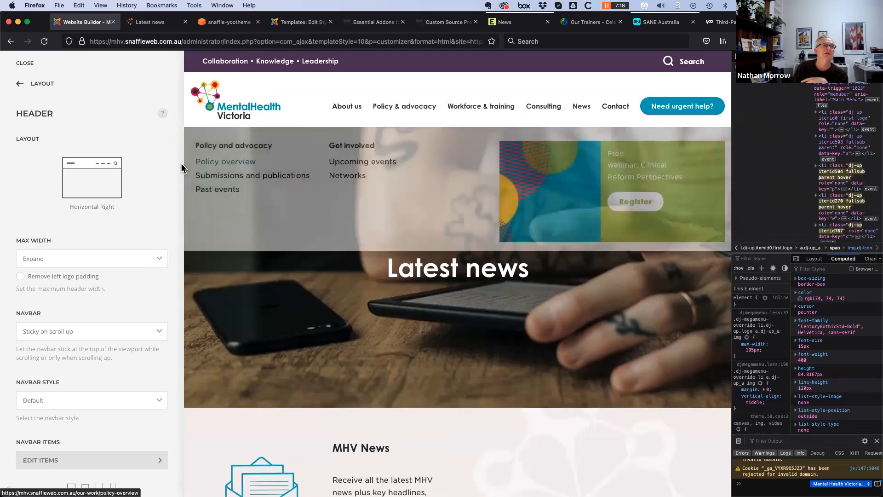
pyautogui.click(20, 84)
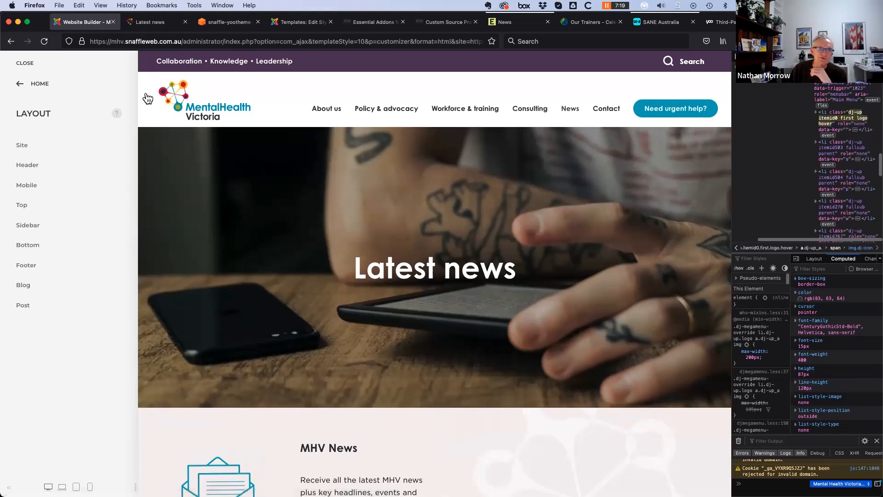
# Back out of the Layout panel to the customizer's top-level menu (Layout, Style, Builder, Templates)
pyautogui.click(20, 83)
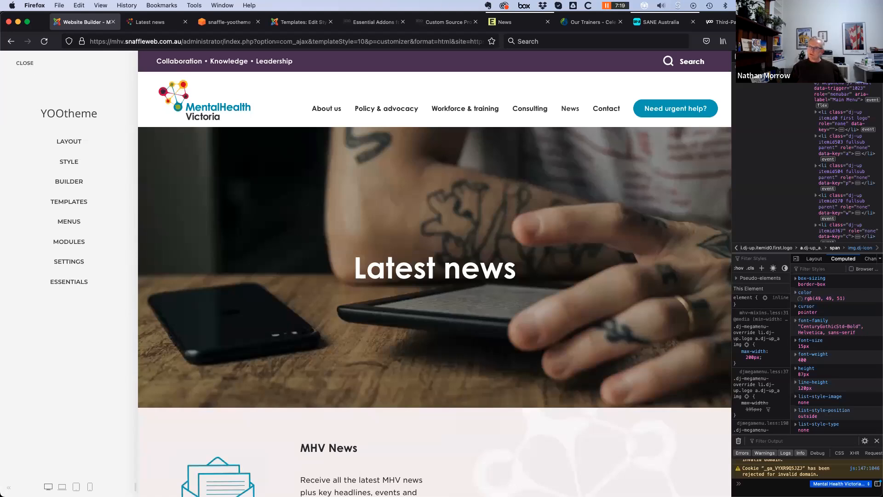
# Close the Firefox DevTools panel so the Latest news preview fills the window
pyautogui.click(875, 60)
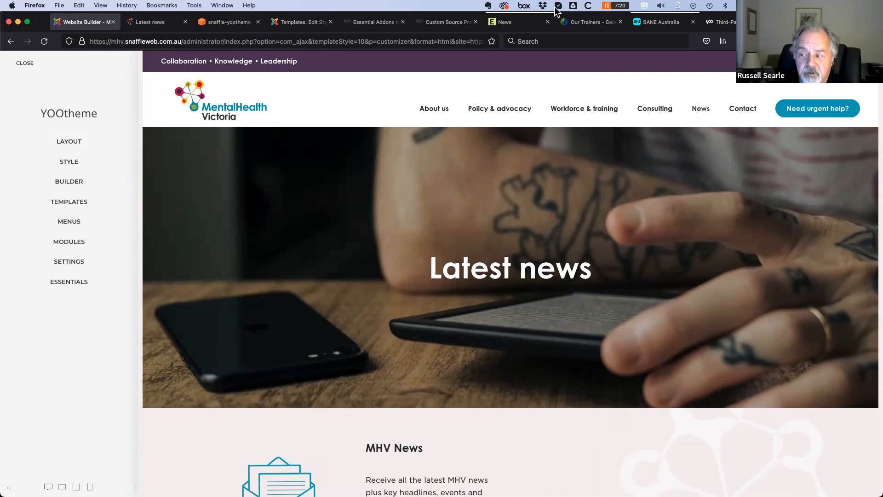
# Open yootheme.com's ZOO page and scroll to the app grid with Kitchen Daily through Blog Pro
pyautogui.click(732, 23)
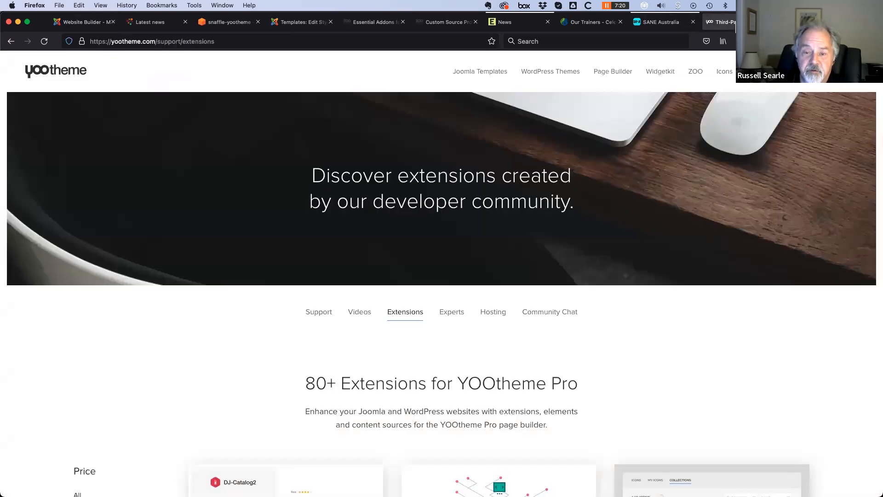
pyautogui.click(696, 71)
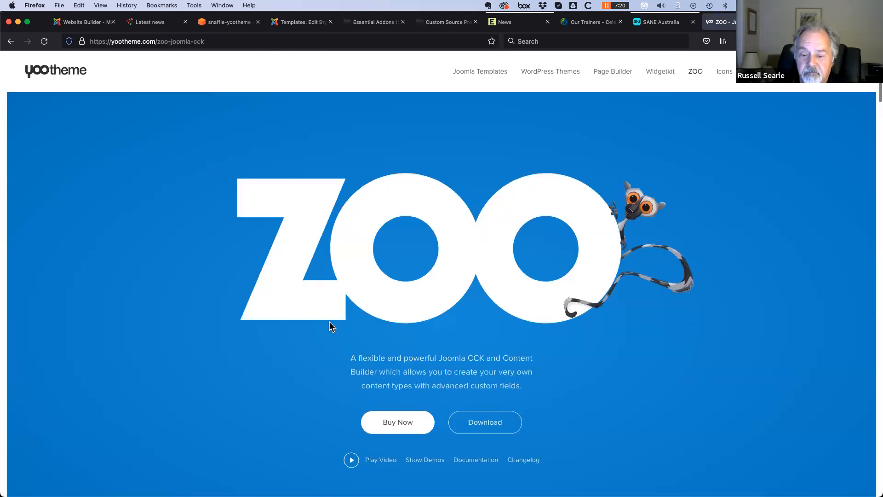
pyautogui.scroll(-5, 159, 385)
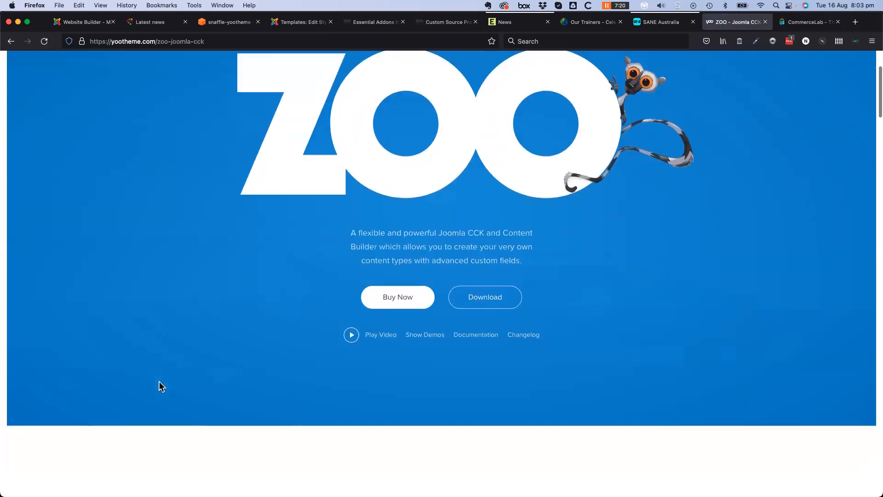
pyautogui.scroll(-7, 160, 386)
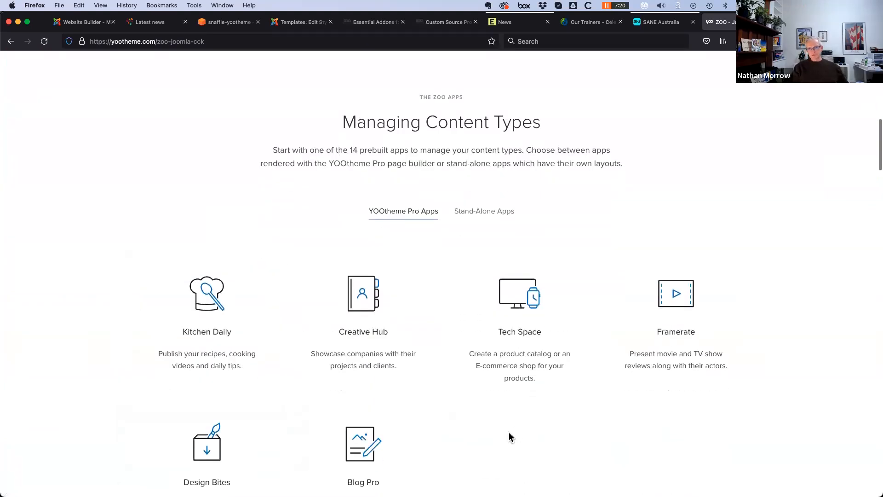
pyautogui.scroll(-2, 503, 442)
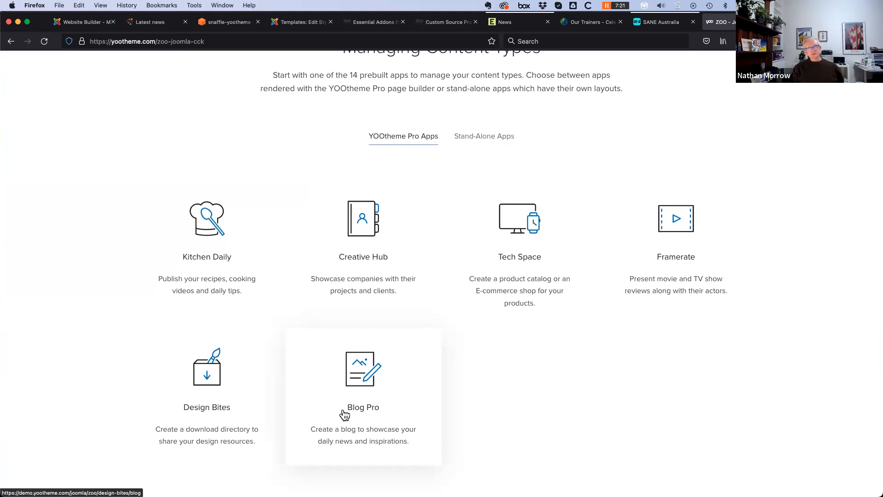
# Preview the Blog Pro demo, close it, and scroll back to the ZOO hero section
pyautogui.click(357, 395)
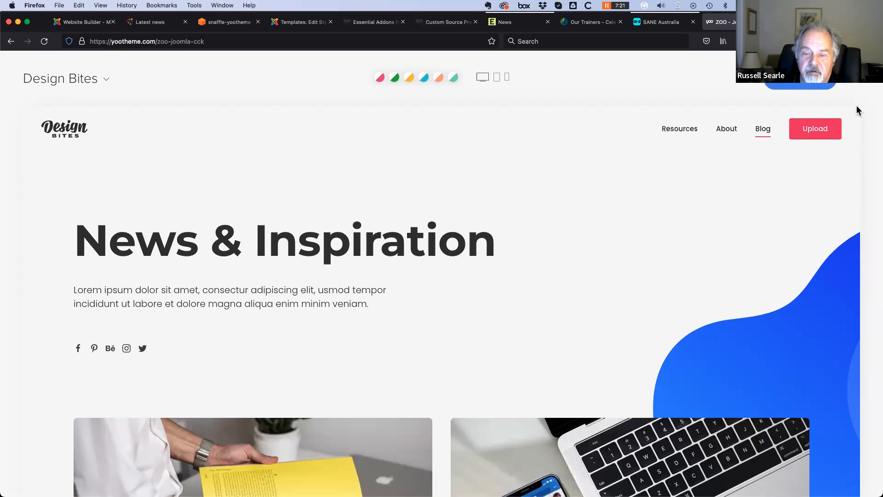
pyautogui.click(859, 82)
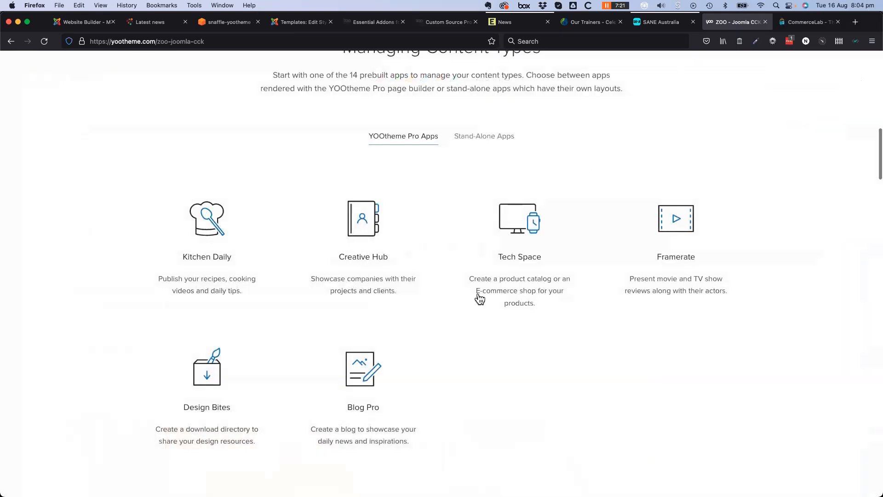
pyautogui.scroll(15, 596, 435)
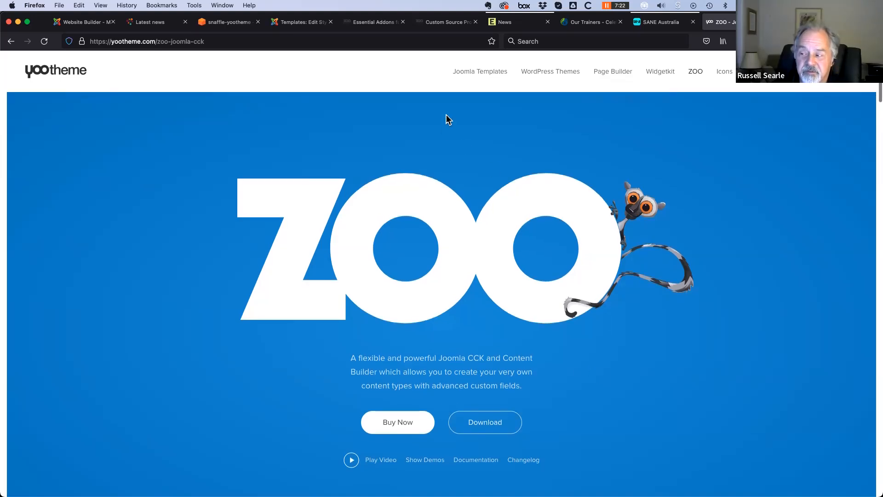
# Go to the Joomla Templates page and follow its footer UIkit link to the UIkit homepage
pyautogui.click(478, 73)
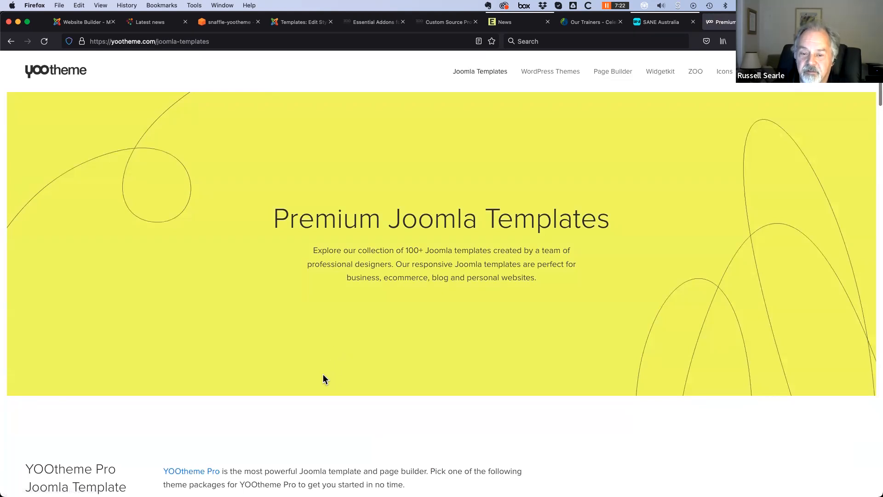
pyautogui.scroll(-1, 323, 379)
pyautogui.scroll(-20, 323, 374)
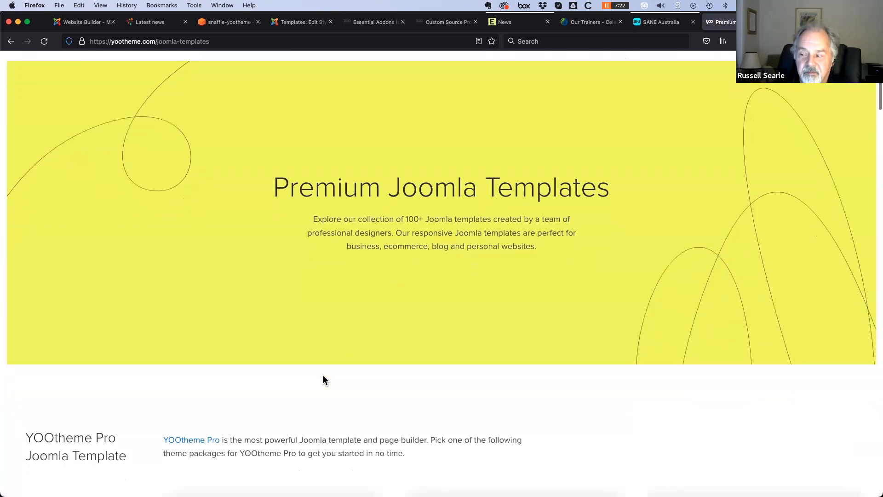
pyautogui.scroll(-15, 328, 372)
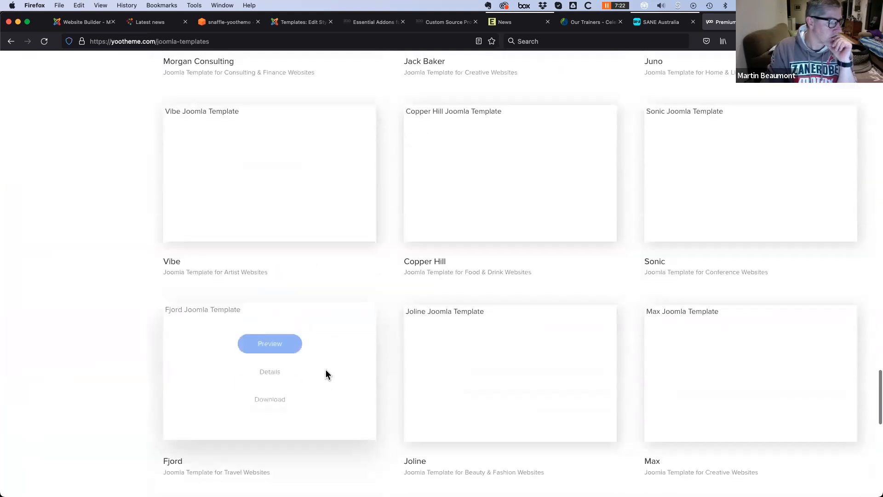
pyautogui.click(274, 436)
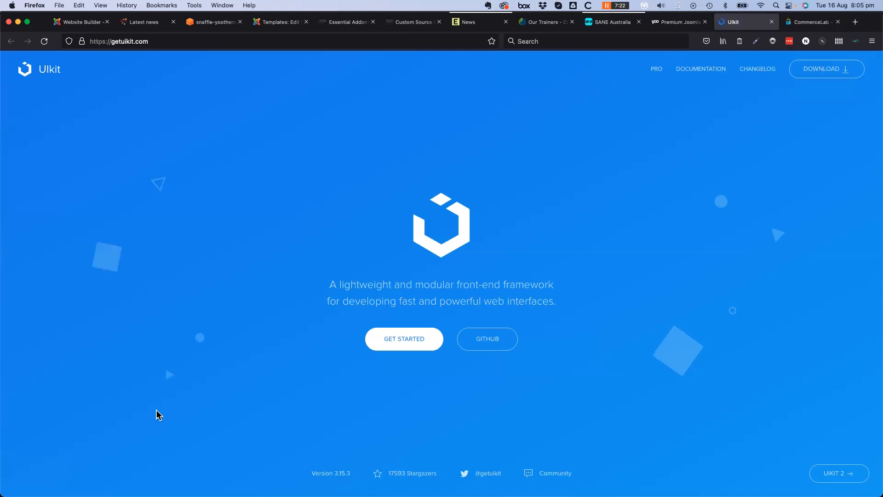
# Open UIkit's documentation at Base > Article, showing the uk-article, uk-article-title and uk-article-meta classes
pyautogui.click(714, 70)
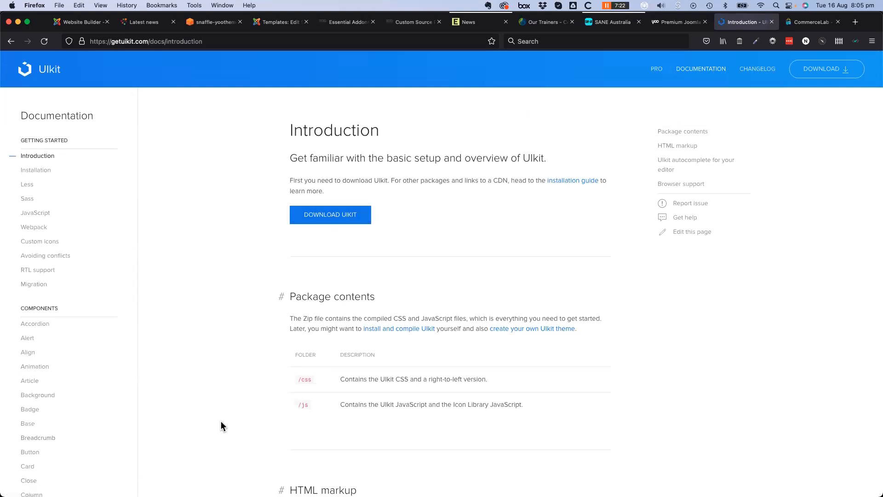
pyautogui.scroll(-1, 221, 405)
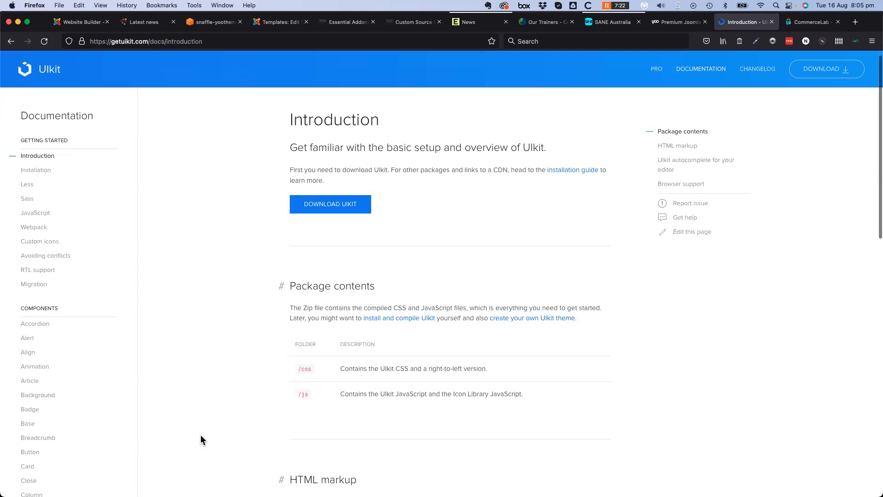
pyautogui.scroll(-3, 196, 437)
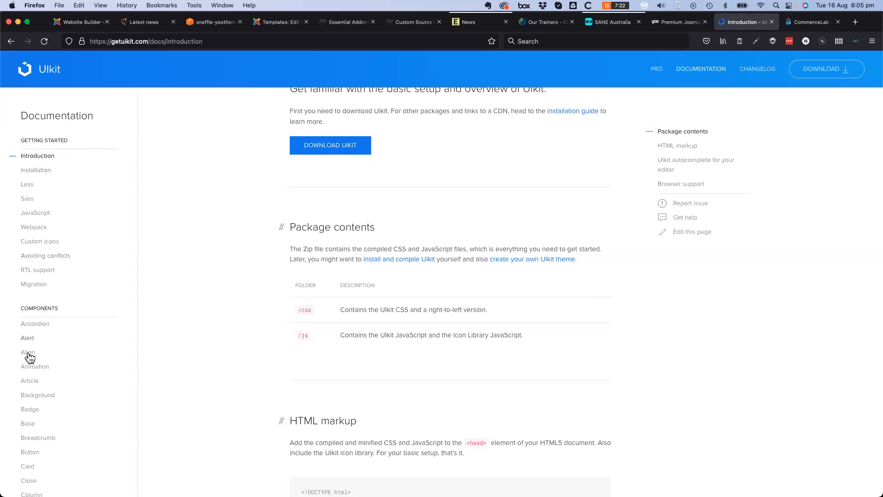
pyautogui.scroll(-5, 32, 342)
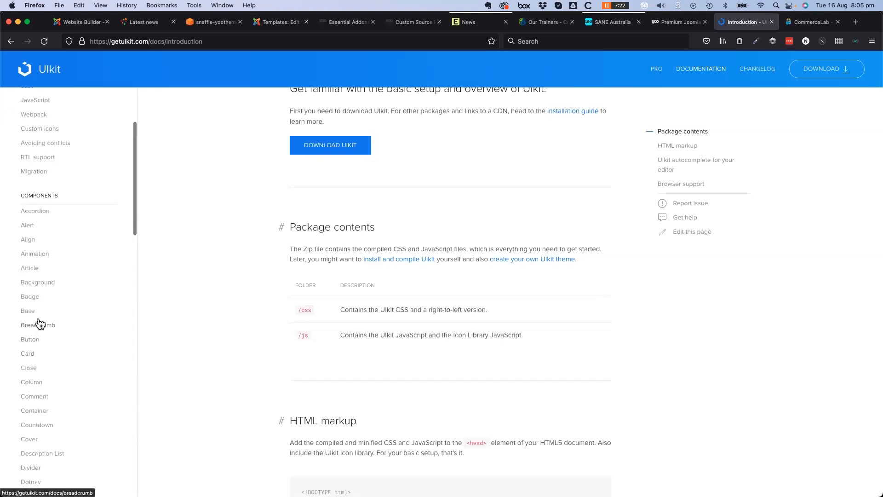
pyautogui.click(30, 312)
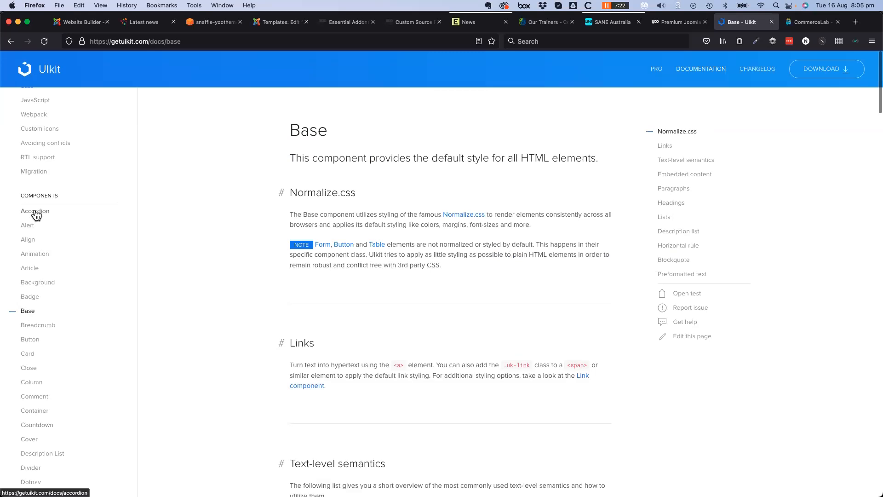
pyautogui.click(34, 271)
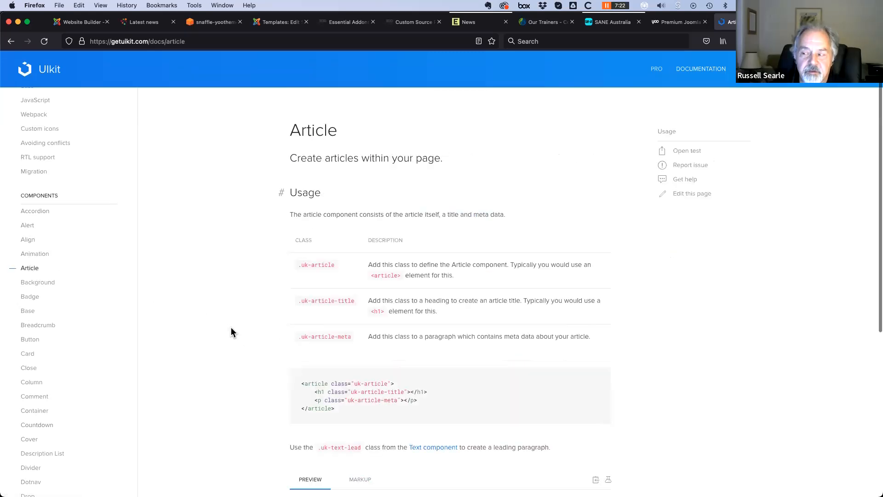
pyautogui.scroll(2, 116, 363)
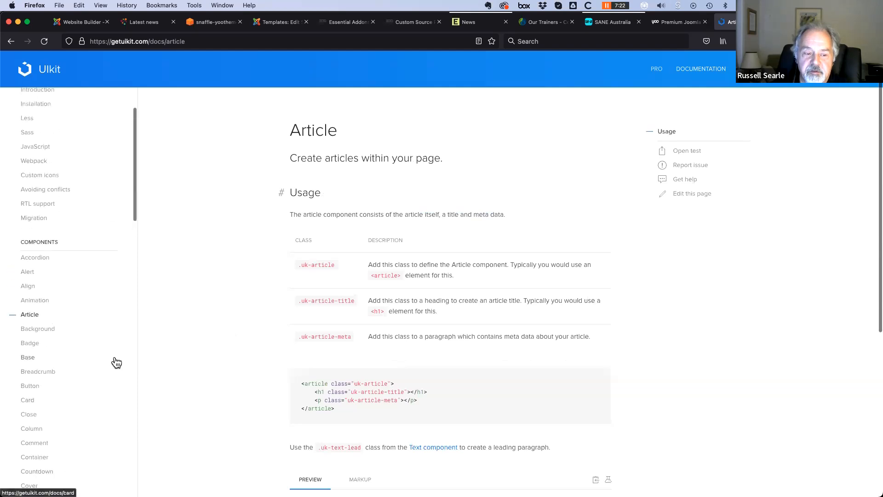
pyautogui.scroll(2, 116, 363)
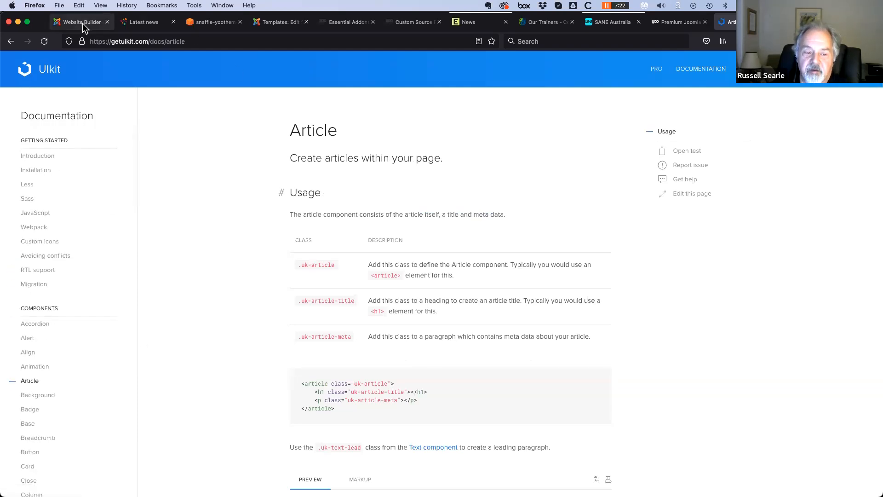
pyautogui.scroll(-5, 63, 389)
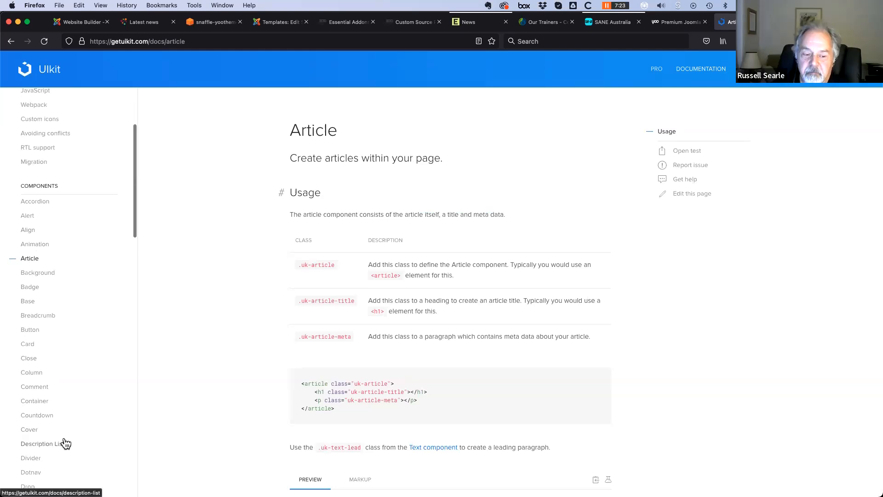
pyautogui.scroll(-14, 66, 442)
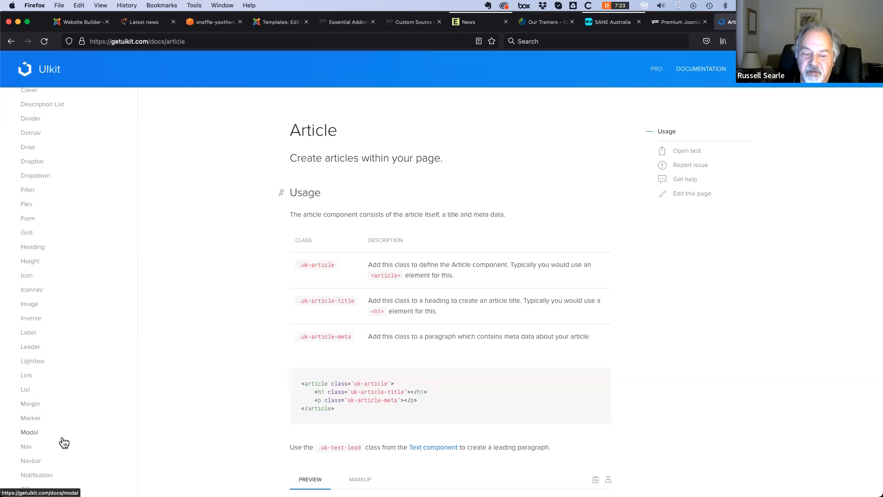
# Show the Mental Health Victoria site's Style panel and scroll its Components list
pyautogui.click(81, 25)
pyautogui.click(75, 166)
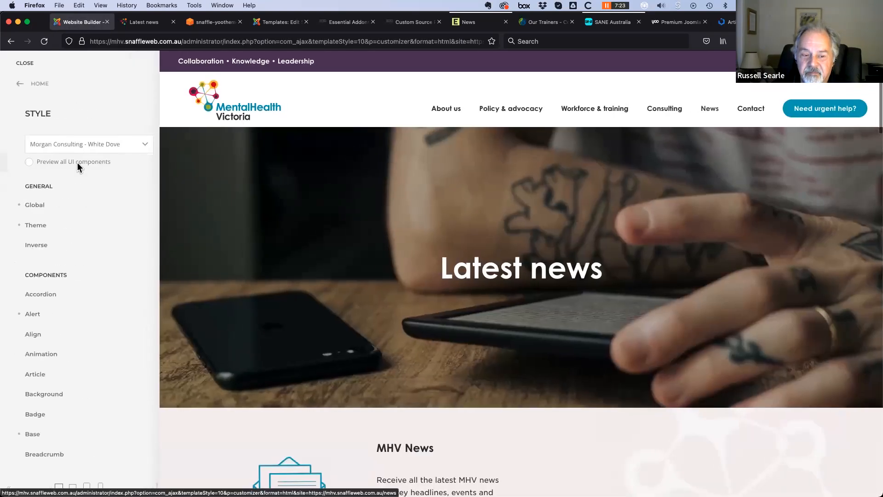
pyautogui.scroll(-5, 96, 371)
pyautogui.scroll(-2, 27, 313)
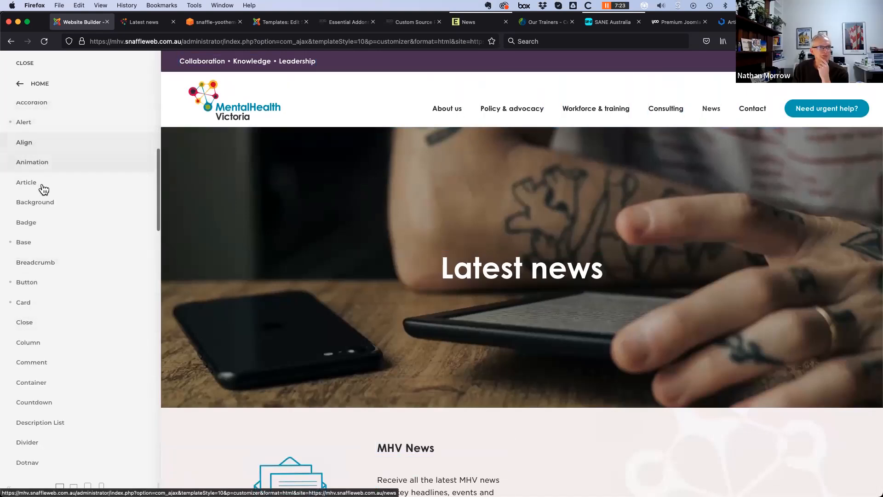
pyautogui.scroll(1, 44, 191)
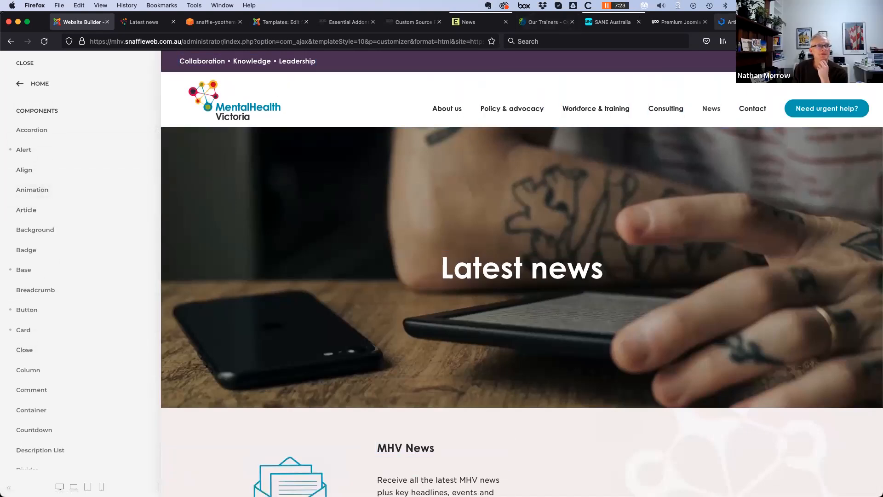
# Compare against the UIkit Article documentation, then return to the Website Builder tab
pyautogui.hotkey('ctrl', 'Tab')
pyautogui.scroll(-4, 78, 202)
pyautogui.scroll(3, 78, 203)
pyautogui.scroll(2, 25, 166)
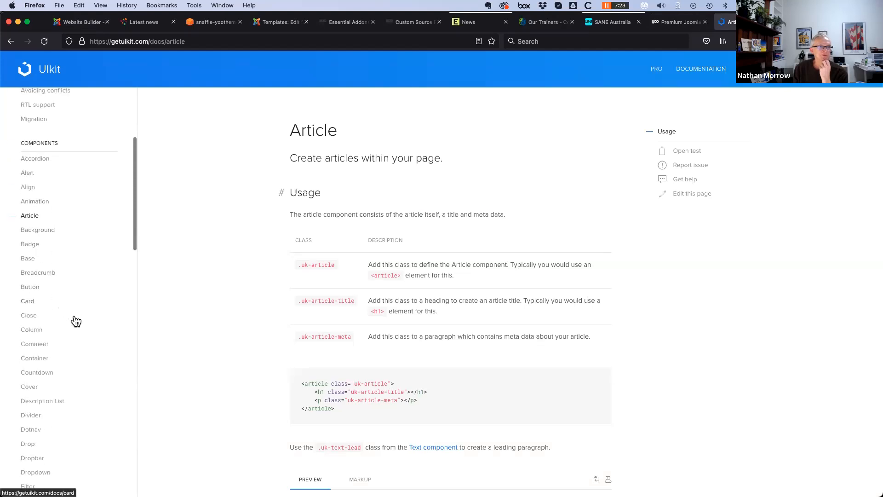
pyautogui.scroll(-1, 78, 322)
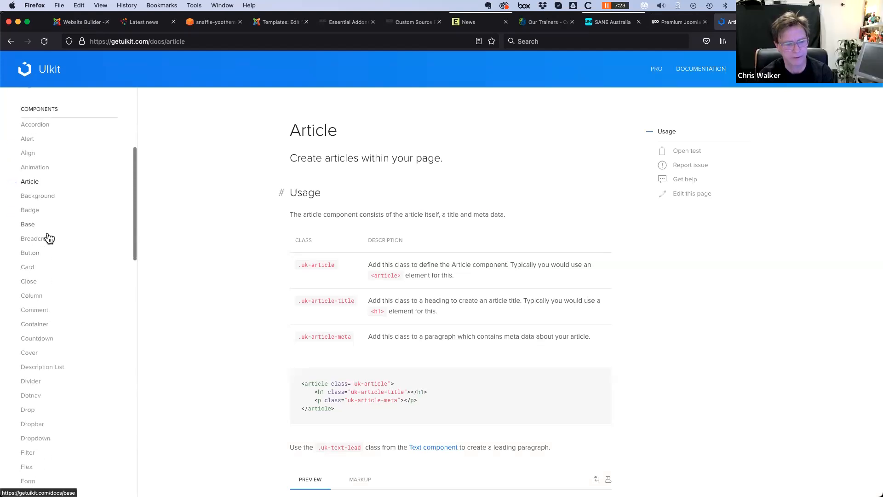
pyautogui.click(84, 23)
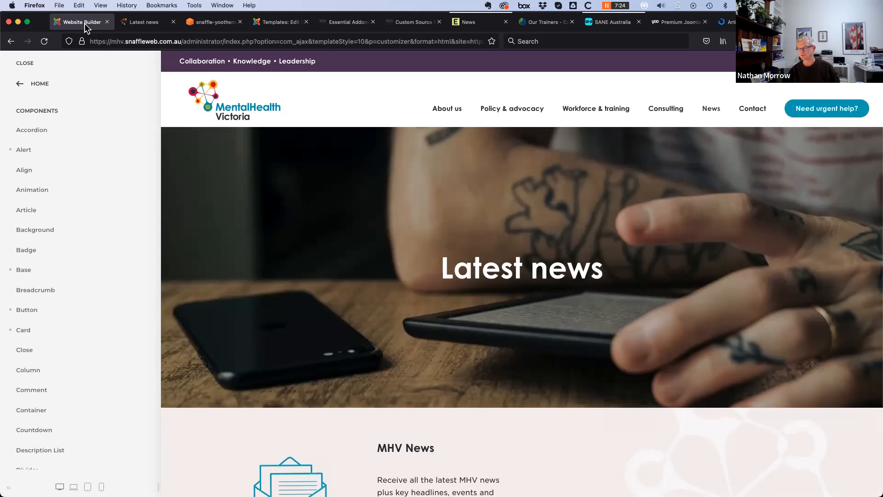
pyautogui.rightClick(27, 66)
# Close the site customizer and reload the Joomla Home Dashboard showing 9 overrides to check
pyautogui.click(30, 68)
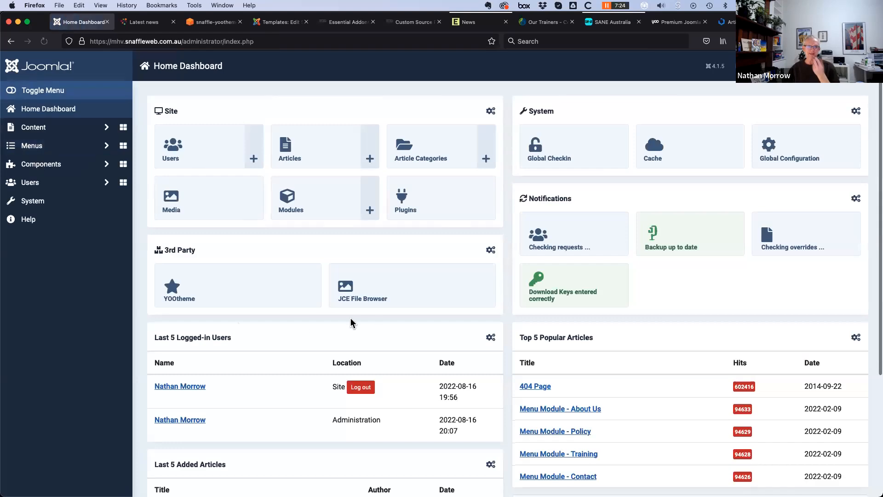
pyautogui.click(55, 112)
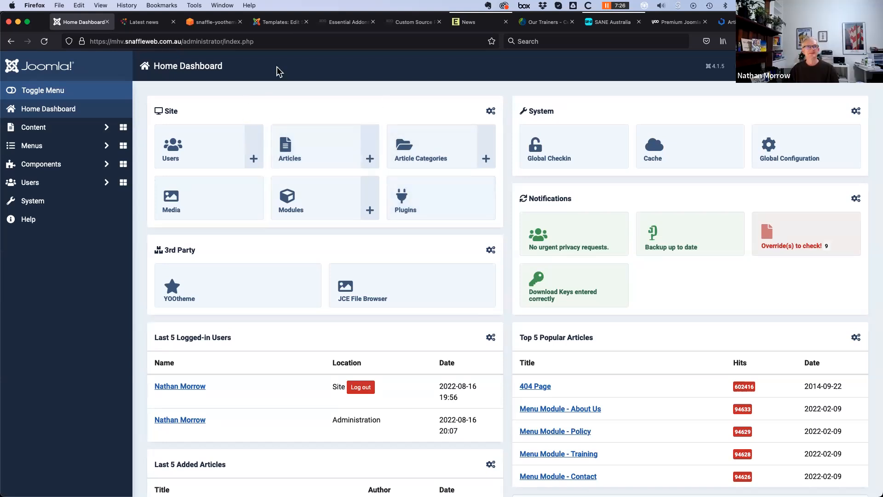
# Switch from the Custom Source docs to the Essential Addons page and scroll through its features
pyautogui.click(410, 23)
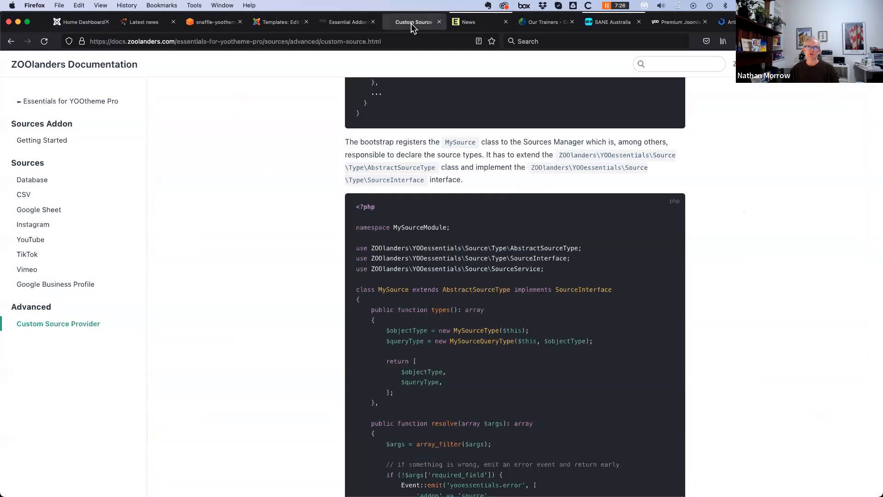
pyautogui.click(338, 24)
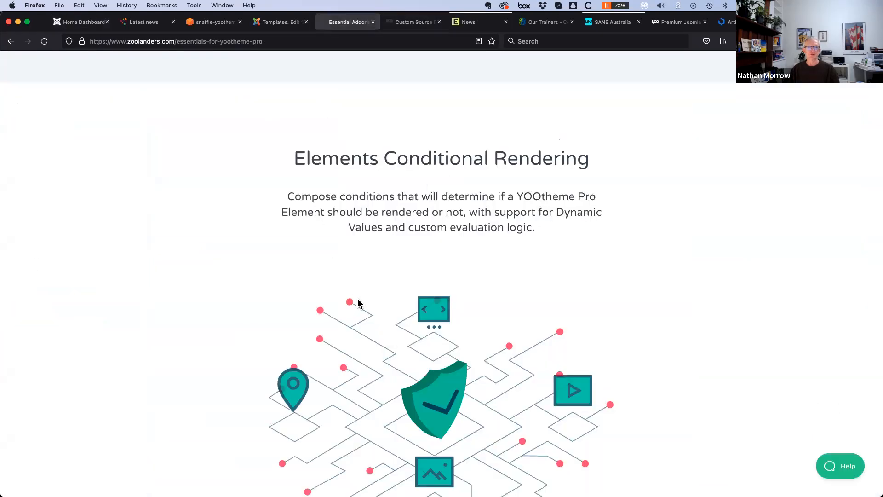
pyautogui.scroll(-10, 357, 302)
pyautogui.scroll(20, 357, 301)
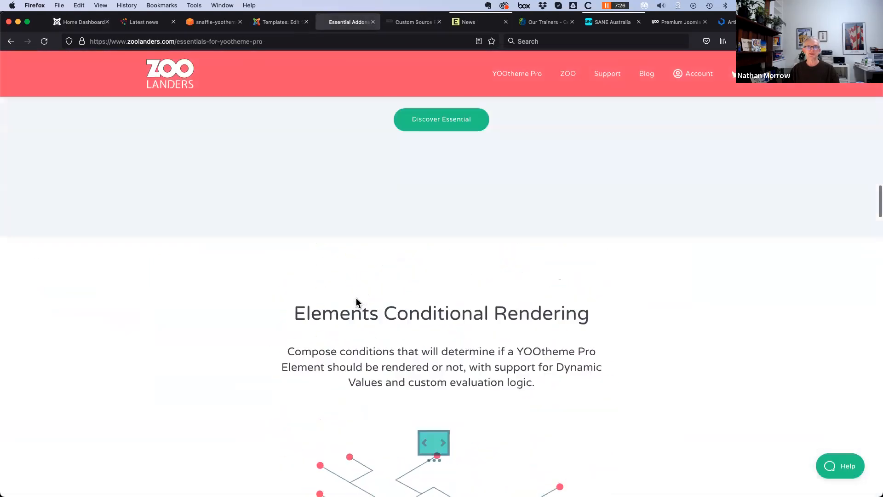
pyautogui.scroll(7, 357, 306)
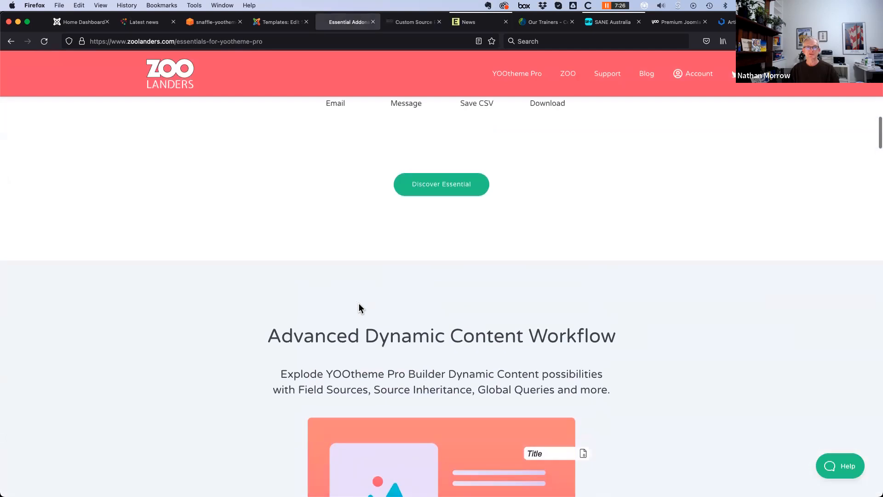
pyautogui.scroll(-3, 403, 279)
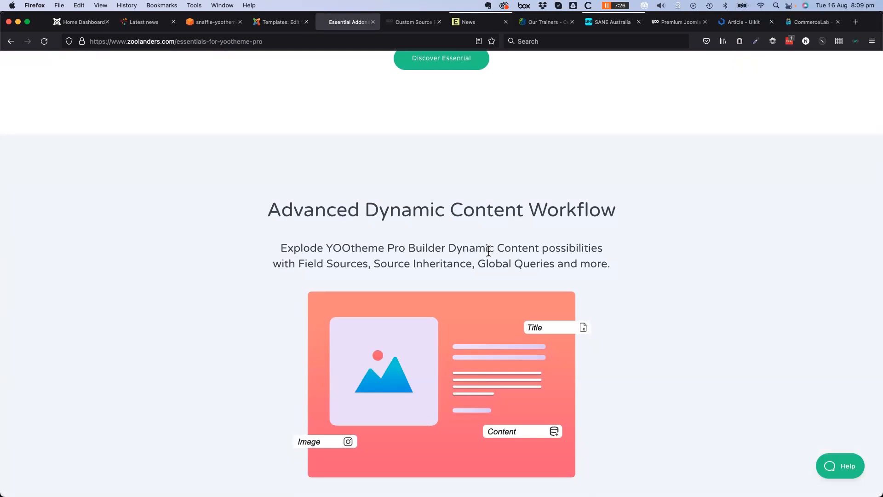
pyautogui.scroll(-3, 183, 376)
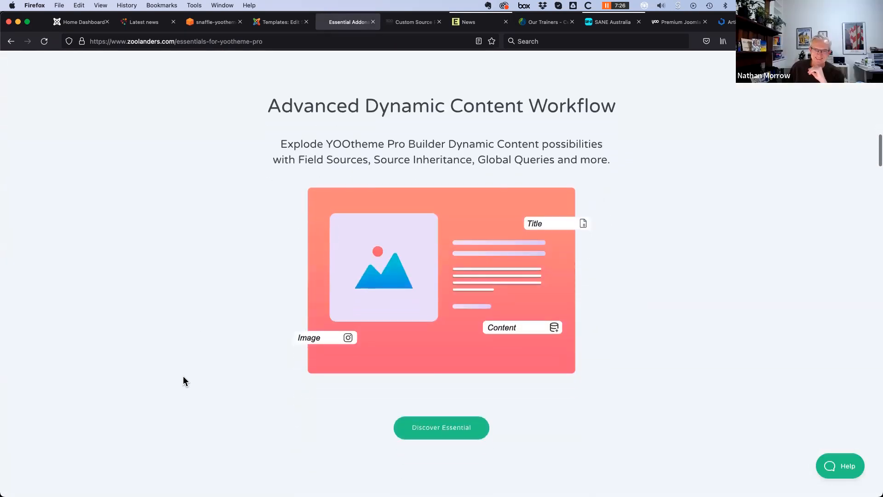
pyautogui.scroll(10, 183, 376)
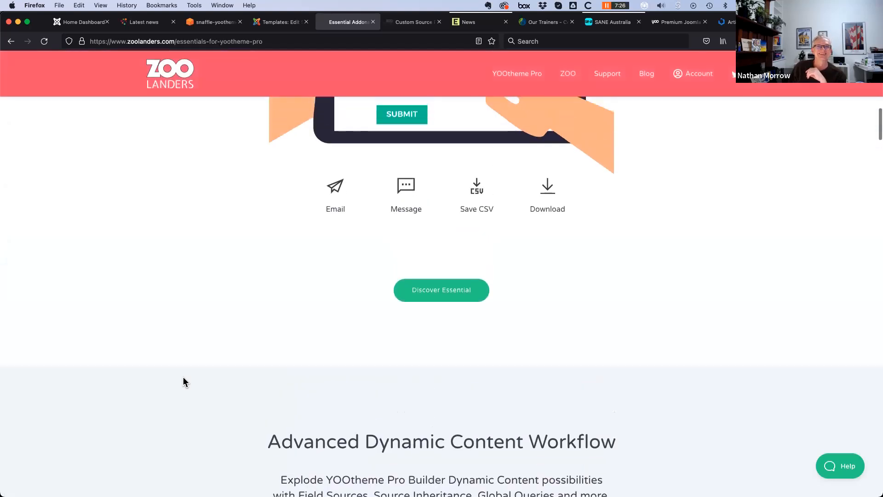
pyautogui.scroll(10, 180, 350)
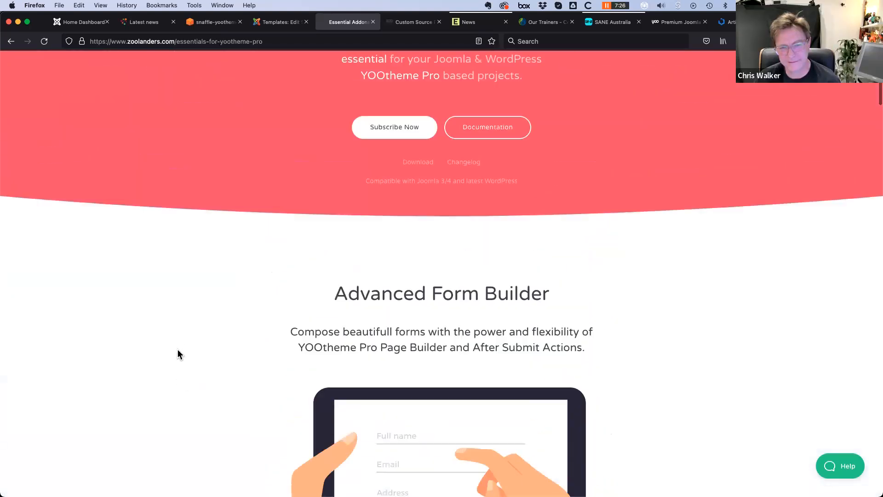
pyautogui.scroll(3, 177, 349)
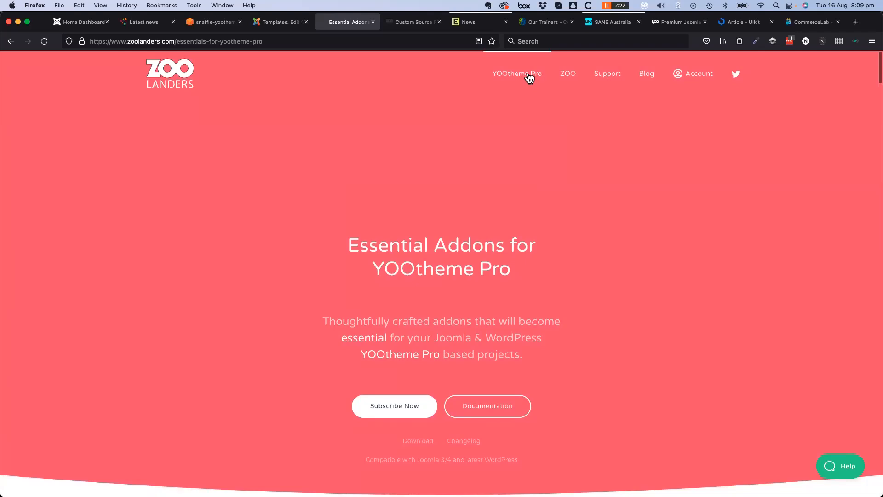
pyautogui.scroll(-15, 316, 339)
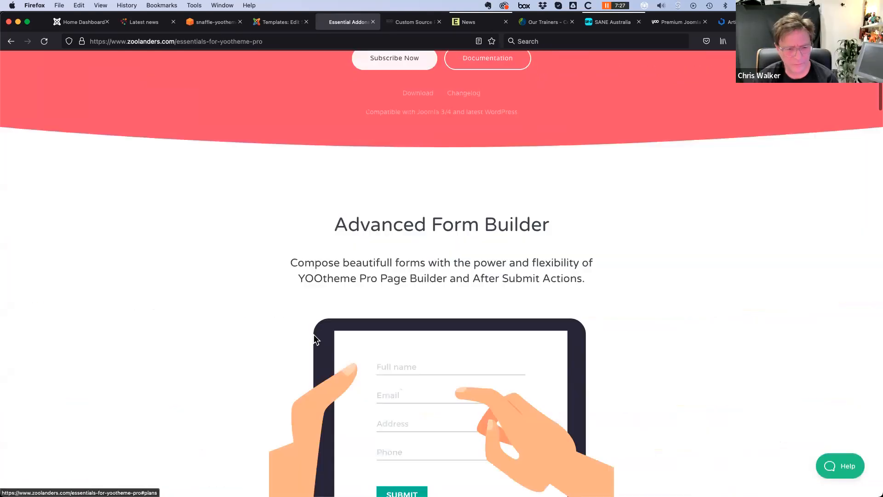
pyautogui.scroll(-20, 206, 360)
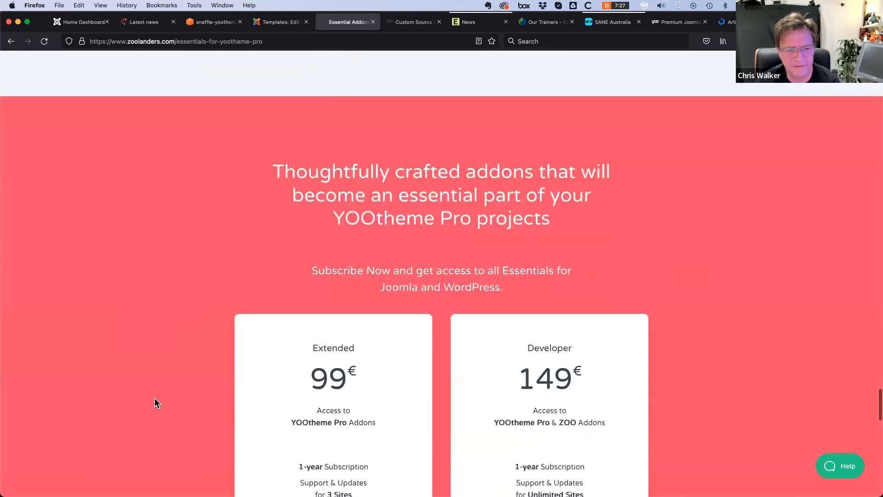
pyautogui.scroll(-1, 154, 400)
pyautogui.scroll(2, 213, 339)
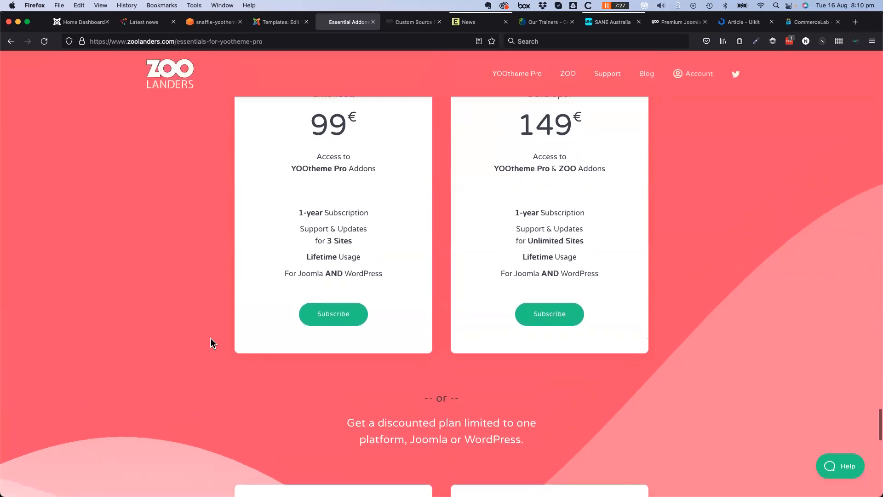
pyautogui.scroll(2, 199, 350)
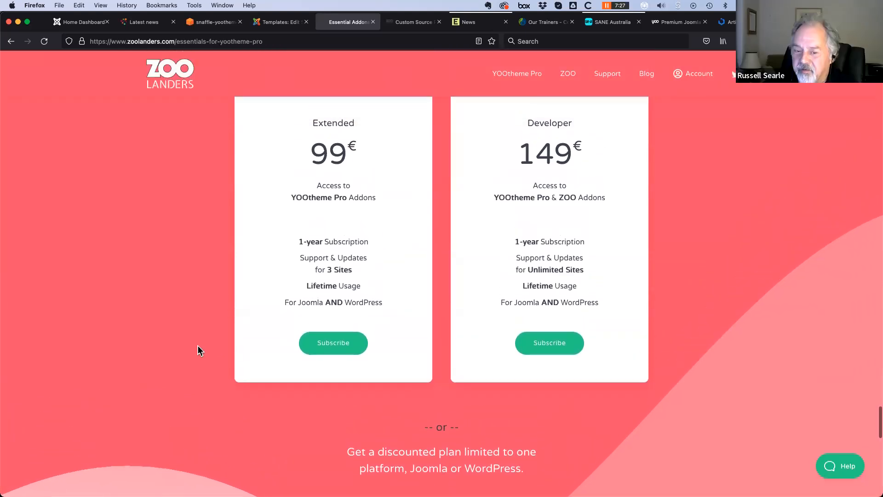
pyautogui.scroll(2, 197, 351)
pyautogui.scroll(-12, 198, 351)
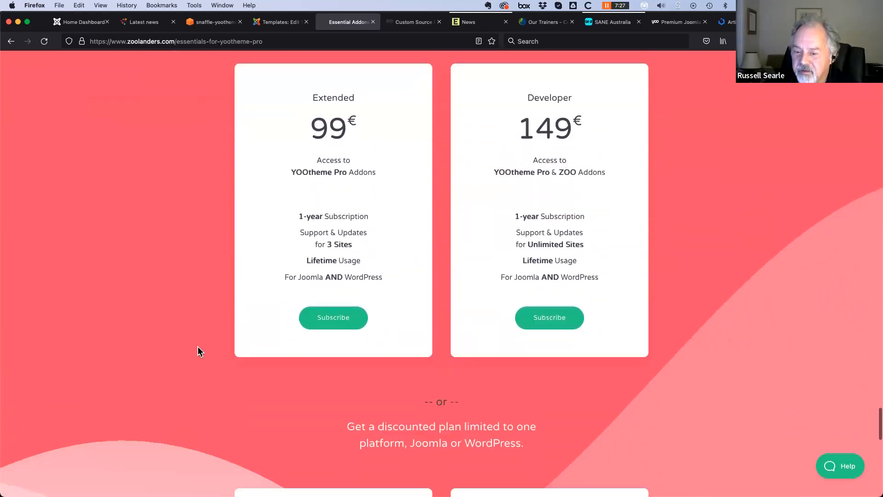
pyautogui.scroll(-5, 206, 346)
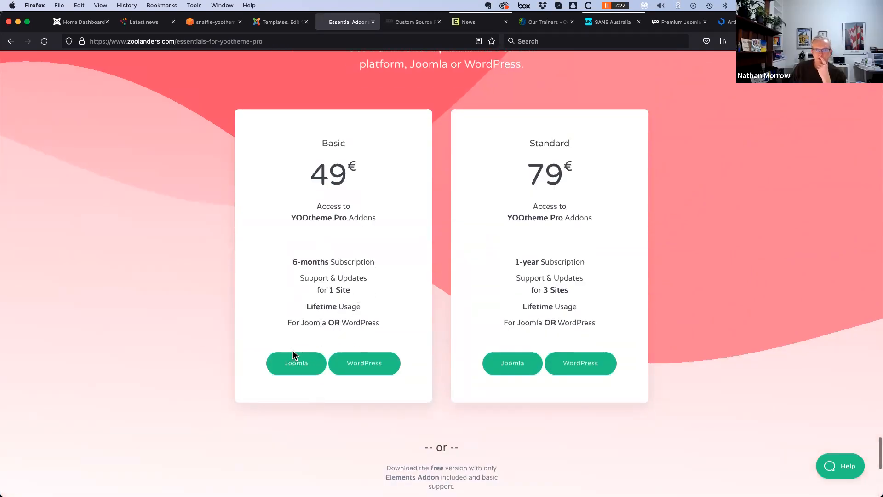
pyautogui.scroll(2, 302, 332)
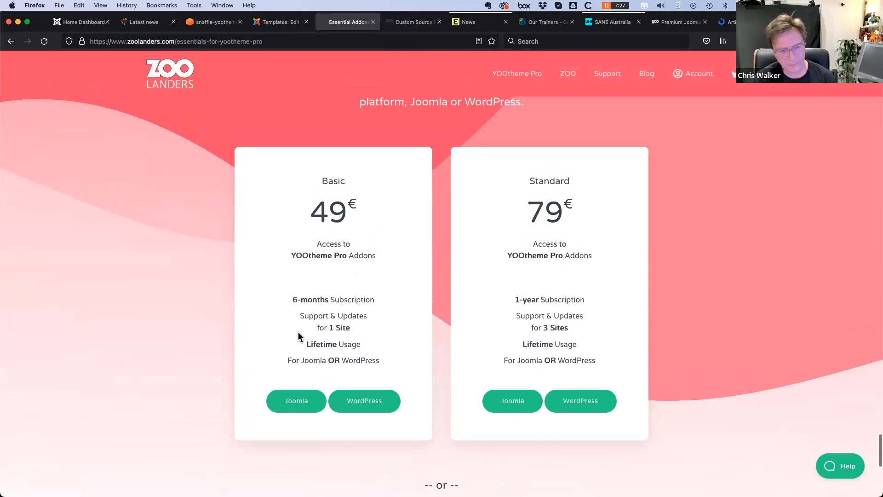
pyautogui.scroll(2, 343, 372)
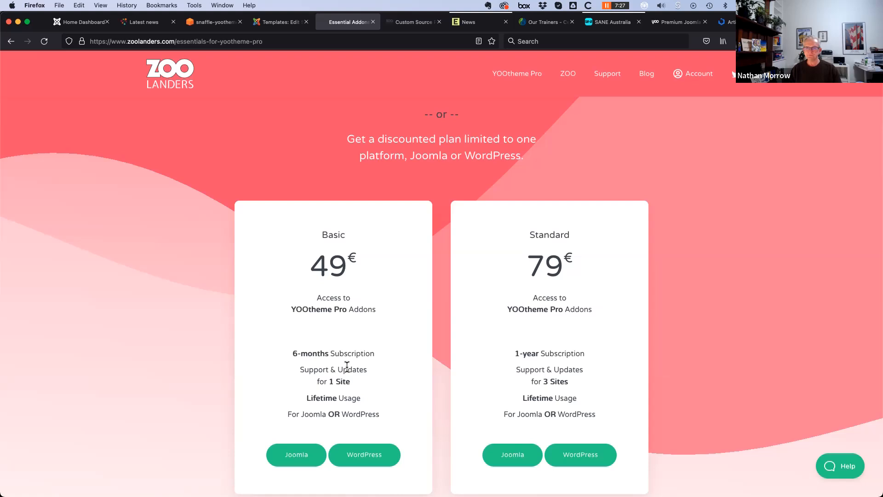
pyautogui.scroll(-3, 346, 388)
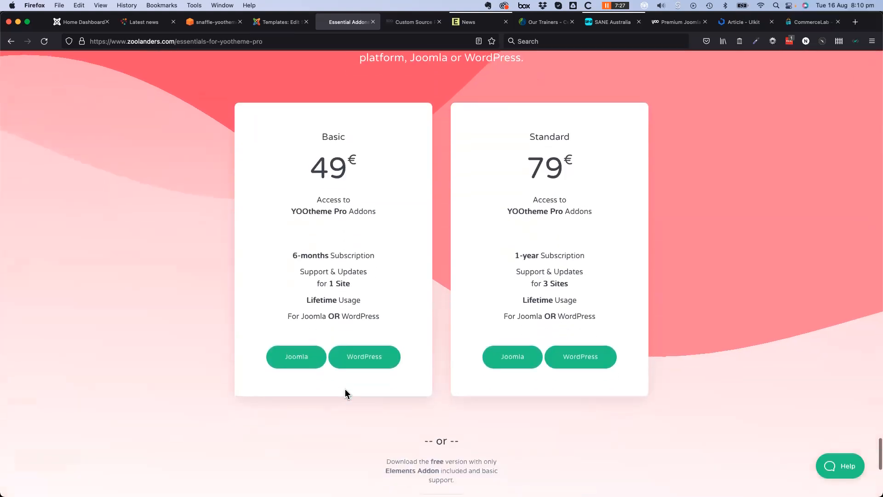
pyautogui.scroll(10, 345, 389)
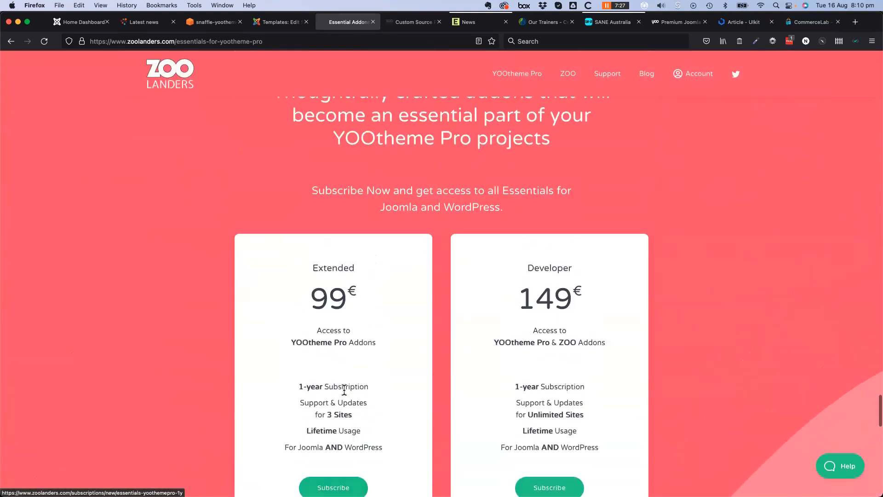
pyautogui.scroll(10, 344, 390)
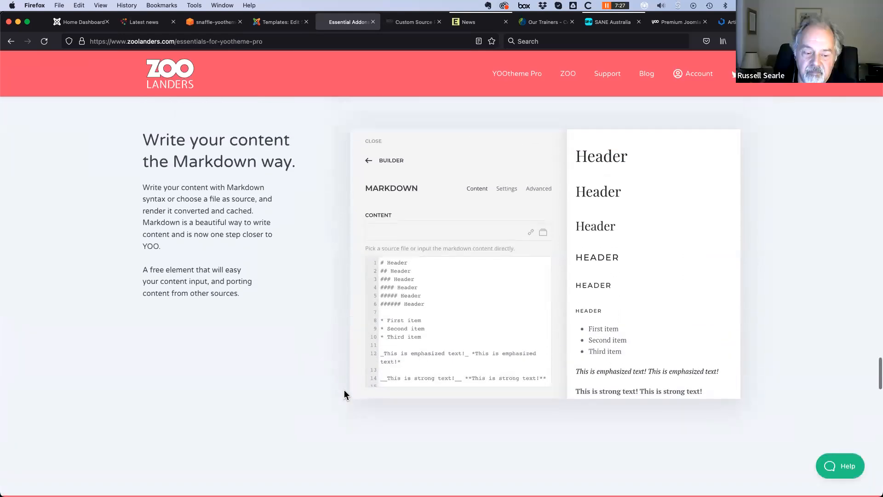
pyautogui.scroll(2, 344, 391)
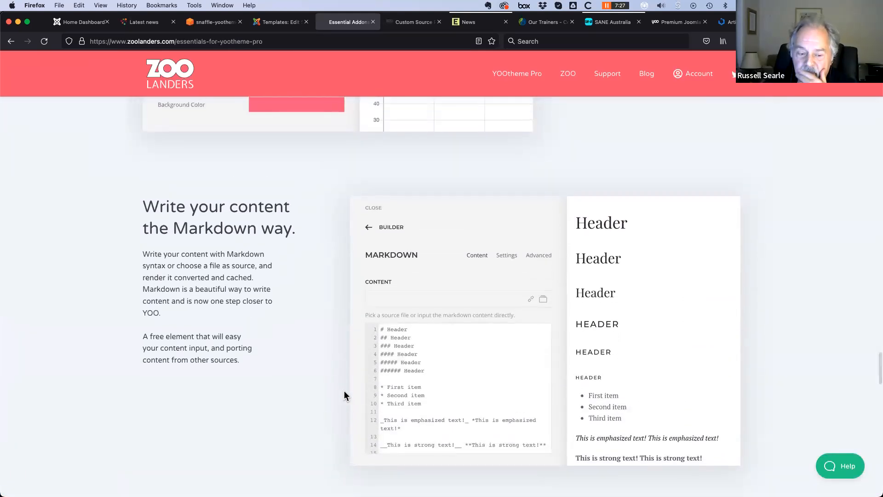
pyautogui.scroll(15, 344, 390)
pyautogui.scroll(15, 345, 394)
pyautogui.scroll(8, 242, 393)
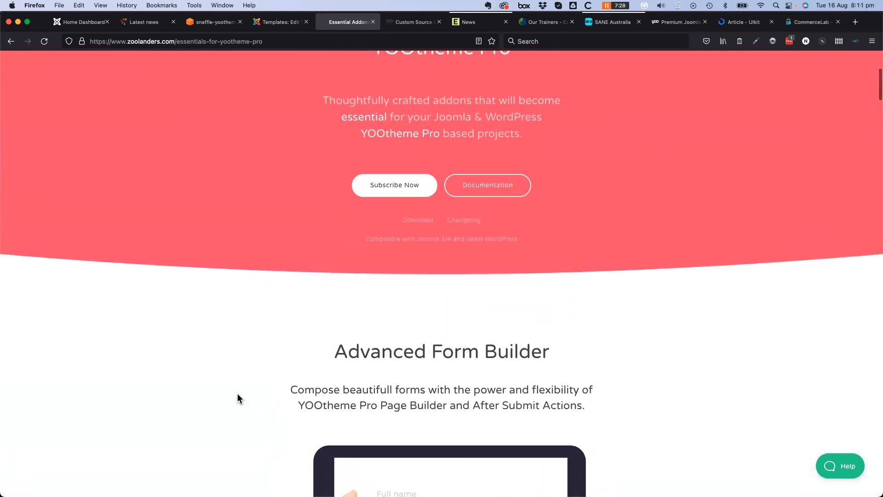
pyautogui.scroll(5, 238, 395)
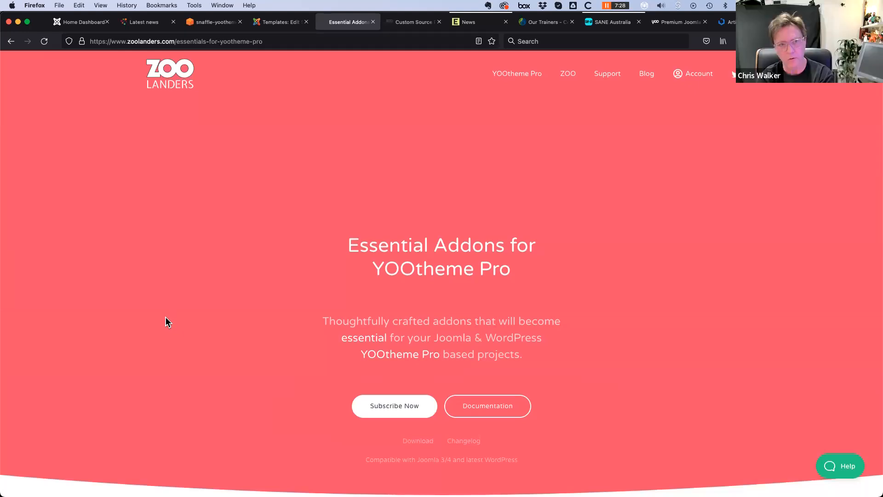
# Glance at UIkit's Article component docs, then return to the Joomla Home Dashboard tab
pyautogui.click(70, 24)
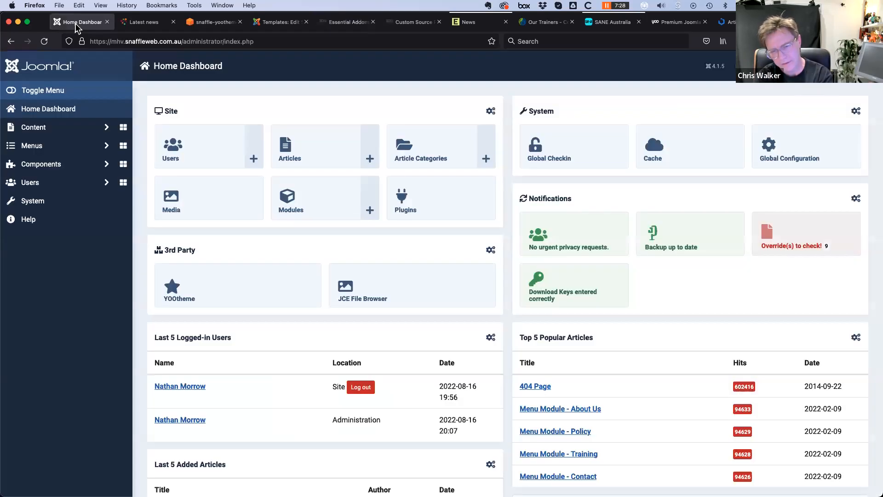
pyautogui.click(734, 24)
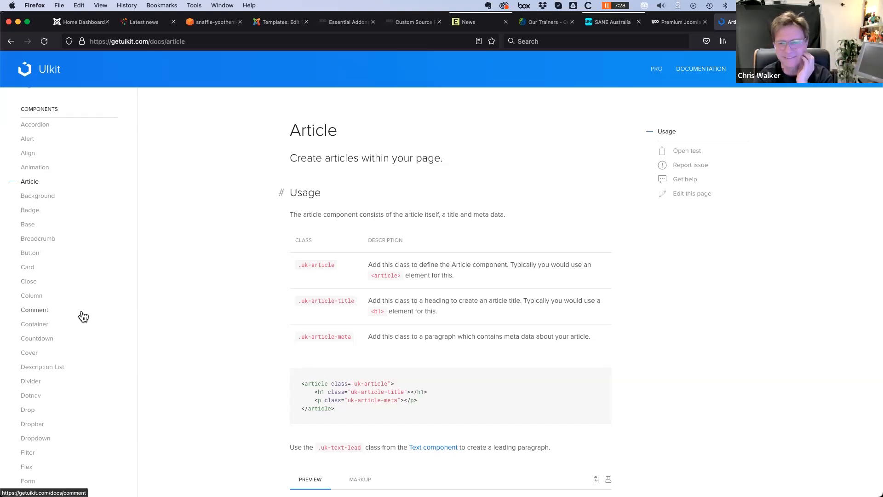
pyautogui.click(75, 16)
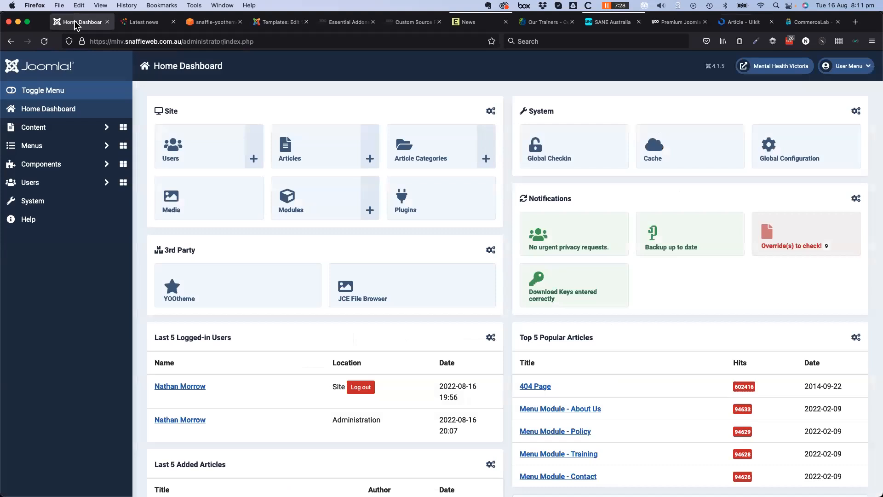